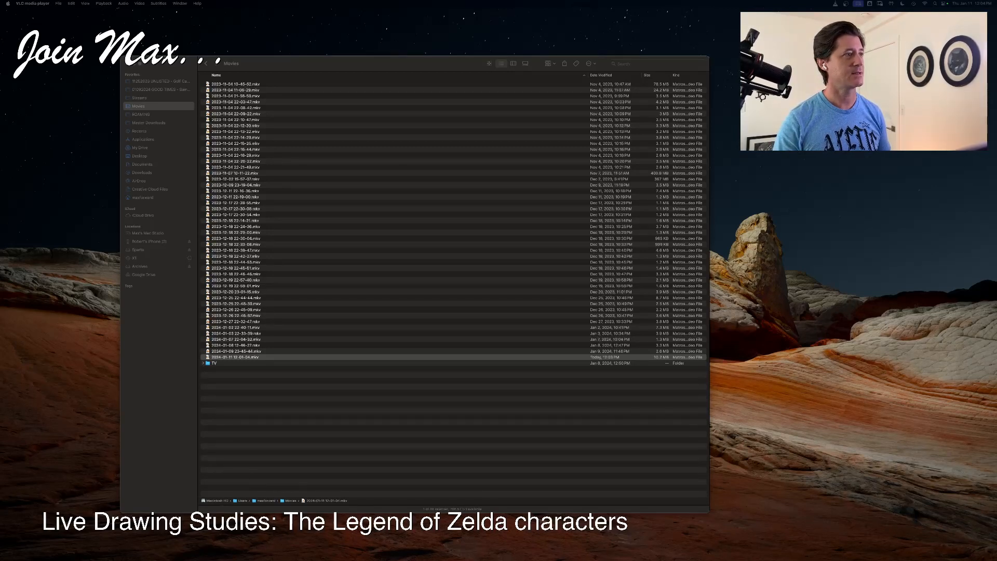
- Open the Zelda PSD from the ProjectFile folder inside Streams in Corel Painter
{"action": "key", "text": "XF86AudioRaiseVolume"}
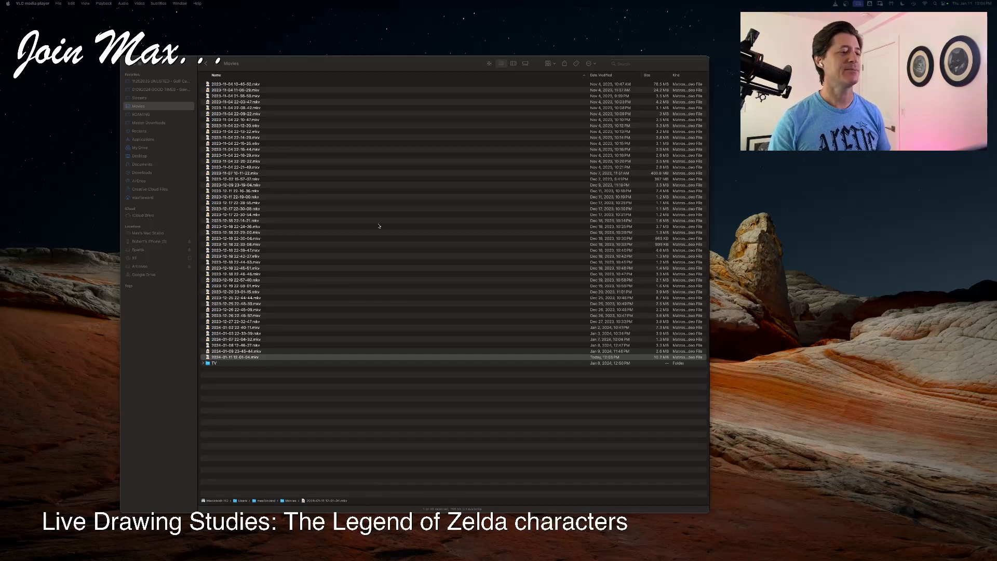
{"action": "left_click", "coordinate": [281, 66]}
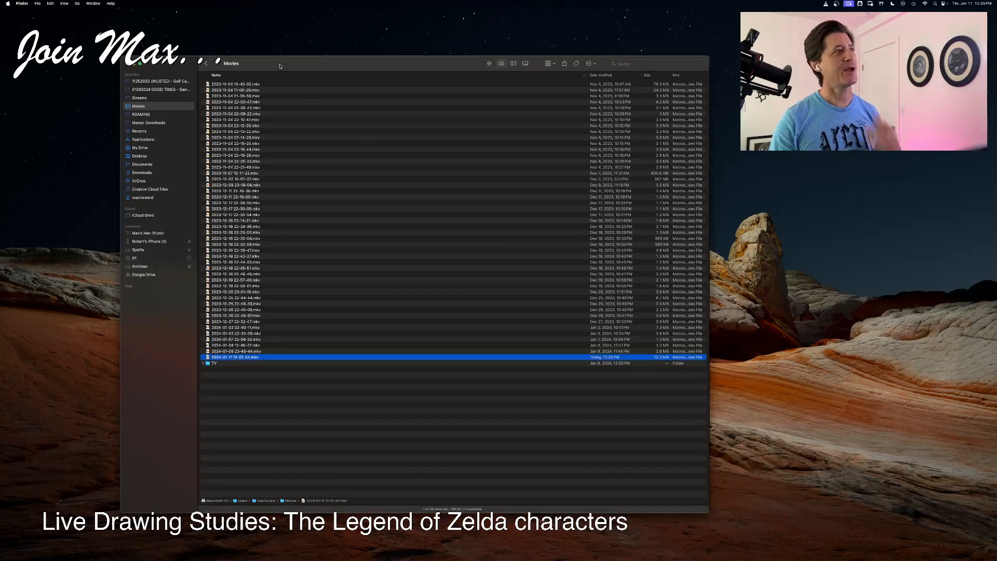
{"action": "left_click_drag", "start_coordinate": [281, 67], "coordinate": [288, 63]}
{"action": "left_click", "coordinate": [148, 95]}
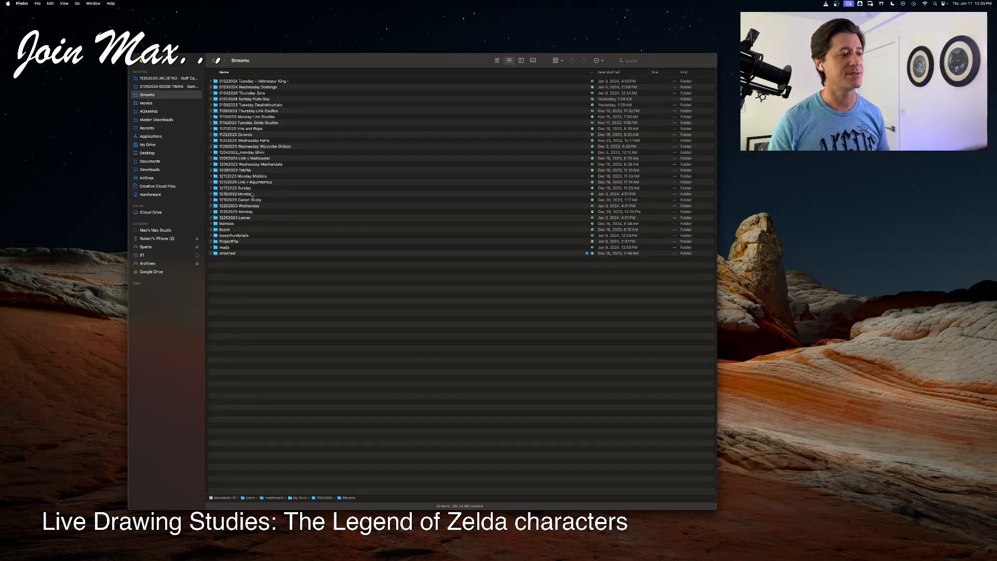
{"action": "double_click", "coordinate": [228, 242]}
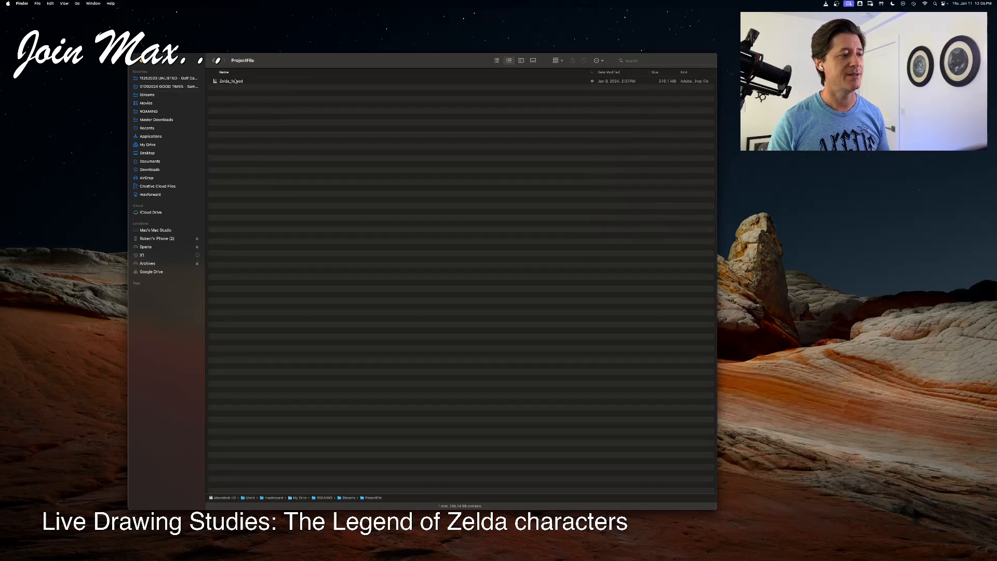
{"action": "mouse_move", "coordinate": [236, 82]}
{"action": "left_mouse_down"}
{"action": "mouse_move", "coordinate": [270, 84]}
{"action": "mouse_move", "coordinate": [408, 289]}
{"action": "mouse_move", "coordinate": [520, 558]}
{"action": "mouse_move", "coordinate": [355, 546]}
{"action": "left_mouse_up"}
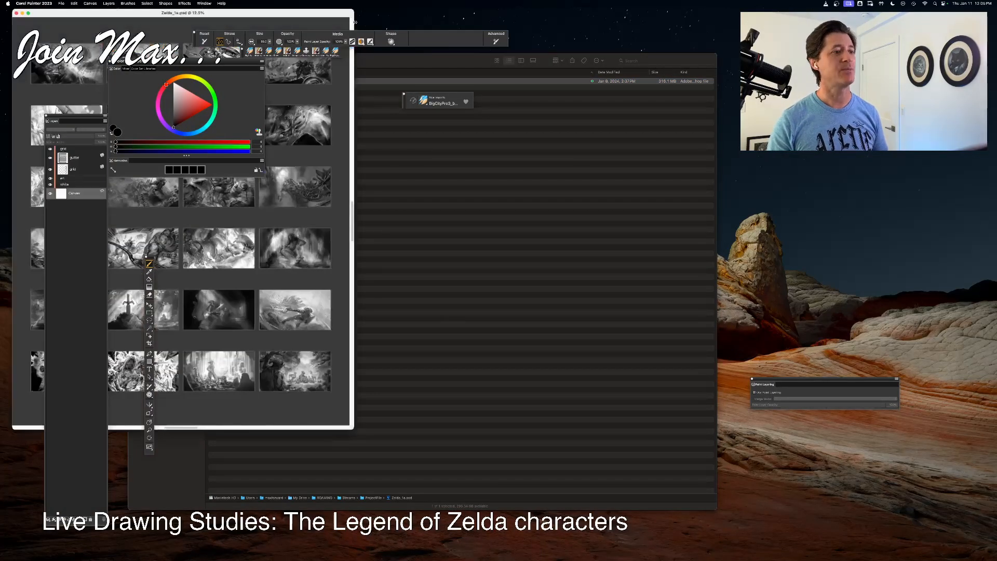
- Reposition and enlarge the Zelda document window until it fills the screen
{"action": "left_click_drag", "start_coordinate": [326, 19], "coordinate": [445, 39]}
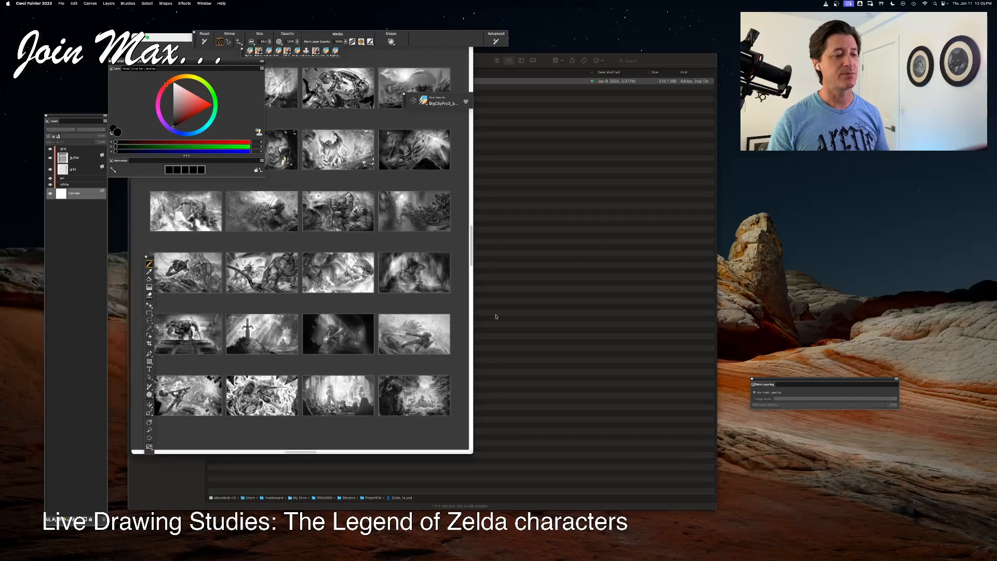
{"action": "mouse_move", "coordinate": [471, 453]}
{"action": "left_mouse_down"}
{"action": "mouse_move", "coordinate": [681, 528]}
{"action": "mouse_move", "coordinate": [852, 559]}
{"action": "left_mouse_up"}
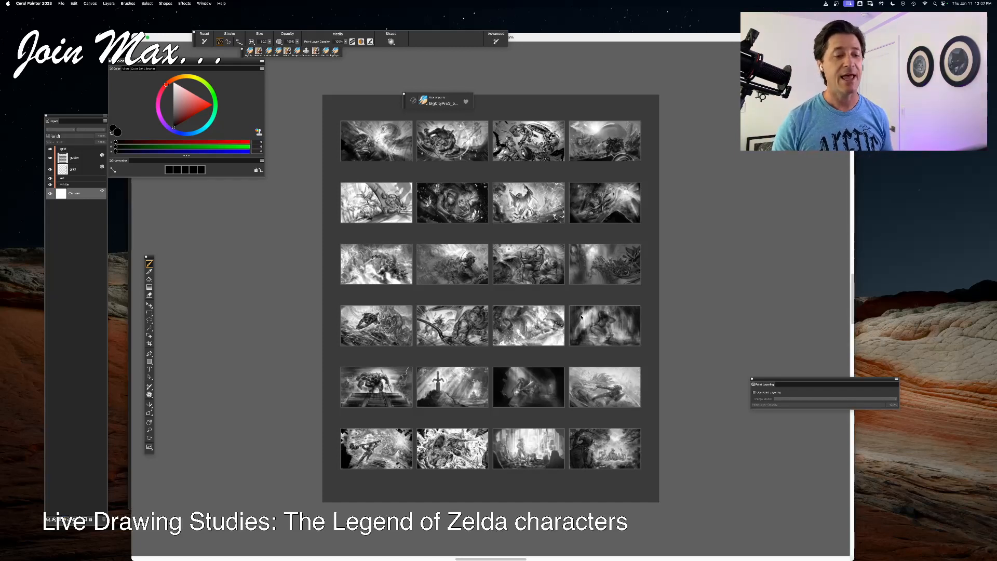
{"action": "key", "text": "super+equal"}
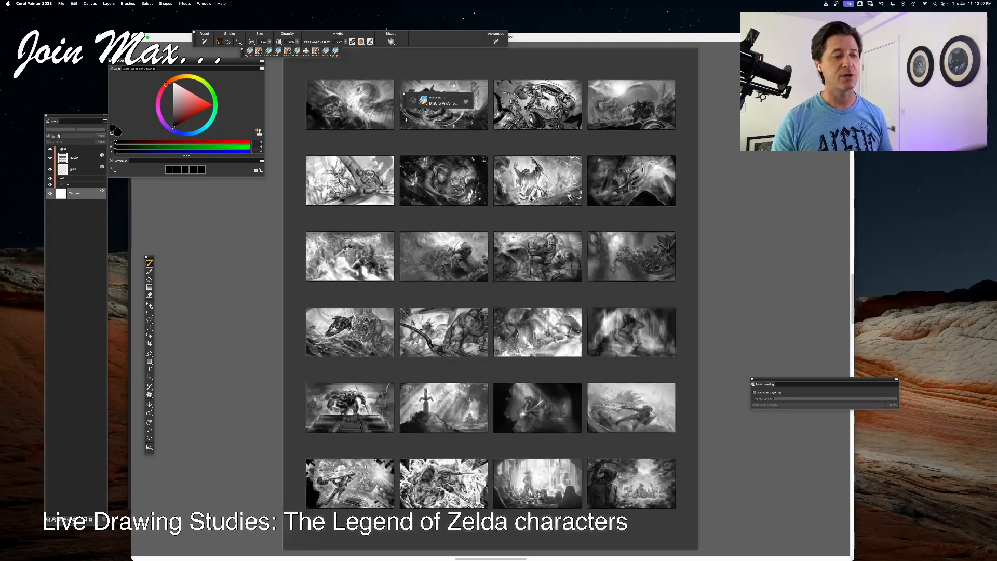
{"action": "key", "text": "super+equal"}
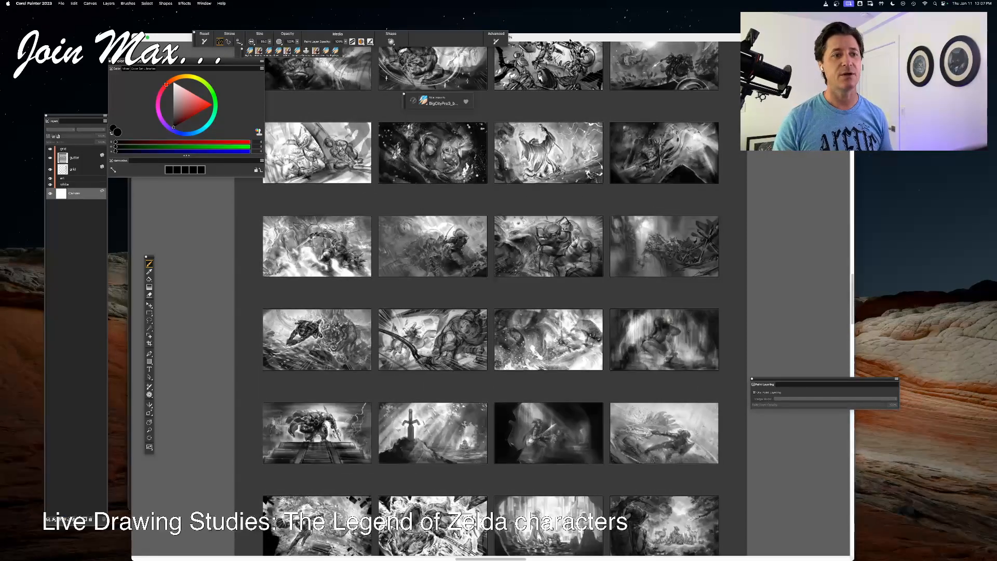
{"action": "left_click_drag", "start_coordinate": [570, 40], "coordinate": [445, 14]}
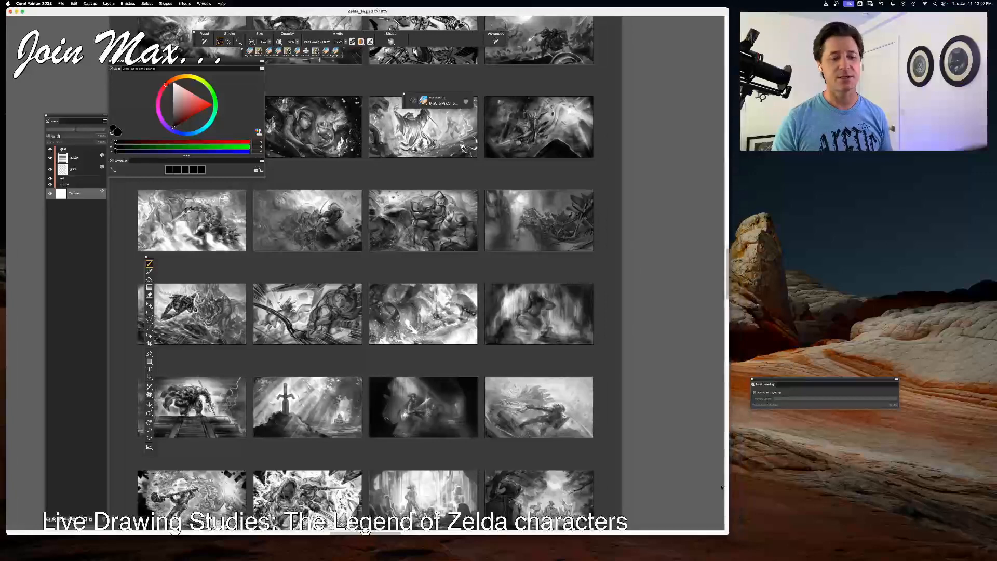
{"action": "mouse_move", "coordinate": [728, 534]}
{"action": "left_mouse_down"}
{"action": "mouse_move", "coordinate": [789, 557]}
{"action": "mouse_move", "coordinate": [992, 559]}
{"action": "left_mouse_up"}
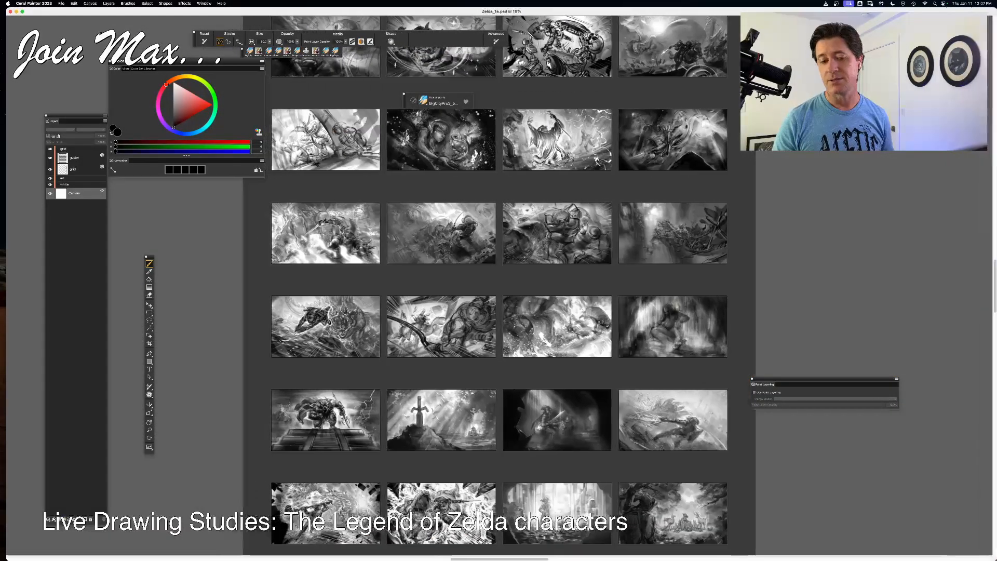
- Examine the spider battle panel in the third row of the thumbnail sheet up close
{"action": "key", "text": "super+plus"}
{"action": "key", "text": "super+plus"}
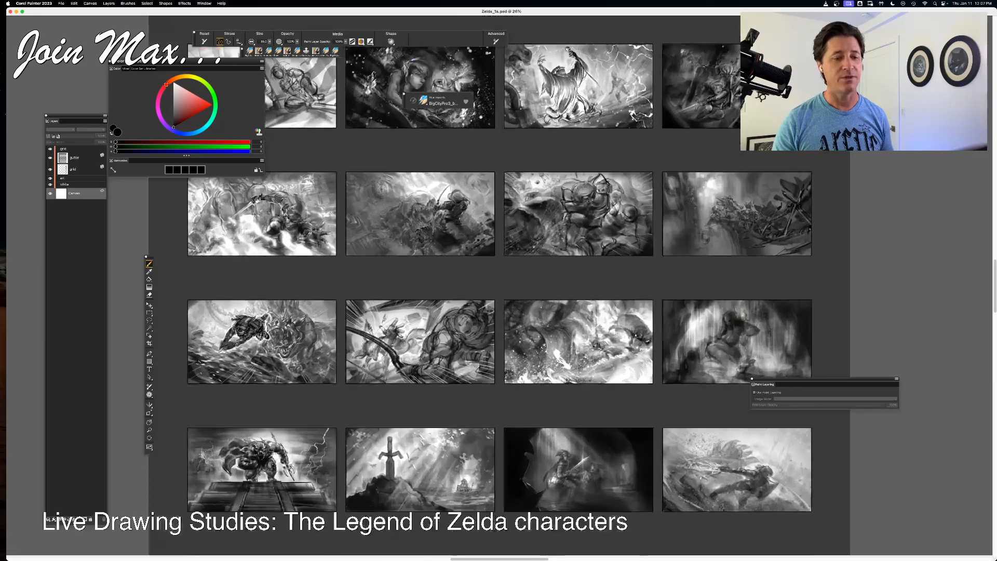
{"action": "key", "text": "super+plus"}
{"action": "mouse_move", "coordinate": [598, 271]}
{"action": "left_mouse_down"}
{"action": "mouse_move", "coordinate": [532, 294]}
{"action": "mouse_move", "coordinate": [477, 396]}
{"action": "mouse_move", "coordinate": [486, 364]}
{"action": "left_mouse_up"}
{"action": "key", "text": "super+plus"}
{"action": "key", "text": "super+plus"}
{"action": "key", "text": "super+plus"}
{"action": "key", "text": "super+plus"}
{"action": "key", "text": "super+plus"}
{"action": "key", "text": "super+plus"}
{"action": "key", "text": "super+plus"}
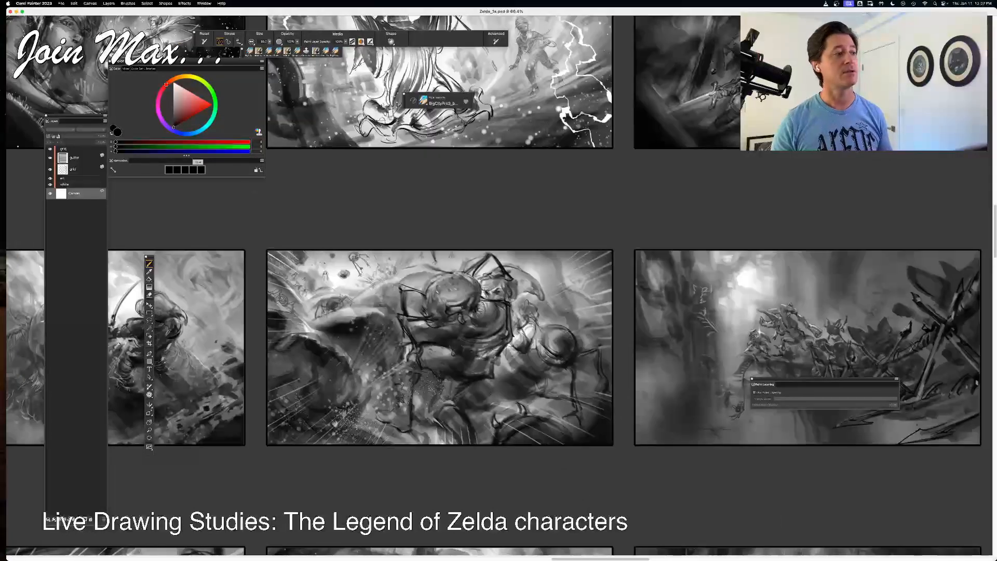
- Open the recent Death Mountain JPG and cut its entire image
{"action": "left_click", "coordinate": [61, 3]}
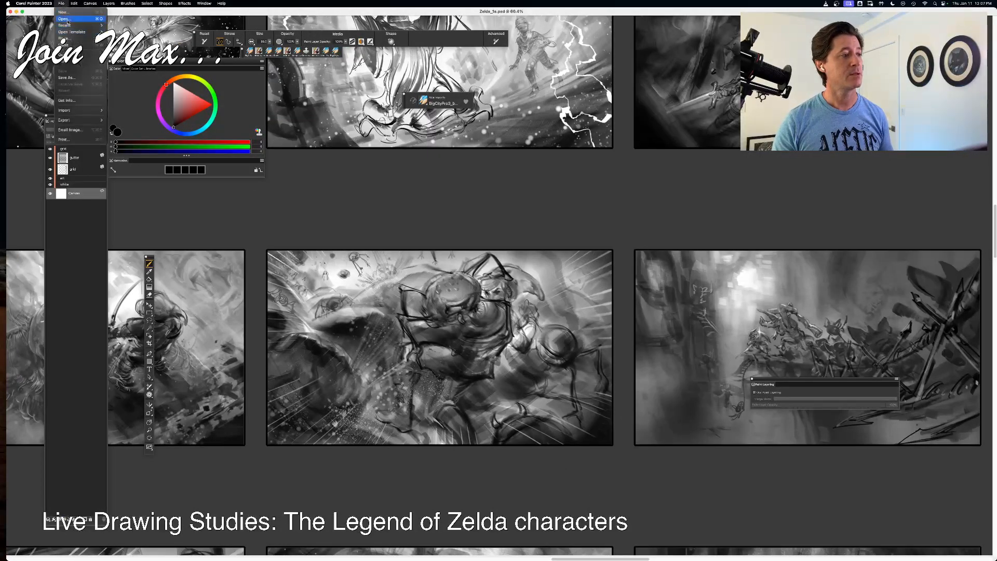
{"action": "mouse_move", "coordinate": [66, 25]}
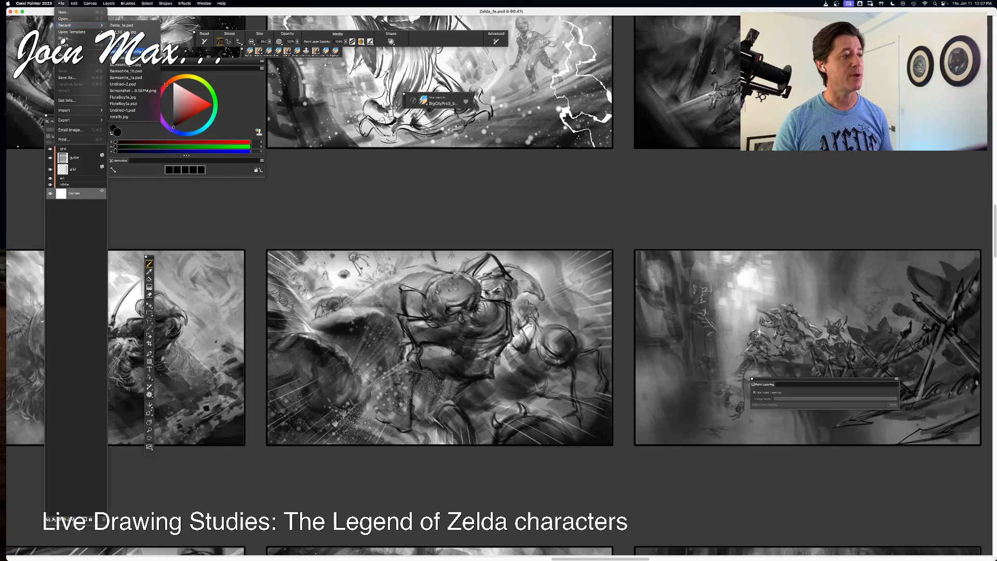
{"action": "left_click", "coordinate": [122, 32]}
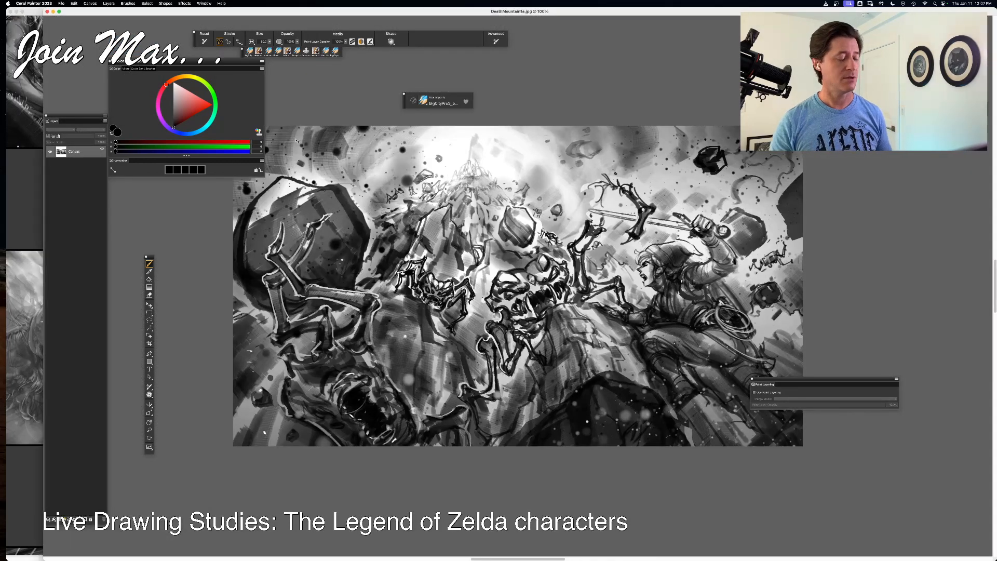
{"action": "key", "text": "super+a"}
{"action": "key", "text": "super+x"}
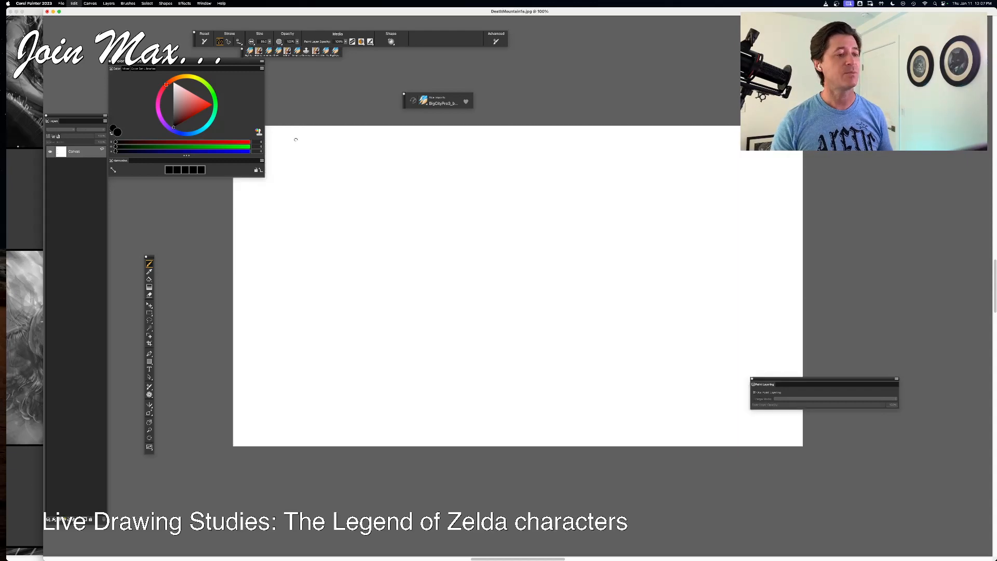
- Paste the Death Mountain drawing into the Zelda sheet, place its layer directly above the art group, and fit it inside the spider battle panel
{"action": "key", "text": "super+v"}
{"action": "key", "text": "super+grave"}
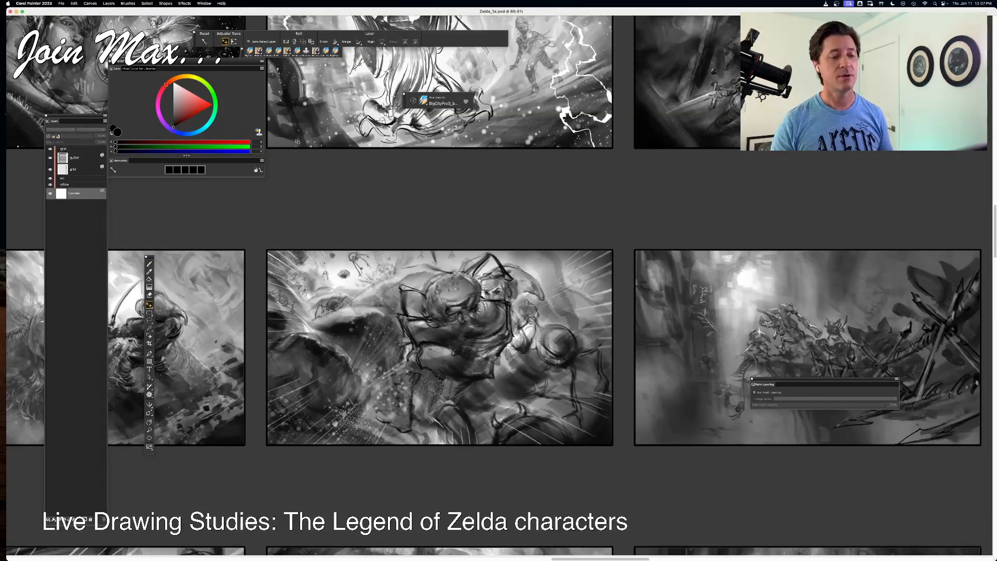
{"action": "key", "text": "super+equal"}
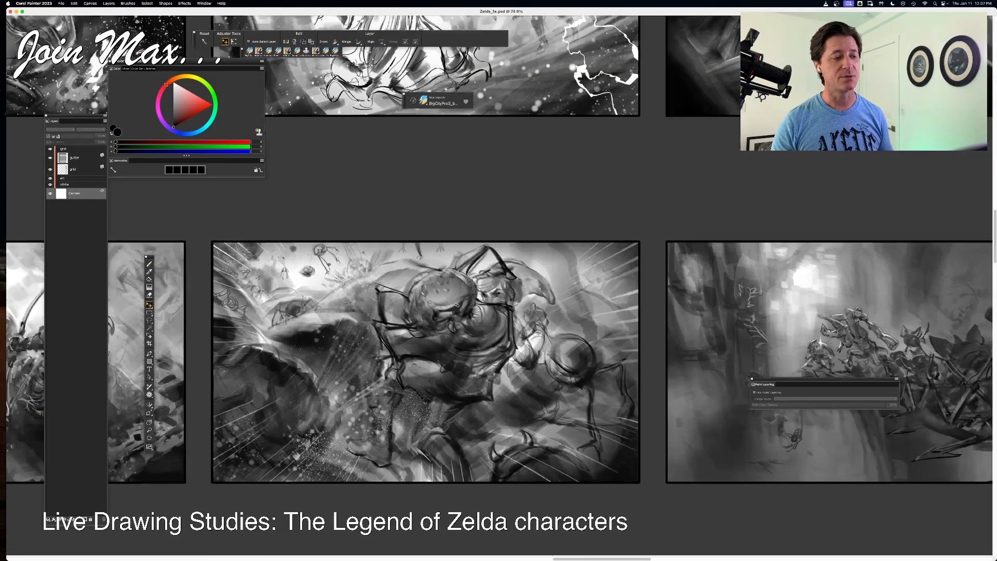
{"action": "key", "text": "super+equal"}
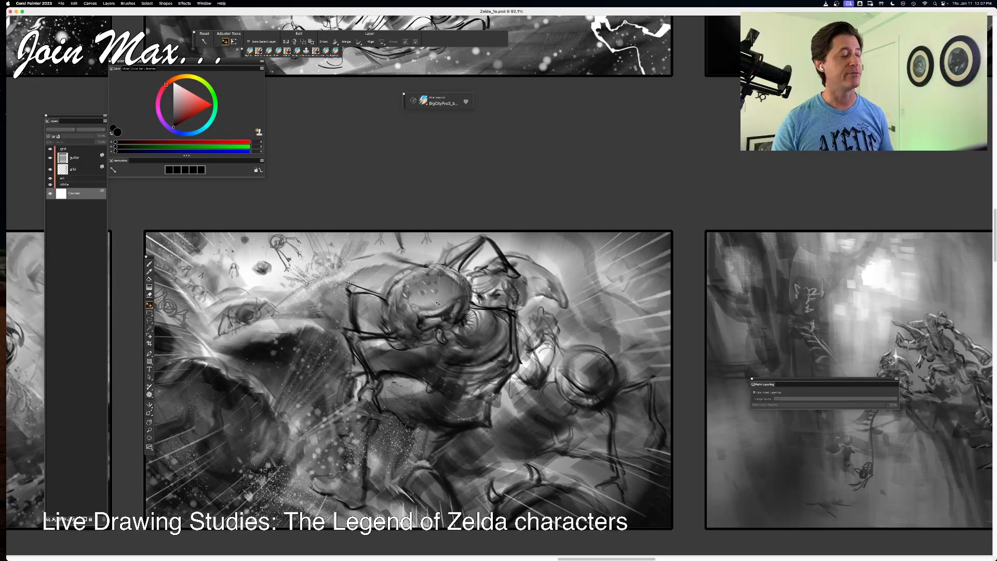
{"action": "key", "text": "super+shift+n"}
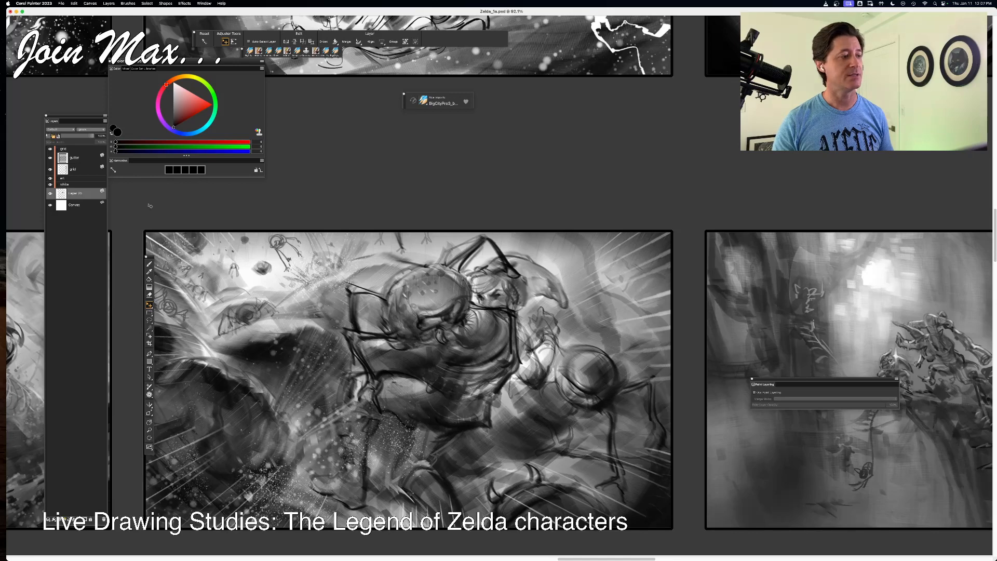
{"action": "left_click_drag", "start_coordinate": [80, 192], "coordinate": [52, 178]}
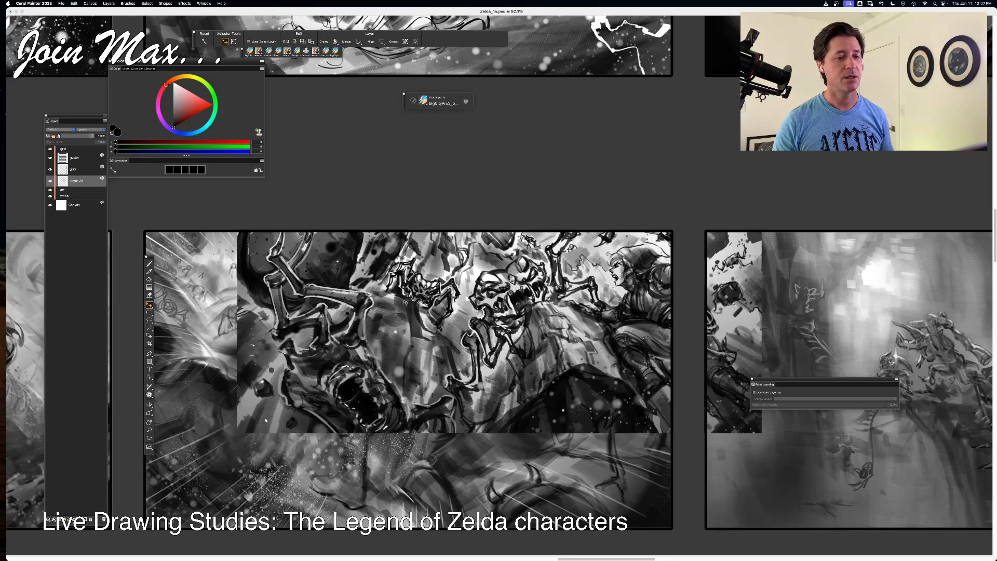
{"action": "left_click_drag", "start_coordinate": [408, 293], "coordinate": [318, 385]}
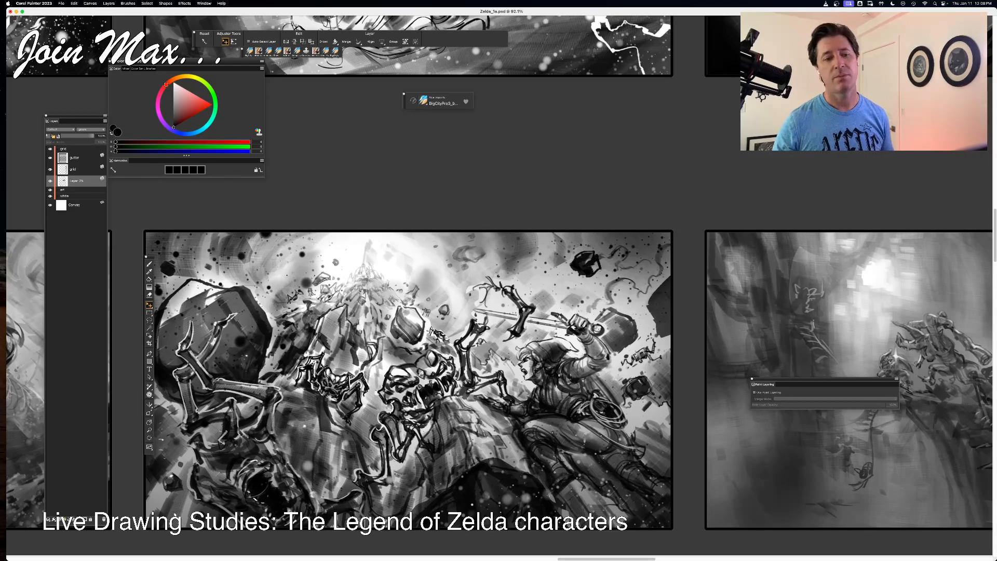
- Inspect the pasted Death Mountain drawing up close, from Link with his sword to the skeletal arms and skulls
{"action": "key", "text": "super+equal"}
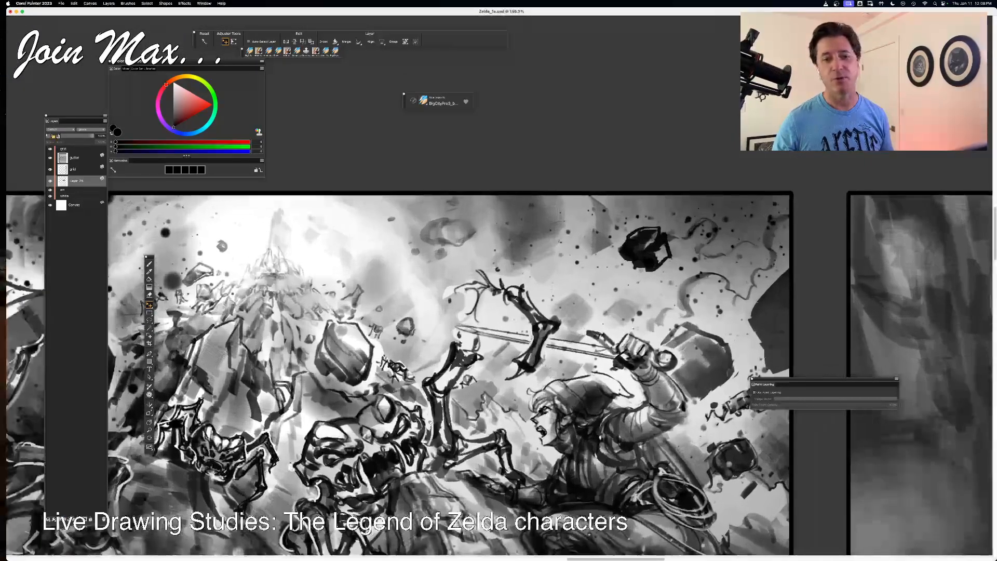
{"action": "mouse_move", "coordinate": [430, 423]}
{"action": "left_mouse_down"}
{"action": "mouse_move", "coordinate": [316, 295]}
{"action": "mouse_move", "coordinate": [309, 164]}
{"action": "mouse_move", "coordinate": [809, 132]}
{"action": "left_mouse_up"}
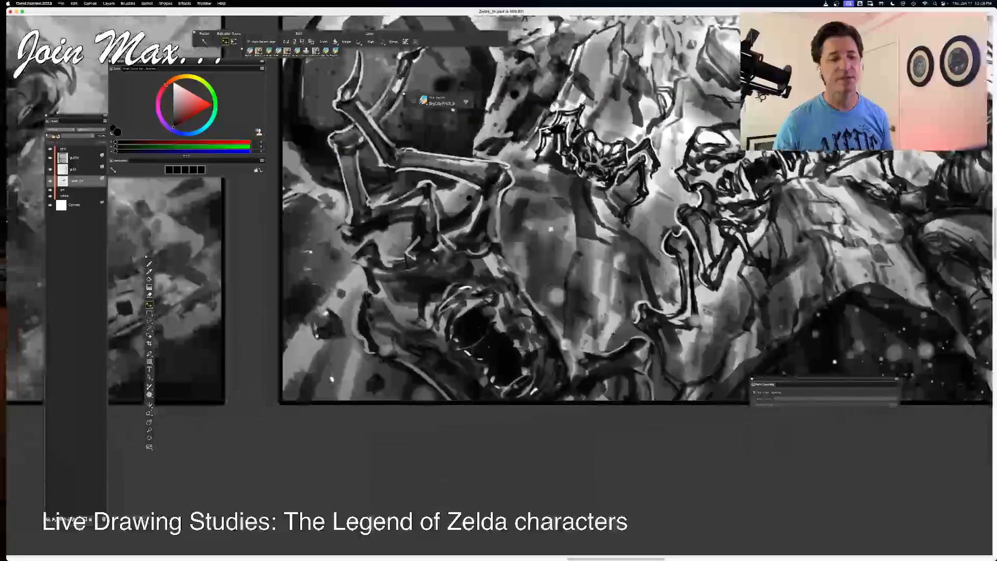
{"action": "mouse_move", "coordinate": [316, 336]}
{"action": "left_mouse_down"}
{"action": "mouse_move", "coordinate": [424, 361]}
{"action": "mouse_move", "coordinate": [404, 410]}
{"action": "left_mouse_up"}
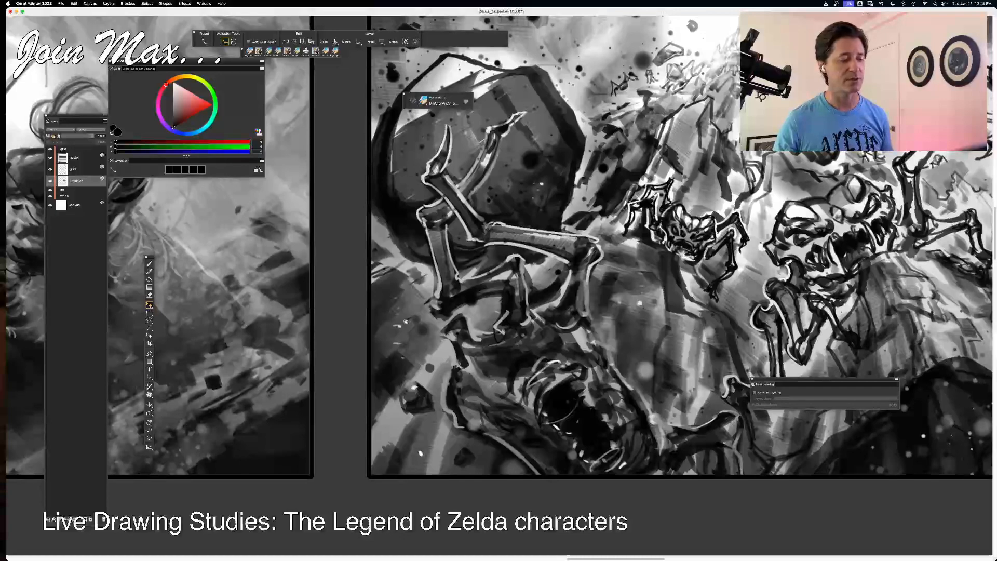
{"action": "mouse_move", "coordinate": [406, 322]}
{"action": "left_mouse_down"}
{"action": "mouse_move", "coordinate": [375, 453]}
{"action": "mouse_move", "coordinate": [145, 449]}
{"action": "left_mouse_up"}
{"action": "key", "text": "super+minus"}
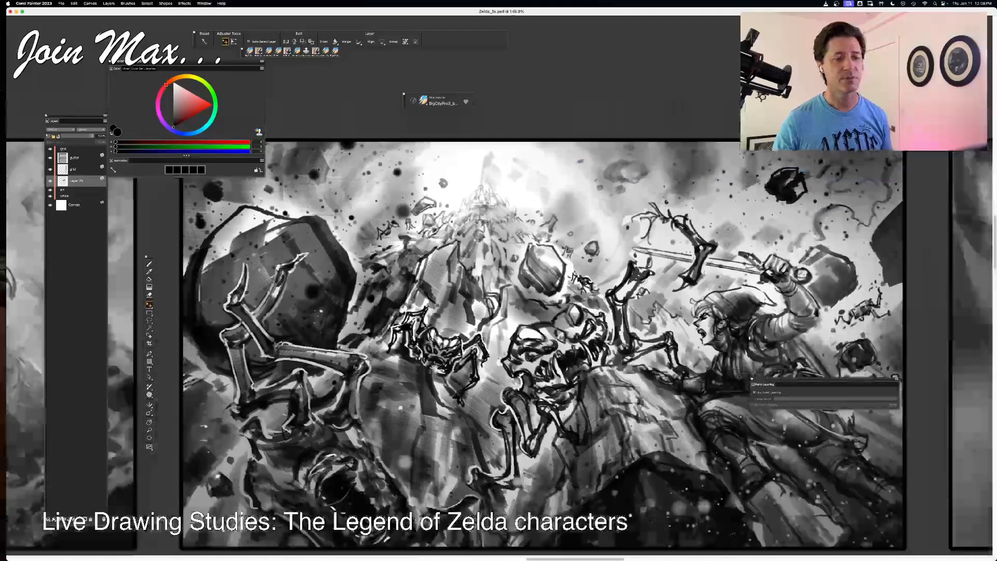
{"action": "key", "text": "super+minus"}
{"action": "left_click_drag", "start_coordinate": [519, 363], "coordinate": [380, 355]}
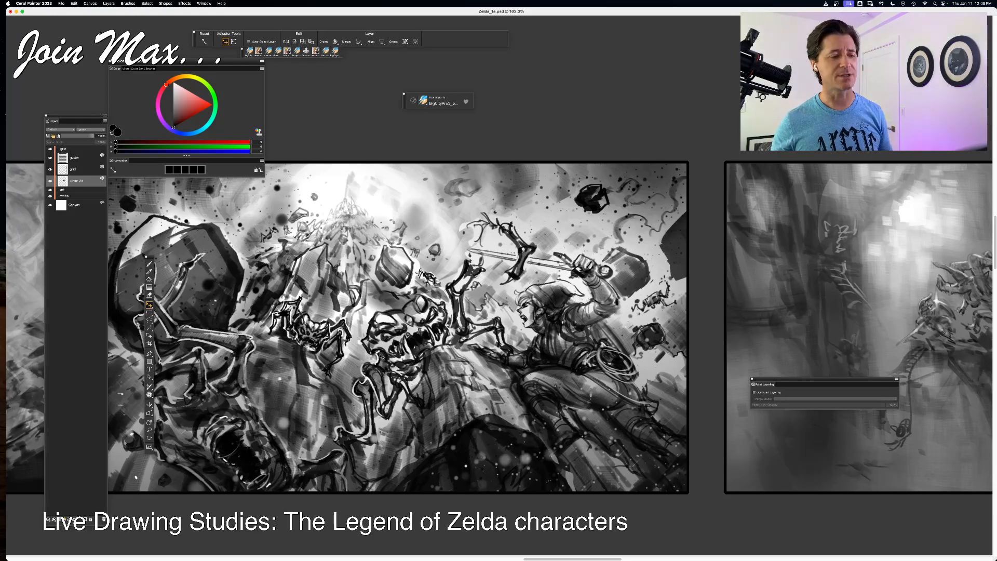
- Move the floating Layering palette away to the lower part of the workspace, clear of the neighbouring thumbnail
{"action": "key", "text": "super+minus"}
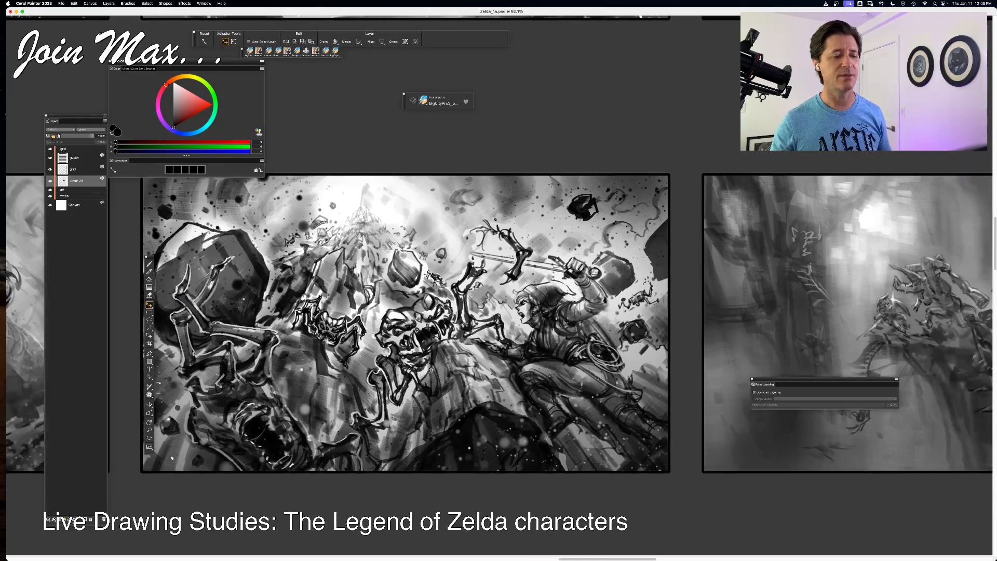
{"action": "mouse_move", "coordinate": [431, 347]}
{"action": "left_mouse_down"}
{"action": "mouse_move", "coordinate": [475, 344]}
{"action": "mouse_move", "coordinate": [472, 365]}
{"action": "left_mouse_up"}
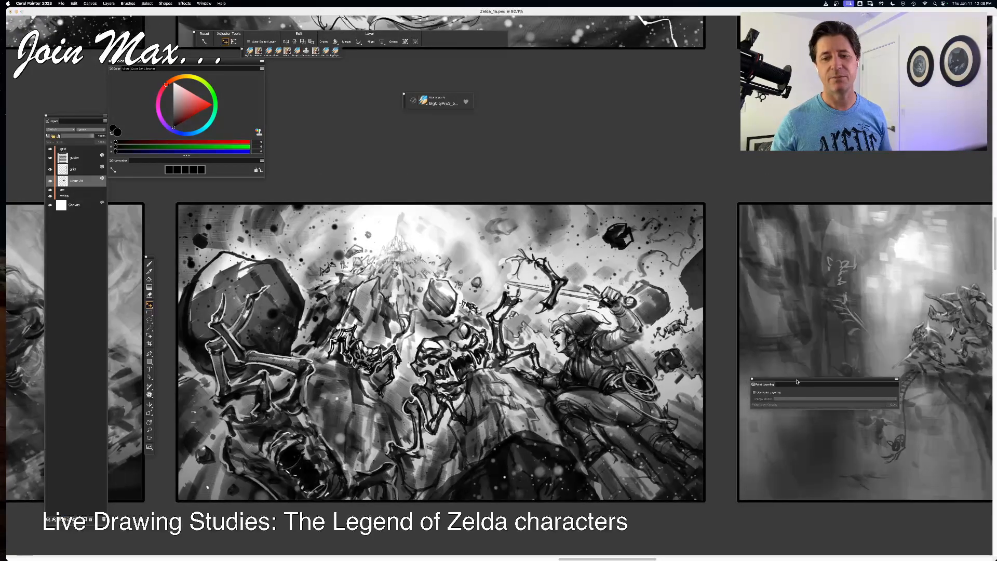
{"action": "mouse_move", "coordinate": [797, 385]}
{"action": "left_mouse_down"}
{"action": "mouse_move", "coordinate": [857, 450]}
{"action": "mouse_move", "coordinate": [870, 498]}
{"action": "left_mouse_up"}
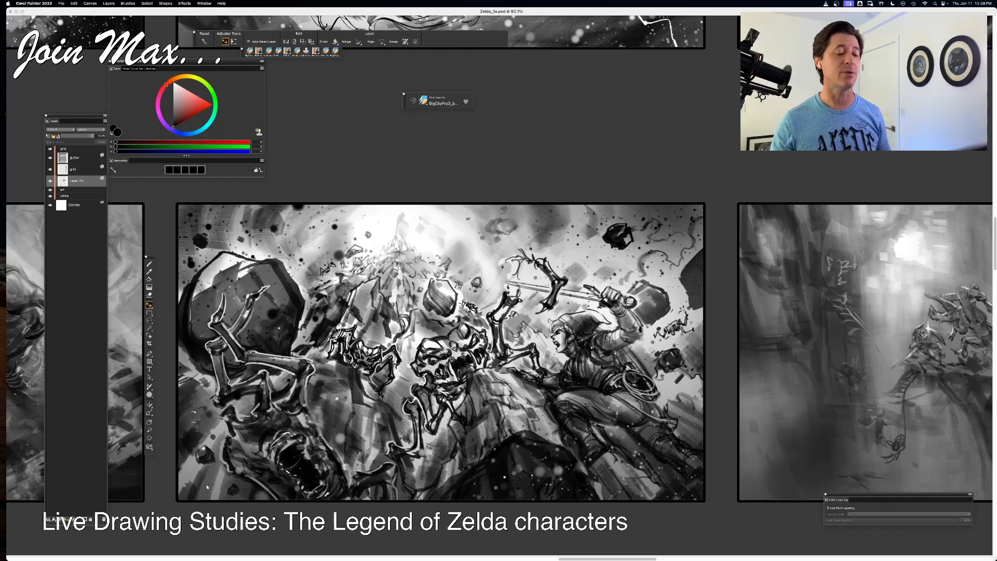
- Hide the Death Mountain layer to compare it with the older spider sketch beneath, and show it again
{"action": "mouse_move", "coordinate": [601, 363]}
{"action": "left_mouse_down"}
{"action": "mouse_move", "coordinate": [571, 344]}
{"action": "mouse_move", "coordinate": [595, 356]}
{"action": "mouse_move", "coordinate": [595, 370]}
{"action": "left_mouse_up"}
{"action": "key", "text": "super+plus"}
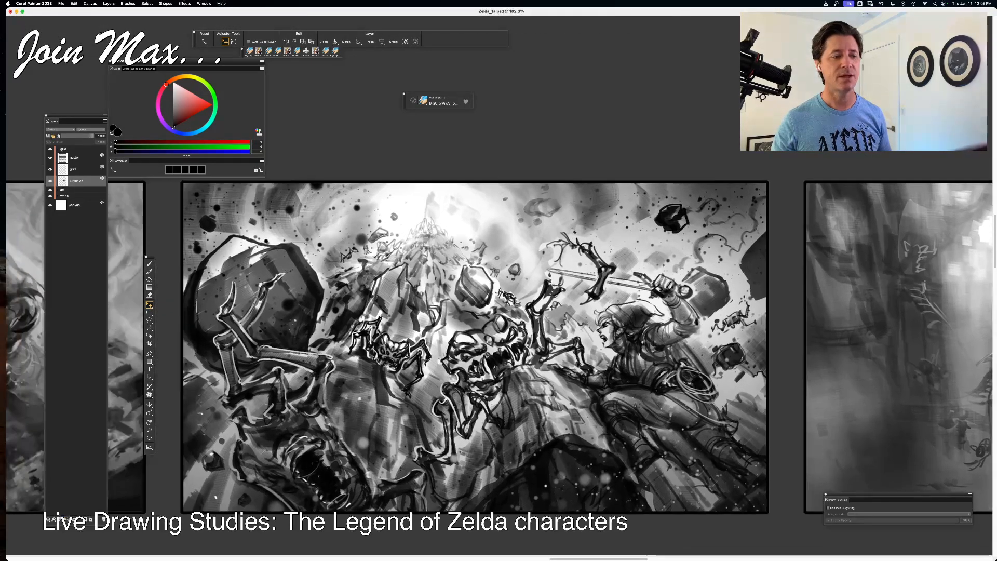
{"action": "key", "text": "super+plus"}
{"action": "key", "text": "super+minus"}
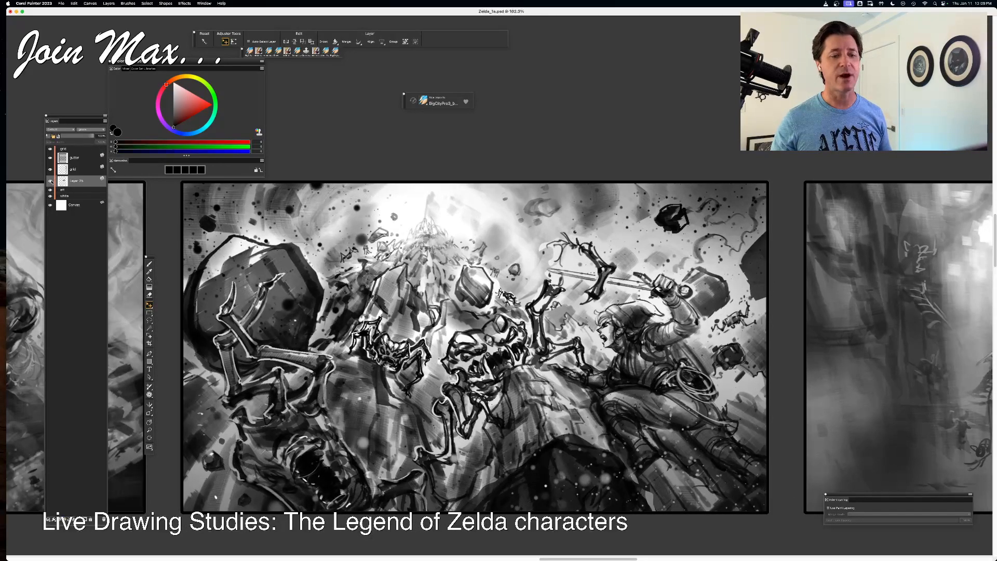
{"action": "left_click", "coordinate": [51, 181]}
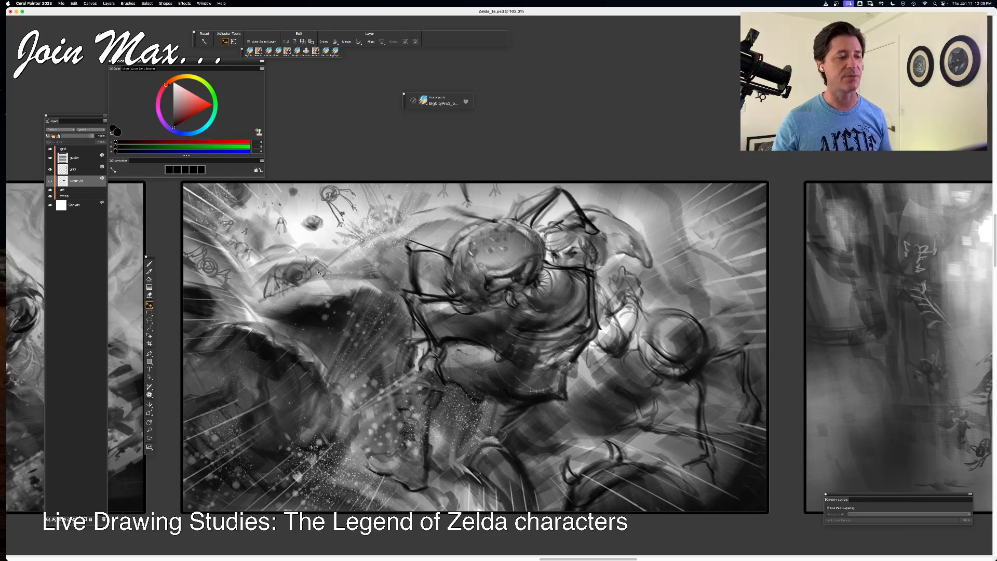
{"action": "left_click", "coordinate": [50, 181]}
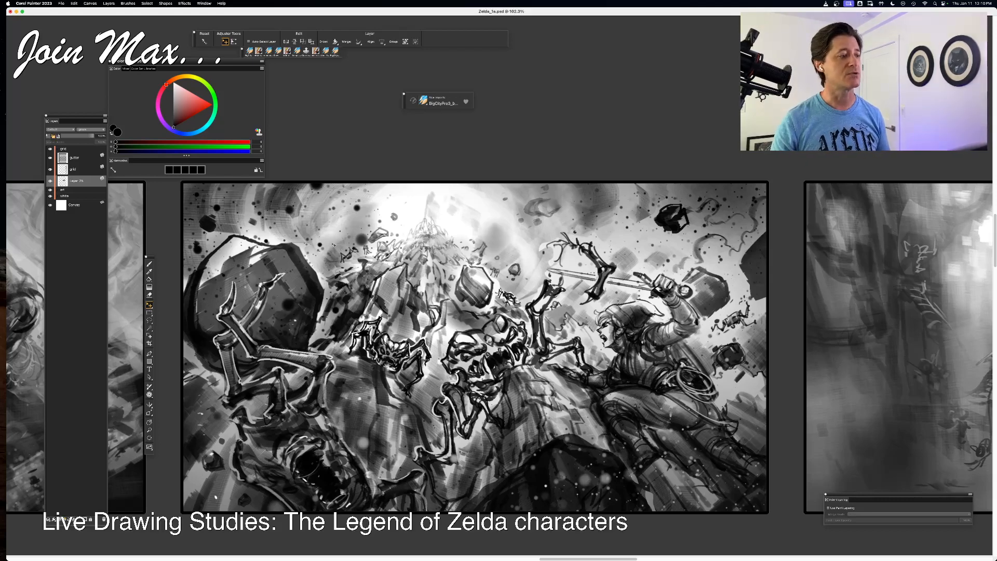
- Delete the older spider sketch's layer, Layer 13, from the expanded art group
{"action": "left_click", "coordinate": [53, 190]}
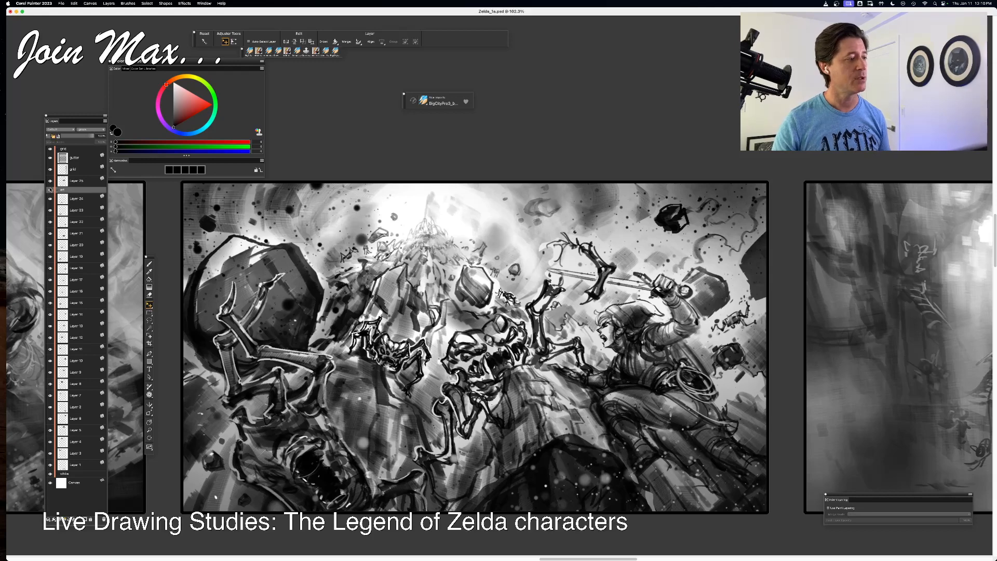
{"action": "left_click", "coordinate": [50, 190]}
{"action": "left_click", "coordinate": [56, 191]}
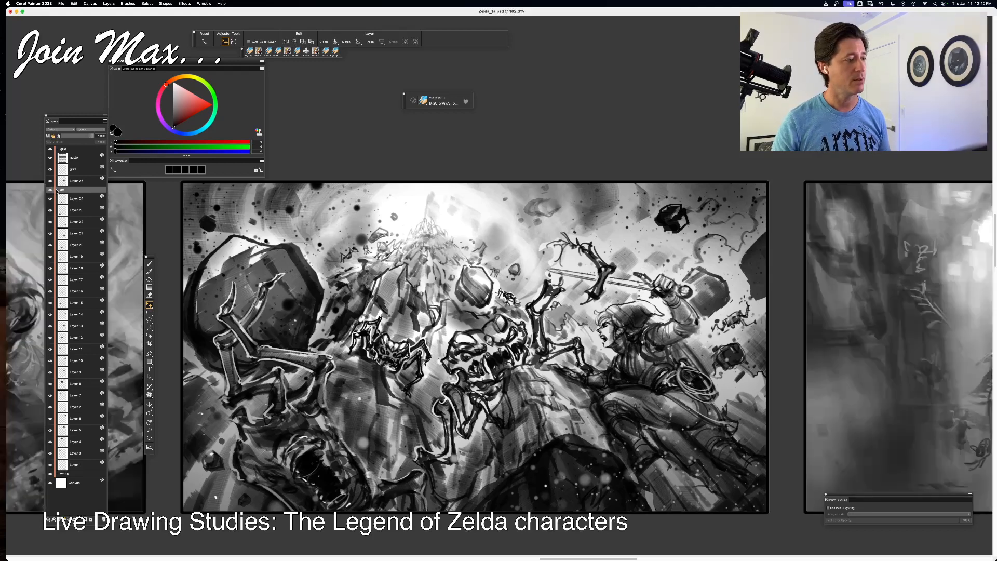
{"action": "left_click", "coordinate": [50, 181]}
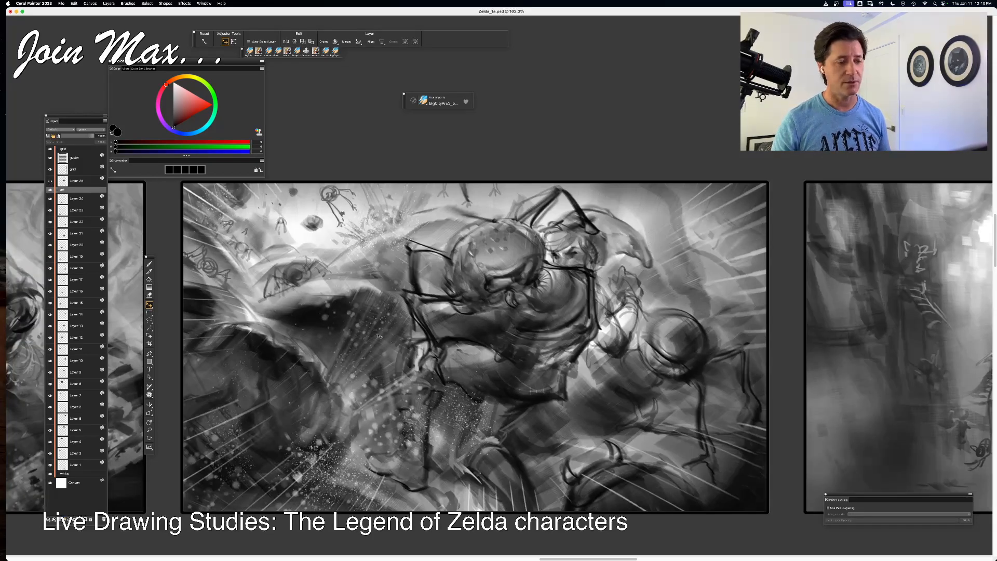
{"action": "left_click", "coordinate": [62, 327]}
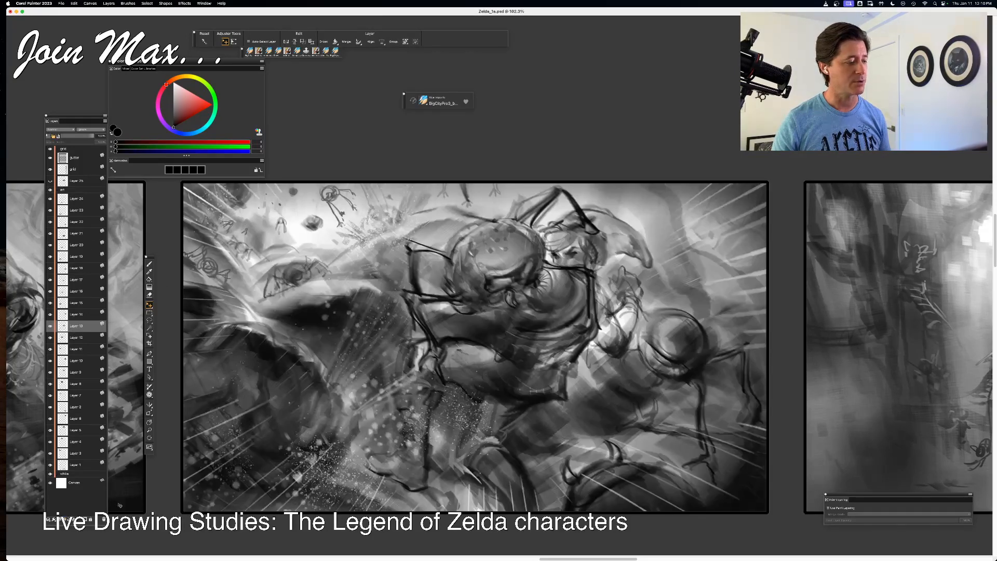
{"action": "left_click", "coordinate": [104, 520]}
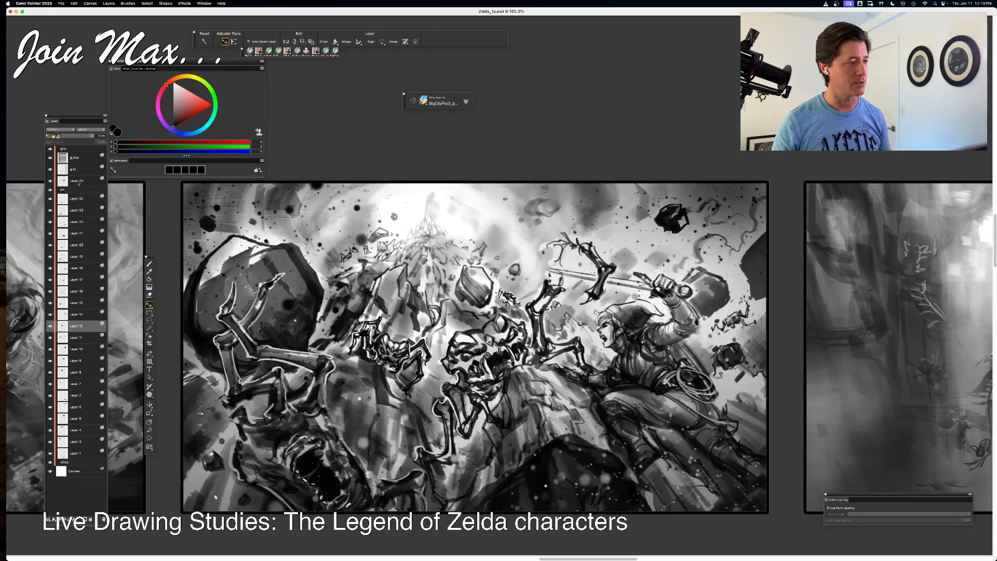
- Rename the Death Mountain layer to Layer 13 and move it into the art group, just above Layer 12
{"action": "left_click", "coordinate": [78, 181]}
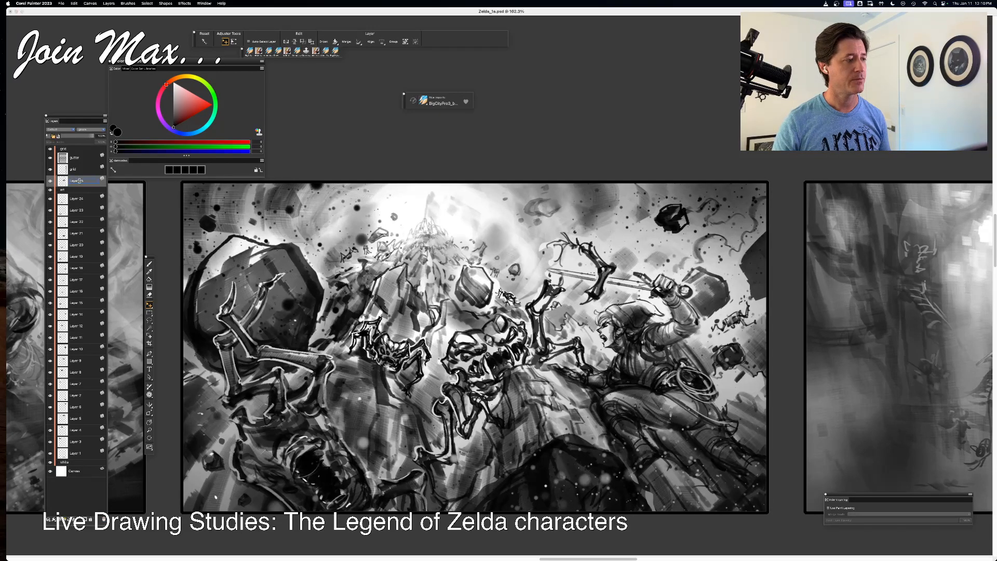
{"action": "key", "text": "BackSpace"}
{"action": "key", "text": "BackSpace"}
{"action": "type", "text": "13"}
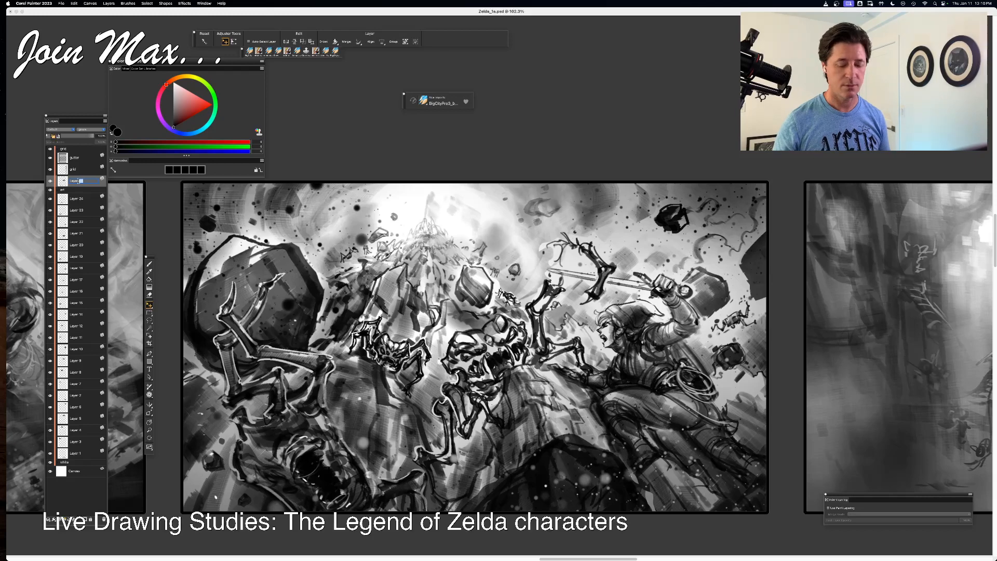
{"action": "key", "text": "Return"}
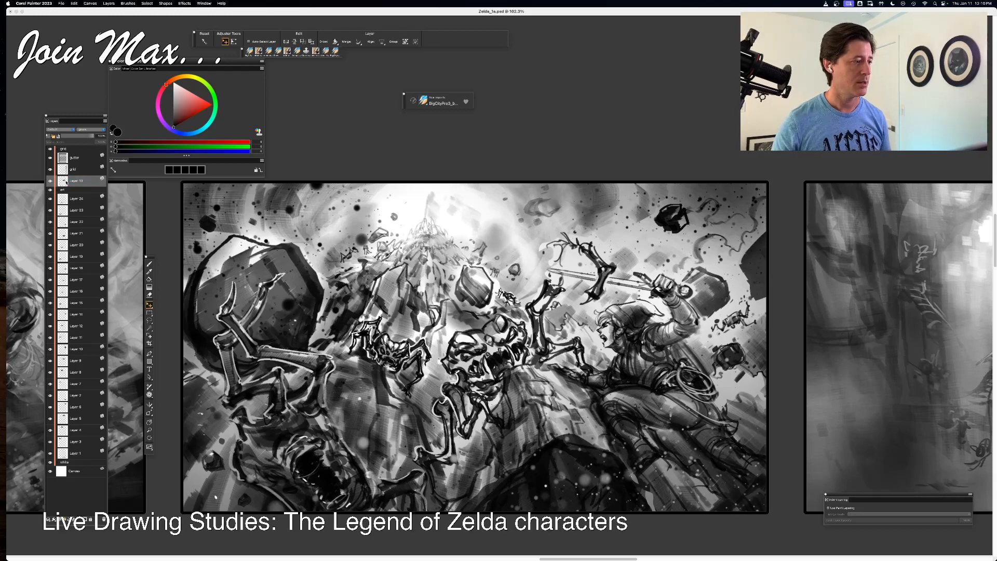
{"action": "left_click_drag", "start_coordinate": [66, 181], "coordinate": [65, 317]}
{"action": "left_click", "coordinate": [78, 303]}
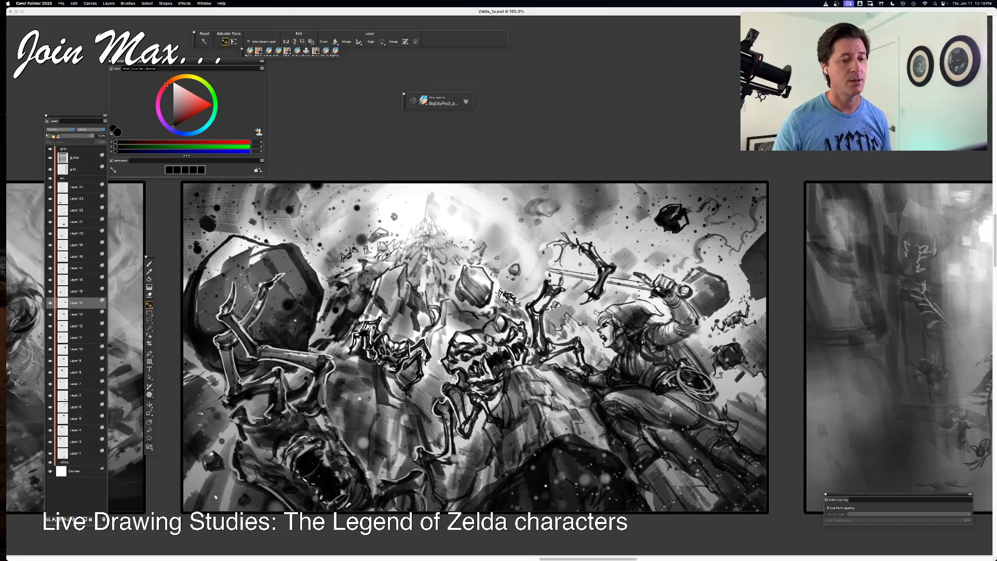
- Select Layer 24, the topmost layer in the art group, with the sheet's first panel of the one-eyed serpent up close
{"action": "key", "text": "super+minus"}
{"action": "key", "text": "super+minus"}
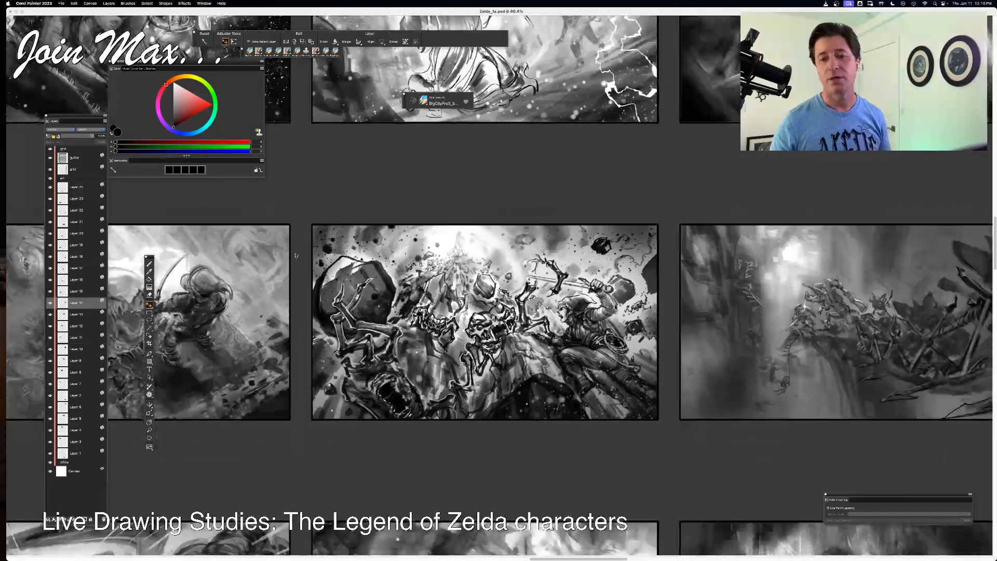
{"action": "scroll", "coordinate": [347, 221], "scroll_direction": "up", "scroll_amount": 10}
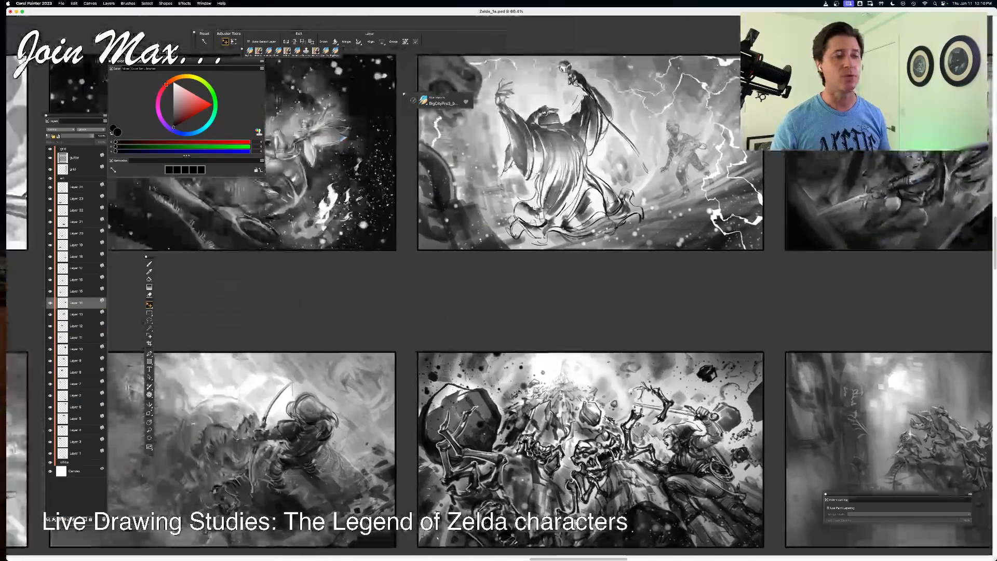
{"action": "scroll", "coordinate": [498, 332], "scroll_direction": "up", "scroll_amount": 10}
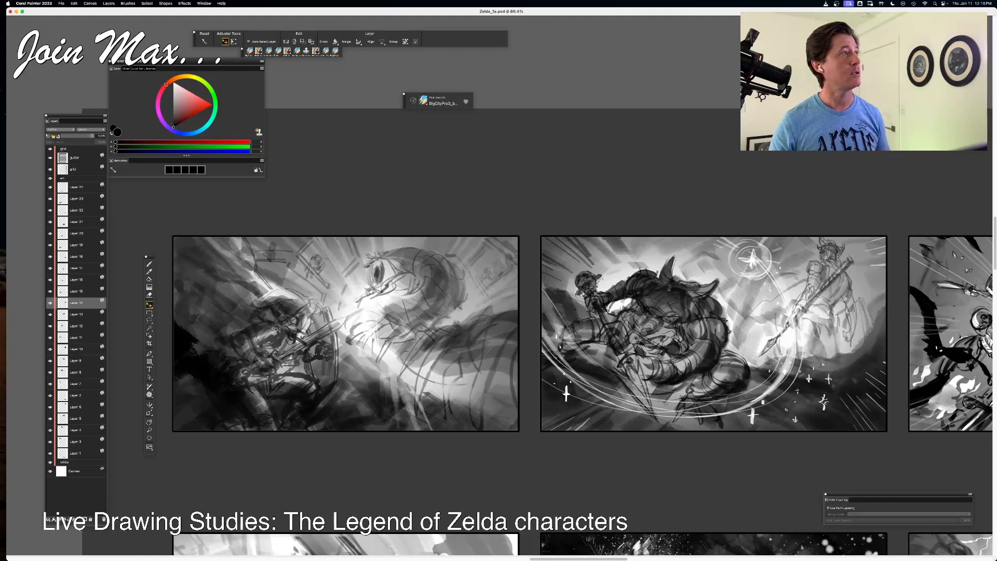
{"action": "scroll", "coordinate": [400, 383], "scroll_direction": "up", "scroll_amount": 5}
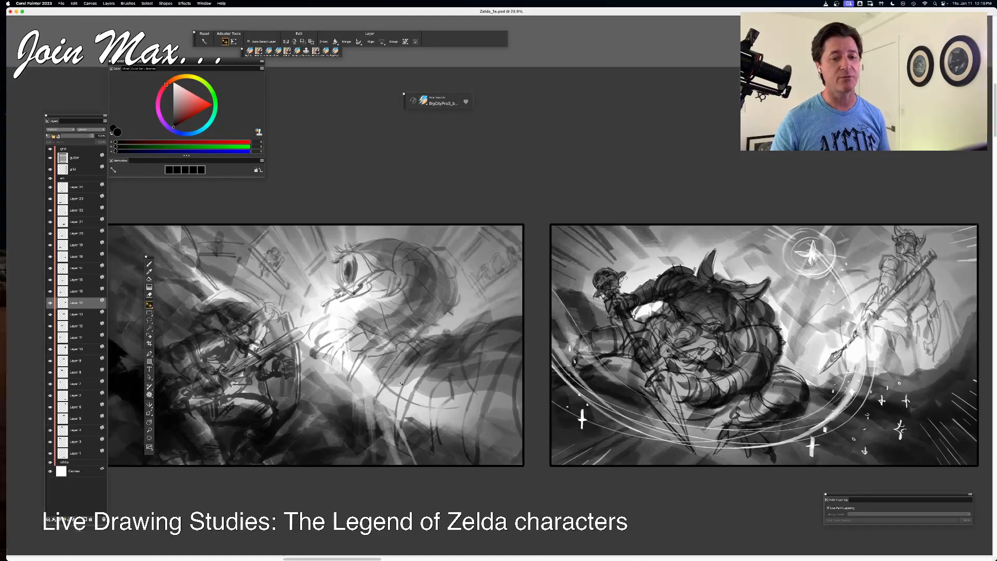
{"action": "scroll", "coordinate": [504, 354], "scroll_direction": "left", "scroll_amount": 3}
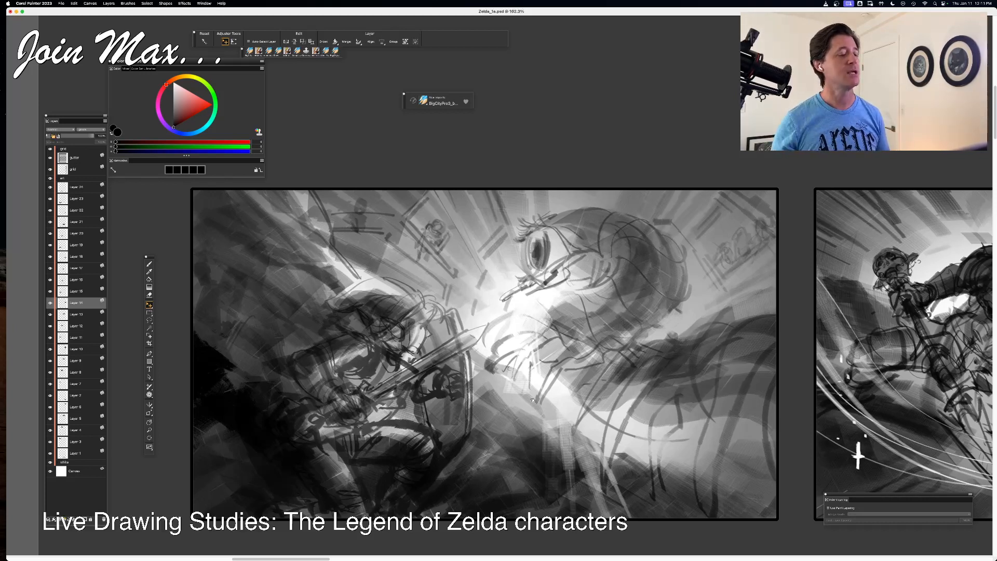
{"action": "left_click", "coordinate": [73, 189]}
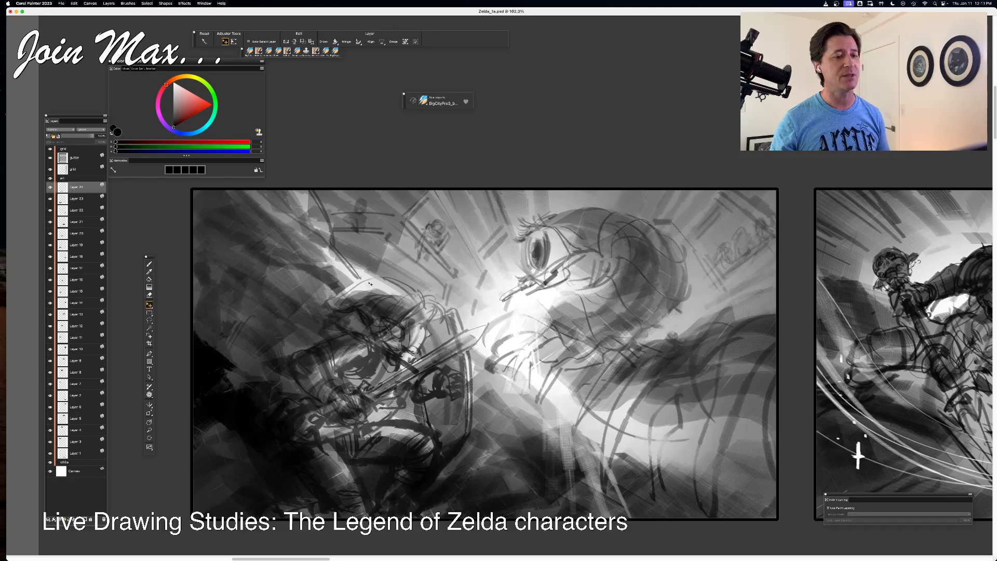
- Look over the sheet's upper two rows, from the one-eyed serpent to the horseback rider and the robed sorcerer
{"action": "scroll", "coordinate": [372, 284], "scroll_direction": "down", "scroll_amount": 6}
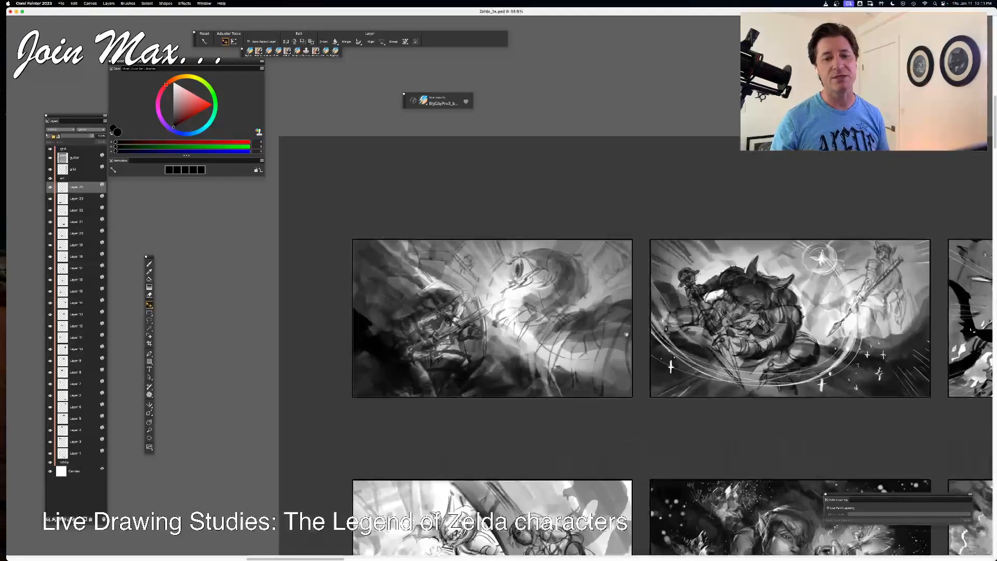
{"action": "scroll", "coordinate": [372, 285], "scroll_direction": "right", "scroll_amount": 10}
{"action": "scroll", "coordinate": [372, 285], "scroll_direction": "down", "scroll_amount": 5}
{"action": "scroll", "coordinate": [497, 328], "scroll_direction": "down", "scroll_amount": 2}
{"action": "scroll", "coordinate": [497, 328], "scroll_direction": "right", "scroll_amount": 9}
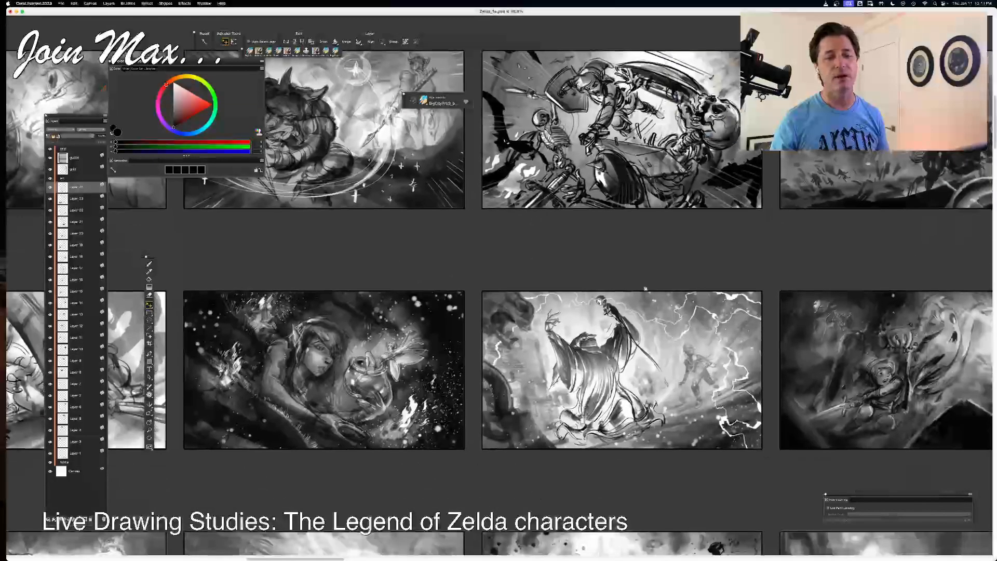
{"action": "scroll", "coordinate": [497, 327], "scroll_direction": "up", "scroll_amount": 2}
{"action": "scroll", "coordinate": [497, 327], "scroll_direction": "right", "scroll_amount": 4}
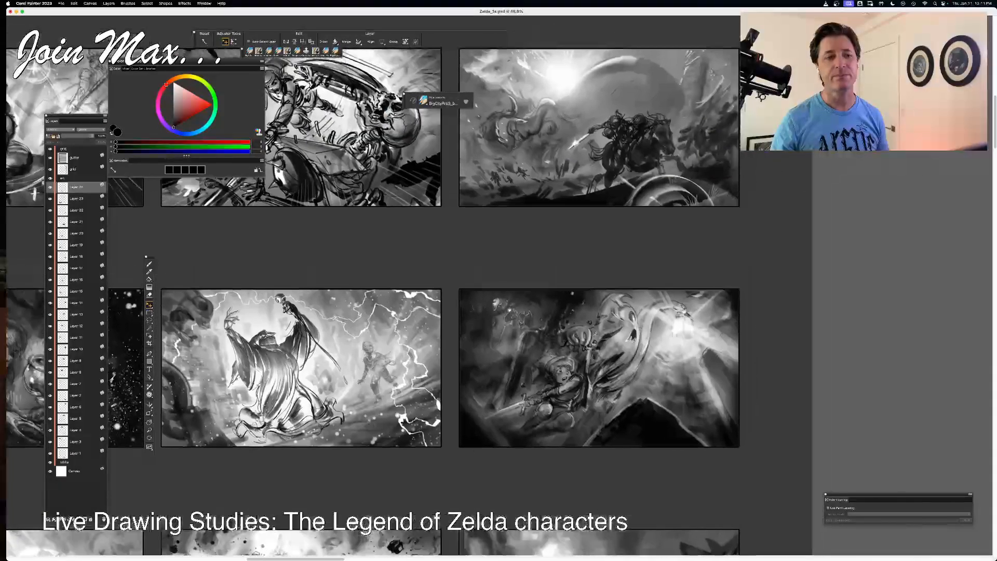
{"action": "scroll", "coordinate": [483, 352], "scroll_direction": "left", "scroll_amount": 4}
{"action": "scroll", "coordinate": [482, 352], "scroll_direction": "down", "scroll_amount": 2}
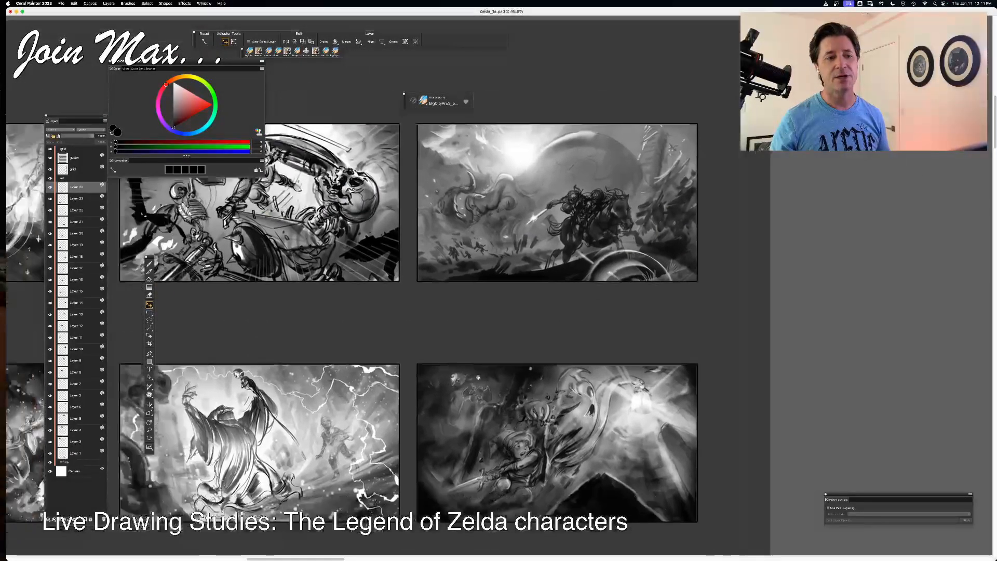
- Look over the middle rows, from the Death Mountain panel down to the armored beast on the steps and the sword in the rock
{"action": "scroll", "coordinate": [482, 352], "scroll_direction": "down", "scroll_amount": 6}
{"action": "scroll", "coordinate": [482, 351], "scroll_direction": "left", "scroll_amount": 6}
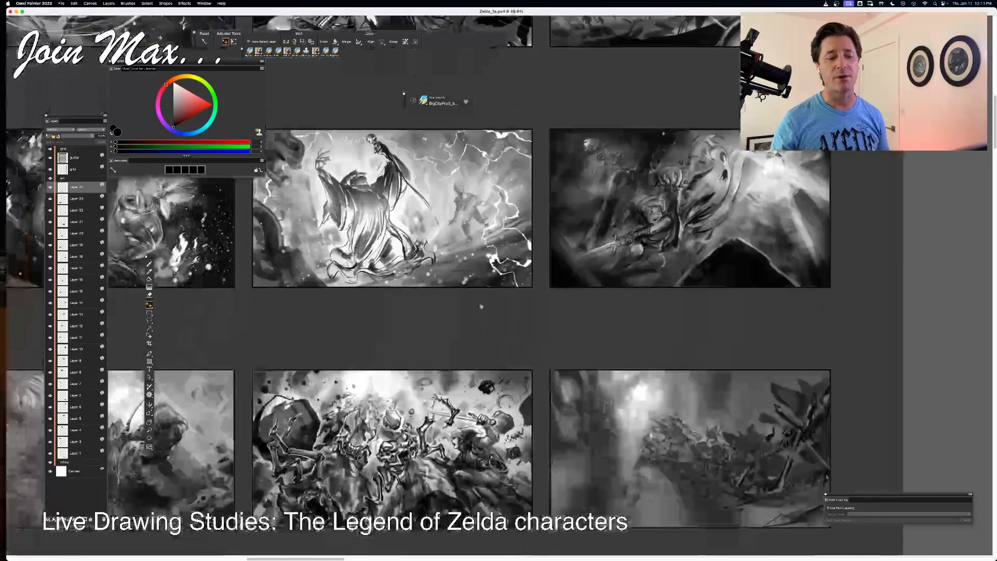
{"action": "scroll", "coordinate": [325, 312], "scroll_direction": "down", "scroll_amount": 2}
{"action": "scroll", "coordinate": [325, 312], "scroll_direction": "left", "scroll_amount": 8}
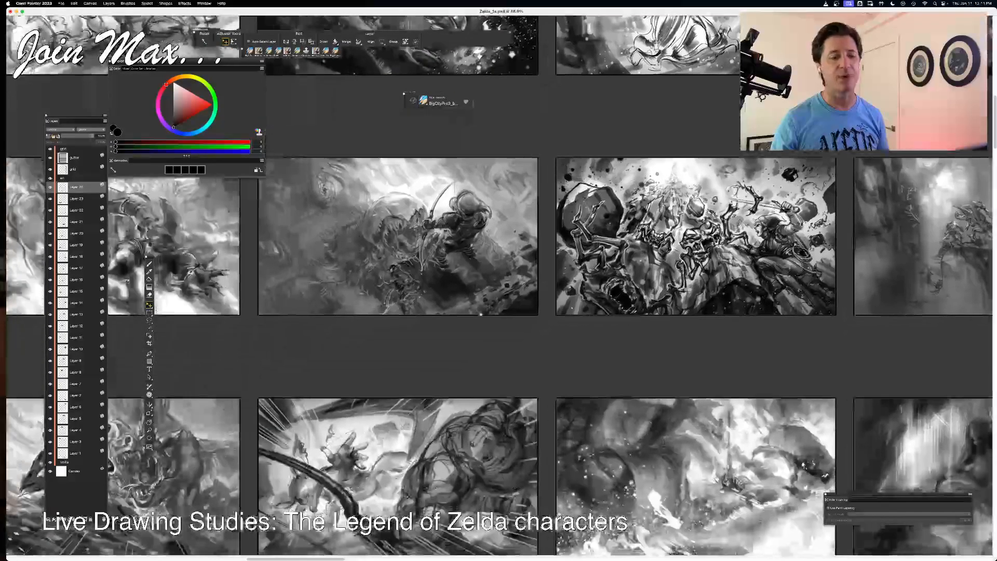
{"action": "scroll", "coordinate": [324, 312], "scroll_direction": "down", "scroll_amount": 6}
{"action": "scroll", "coordinate": [325, 311], "scroll_direction": "left", "scroll_amount": 2}
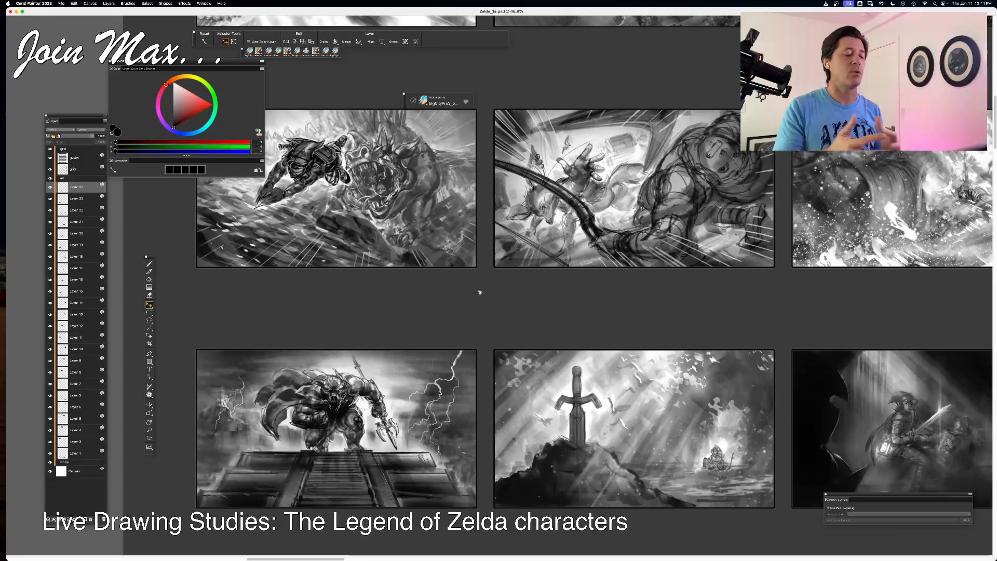
{"action": "scroll", "coordinate": [508, 294], "scroll_direction": "down", "scroll_amount": 1}
{"action": "scroll", "coordinate": [508, 294], "scroll_direction": "down", "scroll_amount": 3}
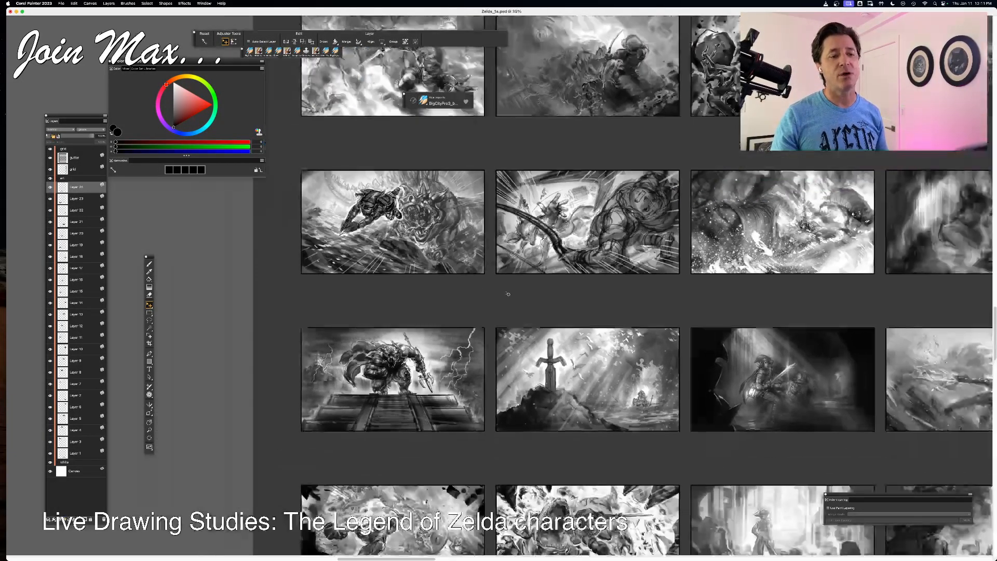
- Review the sheet from its top row down to the row with the Death Mountain drawing, comparing how finished the thumbnails are
{"action": "scroll", "coordinate": [407, 314], "scroll_direction": "down", "scroll_amount": 3}
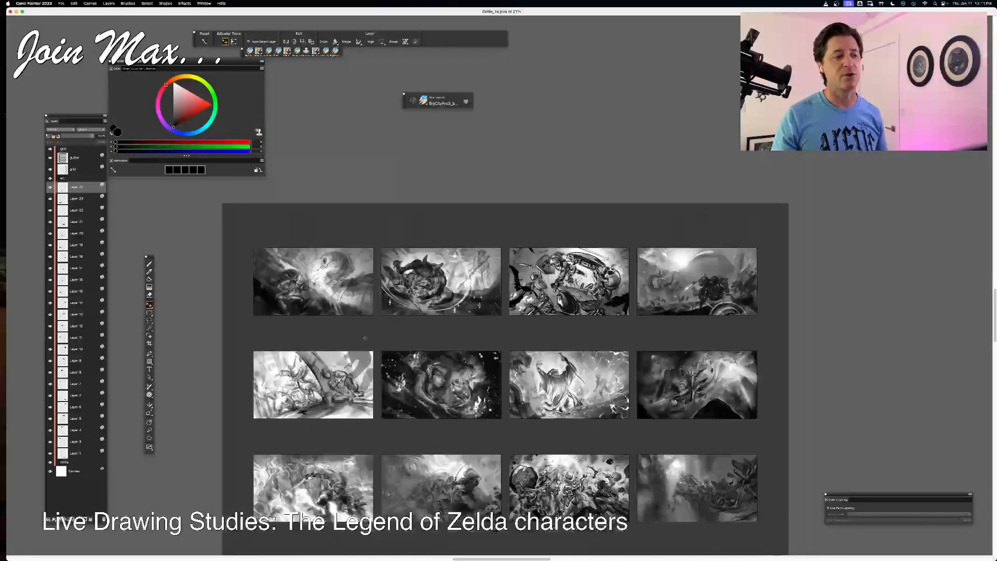
{"action": "scroll", "coordinate": [442, 311], "scroll_direction": "up", "scroll_amount": 3}
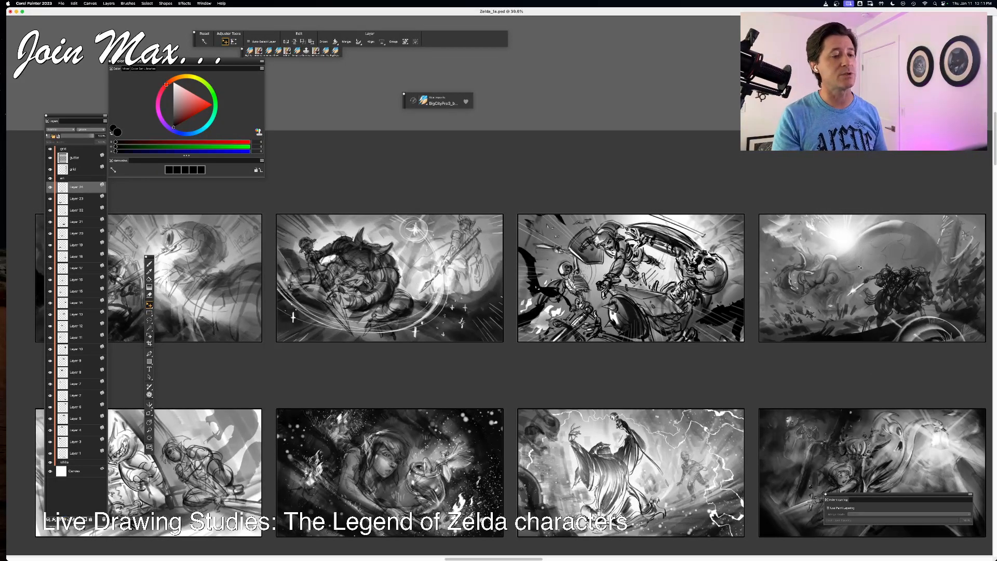
{"action": "scroll", "coordinate": [669, 303], "scroll_direction": "left", "scroll_amount": 5}
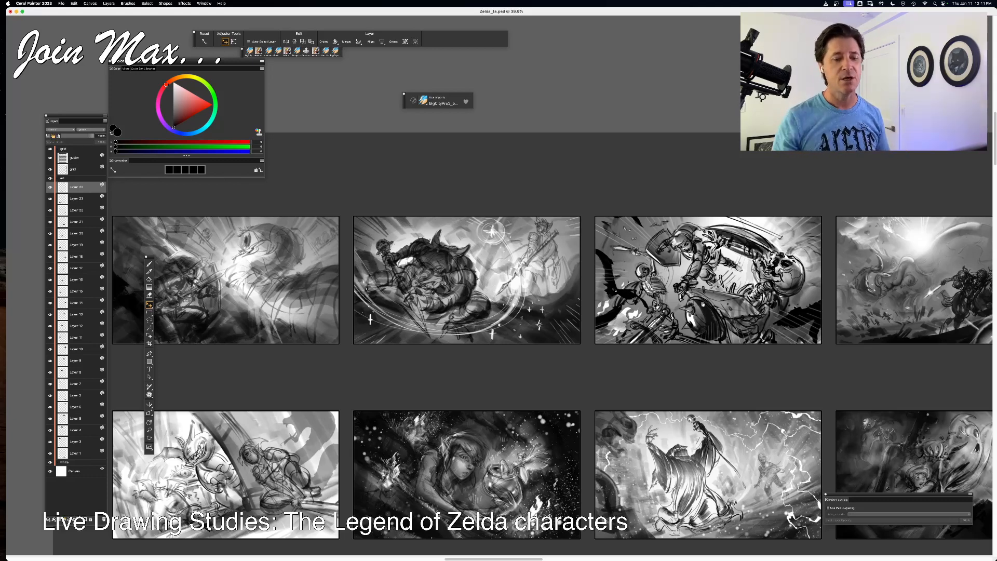
{"action": "left_click_drag", "start_coordinate": [793, 416], "coordinate": [707, 310]}
{"action": "scroll", "coordinate": [706, 310], "scroll_direction": "down", "scroll_amount": 1}
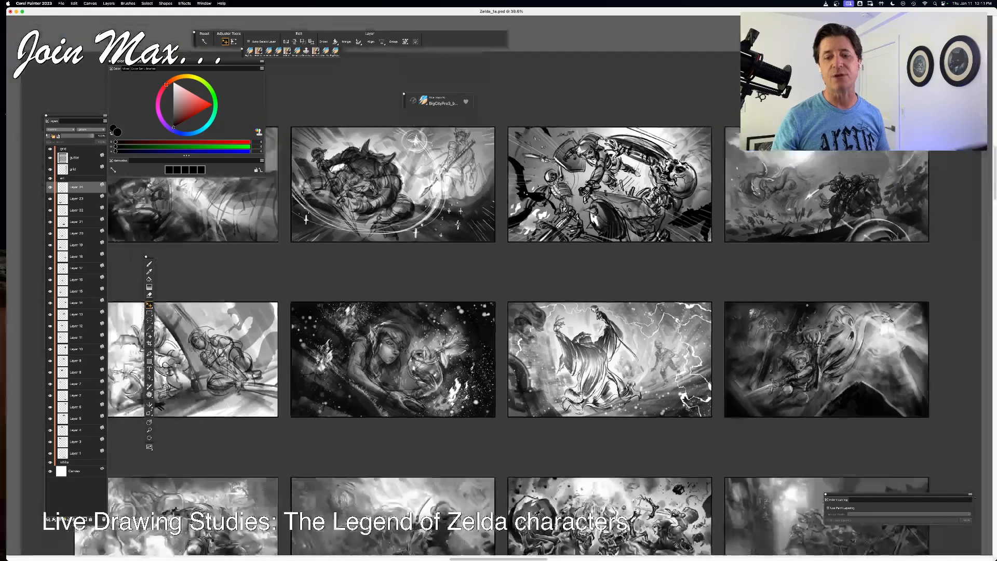
{"action": "left_click_drag", "start_coordinate": [635, 504], "coordinate": [621, 382]}
{"action": "scroll", "coordinate": [620, 382], "scroll_direction": "up", "scroll_amount": 1}
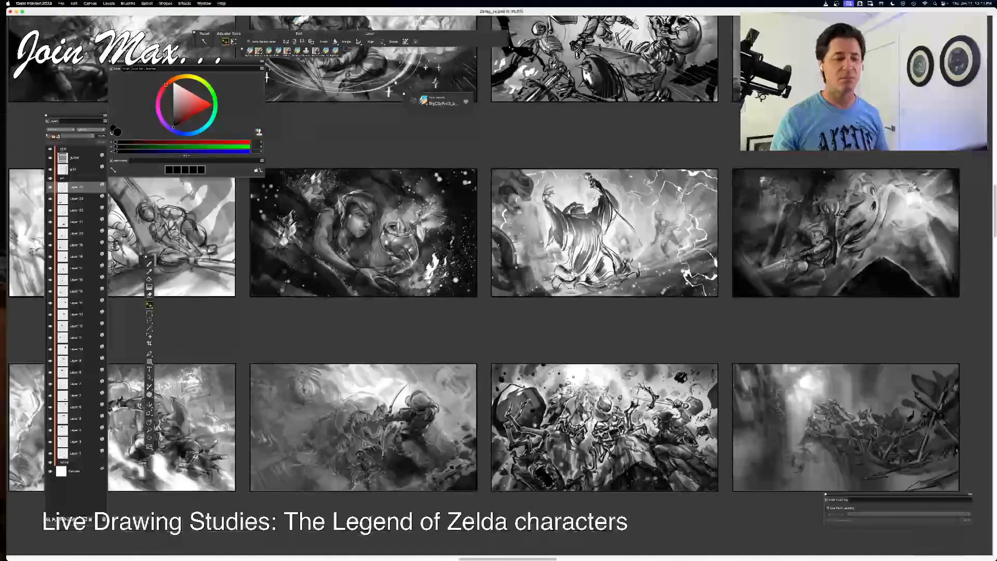
- Examine the lower rows of thumbnails, from the archer and stormy wave panels down to the forest deer scene
{"action": "left_click_drag", "start_coordinate": [558, 506], "coordinate": [587, 391]}
{"action": "left_click_drag", "start_coordinate": [702, 504], "coordinate": [640, 319]}
{"action": "left_click_drag", "start_coordinate": [745, 398], "coordinate": [689, 249]}
{"action": "scroll", "coordinate": [690, 400], "scroll_direction": "up", "scroll_amount": 1}
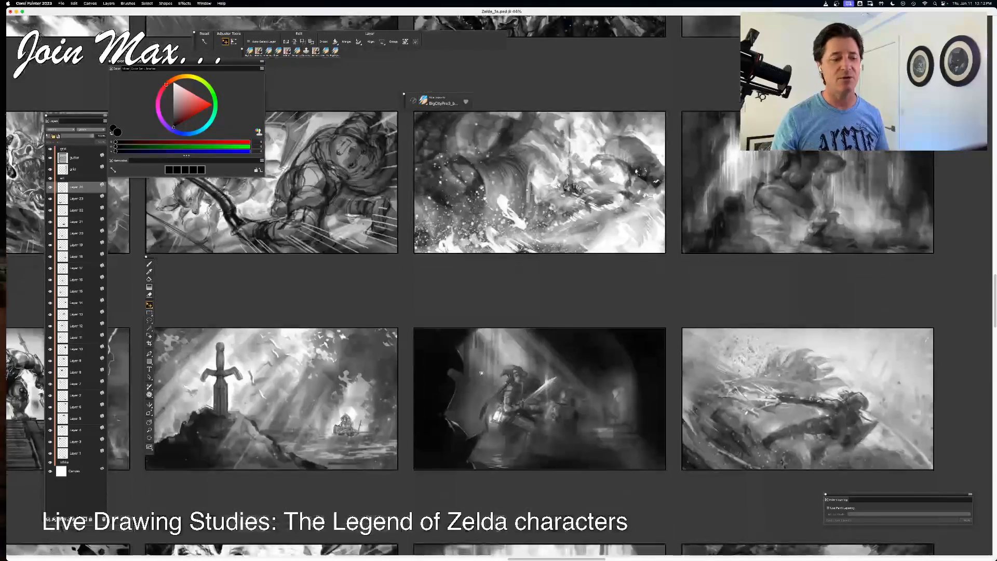
{"action": "left_click_drag", "start_coordinate": [348, 399], "coordinate": [611, 336]}
{"action": "left_click_drag", "start_coordinate": [379, 341], "coordinate": [521, 336]}
{"action": "scroll", "coordinate": [520, 337], "scroll_direction": "up", "scroll_amount": 2}
{"action": "left_click_drag", "start_coordinate": [726, 401], "coordinate": [535, 271]}
{"action": "scroll", "coordinate": [643, 402], "scroll_direction": "down", "scroll_amount": 3}
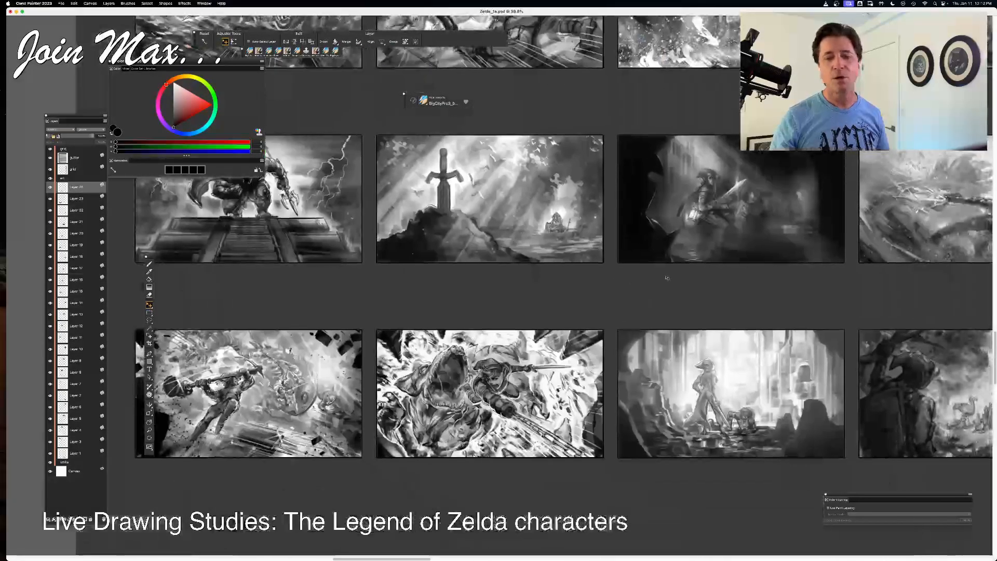
{"action": "scroll", "coordinate": [693, 242], "scroll_direction": "down", "scroll_amount": 1}
{"action": "left_click_drag", "start_coordinate": [693, 242], "coordinate": [587, 285]}
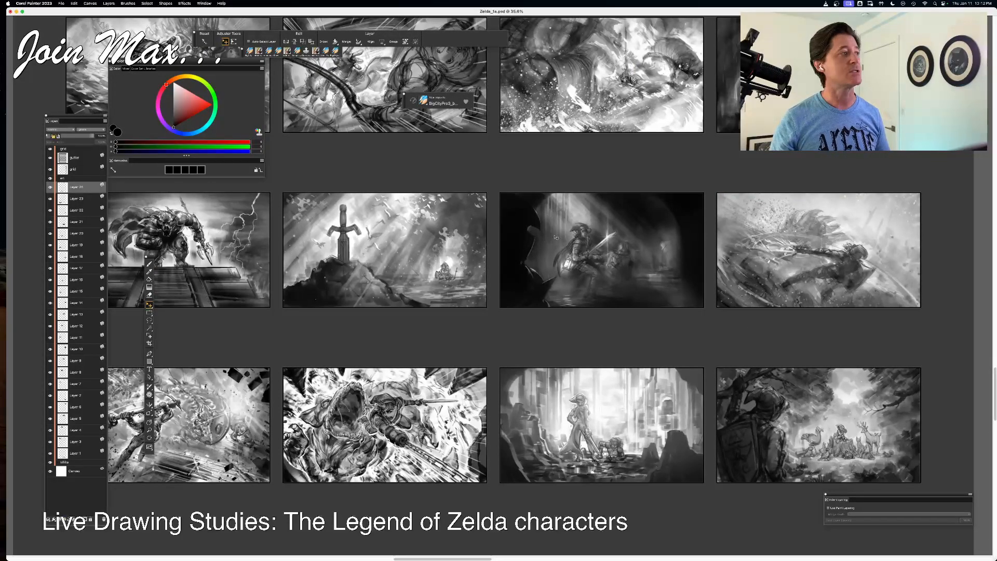
- Review the top rows once more and examine the Death Mountain, stormy wave and waterfall panels at closer range
{"action": "left_click_drag", "start_coordinate": [556, 237], "coordinate": [683, 355]}
{"action": "left_click_drag", "start_coordinate": [681, 70], "coordinate": [602, 447]}
{"action": "left_click_drag", "start_coordinate": [621, 152], "coordinate": [614, 332]}
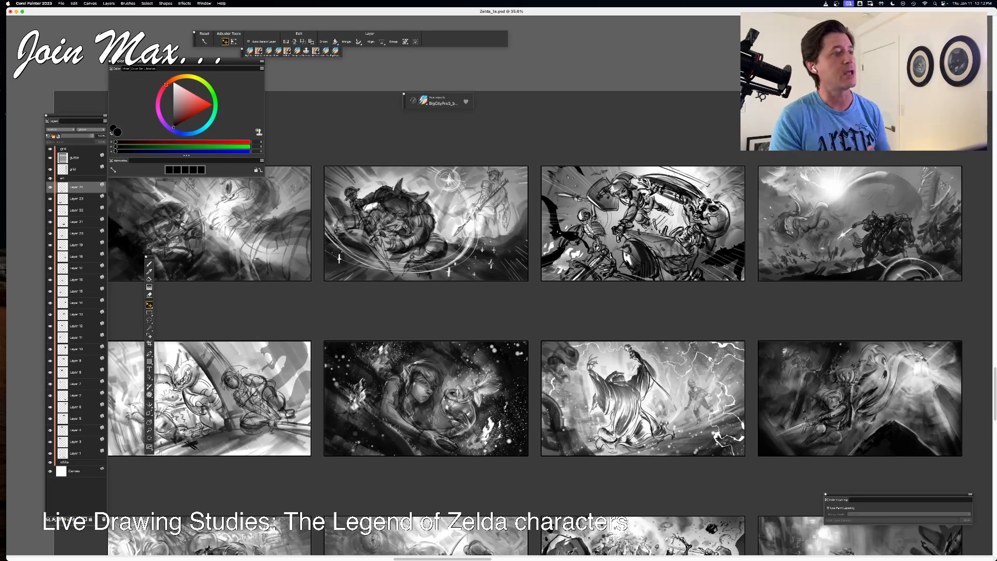
{"action": "scroll", "coordinate": [696, 304], "scroll_direction": "down", "scroll_amount": 1}
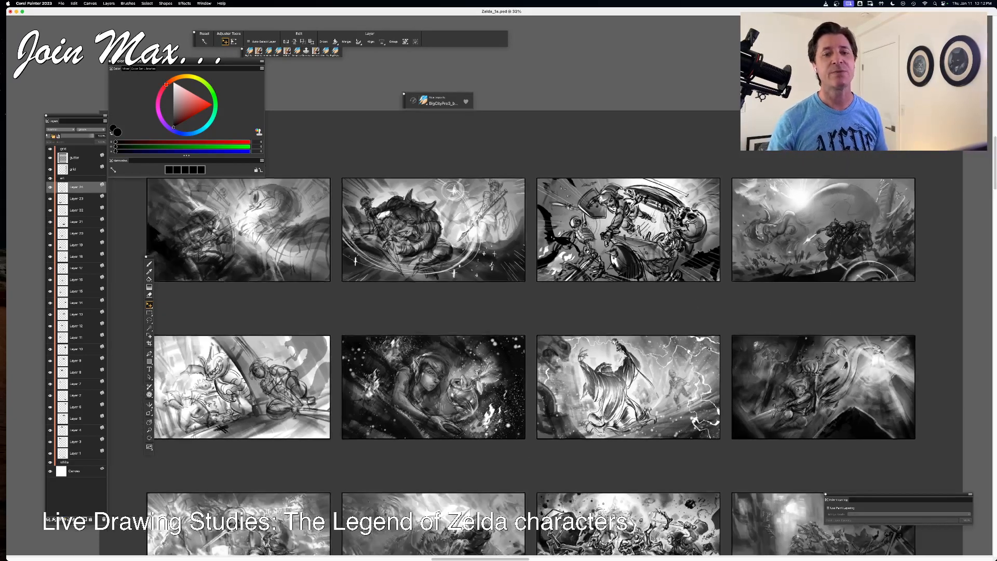
{"action": "left_click_drag", "start_coordinate": [703, 357], "coordinate": [710, 156]}
{"action": "left_click_drag", "start_coordinate": [656, 230], "coordinate": [690, 293]}
{"action": "scroll", "coordinate": [541, 278], "scroll_direction": "up", "scroll_amount": 5}
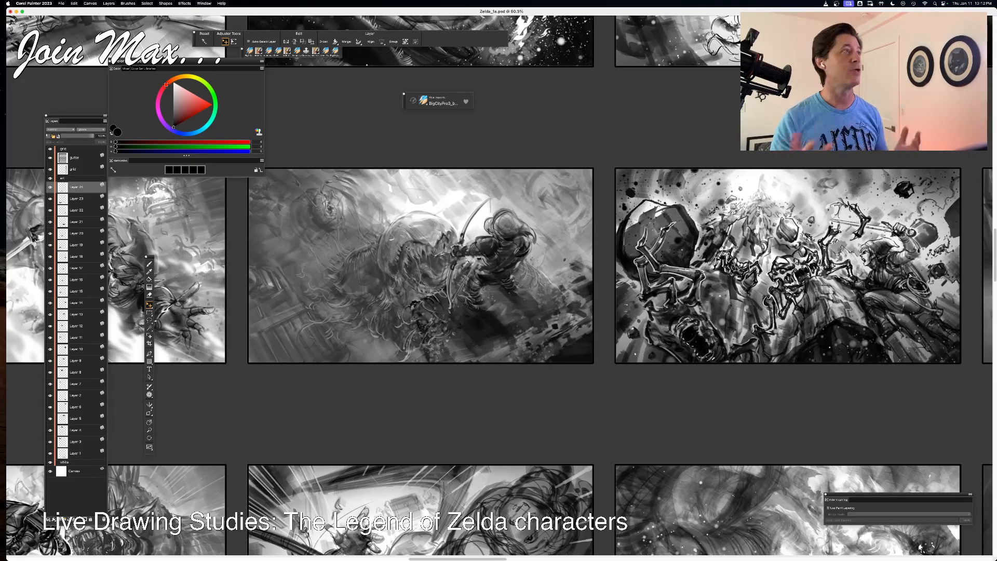
{"action": "mouse_move", "coordinate": [821, 510]}
{"action": "left_mouse_down"}
{"action": "mouse_move", "coordinate": [647, 465]}
{"action": "mouse_move", "coordinate": [568, 341]}
{"action": "mouse_move", "coordinate": [568, 292]}
{"action": "mouse_move", "coordinate": [494, 261]}
{"action": "left_mouse_up"}
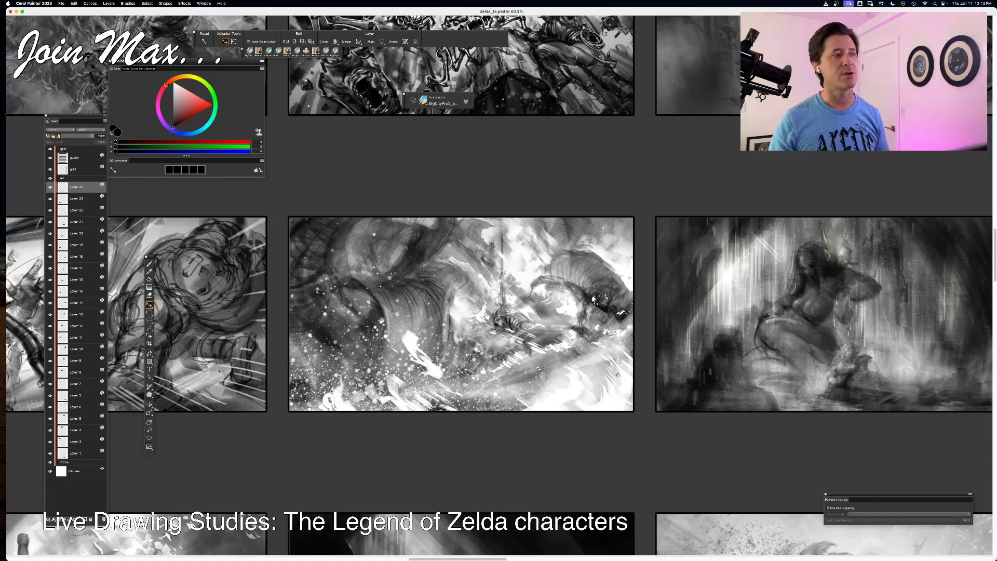
- Examine the stormy wave, waterfall and sword-fighter panels at close range, along with the rows around them
{"action": "left_click_drag", "start_coordinate": [671, 325], "coordinate": [450, 320]}
{"action": "left_click_drag", "start_coordinate": [639, 278], "coordinate": [571, 200]}
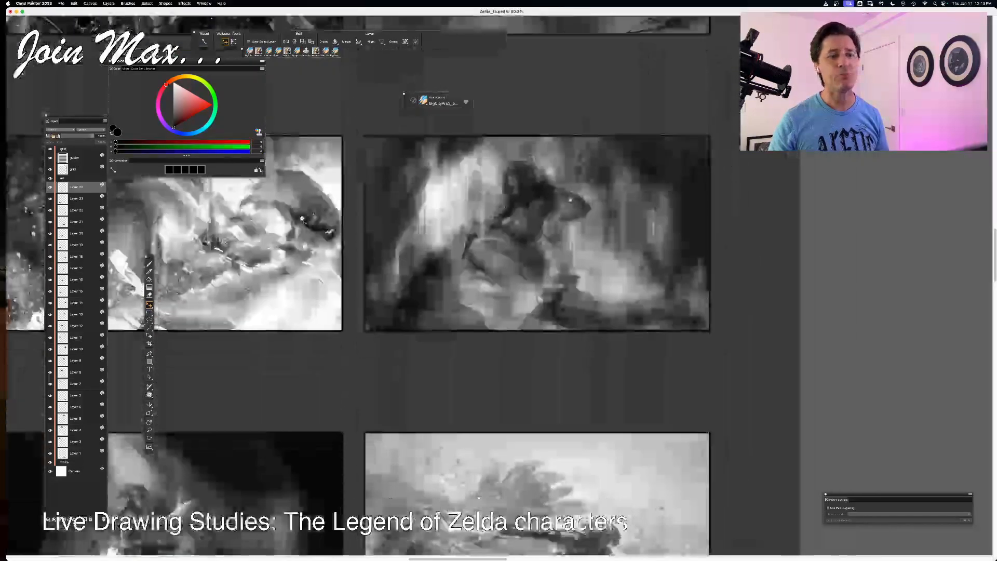
{"action": "left_click_drag", "start_coordinate": [415, 372], "coordinate": [554, 227]}
{"action": "left_click_drag", "start_coordinate": [311, 322], "coordinate": [489, 410]}
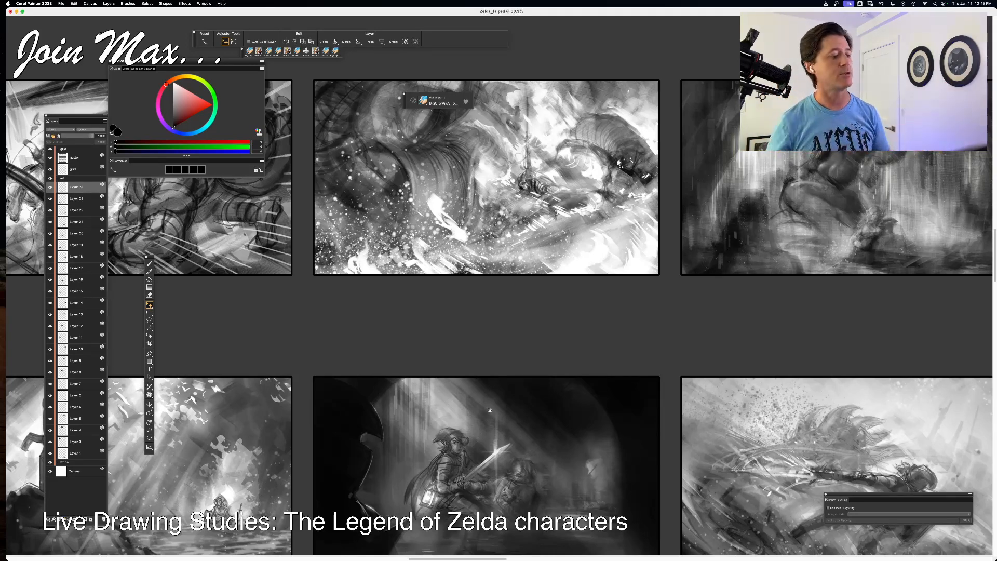
{"action": "scroll", "coordinate": [575, 359], "scroll_direction": "down", "scroll_amount": 5}
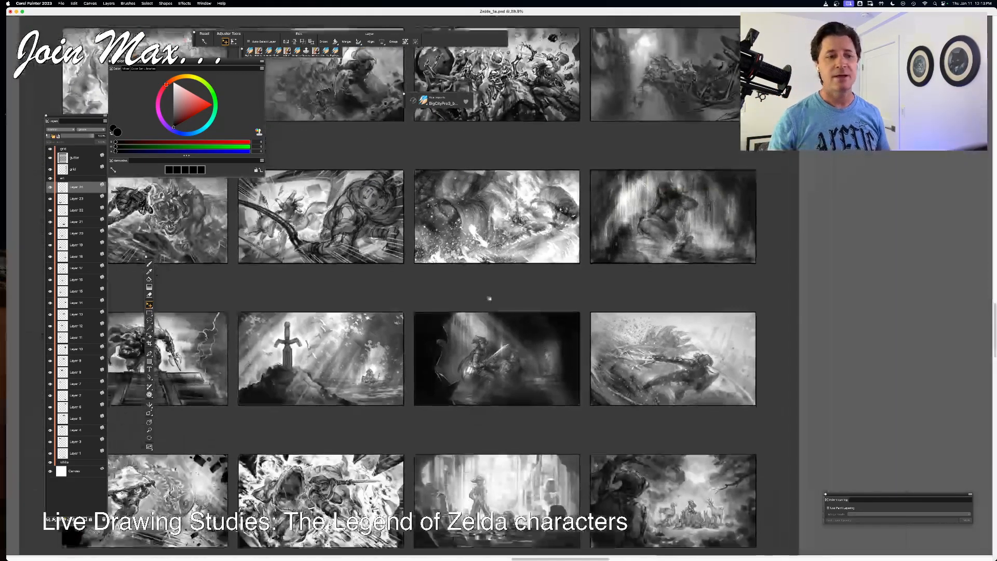
{"action": "left_click_drag", "start_coordinate": [489, 298], "coordinate": [519, 457]}
{"action": "left_click_drag", "start_coordinate": [539, 276], "coordinate": [550, 328]}
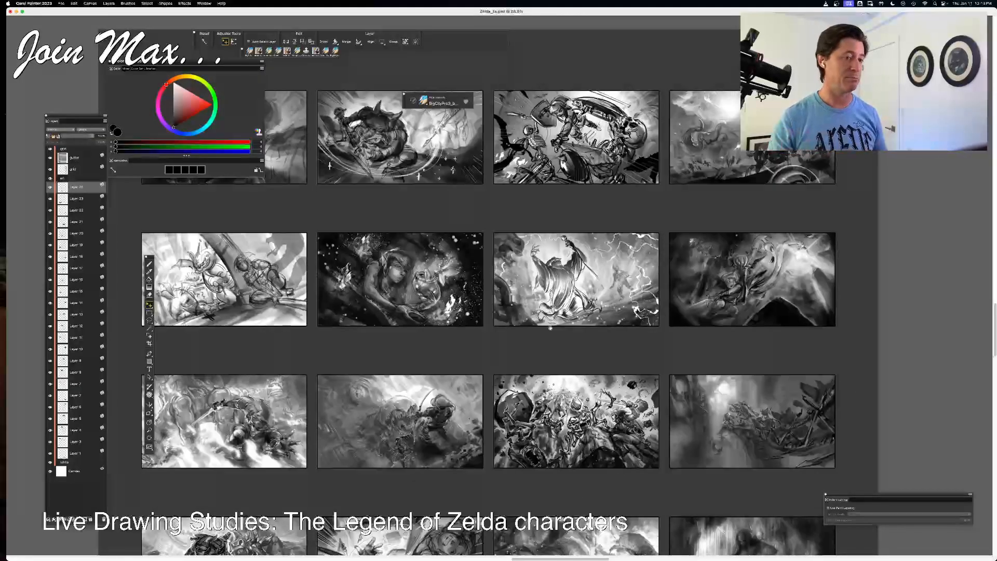
{"action": "scroll", "coordinate": [550, 328], "scroll_direction": "down", "scroll_amount": 4}
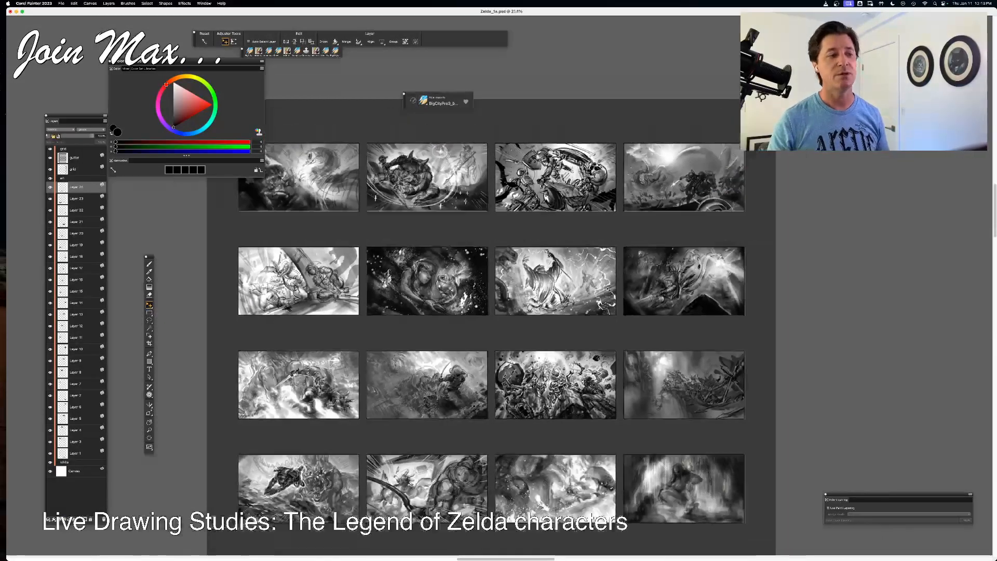
- Compare the lower rows with the top rows, ending on the serpent, horned beast and skeleton battle panels
{"action": "scroll", "coordinate": [557, 216], "scroll_direction": "down", "scroll_amount": 5}
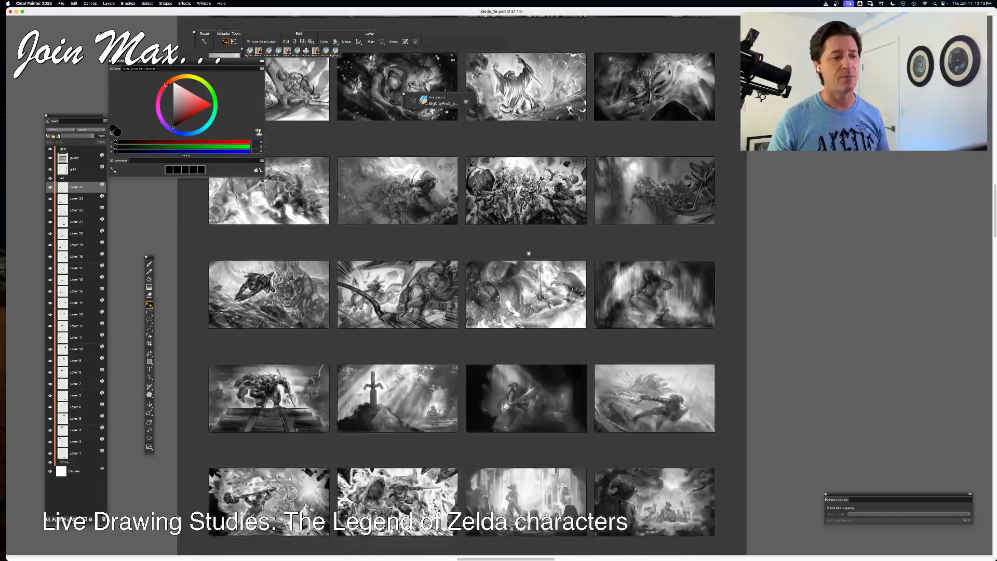
{"action": "scroll", "coordinate": [535, 306], "scroll_direction": "up", "scroll_amount": 5}
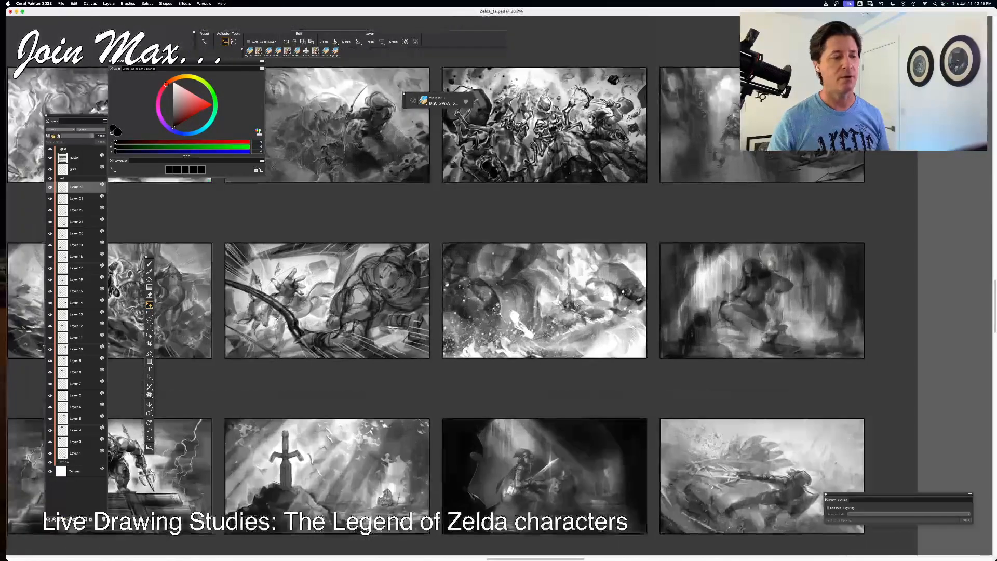
{"action": "scroll", "coordinate": [503, 262], "scroll_direction": "up", "scroll_amount": 5}
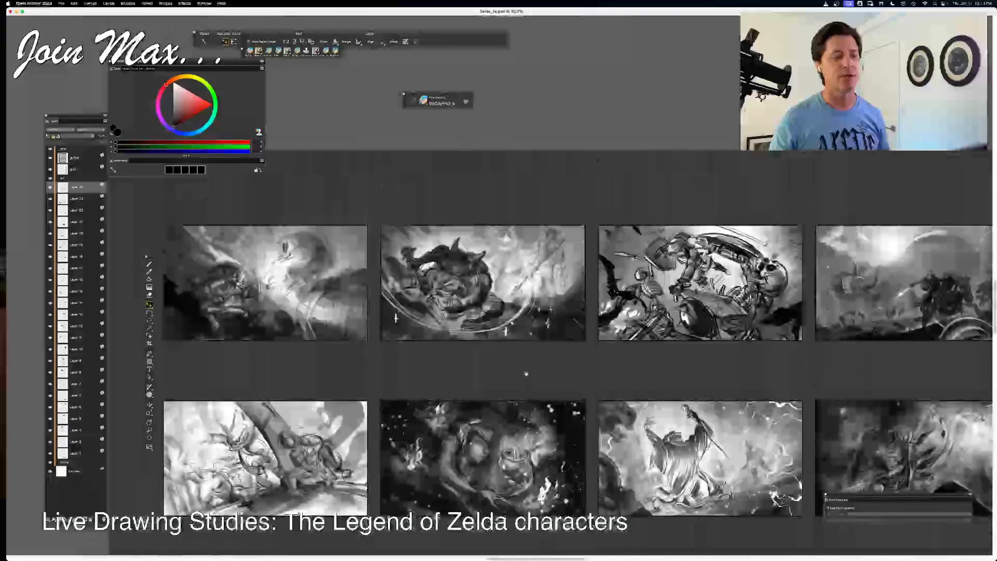
{"action": "scroll", "coordinate": [462, 355], "scroll_direction": "up", "scroll_amount": 3}
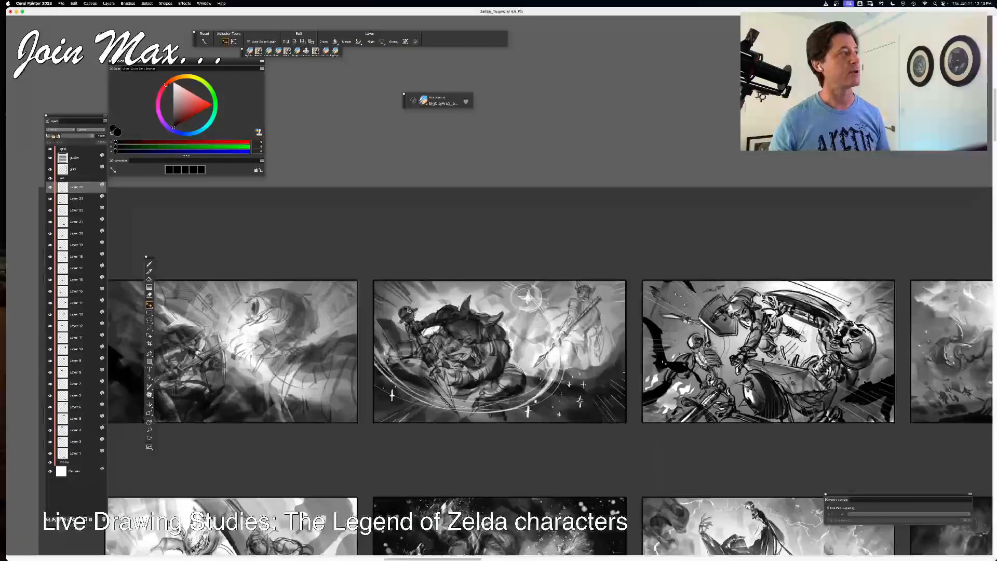
{"action": "scroll", "coordinate": [444, 343], "scroll_direction": "right", "scroll_amount": 2}
{"action": "scroll", "coordinate": [444, 344], "scroll_direction": "down", "scroll_amount": 2}
{"action": "scroll", "coordinate": [439, 335], "scroll_direction": "left", "scroll_amount": 5}
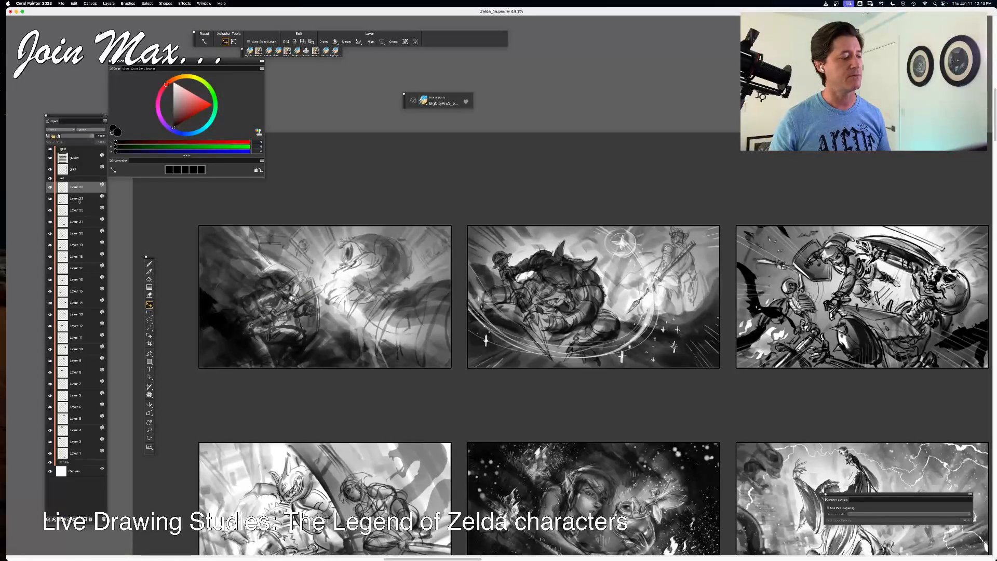
- Select all the drawing layers inside the art group, fold the group's list up and select the group itself
{"action": "left_click", "coordinate": [62, 452], "text": "shift"}
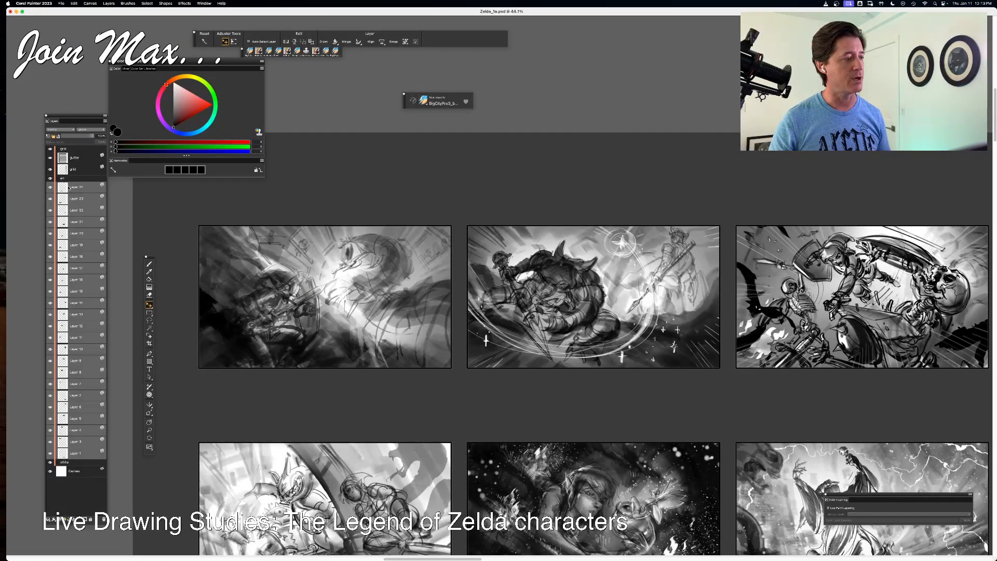
{"action": "left_click", "coordinate": [62, 178]}
{"action": "left_click", "coordinate": [59, 180]}
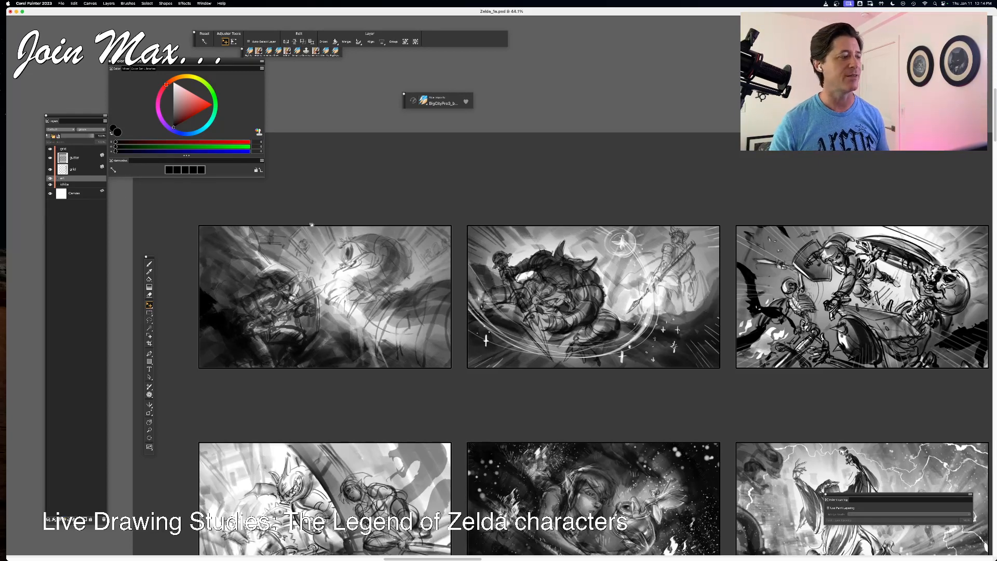
- Examine the top-row panels and the horse rider, ghost fight, robed sorcerer and fairy jar drawings up close
{"action": "left_click_drag", "start_coordinate": [312, 225], "coordinate": [42, 112]}
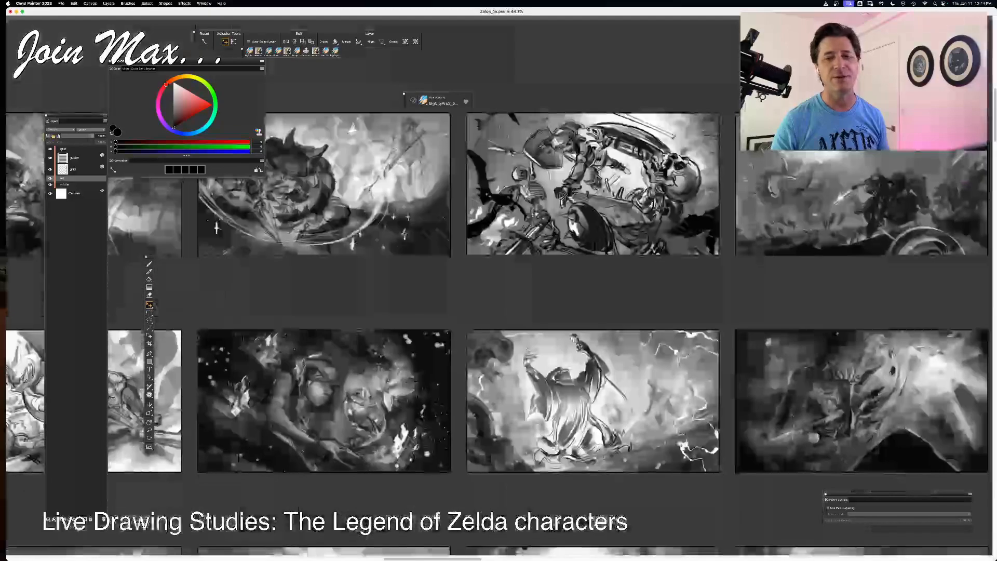
{"action": "left_click_drag", "start_coordinate": [406, 183], "coordinate": [317, 255]}
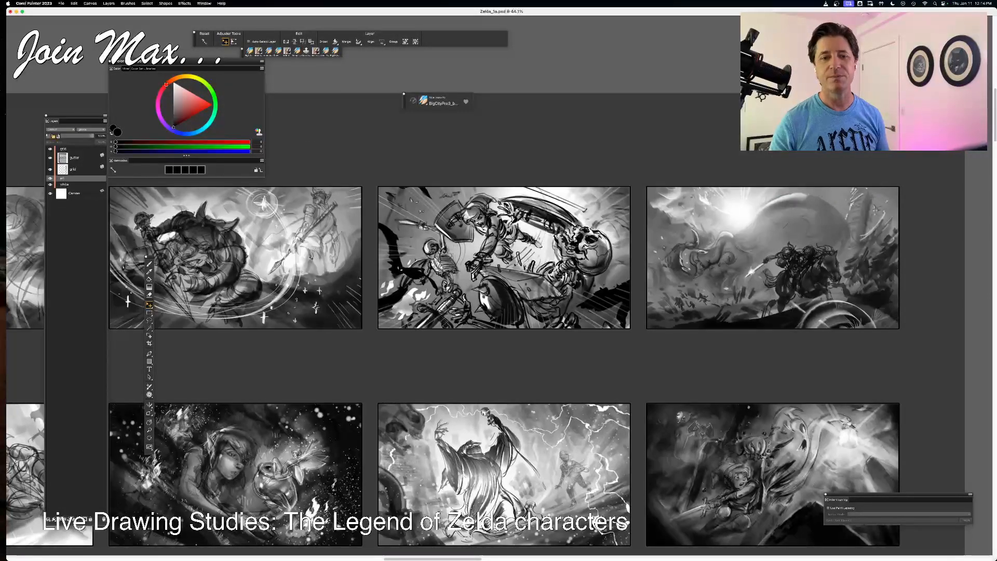
{"action": "left_click_drag", "start_coordinate": [265, 311], "coordinate": [473, 339]}
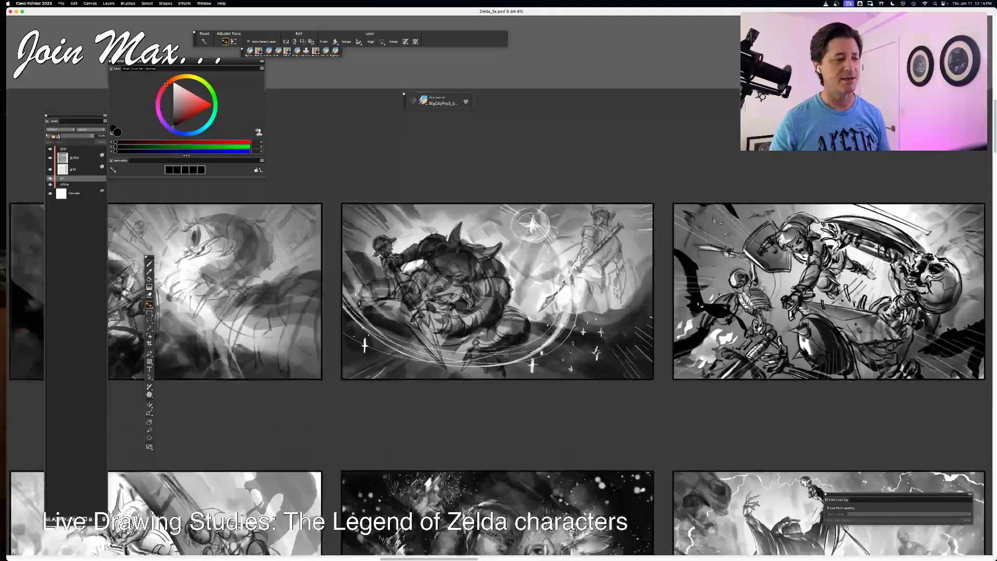
{"action": "scroll", "coordinate": [465, 329], "scroll_direction": "up", "scroll_amount": 3}
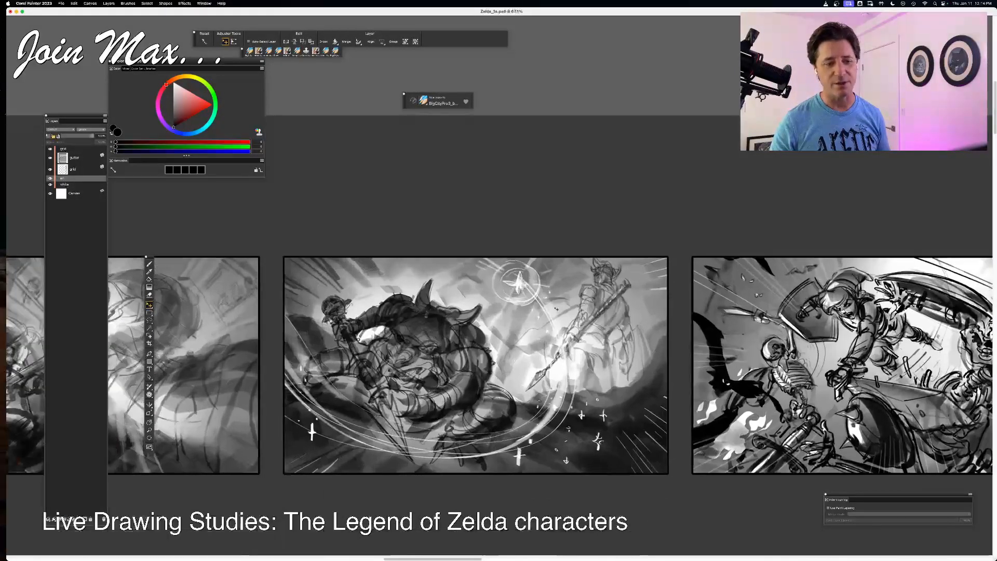
{"action": "scroll", "coordinate": [447, 366], "scroll_direction": "right", "scroll_amount": 15}
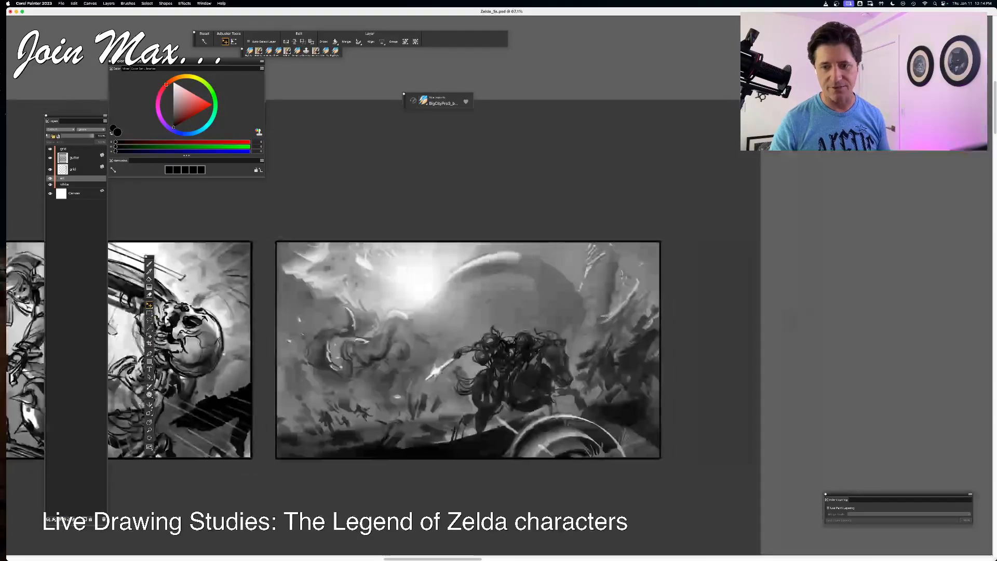
{"action": "scroll", "coordinate": [380, 381], "scroll_direction": "up", "scroll_amount": 3}
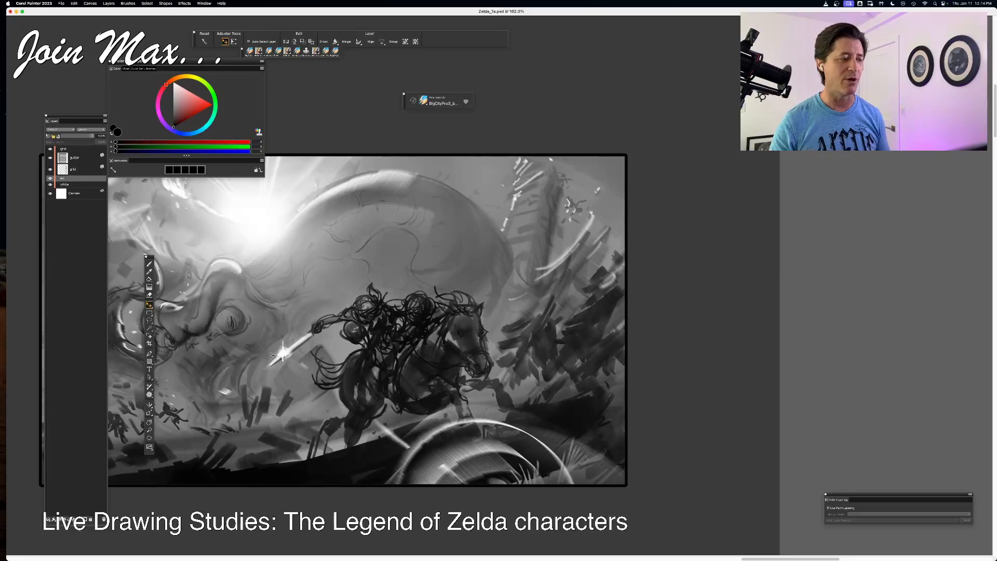
{"action": "scroll", "coordinate": [341, 337], "scroll_direction": "left", "scroll_amount": 10}
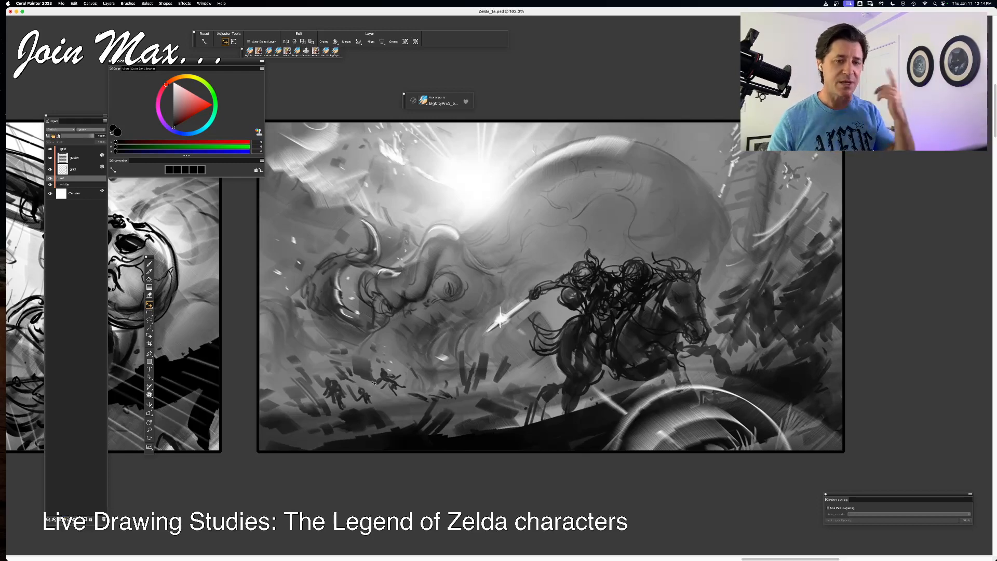
{"action": "key", "text": "super+minus"}
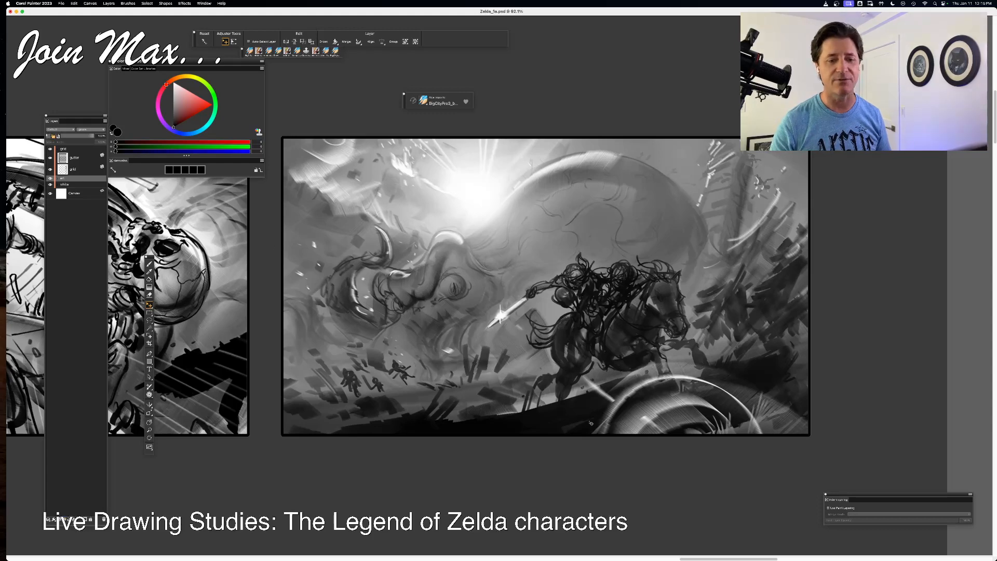
{"action": "scroll", "coordinate": [591, 424], "scroll_direction": "down", "scroll_amount": 10}
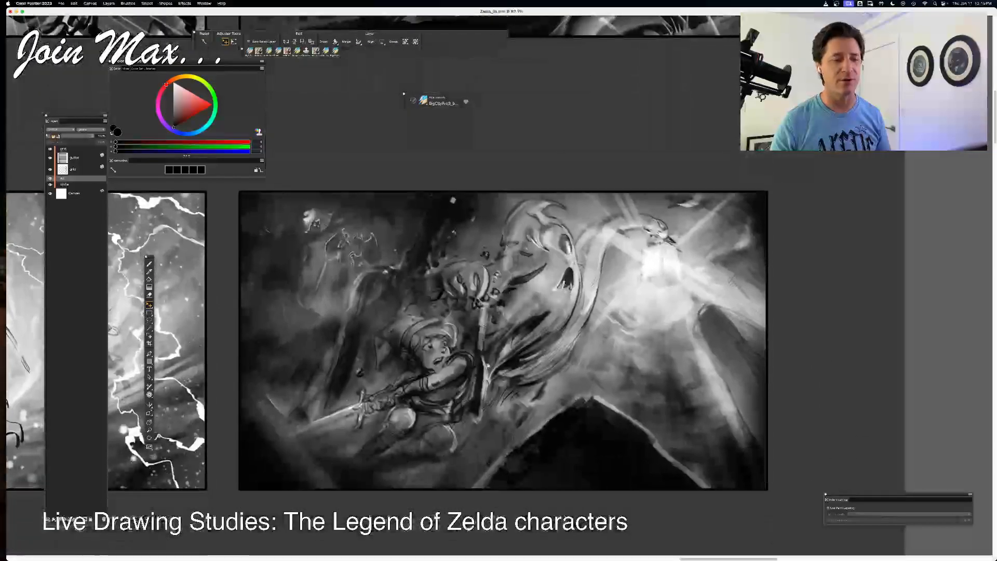
{"action": "scroll", "coordinate": [487, 365], "scroll_direction": "left", "scroll_amount": 10}
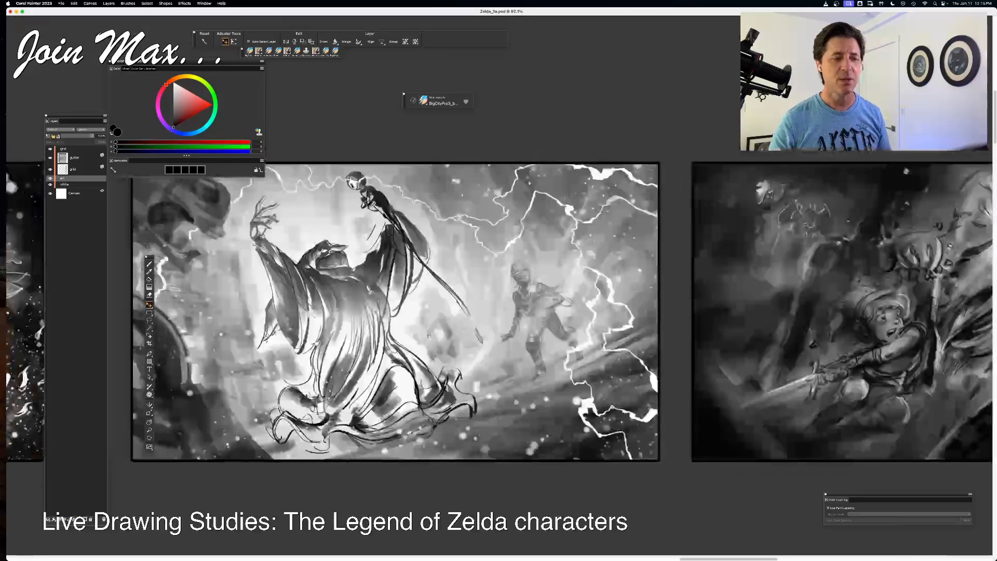
{"action": "scroll", "coordinate": [428, 336], "scroll_direction": "left", "scroll_amount": 10}
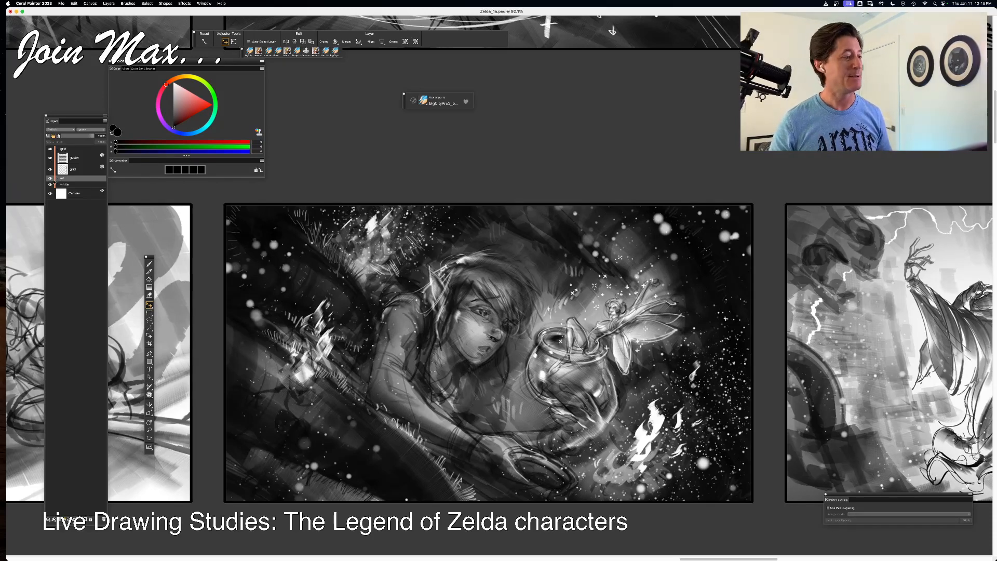
- Hide and show the art group to check its contents, and merge the group into a single art layer
{"action": "left_click", "coordinate": [51, 179]}
{"action": "left_click", "coordinate": [51, 179]}
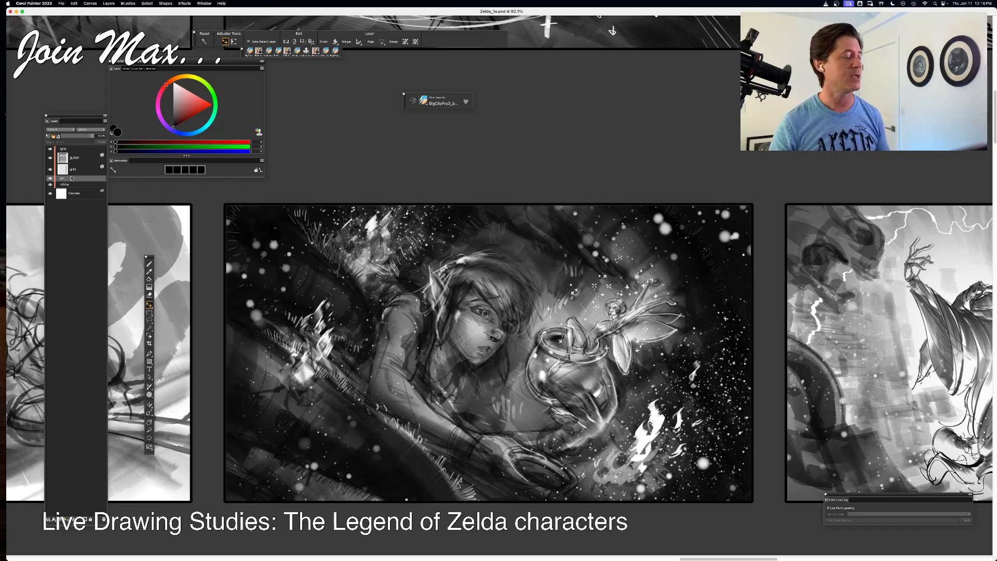
{"action": "key", "text": "super+minus"}
{"action": "key", "text": "super+minus"}
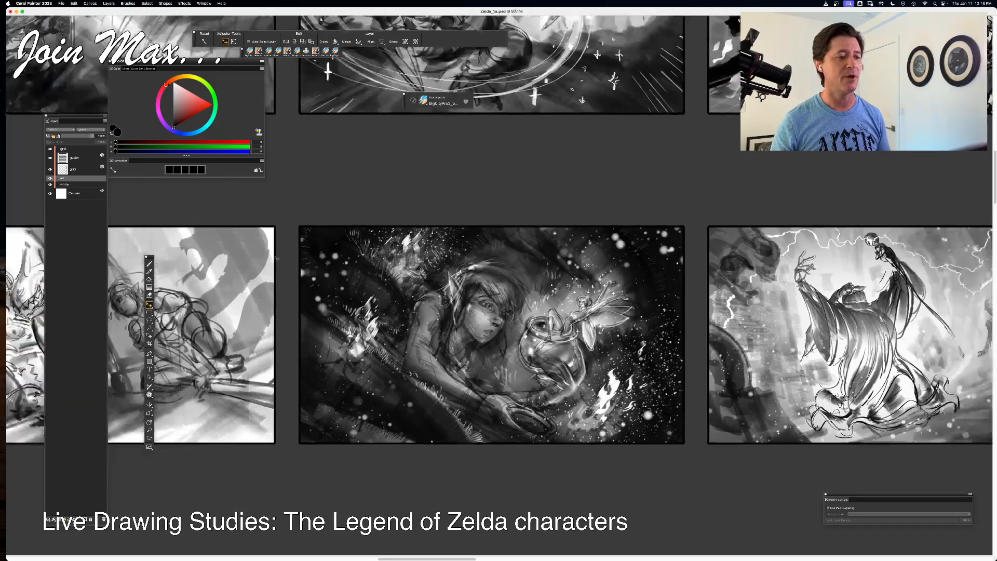
{"action": "left_click_drag", "start_coordinate": [333, 270], "coordinate": [491, 312]}
{"action": "left_click_drag", "start_coordinate": [368, 247], "coordinate": [478, 378]}
{"action": "left_click_drag", "start_coordinate": [449, 258], "coordinate": [489, 386]}
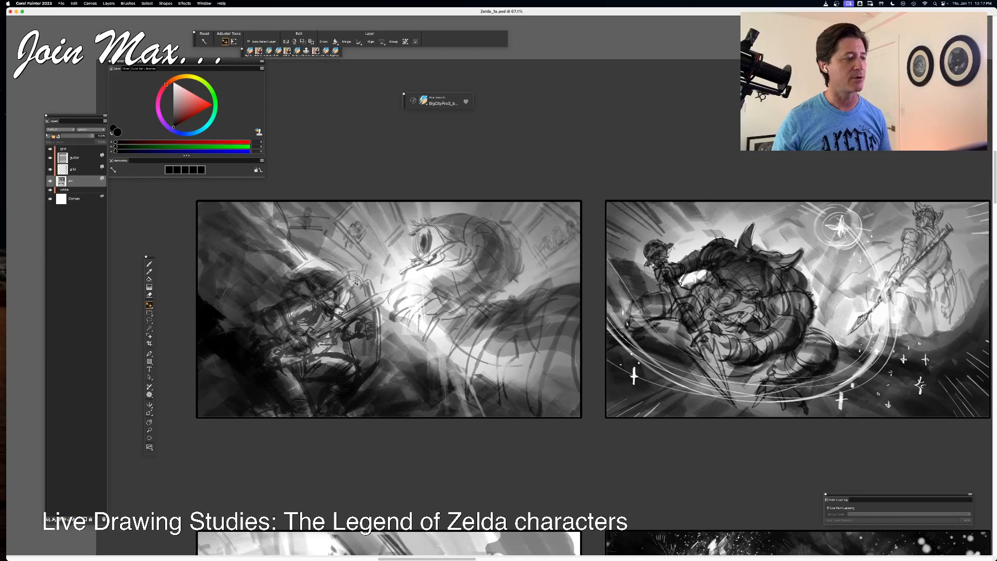
- Review the first two rows of panels across the sheet, from the serpent fight to the ghost fight
{"action": "scroll", "coordinate": [460, 326], "scroll_direction": "down", "scroll_amount": 2}
{"action": "scroll", "coordinate": [460, 326], "scroll_direction": "down", "scroll_amount": 5}
{"action": "scroll", "coordinate": [460, 327], "scroll_direction": "right", "scroll_amount": 3}
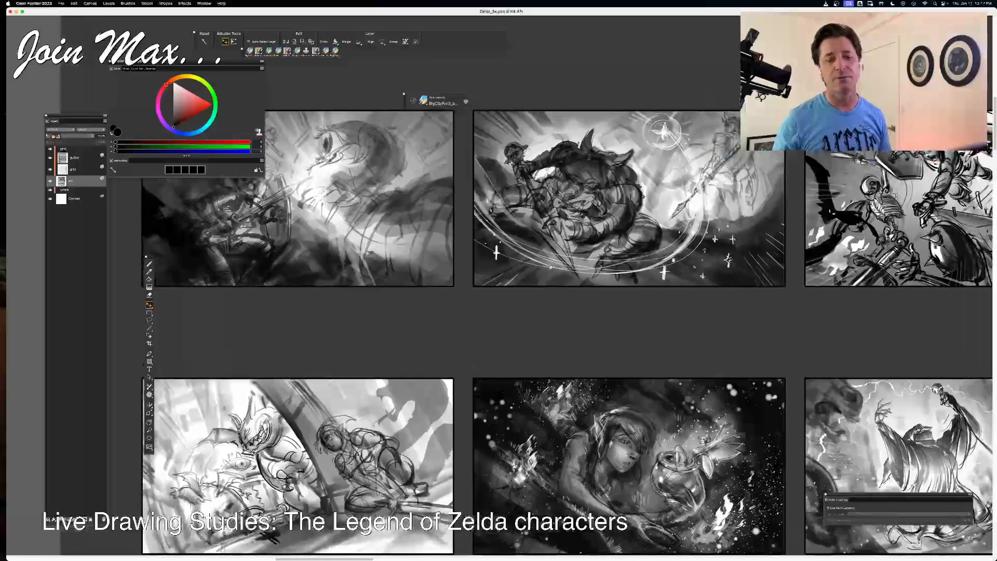
{"action": "scroll", "coordinate": [445, 291], "scroll_direction": "down", "scroll_amount": 3}
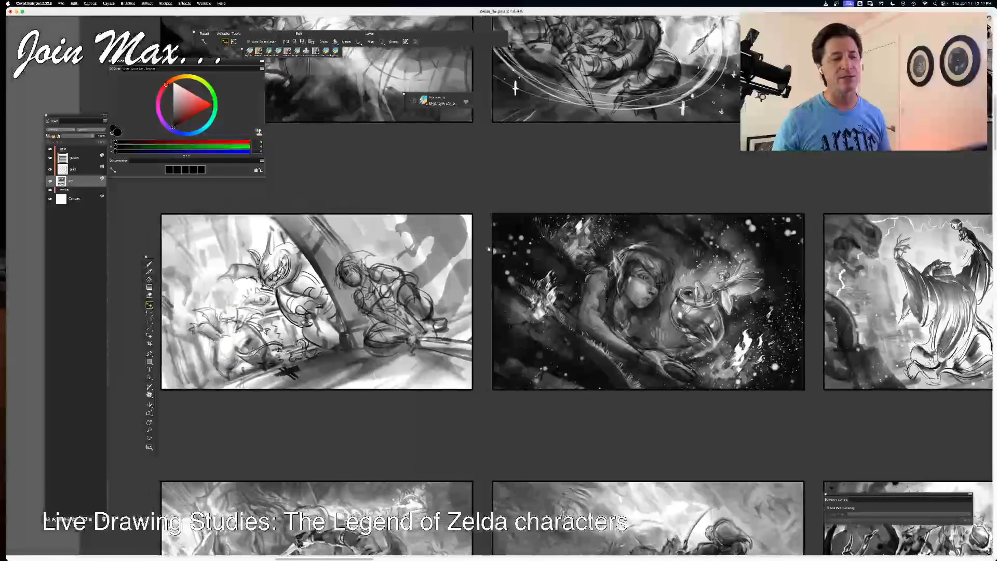
{"action": "scroll", "coordinate": [480, 248], "scroll_direction": "right", "scroll_amount": 15}
{"action": "scroll", "coordinate": [480, 247], "scroll_direction": "up", "scroll_amount": 1}
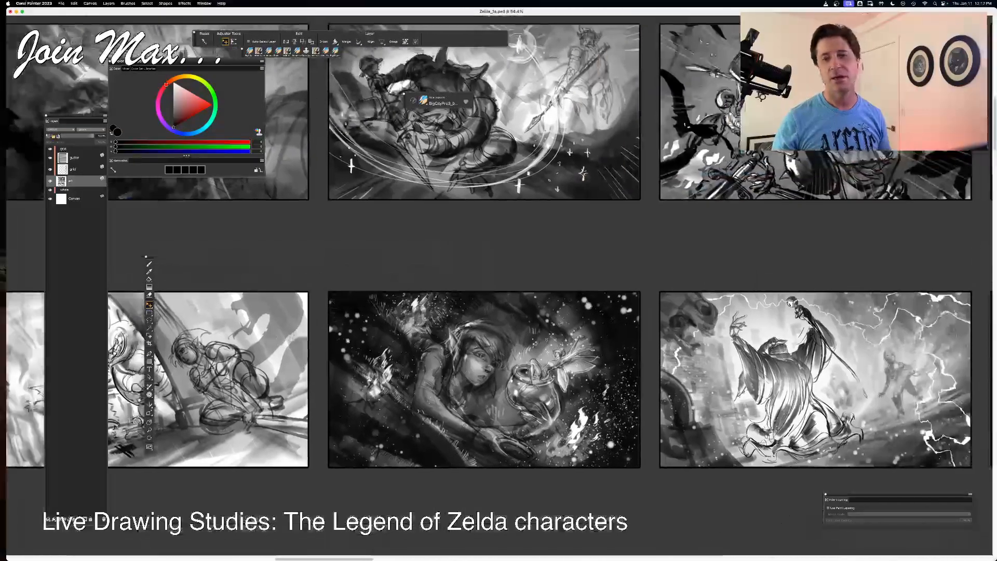
{"action": "scroll", "coordinate": [321, 353], "scroll_direction": "left", "scroll_amount": 8}
{"action": "scroll", "coordinate": [321, 353], "scroll_direction": "up", "scroll_amount": 3}
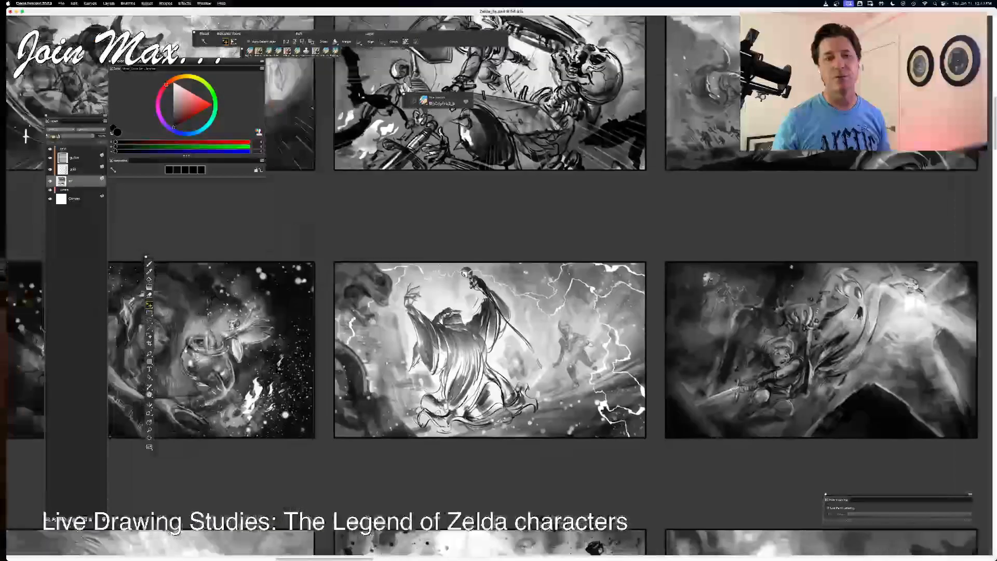
{"action": "scroll", "coordinate": [321, 353], "scroll_direction": "left", "scroll_amount": 7}
{"action": "scroll", "coordinate": [321, 353], "scroll_direction": "up", "scroll_amount": 3}
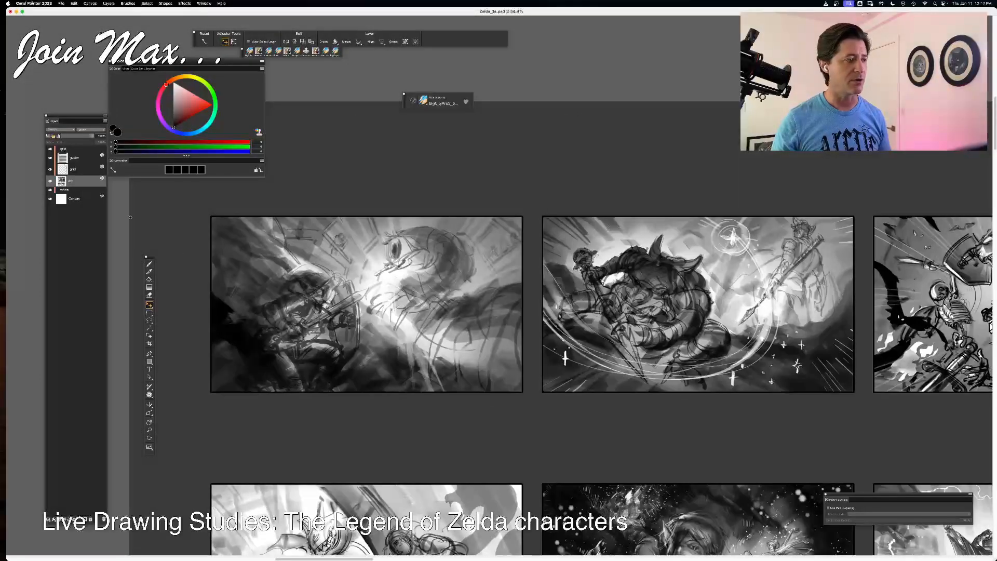
- Paste a copy of the art layer above the original, try Overlay on it, and set its composite method to Screen
{"action": "key", "text": "super+v"}
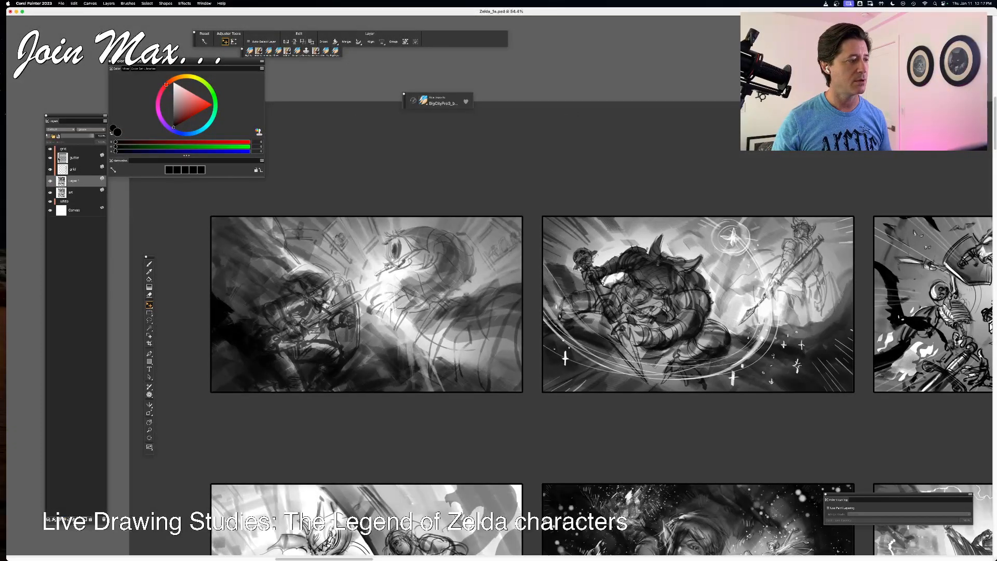
{"action": "left_click", "coordinate": [60, 129]}
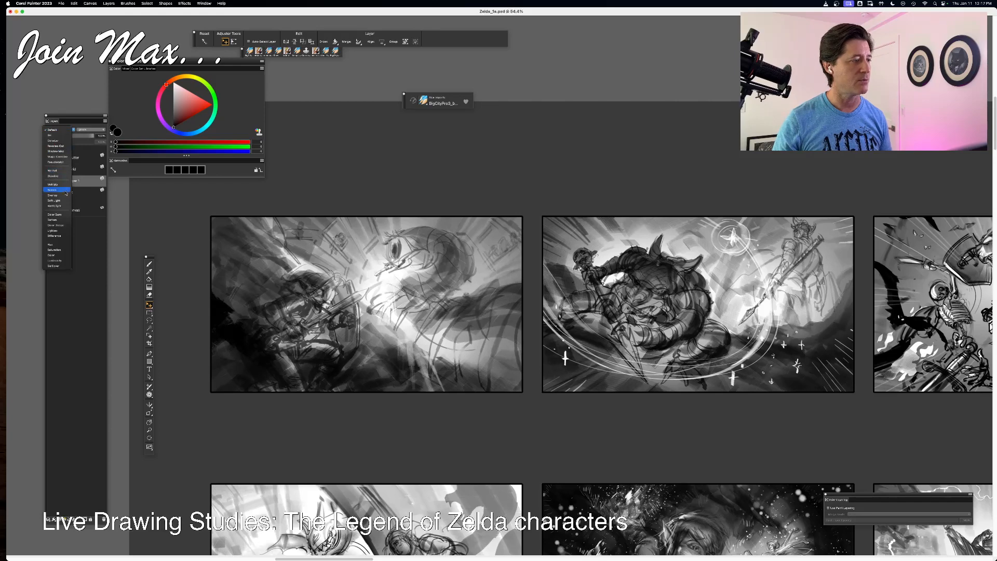
{"action": "left_click", "coordinate": [66, 195]}
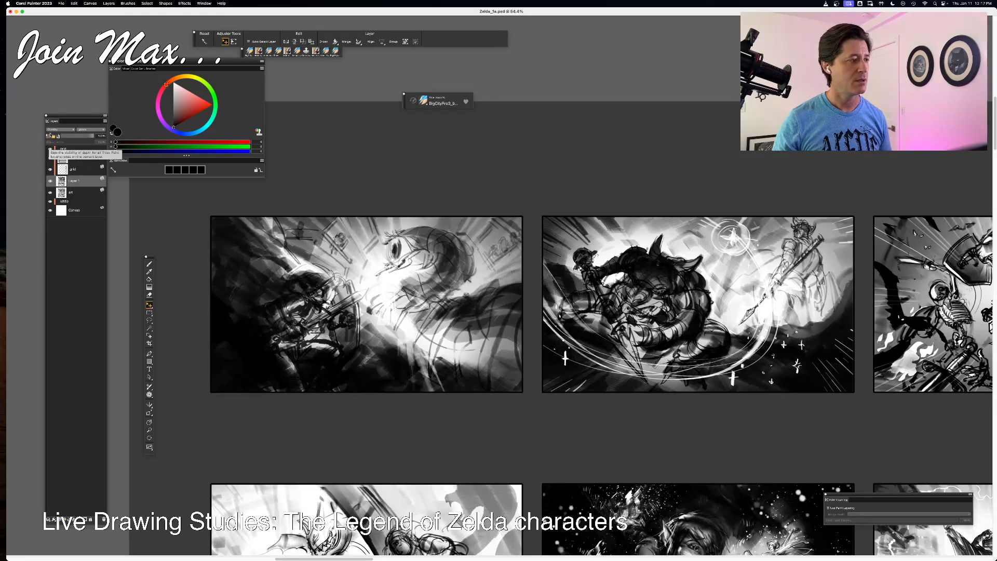
{"action": "left_click", "coordinate": [52, 130]}
{"action": "left_click", "coordinate": [53, 126]}
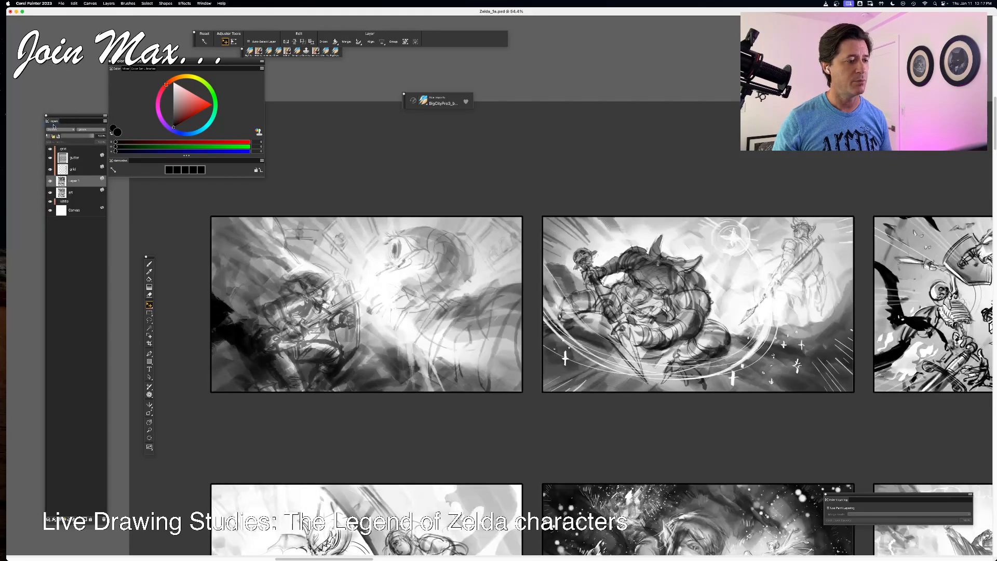
- Try Reverse-Out on the copied art layer, switch its composite method to Overlay and test its opacity down and back to full
{"action": "left_click_drag", "start_coordinate": [485, 416], "coordinate": [166, 277]}
{"action": "left_click_drag", "start_coordinate": [358, 239], "coordinate": [211, 278]}
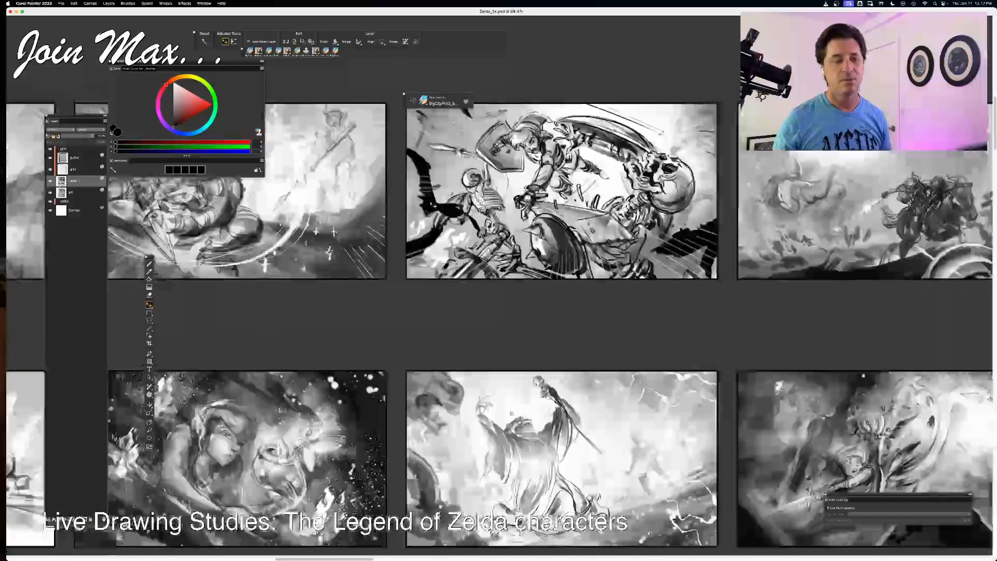
{"action": "left_click", "coordinate": [64, 130]}
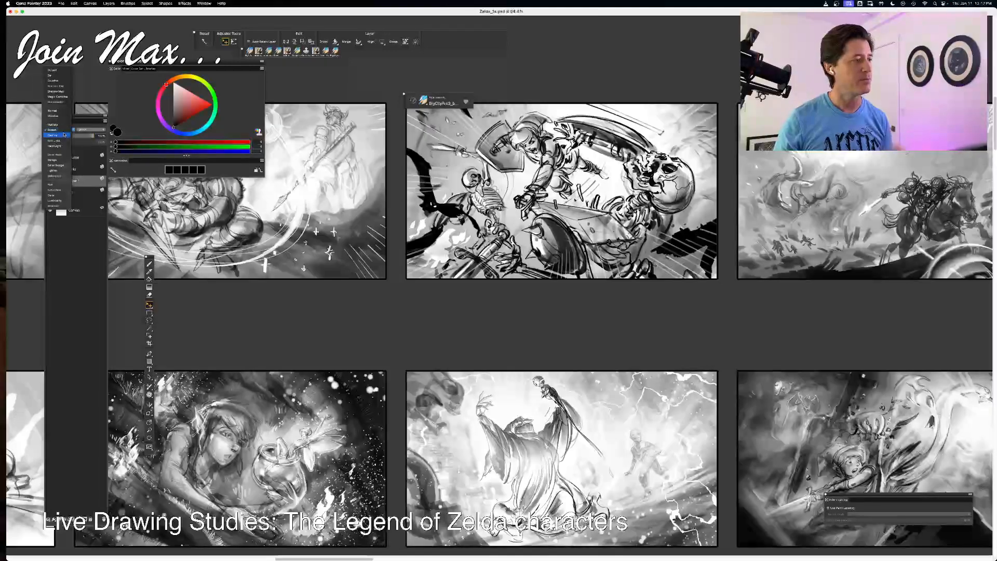
{"action": "left_click", "coordinate": [64, 86]}
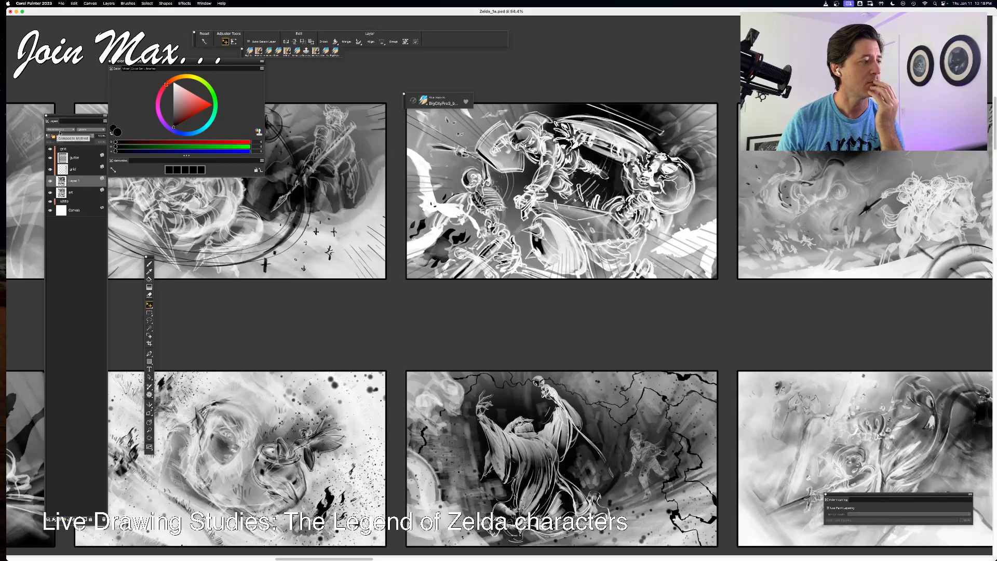
{"action": "left_click", "coordinate": [61, 129]}
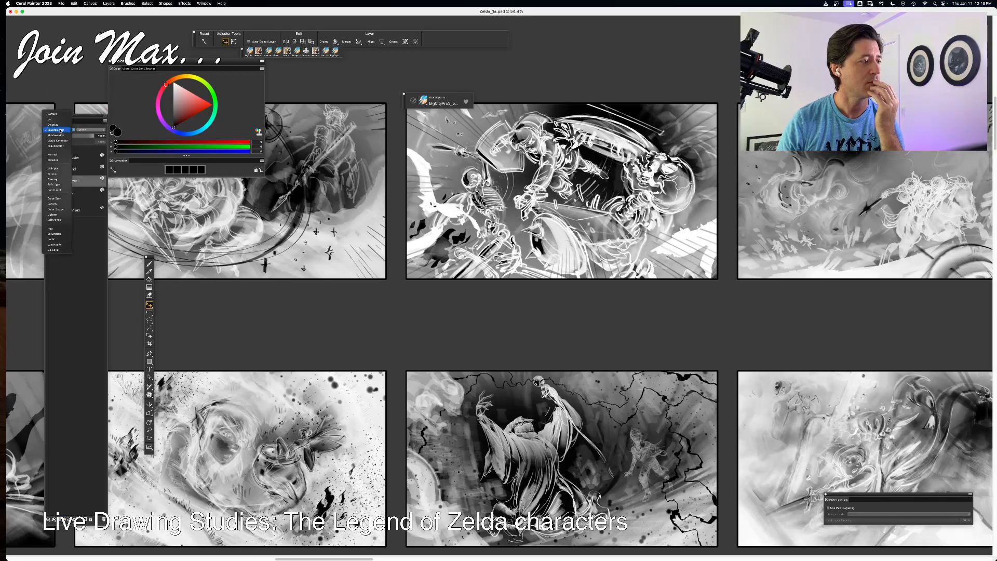
{"action": "left_click", "coordinate": [61, 179]}
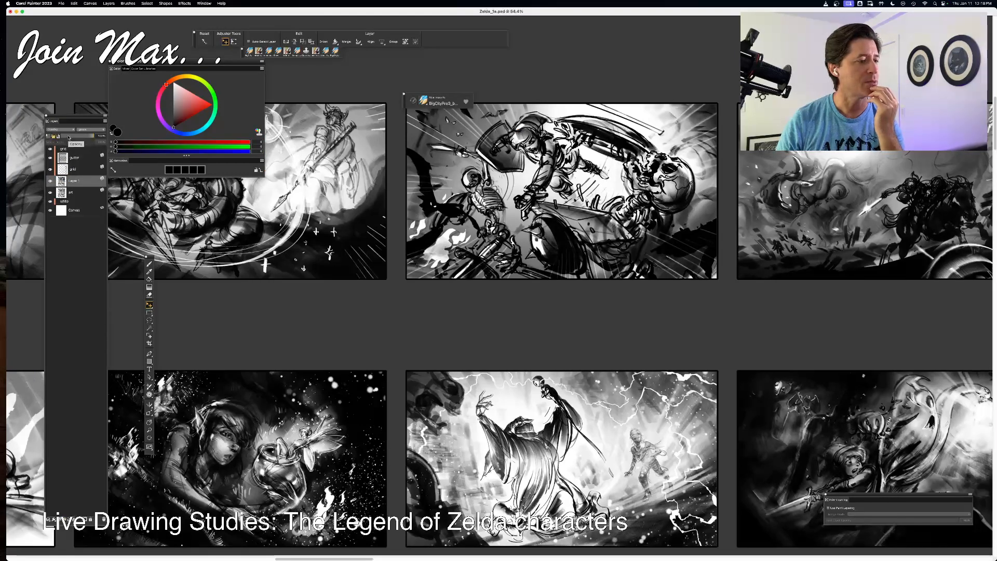
{"action": "left_click", "coordinate": [69, 136]}
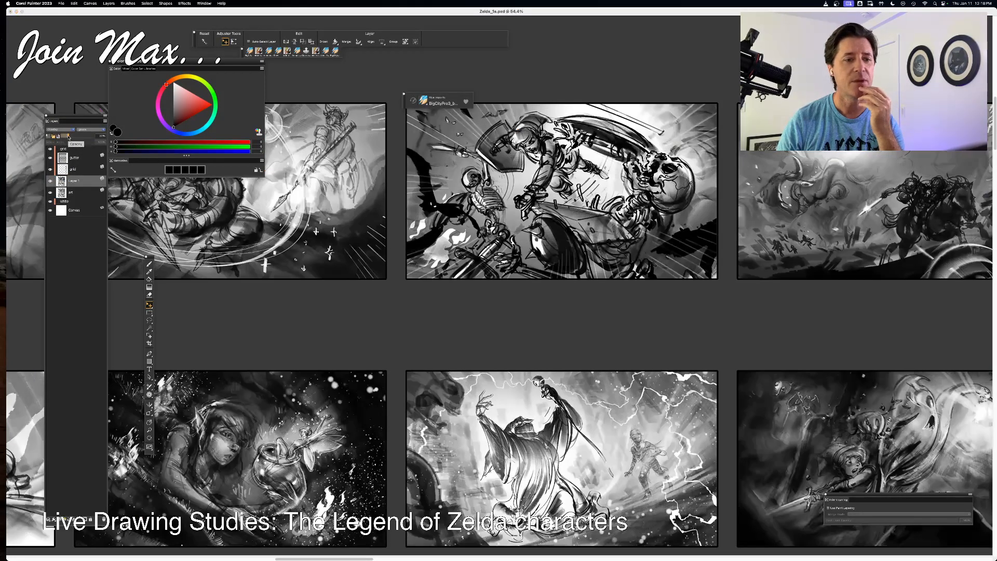
{"action": "left_click_drag", "start_coordinate": [69, 137], "coordinate": [94, 137]}
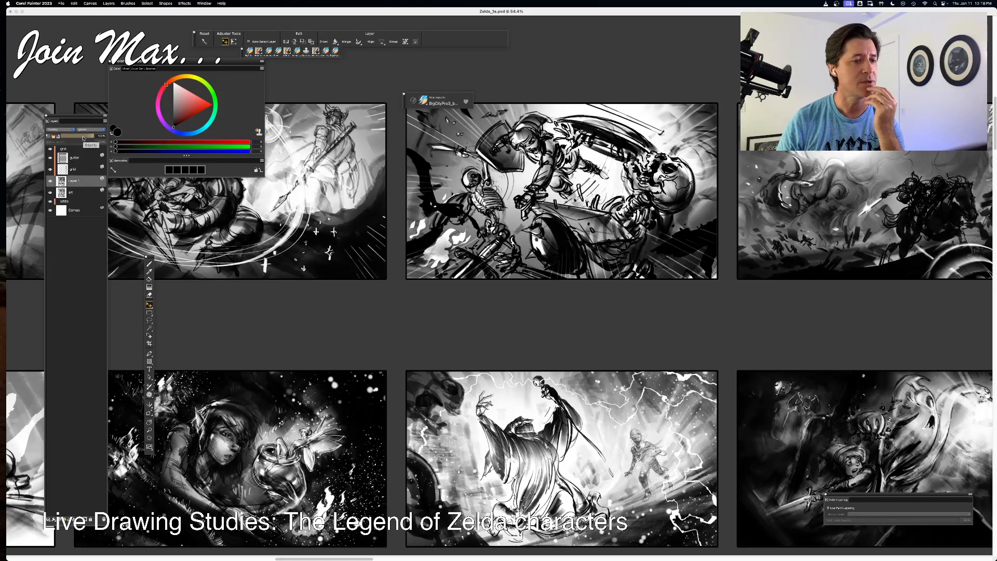
- Hide the Overlay copy to compare the tones, and delete that copy from above the art layer
{"action": "scroll", "coordinate": [624, 349], "scroll_direction": "right", "scroll_amount": 2}
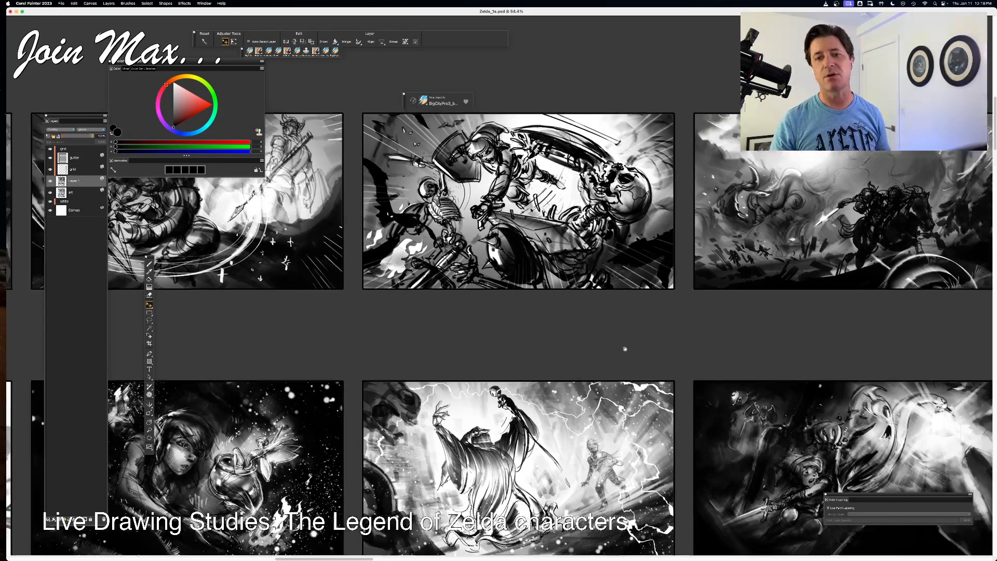
{"action": "left_click_drag", "start_coordinate": [625, 349], "coordinate": [456, 296]}
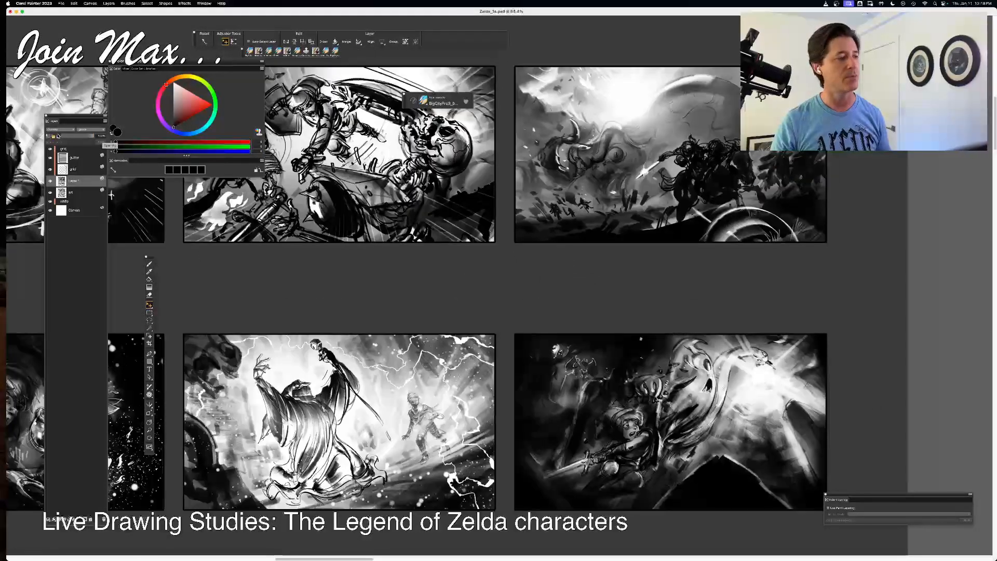
{"action": "left_click", "coordinate": [50, 180]}
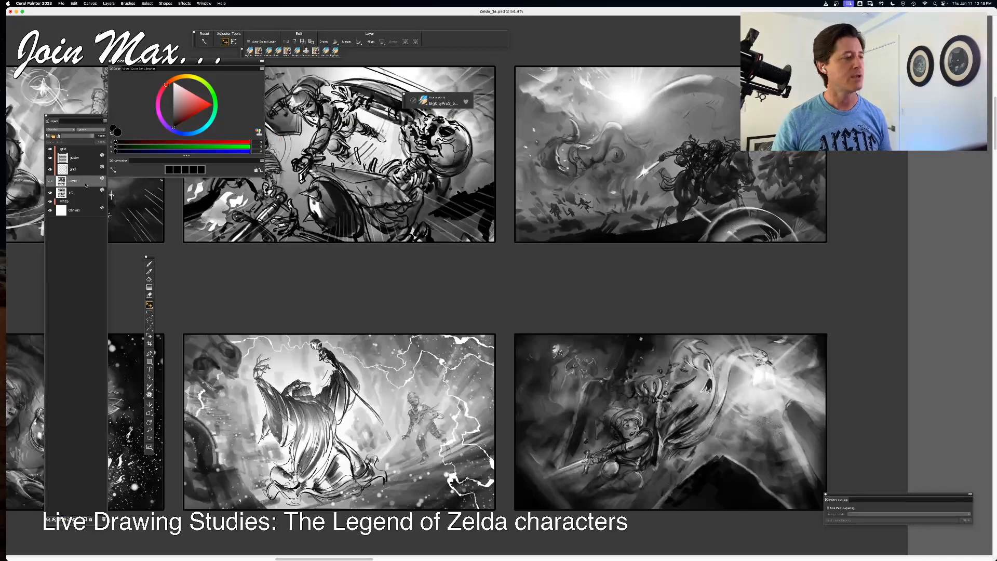
{"action": "left_click", "coordinate": [104, 519]}
- Lower the art layer's opacity until the drawings are only very faint greys
{"action": "left_click", "coordinate": [66, 137]}
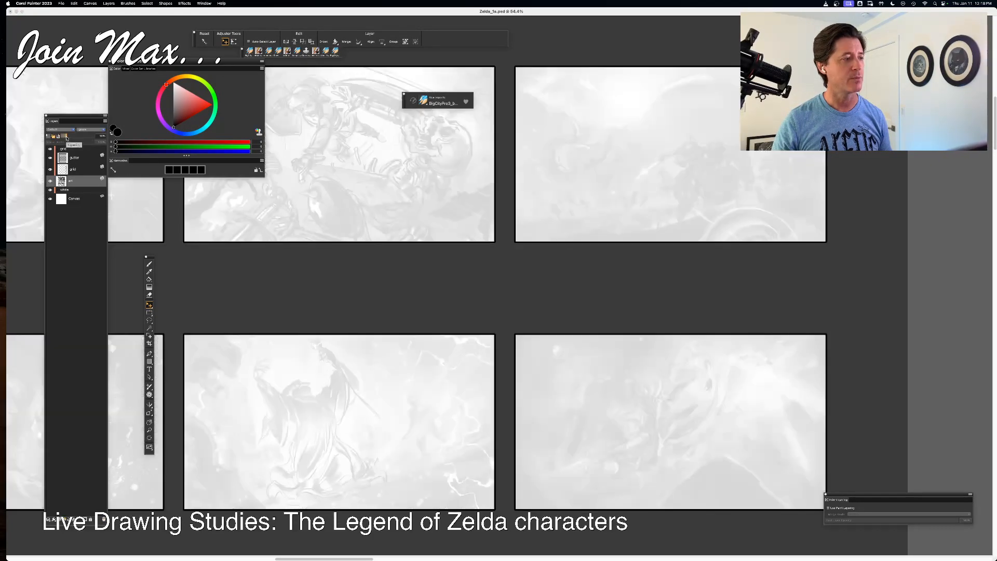
{"action": "left_click", "coordinate": [67, 137]}
{"action": "left_click_drag", "start_coordinate": [384, 331], "coordinate": [798, 417]}
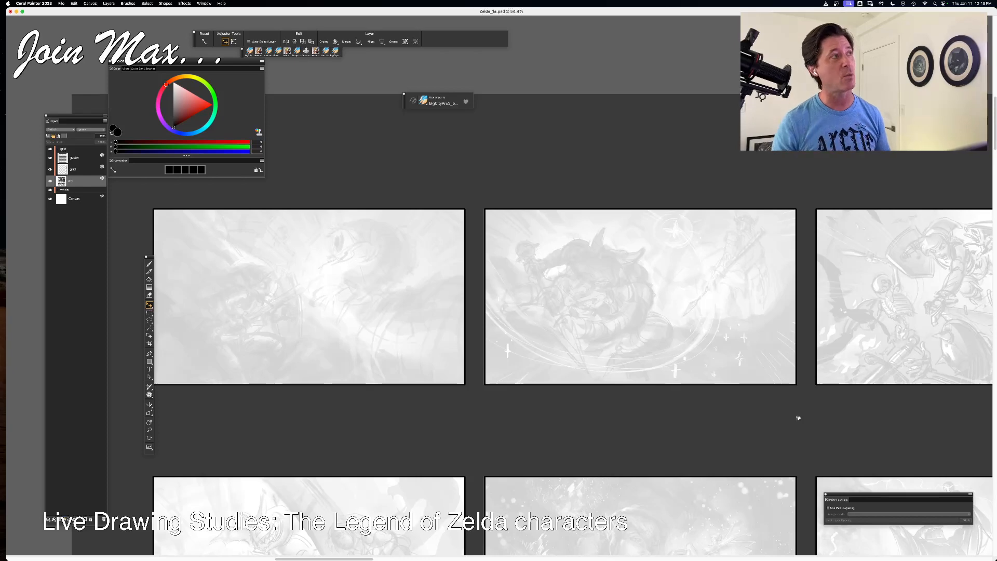
- Examine the faded panels closer up, from the serpent fight across the first row and down to the skeleton horde
{"action": "key", "text": "super+plus"}
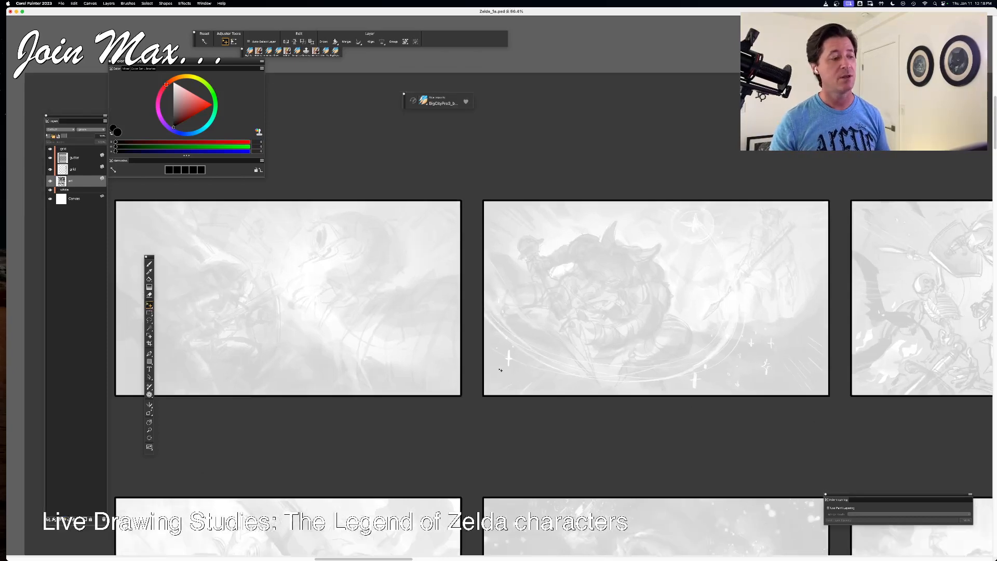
{"action": "scroll", "coordinate": [425, 341], "scroll_direction": "left", "scroll_amount": 3}
{"action": "scroll", "coordinate": [424, 342], "scroll_direction": "up", "scroll_amount": 1}
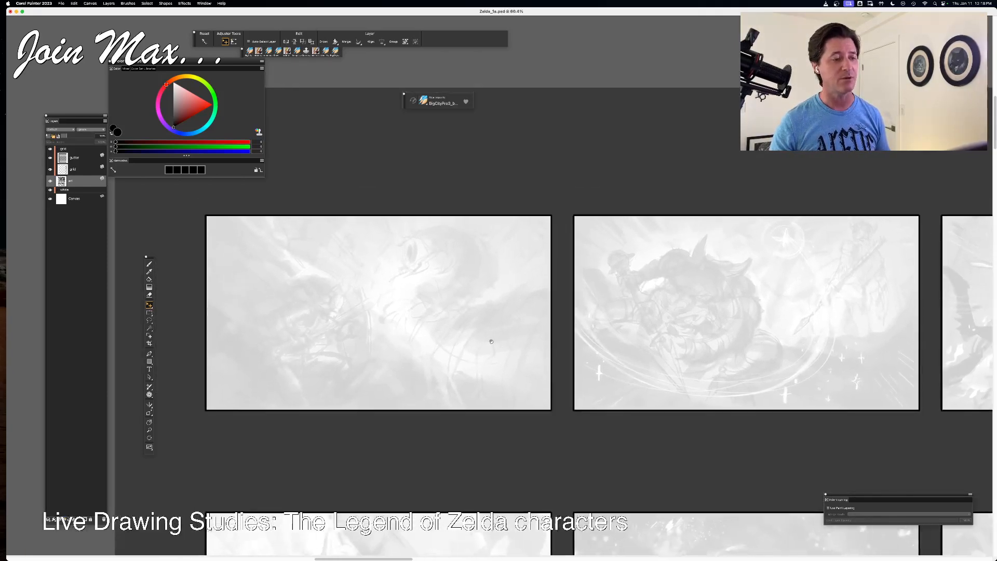
{"action": "scroll", "coordinate": [699, 333], "scroll_direction": "right", "scroll_amount": 10}
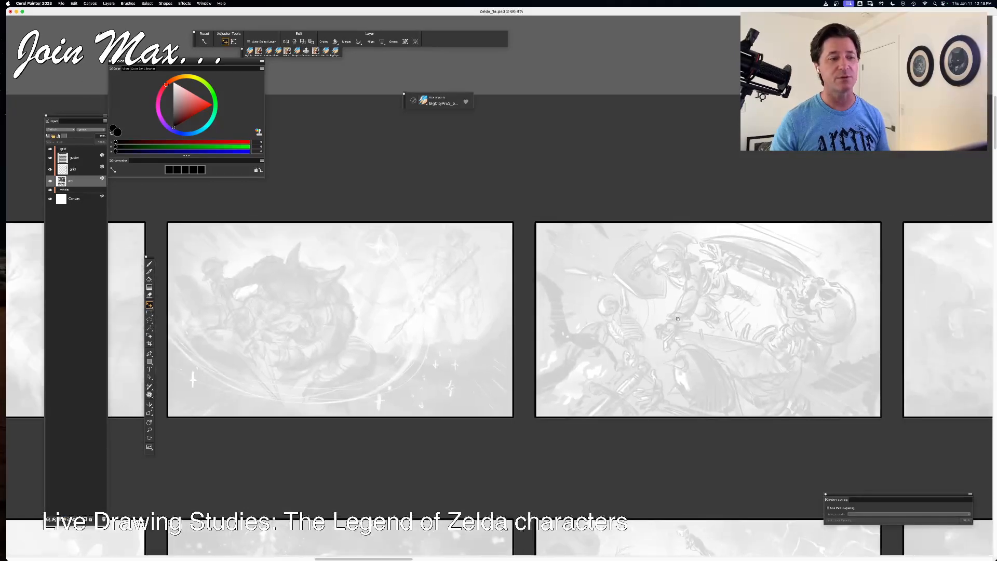
{"action": "scroll", "coordinate": [699, 327], "scroll_direction": "right", "scroll_amount": 10}
{"action": "scroll", "coordinate": [575, 267], "scroll_direction": "down", "scroll_amount": 3}
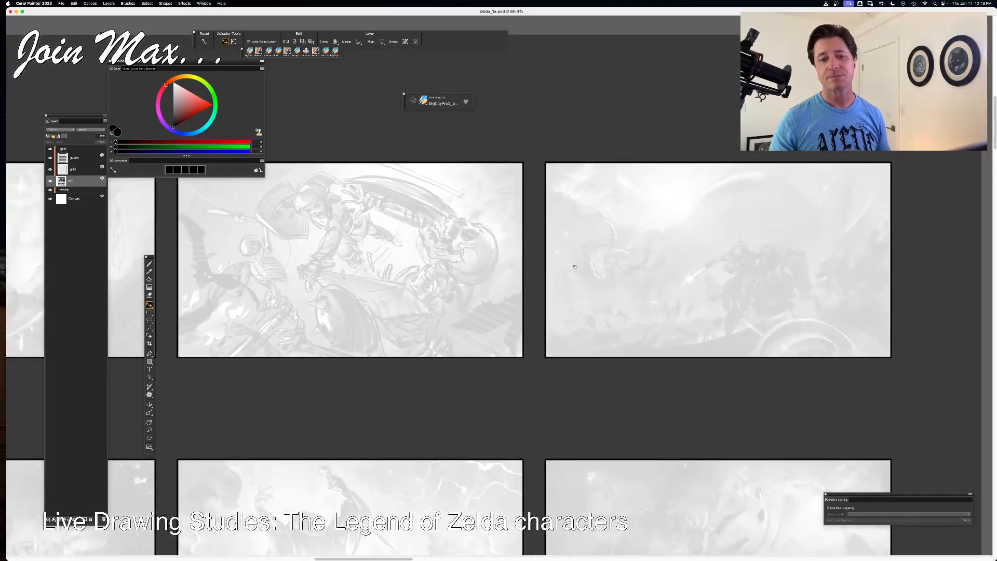
{"action": "scroll", "coordinate": [514, 310], "scroll_direction": "down", "scroll_amount": 5}
{"action": "scroll", "coordinate": [519, 291], "scroll_direction": "left", "scroll_amount": 1}
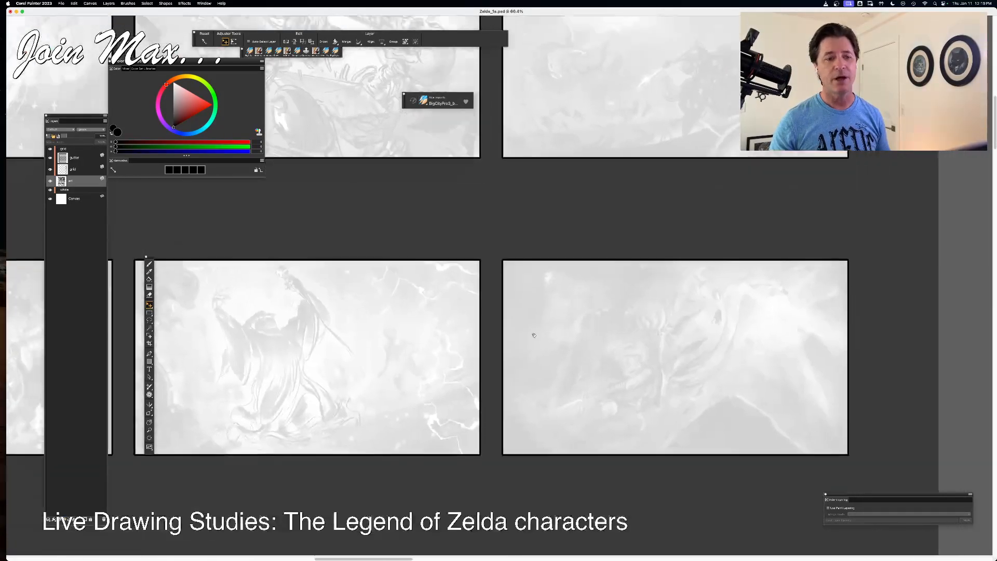
{"action": "scroll", "coordinate": [572, 338], "scroll_direction": "down", "scroll_amount": 5}
{"action": "scroll", "coordinate": [560, 312], "scroll_direction": "left", "scroll_amount": 2}
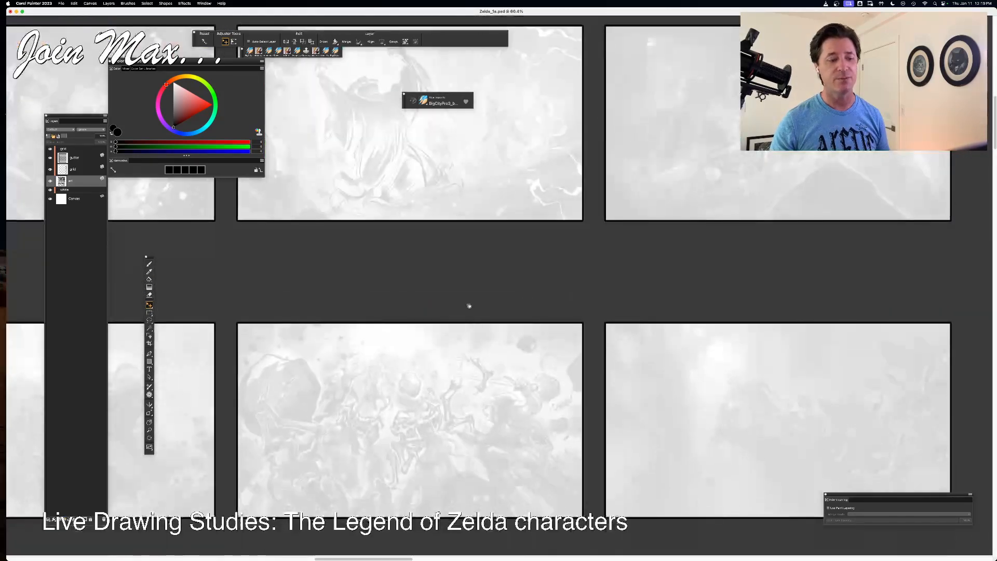
- Restore the art layer to full opacity and check the sorcerer, bow fighter and skeleton horde panels at full strength
{"action": "left_click_drag", "start_coordinate": [63, 136], "coordinate": [97, 135]}
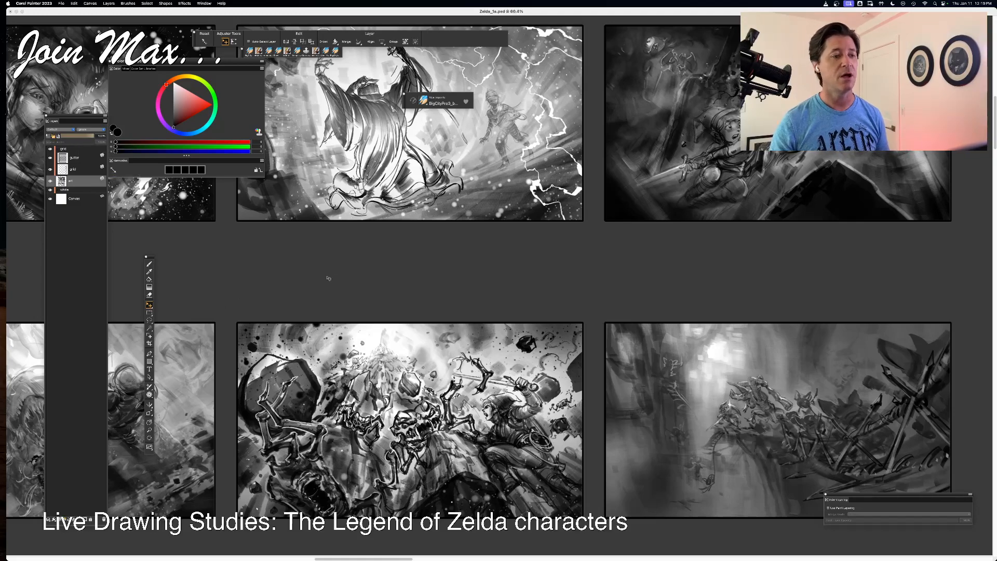
{"action": "left_click_drag", "start_coordinate": [311, 237], "coordinate": [328, 358]}
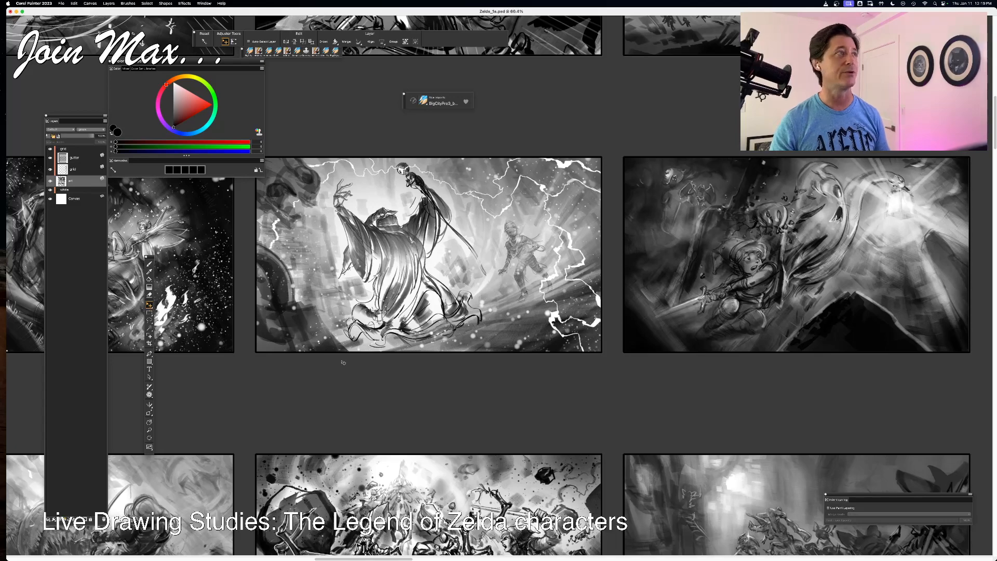
{"action": "scroll", "coordinate": [343, 362], "scroll_direction": "down", "scroll_amount": 5}
{"action": "scroll", "coordinate": [343, 362], "scroll_direction": "left", "scroll_amount": 7}
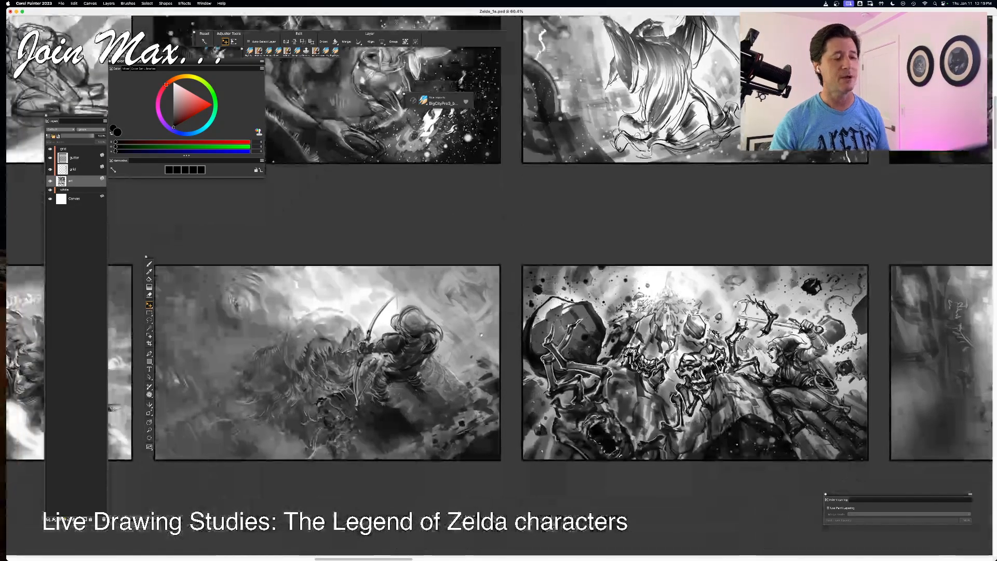
{"action": "scroll", "coordinate": [481, 335], "scroll_direction": "down", "scroll_amount": 1}
{"action": "scroll", "coordinate": [481, 335], "scroll_direction": "left", "scroll_amount": 2}
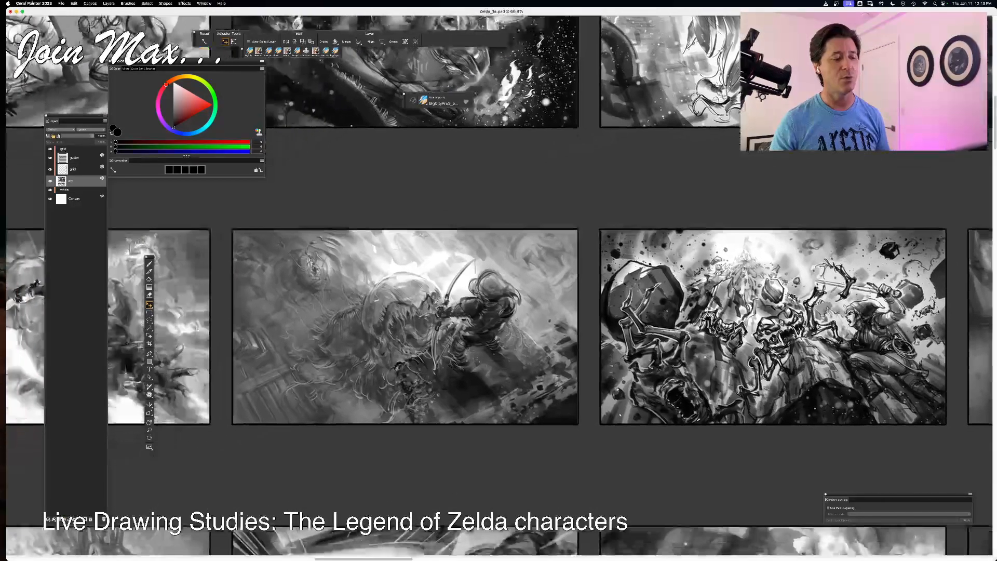
- Examine the lower rows, from the diver and sea beast past the sword in the stone to the hammer fighter and forest scenes
{"action": "scroll", "coordinate": [435, 300], "scroll_direction": "down", "scroll_amount": 5}
{"action": "scroll", "coordinate": [434, 300], "scroll_direction": "left", "scroll_amount": 3}
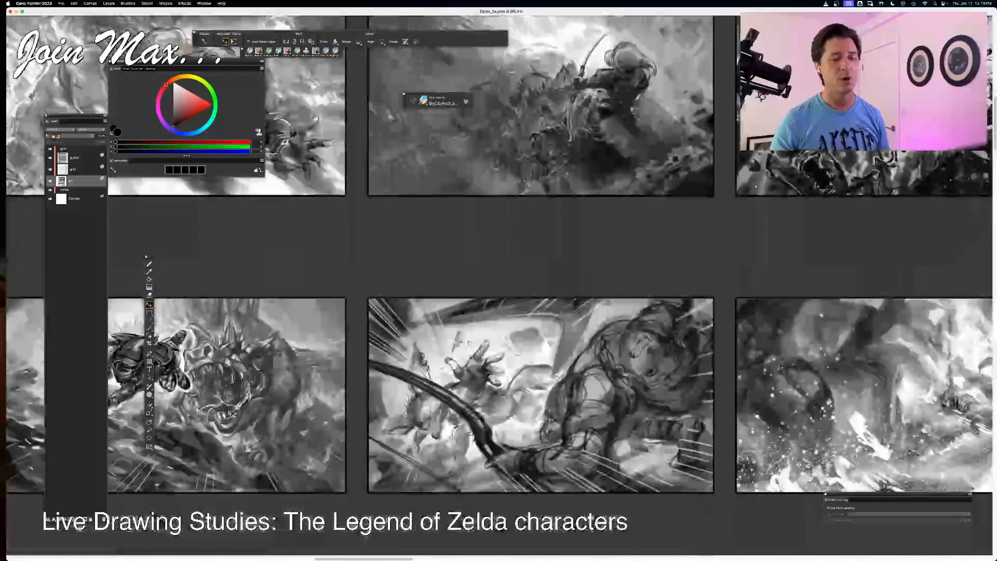
{"action": "scroll", "coordinate": [469, 342], "scroll_direction": "down", "scroll_amount": 2}
{"action": "scroll", "coordinate": [469, 342], "scroll_direction": "left", "scroll_amount": 6}
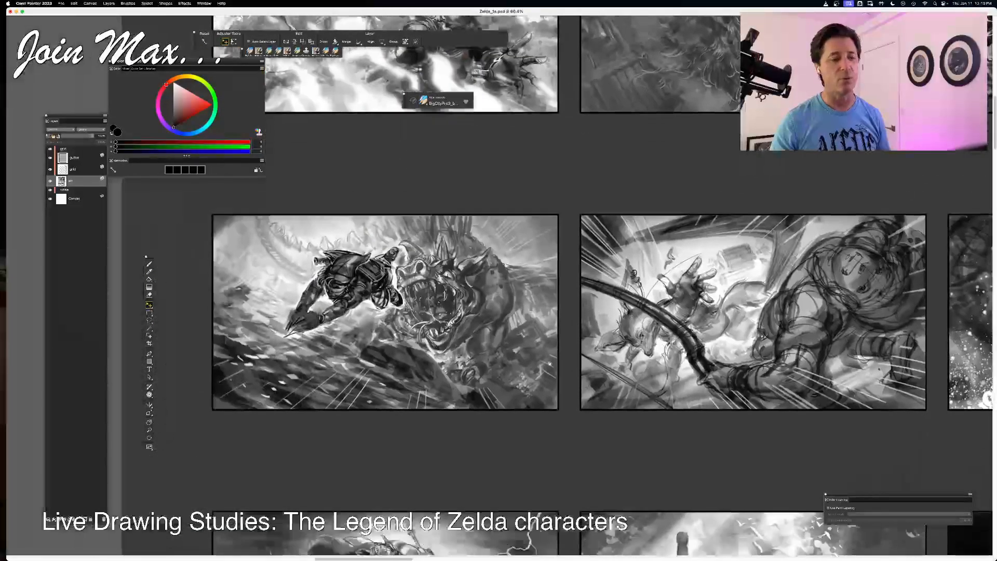
{"action": "scroll", "coordinate": [550, 364], "scroll_direction": "down", "scroll_amount": 3}
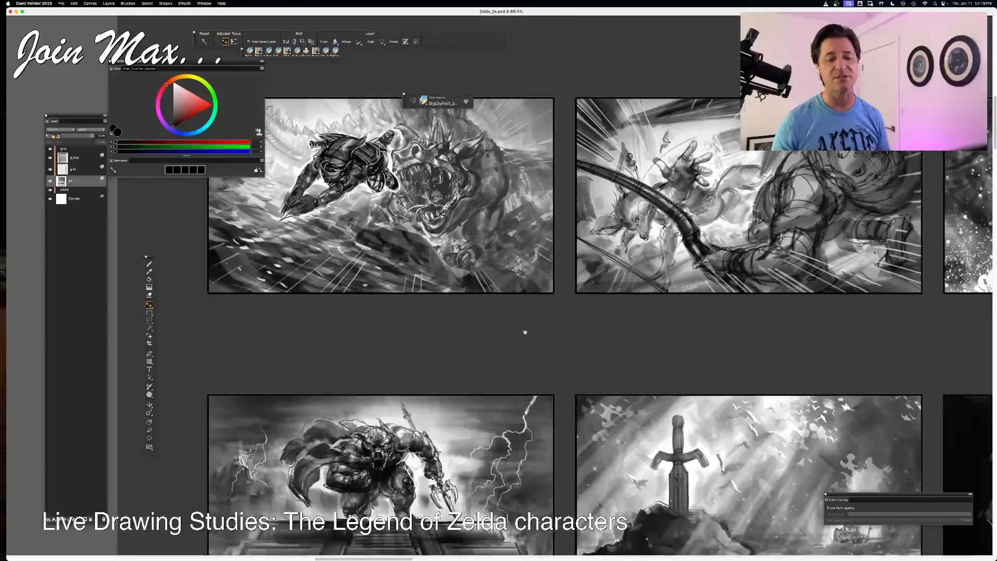
{"action": "scroll", "coordinate": [525, 331], "scroll_direction": "down", "scroll_amount": 9}
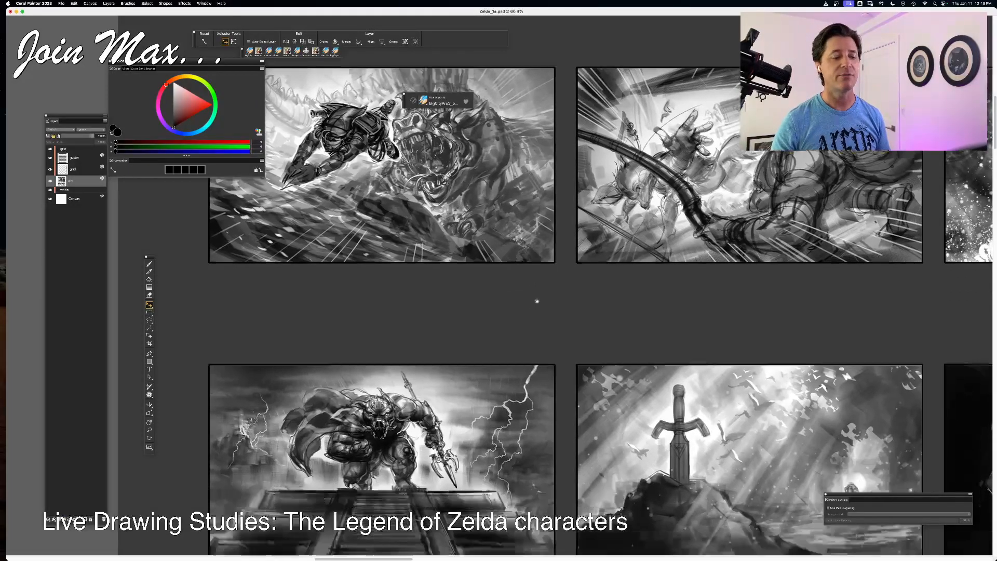
{"action": "scroll", "coordinate": [525, 332], "scroll_direction": "right", "scroll_amount": 2}
{"action": "scroll", "coordinate": [451, 328], "scroll_direction": "down", "scroll_amount": 7}
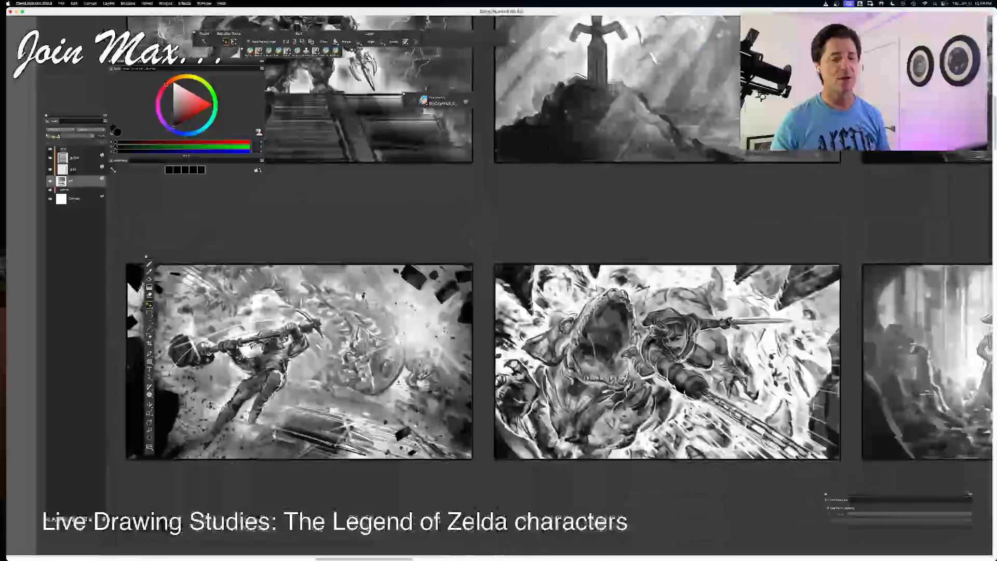
{"action": "scroll", "coordinate": [416, 234], "scroll_direction": "right", "scroll_amount": 1}
{"action": "scroll", "coordinate": [411, 197], "scroll_direction": "up", "scroll_amount": 10}
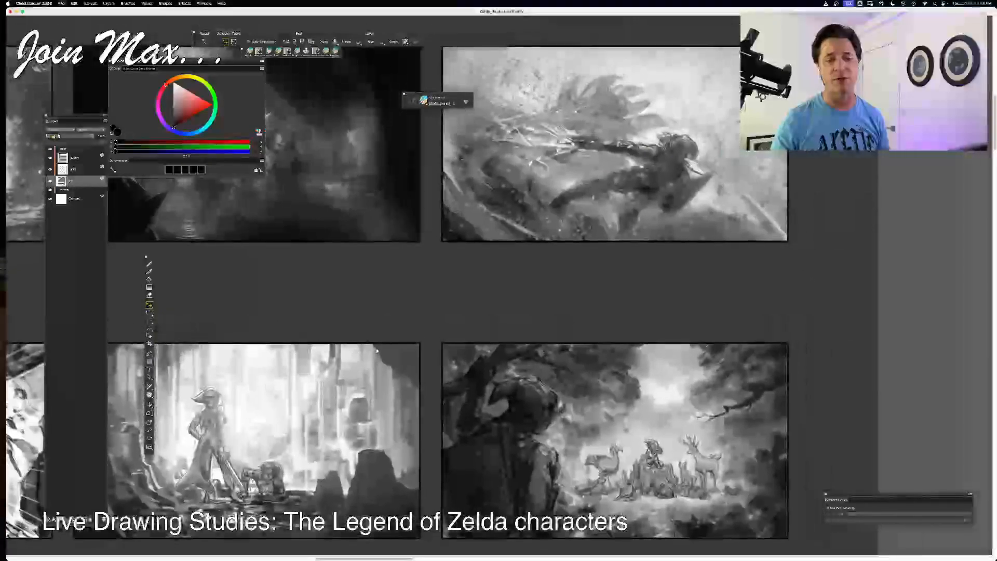
- Review the rows back up from the forest scenes to the serpent fight in the first panel
{"action": "left_click_drag", "start_coordinate": [383, 226], "coordinate": [461, 420]}
{"action": "mouse_move", "coordinate": [464, 259]}
{"action": "left_mouse_down"}
{"action": "mouse_move", "coordinate": [475, 383]}
{"action": "mouse_move", "coordinate": [454, 362]}
{"action": "left_mouse_up"}
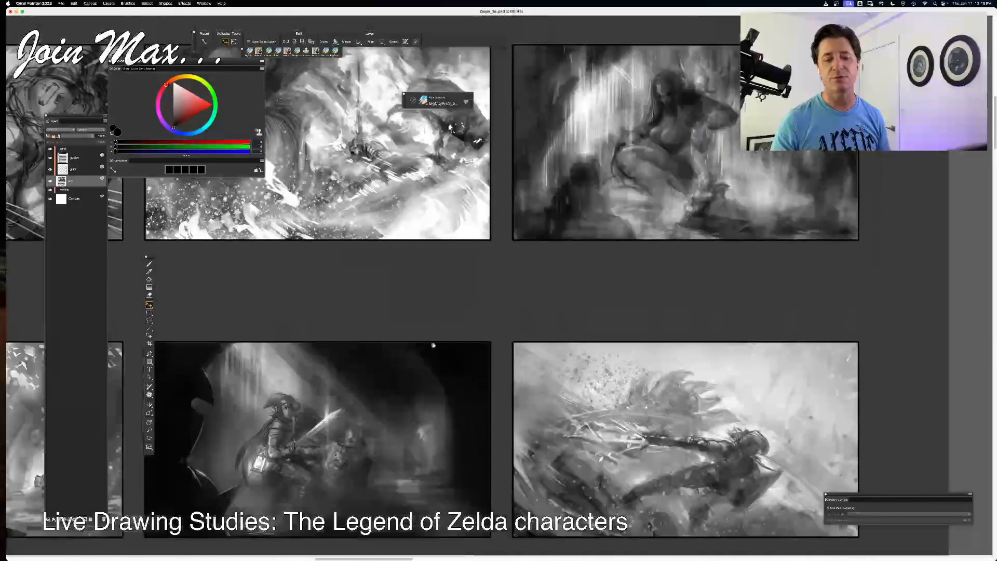
{"action": "left_click_drag", "start_coordinate": [420, 263], "coordinate": [425, 431]}
{"action": "mouse_move", "coordinate": [290, 218]}
{"action": "left_mouse_down"}
{"action": "mouse_move", "coordinate": [433, 380]}
{"action": "mouse_move", "coordinate": [645, 558]}
{"action": "left_mouse_up"}
{"action": "mouse_move", "coordinate": [172, 182]}
{"action": "left_mouse_down"}
{"action": "mouse_move", "coordinate": [334, 319]}
{"action": "mouse_move", "coordinate": [491, 400]}
{"action": "left_mouse_up"}
{"action": "left_click_drag", "start_coordinate": [450, 260], "coordinate": [491, 393]}
{"action": "left_click_drag", "start_coordinate": [469, 208], "coordinate": [492, 389]}
{"action": "mouse_move", "coordinate": [372, 330]}
{"action": "left_mouse_down"}
{"action": "mouse_move", "coordinate": [442, 394]}
{"action": "mouse_move", "coordinate": [447, 416]}
{"action": "left_mouse_up"}
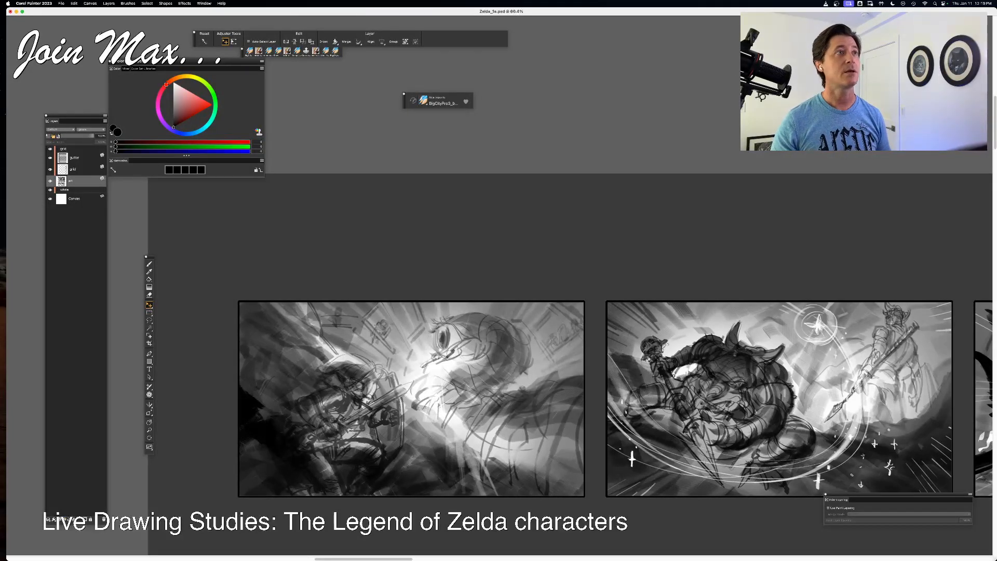
- Lower the art layer's opacity until the drawings turn a soft light grey, and hide all the palettes around the sheet
{"action": "left_click", "coordinate": [76, 136]}
{"action": "left_click_drag", "start_coordinate": [76, 137], "coordinate": [75, 136]}
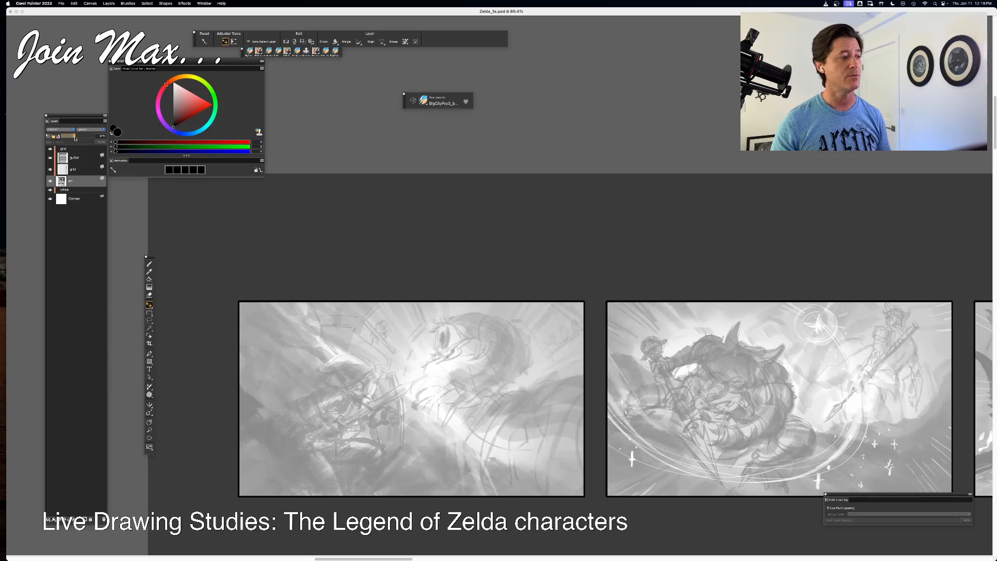
{"action": "key", "text": "Tab"}
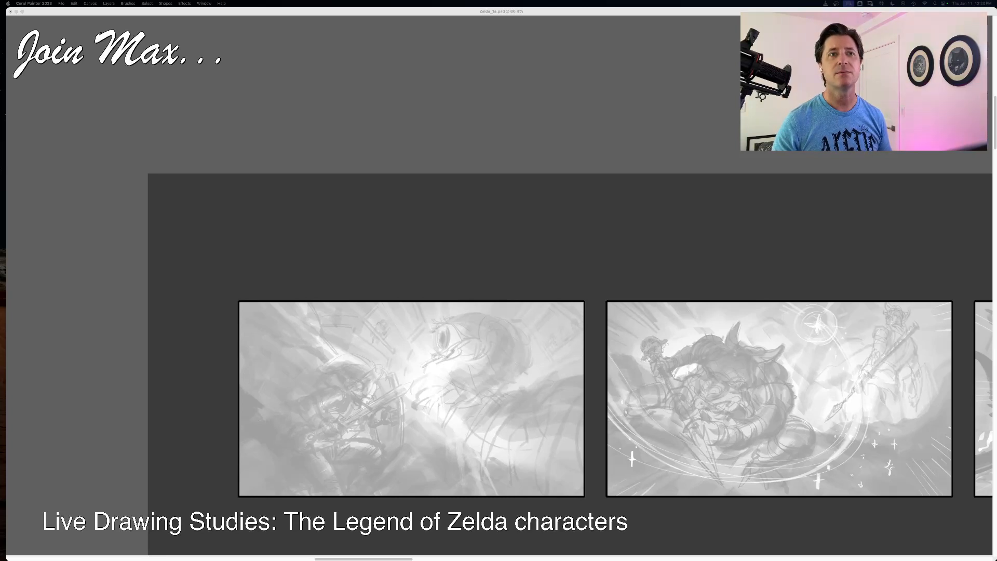
- Switch to Chrome's "link twilight princess zelda" image results, enlarge the window over the sheet and move it higher
{"action": "left_click_drag", "start_coordinate": [636, 0], "coordinate": [523, 133]}
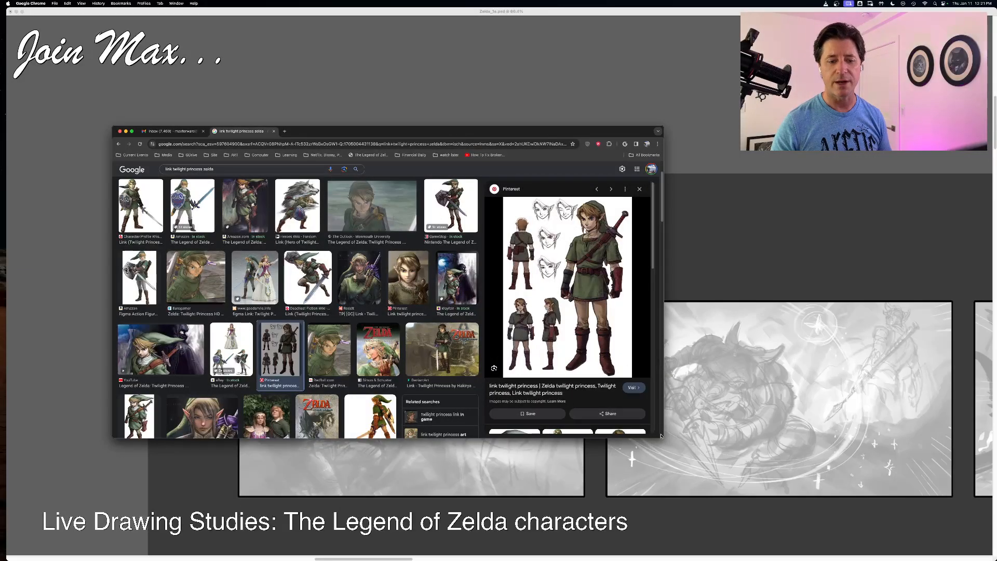
{"action": "left_click_drag", "start_coordinate": [661, 438], "coordinate": [866, 529]}
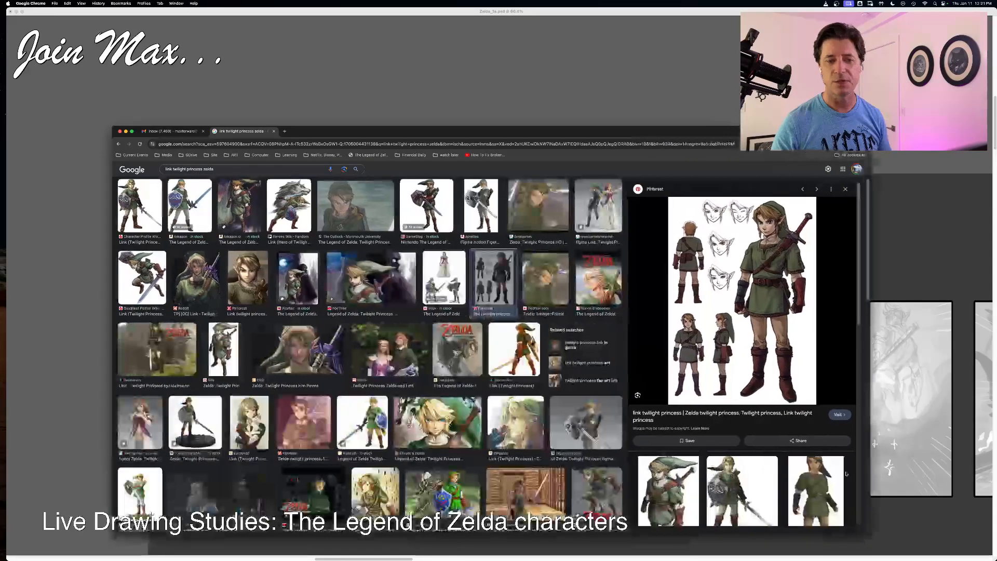
{"action": "left_click_drag", "start_coordinate": [654, 130], "coordinate": [652, 93]}
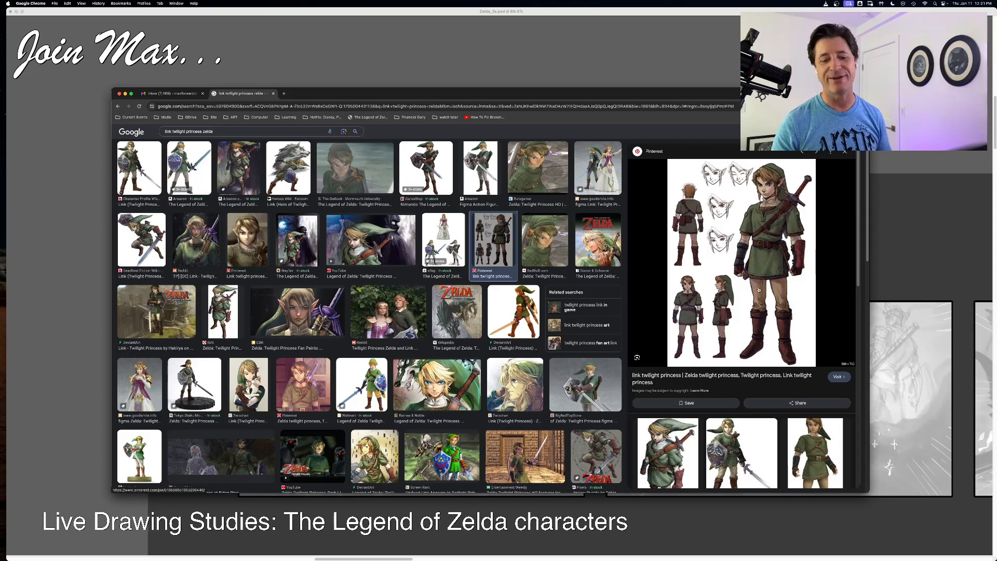
- Enlarge the browser window with the Link character sheet reference and move it off the drawing sheet onto the other display
{"action": "scroll", "coordinate": [759, 289], "scroll_direction": "down", "scroll_amount": 3}
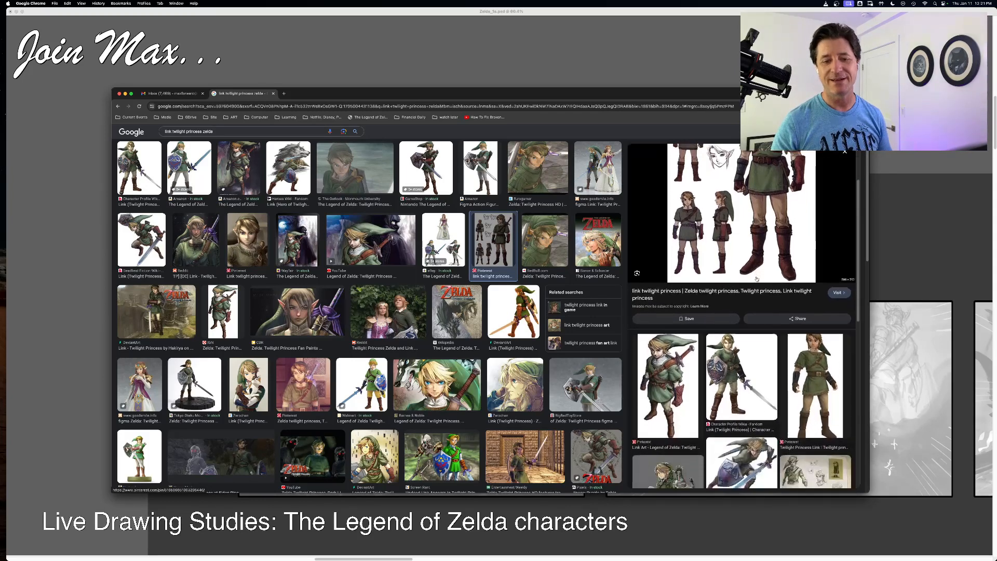
{"action": "scroll", "coordinate": [757, 279], "scroll_direction": "down", "scroll_amount": 1}
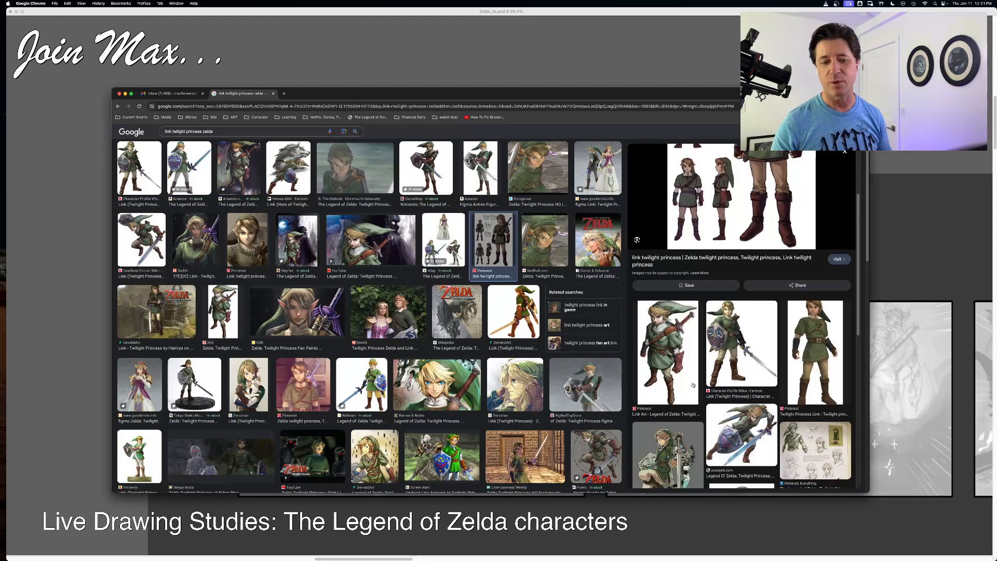
{"action": "scroll", "coordinate": [696, 374], "scroll_direction": "up", "scroll_amount": 4}
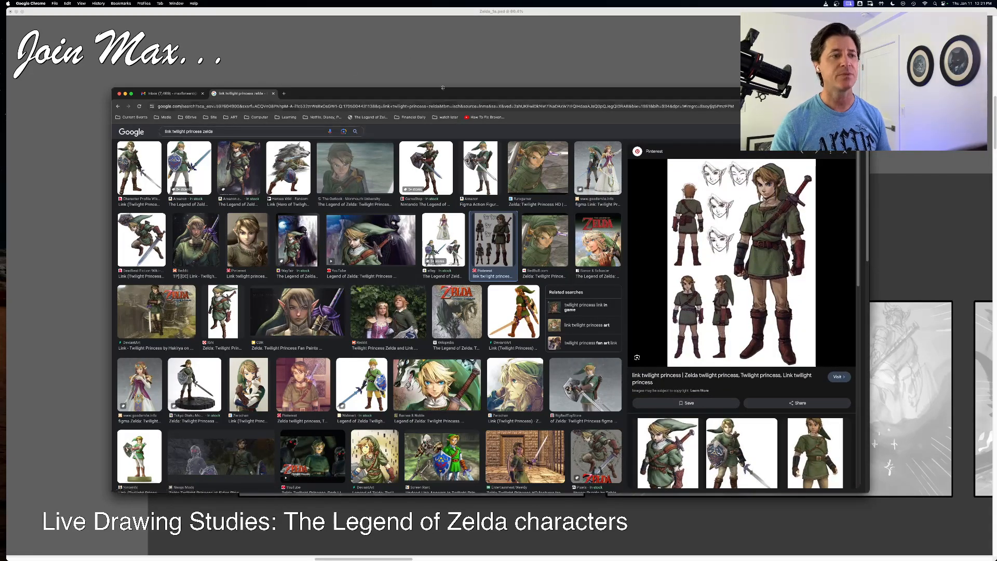
{"action": "mouse_move", "coordinate": [442, 90]}
{"action": "left_mouse_down"}
{"action": "mouse_move", "coordinate": [376, 0]}
{"action": "mouse_move", "coordinate": [479, 0]}
{"action": "left_mouse_up"}
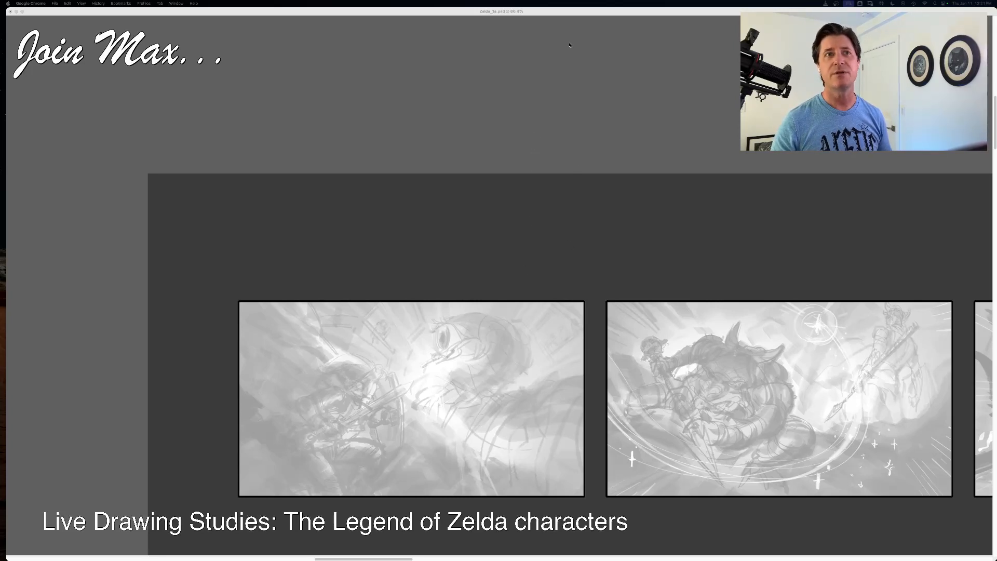
{"action": "left_click_drag", "start_coordinate": [675, 0], "coordinate": [545, 89]}
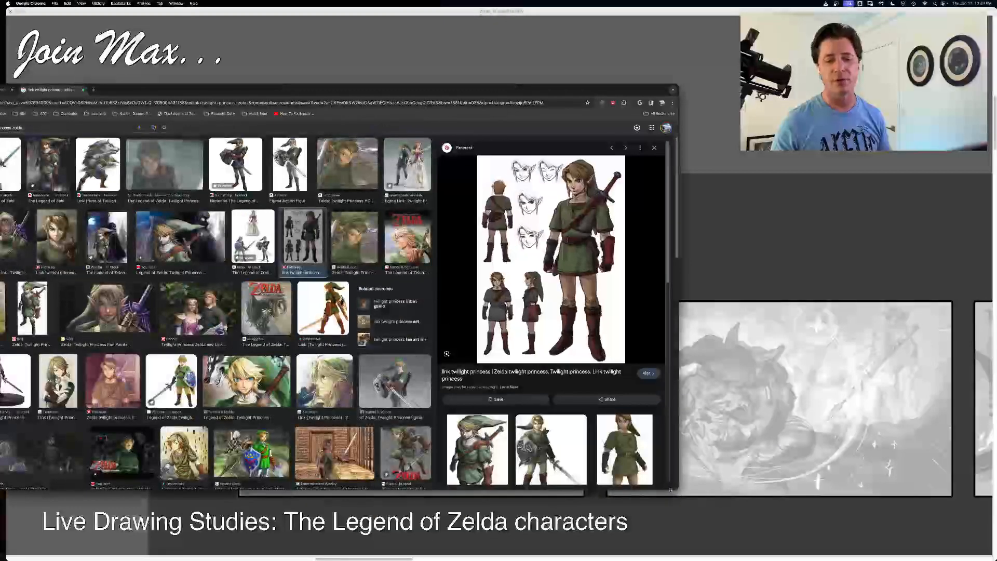
{"action": "left_click_drag", "start_coordinate": [678, 490], "coordinate": [795, 559]}
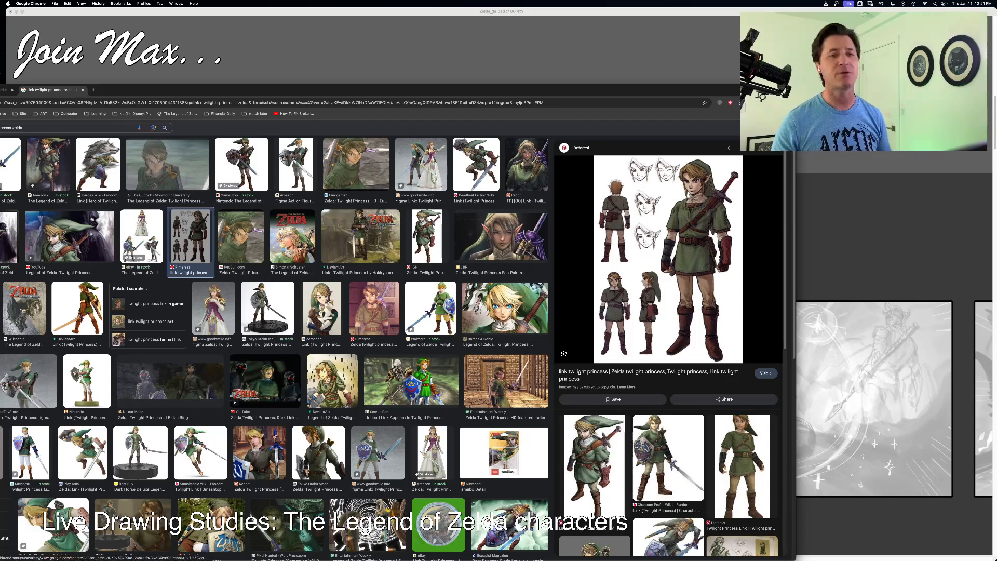
{"action": "left_click_drag", "start_coordinate": [795, 84], "coordinate": [537, 202]}
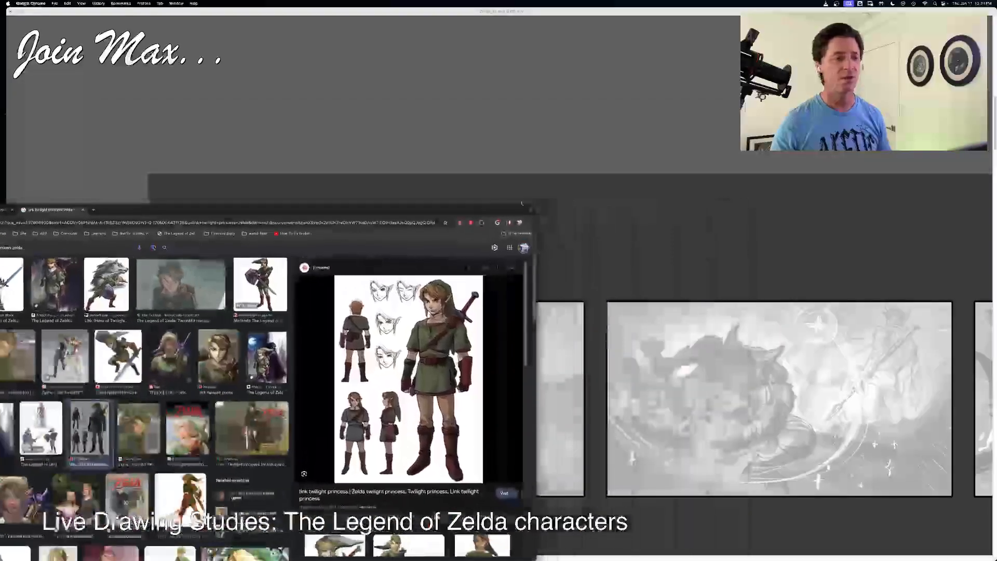
{"action": "left_click_drag", "start_coordinate": [447, 207], "coordinate": [670, 0]}
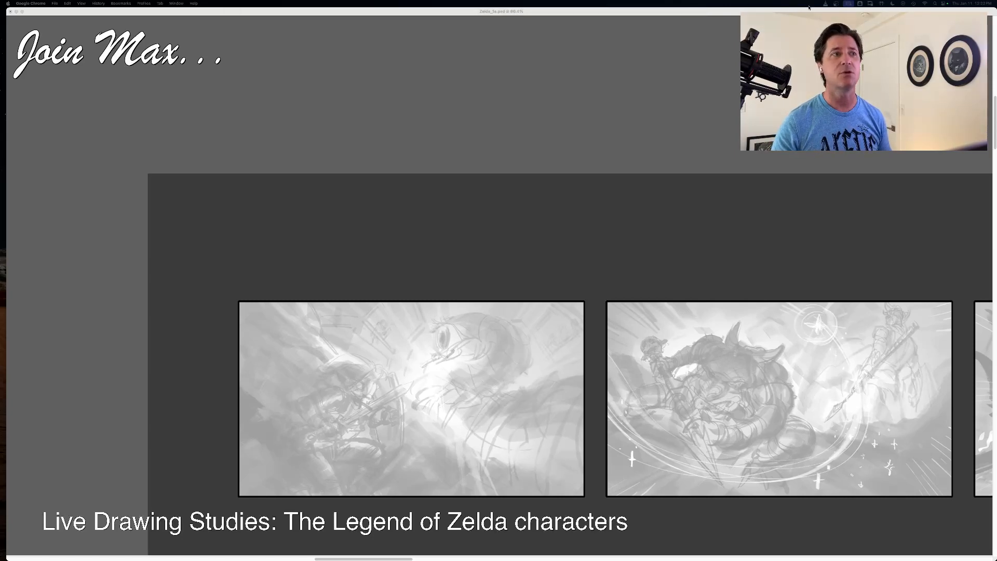
- Switch back to Corel Painter, activate the Brush tool and select the topmost layer above the gutter layer
{"action": "left_click", "coordinate": [503, 170]}
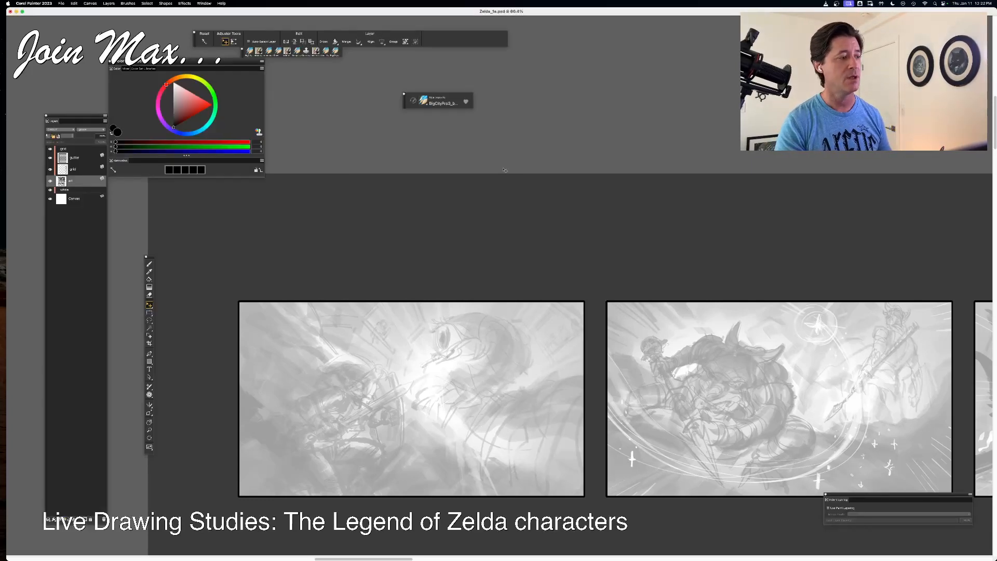
{"action": "key", "text": "b"}
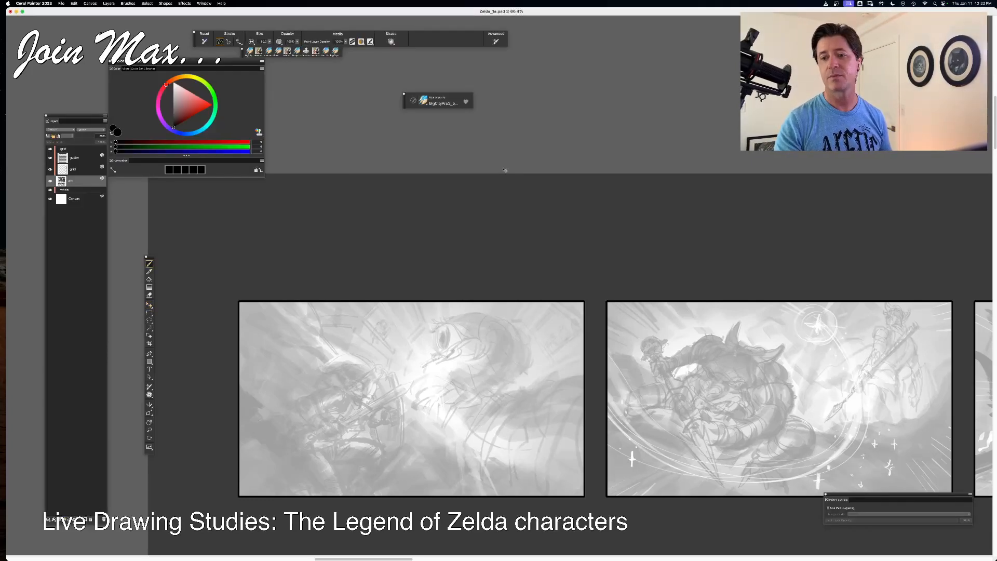
{"action": "left_click_drag", "start_coordinate": [340, 439], "coordinate": [312, 345]}
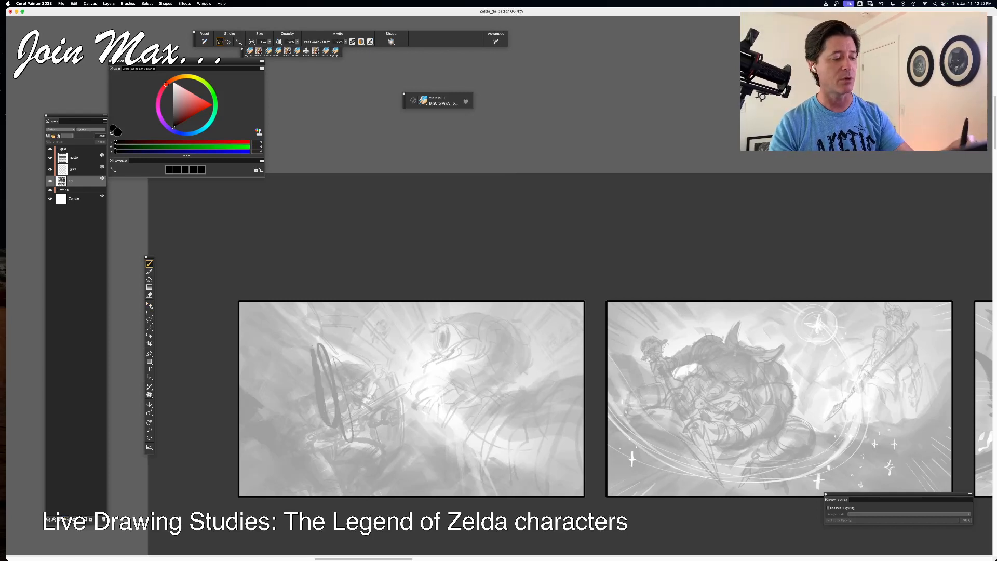
{"action": "key", "text": "super+z"}
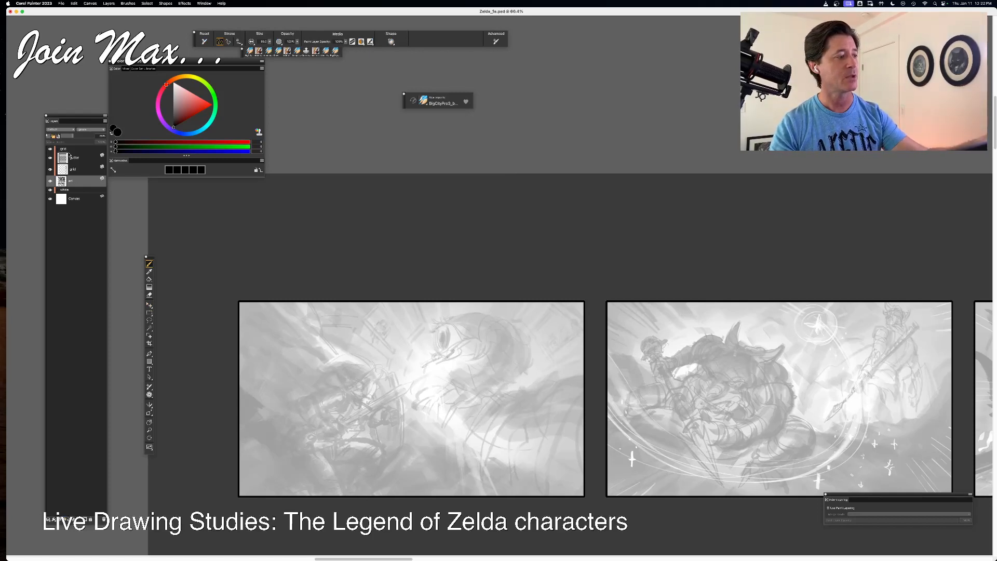
{"action": "left_click", "coordinate": [69, 152]}
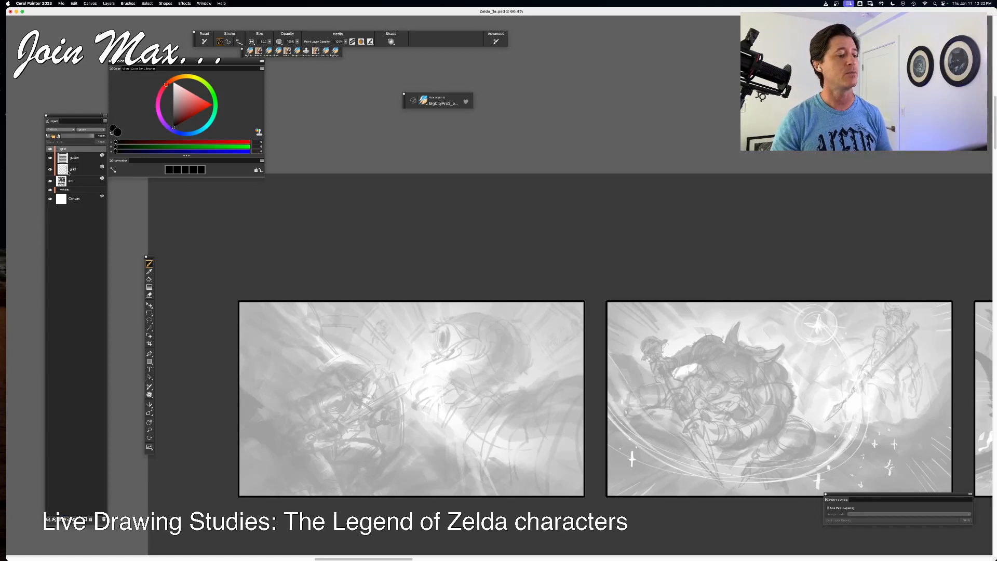
- Examine the top row of faded panels, from the serpent fight past the boar beast and skeleton battle to the last panel
{"action": "key", "text": "super+minus"}
{"action": "key", "text": "super+minus"}
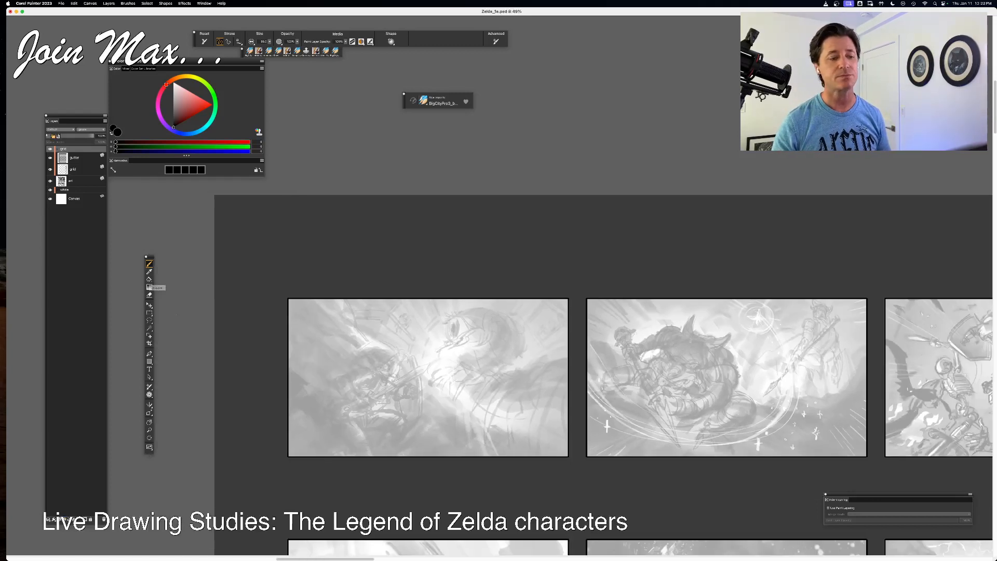
{"action": "left_click_drag", "start_coordinate": [507, 359], "coordinate": [411, 346]}
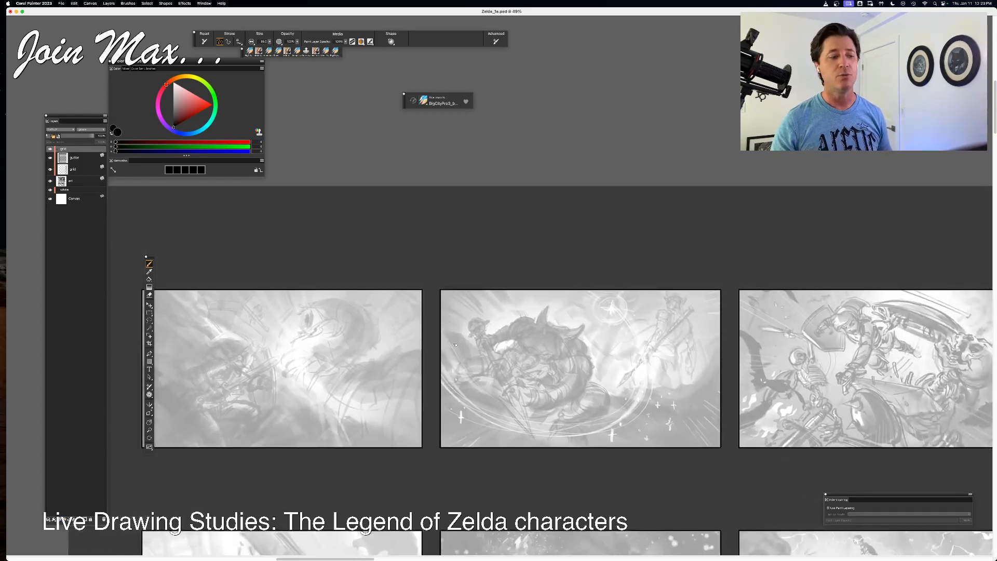
{"action": "key", "text": "super+minus"}
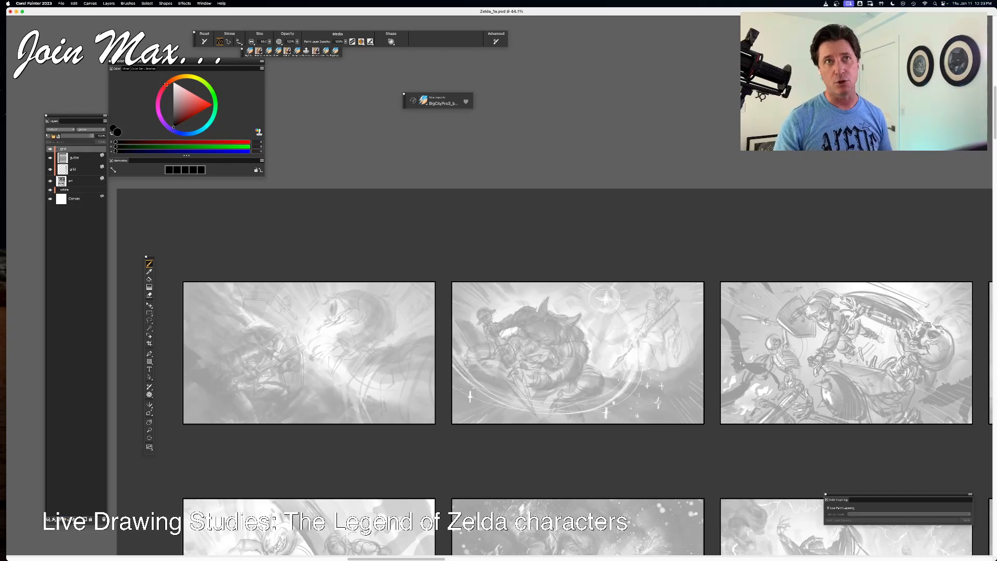
{"action": "scroll", "coordinate": [414, 193], "scroll_direction": "up", "scroll_amount": 3}
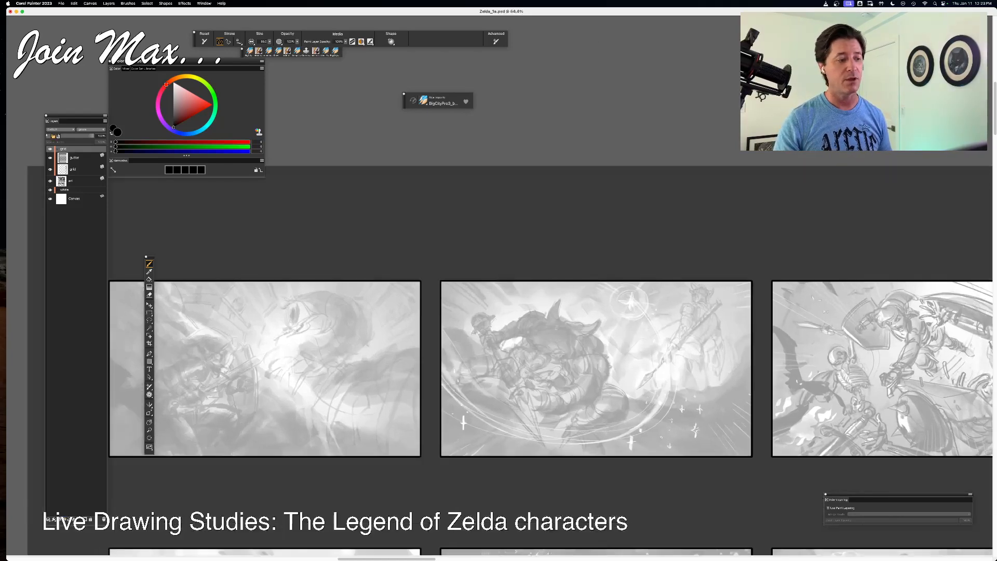
{"action": "left_click_drag", "start_coordinate": [333, 261], "coordinate": [535, 223]}
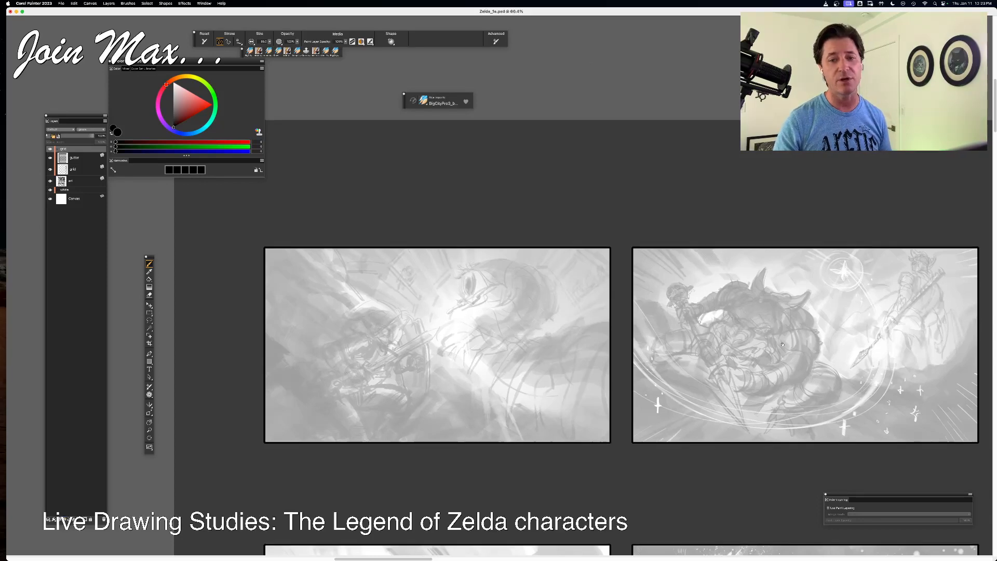
{"action": "left_click_drag", "start_coordinate": [779, 332], "coordinate": [173, 322]}
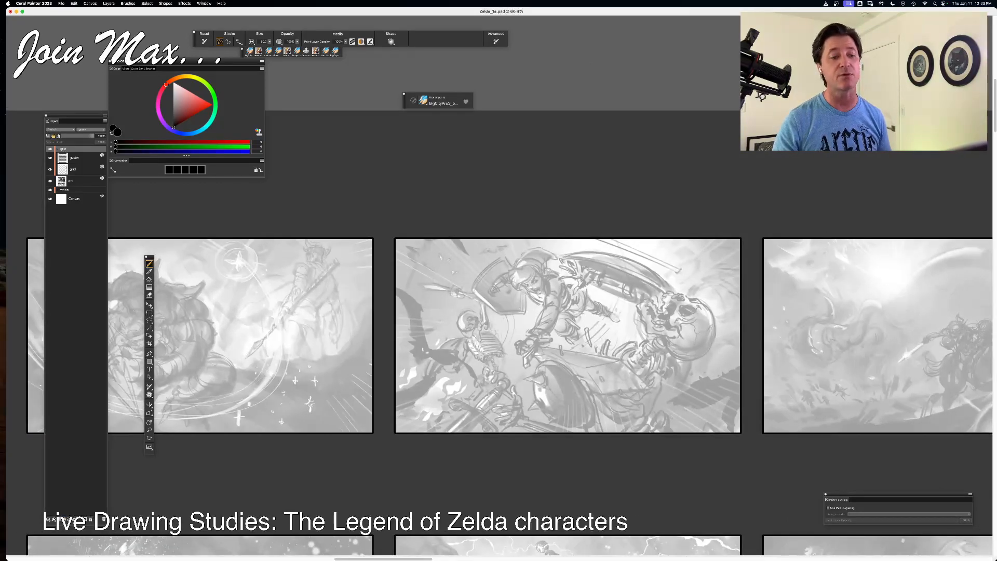
{"action": "left_click_drag", "start_coordinate": [558, 535], "coordinate": [174, 529]}
- Examine the second and third rows, from the robed sorcerer and the fairy in the bottle to the skeleton horde
{"action": "scroll", "coordinate": [175, 528], "scroll_direction": "down", "scroll_amount": 10}
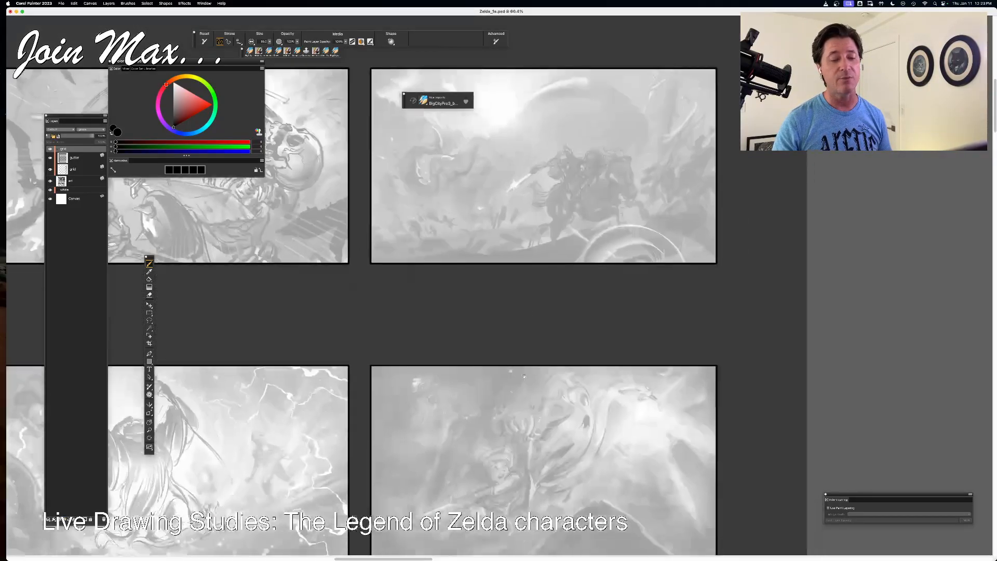
{"action": "scroll", "coordinate": [568, 355], "scroll_direction": "left", "scroll_amount": 20}
{"action": "scroll", "coordinate": [568, 356], "scroll_direction": "down", "scroll_amount": 4}
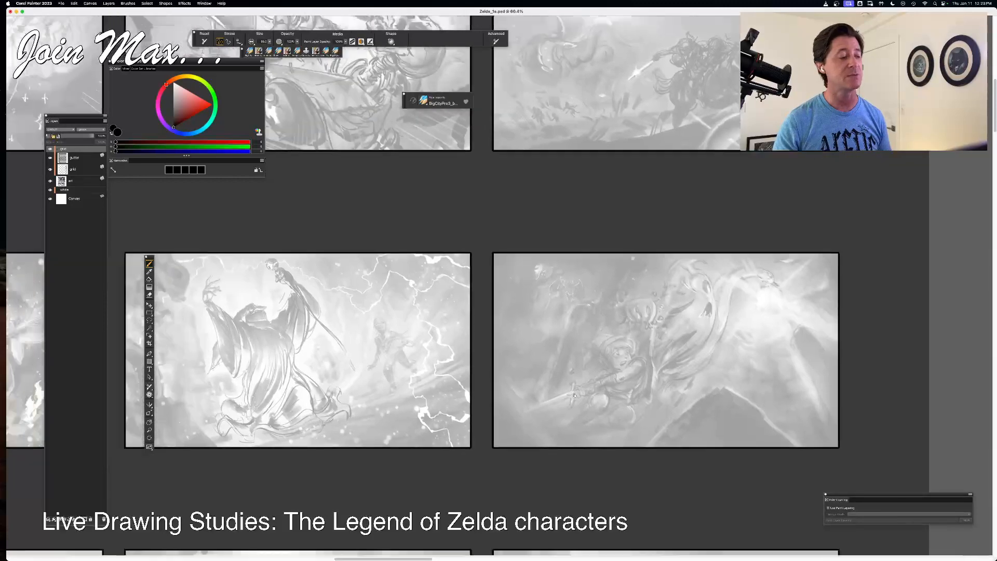
{"action": "scroll", "coordinate": [568, 355], "scroll_direction": "left", "scroll_amount": 15}
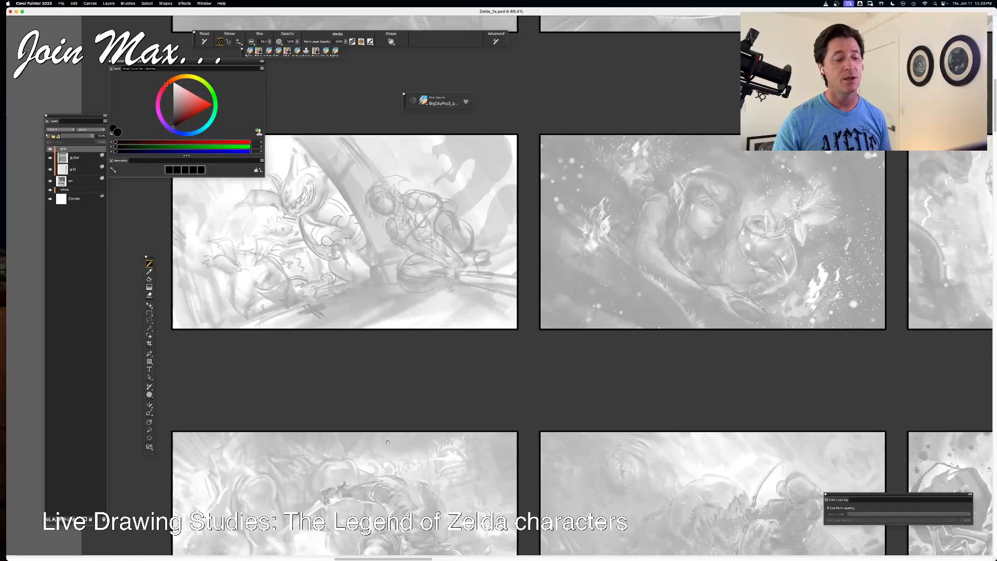
{"action": "scroll", "coordinate": [387, 442], "scroll_direction": "down", "scroll_amount": 5}
{"action": "scroll", "coordinate": [654, 378], "scroll_direction": "right", "scroll_amount": 11}
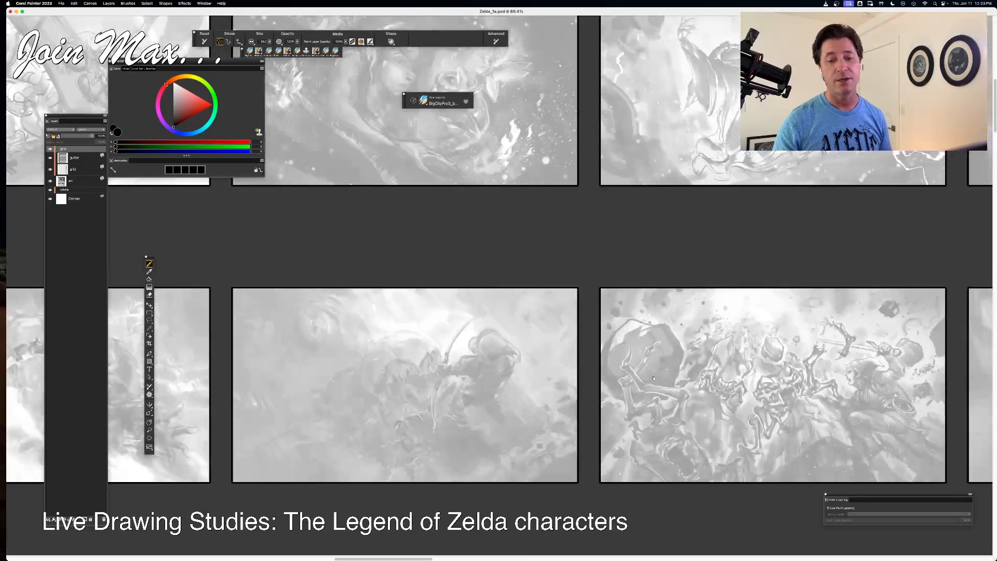
{"action": "scroll", "coordinate": [653, 378], "scroll_direction": "right", "scroll_amount": 13}
{"action": "scroll", "coordinate": [653, 378], "scroll_direction": "down", "scroll_amount": 2}
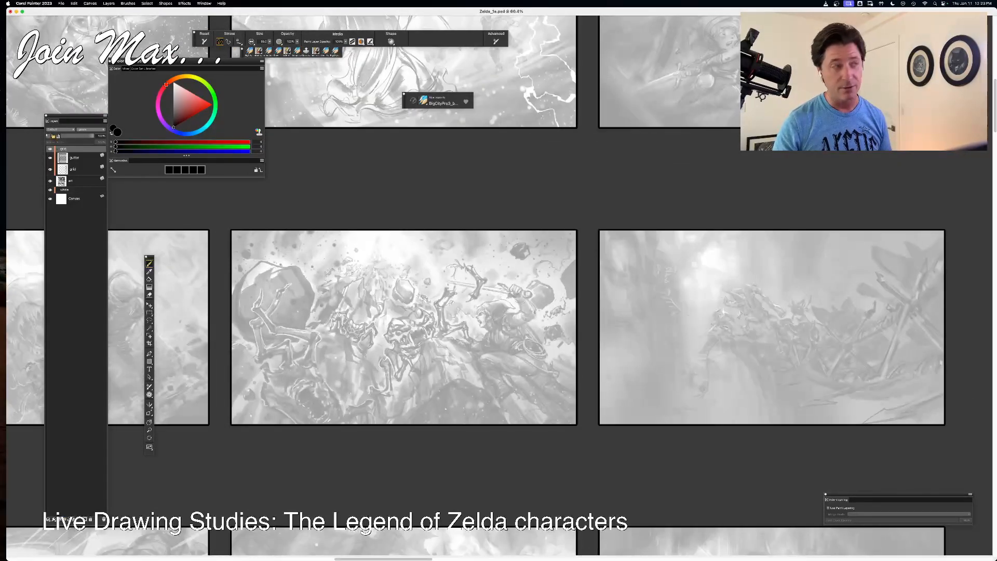
- Review the fourth row of panels from its far end back to the diver and sea beast
{"action": "scroll", "coordinate": [624, 311], "scroll_direction": "down", "scroll_amount": 10}
{"action": "scroll", "coordinate": [624, 311], "scroll_direction": "right", "scroll_amount": 8}
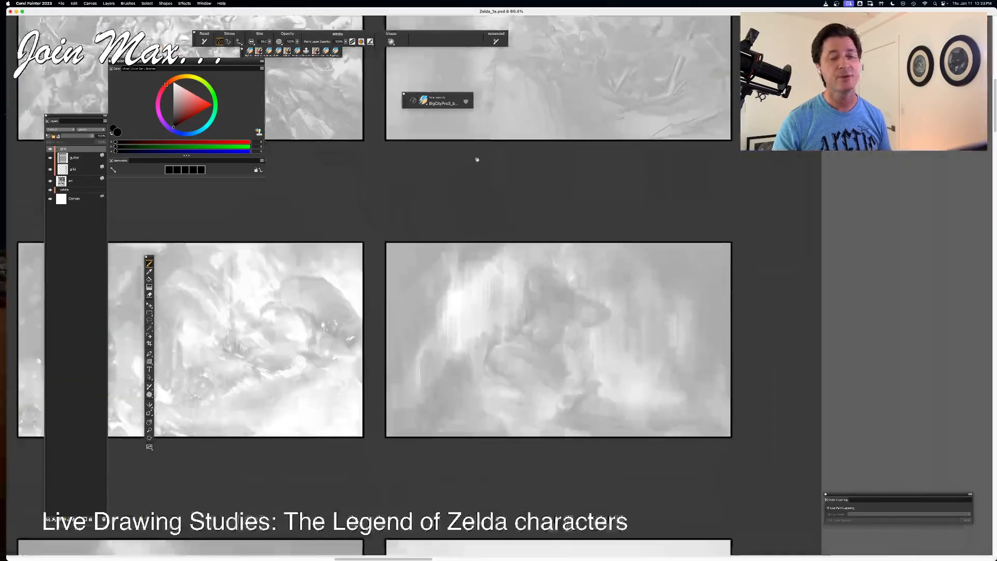
{"action": "left_click_drag", "start_coordinate": [413, 361], "coordinate": [843, 371]}
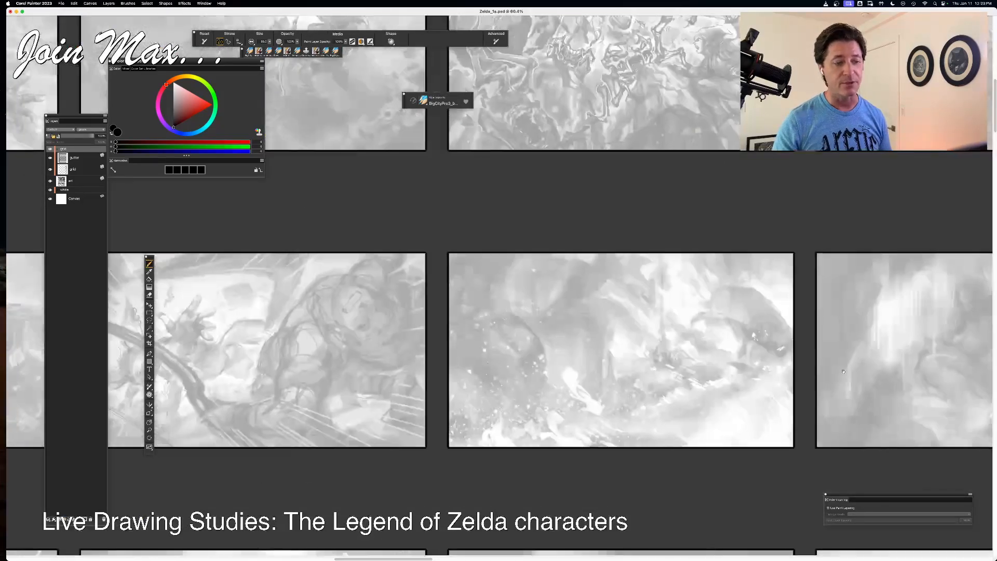
{"action": "left_click_drag", "start_coordinate": [563, 390], "coordinate": [707, 357]}
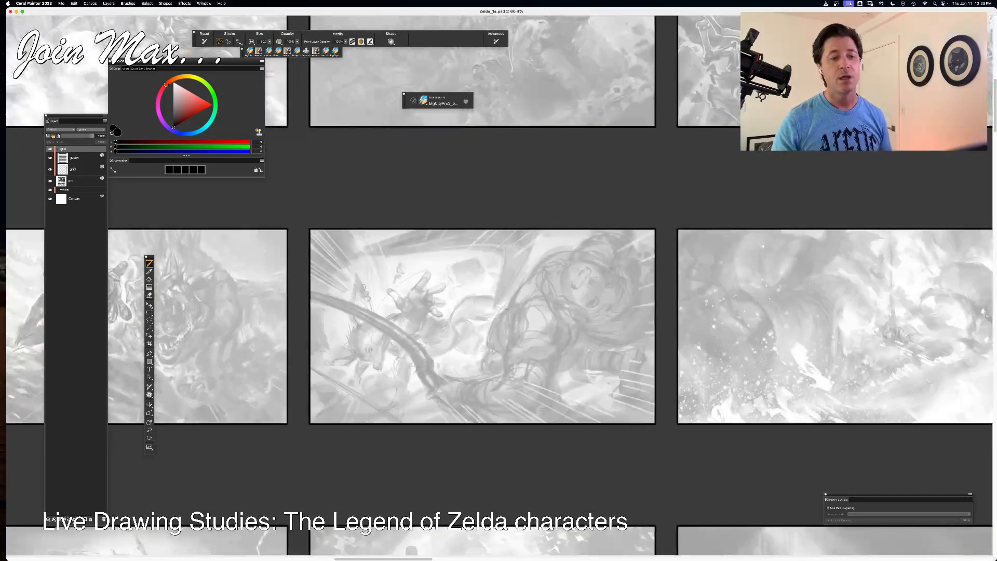
{"action": "left_click_drag", "start_coordinate": [281, 319], "coordinate": [545, 334]}
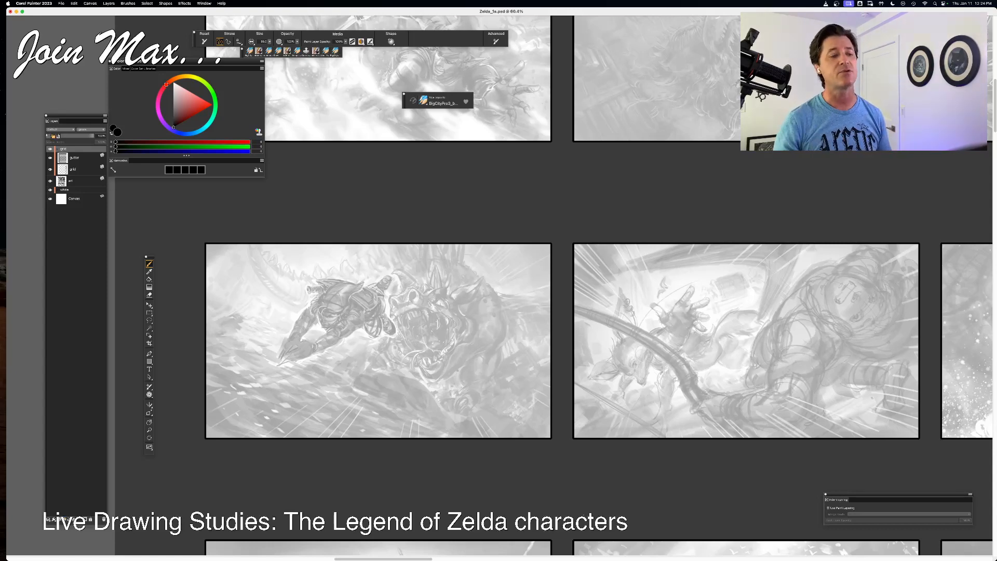
- Examine the fifth row with the trident beast and sword in the stone, and the row below with the hammer fighter
{"action": "scroll", "coordinate": [624, 297], "scroll_direction": "down", "scroll_amount": 5}
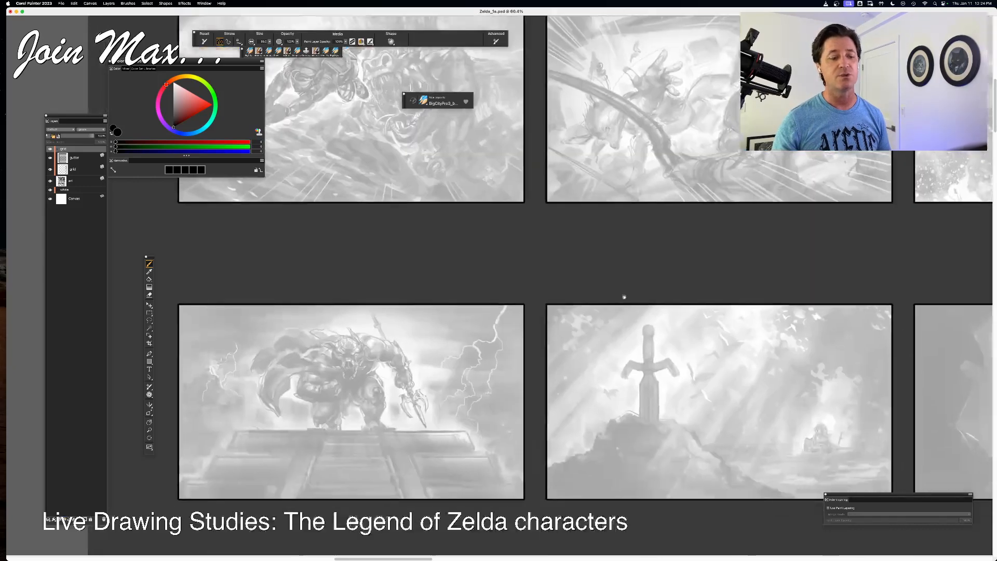
{"action": "scroll", "coordinate": [679, 357], "scroll_direction": "right", "scroll_amount": 10}
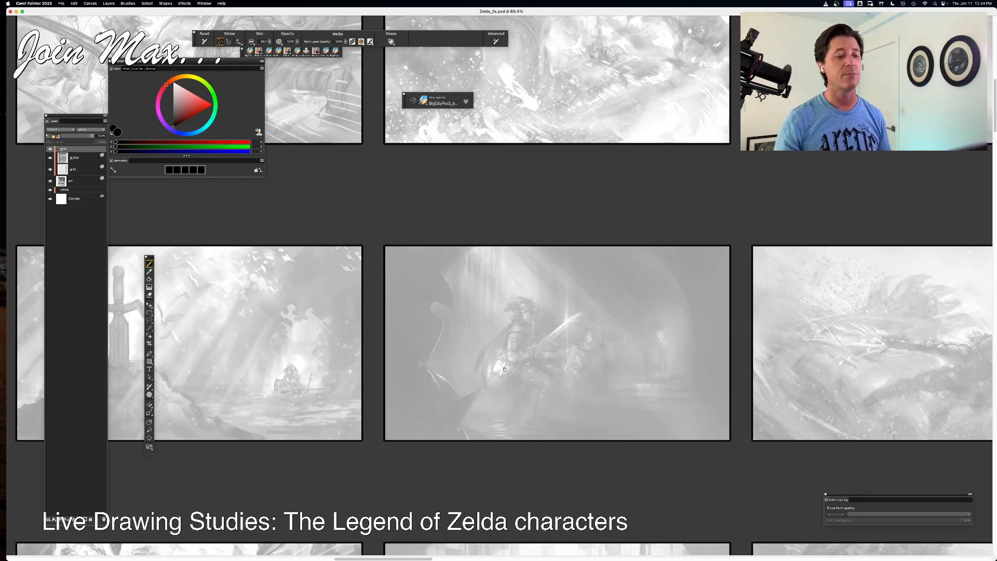
{"action": "scroll", "coordinate": [505, 368], "scroll_direction": "right", "scroll_amount": 5}
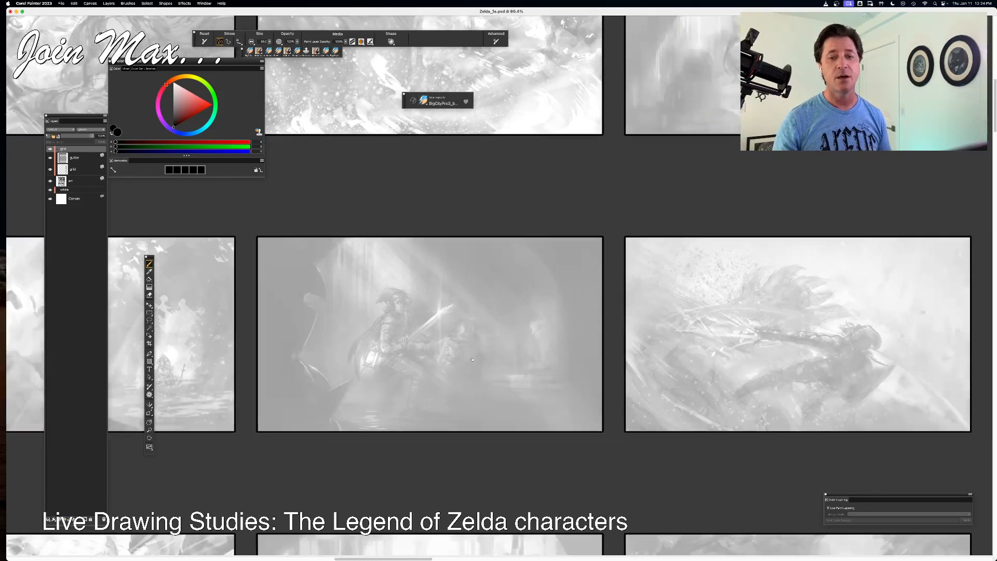
{"action": "scroll", "coordinate": [505, 369], "scroll_direction": "down", "scroll_amount": 2}
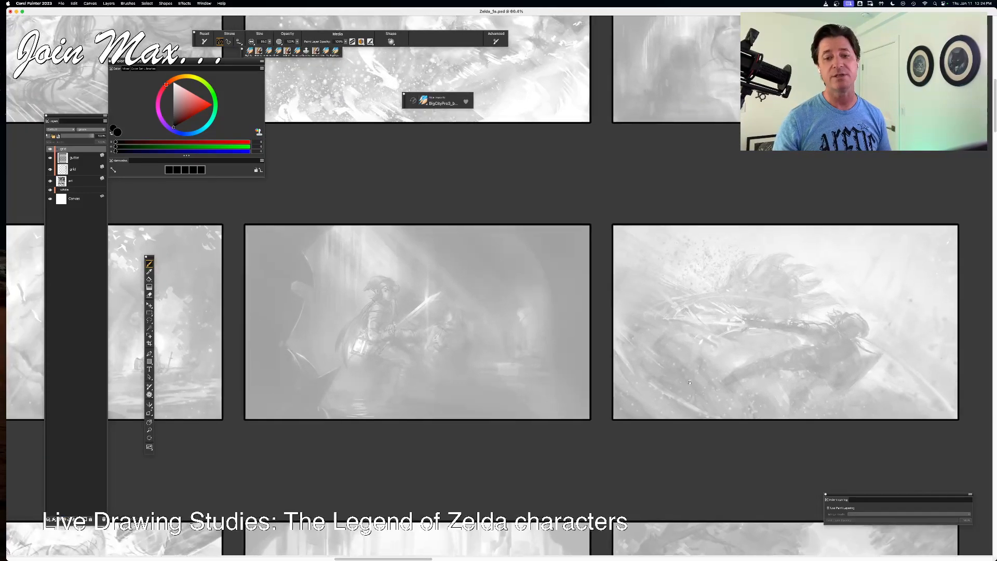
{"action": "scroll", "coordinate": [689, 383], "scroll_direction": "down", "scroll_amount": 3}
{"action": "scroll", "coordinate": [689, 383], "scroll_direction": "left", "scroll_amount": 10}
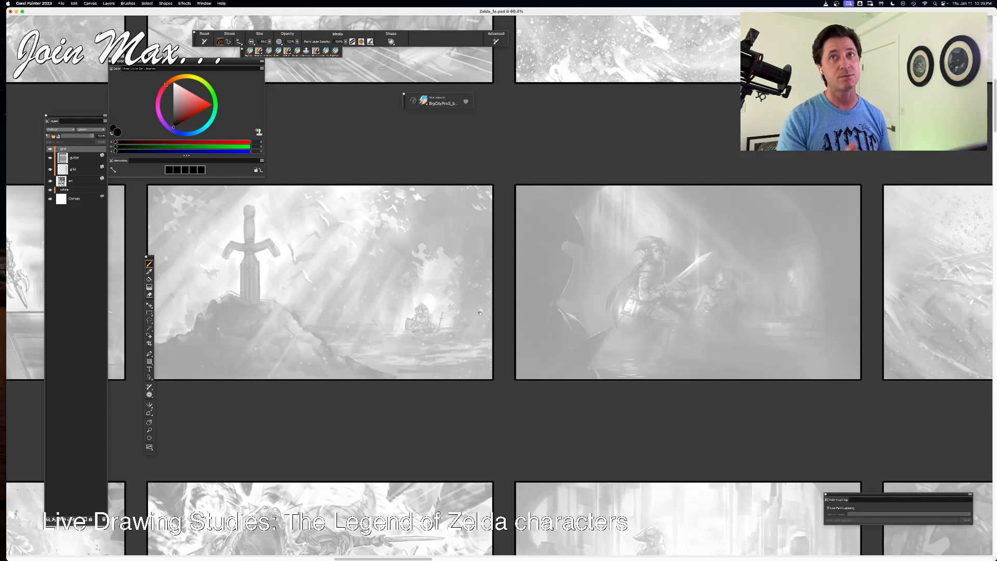
{"action": "scroll", "coordinate": [480, 313], "scroll_direction": "down", "scroll_amount": 5}
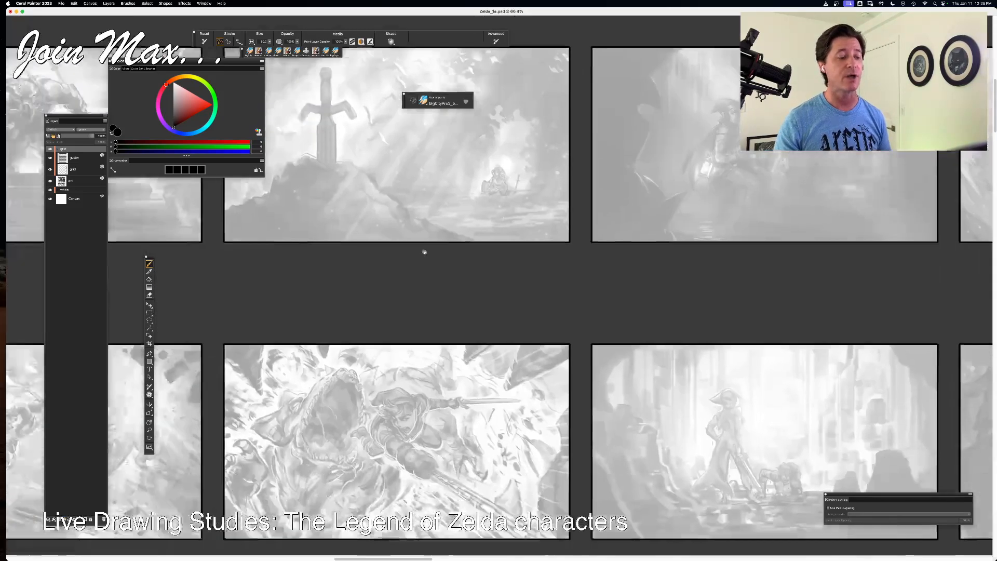
{"action": "scroll", "coordinate": [425, 252], "scroll_direction": "left", "scroll_amount": 8}
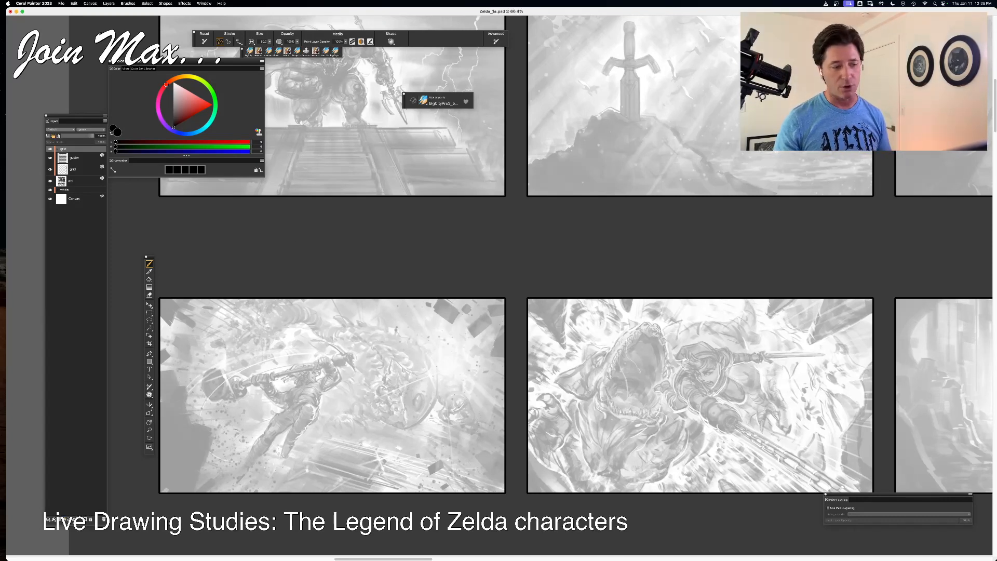
- Examine the rest of the bottom row from the chained swordsman to the cave figure, then return to the top rows
{"action": "left_click_drag", "start_coordinate": [703, 403], "coordinate": [255, 359]}
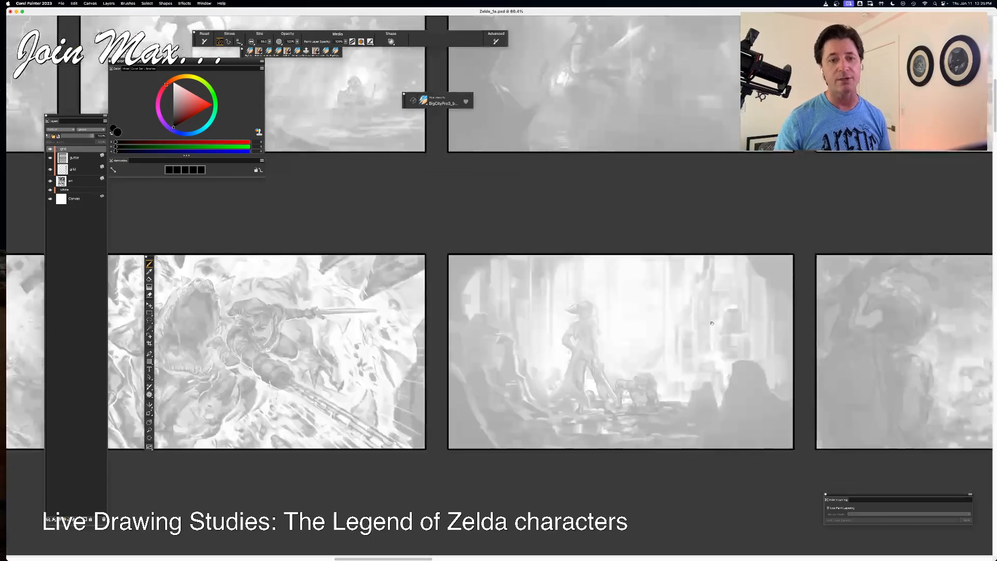
{"action": "left_click_drag", "start_coordinate": [712, 321], "coordinate": [279, 349]}
{"action": "scroll", "coordinate": [567, 446], "scroll_direction": "down", "scroll_amount": 5}
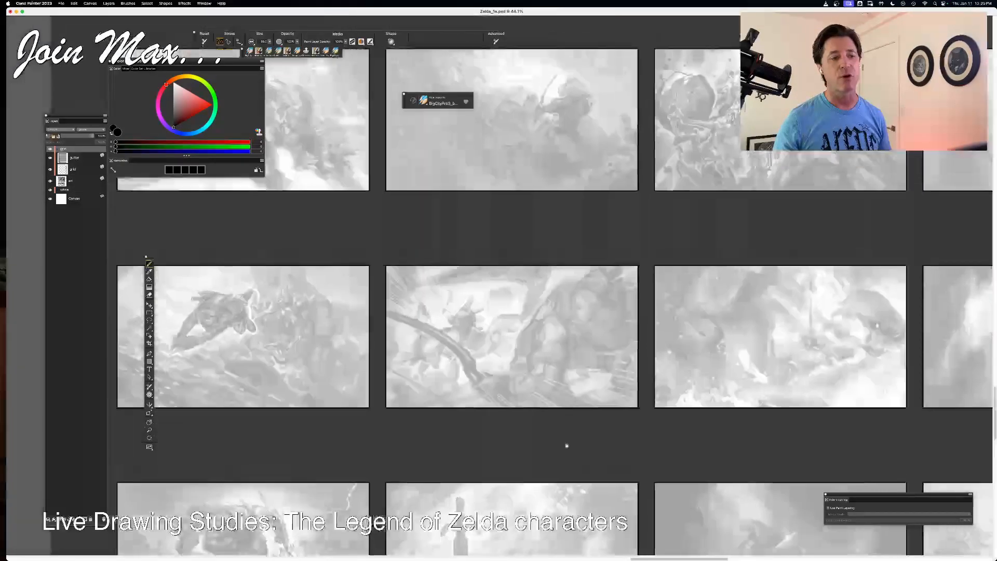
{"action": "left_click_drag", "start_coordinate": [462, 119], "coordinate": [528, 477]}
{"action": "left_click_drag", "start_coordinate": [483, 340], "coordinate": [451, 500]}
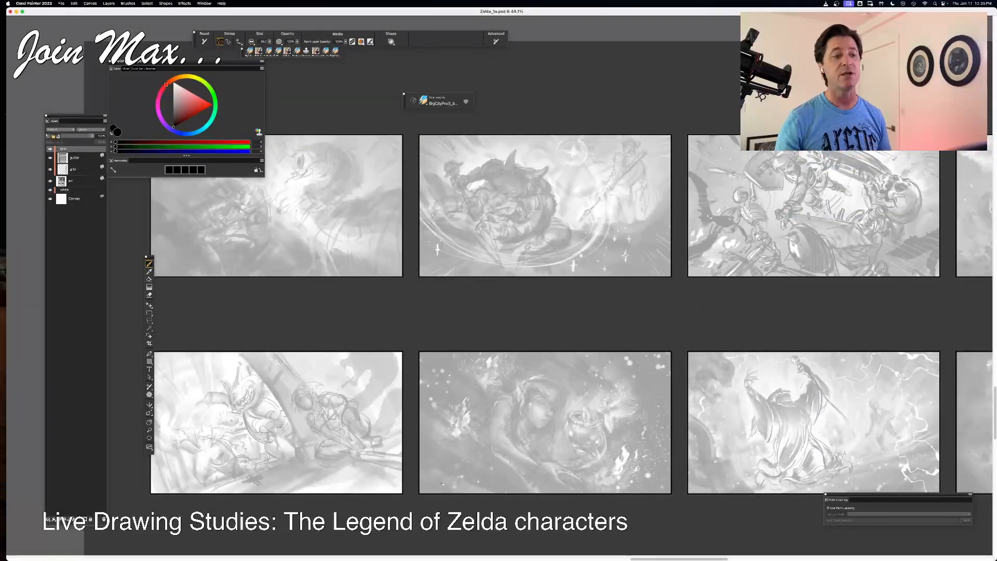
- Survey the whole thumbnail sheet at a smaller scale, from the top row down to the last row and back
{"action": "scroll", "coordinate": [442, 484], "scroll_direction": "down", "scroll_amount": 2}
{"action": "scroll", "coordinate": [512, 285], "scroll_direction": "down", "scroll_amount": 1}
{"action": "left_click_drag", "start_coordinate": [674, 491], "coordinate": [502, 441]}
{"action": "scroll", "coordinate": [503, 441], "scroll_direction": "down", "scroll_amount": 1}
{"action": "left_click_drag", "start_coordinate": [477, 542], "coordinate": [516, 462]}
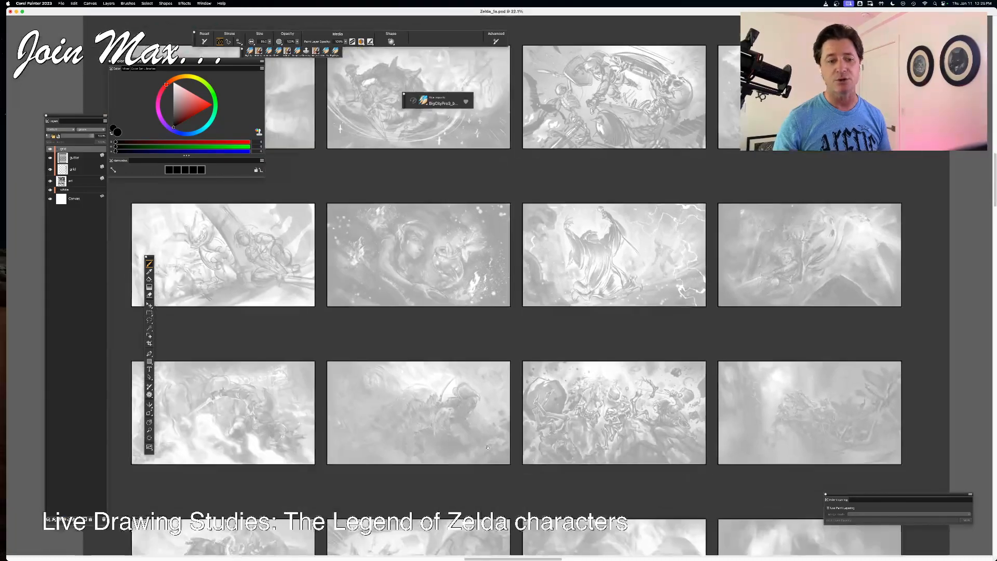
{"action": "left_click_drag", "start_coordinate": [516, 530], "coordinate": [579, 486]}
{"action": "scroll", "coordinate": [579, 487], "scroll_direction": "down", "scroll_amount": 1}
{"action": "left_click_drag", "start_coordinate": [608, 525], "coordinate": [542, 415]}
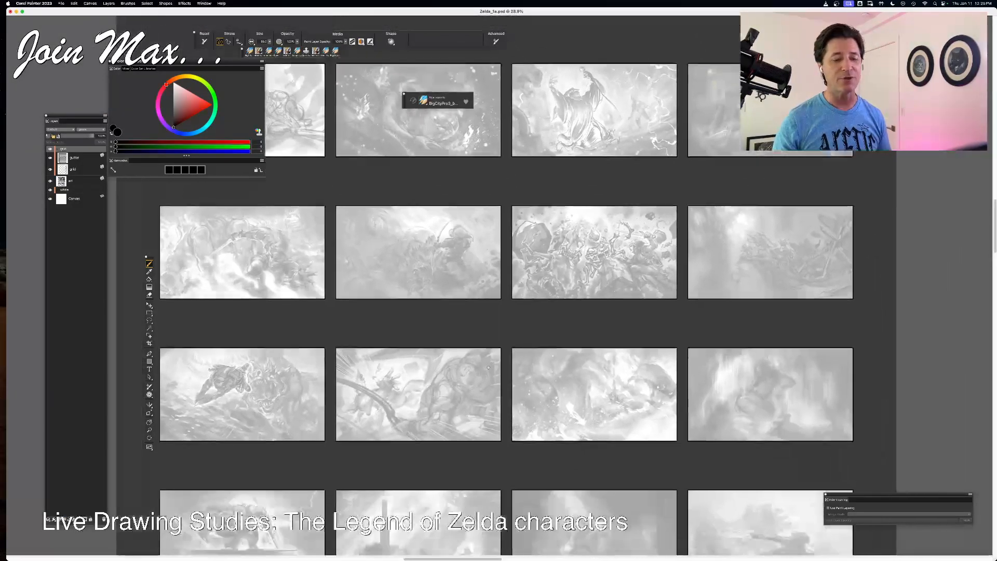
{"action": "scroll", "coordinate": [502, 284], "scroll_direction": "down", "scroll_amount": 1}
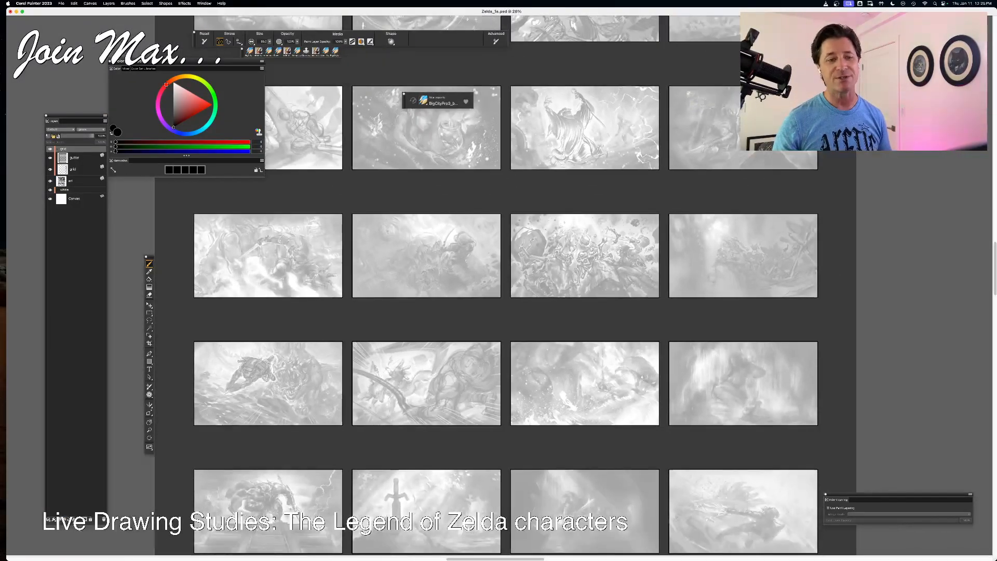
{"action": "left_click_drag", "start_coordinate": [545, 448], "coordinate": [558, 362]}
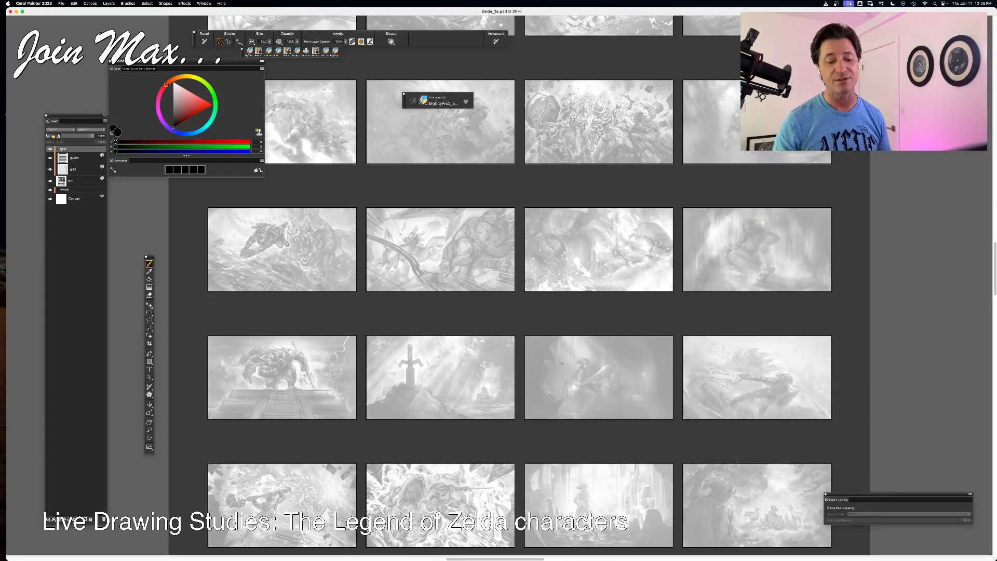
{"action": "left_click_drag", "start_coordinate": [565, 318], "coordinate": [585, 493]}
{"action": "left_click_drag", "start_coordinate": [601, 359], "coordinate": [585, 439]}
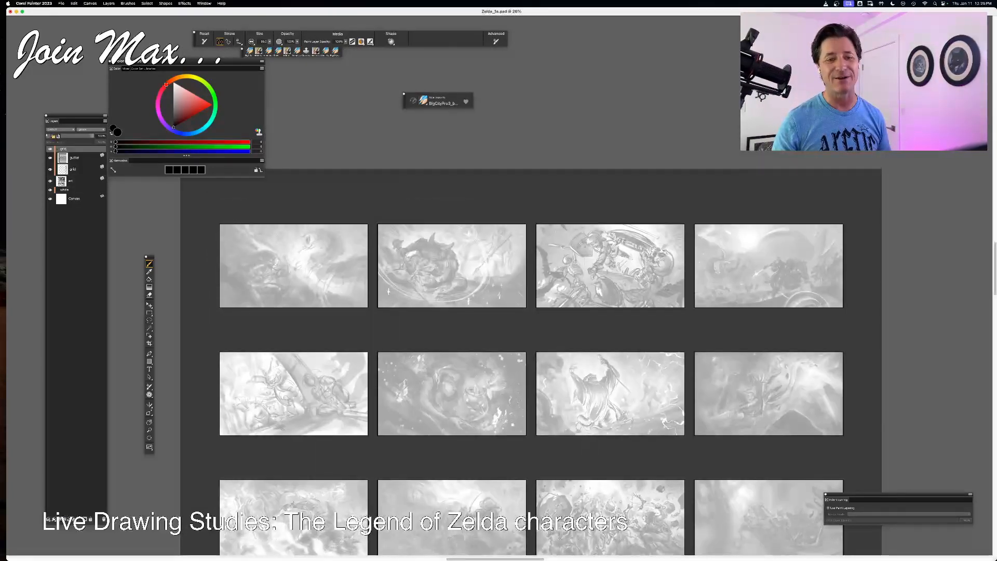
- Examine the top two rows across to their far end and down to the skeleton horde in the third row
{"action": "scroll", "coordinate": [500, 285], "scroll_direction": "up", "scroll_amount": 4}
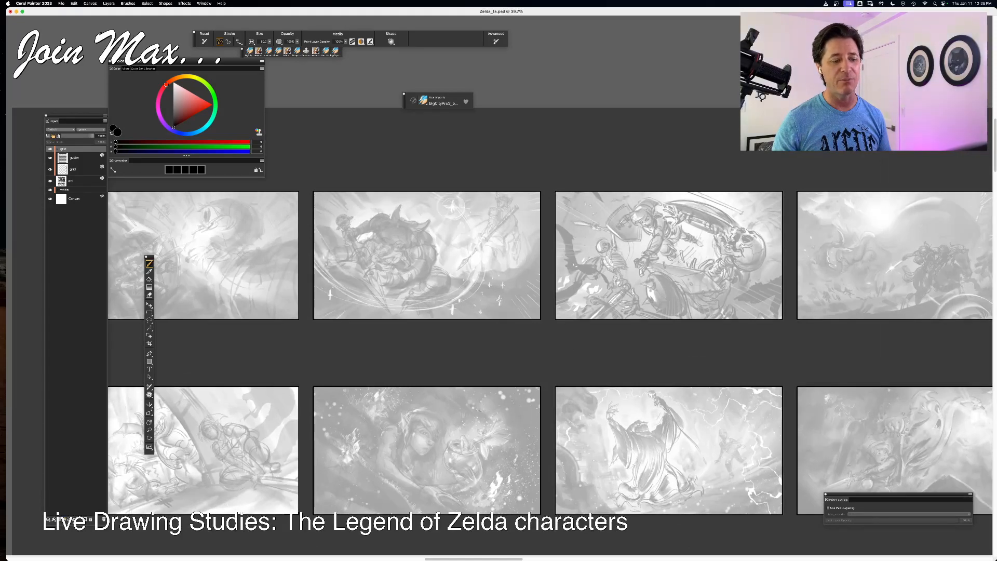
{"action": "left_click_drag", "start_coordinate": [536, 440], "coordinate": [636, 407]}
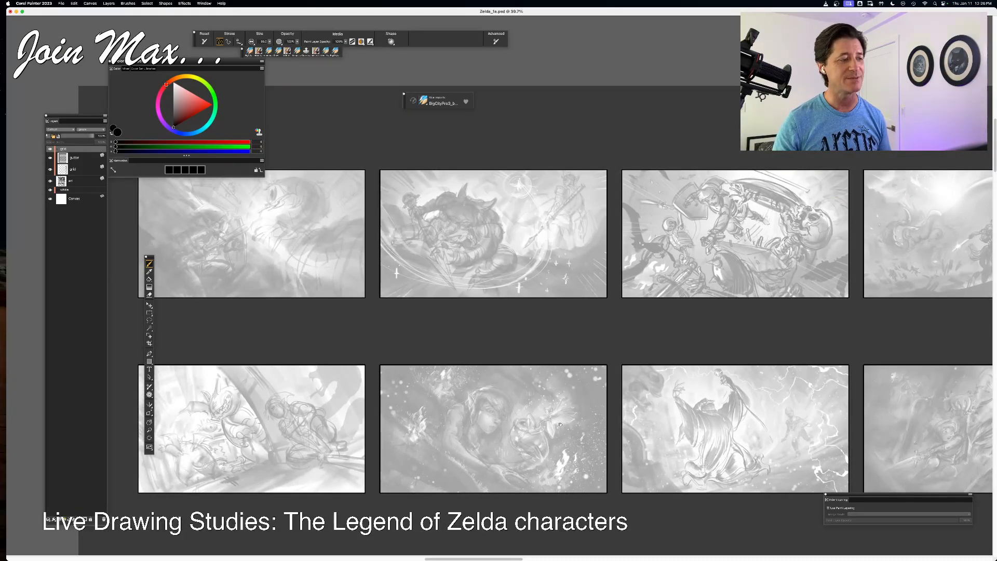
{"action": "left_click_drag", "start_coordinate": [560, 425], "coordinate": [377, 415]}
{"action": "left_click_drag", "start_coordinate": [503, 387], "coordinate": [351, 403]}
{"action": "key", "text": "super+minus"}
{"action": "key", "text": "super+minus"}
{"action": "left_click_drag", "start_coordinate": [421, 366], "coordinate": [479, 263]}
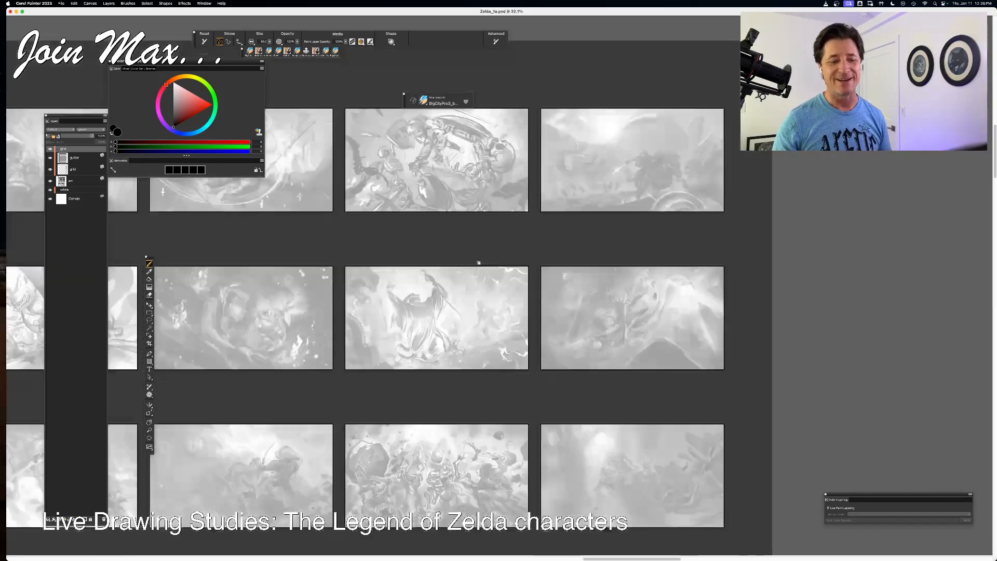
{"action": "left_click_drag", "start_coordinate": [425, 417], "coordinate": [474, 285]}
{"action": "key", "text": "super+plus"}
{"action": "key", "text": "super+plus"}
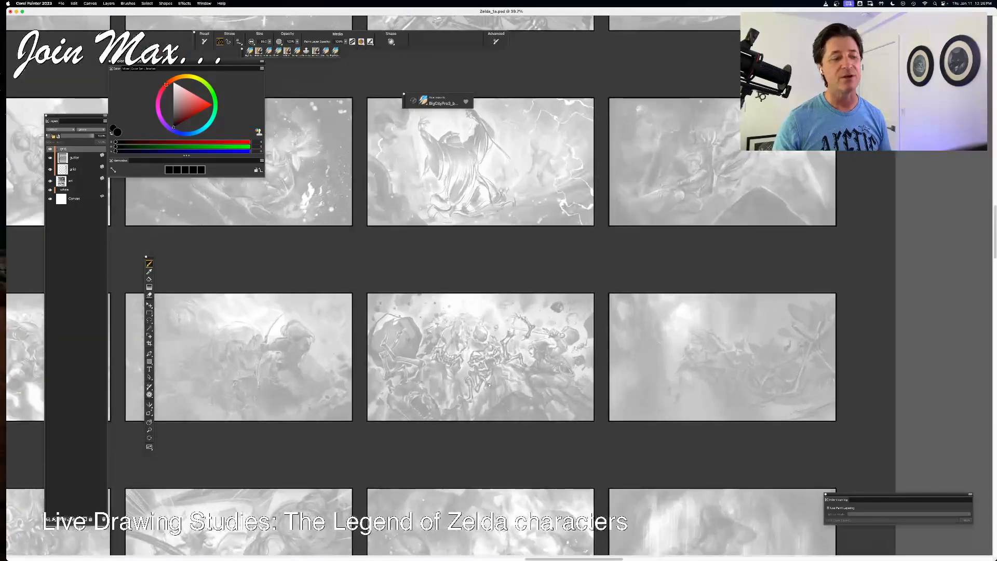
- Review the third row's battle panels and the fourth row with the diver, the bow and the waterfall figure
{"action": "left_click_drag", "start_coordinate": [281, 406], "coordinate": [511, 361]}
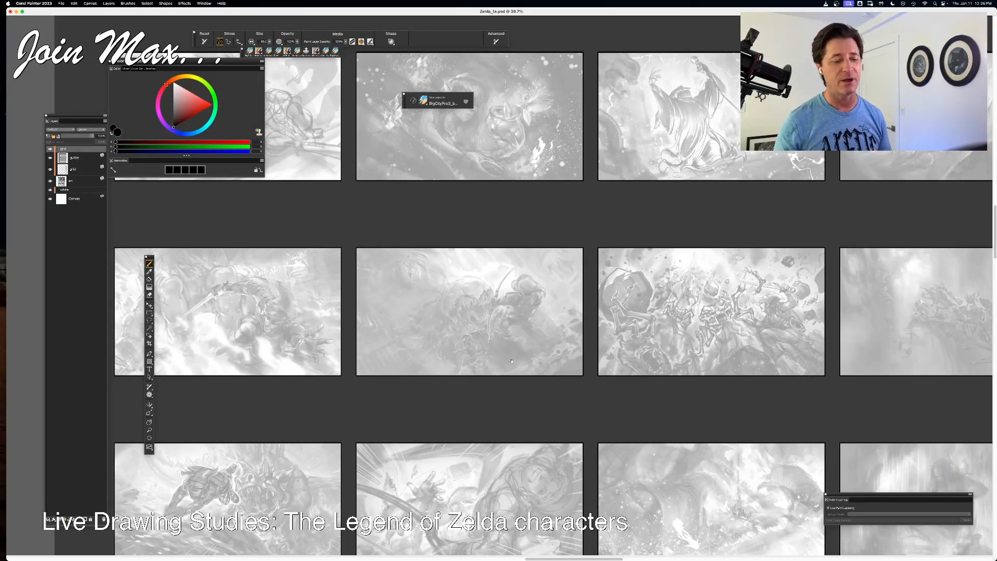
{"action": "key", "text": "super+minus"}
{"action": "left_click_drag", "start_coordinate": [582, 407], "coordinate": [533, 338]}
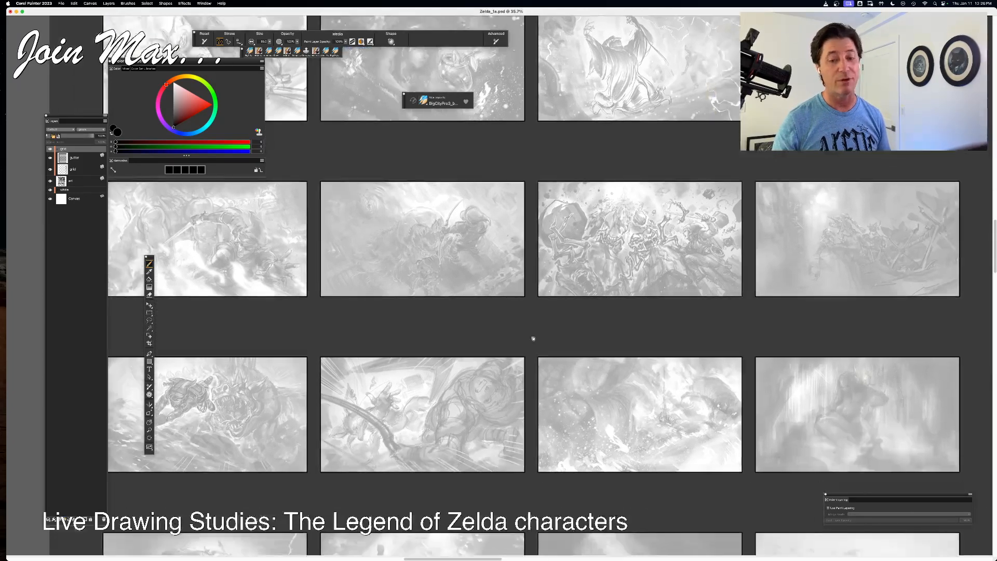
{"action": "left_click_drag", "start_coordinate": [530, 383], "coordinate": [550, 277]}
{"action": "left_click_drag", "start_coordinate": [461, 361], "coordinate": [478, 337]}
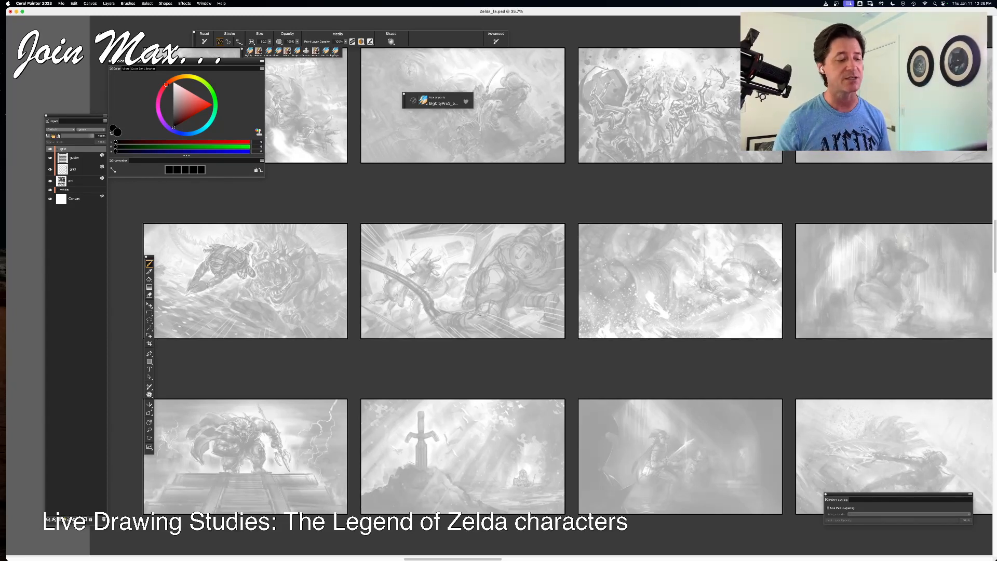
- Examine the fifth row close up, from the trident beast and sword in the stone to the lunging fighter
{"action": "left_click_drag", "start_coordinate": [423, 396], "coordinate": [492, 364]}
{"action": "key", "text": "super+equal"}
{"action": "key", "text": "super+equal"}
{"action": "left_click_drag", "start_coordinate": [386, 413], "coordinate": [444, 353]}
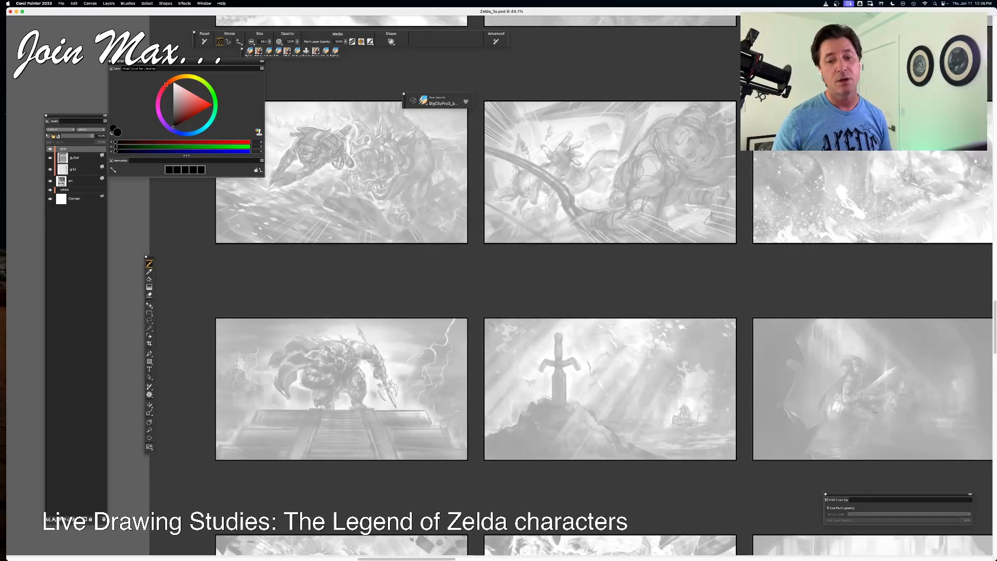
{"action": "key", "text": "super+equal"}
{"action": "key", "text": "super+equal"}
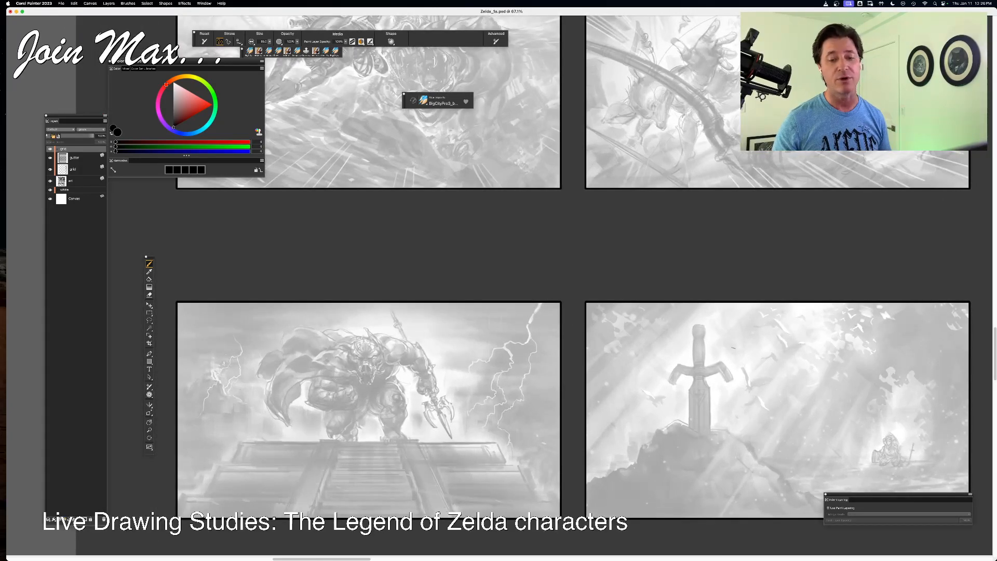
{"action": "mouse_move", "coordinate": [733, 348]}
{"action": "left_mouse_down"}
{"action": "mouse_move", "coordinate": [444, 331]}
{"action": "mouse_move", "coordinate": [740, 342]}
{"action": "left_mouse_up"}
{"action": "left_click_drag", "start_coordinate": [716, 380], "coordinate": [509, 387]}
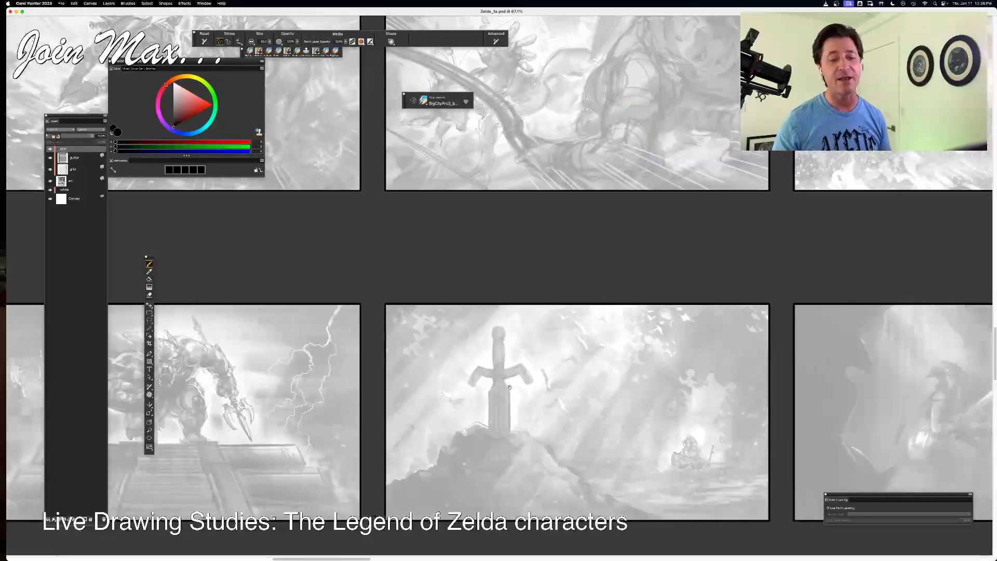
{"action": "left_click_drag", "start_coordinate": [766, 403], "coordinate": [628, 402]}
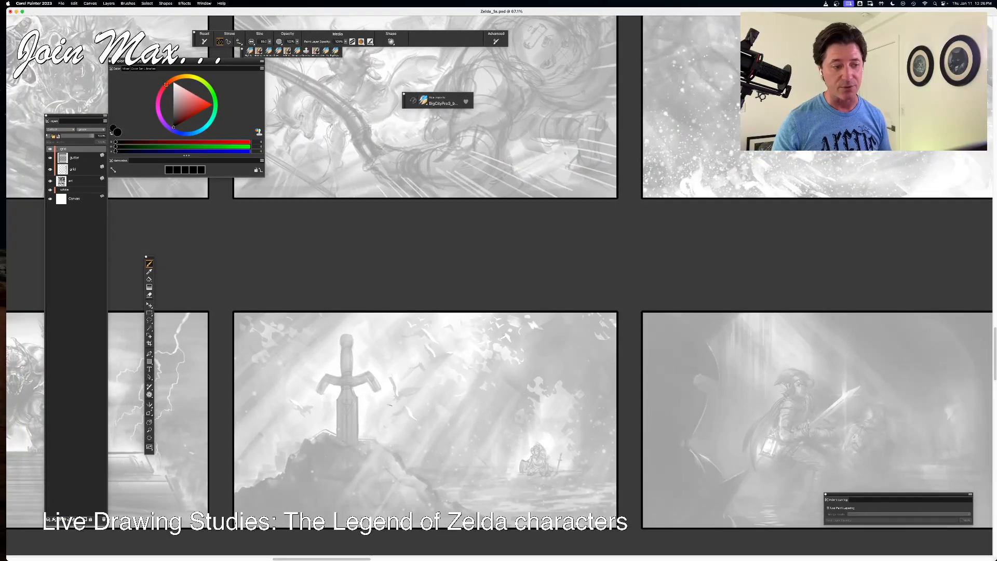
{"action": "left_click_drag", "start_coordinate": [795, 403], "coordinate": [382, 390]}
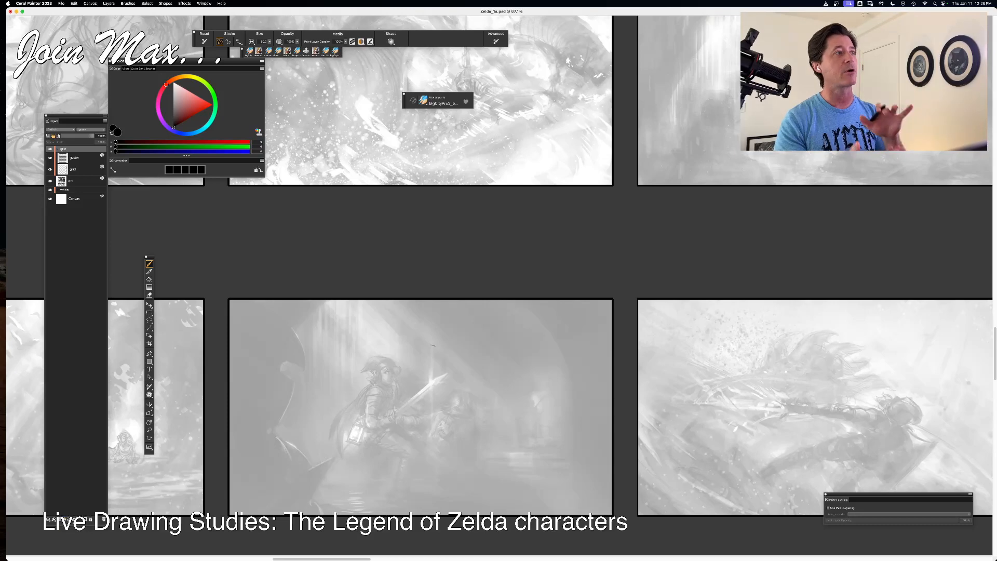
{"action": "left_click_drag", "start_coordinate": [775, 417], "coordinate": [615, 351]}
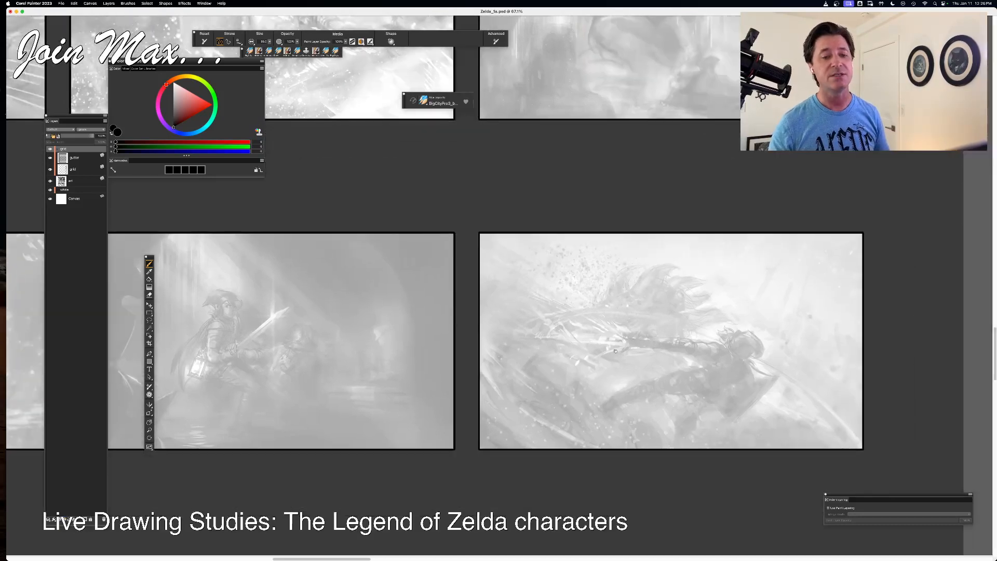
- Examine the last row's chained swordsman, cave figure and forest animal panels
{"action": "key", "text": "super+minus"}
{"action": "left_click_drag", "start_coordinate": [618, 467], "coordinate": [625, 283]}
{"action": "left_click_drag", "start_coordinate": [609, 424], "coordinate": [574, 360]}
{"action": "left_click_drag", "start_coordinate": [167, 435], "coordinate": [447, 389]}
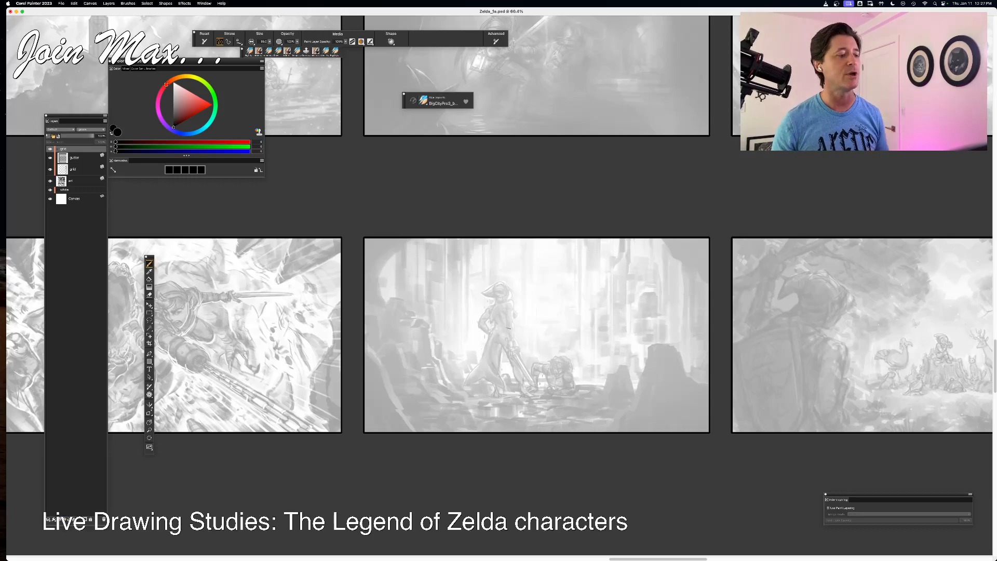
- Go back up through the rows and frame the first panel, the serpent fight, at a larger scale
{"action": "scroll", "coordinate": [509, 328], "scroll_direction": "up", "scroll_amount": 5}
{"action": "scroll", "coordinate": [509, 327], "scroll_direction": "left", "scroll_amount": 5}
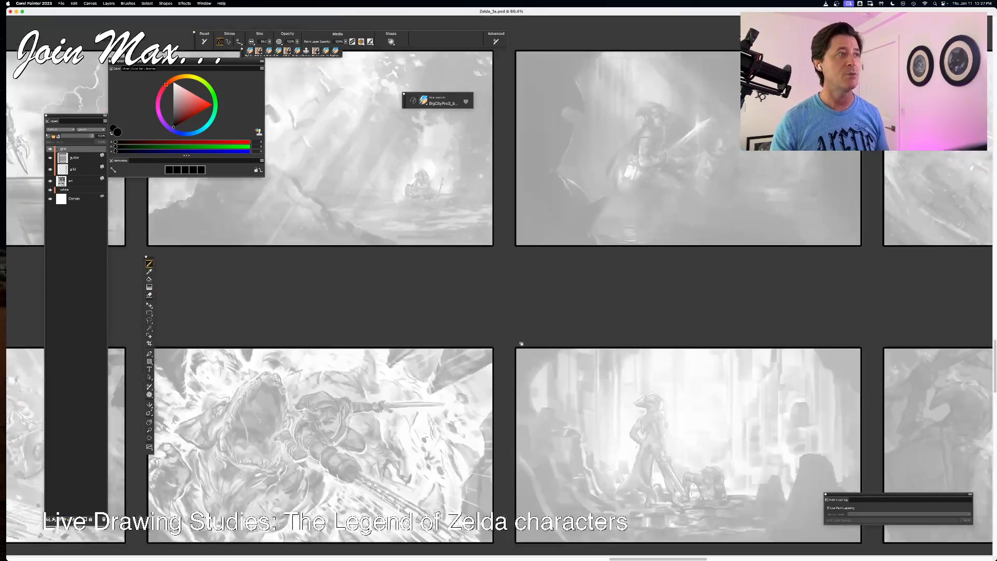
{"action": "left_click_drag", "start_coordinate": [402, 169], "coordinate": [521, 343]}
{"action": "left_click_drag", "start_coordinate": [354, 153], "coordinate": [513, 338]}
{"action": "left_click_drag", "start_coordinate": [419, 111], "coordinate": [496, 327]}
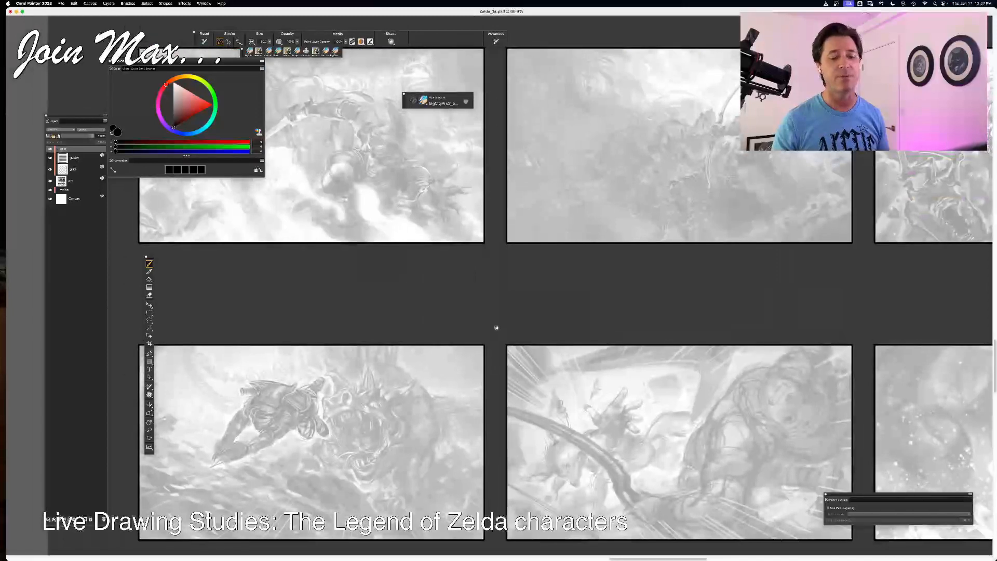
{"action": "left_click_drag", "start_coordinate": [433, 179], "coordinate": [473, 343]}
{"action": "left_click_drag", "start_coordinate": [438, 130], "coordinate": [454, 427]}
{"action": "left_click_drag", "start_coordinate": [428, 244], "coordinate": [451, 541]}
{"action": "key", "text": "super+equal"}
{"action": "left_click_drag", "start_coordinate": [403, 356], "coordinate": [500, 384]}
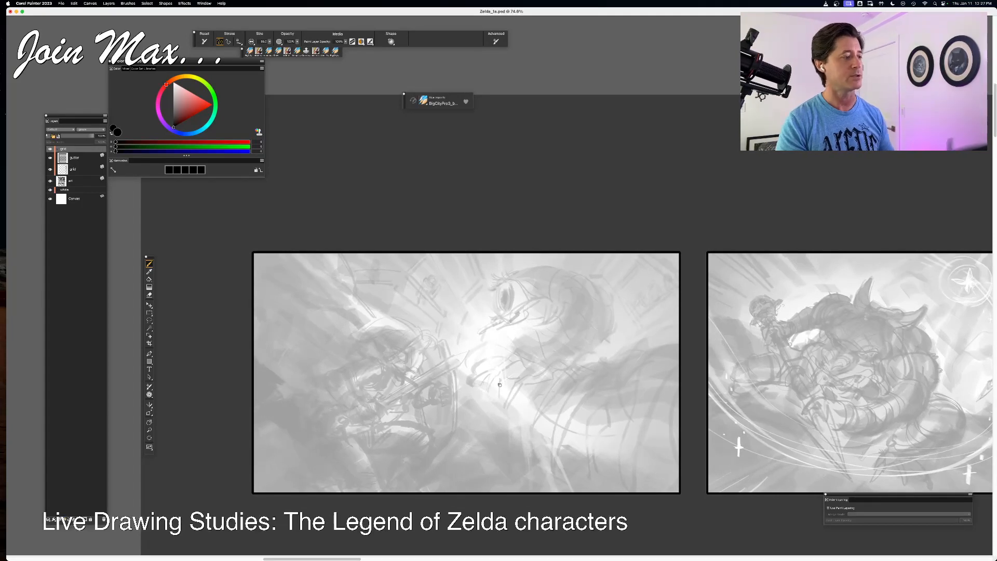
- Lock the layers holding the panel grid and gutter, the faded art and the white fill
{"action": "left_click", "coordinate": [103, 161]}
{"action": "left_click", "coordinate": [103, 150]}
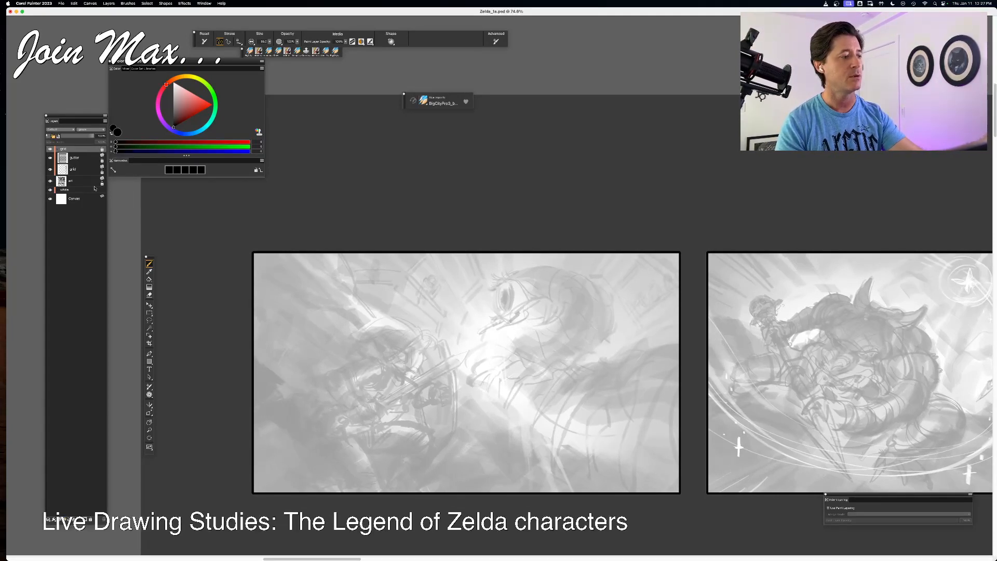
- Add a new layer directly above the art layer and set the drawing colour to a mid grey
{"action": "left_click", "coordinate": [75, 182]}
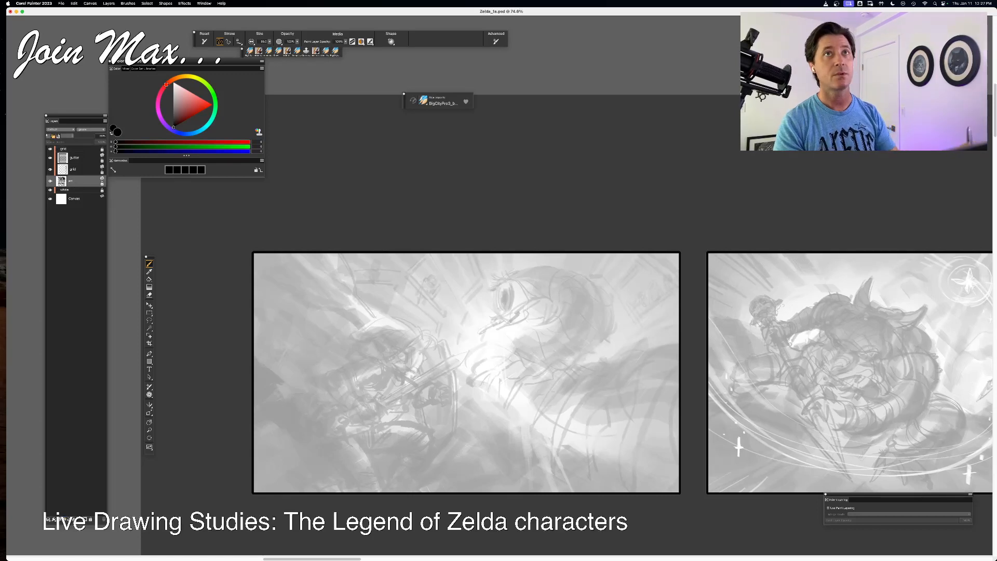
{"action": "left_click", "coordinate": [60, 520]}
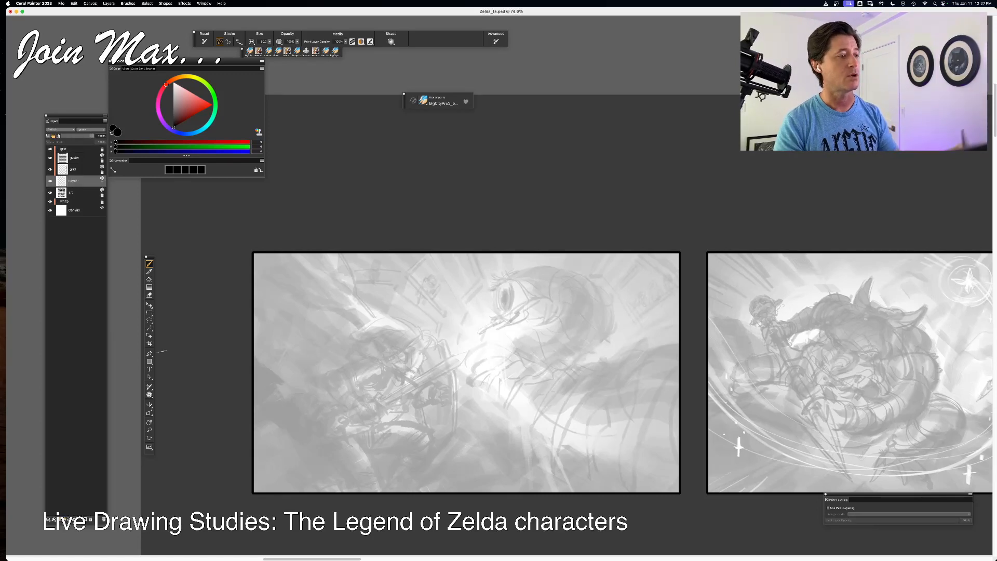
{"action": "left_click", "coordinate": [174, 113]}
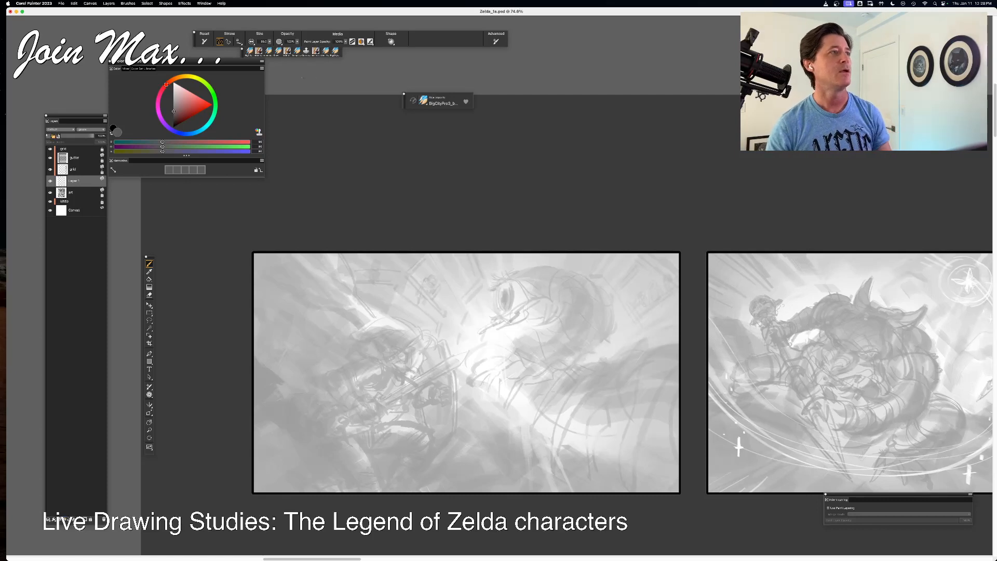
- Switch to Google Chrome and bring its window with the jack-o'-lantern image over the canvas to view it
{"action": "key", "text": "super+Tab"}
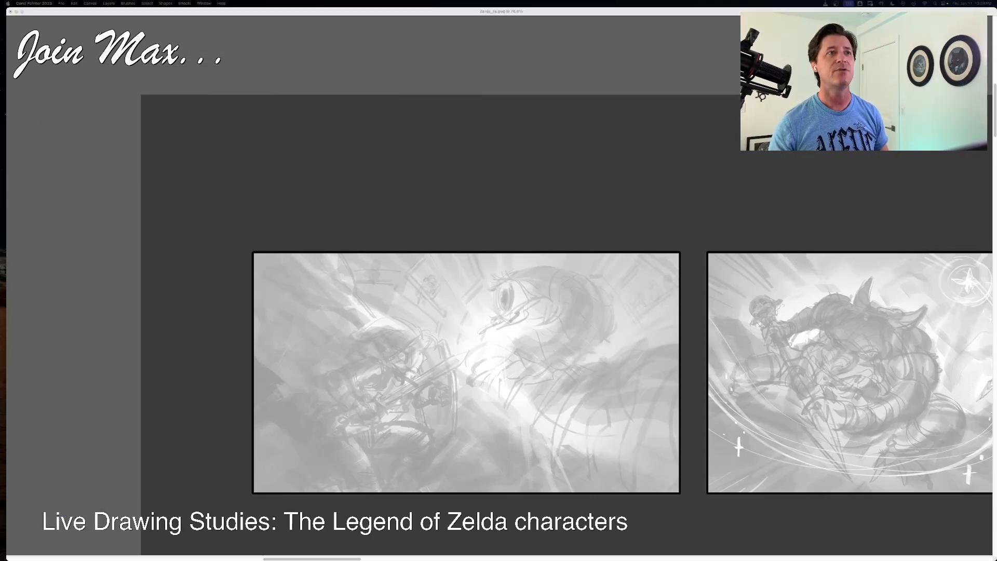
{"action": "left_click_drag", "start_coordinate": [530, 1], "coordinate": [521, 89]}
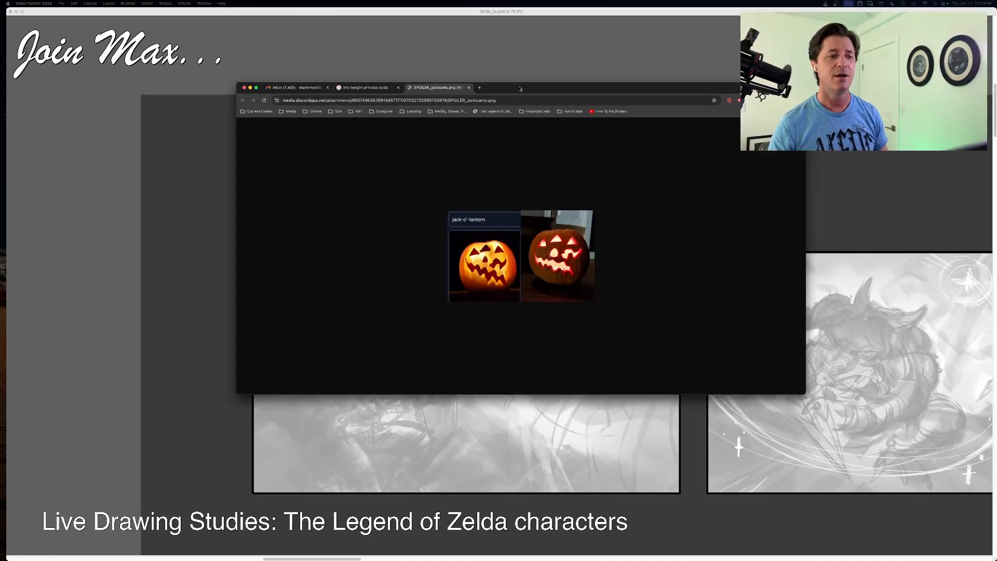
{"action": "left_click_drag", "start_coordinate": [520, 89], "coordinate": [480, 158]}
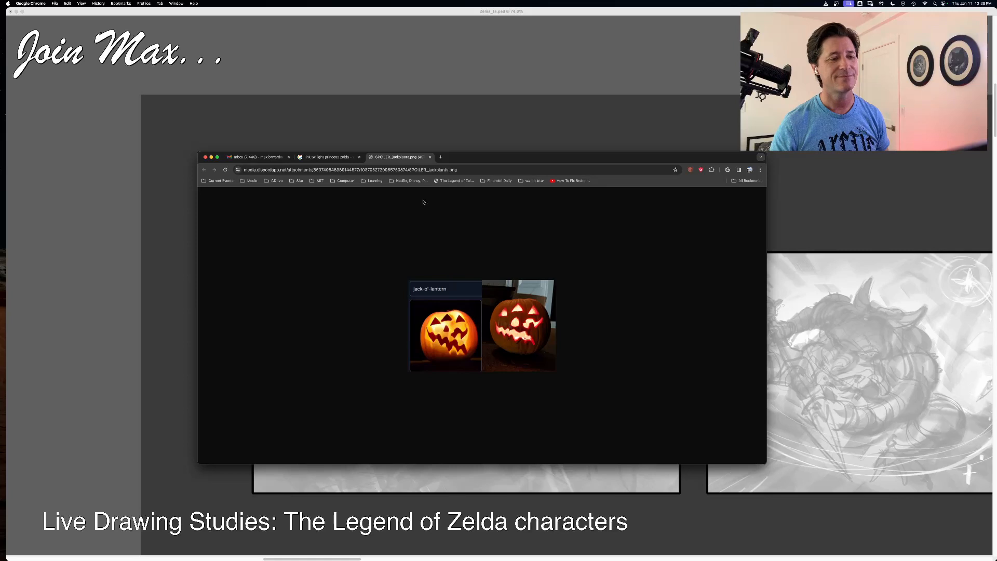
{"action": "left_click_drag", "start_coordinate": [458, 159], "coordinate": [456, 157]}
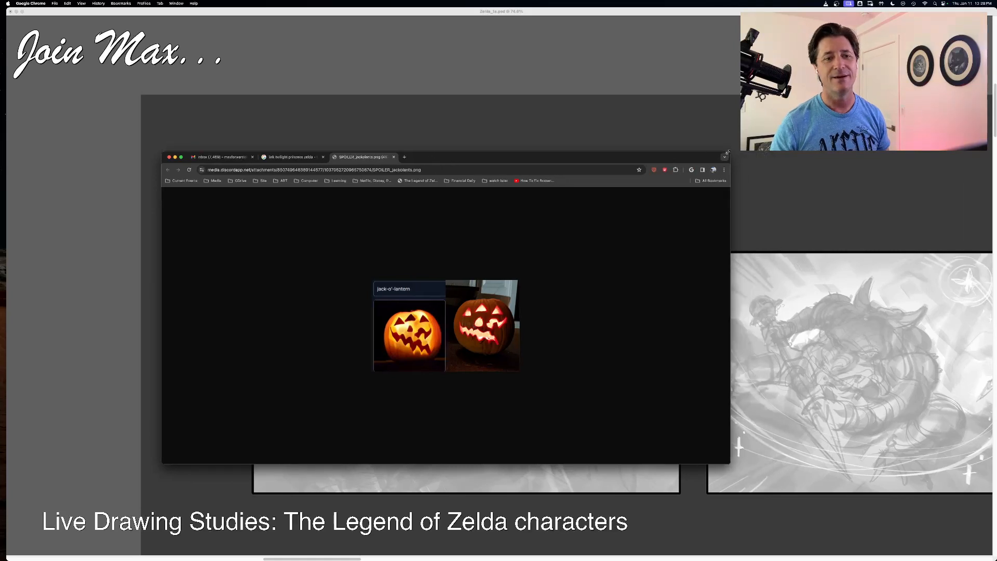
- Move the browser window off the canvas and return to Corel Painter with the serpent fight panel enlarged
{"action": "left_click_drag", "start_coordinate": [728, 152], "coordinate": [618, 0]}
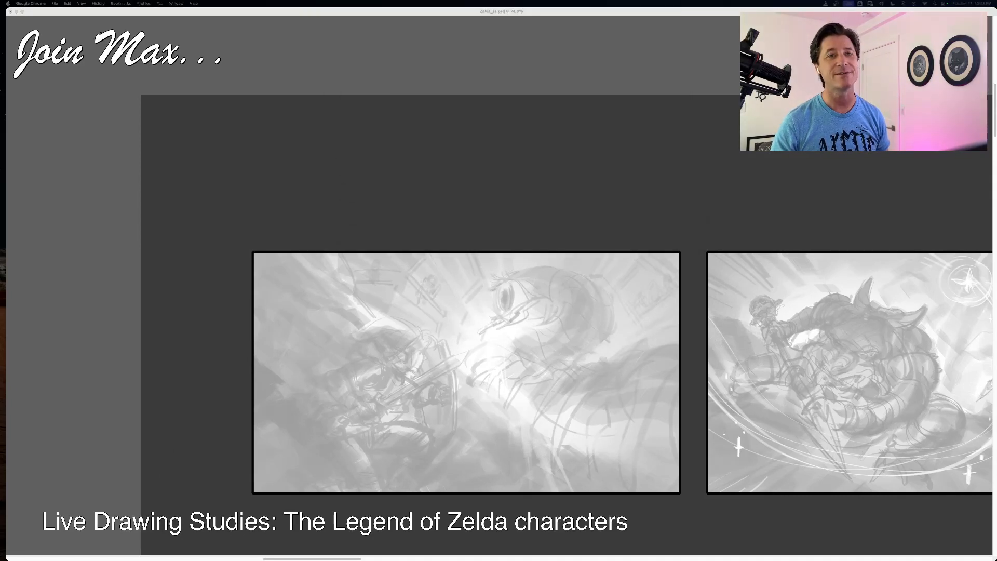
{"action": "left_click", "coordinate": [579, 317]}
{"action": "scroll", "coordinate": [579, 318], "scroll_direction": "up", "scroll_amount": 4}
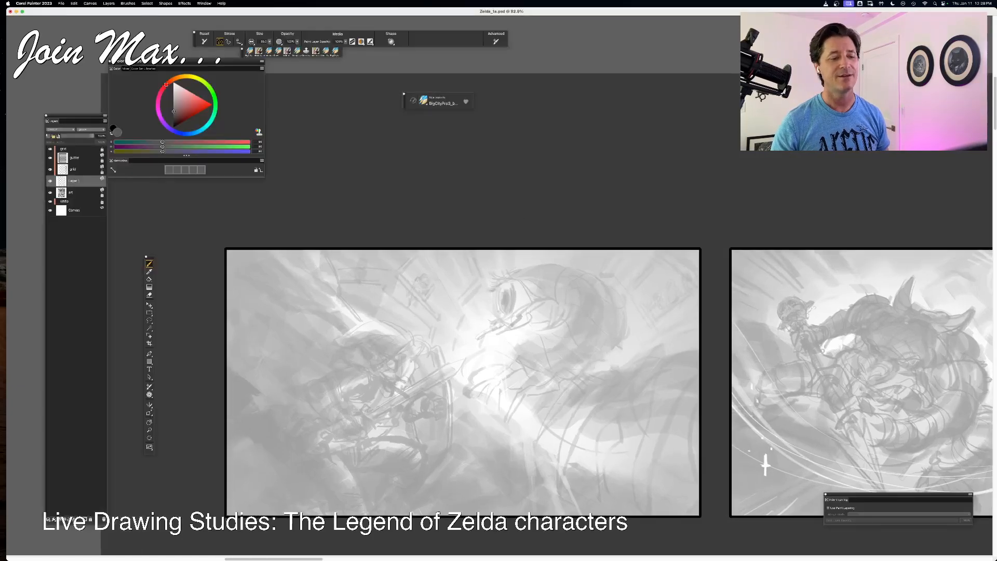
- Set the drawing colour to a slightly lighter mid grey and try loose test strokes beside the hero, then undo them
{"action": "left_click_drag", "start_coordinate": [447, 368], "coordinate": [460, 353]}
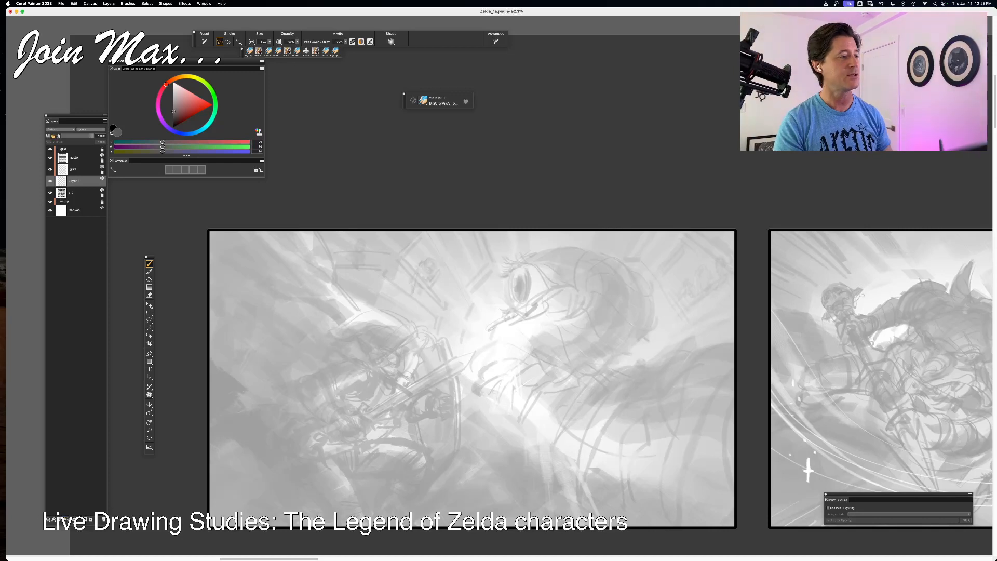
{"action": "left_click", "coordinate": [174, 109]}
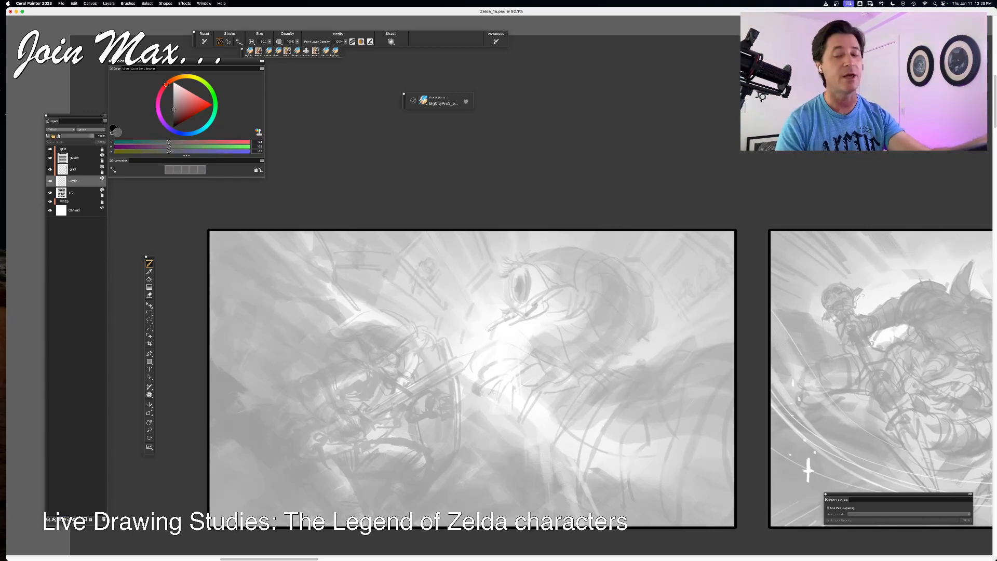
{"action": "left_click_drag", "start_coordinate": [298, 337], "coordinate": [349, 458]}
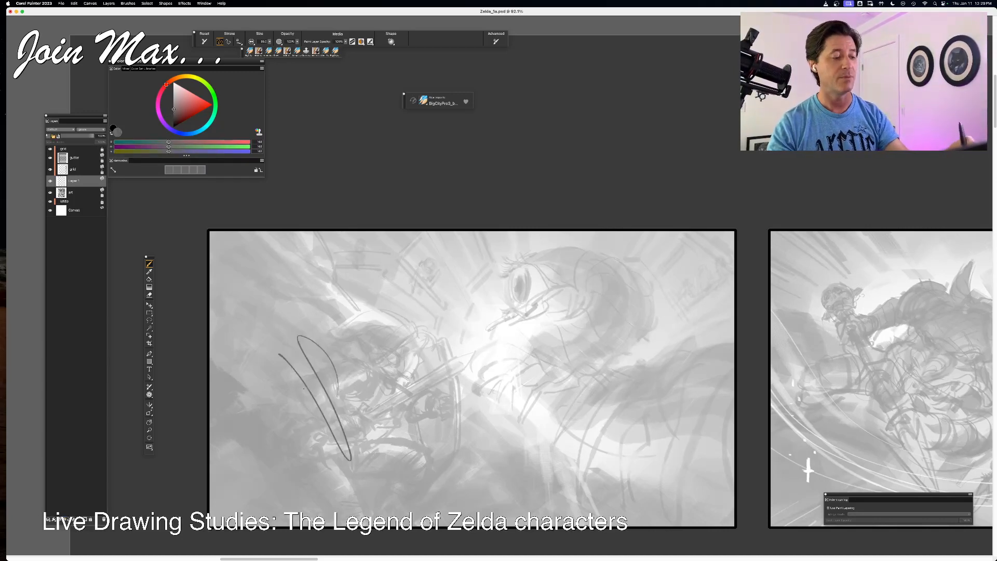
{"action": "left_click_drag", "start_coordinate": [270, 332], "coordinate": [293, 309]}
{"action": "key", "text": "super+z"}
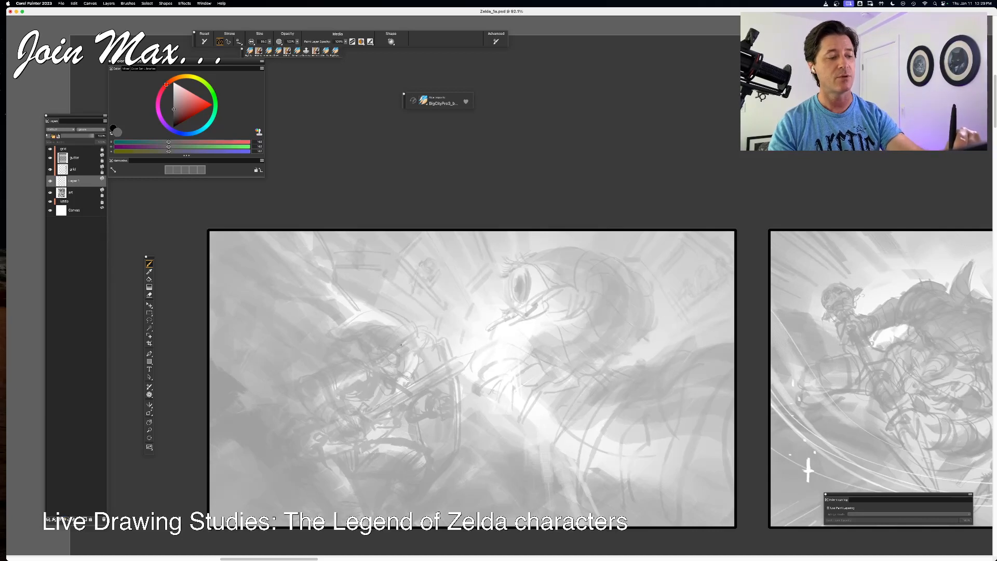
- Sketch the narrow lock of hair along the side of the hero's face in the serpent panel
{"action": "mouse_move", "coordinate": [401, 346]}
{"action": "left_mouse_down"}
{"action": "mouse_move", "coordinate": [395, 378]}
{"action": "mouse_move", "coordinate": [402, 345]}
{"action": "mouse_move", "coordinate": [398, 366]}
{"action": "left_mouse_up"}
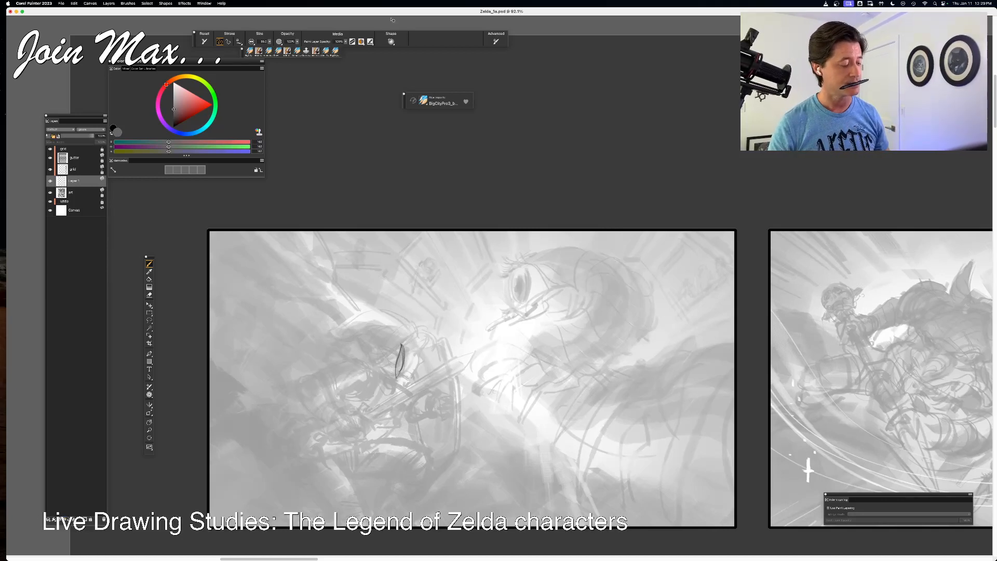
{"action": "key", "text": "super+shift+4"}
{"action": "left_click_drag", "start_coordinate": [90, 8], "coordinate": [563, 228]}
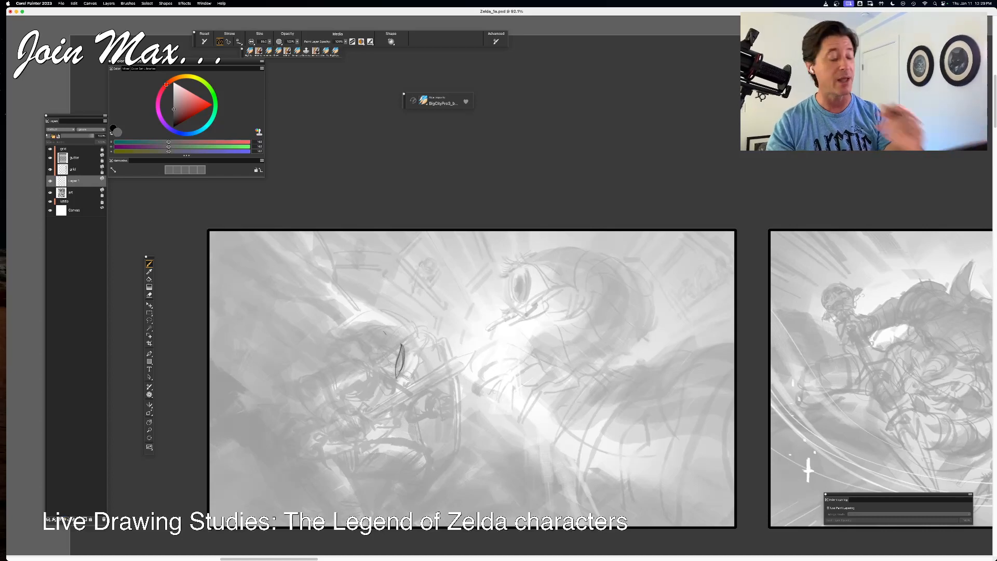
- Set the drawing layer's blend mode to Multiply and reposition the floating Paint Layering panel over the neighbouring thumbnail
{"action": "left_click", "coordinate": [72, 125]}
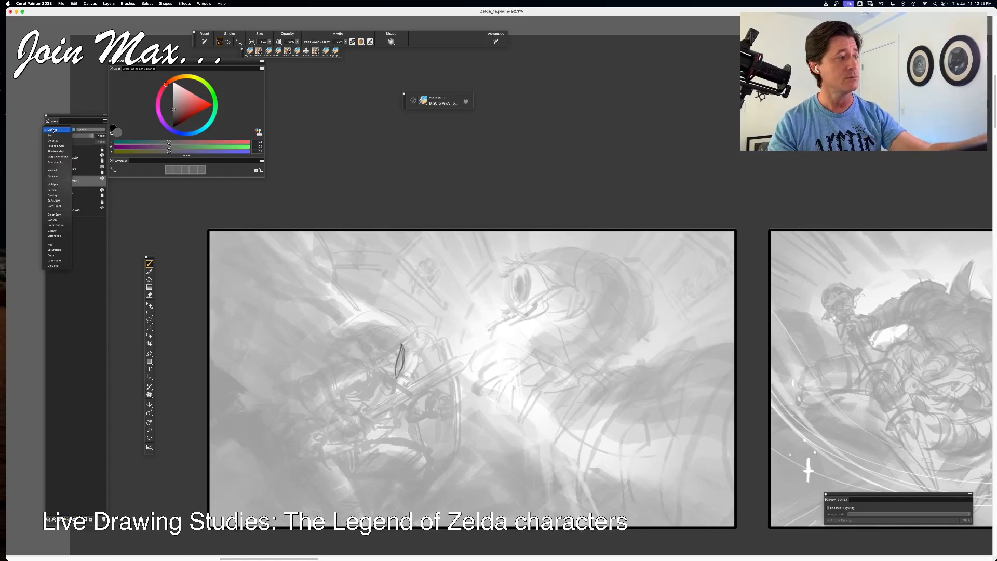
{"action": "left_click", "coordinate": [57, 188]}
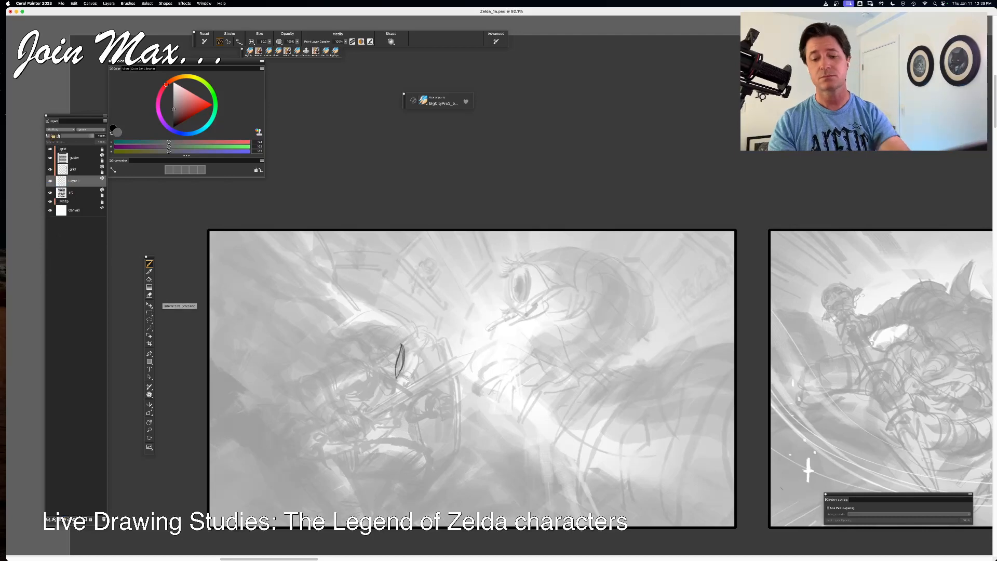
{"action": "left_click_drag", "start_coordinate": [844, 499], "coordinate": [819, 462]}
{"action": "left_click", "coordinate": [819, 473]}
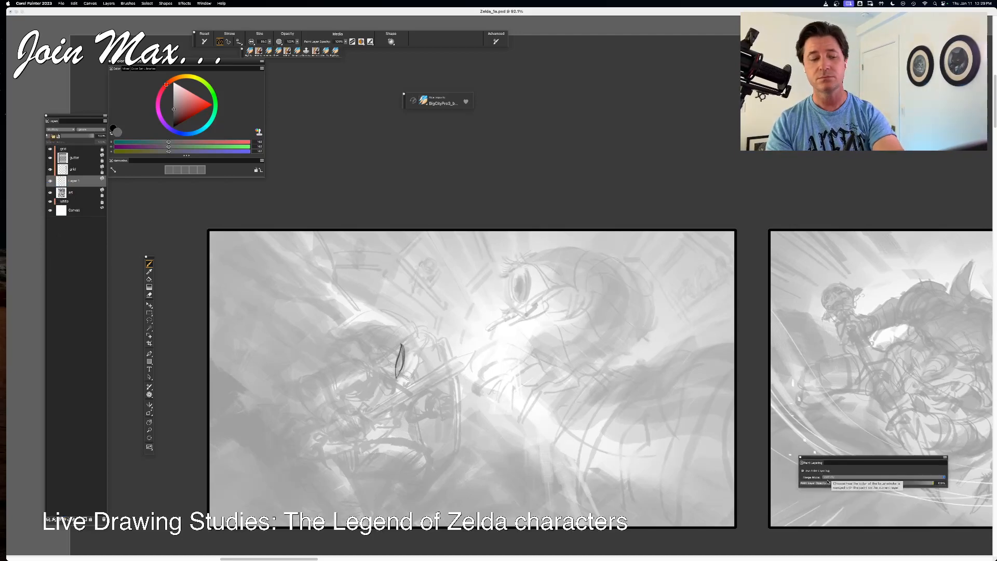
- Clean up the hero's side lock and draw the hairline curving above the brow
{"action": "left_click_drag", "start_coordinate": [408, 345], "coordinate": [388, 366]}
{"action": "key", "text": "super+z"}
{"action": "key", "text": "super+z"}
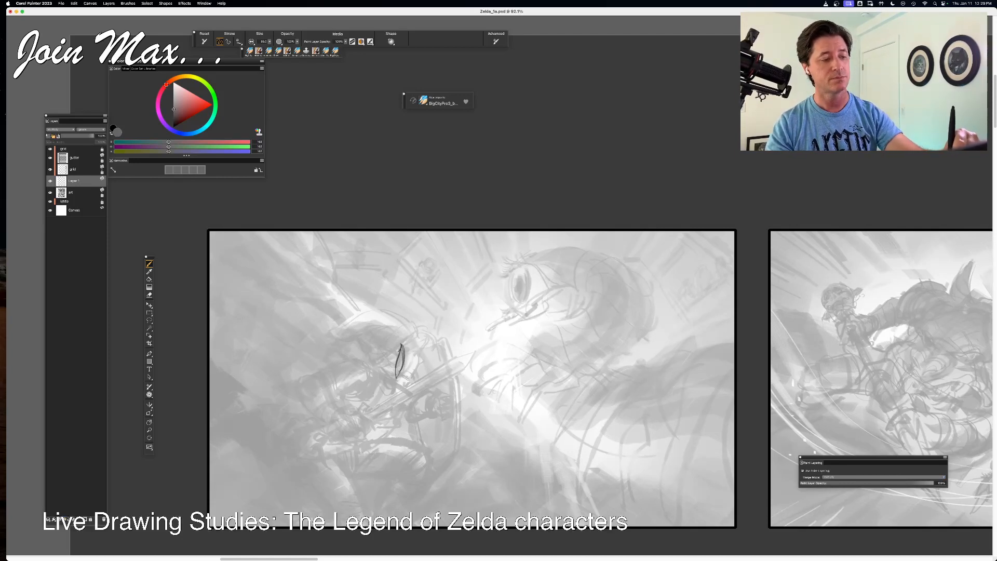
{"action": "key", "text": "n"}
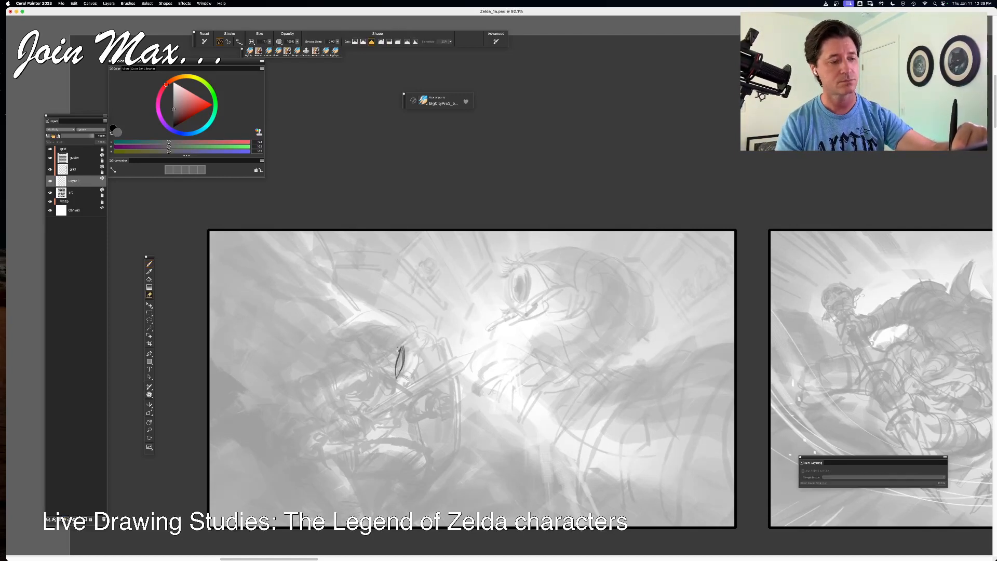
{"action": "key", "text": "b"}
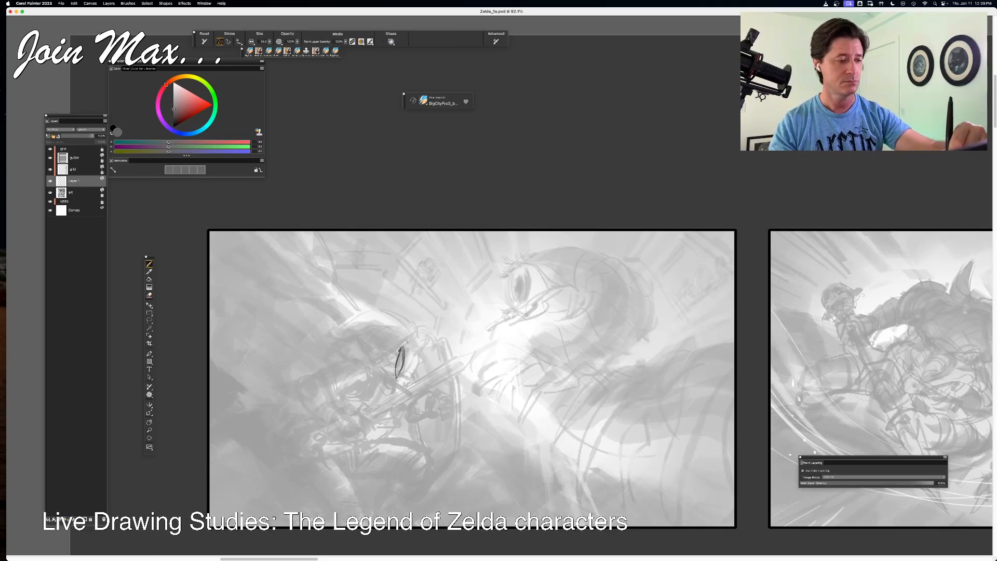
{"action": "left_click_drag", "start_coordinate": [416, 326], "coordinate": [407, 349]}
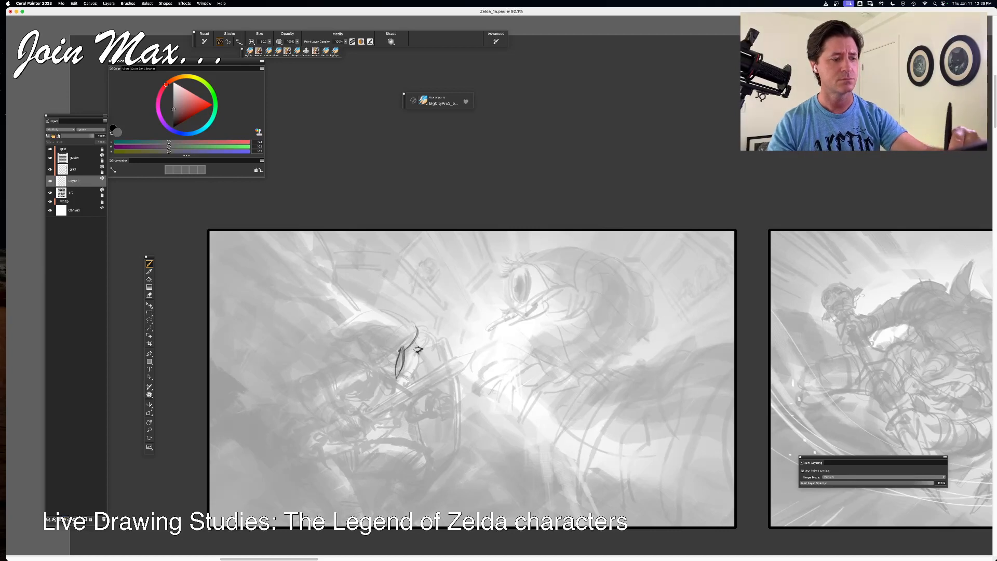
- Draw the front of the hero's face and the jawline, redoing the stroke below the brow
{"action": "left_click_drag", "start_coordinate": [419, 354], "coordinate": [416, 370]}
{"action": "key", "text": "super+z"}
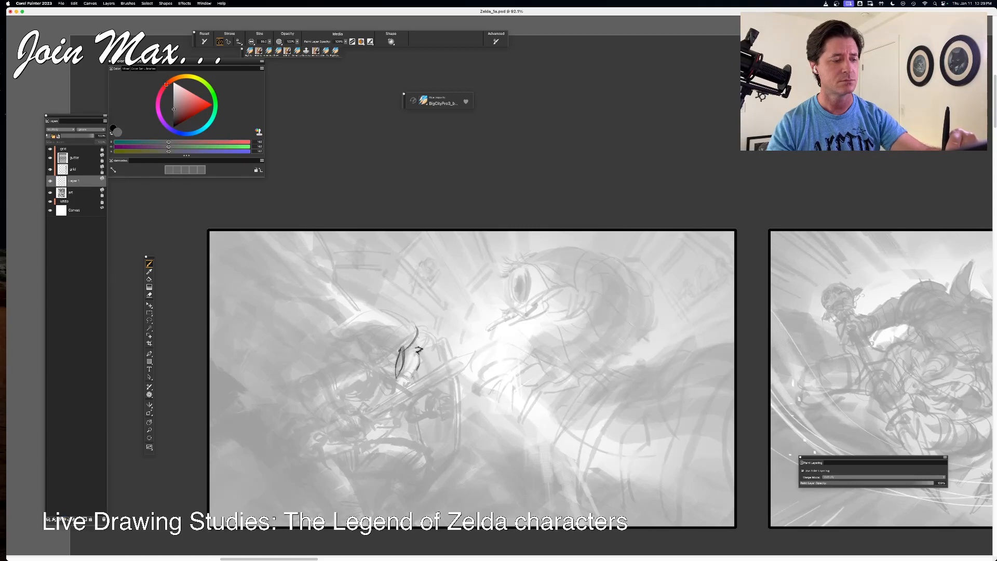
{"action": "left_click_drag", "start_coordinate": [419, 355], "coordinate": [414, 372]}
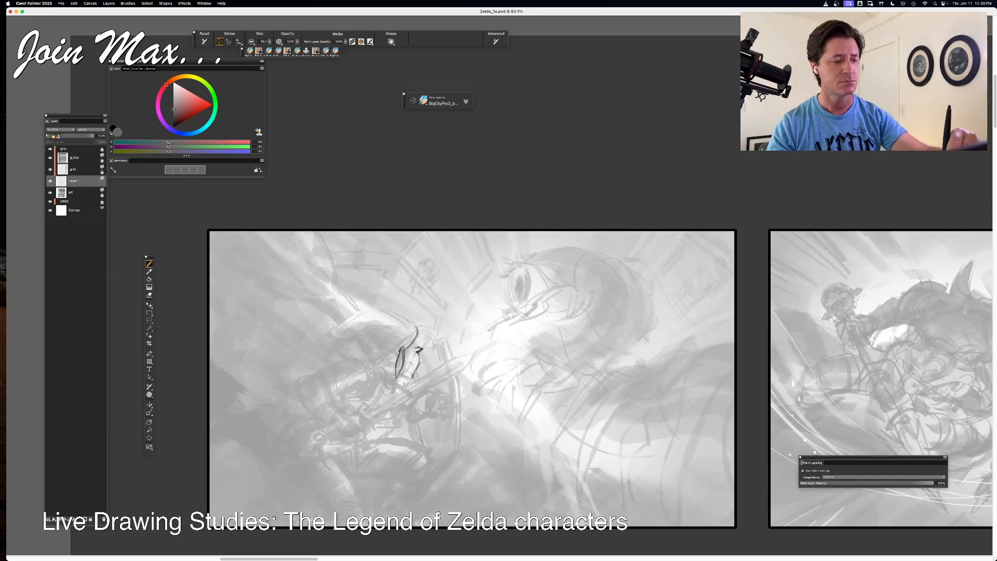
{"action": "left_click_drag", "start_coordinate": [397, 379], "coordinate": [412, 374]}
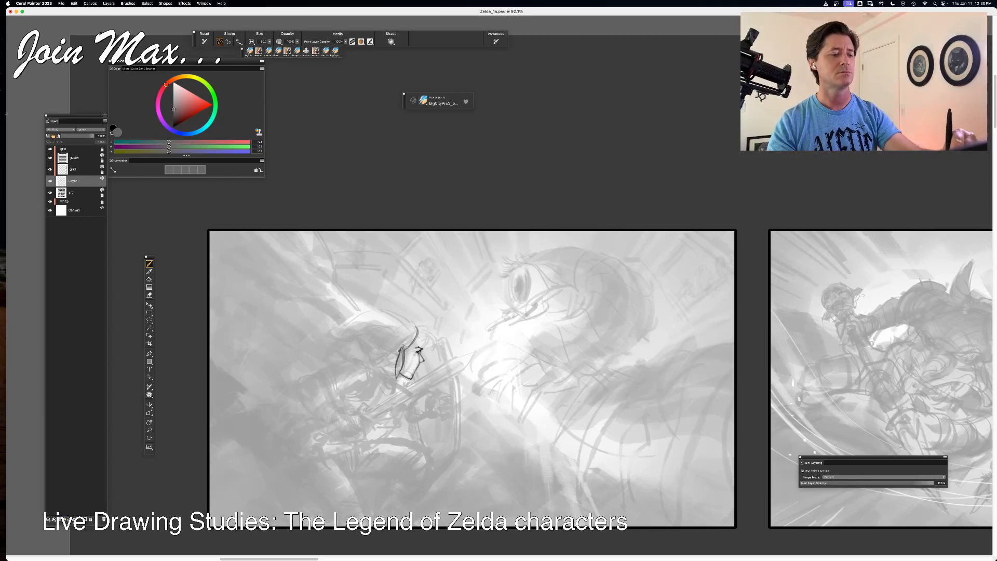
- Draw the hero's pointed ear, the fringe over the forehead and the front edge of the cap
{"action": "mouse_move", "coordinate": [409, 348]}
{"action": "left_mouse_down"}
{"action": "mouse_move", "coordinate": [400, 371]}
{"action": "mouse_move", "coordinate": [398, 349]}
{"action": "mouse_move", "coordinate": [395, 359]}
{"action": "left_mouse_up"}
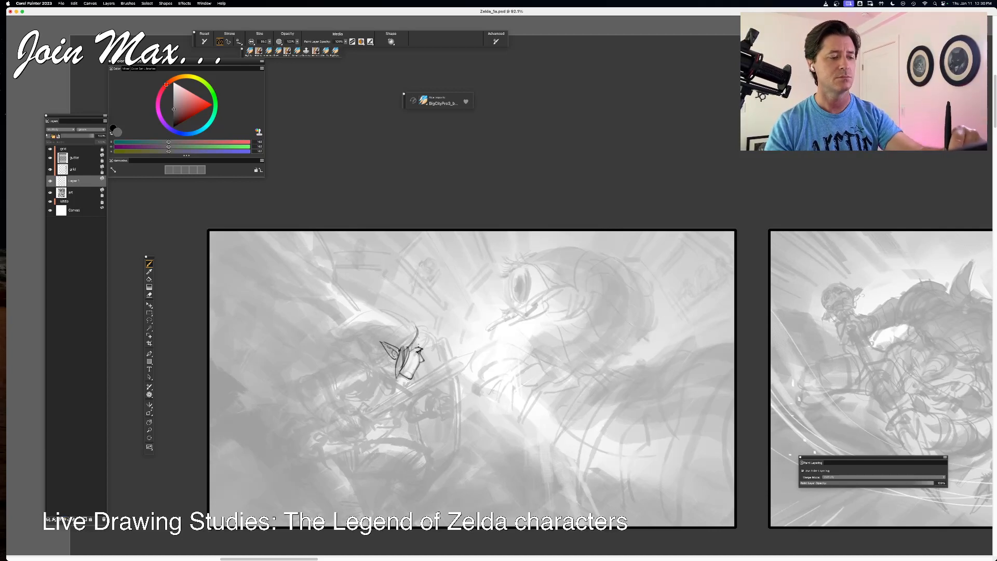
{"action": "mouse_move", "coordinate": [421, 333]}
{"action": "left_mouse_down"}
{"action": "mouse_move", "coordinate": [408, 351]}
{"action": "mouse_move", "coordinate": [419, 356]}
{"action": "mouse_move", "coordinate": [431, 352]}
{"action": "mouse_move", "coordinate": [427, 326]}
{"action": "left_mouse_up"}
{"action": "key", "text": "super+z"}
{"action": "key", "text": "super+z"}
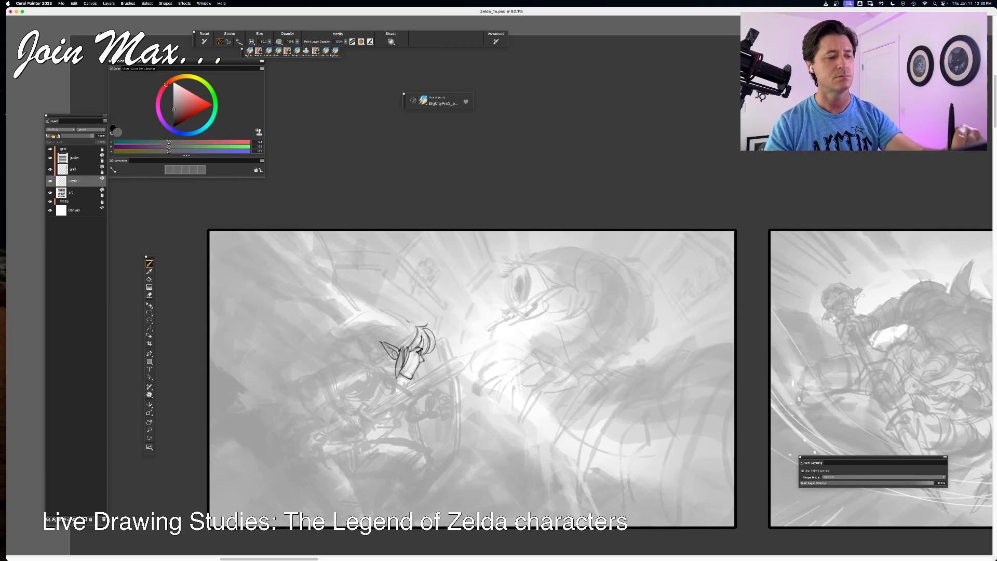
{"action": "left_click_drag", "start_coordinate": [409, 319], "coordinate": [398, 345]}
{"action": "key", "text": "super+z"}
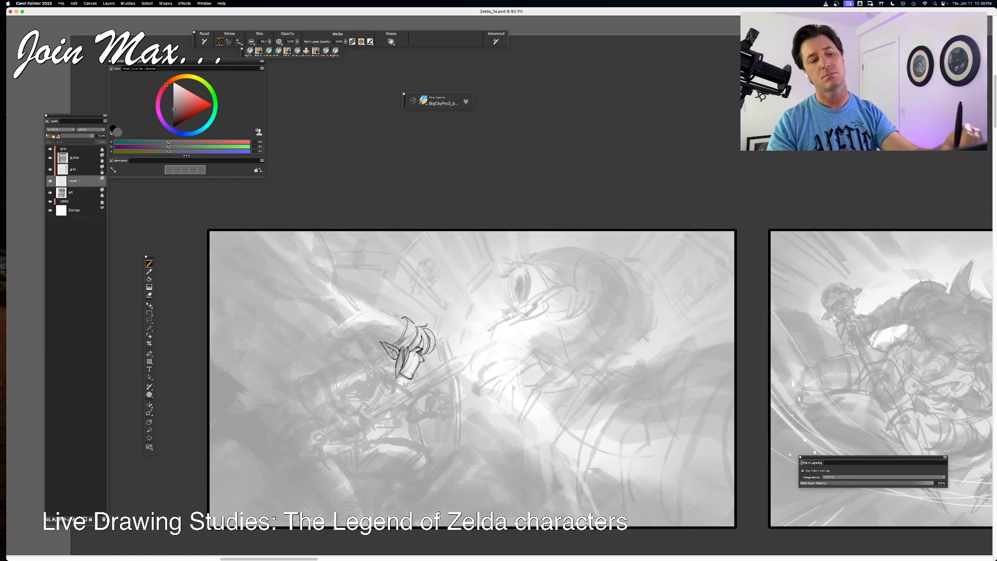
- Draw the hero's long pointed cap sweeping backwards and the tufts of hair behind the ear, undoing unwanted strokes
{"action": "mouse_move", "coordinate": [398, 313]}
{"action": "left_mouse_down"}
{"action": "mouse_move", "coordinate": [408, 324]}
{"action": "mouse_move", "coordinate": [385, 310]}
{"action": "mouse_move", "coordinate": [404, 322]}
{"action": "mouse_move", "coordinate": [348, 316]}
{"action": "mouse_move", "coordinate": [329, 332]}
{"action": "mouse_move", "coordinate": [369, 333]}
{"action": "mouse_move", "coordinate": [369, 356]}
{"action": "mouse_move", "coordinate": [391, 358]}
{"action": "left_mouse_up"}
{"action": "key", "text": "super+z"}
{"action": "key", "text": "super+z"}
{"action": "key", "text": "super+z"}
{"action": "key", "text": "super+z"}
{"action": "key", "text": "super+z"}
{"action": "key", "text": "super+z"}
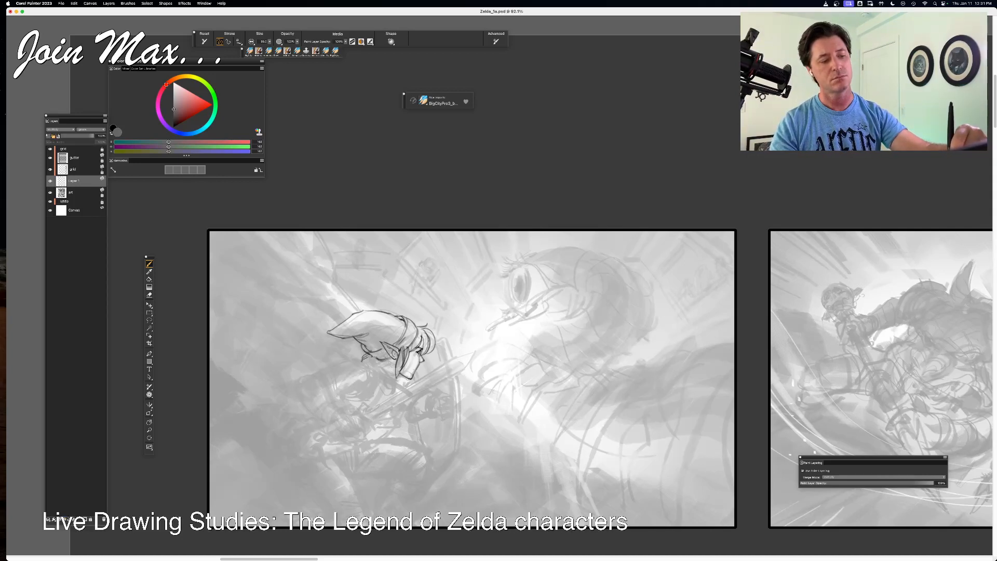
{"action": "mouse_move", "coordinate": [375, 366]}
{"action": "left_mouse_down"}
{"action": "mouse_move", "coordinate": [391, 360]}
{"action": "mouse_move", "coordinate": [383, 367]}
{"action": "left_mouse_up"}
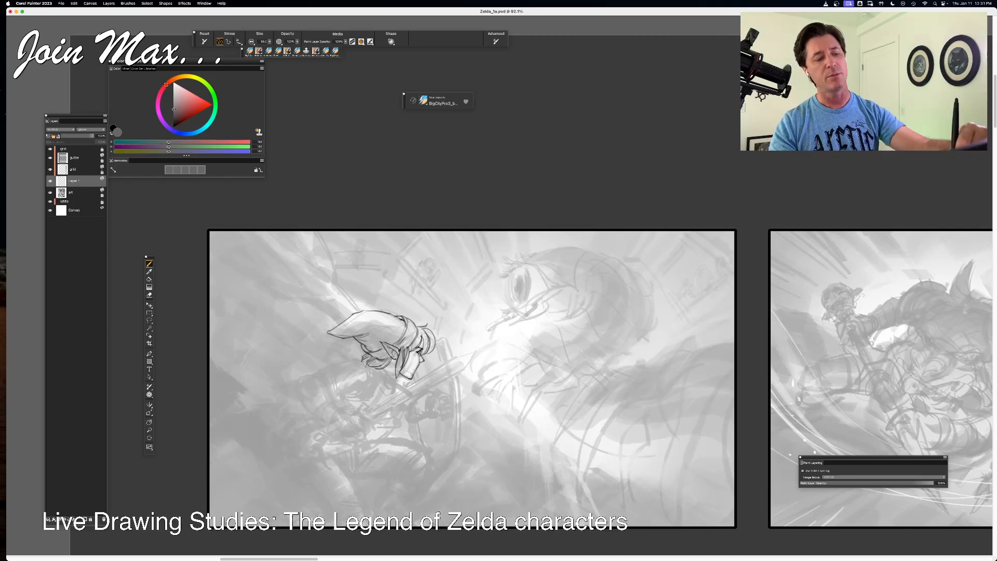
{"action": "left_click_drag", "start_coordinate": [370, 357], "coordinate": [358, 360]}
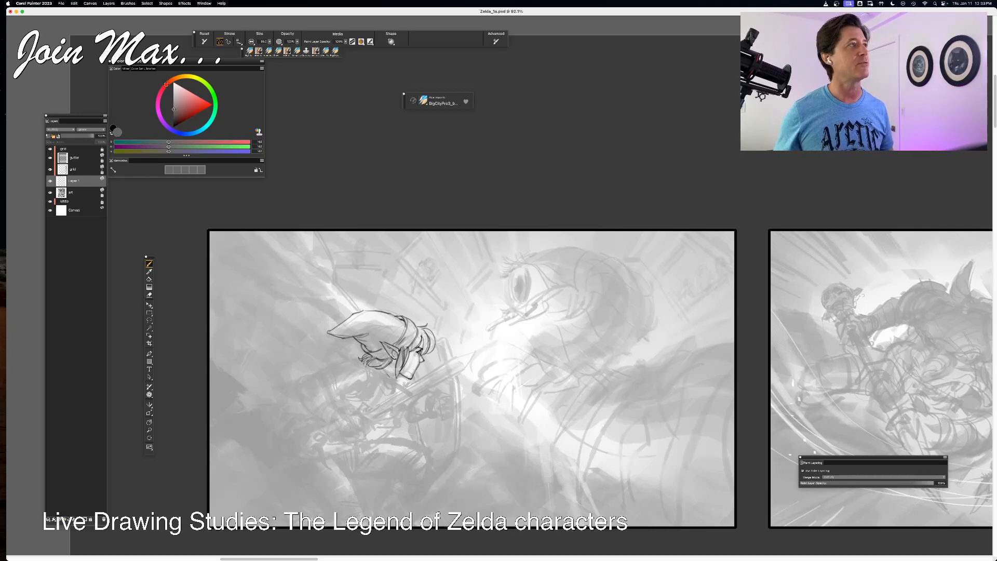
- Refine the hero's facial profile and sketch the chin and neck area, undoing unwanted strokes
{"action": "left_click_drag", "start_coordinate": [464, 392], "coordinate": [458, 391]}
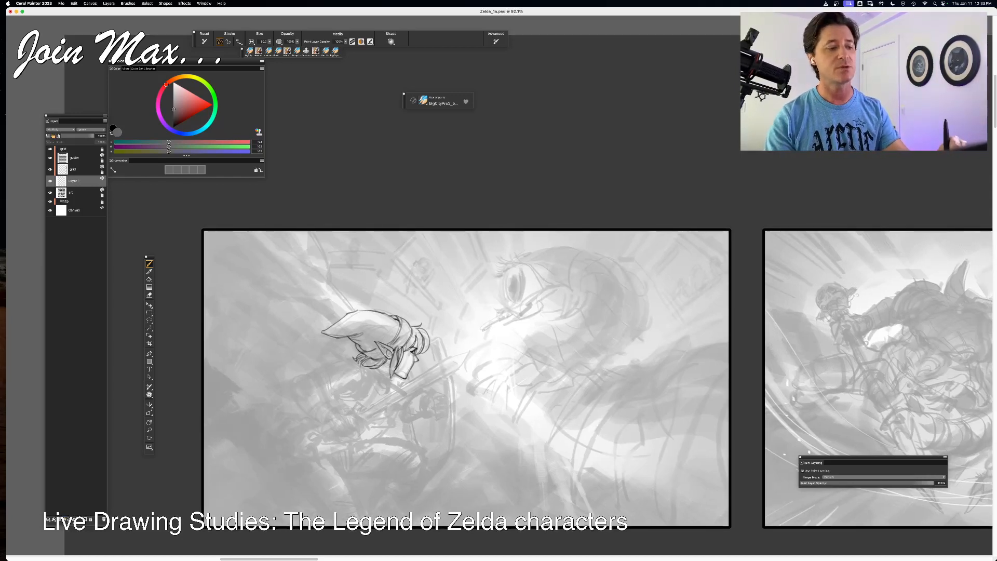
{"action": "left_click_drag", "start_coordinate": [388, 368], "coordinate": [392, 383]}
{"action": "key", "text": "super+z"}
{"action": "key", "text": "super+z"}
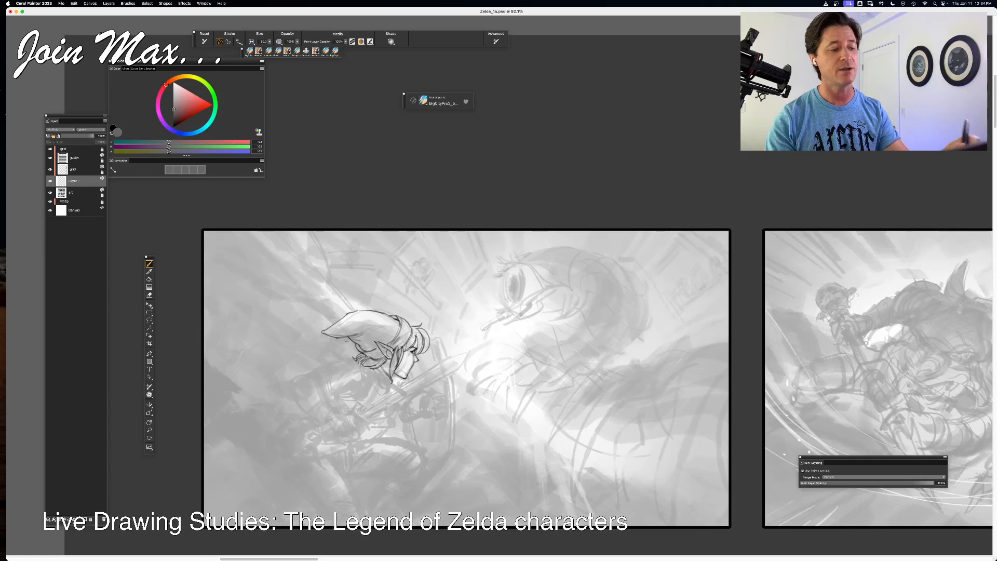
- Draw the collar folds below the hero's hair and the banded sleeve extending behind the head
{"action": "left_click_drag", "start_coordinate": [373, 368], "coordinate": [351, 395]}
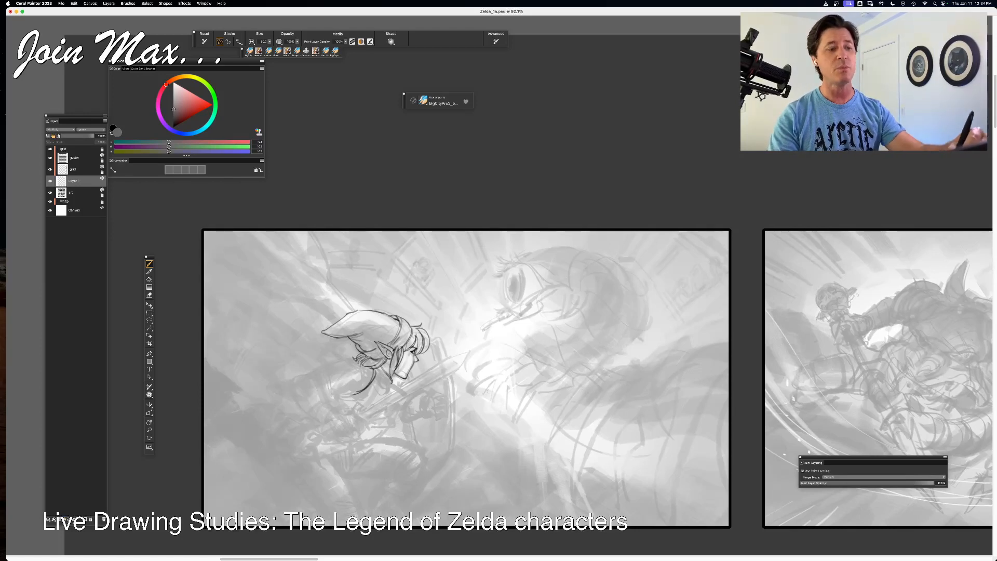
{"action": "key", "text": "super+z"}
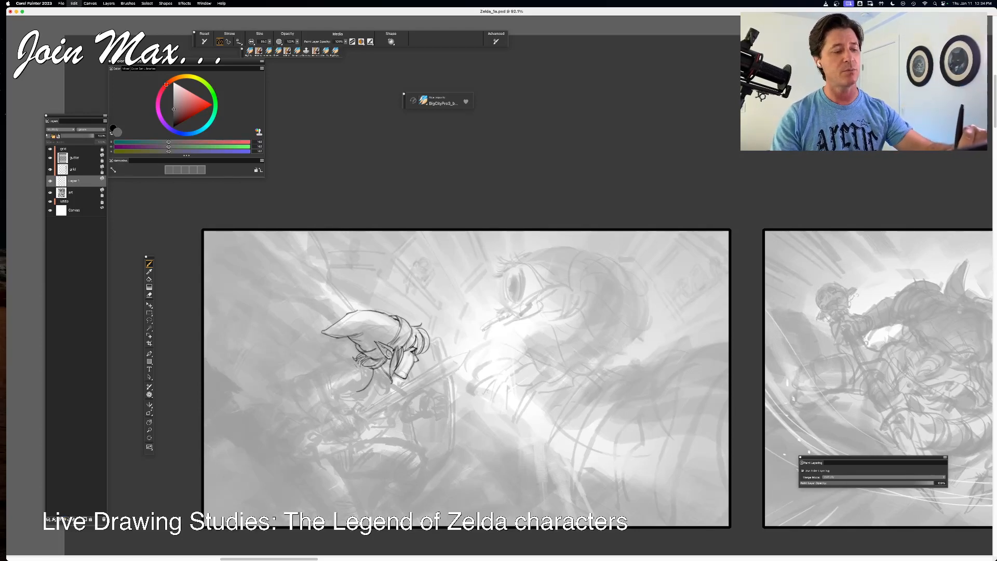
{"action": "mouse_move", "coordinate": [349, 358]}
{"action": "left_mouse_down"}
{"action": "mouse_move", "coordinate": [358, 365]}
{"action": "mouse_move", "coordinate": [352, 395]}
{"action": "mouse_move", "coordinate": [365, 383]}
{"action": "left_mouse_up"}
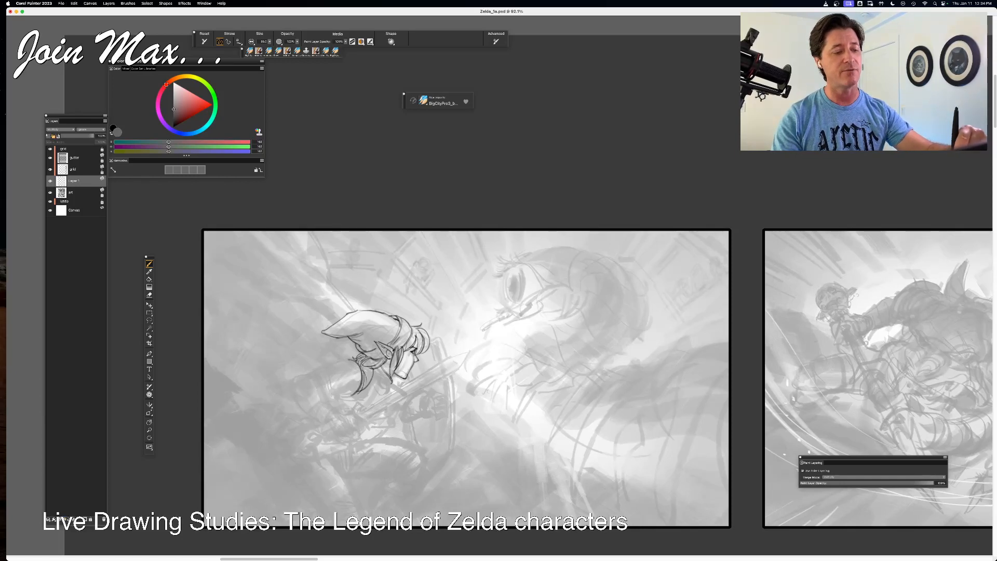
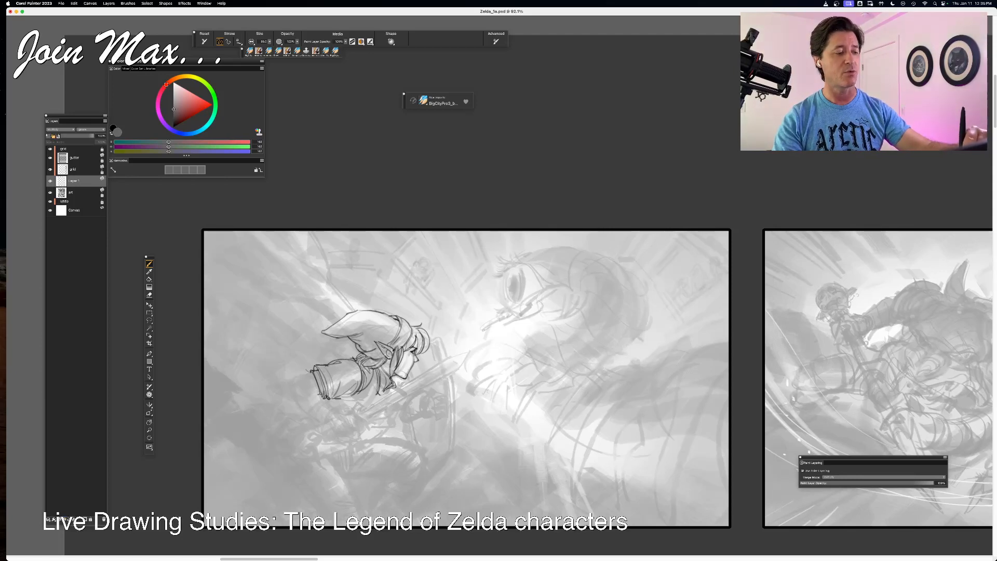
- Outline the hero's bent rear arm extending from the sleeve, reworking the elbow and inner contour strokes
{"action": "left_click_drag", "start_coordinate": [284, 385], "coordinate": [311, 370]}
{"action": "key", "text": "ctrl+z"}
{"action": "key", "text": "ctrl+z"}
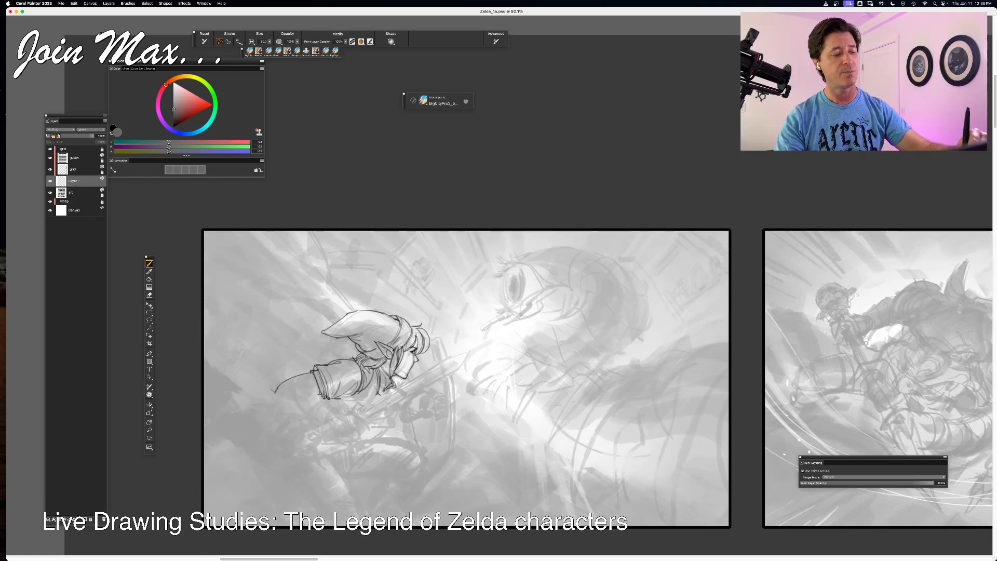
{"action": "mouse_move", "coordinate": [283, 385]}
{"action": "left_mouse_down"}
{"action": "mouse_move", "coordinate": [275, 399]}
{"action": "mouse_move", "coordinate": [286, 408]}
{"action": "mouse_move", "coordinate": [297, 410]}
{"action": "mouse_move", "coordinate": [305, 380]}
{"action": "mouse_move", "coordinate": [313, 392]}
{"action": "left_mouse_up"}
{"action": "key", "text": "ctrl+z"}
{"action": "left_click_drag", "start_coordinate": [304, 375], "coordinate": [313, 393]}
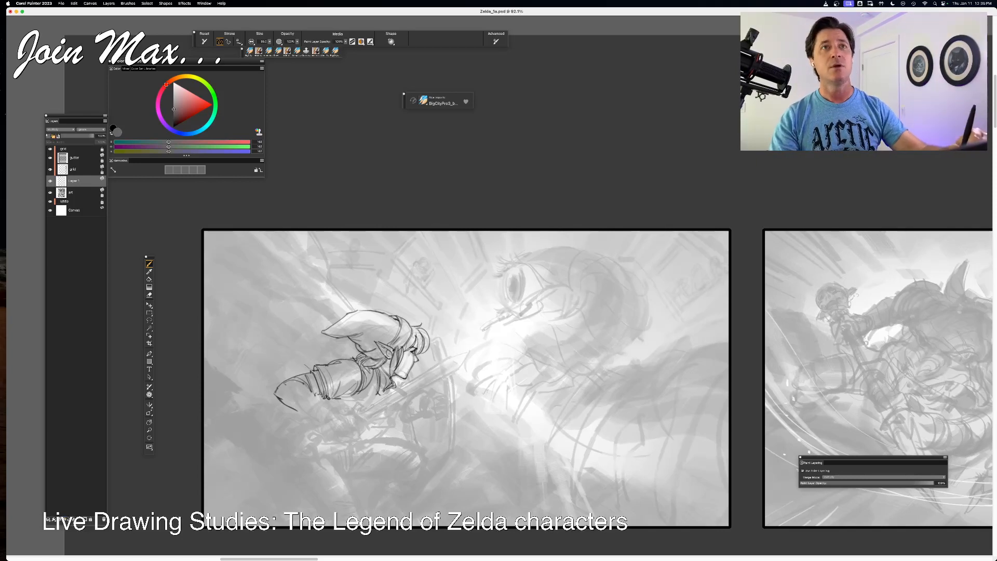
{"action": "key", "text": "super+z"}
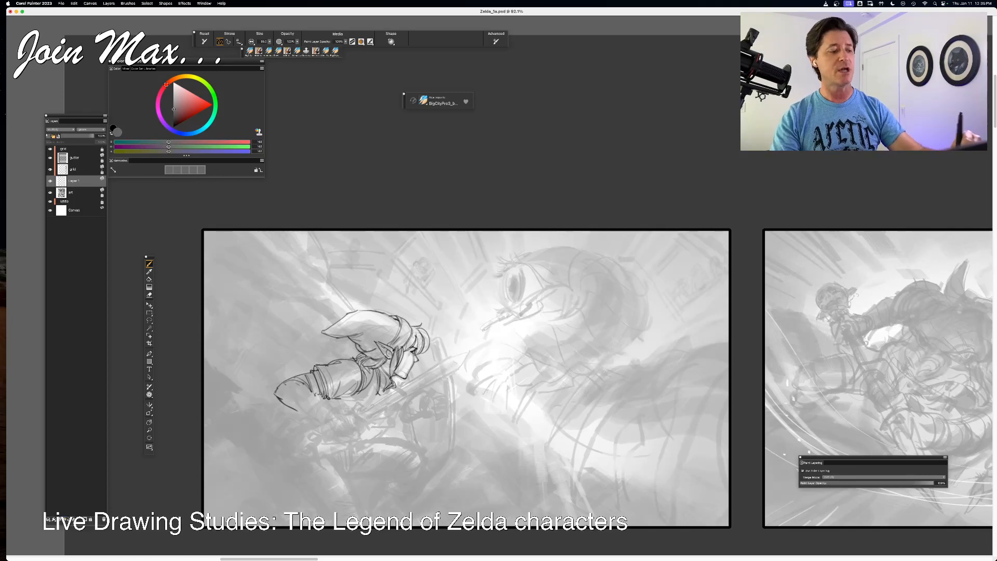
- Draw the lower part of the hero's rear arm with its inner contour and cuff lines
{"action": "left_click_drag", "start_coordinate": [314, 385], "coordinate": [299, 418]}
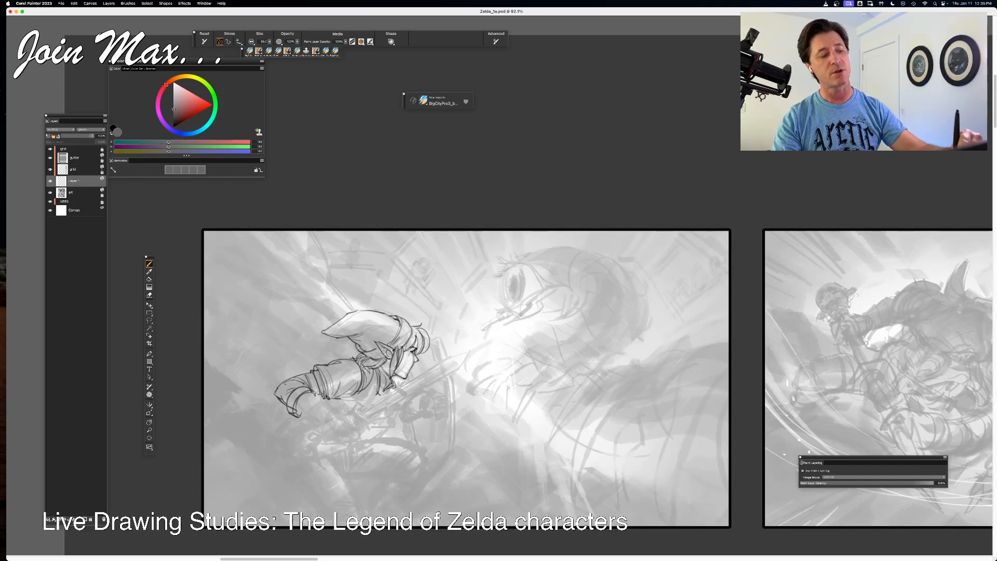
{"action": "left_click_drag", "start_coordinate": [312, 394], "coordinate": [300, 416]}
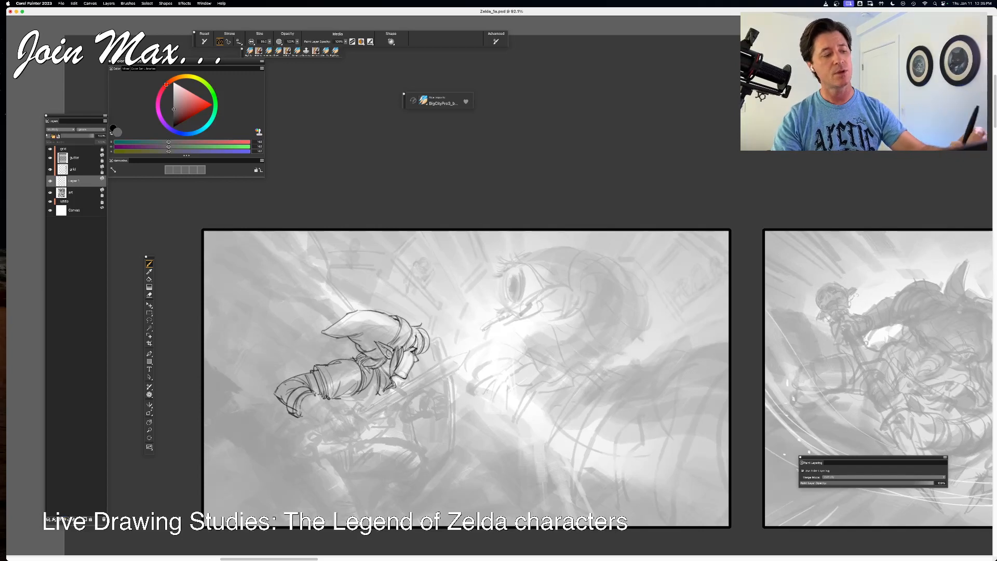
{"action": "key", "text": "n"}
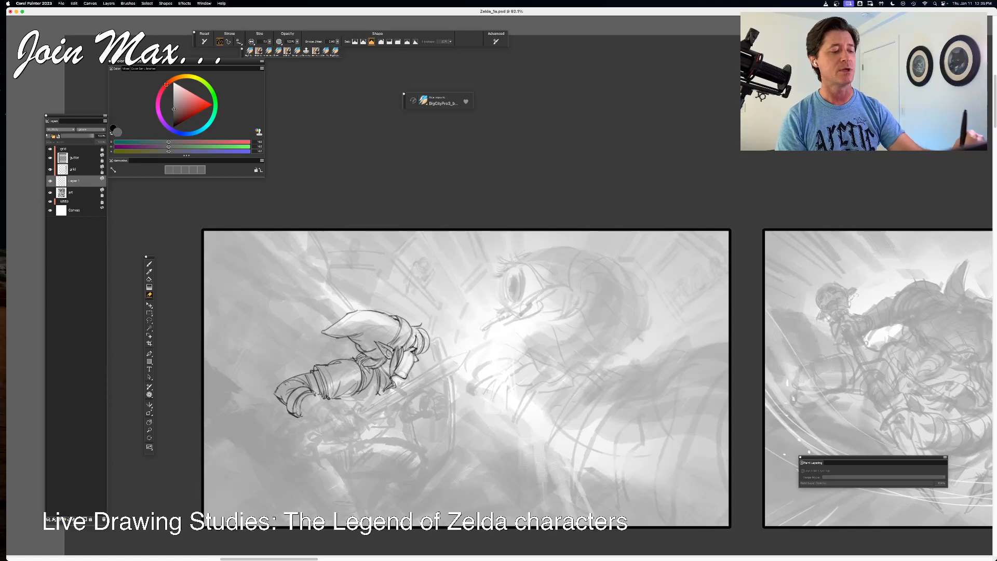
{"action": "key", "text": "b"}
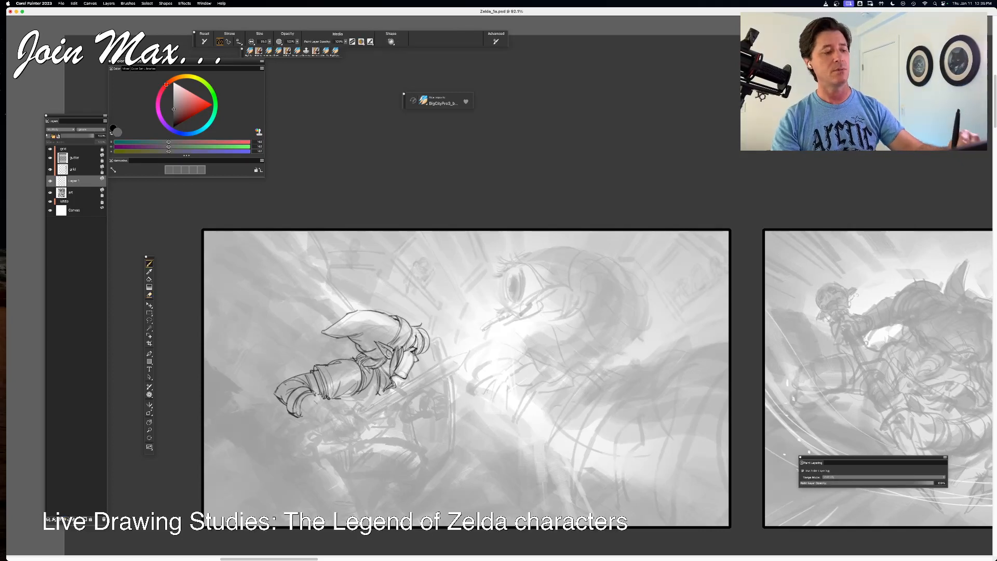
- Draw the curved cuff stroke of the hero's rear hand just ahead of the bent forearm
{"action": "left_click_drag", "start_coordinate": [332, 410], "coordinate": [320, 424]}
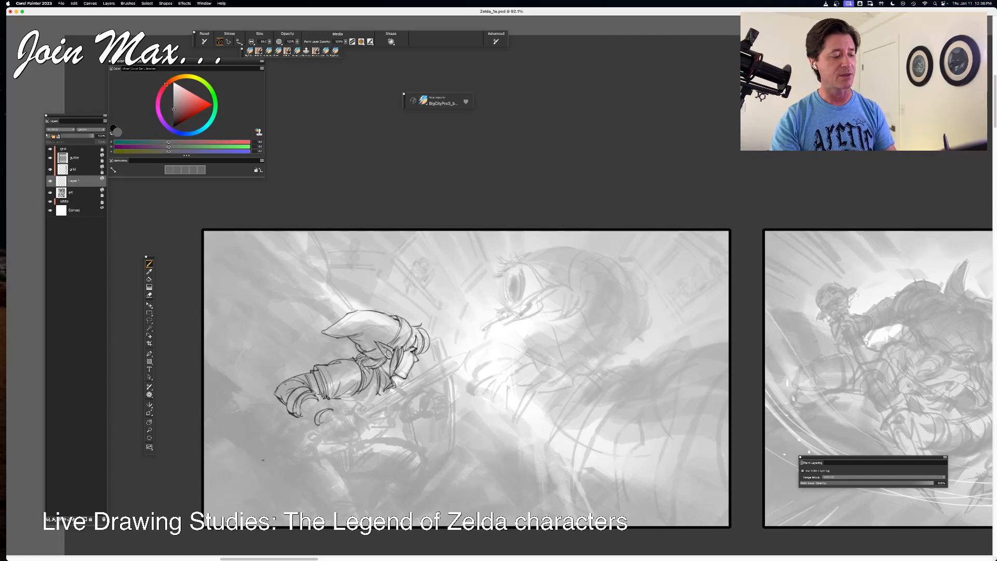
{"action": "left_click_drag", "start_coordinate": [262, 460], "coordinate": [286, 494]}
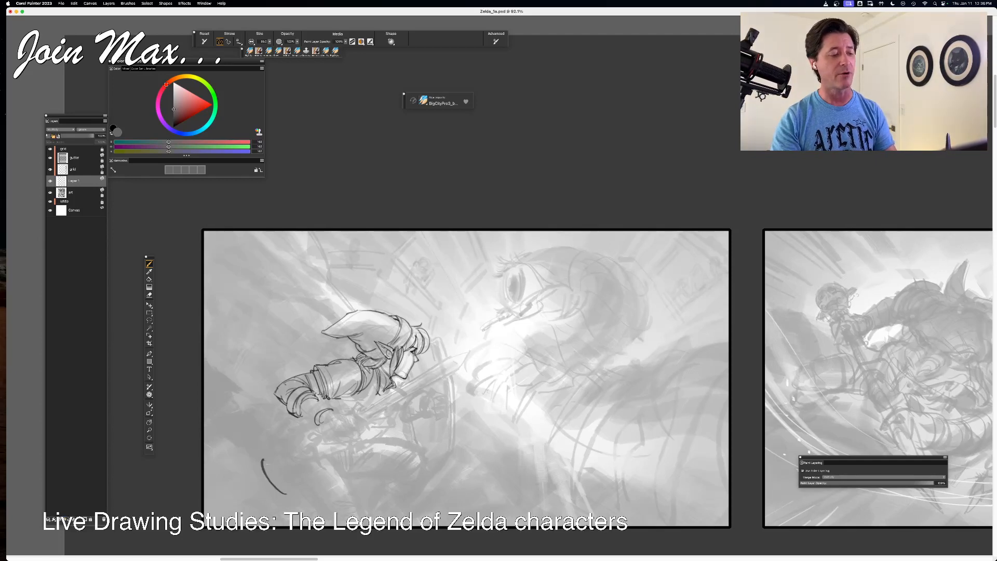
{"action": "key", "text": "super+z"}
{"action": "left_click_drag", "start_coordinate": [272, 447], "coordinate": [298, 488]}
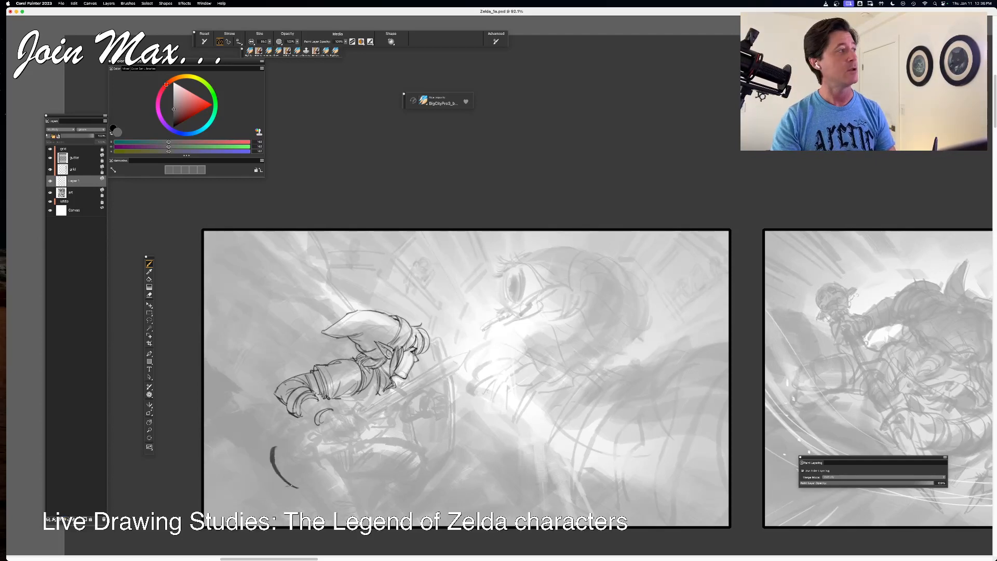
{"action": "key", "text": "super+z"}
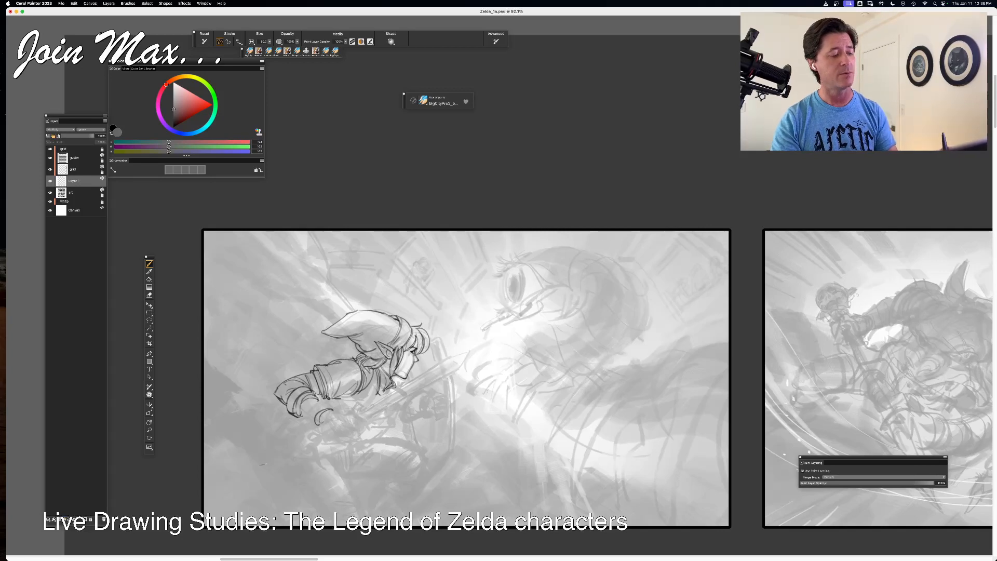
{"action": "left_click_drag", "start_coordinate": [260, 457], "coordinate": [316, 517]}
{"action": "left_click_drag", "start_coordinate": [318, 463], "coordinate": [364, 516]}
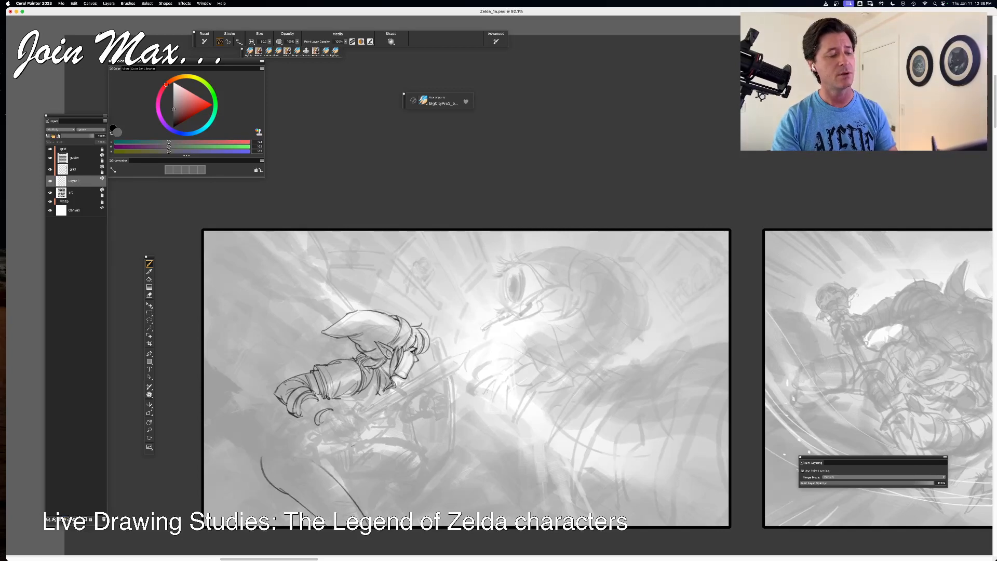
{"action": "left_click_drag", "start_coordinate": [345, 439], "coordinate": [416, 450]}
{"action": "key", "text": "super+z"}
{"action": "key", "text": "super+z"}
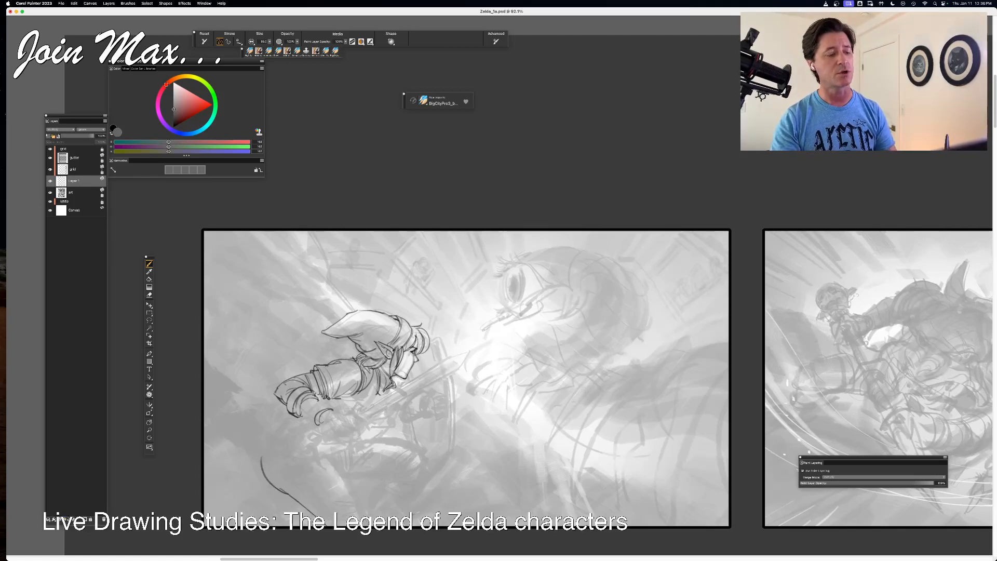
{"action": "key", "text": "super+z"}
{"action": "key", "text": "super+z"}
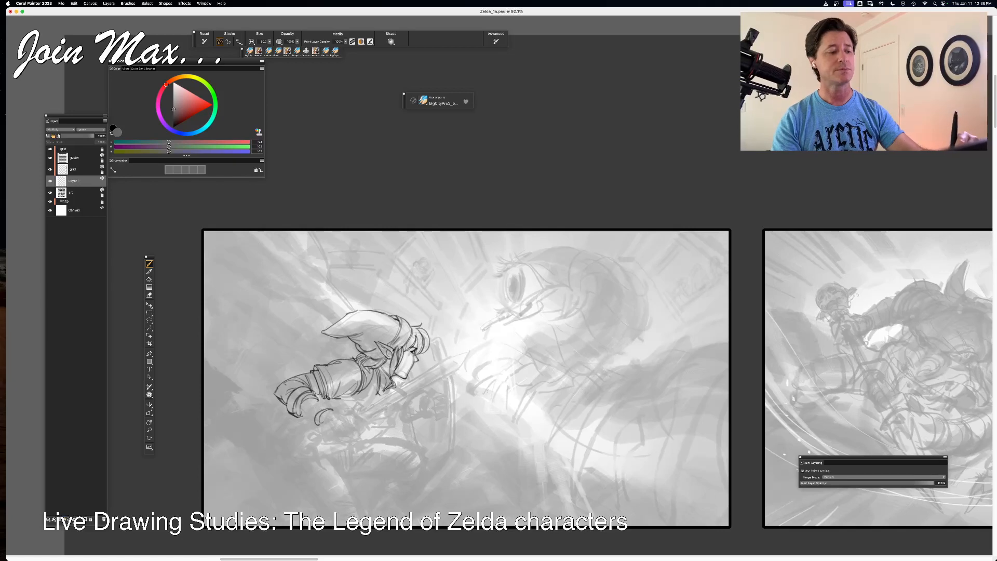
{"action": "left_click_drag", "start_coordinate": [339, 416], "coordinate": [323, 425]}
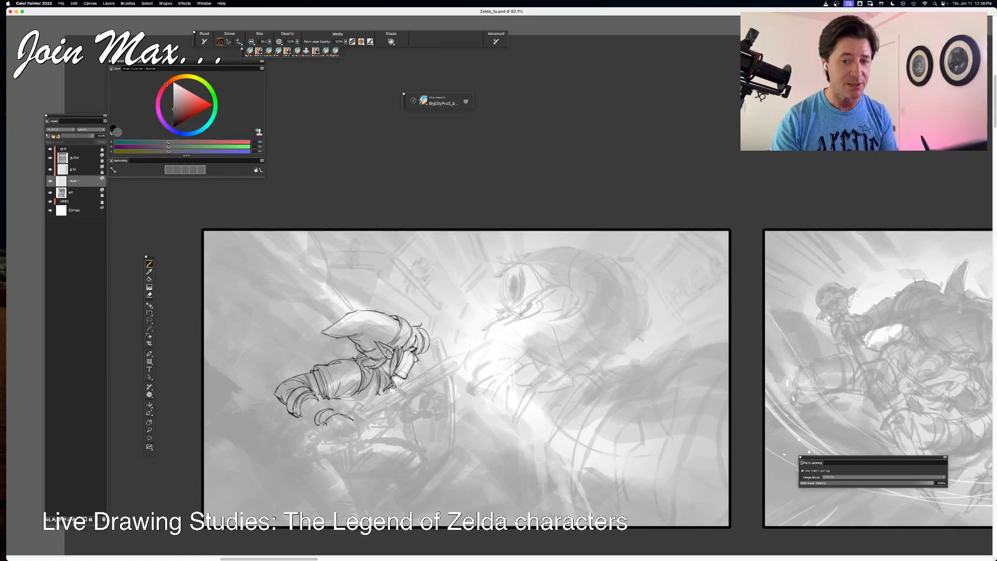
{"action": "key", "text": "super+minus"}
{"action": "left_click_drag", "start_coordinate": [431, 492], "coordinate": [247, 487]}
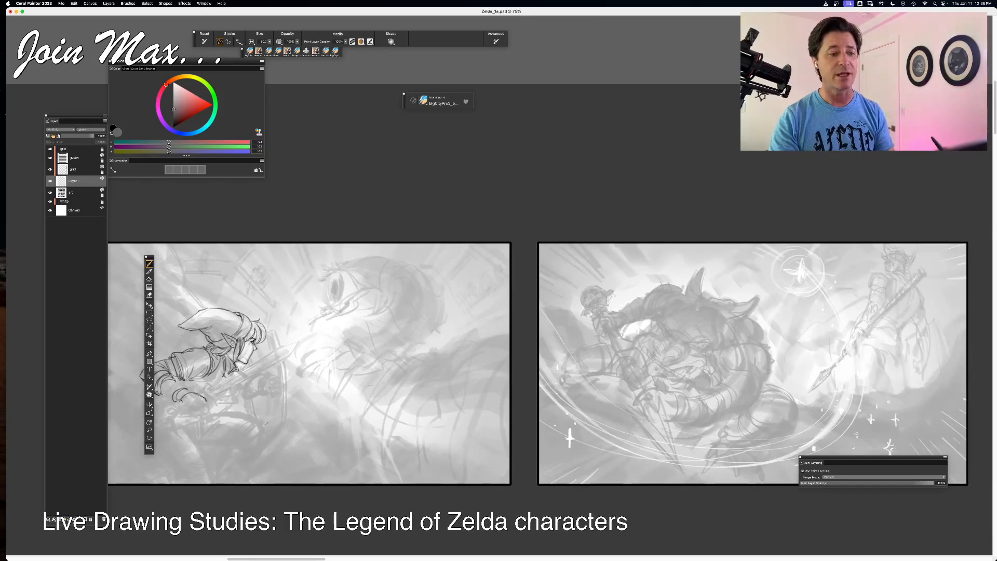
{"action": "left_click_drag", "start_coordinate": [601, 453], "coordinate": [648, 459]}
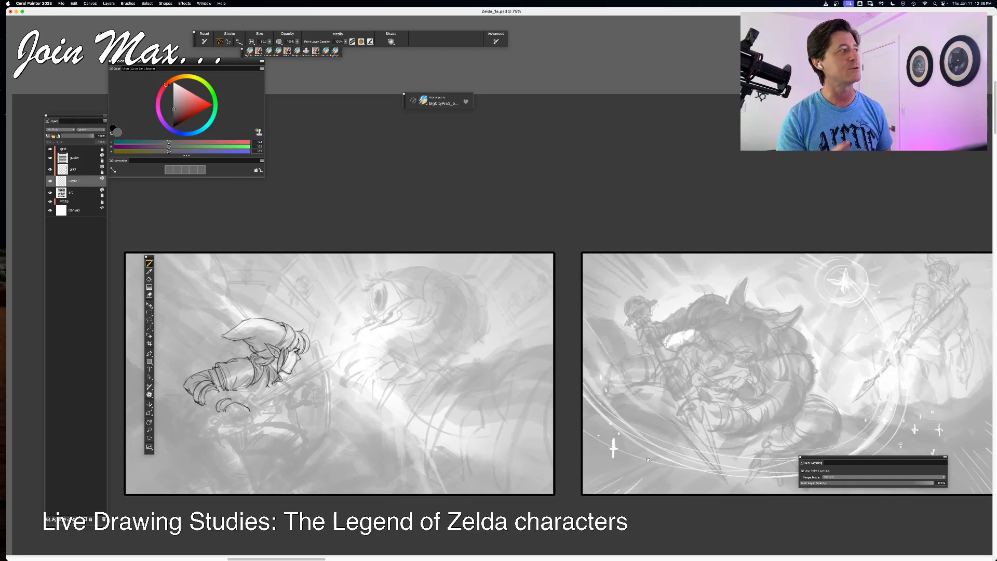
{"action": "key", "text": "super+equal"}
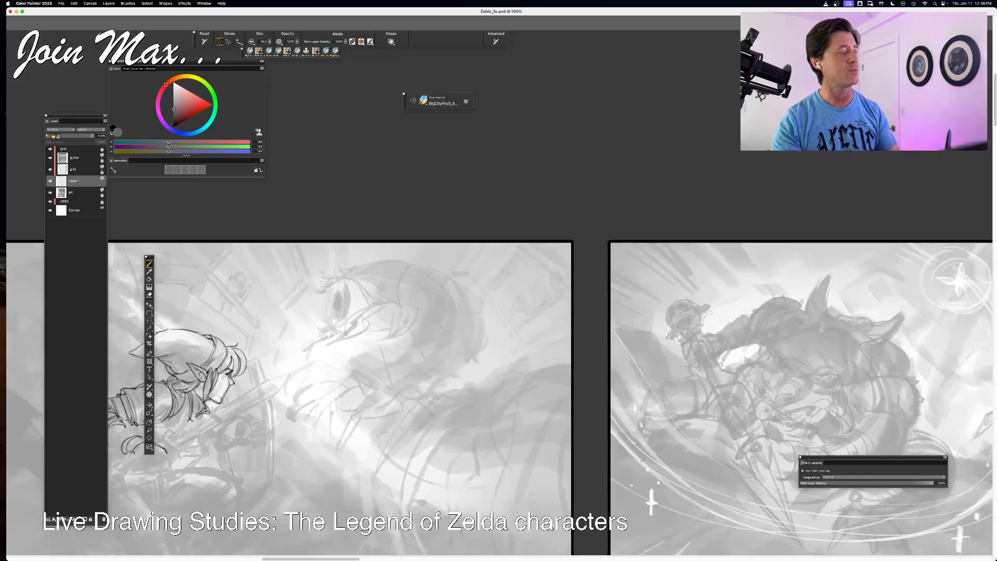
{"action": "key", "text": "super+minus"}
{"action": "left_click_drag", "start_coordinate": [152, 497], "coordinate": [229, 489]}
{"action": "key", "text": "super+equal"}
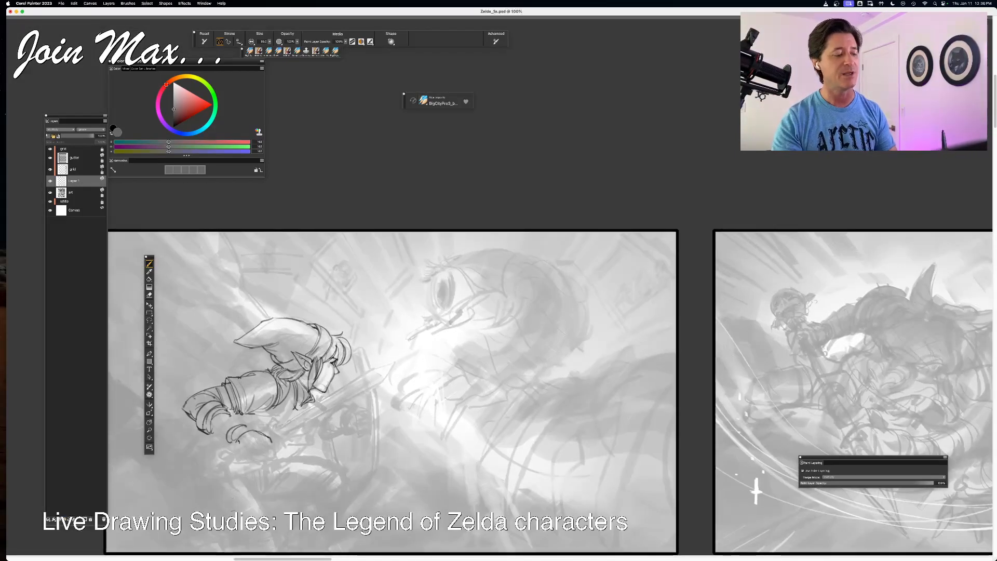
{"action": "key", "text": "super+z"}
{"action": "key", "text": "super+z"}
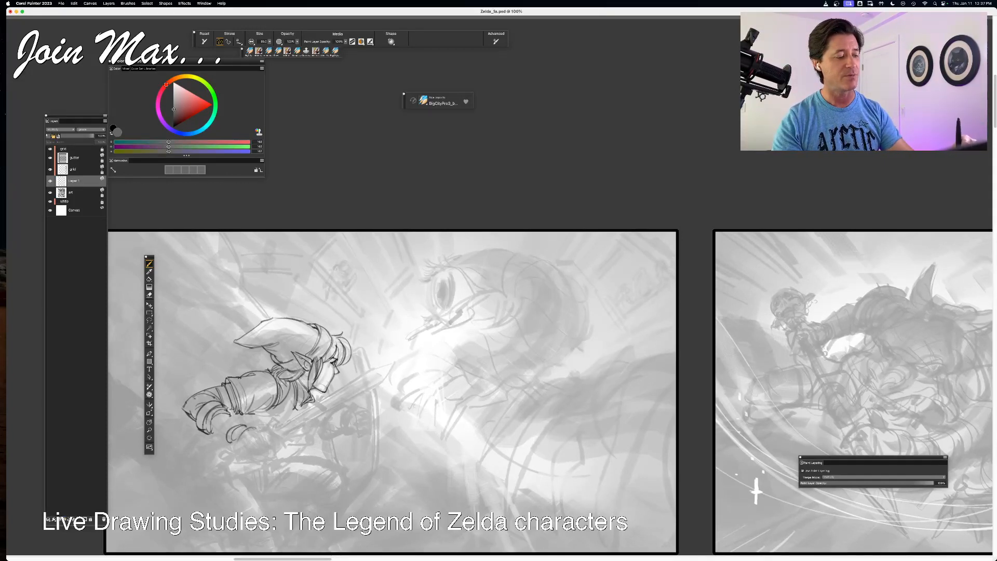
- Draw the hero's clenched fist beyond the wrist cuff, adding the folded fingers and darker knuckle accents
{"action": "key", "text": "super+z"}
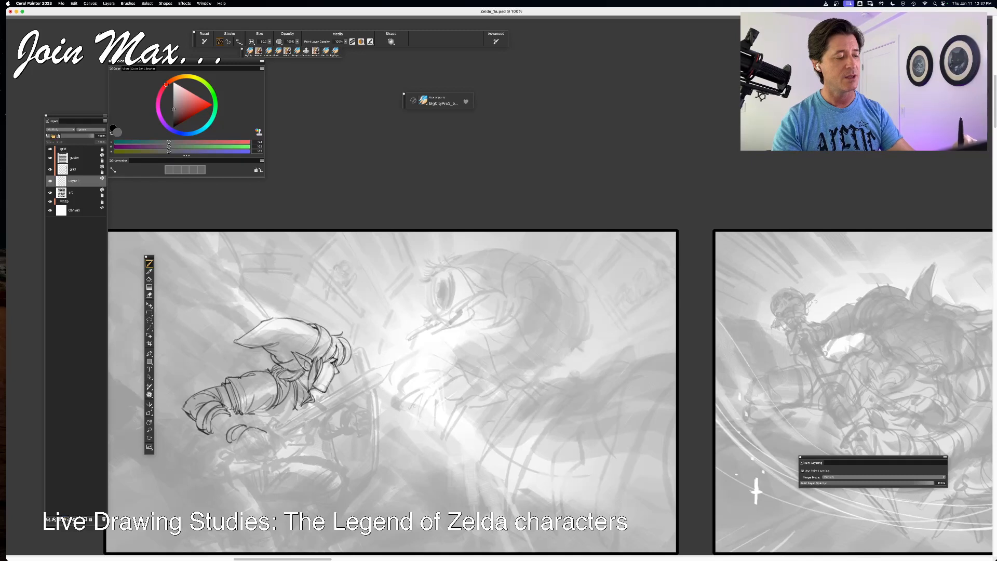
{"action": "mouse_move", "coordinate": [267, 434]}
{"action": "left_mouse_down"}
{"action": "mouse_move", "coordinate": [271, 445]}
{"action": "mouse_move", "coordinate": [254, 439]}
{"action": "mouse_move", "coordinate": [258, 453]}
{"action": "mouse_move", "coordinate": [247, 453]}
{"action": "left_mouse_up"}
{"action": "key", "text": "super+z"}
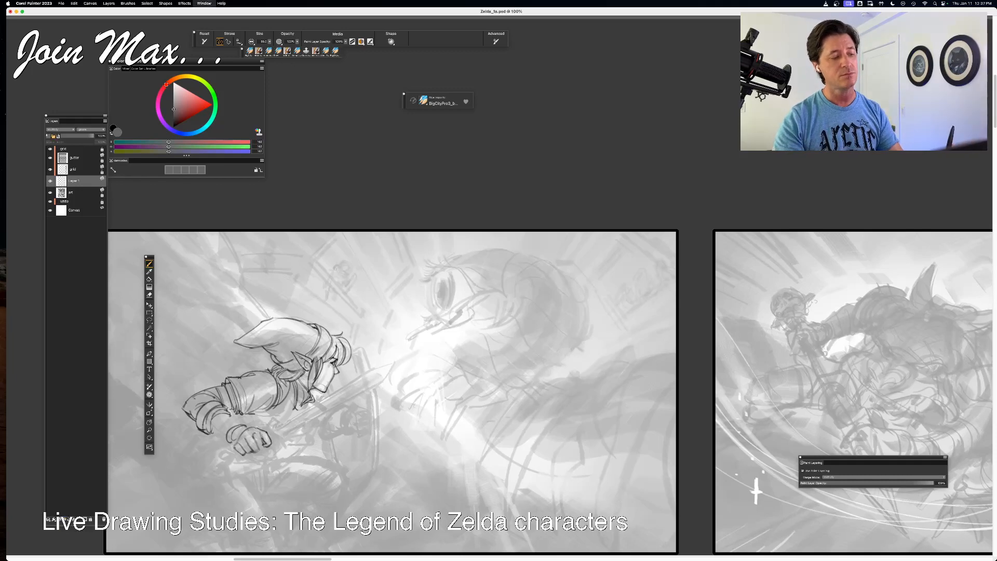
{"action": "key", "text": "super+minus"}
{"action": "key", "text": "super+plus"}
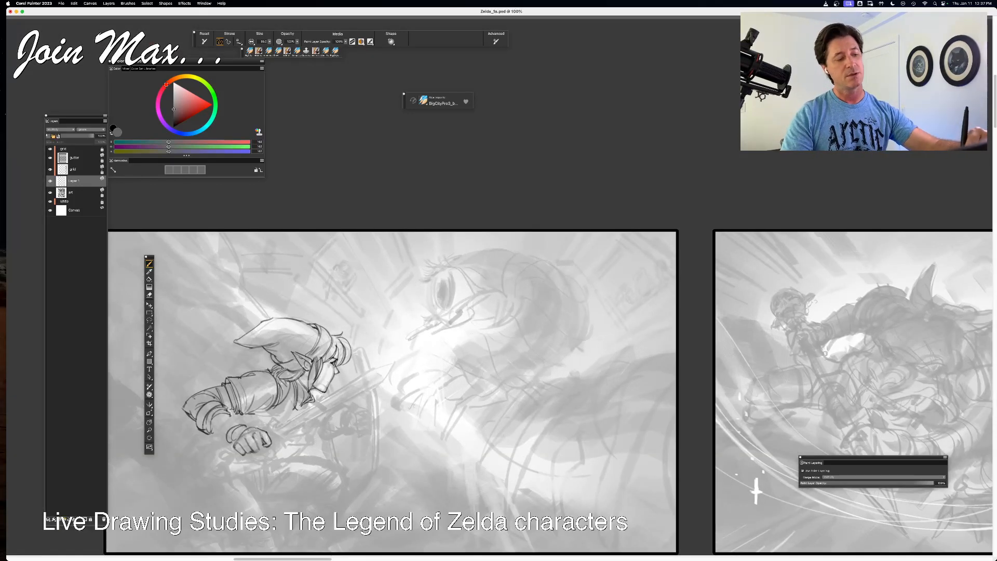
{"action": "left_click_drag", "start_coordinate": [249, 424], "coordinate": [258, 429]}
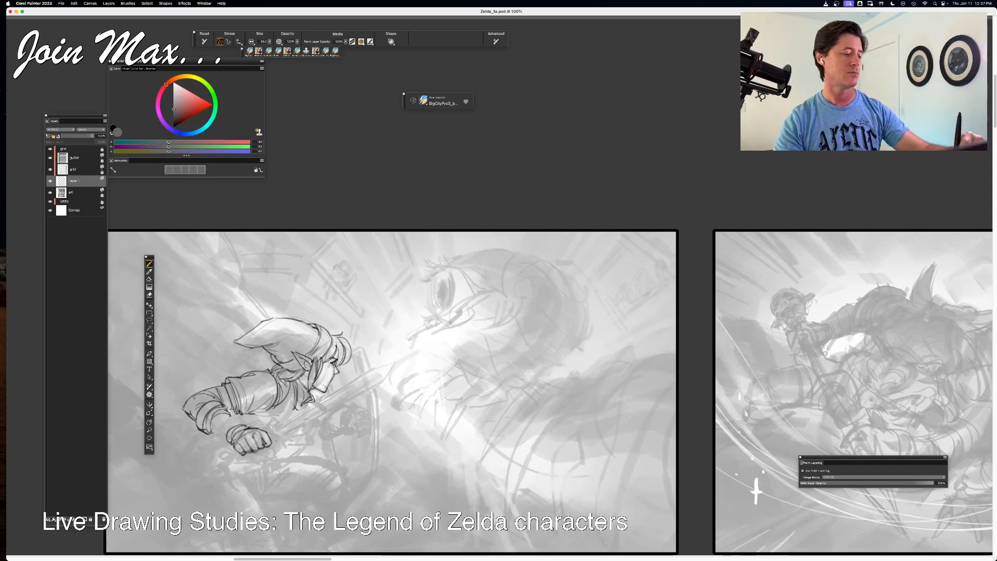
{"action": "left_click_drag", "start_coordinate": [272, 445], "coordinate": [267, 452]}
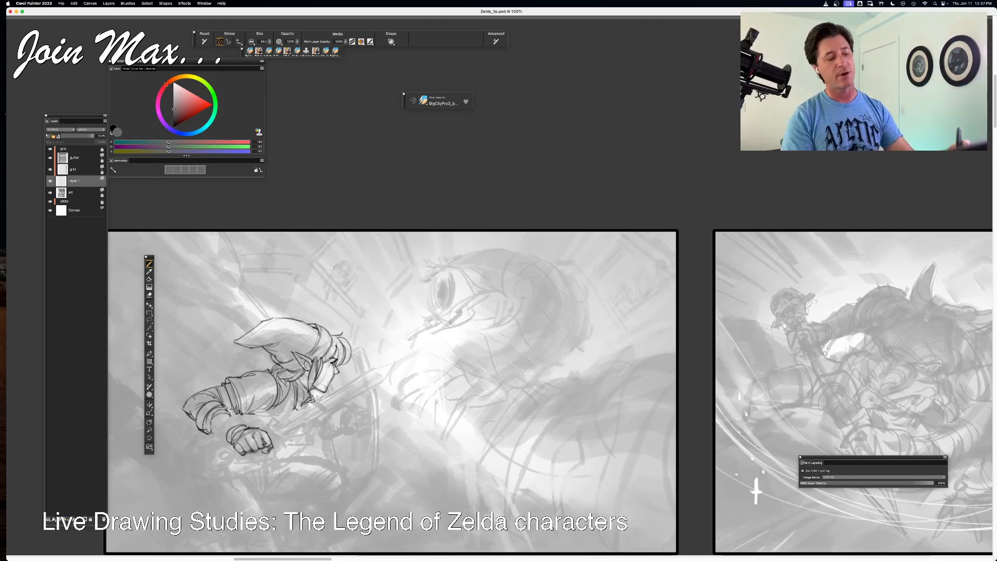
- Clean up the fist's lines with the eraser and draw the forearm contours joining the elbow to the wrist cuff
{"action": "key", "text": "n"}
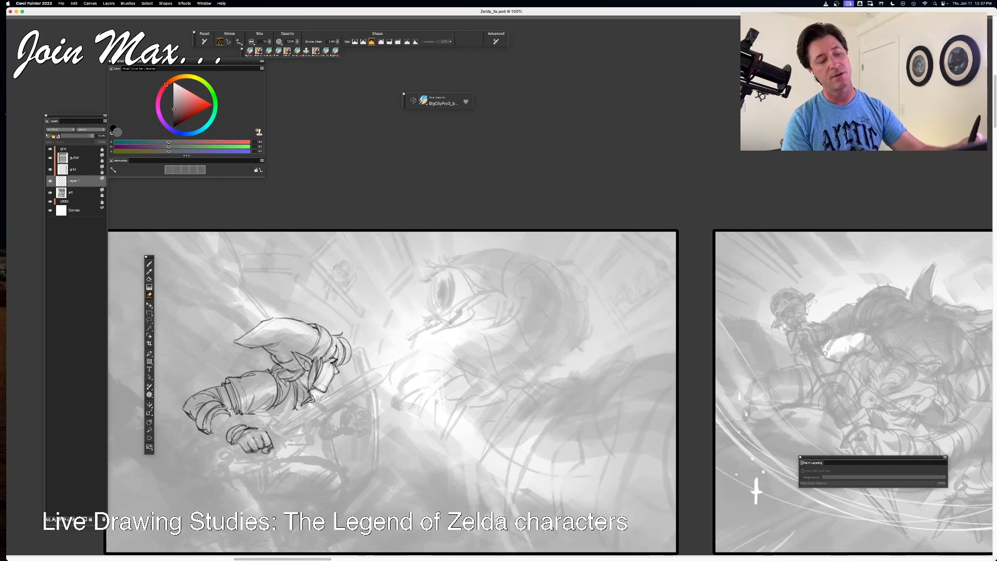
{"action": "key", "text": "b"}
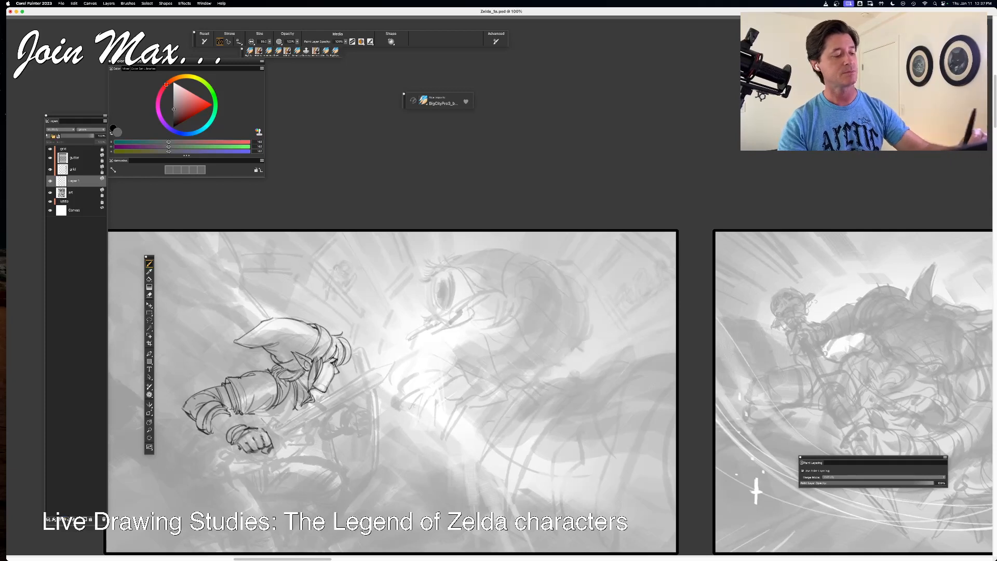
{"action": "mouse_move", "coordinate": [218, 420]}
{"action": "left_mouse_down"}
{"action": "mouse_move", "coordinate": [235, 441]}
{"action": "mouse_move", "coordinate": [241, 426]}
{"action": "mouse_move", "coordinate": [229, 442]}
{"action": "left_mouse_up"}
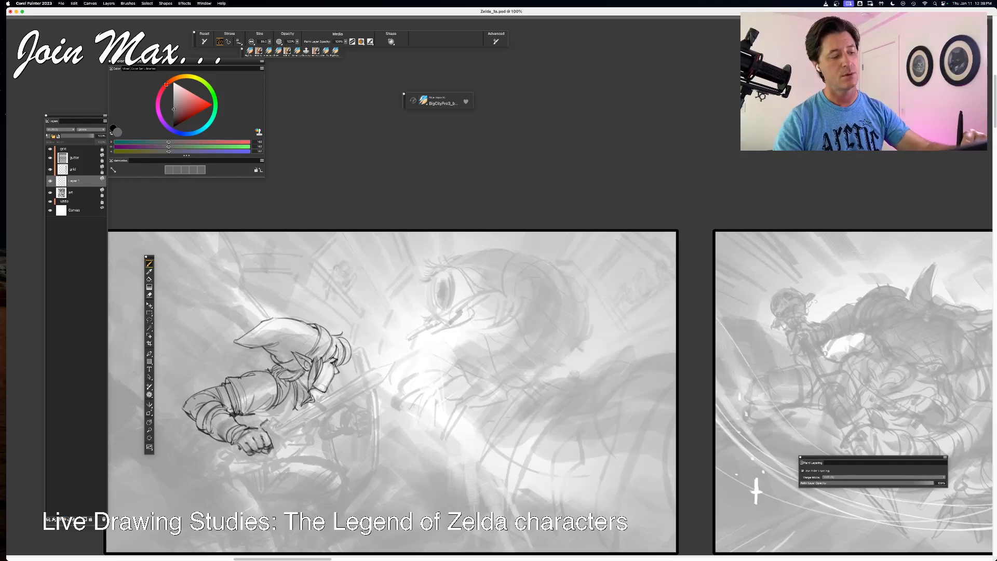
- Draw the sword's crossguard projecting from the hero's fist, undoing the stray stroke beside it
{"action": "left_click_drag", "start_coordinate": [265, 445], "coordinate": [279, 437]}
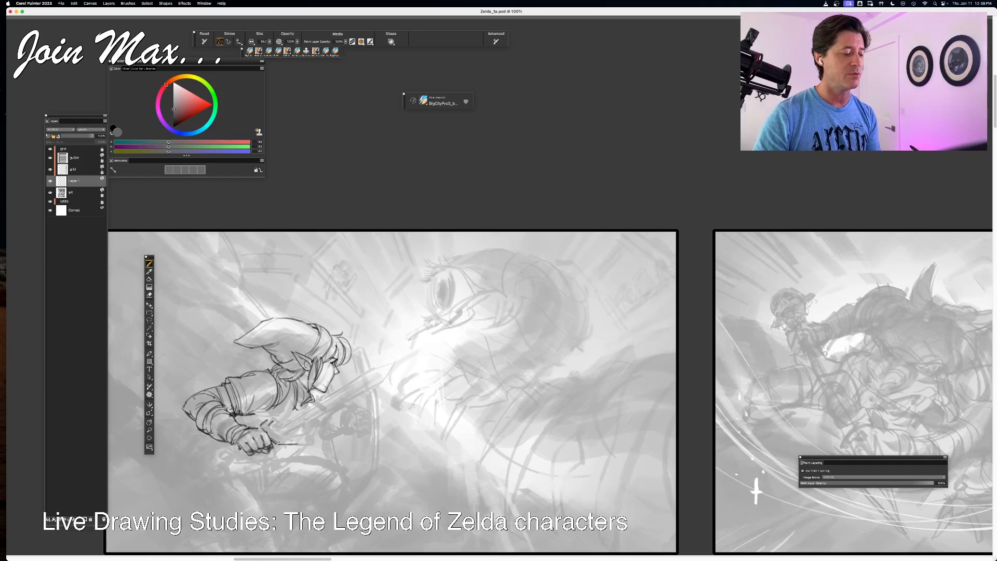
{"action": "left_click_drag", "start_coordinate": [281, 436], "coordinate": [299, 433]}
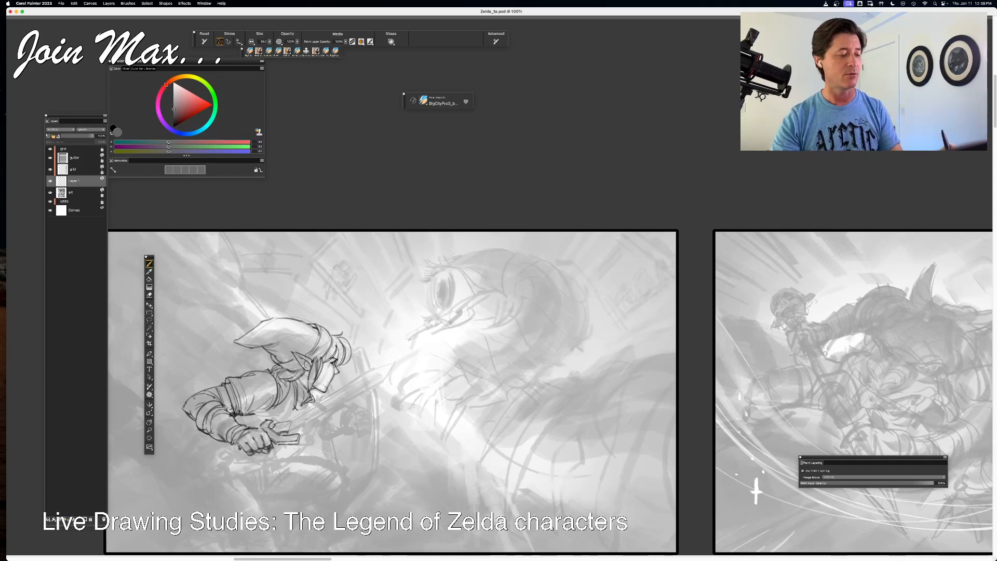
{"action": "left_click_drag", "start_coordinate": [275, 423], "coordinate": [288, 432]}
{"action": "key", "text": "super+z"}
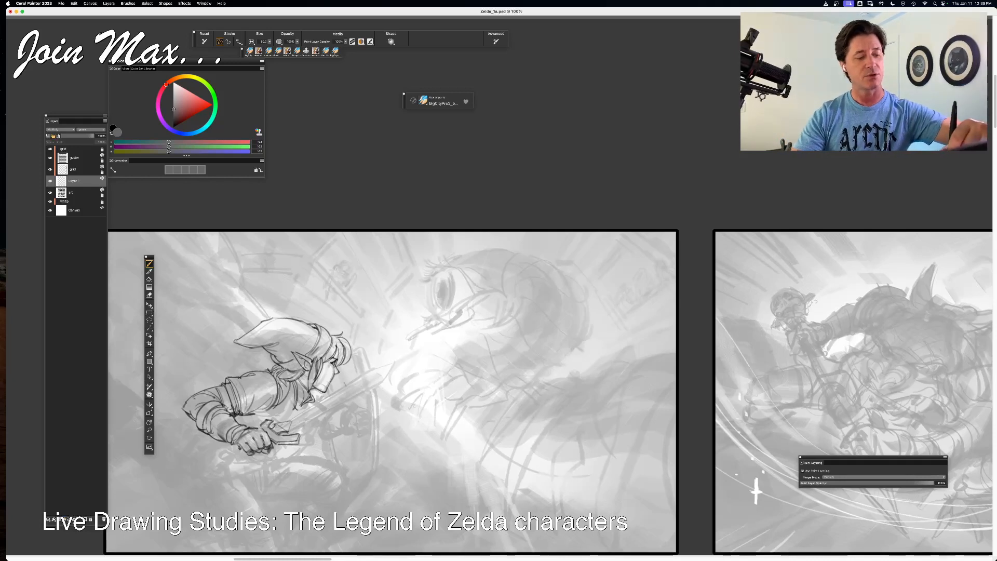
{"action": "left_click_drag", "start_coordinate": [288, 427], "coordinate": [387, 368]}
{"action": "key", "text": "super+z"}
{"action": "left_click_drag", "start_coordinate": [283, 426], "coordinate": [390, 367]}
{"action": "key", "text": "super+z"}
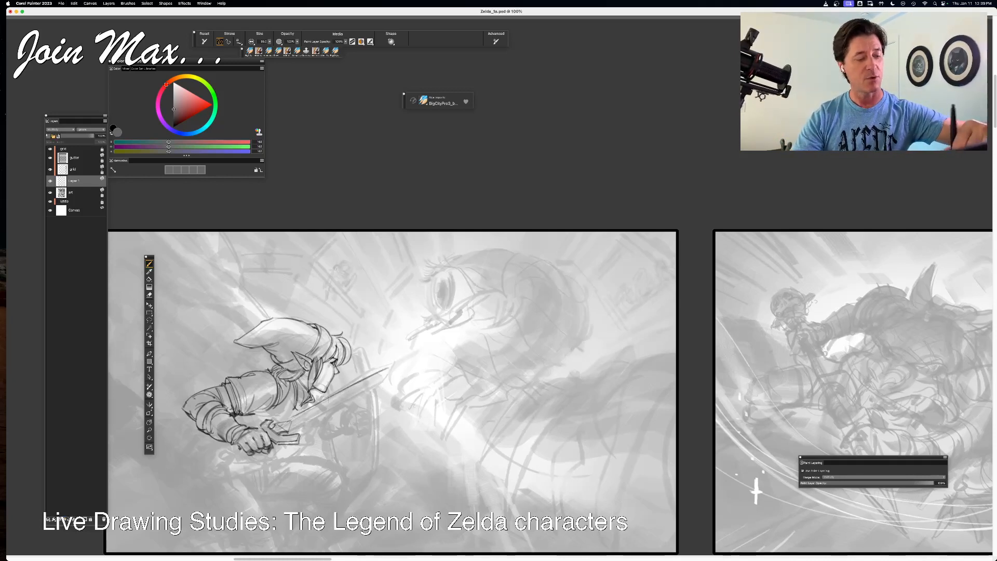
{"action": "key", "text": "super+z"}
{"action": "left_click_drag", "start_coordinate": [312, 401], "coordinate": [391, 366]}
{"action": "left_click_drag", "start_coordinate": [289, 423], "coordinate": [389, 367]}
{"action": "key", "text": "super+z"}
{"action": "left_click_drag", "start_coordinate": [285, 427], "coordinate": [387, 368]}
{"action": "key", "text": "super+z"}
{"action": "key", "text": "super+z"}
{"action": "mouse_move", "coordinate": [275, 428]}
{"action": "left_mouse_down"}
{"action": "mouse_move", "coordinate": [393, 365]}
{"action": "mouse_move", "coordinate": [293, 421]}
{"action": "left_mouse_up"}
{"action": "key", "text": "super+z"}
{"action": "key", "text": "super+z"}
{"action": "key", "text": "super+z"}
{"action": "key", "text": "super+z"}
- Draw the sword blade's long straight lines from the crossguard toward the serpent and erase the excess at the far end
{"action": "left_click_drag", "start_coordinate": [389, 367], "coordinate": [275, 430]}
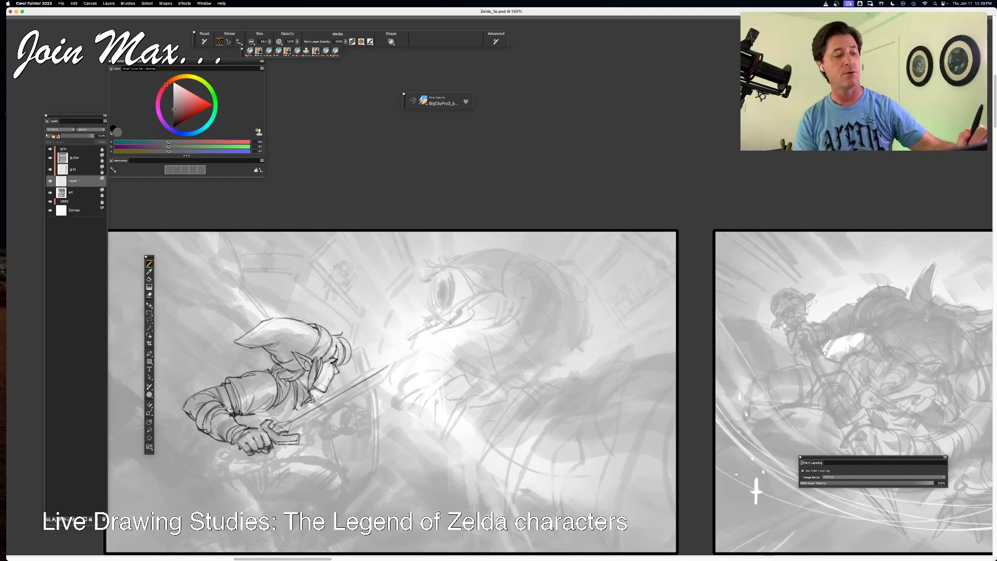
{"action": "key", "text": "n"}
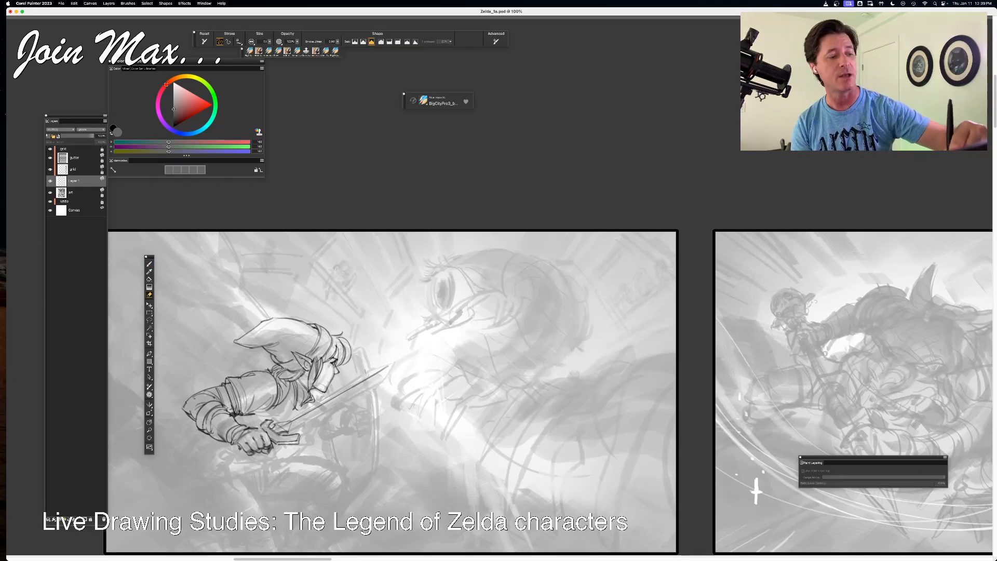
{"action": "left_click_drag", "start_coordinate": [390, 363], "coordinate": [382, 370]}
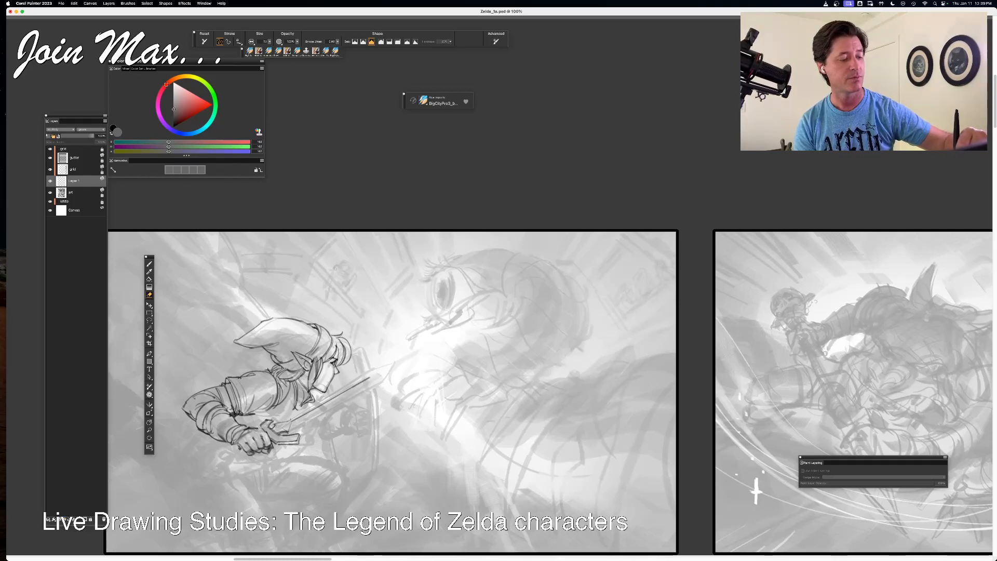
{"action": "key", "text": "b"}
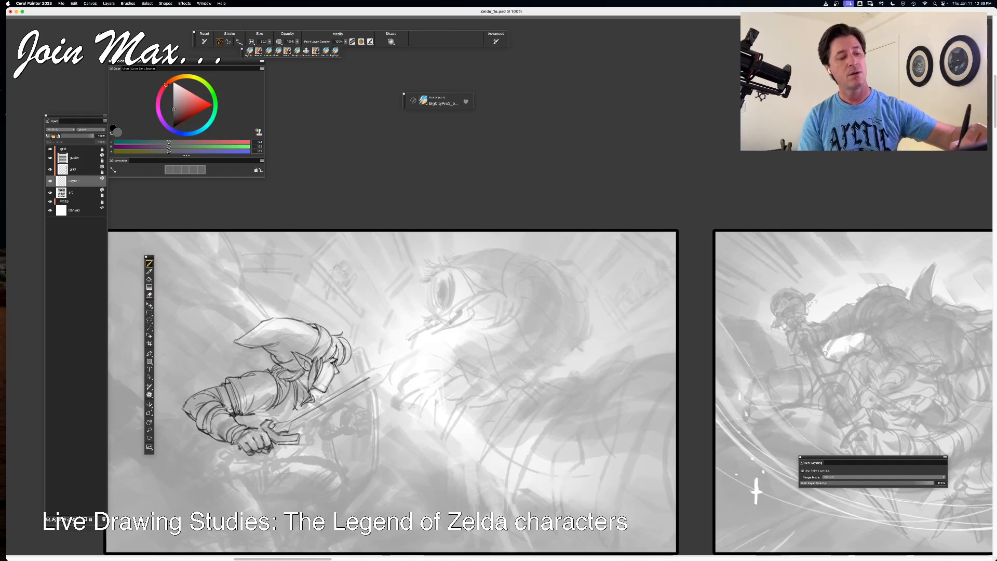
- Complete the sword blade with its lower edge, guard join and pointed tip, undoing and redrawing inaccurate strokes
{"action": "mouse_move", "coordinate": [276, 422]}
{"action": "left_mouse_down"}
{"action": "mouse_move", "coordinate": [370, 372]}
{"action": "mouse_move", "coordinate": [370, 385]}
{"action": "mouse_move", "coordinate": [282, 437]}
{"action": "left_mouse_up"}
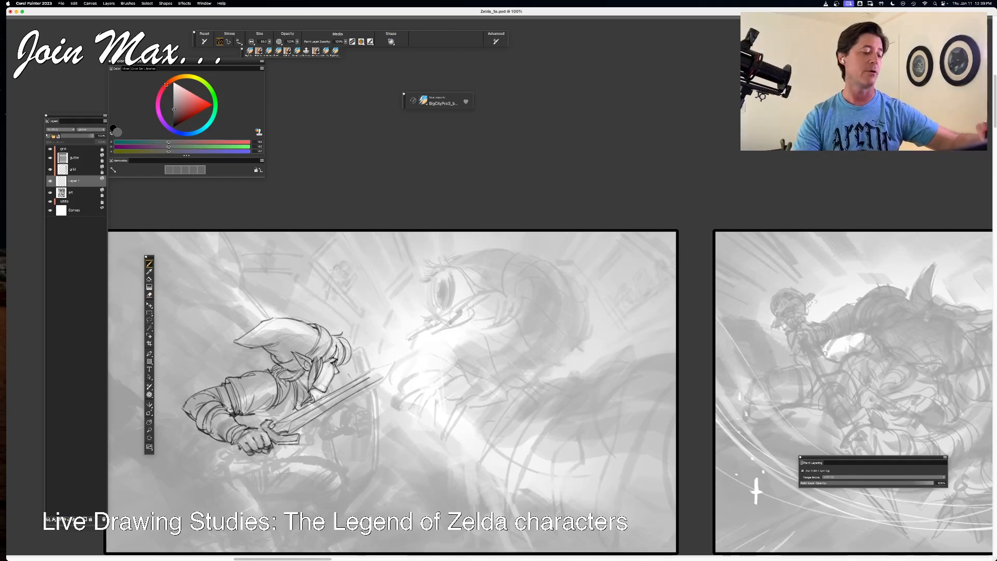
{"action": "key", "text": "super+z"}
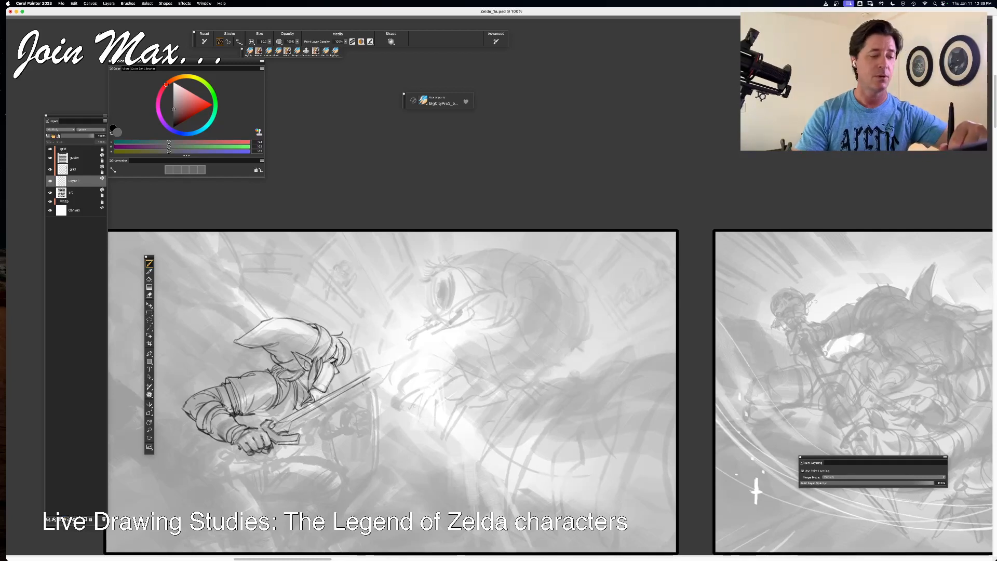
{"action": "left_click_drag", "start_coordinate": [388, 373], "coordinate": [281, 439]}
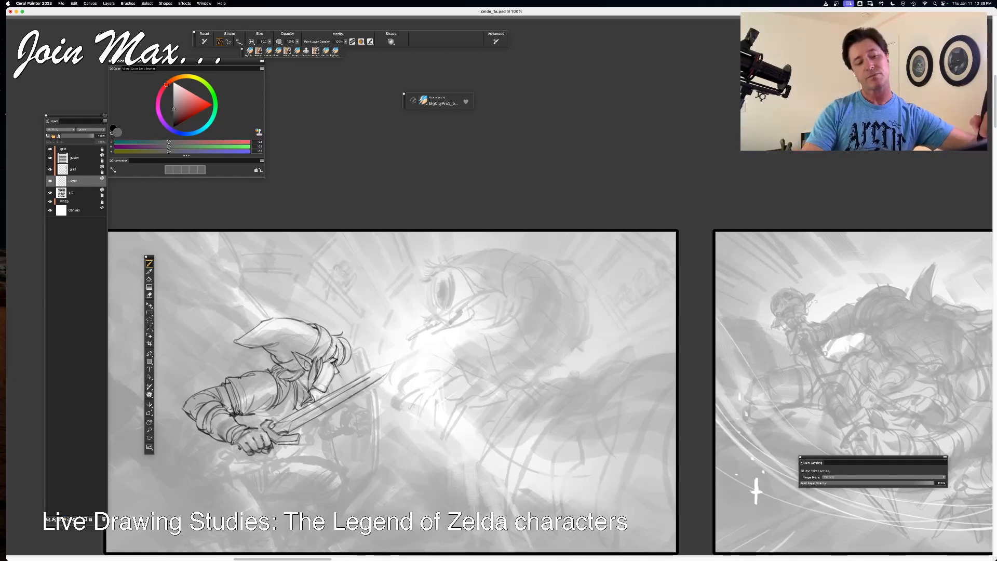
{"action": "key", "text": "super+z"}
{"action": "left_click_drag", "start_coordinate": [382, 372], "coordinate": [370, 378]}
{"action": "key", "text": "super+z"}
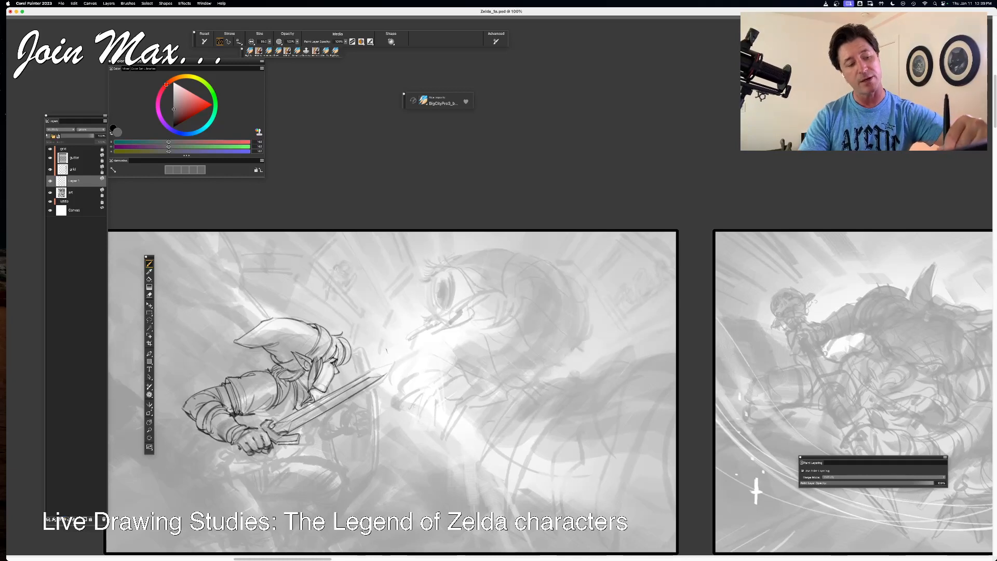
{"action": "key", "text": "super+z"}
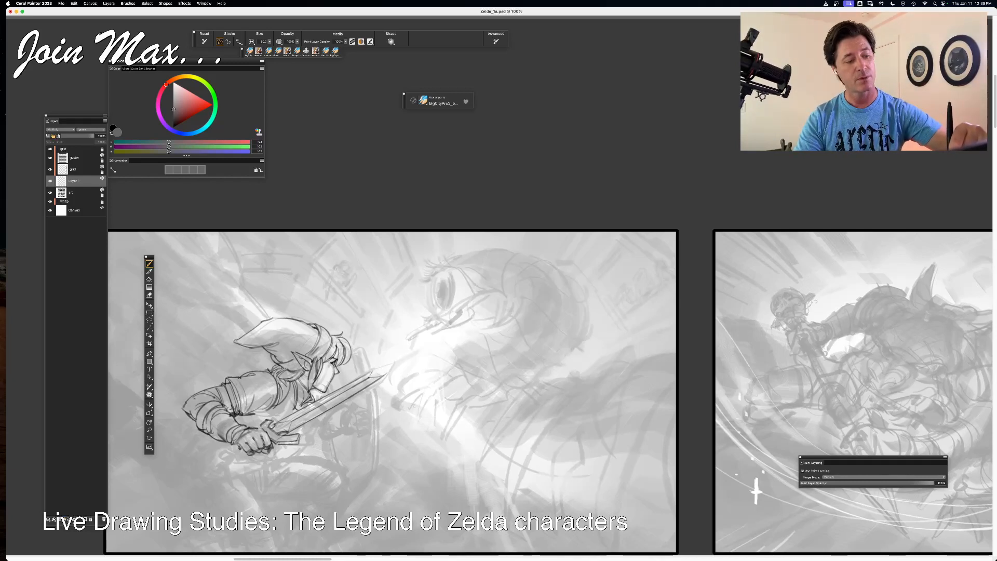
{"action": "mouse_move", "coordinate": [372, 372]}
{"action": "left_mouse_down"}
{"action": "mouse_move", "coordinate": [393, 364]}
{"action": "mouse_move", "coordinate": [385, 377]}
{"action": "left_mouse_up"}
{"action": "key", "text": "super+z"}
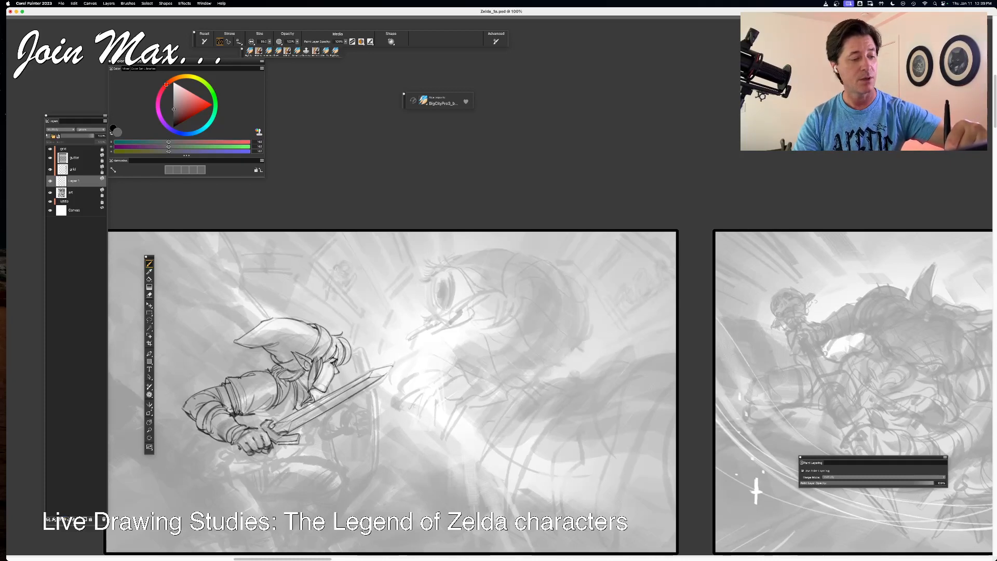
- Rework the sword blade's pointed tip, undoing the inaccurate strokes
{"action": "key", "text": "super+z"}
{"action": "left_click_drag", "start_coordinate": [392, 364], "coordinate": [383, 376]}
{"action": "key", "text": "super+z"}
{"action": "key", "text": "super+z"}
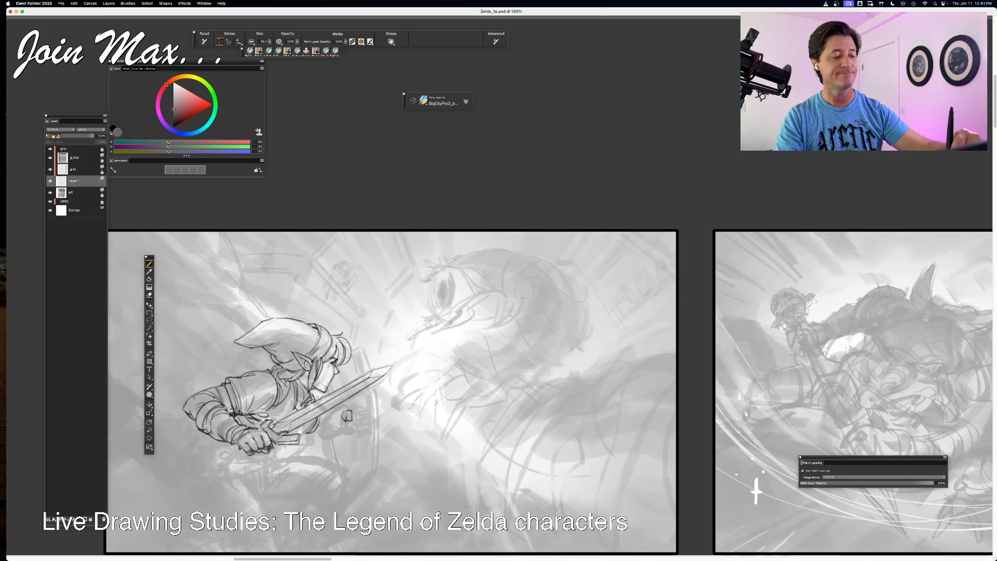
- Draw the hero's second hand beyond the blade as a closed fist with a raised thumb, undoing a misplaced stroke
{"action": "left_click_drag", "start_coordinate": [354, 405], "coordinate": [352, 409]}
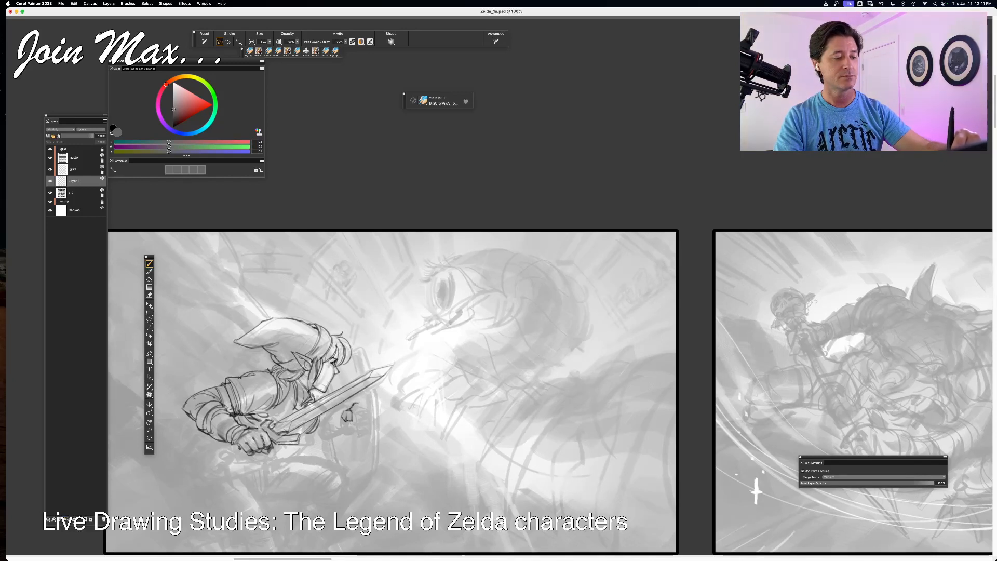
{"action": "key", "text": "super+z"}
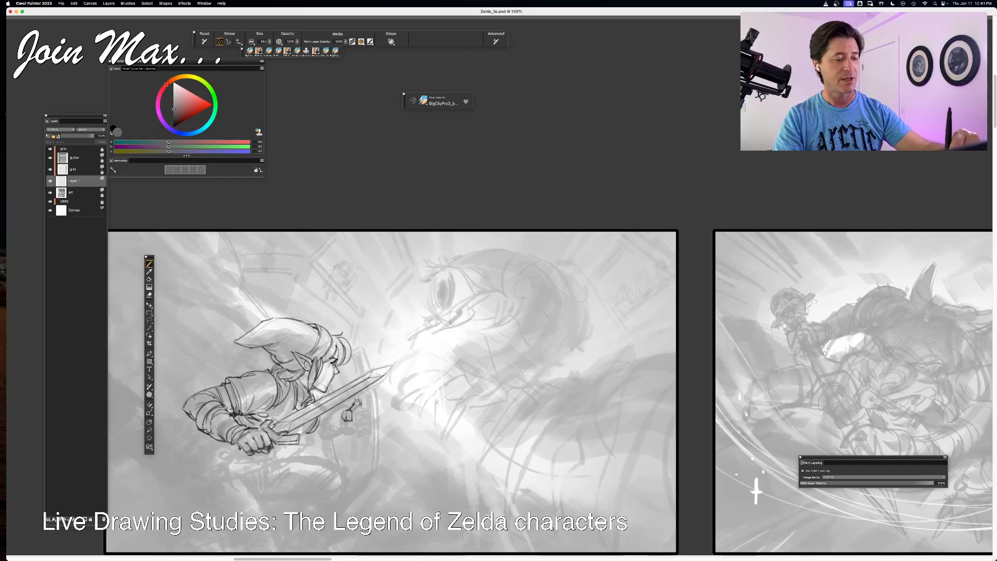
{"action": "left_click_drag", "start_coordinate": [359, 403], "coordinate": [353, 413]}
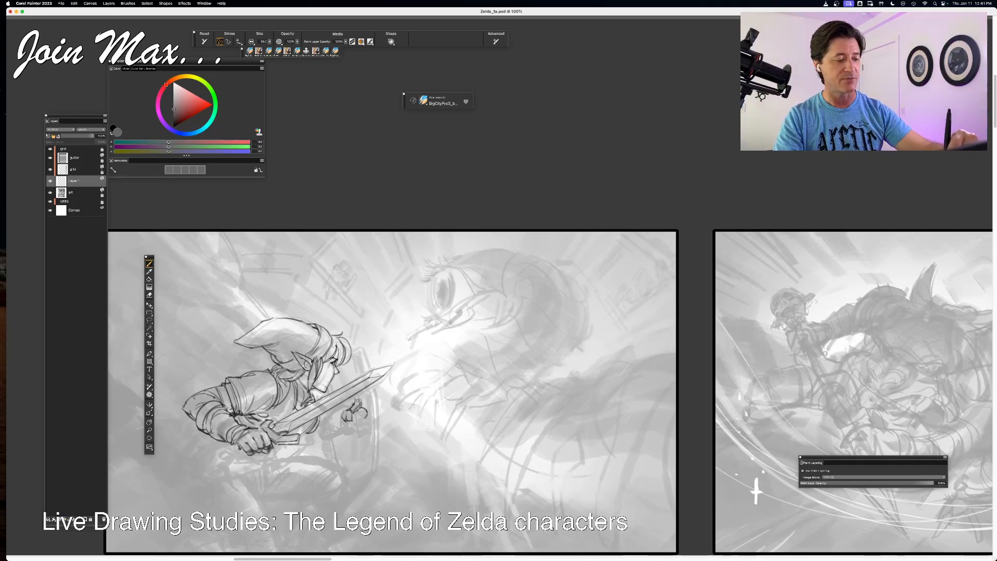
{"action": "mouse_move", "coordinate": [364, 408]}
{"action": "left_mouse_down"}
{"action": "mouse_move", "coordinate": [351, 414]}
{"action": "mouse_move", "coordinate": [365, 409]}
{"action": "left_mouse_up"}
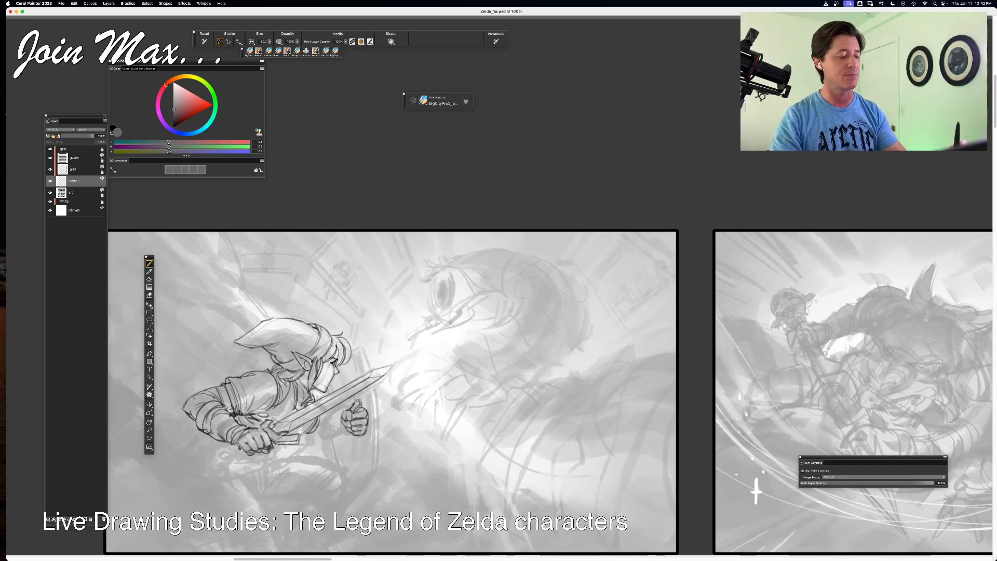
- Draw the sword's grip end and rounded pommel behind the hero's fist, undoing the inaccurate strokes
{"action": "key", "text": "super+z"}
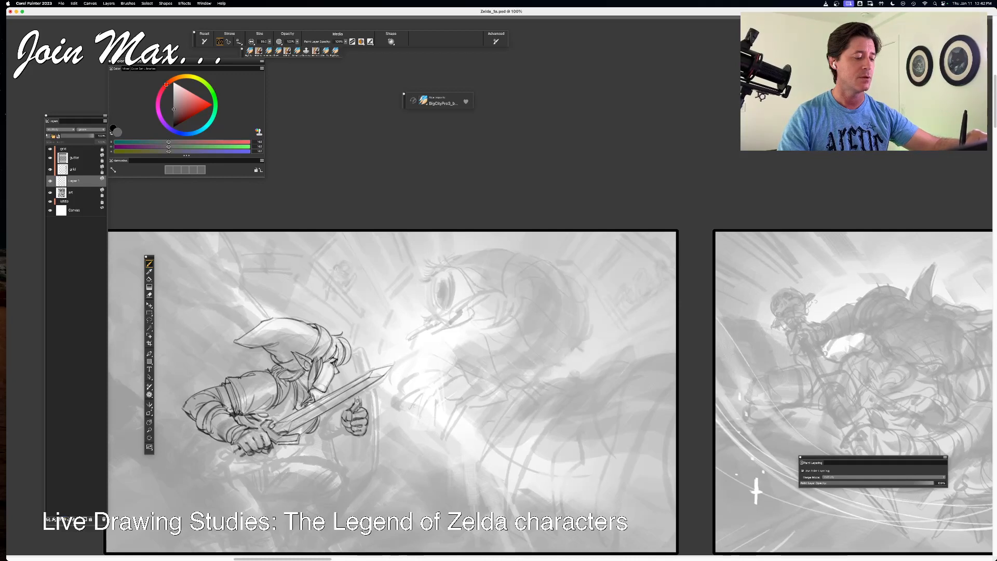
{"action": "key", "text": "super+z"}
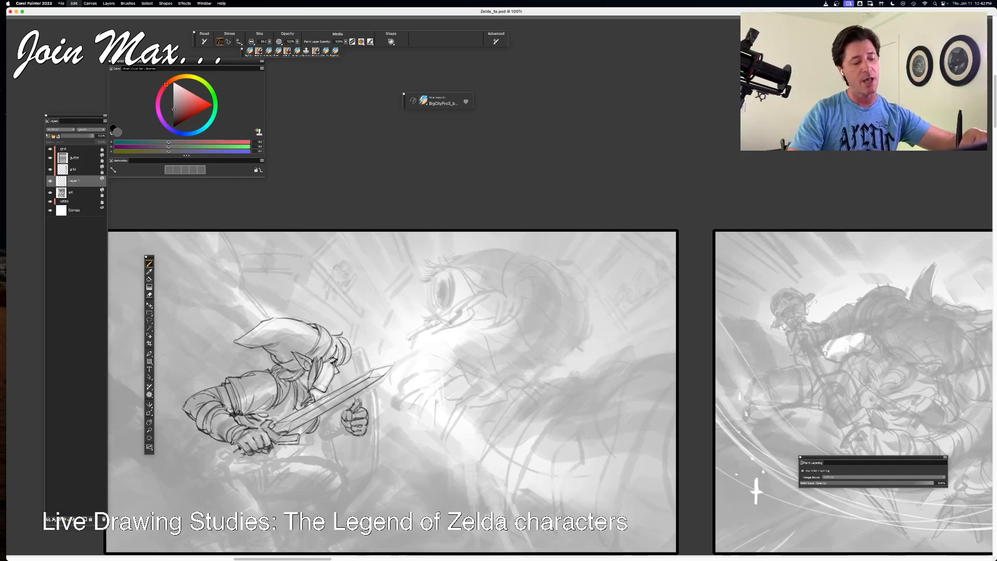
{"action": "left_click_drag", "start_coordinate": [236, 457], "coordinate": [246, 454]}
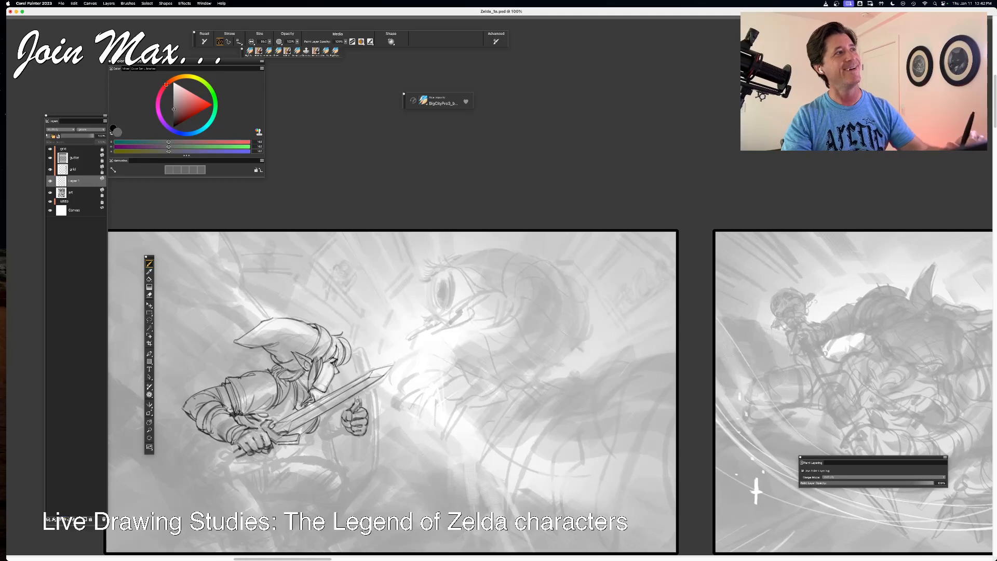
{"action": "left_click_drag", "start_coordinate": [229, 456], "coordinate": [218, 467]}
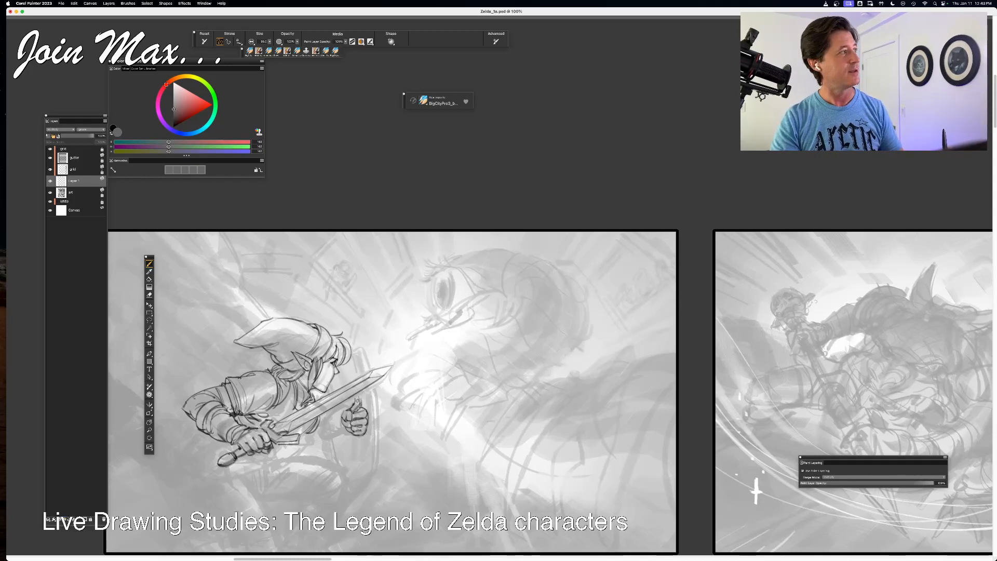
- Clean up around the sword hand and draw the hero's belt and waist lines beneath the fist
{"action": "left_click_drag", "start_coordinate": [249, 498], "coordinate": [273, 486]}
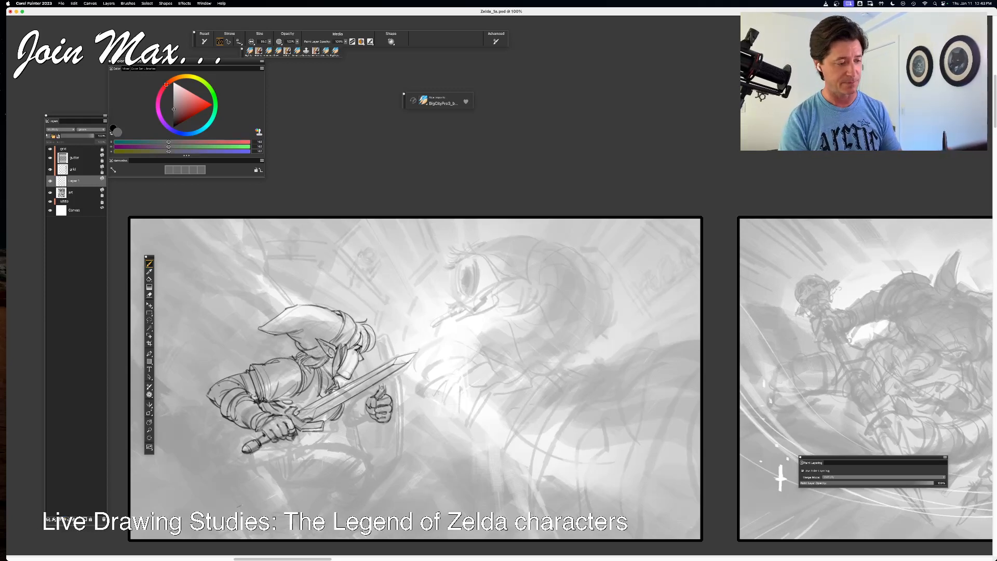
{"action": "key", "text": "n"}
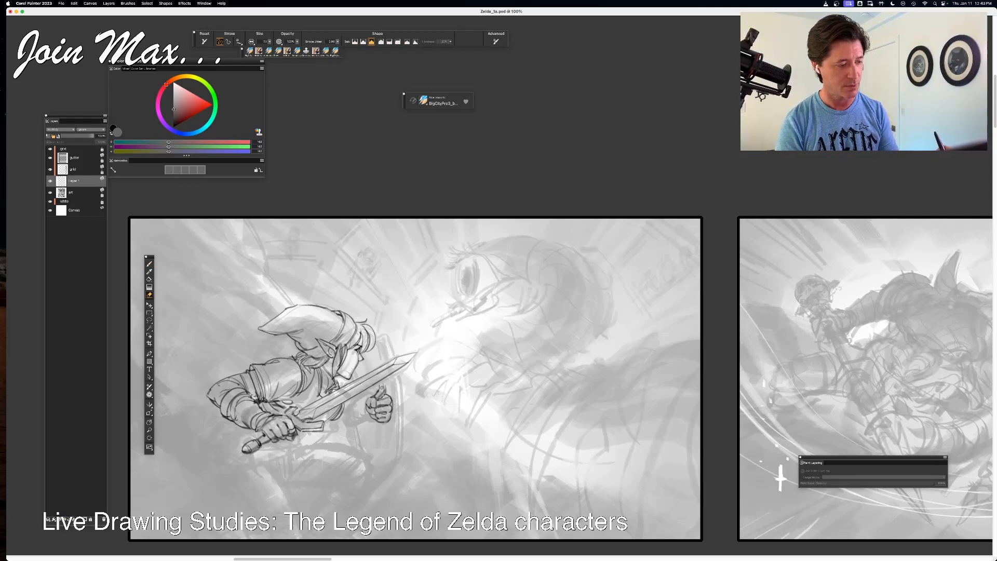
{"action": "key", "text": "b"}
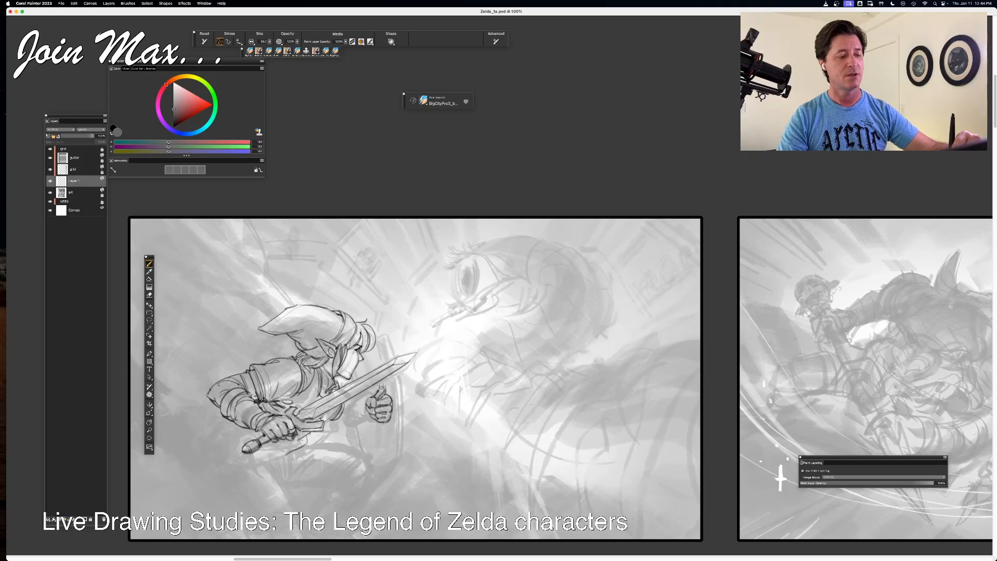
{"action": "left_click_drag", "start_coordinate": [303, 442], "coordinate": [280, 452]}
{"action": "key", "text": "super+z"}
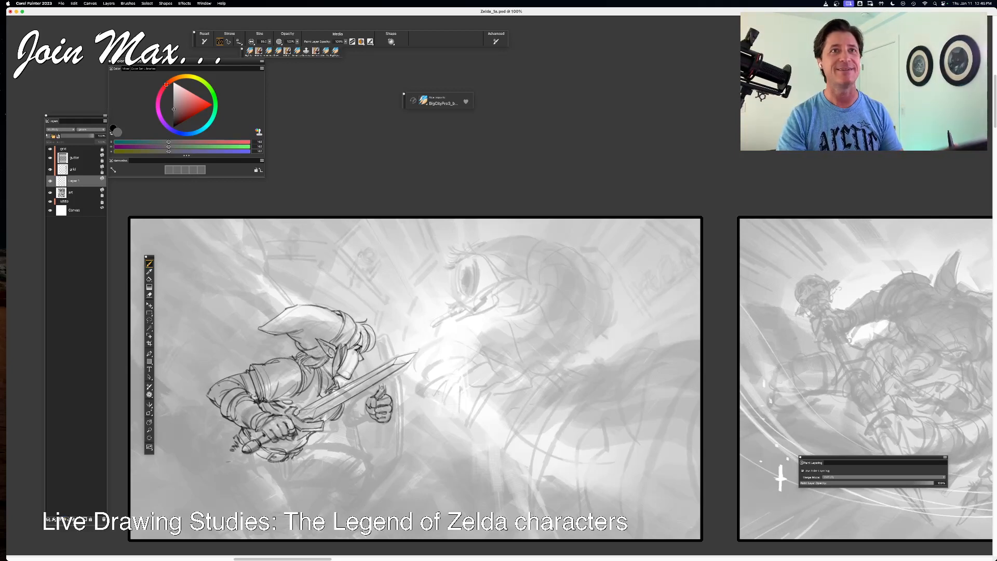
- Draw the tunic skirt's back edge down from the belt and check it against the thumbnail with the line layer hidden
{"action": "mouse_move", "coordinate": [231, 463]}
{"action": "left_mouse_down"}
{"action": "mouse_move", "coordinate": [254, 505]}
{"action": "mouse_move", "coordinate": [276, 510]}
{"action": "left_mouse_up"}
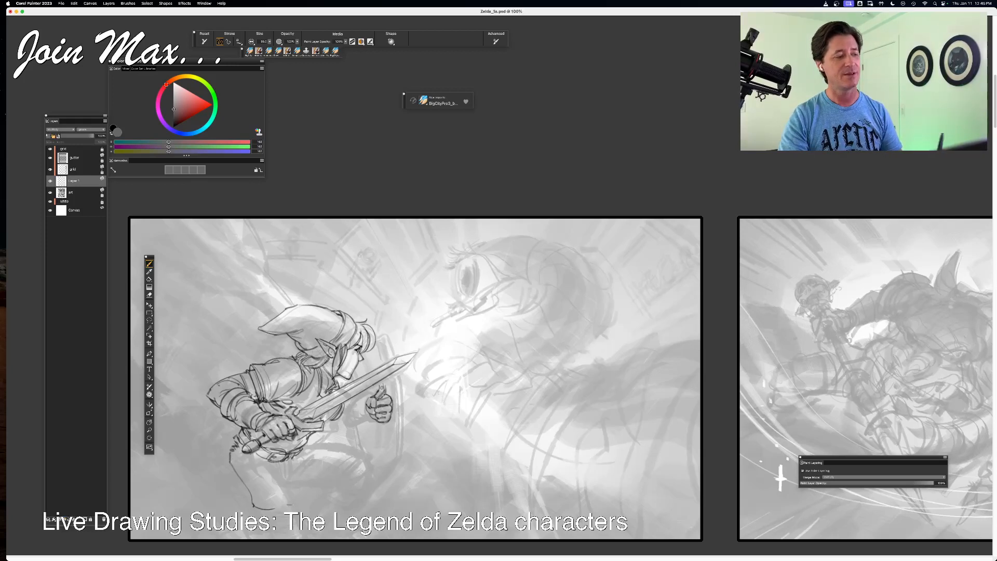
{"action": "left_click", "coordinate": [50, 181]}
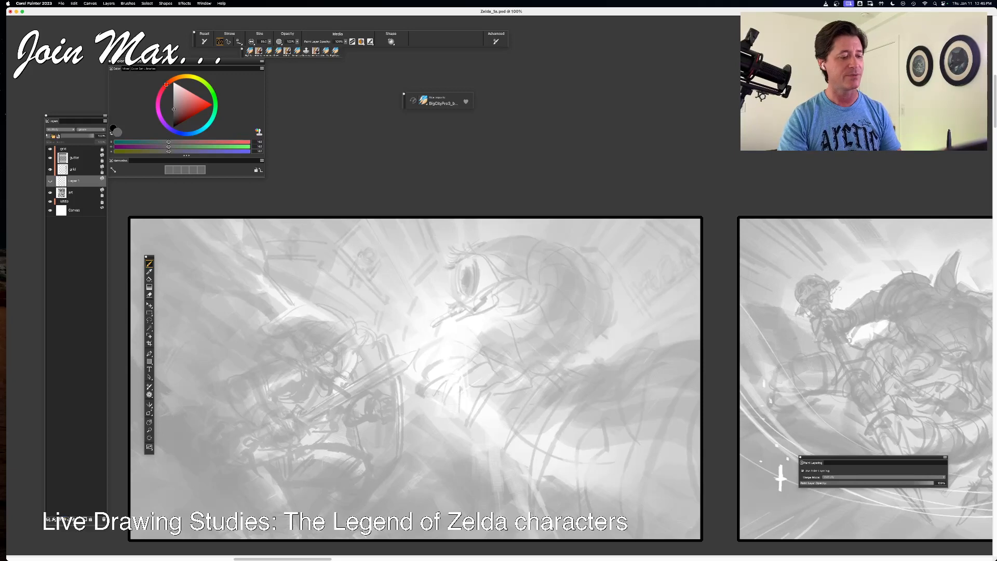
{"action": "left_click", "coordinate": [50, 181]}
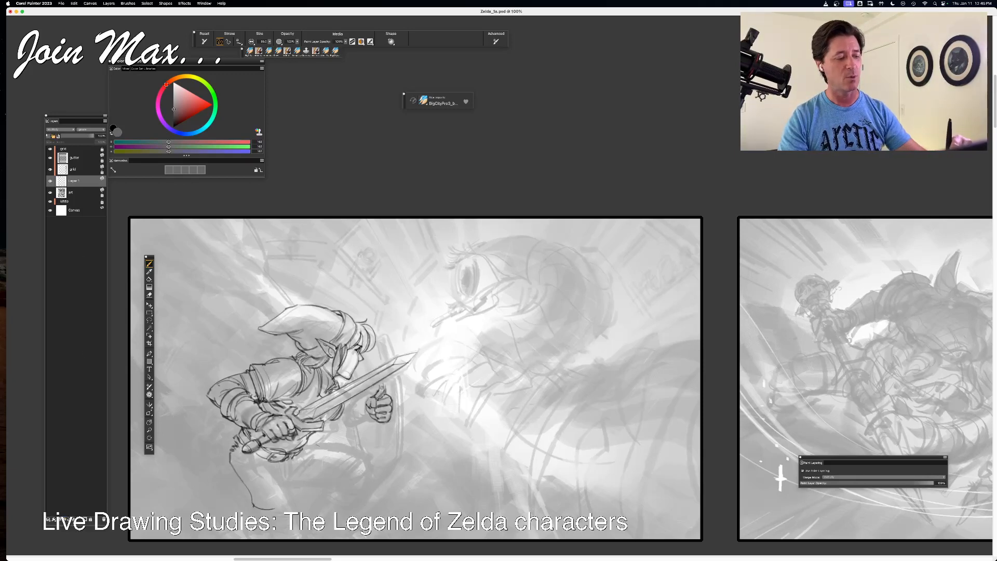
- Draw the tunic skirt's front edge as a double trim line over the thigh and close the bottom hem, undoing misplaced strokes
{"action": "left_click_drag", "start_coordinate": [334, 443], "coordinate": [291, 491]}
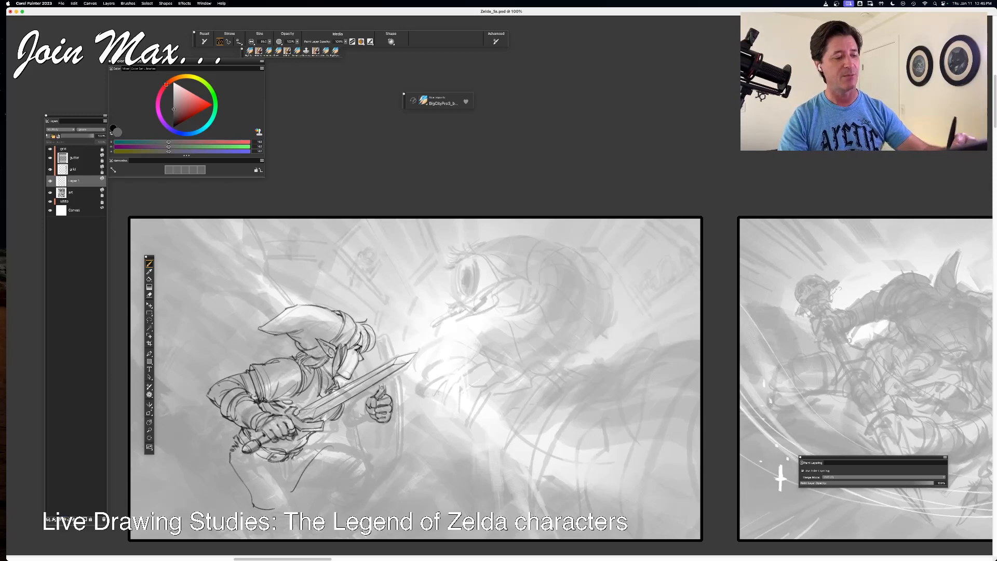
{"action": "left_click_drag", "start_coordinate": [332, 445], "coordinate": [295, 492]}
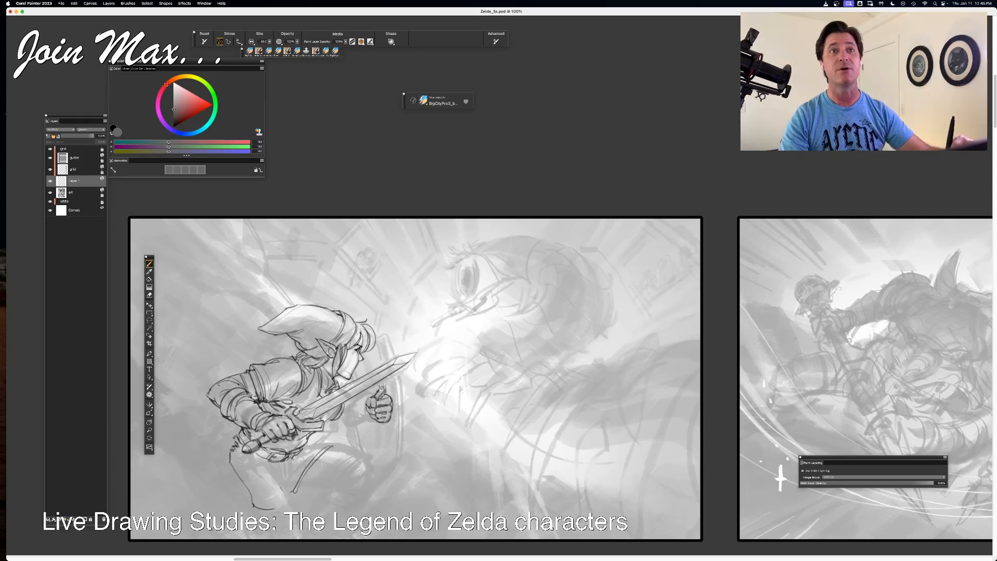
{"action": "key", "text": "super+z"}
{"action": "mouse_move", "coordinate": [334, 447]}
{"action": "left_mouse_down"}
{"action": "mouse_move", "coordinate": [296, 497]}
{"action": "mouse_move", "coordinate": [300, 489]}
{"action": "left_mouse_up"}
{"action": "key", "text": "super+z"}
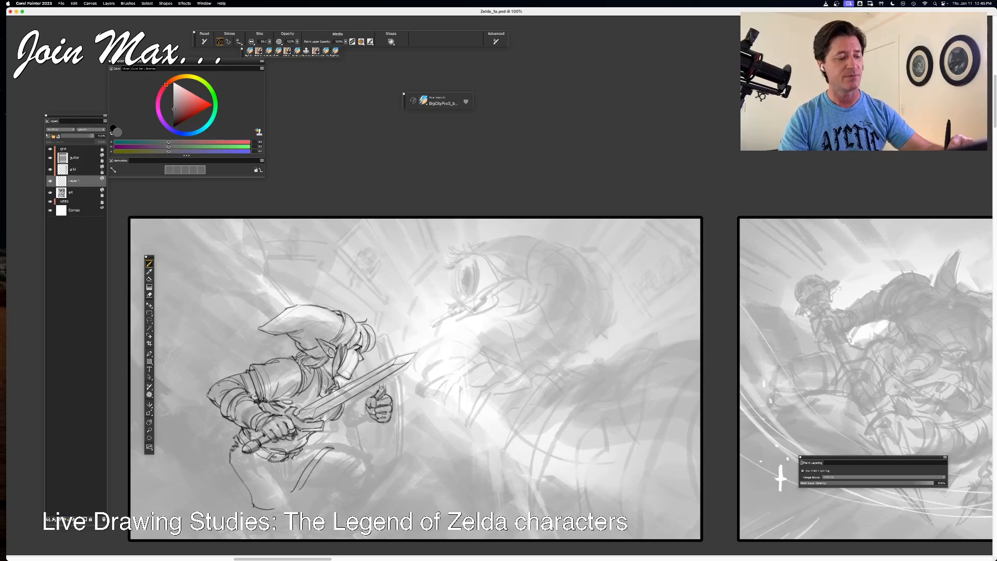
{"action": "left_click_drag", "start_coordinate": [328, 448], "coordinate": [307, 469]}
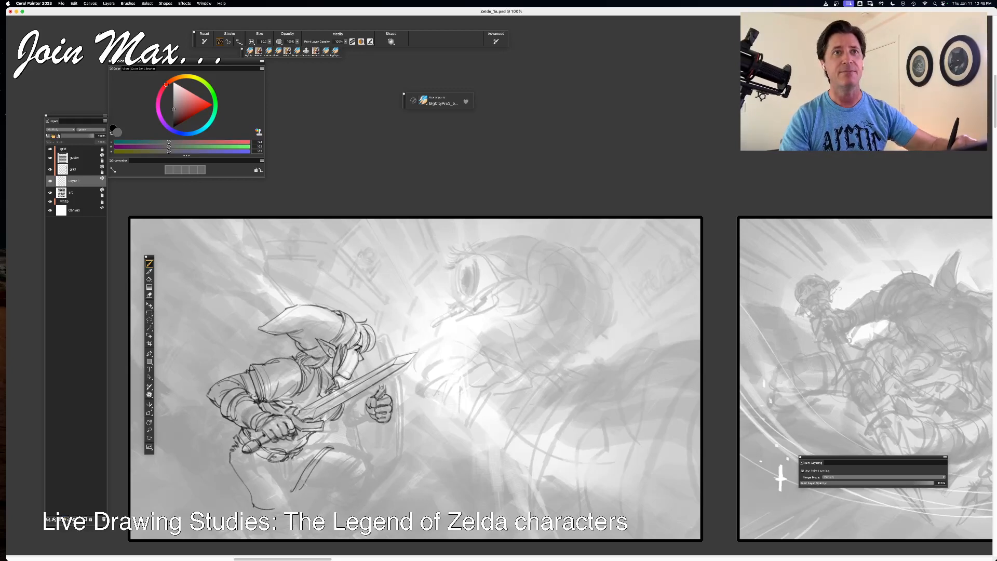
{"action": "left_click_drag", "start_coordinate": [294, 490], "coordinate": [251, 502]}
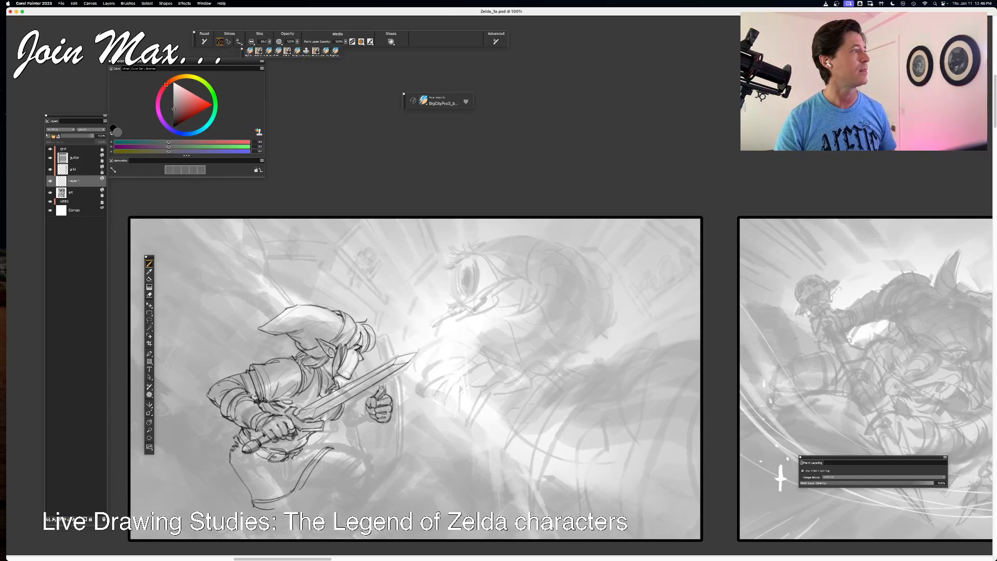
- Bring up the character reference sheet beside the drawing and draw the hero's forward thigh and rounded knee, undoing misplaced strokes
{"action": "key", "text": "super+Tab"}
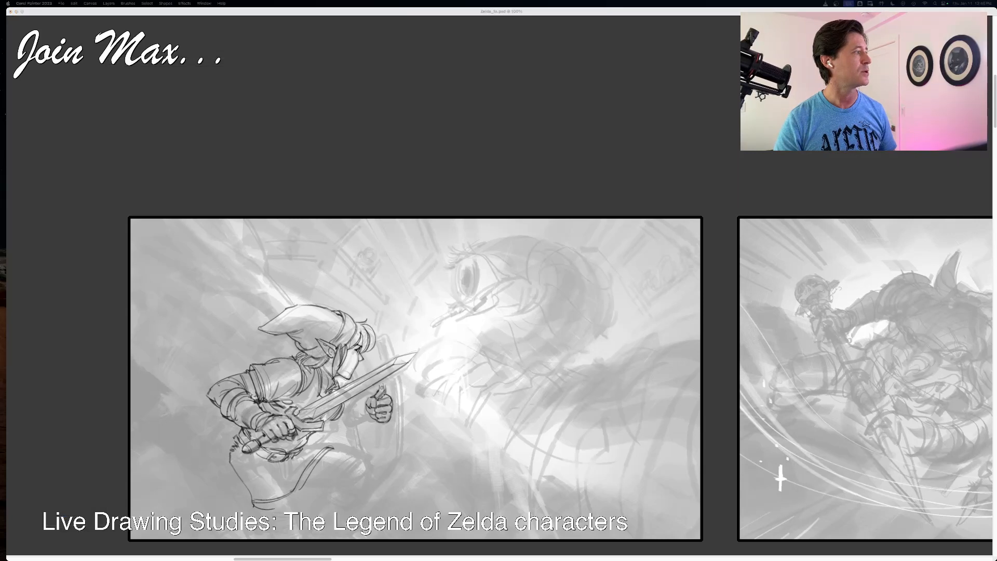
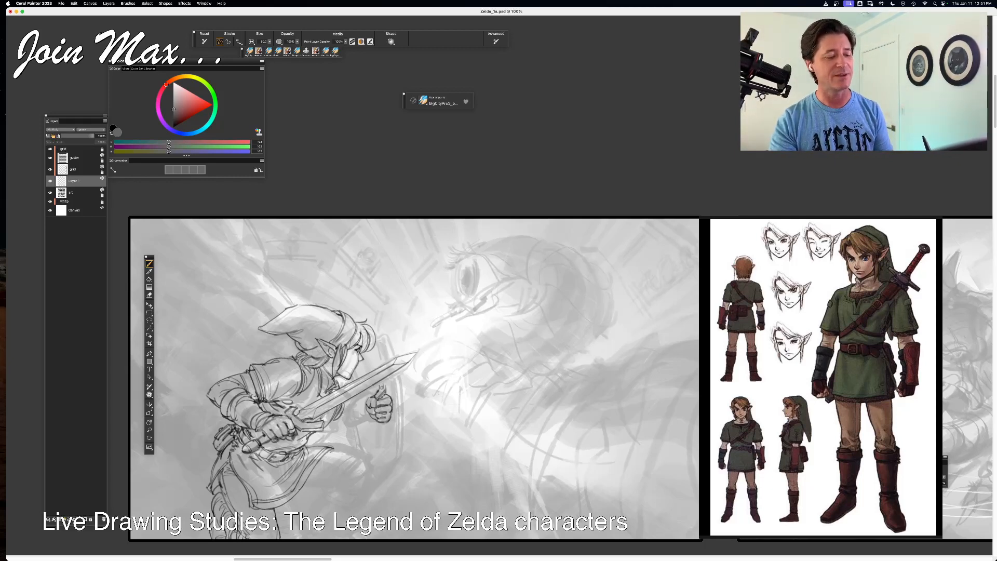
{"action": "left_click_drag", "start_coordinate": [331, 448], "coordinate": [360, 459]}
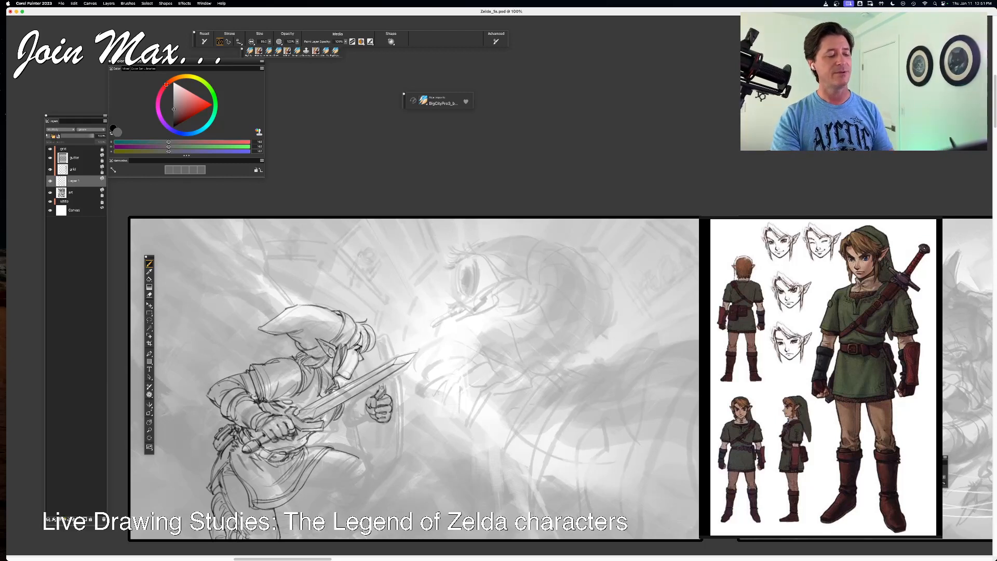
{"action": "mouse_move", "coordinate": [357, 455]}
{"action": "left_mouse_down"}
{"action": "mouse_move", "coordinate": [369, 478]}
{"action": "mouse_move", "coordinate": [361, 483]}
{"action": "left_mouse_up"}
{"action": "key", "text": "super+z"}
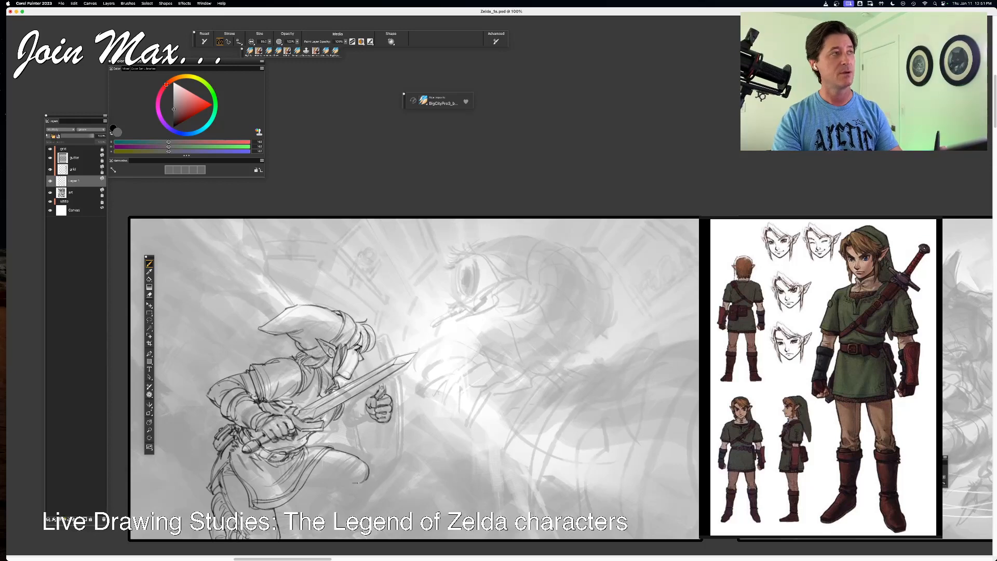
{"action": "key", "text": "super+z"}
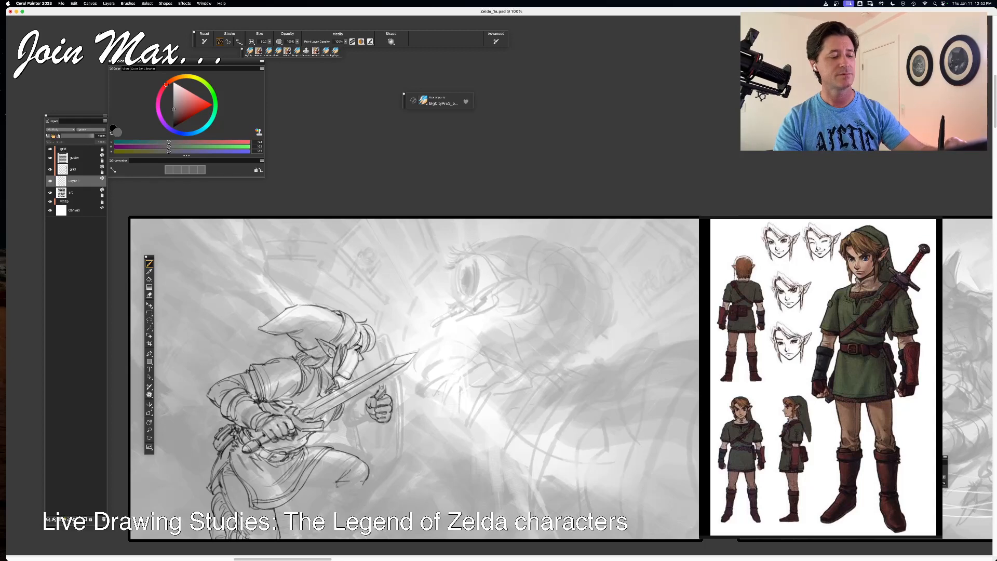
- Draw the forward thigh's underside and the folds behind the knee, undoing inaccurate strokes
{"action": "mouse_move", "coordinate": [336, 480]}
{"action": "left_mouse_down"}
{"action": "mouse_move", "coordinate": [308, 485]}
{"action": "mouse_move", "coordinate": [310, 471]}
{"action": "left_mouse_up"}
{"action": "key", "text": "super+z"}
{"action": "key", "text": "super+z"}
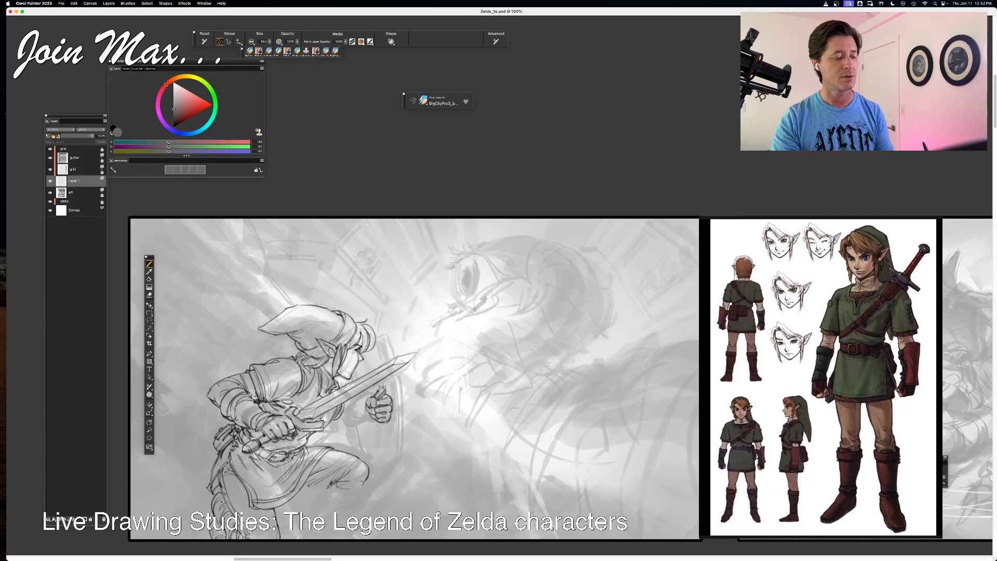
{"action": "mouse_move", "coordinate": [322, 486]}
{"action": "left_mouse_down"}
{"action": "mouse_move", "coordinate": [302, 490]}
{"action": "mouse_move", "coordinate": [325, 485]}
{"action": "left_mouse_up"}
{"action": "key", "text": "super+z"}
{"action": "key", "text": "super+z"}
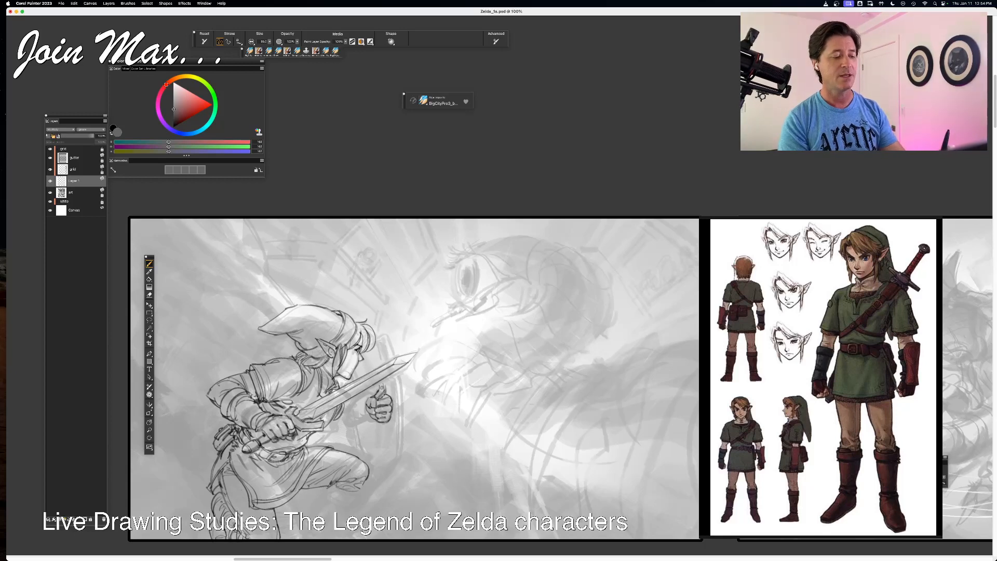
- Try to draw the forward lower leg's shin and calf contours running down from the knee to the frame
{"action": "key", "text": "n"}
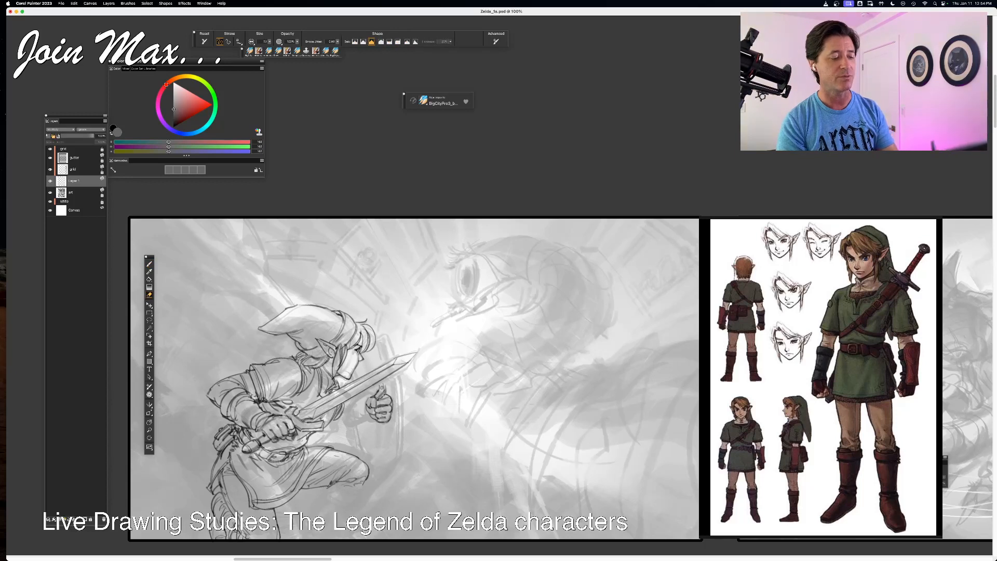
{"action": "key", "text": "b"}
{"action": "mouse_move", "coordinate": [339, 484]}
{"action": "left_mouse_down"}
{"action": "mouse_move", "coordinate": [360, 495]}
{"action": "mouse_move", "coordinate": [346, 511]}
{"action": "left_mouse_up"}
{"action": "mouse_move", "coordinate": [326, 503]}
{"action": "left_mouse_down"}
{"action": "mouse_move", "coordinate": [346, 517]}
{"action": "mouse_move", "coordinate": [311, 526]}
{"action": "left_mouse_up"}
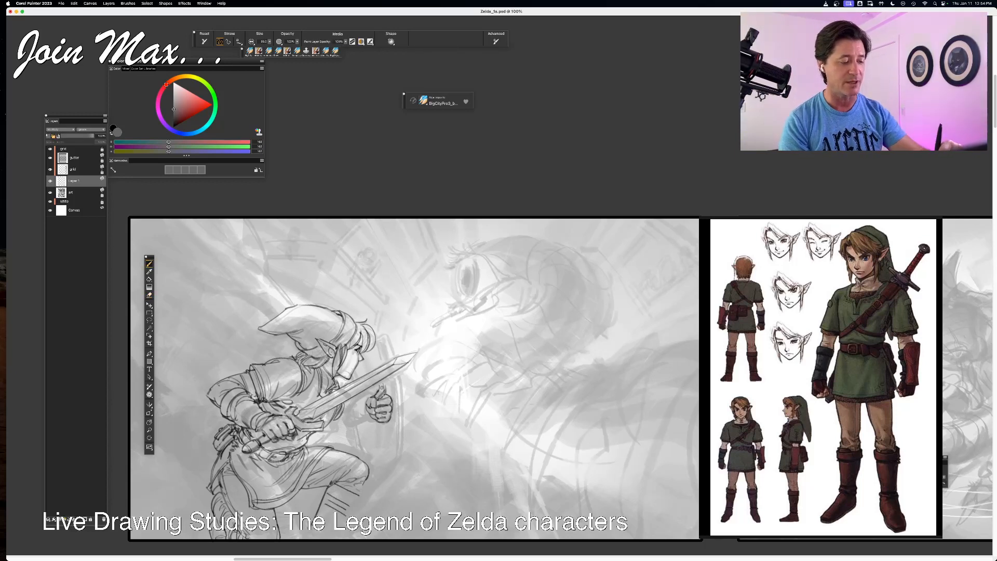
{"action": "mouse_move", "coordinate": [368, 483]}
{"action": "left_mouse_down"}
{"action": "mouse_move", "coordinate": [337, 522]}
{"action": "mouse_move", "coordinate": [295, 540]}
{"action": "mouse_move", "coordinate": [337, 539]}
{"action": "left_mouse_up"}
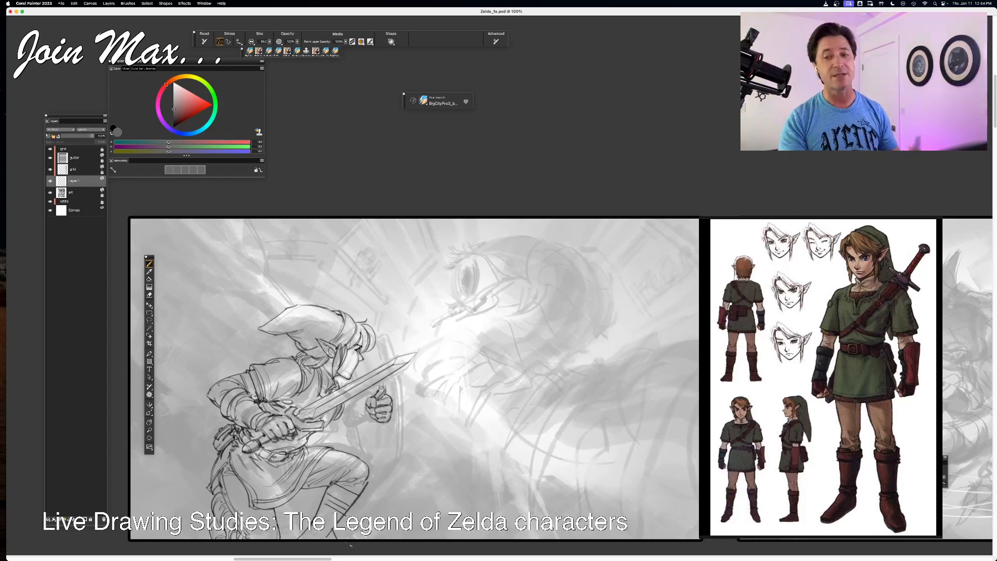
- Undo the lower leg strokes drawn below the forward knee
{"action": "key", "text": "super+z"}
{"action": "key", "text": "super+z"}
{"action": "key", "text": "super+z"}
{"action": "key", "text": "super+z"}
{"action": "key", "text": "super+z"}
{"action": "key", "text": "super+z"}
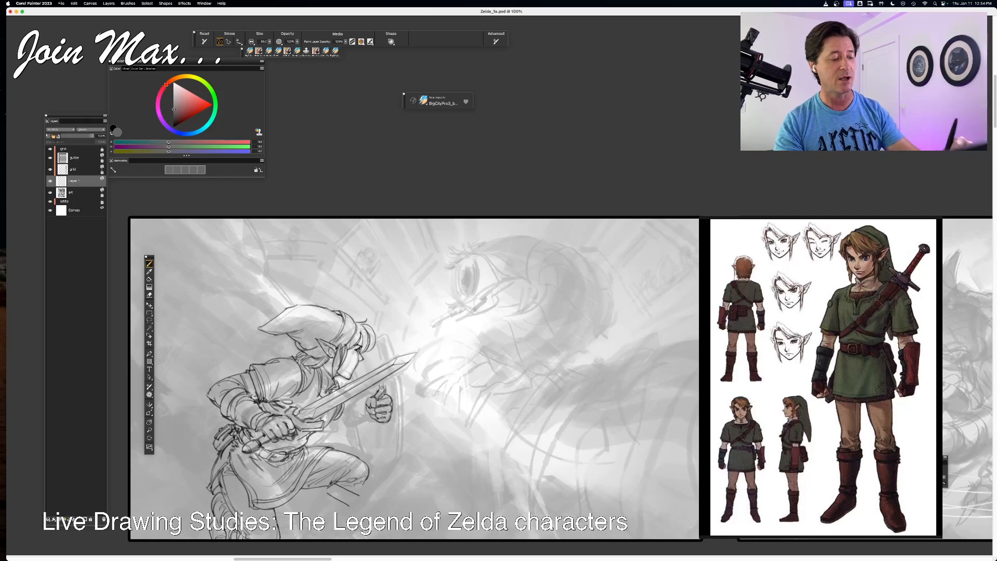
{"action": "key", "text": "super+z"}
{"action": "key", "text": "super+z"}
{"action": "key", "text": "super+z"}
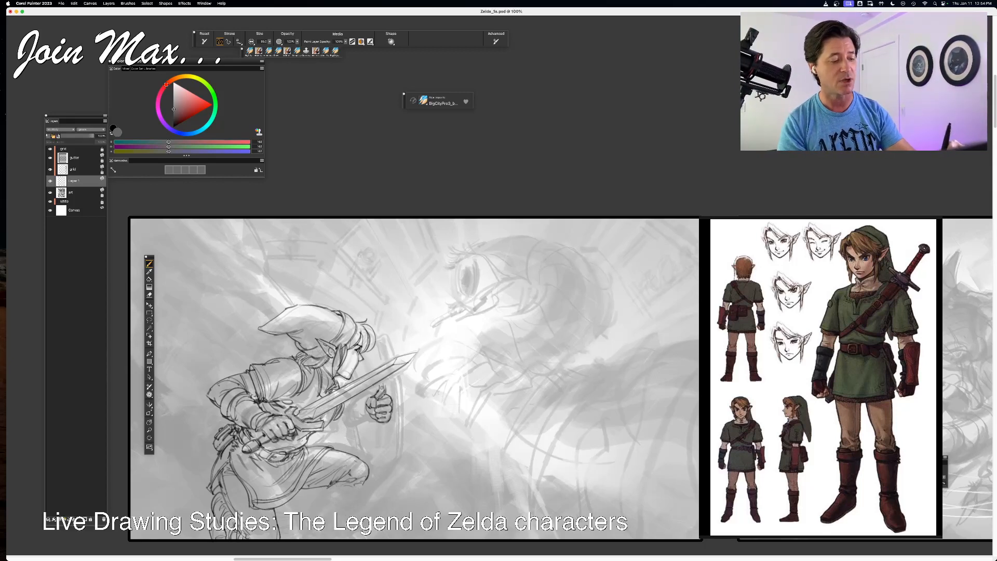
- Try another angle for the forward lower leg with rough strokes beneath the thigh, and undo them
{"action": "mouse_move", "coordinate": [340, 457]}
{"action": "left_mouse_down"}
{"action": "mouse_move", "coordinate": [360, 479]}
{"action": "mouse_move", "coordinate": [330, 485]}
{"action": "mouse_move", "coordinate": [319, 470]}
{"action": "mouse_move", "coordinate": [352, 496]}
{"action": "mouse_move", "coordinate": [340, 501]}
{"action": "left_mouse_up"}
{"action": "key", "text": "super+z"}
{"action": "left_click_drag", "start_coordinate": [333, 482], "coordinate": [318, 517]}
{"action": "mouse_move", "coordinate": [347, 507]}
{"action": "left_mouse_down"}
{"action": "mouse_move", "coordinate": [310, 516]}
{"action": "mouse_move", "coordinate": [315, 537]}
{"action": "left_mouse_up"}
{"action": "left_click_drag", "start_coordinate": [321, 487], "coordinate": [310, 516]}
{"action": "mouse_move", "coordinate": [332, 487]}
{"action": "left_mouse_down"}
{"action": "mouse_move", "coordinate": [318, 516]}
{"action": "mouse_move", "coordinate": [333, 501]}
{"action": "left_mouse_up"}
{"action": "key", "text": "super+z"}
{"action": "key", "text": "super+z"}
{"action": "key", "text": "super+z"}
{"action": "key", "text": "super+z"}
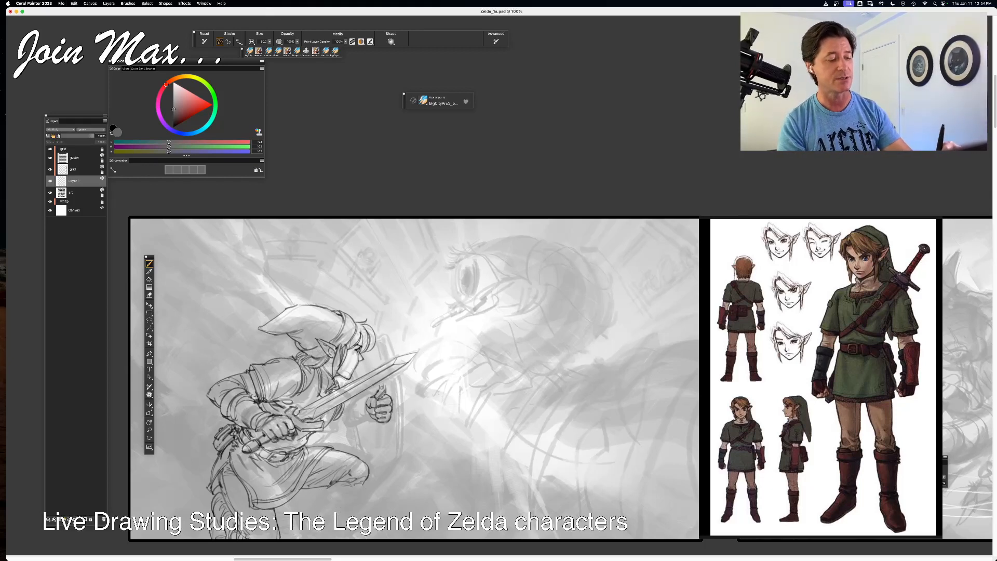
- Erase the excess line at the front of the forward knee and the rough line beneath the thigh
{"action": "key", "text": "n"}
{"action": "left_click_drag", "start_coordinate": [368, 470], "coordinate": [361, 485]}
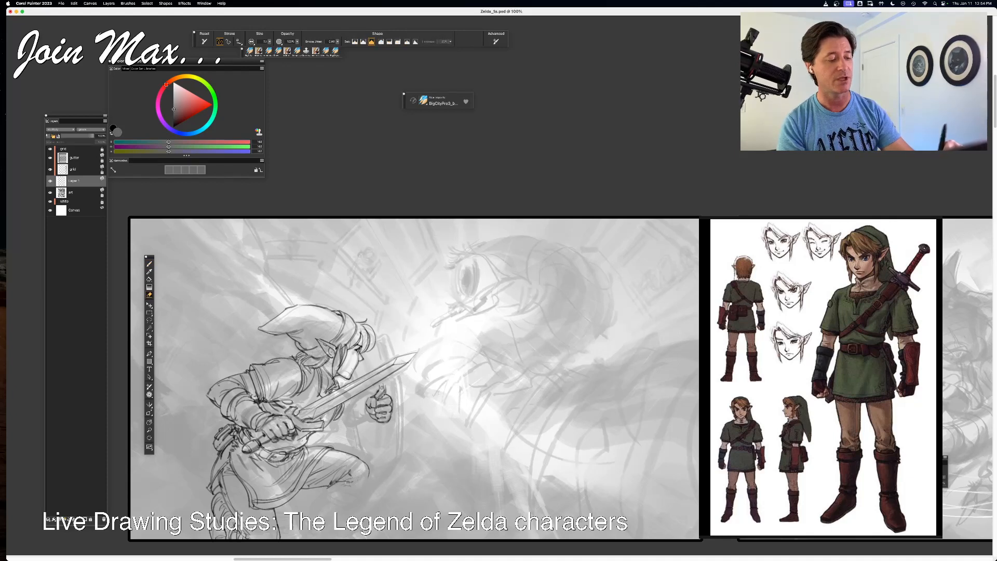
{"action": "key", "text": "b"}
{"action": "key", "text": "n"}
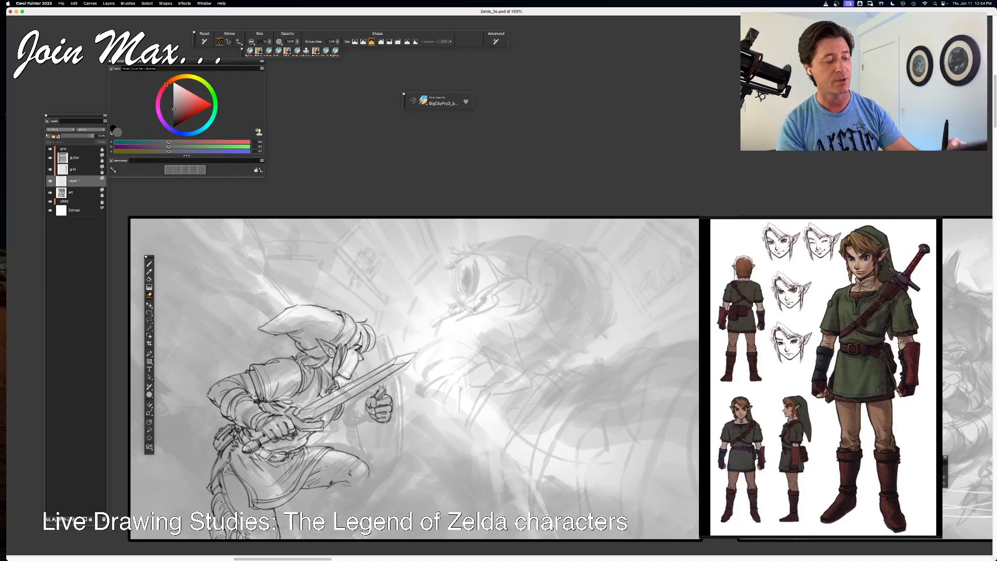
{"action": "left_click_drag", "start_coordinate": [311, 479], "coordinate": [321, 484]}
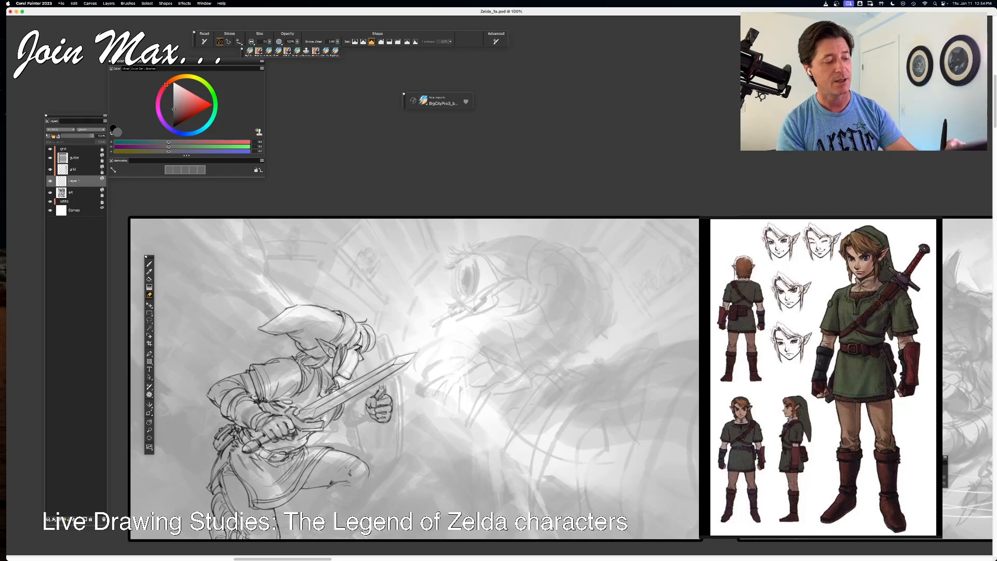
{"action": "key", "text": "b"}
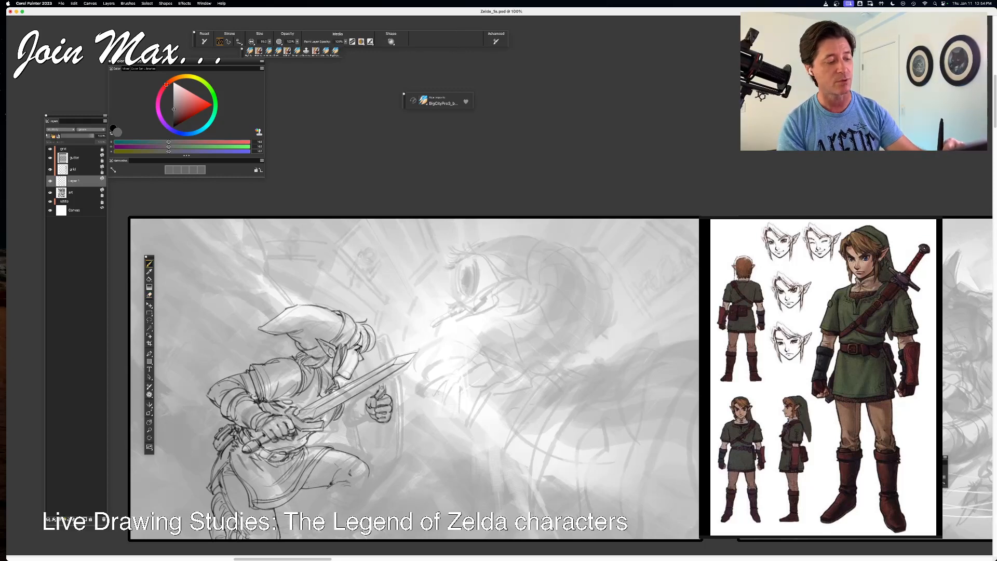
- Draw the fabric folds on the forward knee and the knee's lower contour, undoing inaccurate strokes
{"action": "mouse_move", "coordinate": [331, 456]}
{"action": "left_mouse_down"}
{"action": "mouse_move", "coordinate": [315, 486]}
{"action": "mouse_move", "coordinate": [333, 479]}
{"action": "left_mouse_up"}
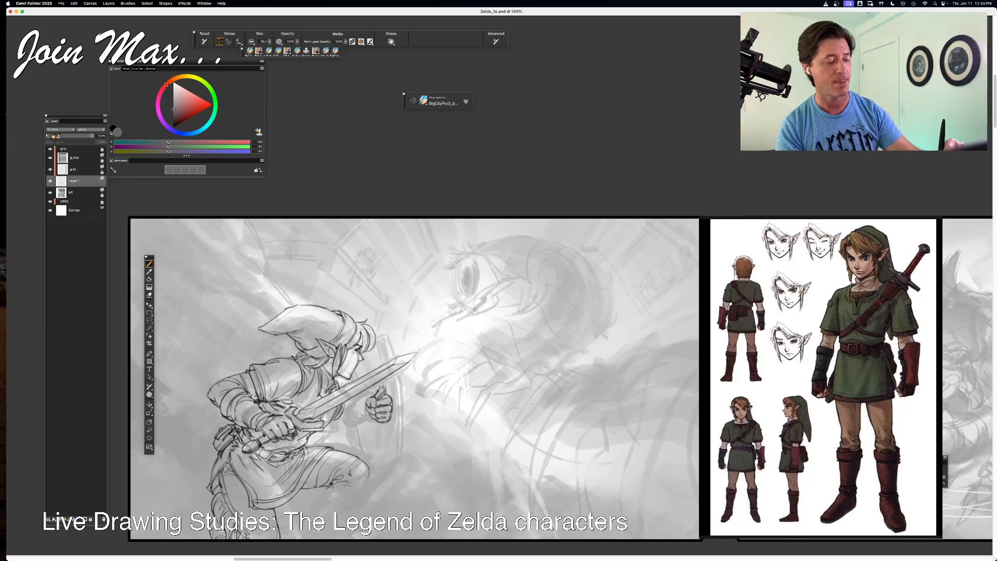
{"action": "left_click_drag", "start_coordinate": [342, 486], "coordinate": [336, 492]}
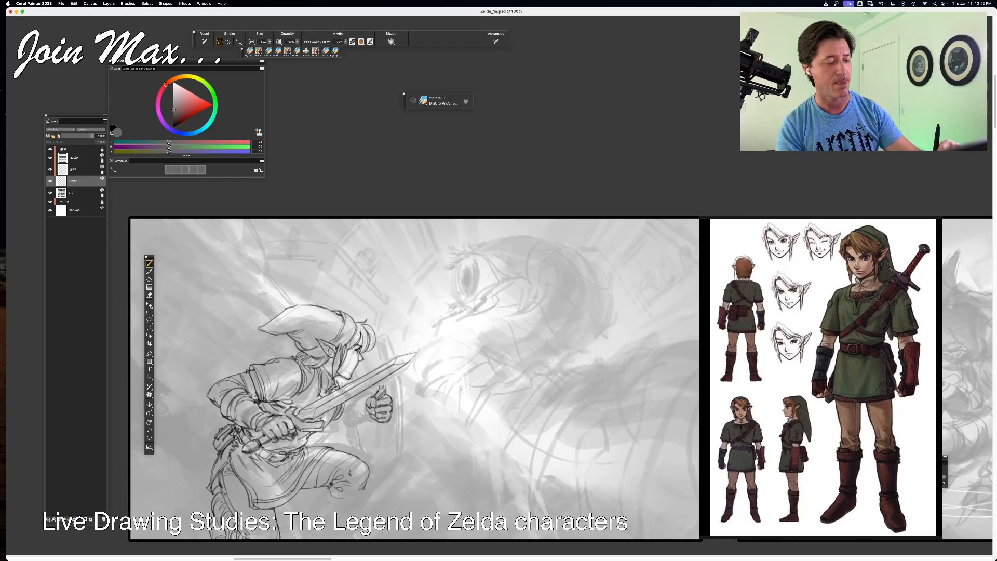
{"action": "left_click_drag", "start_coordinate": [364, 490], "coordinate": [339, 493]}
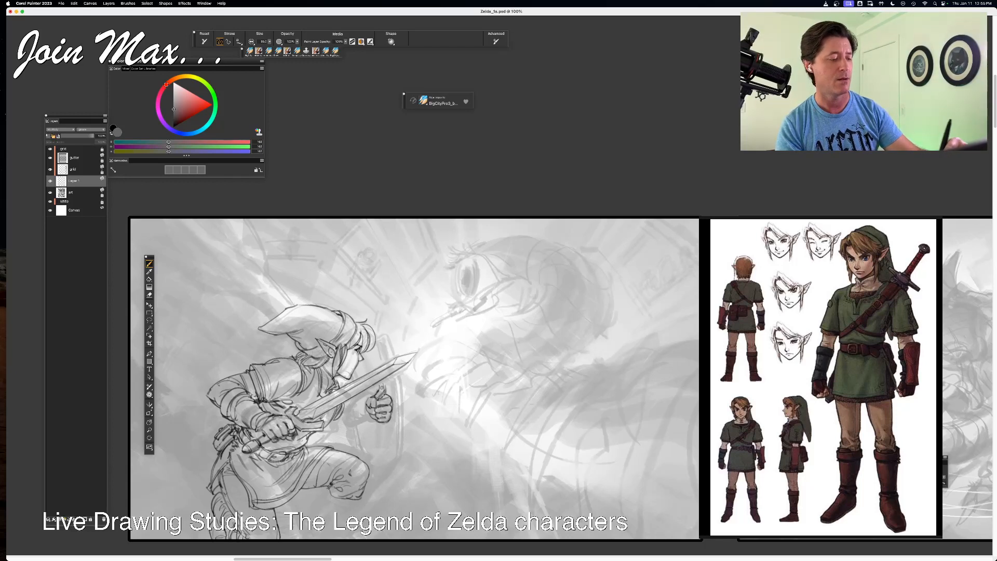
{"action": "key", "text": "super+z"}
{"action": "key", "text": "super+z"}
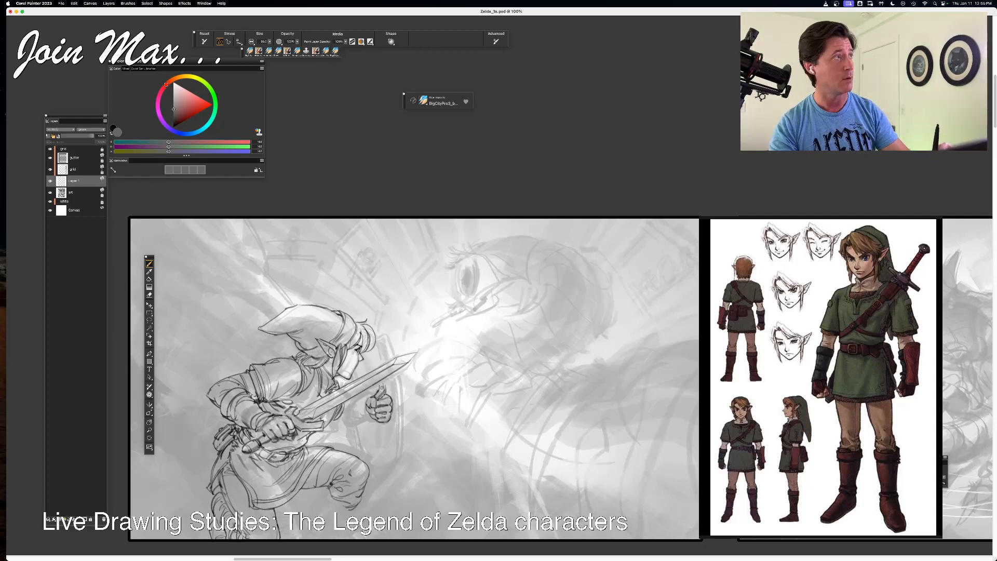
{"action": "key", "text": "super+z"}
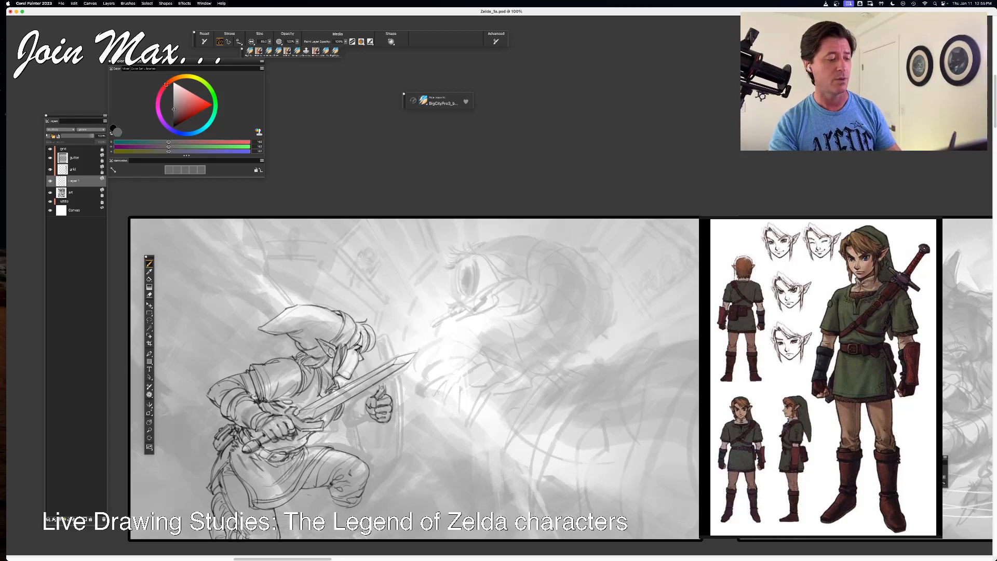
- Try a stroke for the forward lower leg running down from behind the knee, and undo it
{"action": "left_click_drag", "start_coordinate": [329, 491], "coordinate": [353, 507]}
{"action": "key", "text": "super+z"}
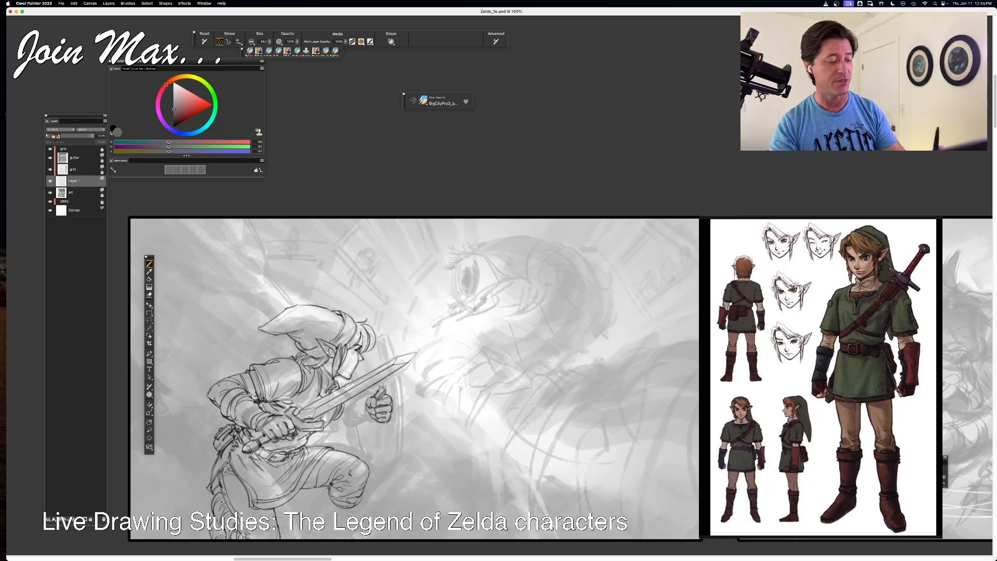
{"action": "key", "text": "super+z"}
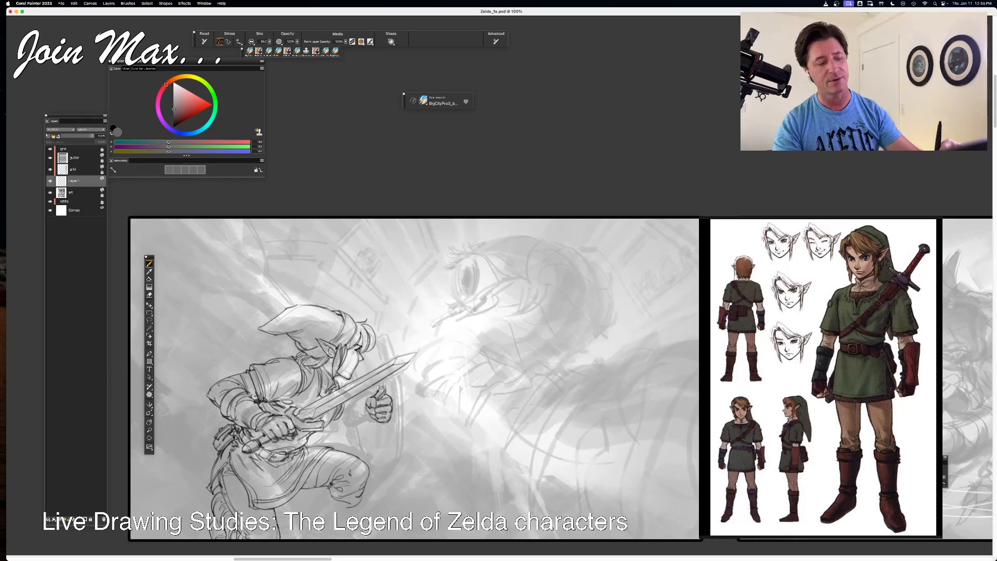
{"action": "key", "text": "super+z"}
- Redraw the front contour of the forward knee slightly further out and erase the old knee line inside it
{"action": "left_click_drag", "start_coordinate": [372, 472], "coordinate": [360, 499]}
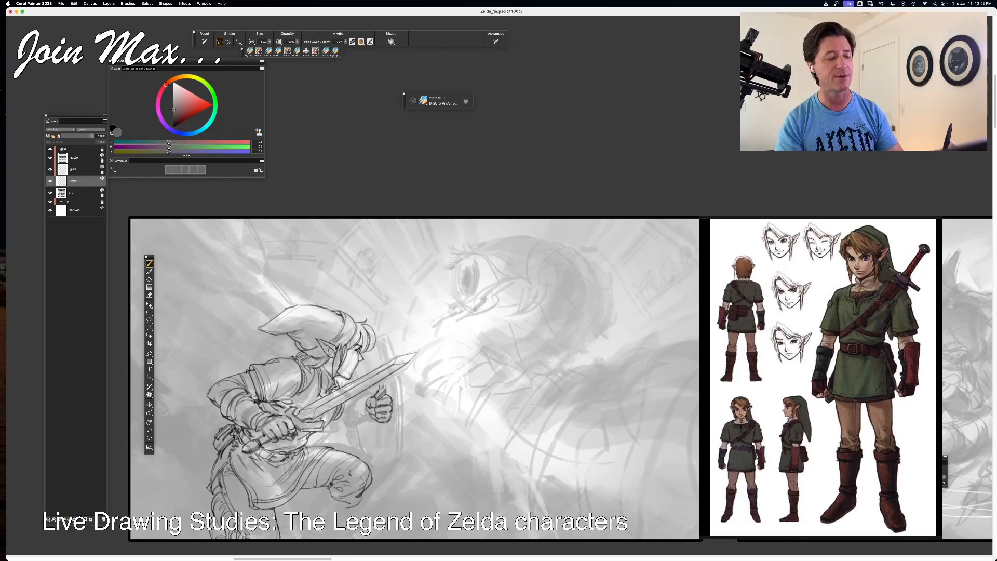
{"action": "key", "text": "e"}
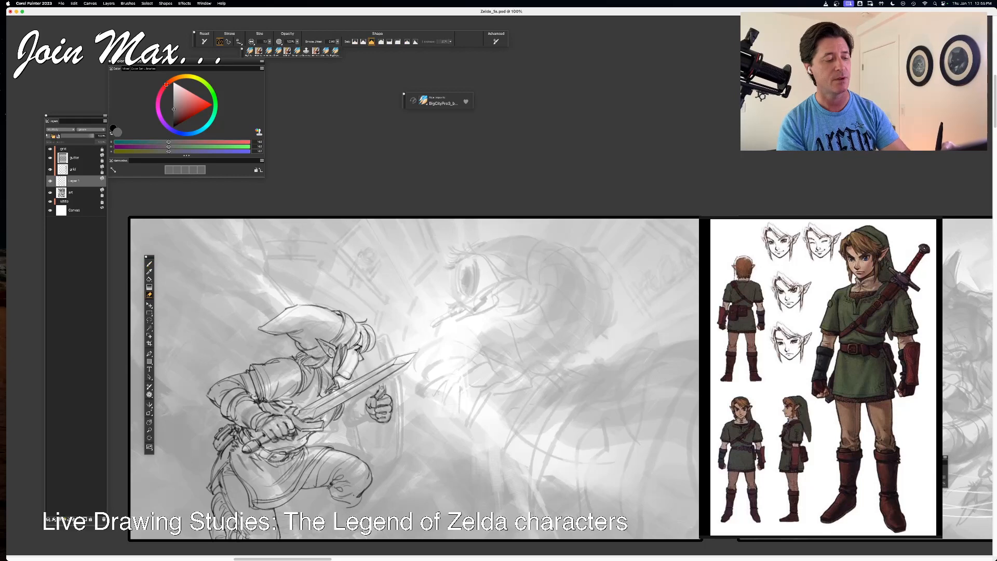
{"action": "left_click_drag", "start_coordinate": [368, 470], "coordinate": [358, 457]}
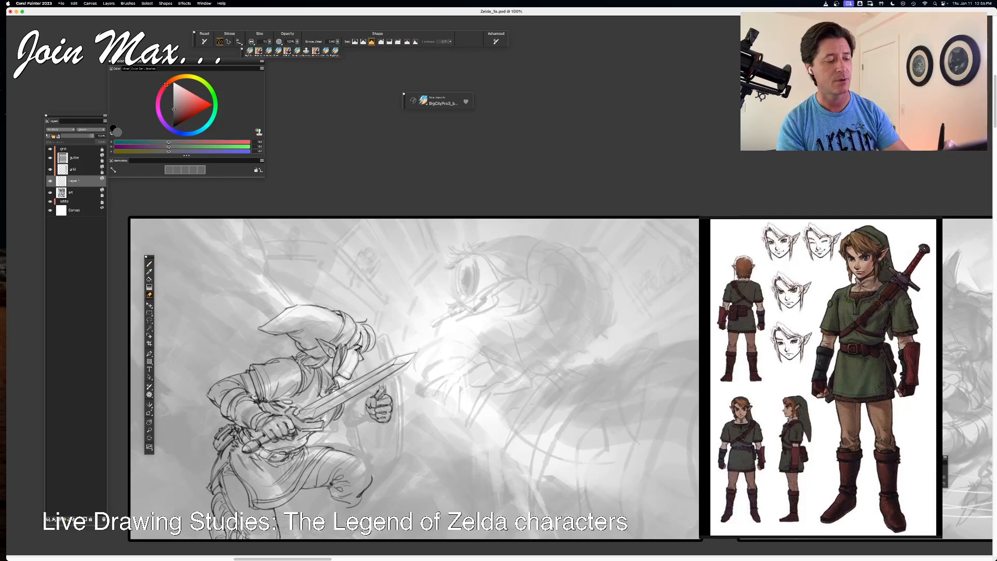
{"action": "key", "text": "b"}
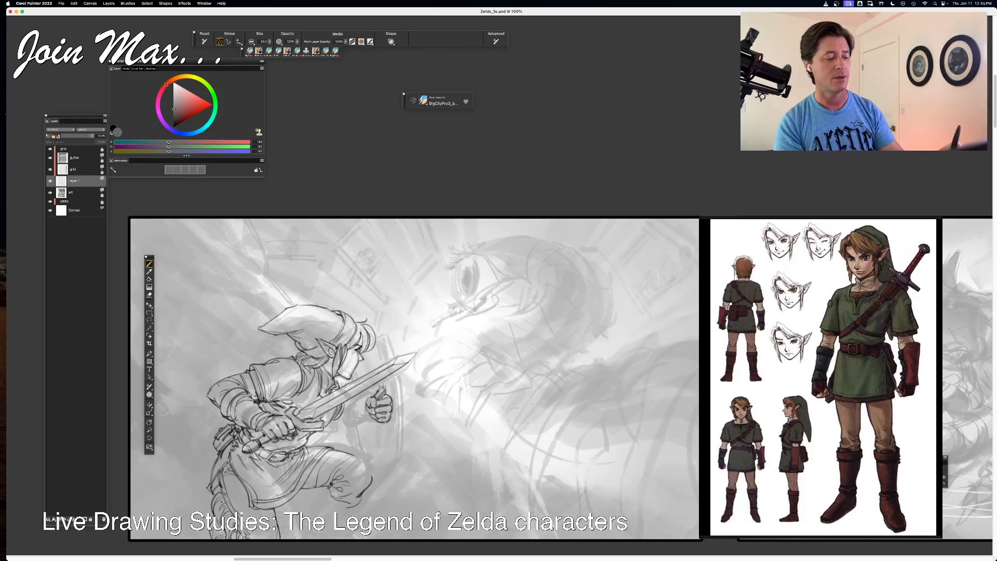
{"action": "key", "text": "e"}
{"action": "key", "text": "b"}
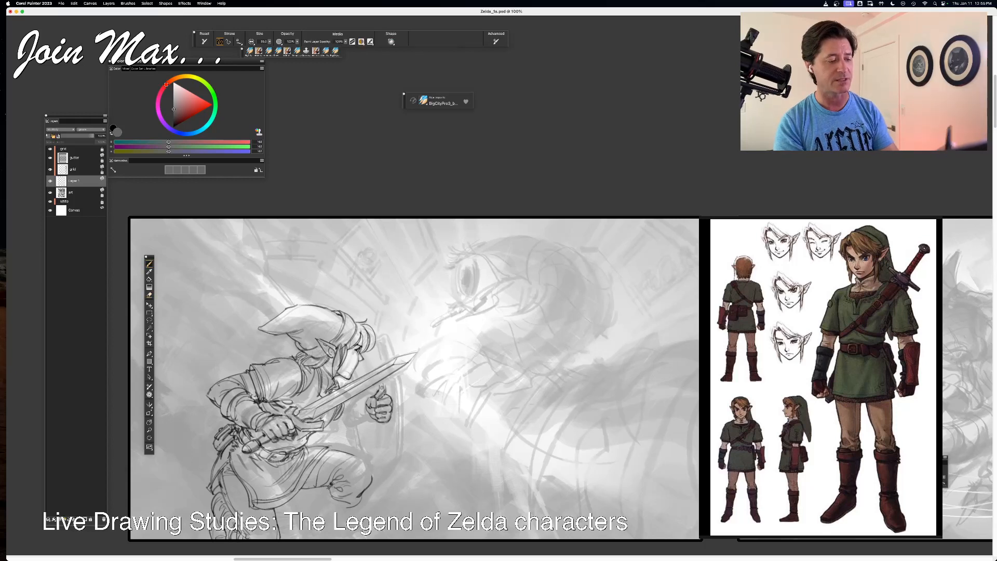
- Clean up the upper contour of the forward thigh near the tunic hem with the eraser
{"action": "key", "text": "n"}
{"action": "left_click_drag", "start_coordinate": [318, 450], "coordinate": [334, 458]}
{"action": "key", "text": "j"}
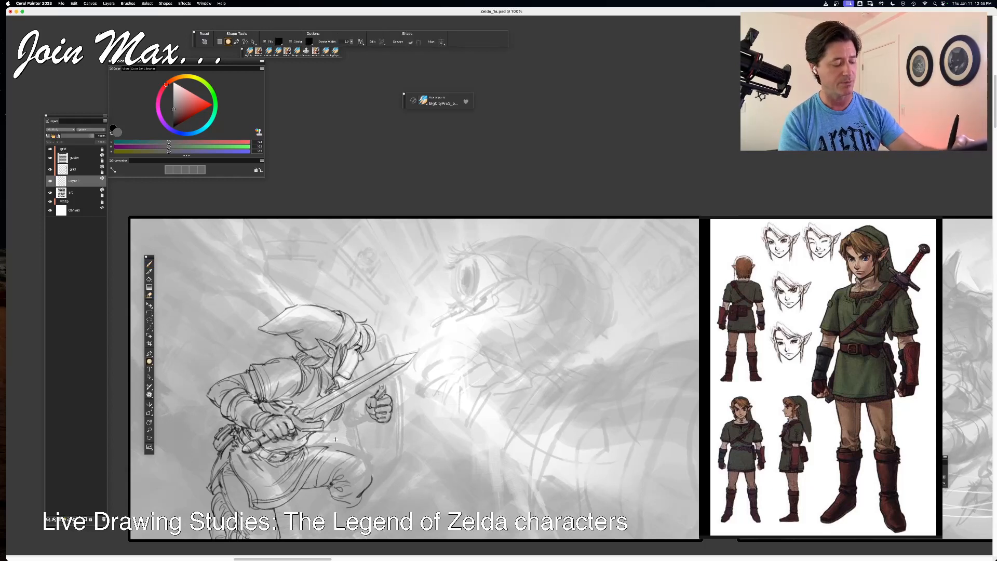
{"action": "key", "text": "e"}
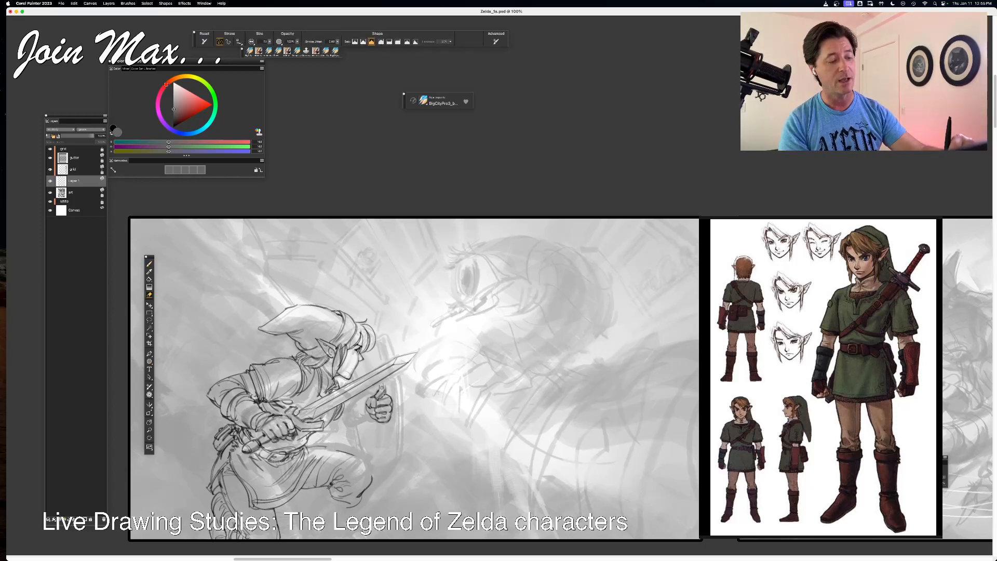
{"action": "key", "text": "b"}
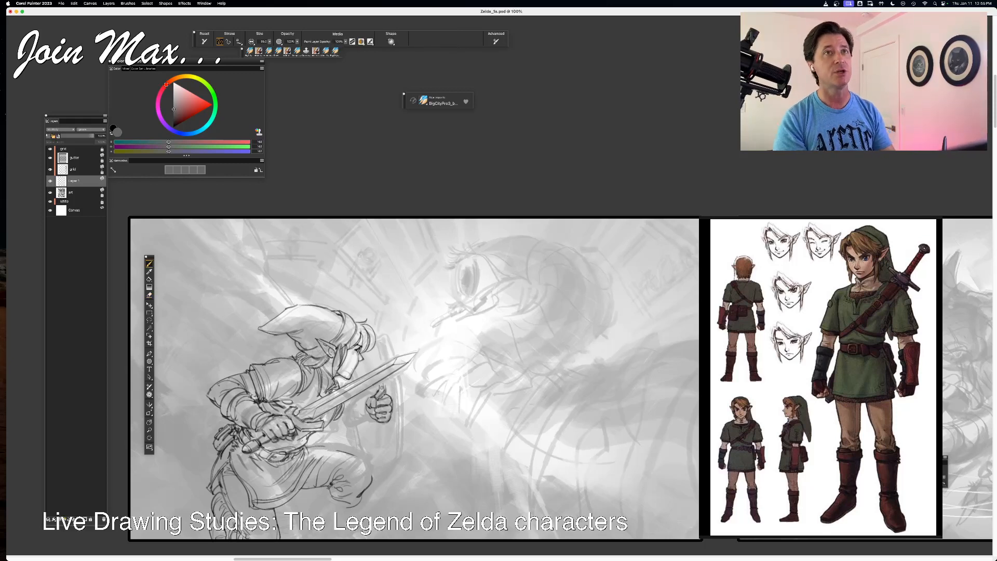
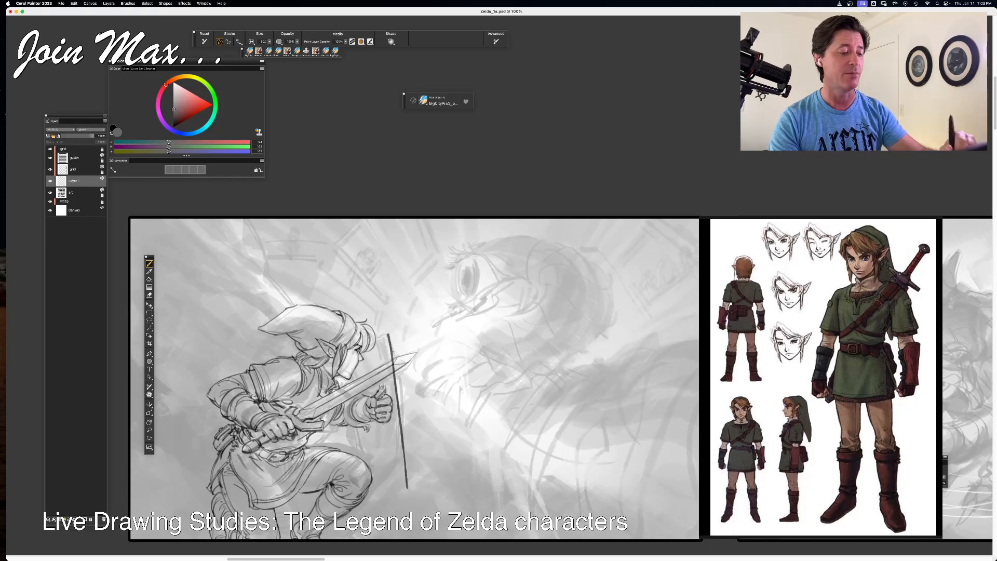
- Try long straight strokes for the shield's edge in front of the raised fist, and undo them
{"action": "key", "text": "super+z"}
{"action": "left_click_drag", "start_coordinate": [391, 330], "coordinate": [404, 474]}
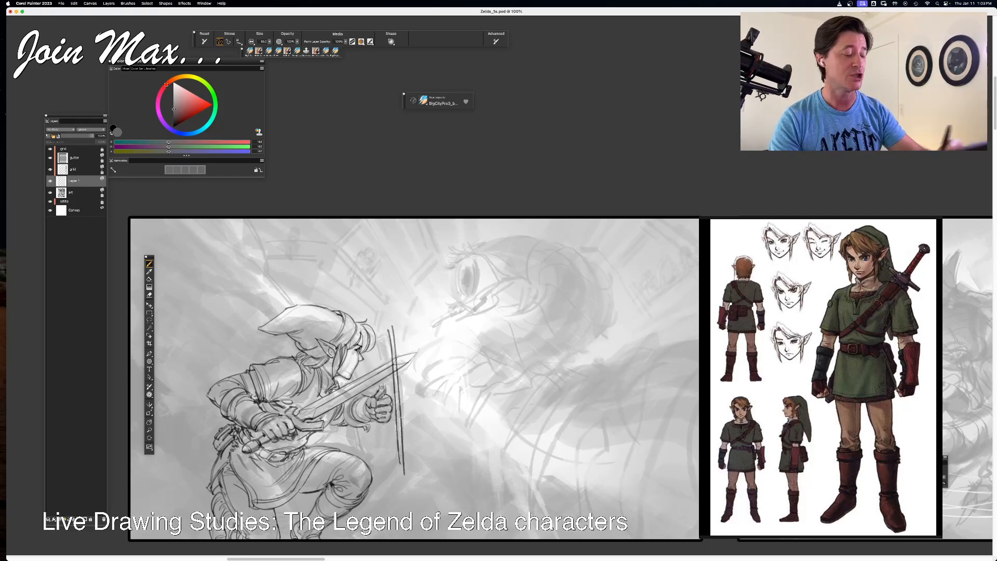
{"action": "key", "text": "super+z"}
{"action": "key", "text": "super+z"}
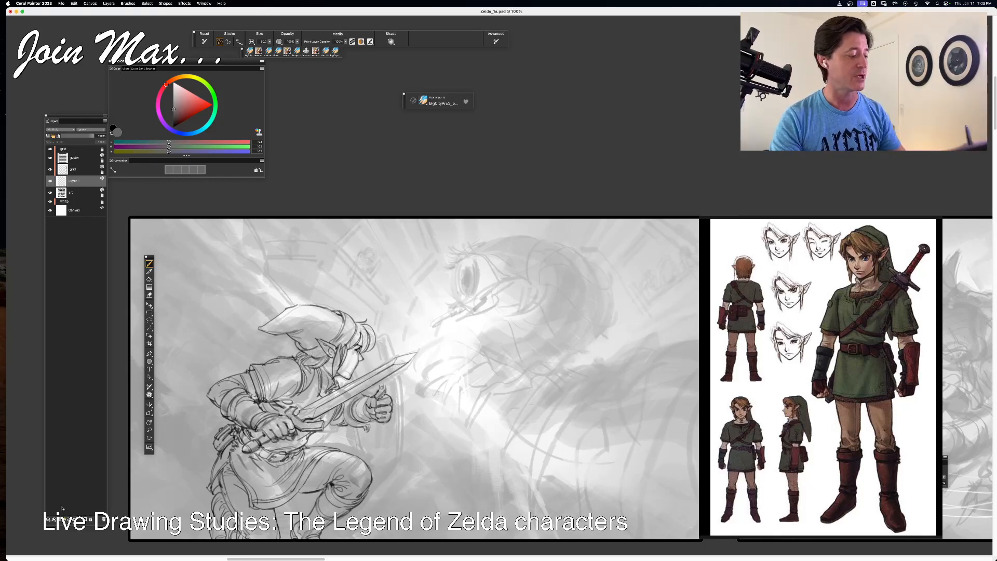
- Add a new layer and draw the shield's edge as two near-vertical parallel lines crossing the sword tip, undoing inaccurate strokes
{"action": "left_click", "coordinate": [63, 518]}
{"action": "left_click_drag", "start_coordinate": [388, 333], "coordinate": [399, 474]}
{"action": "key", "text": "super+z"}
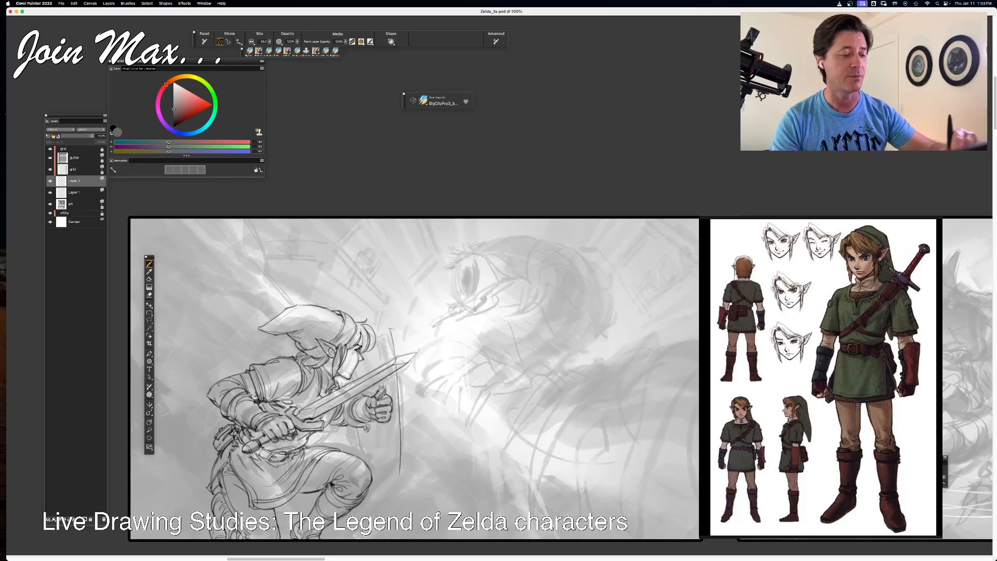
{"action": "left_click_drag", "start_coordinate": [394, 327], "coordinate": [401, 493]}
{"action": "key", "text": "super+z"}
{"action": "left_click_drag", "start_coordinate": [399, 329], "coordinate": [405, 471]}
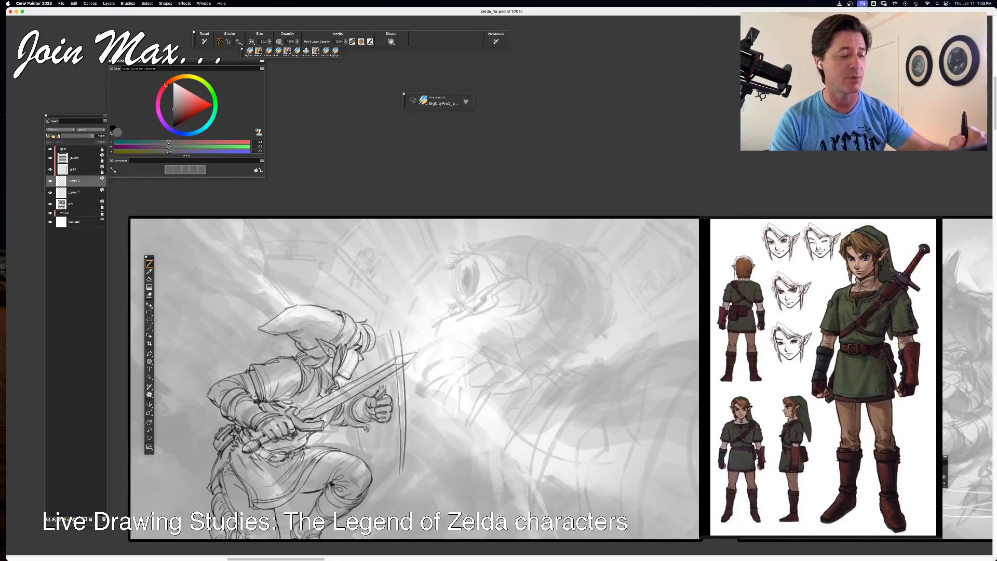
- Try the shield's inner edge with a short stroke beneath the raised forearm, and undo it
{"action": "left_click_drag", "start_coordinate": [350, 428], "coordinate": [354, 456]}
{"action": "key", "text": "super+z"}
{"action": "key", "text": "super+z"}
{"action": "key", "text": "super+z"}
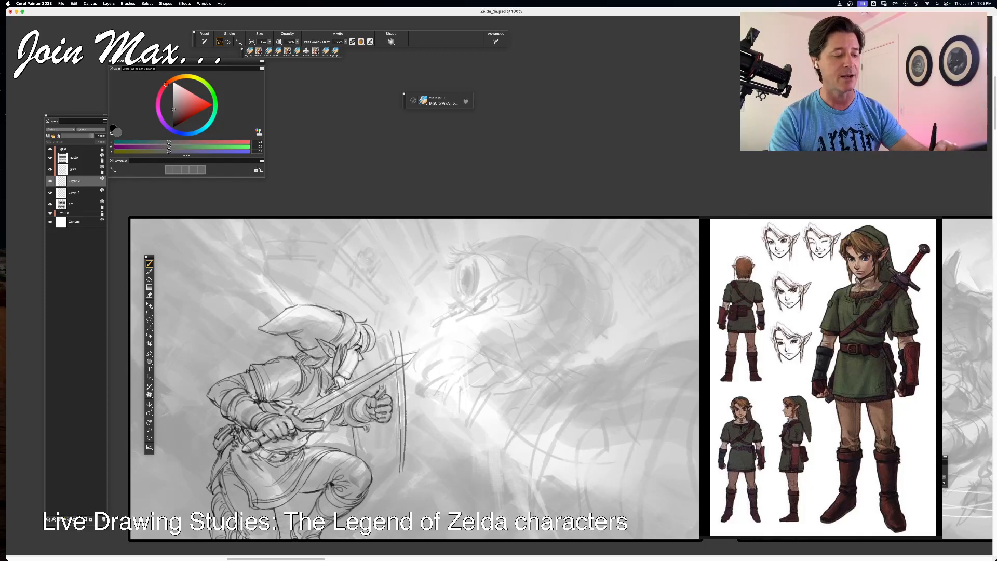
- Draw the lower corner of Link's shield and the inner line of its rim
{"action": "left_click_drag", "start_coordinate": [400, 473], "coordinate": [376, 503]}
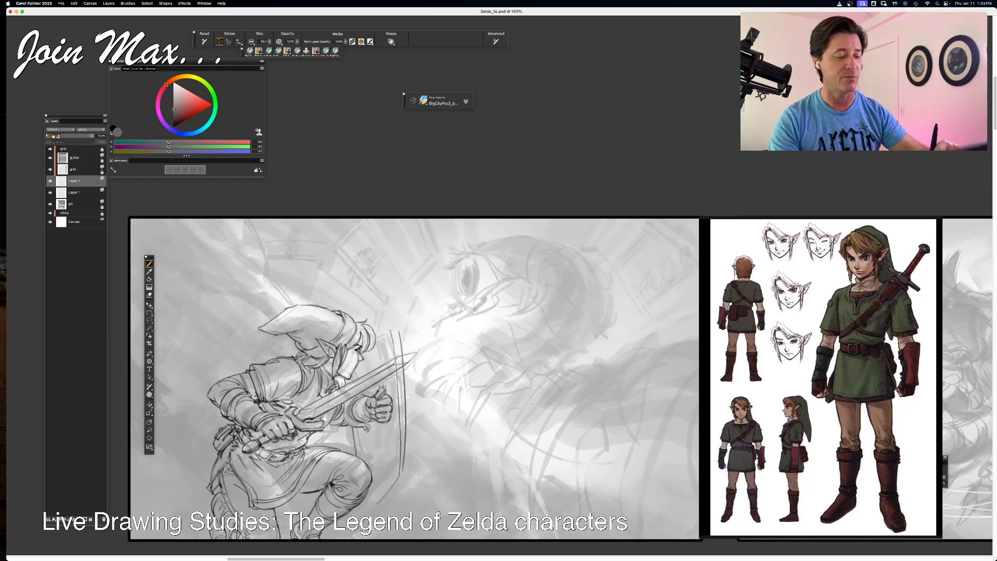
{"action": "left_click_drag", "start_coordinate": [402, 470], "coordinate": [378, 504]}
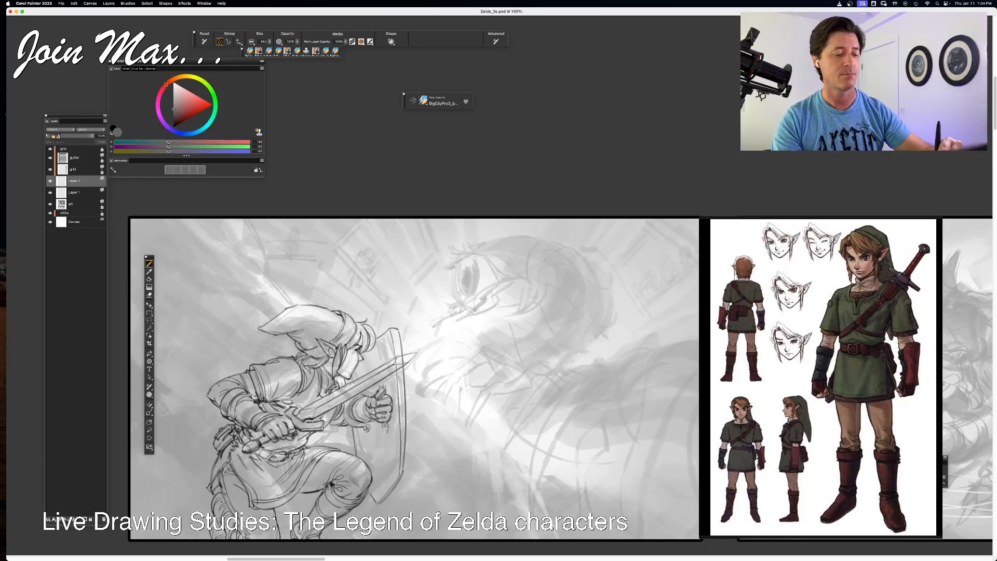
{"action": "left_click_drag", "start_coordinate": [397, 447], "coordinate": [381, 496]}
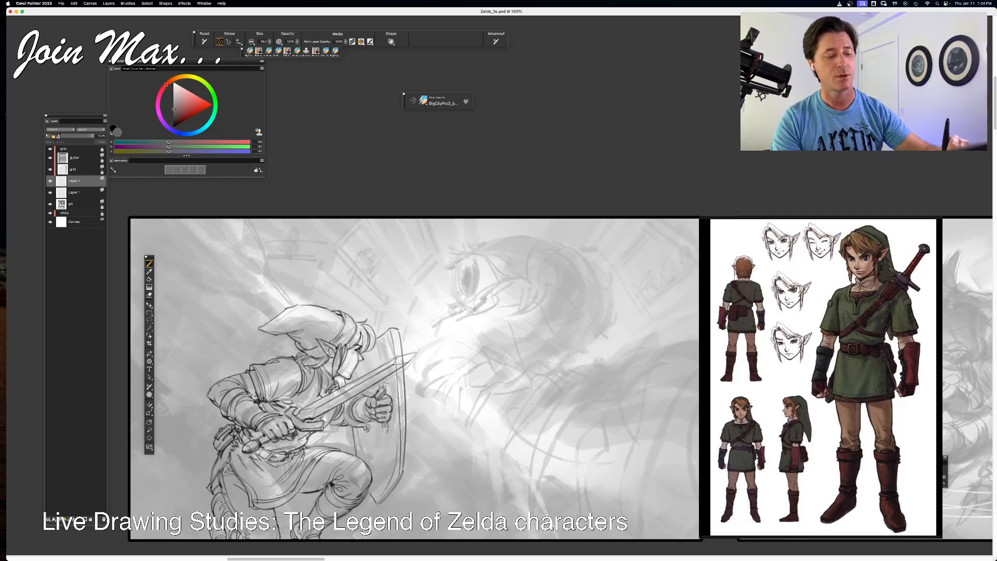
{"action": "left_click_drag", "start_coordinate": [385, 342], "coordinate": [389, 358]}
{"action": "key", "text": "super+z"}
{"action": "key", "text": "super+z"}
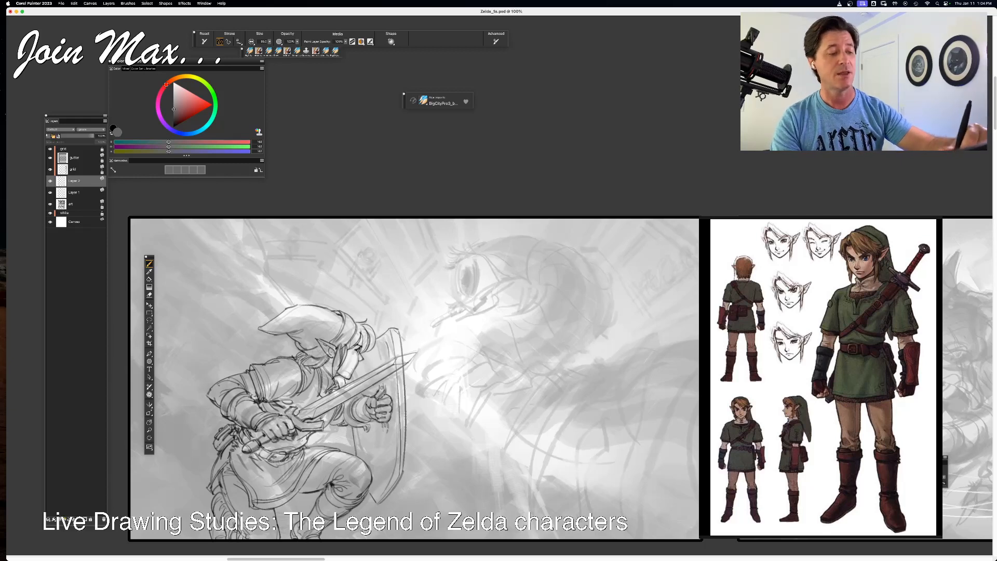
{"action": "key", "text": "super+z"}
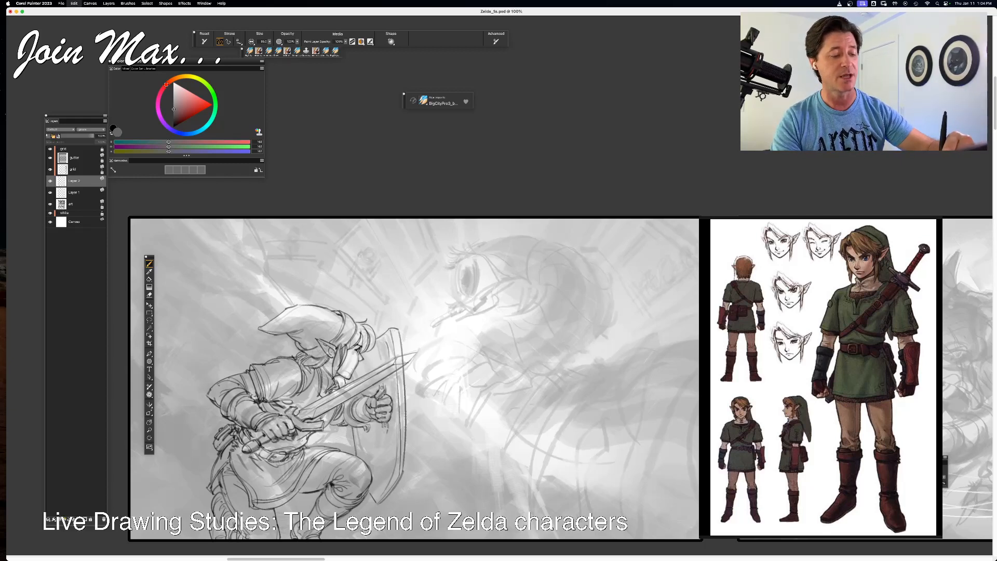
{"action": "left_click_drag", "start_coordinate": [382, 423], "coordinate": [380, 431]}
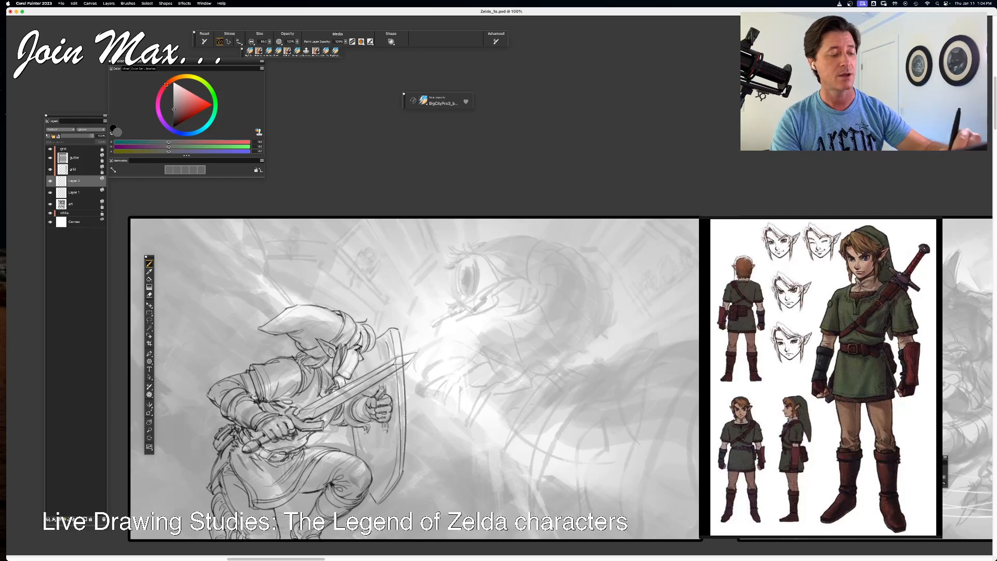
{"action": "key", "text": "super+z"}
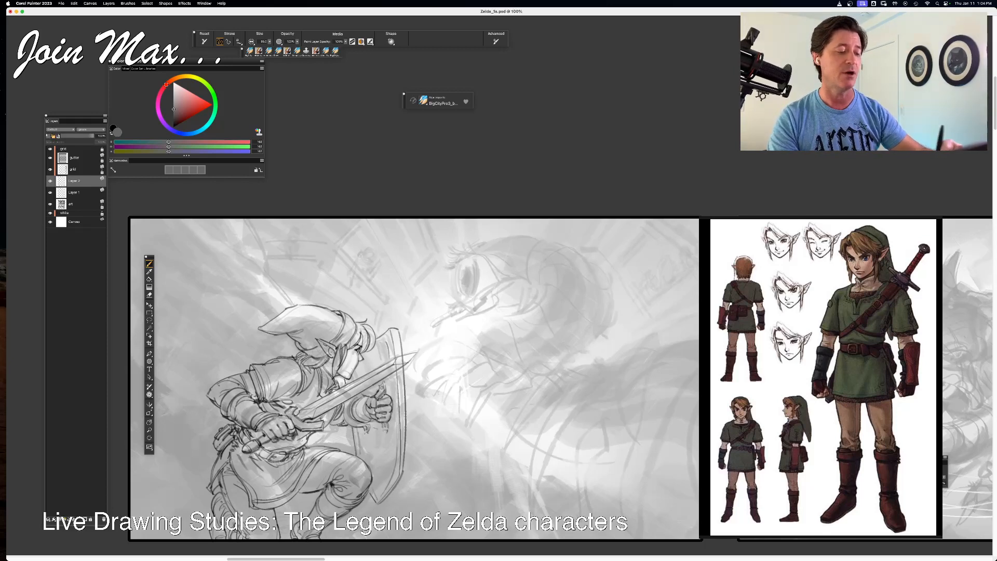
{"action": "key", "text": "super+z"}
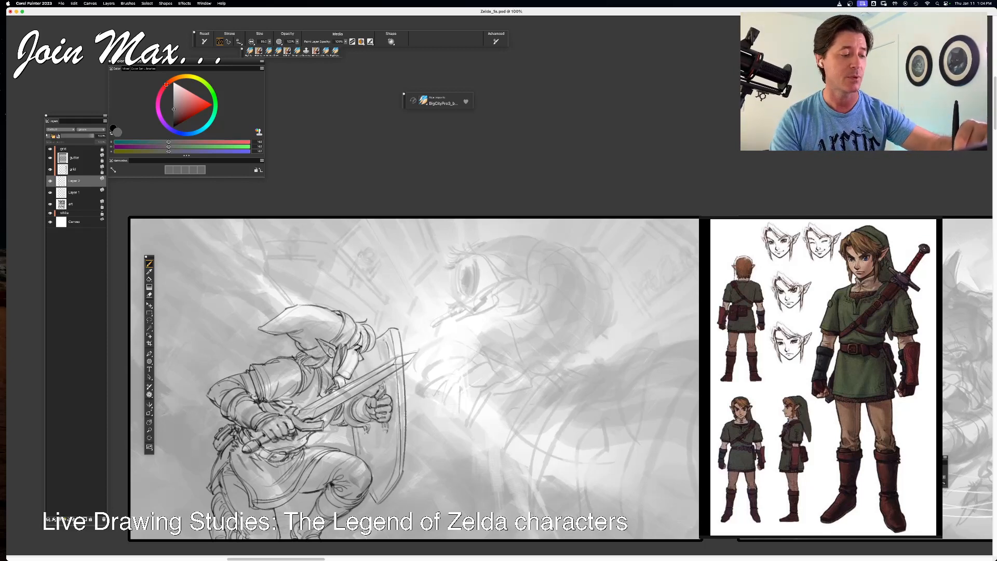
{"action": "key", "text": "super+z"}
{"action": "mouse_move", "coordinate": [376, 345]}
{"action": "left_mouse_down"}
{"action": "mouse_move", "coordinate": [388, 335]}
{"action": "mouse_move", "coordinate": [391, 360]}
{"action": "left_mouse_up"}
{"action": "key", "text": "super+z"}
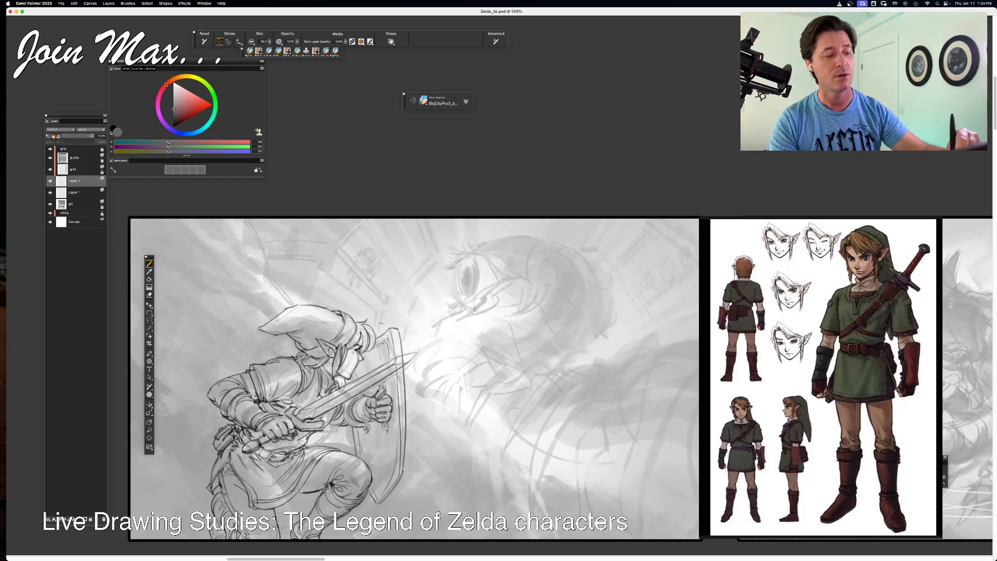
{"action": "left_click_drag", "start_coordinate": [387, 311], "coordinate": [406, 314]}
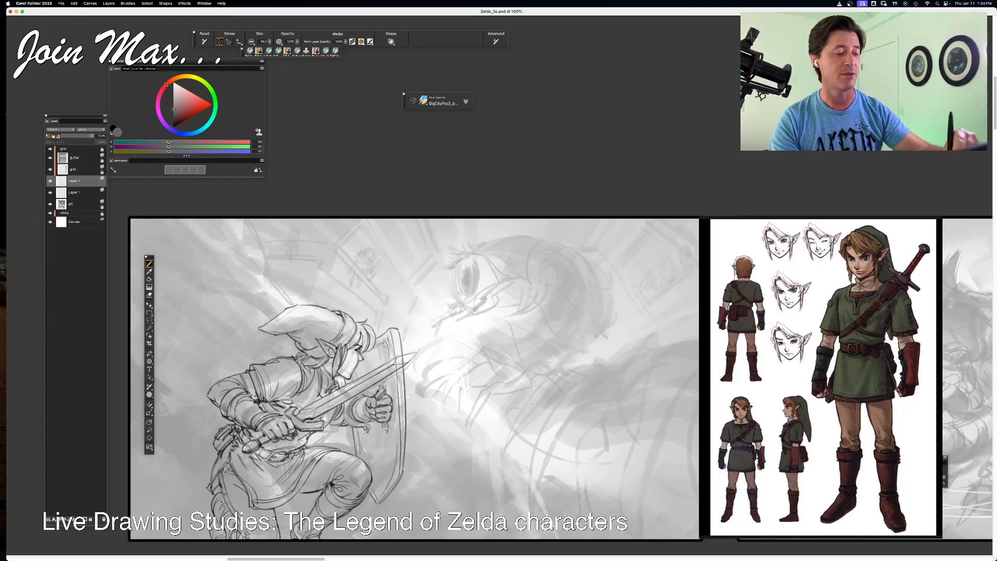
{"action": "key", "text": "super+z"}
{"action": "key", "text": "super+z"}
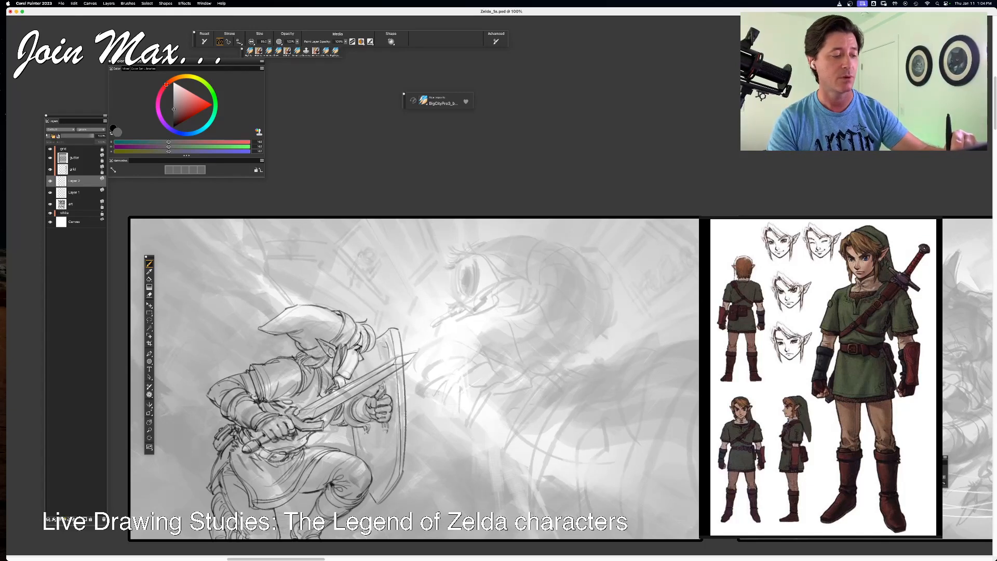
{"action": "key", "text": "super+z"}
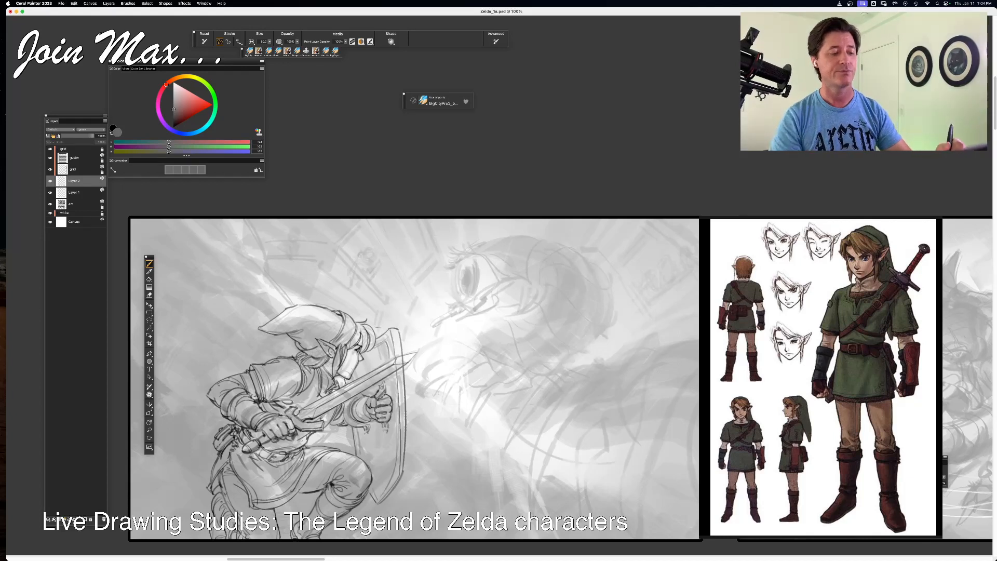
- Erase the shield lines that cross the tip of Link's sword
{"action": "key", "text": "n"}
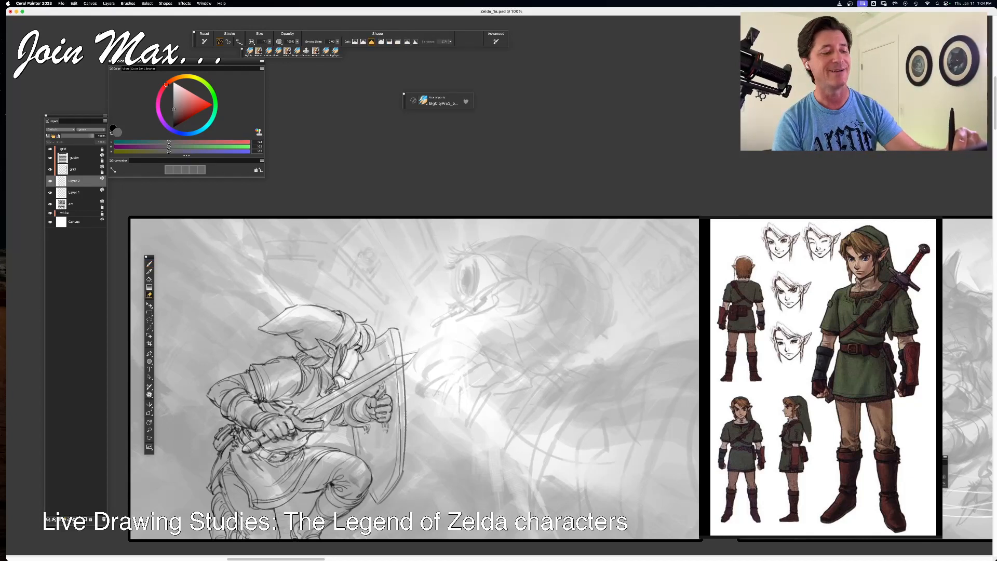
{"action": "key", "text": "b"}
{"action": "left_click_drag", "start_coordinate": [381, 338], "coordinate": [390, 356]}
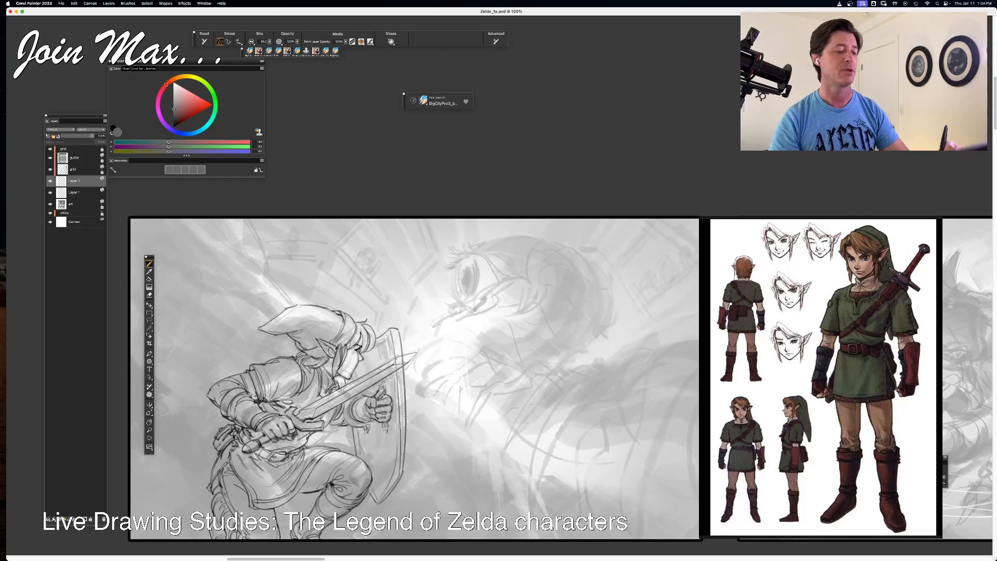
{"action": "key", "text": "e"}
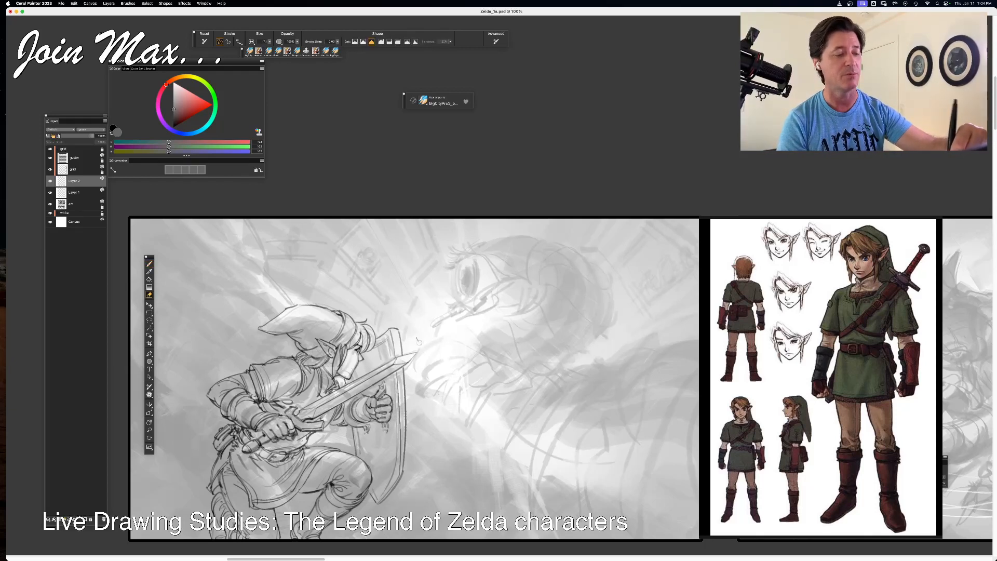
{"action": "key", "text": "b"}
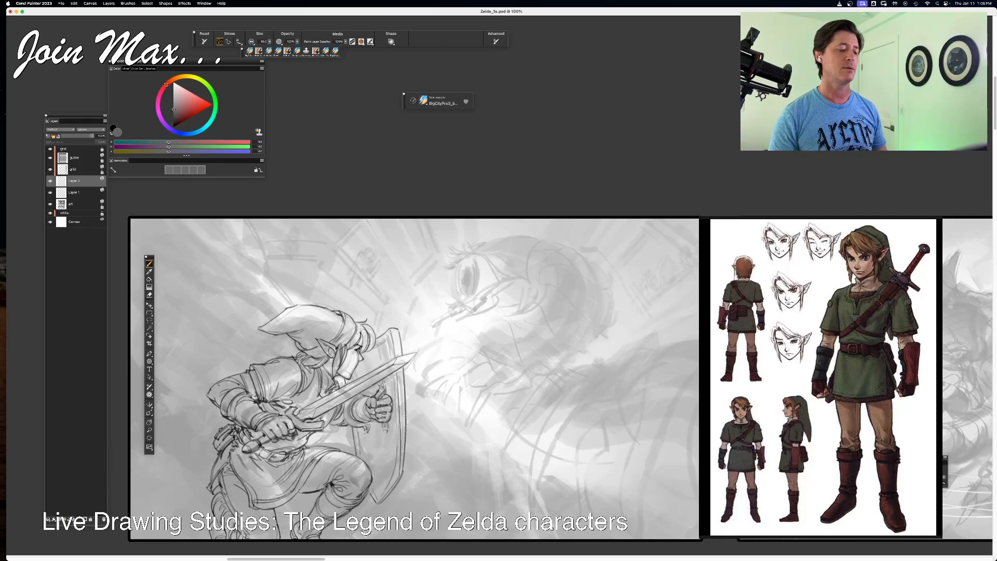
{"action": "key", "text": "n"}
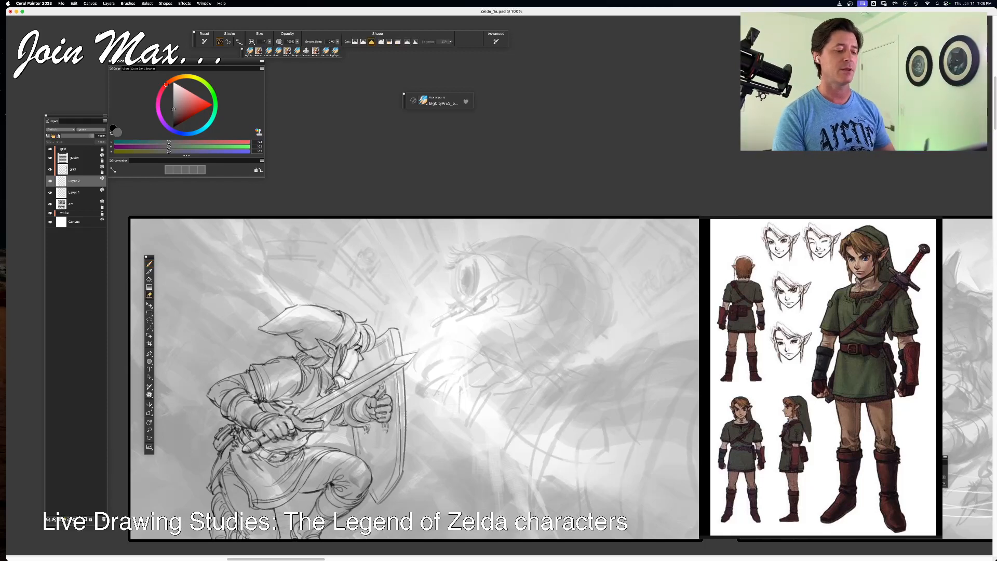
{"action": "key", "text": "b"}
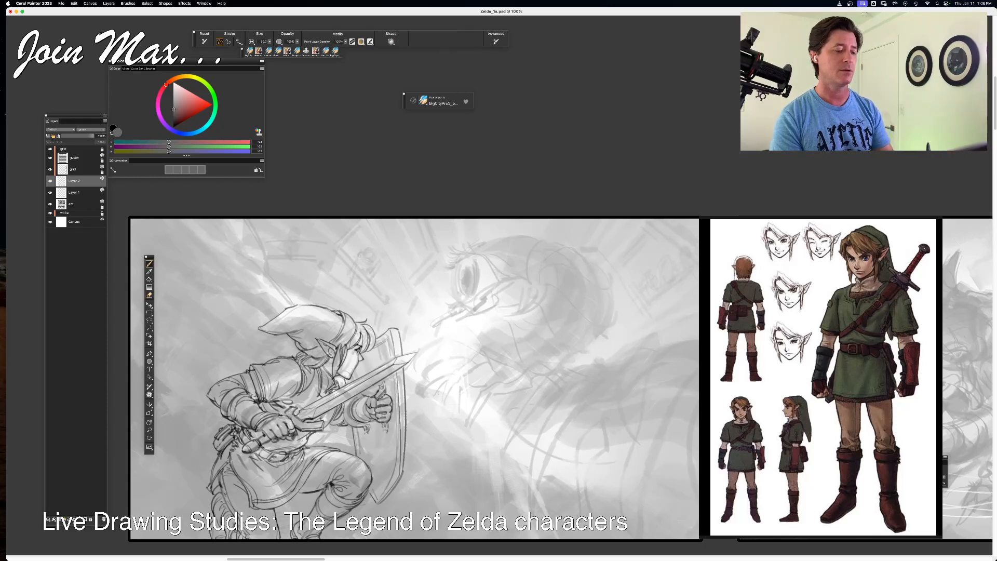
{"action": "left_click_drag", "start_coordinate": [408, 312], "coordinate": [343, 358]}
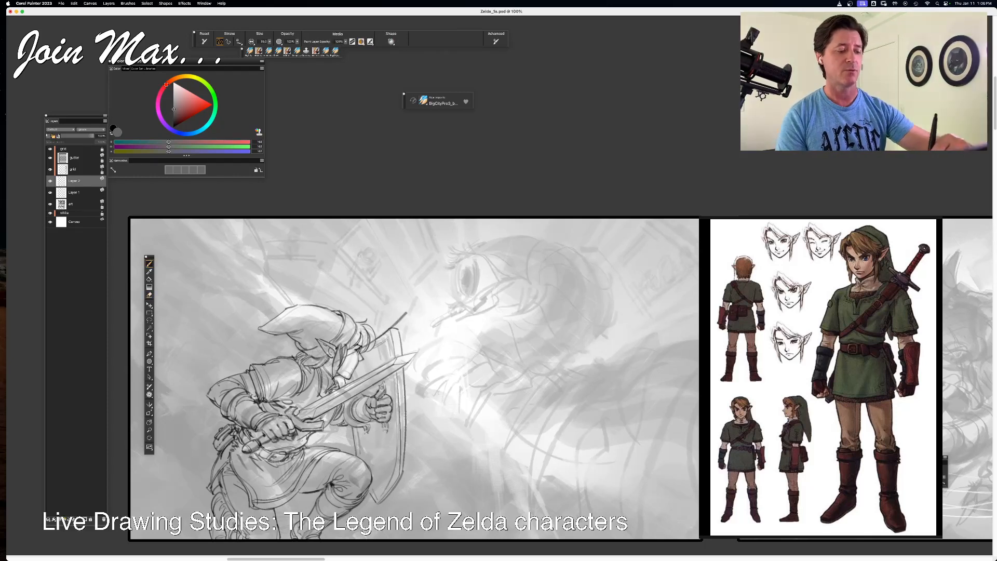
{"action": "left_click_drag", "start_coordinate": [435, 458], "coordinate": [377, 477]}
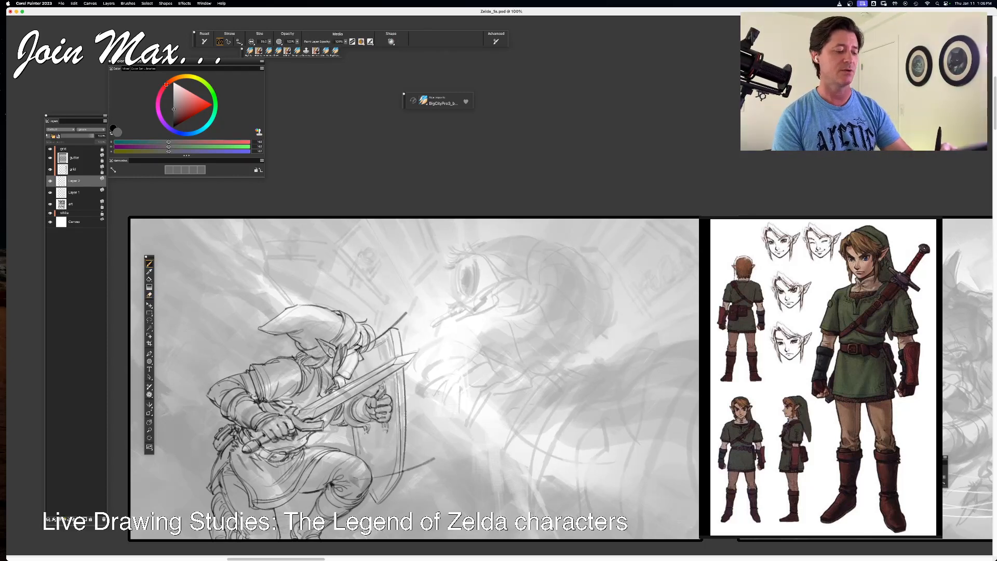
{"action": "key", "text": "e"}
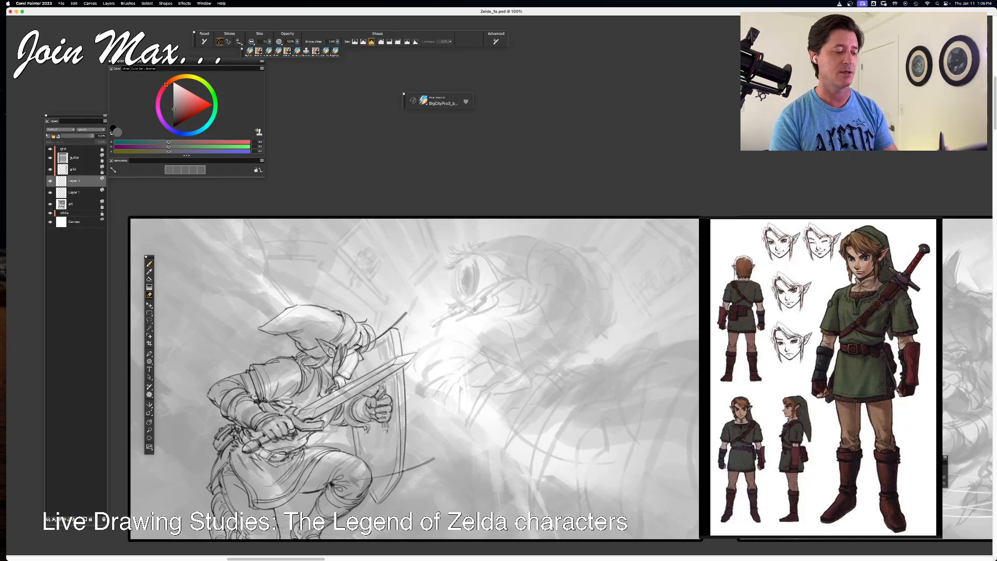
{"action": "key", "text": "super+z"}
{"action": "key", "text": "super+z"}
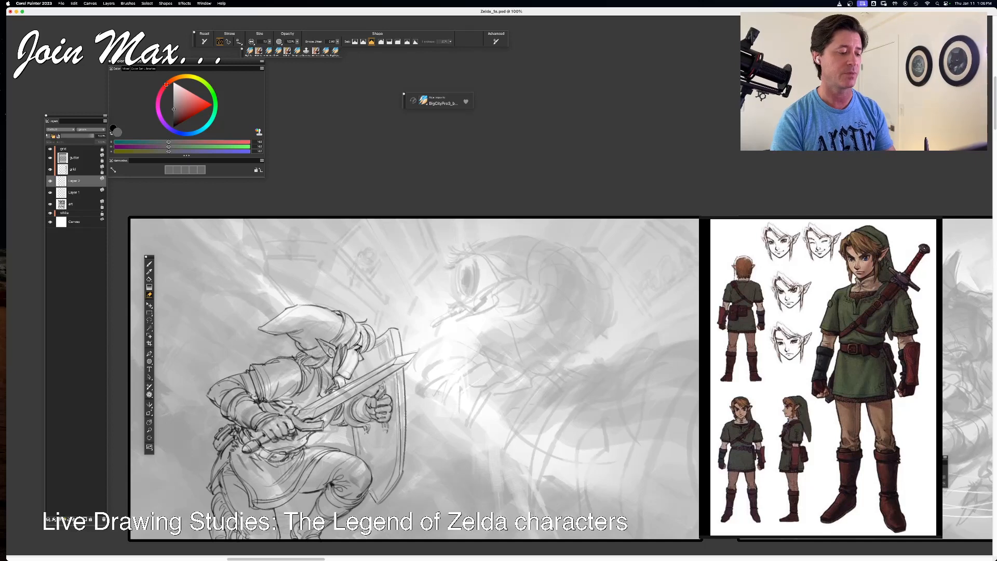
{"action": "key", "text": "b"}
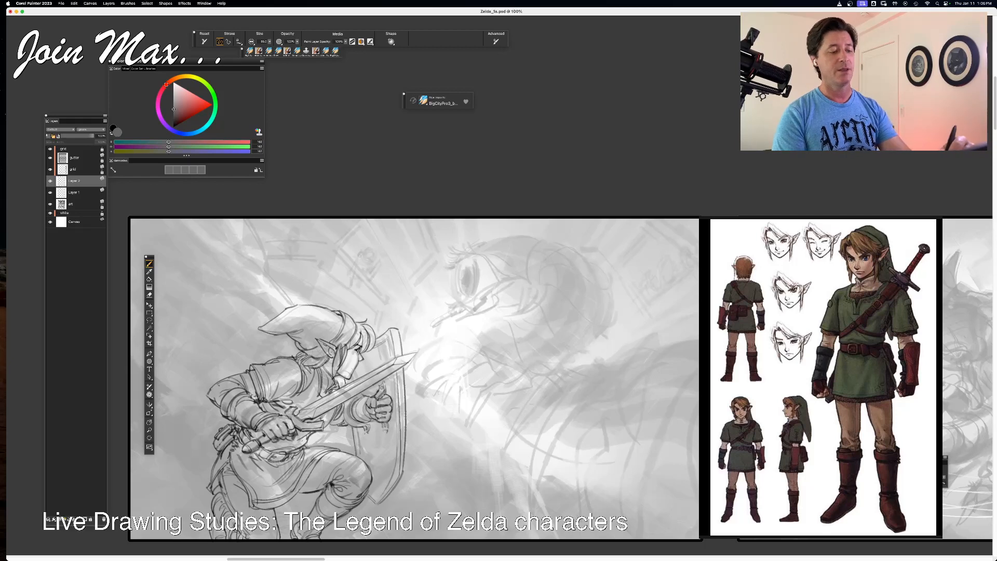
{"action": "mouse_move", "coordinate": [379, 485]}
{"action": "left_mouse_down"}
{"action": "mouse_move", "coordinate": [387, 437]}
{"action": "mouse_move", "coordinate": [365, 468]}
{"action": "left_mouse_up"}
{"action": "left_click_drag", "start_coordinate": [335, 383], "coordinate": [364, 457]}
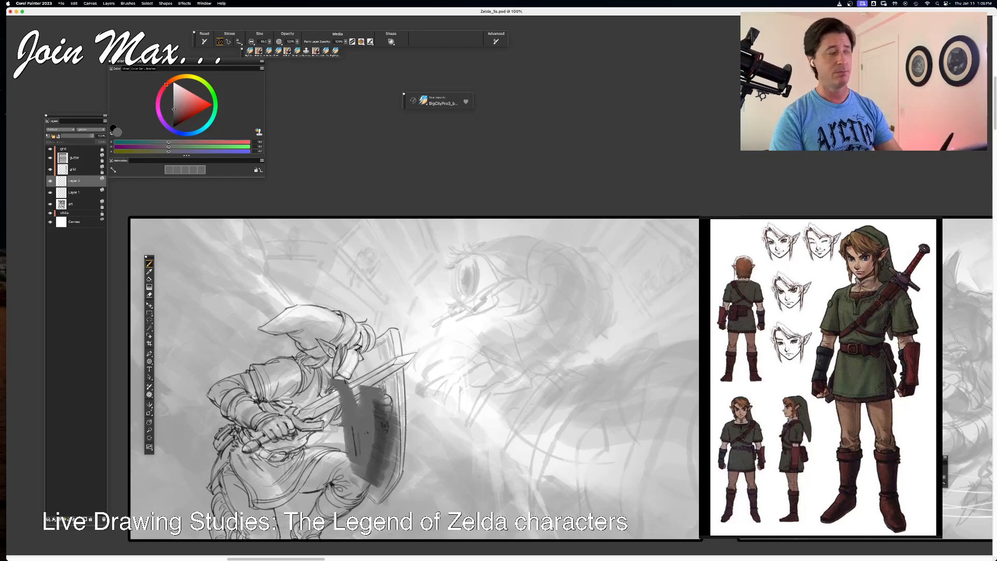
{"action": "key", "text": "super+z"}
{"action": "key", "text": "super+z"}
{"action": "key", "text": "super+z"}
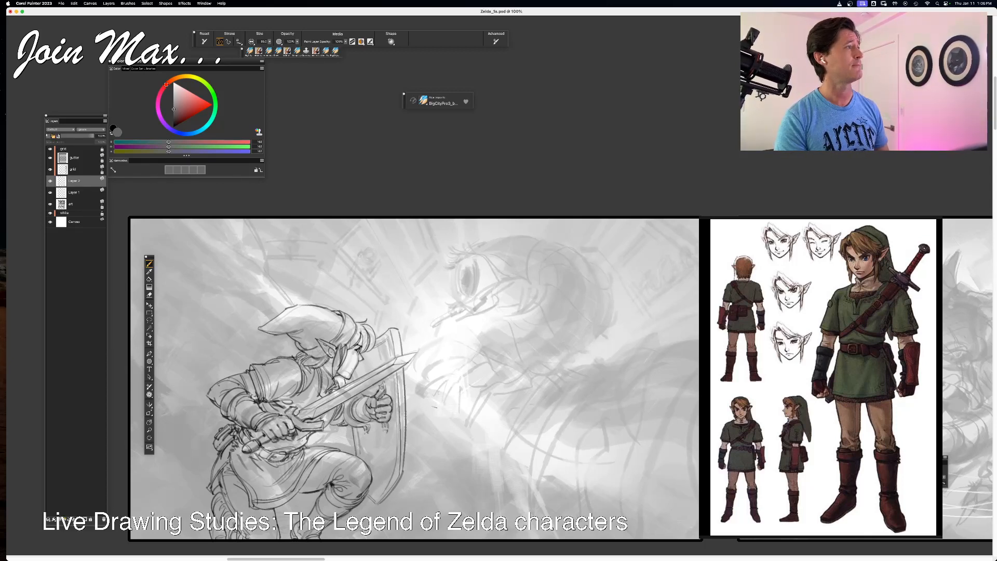
- Erase along the lower outer edge of the shield and rework its rim line
{"action": "key", "text": "n"}
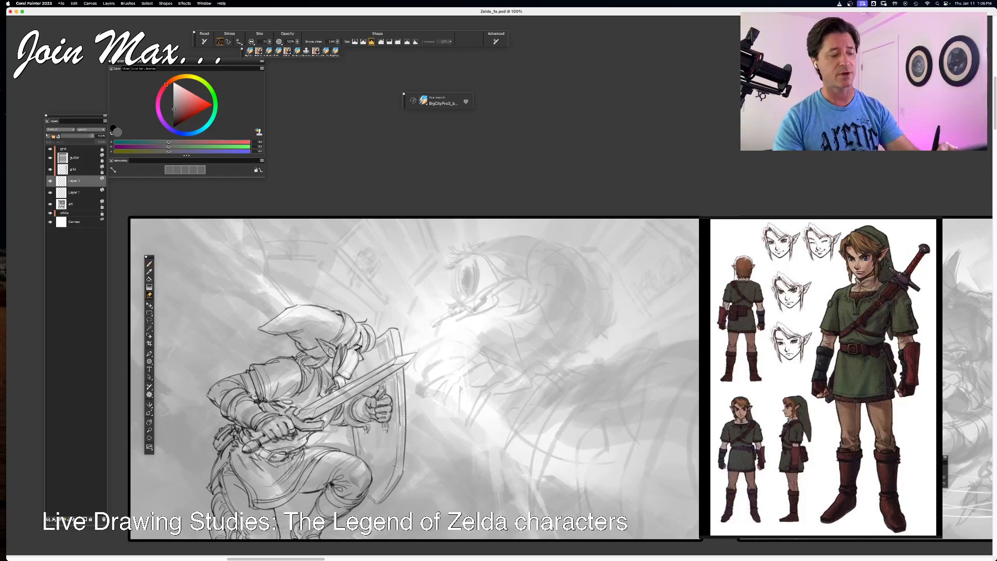
{"action": "left_click_drag", "start_coordinate": [392, 486], "coordinate": [378, 497]}
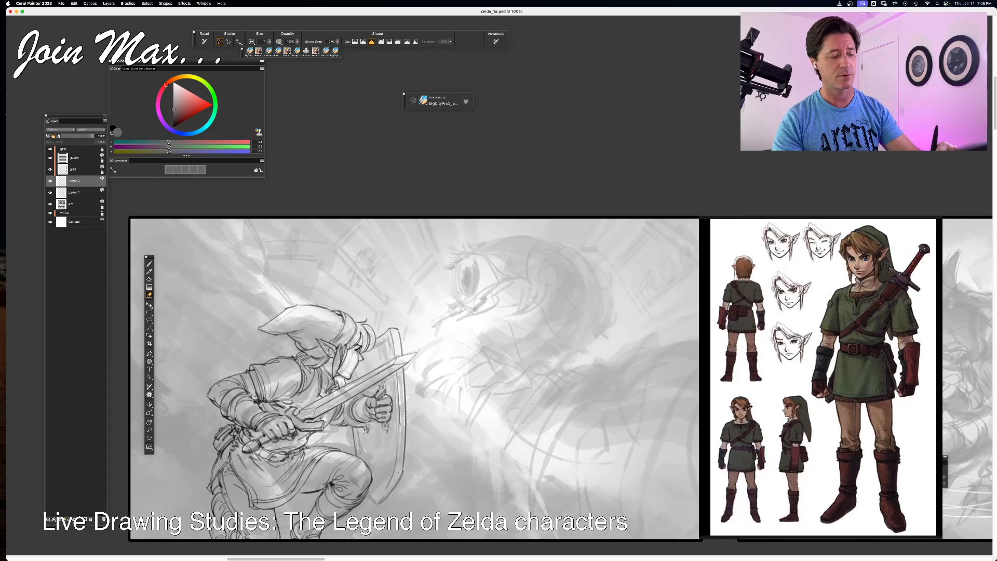
{"action": "left_click_drag", "start_coordinate": [396, 445], "coordinate": [386, 490]}
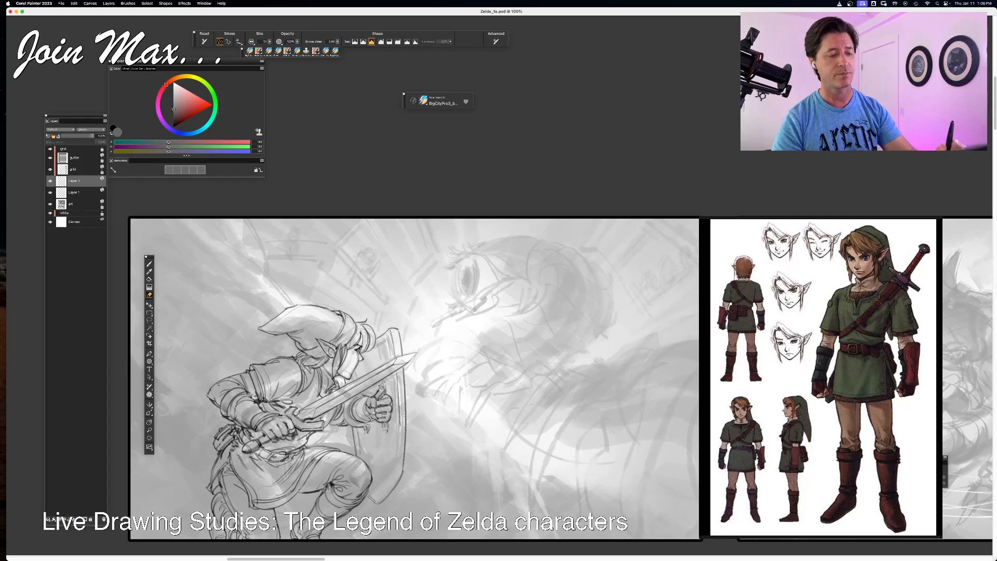
{"action": "key", "text": "b"}
{"action": "left_click_drag", "start_coordinate": [401, 421], "coordinate": [396, 477]}
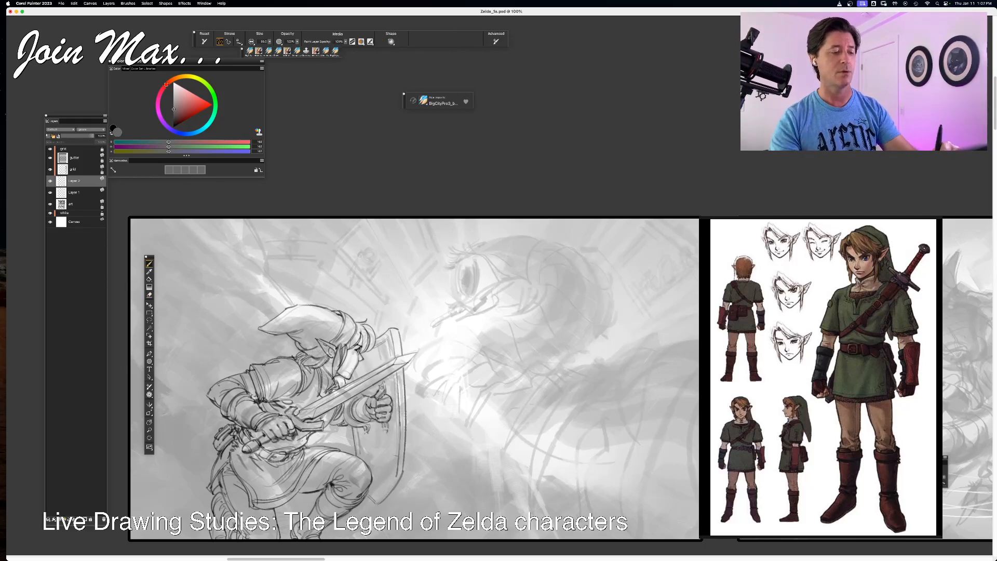
{"action": "key", "text": "super+z"}
{"action": "mouse_move", "coordinate": [400, 423]}
{"action": "left_mouse_down"}
{"action": "mouse_move", "coordinate": [397, 475]}
{"action": "mouse_move", "coordinate": [380, 498]}
{"action": "left_mouse_up"}
{"action": "key", "text": "super+z"}
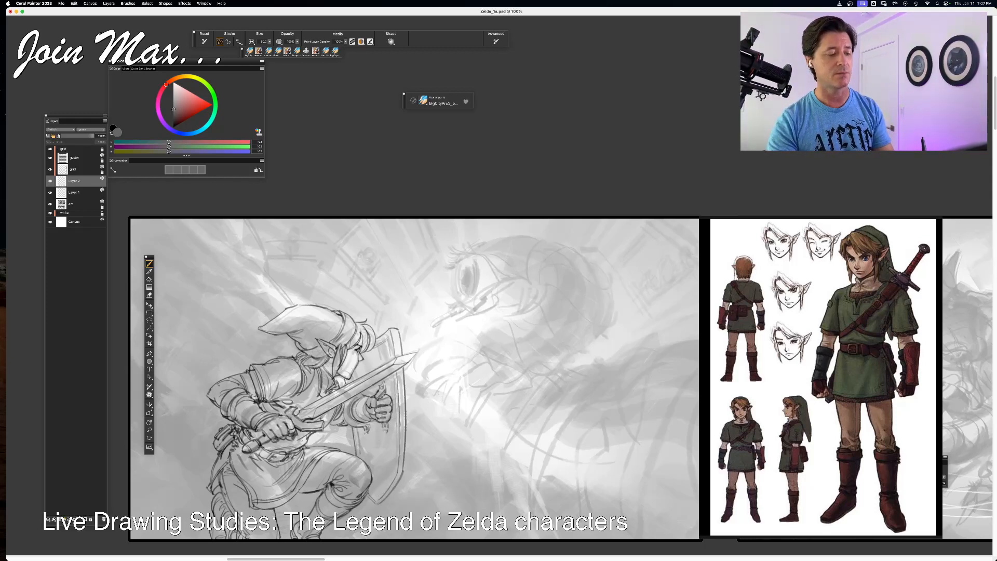
{"action": "key", "text": "super+z"}
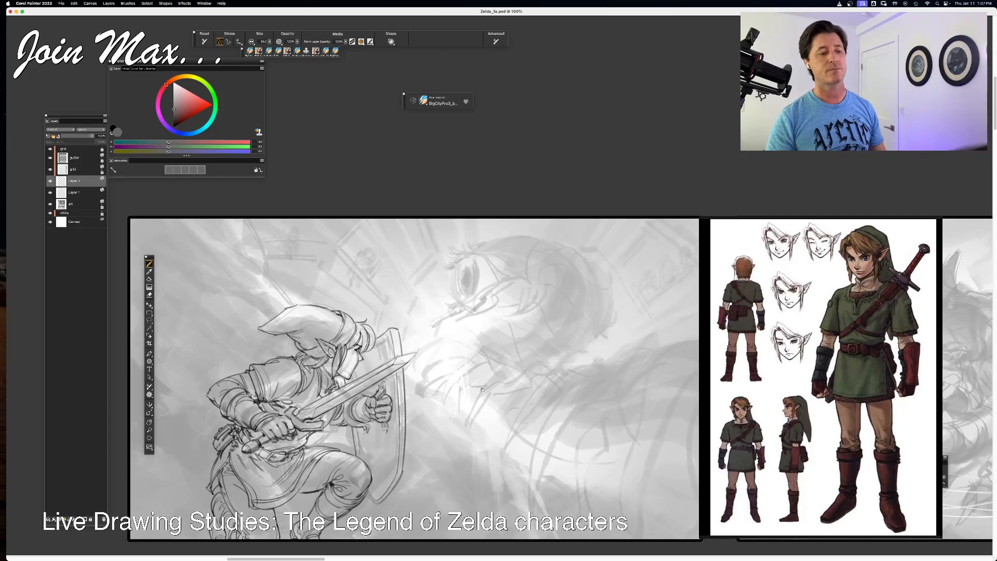
{"action": "left_click_drag", "start_coordinate": [482, 389], "coordinate": [453, 394]}
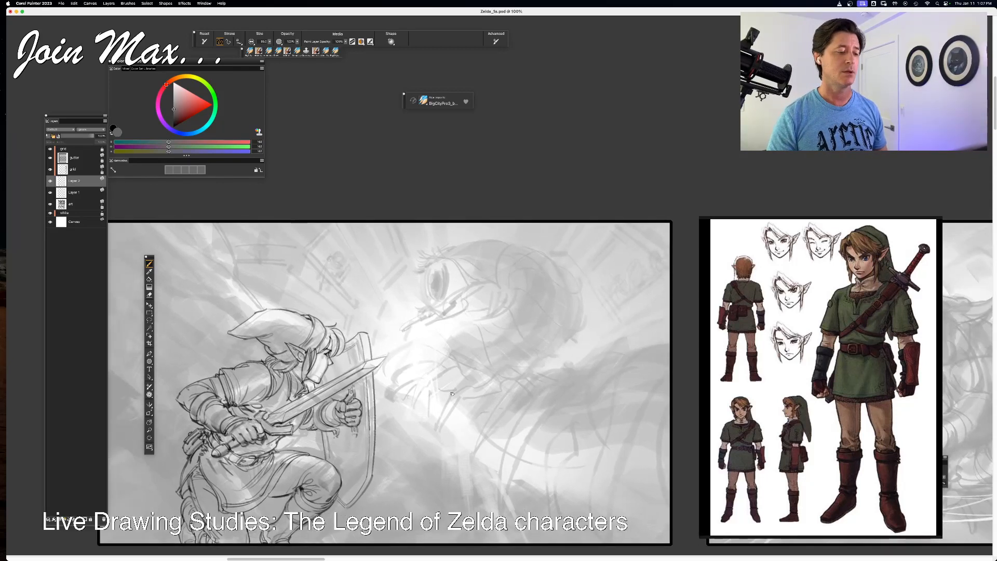
{"action": "key", "text": "n"}
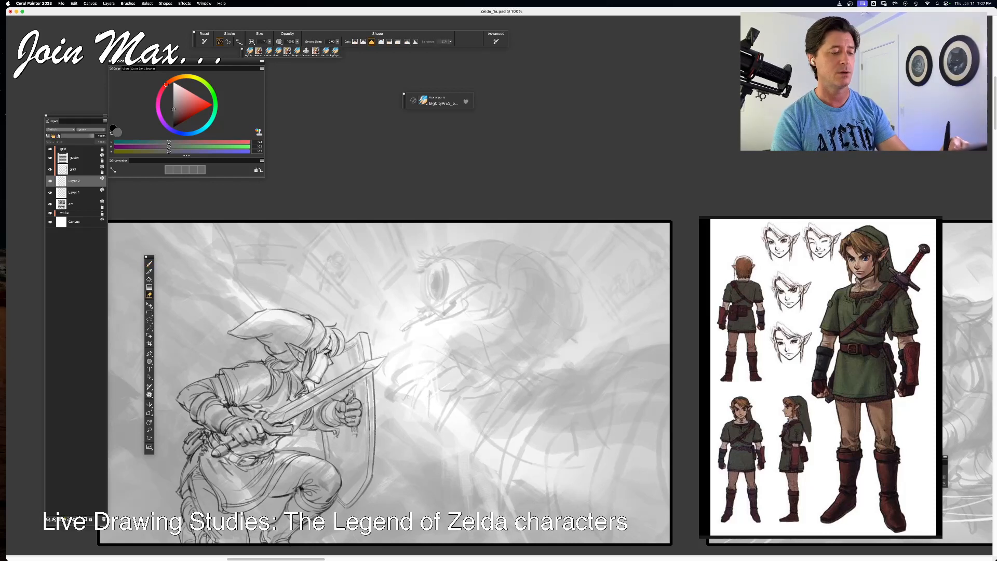
{"action": "key", "text": "b"}
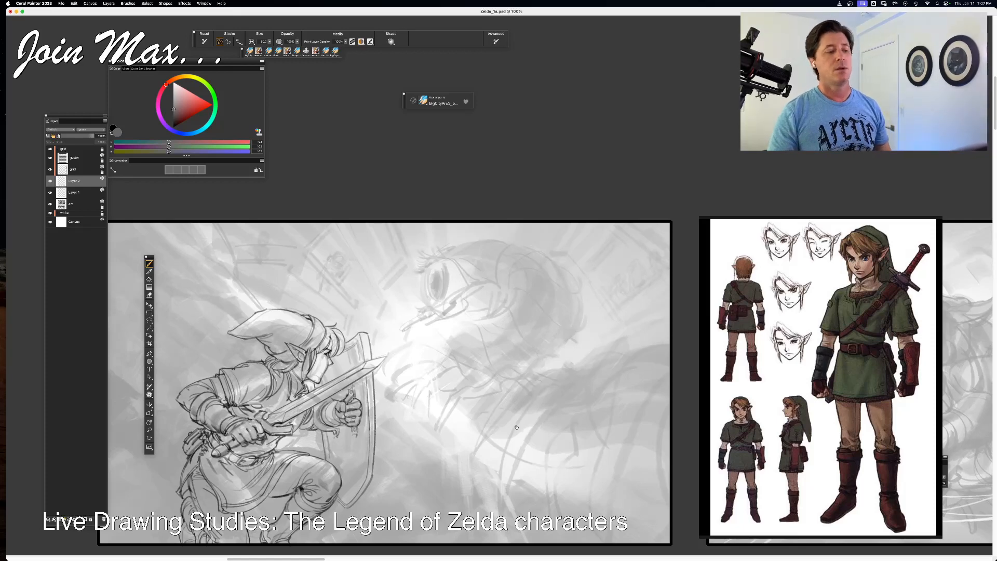
{"action": "mouse_move", "coordinate": [401, 435]}
{"action": "left_mouse_down"}
{"action": "mouse_move", "coordinate": [363, 445]}
{"action": "mouse_move", "coordinate": [422, 435]}
{"action": "mouse_move", "coordinate": [529, 364]}
{"action": "left_mouse_up"}
{"action": "key", "text": "super+minus"}
{"action": "key", "text": "super+equal"}
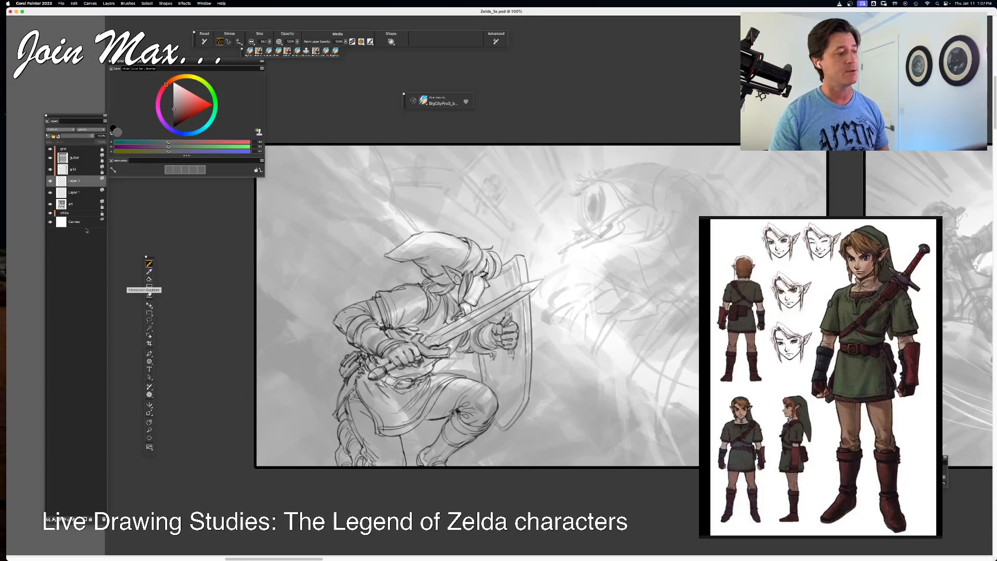
- Hide the rough art layer and merge the two line-drawing layers into one
{"action": "left_click", "coordinate": [51, 205]}
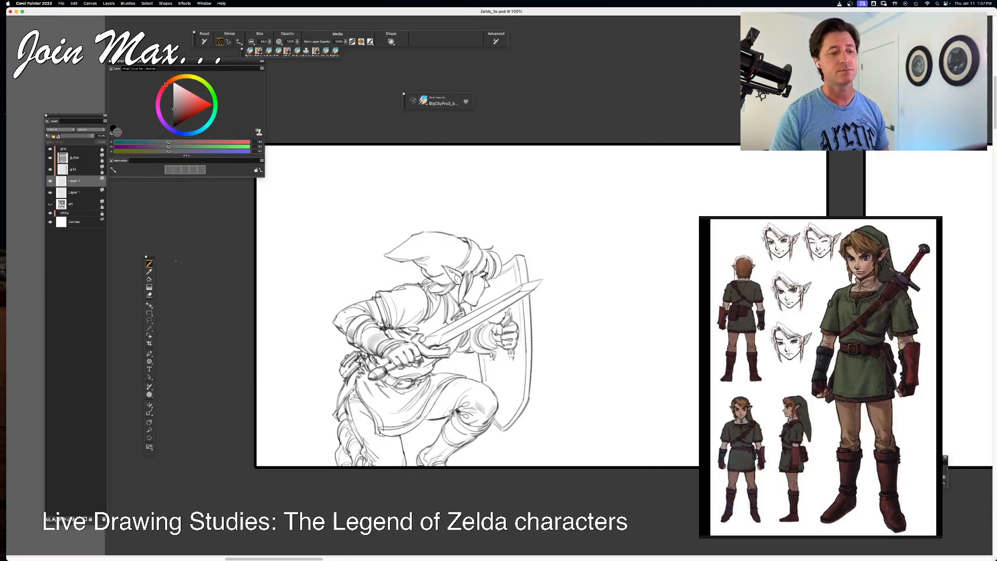
{"action": "left_click_drag", "start_coordinate": [386, 364], "coordinate": [426, 347]}
{"action": "key", "text": "super+equal"}
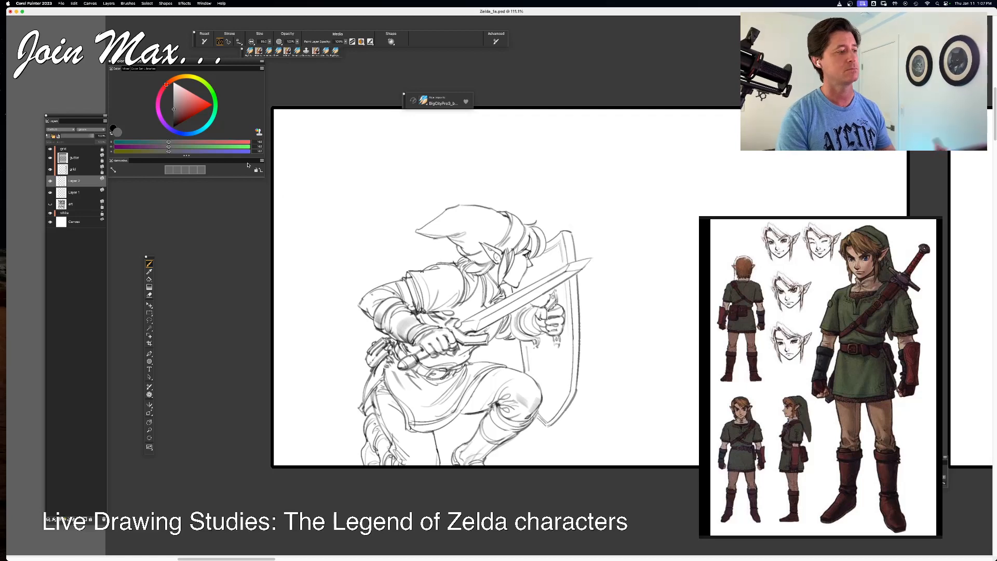
{"action": "left_click", "coordinate": [75, 192]}
{"action": "key", "text": "Delete"}
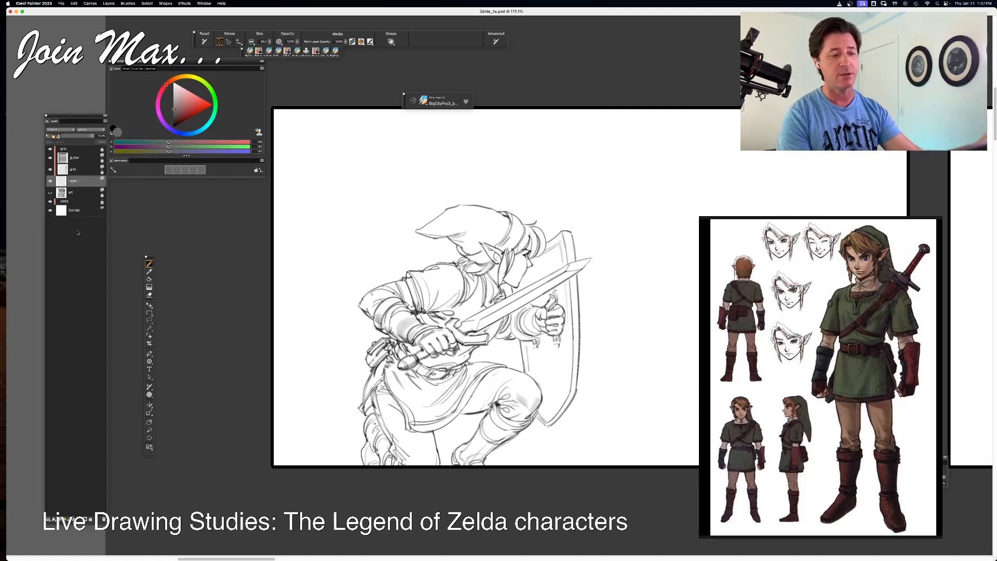
{"action": "key", "text": "n"}
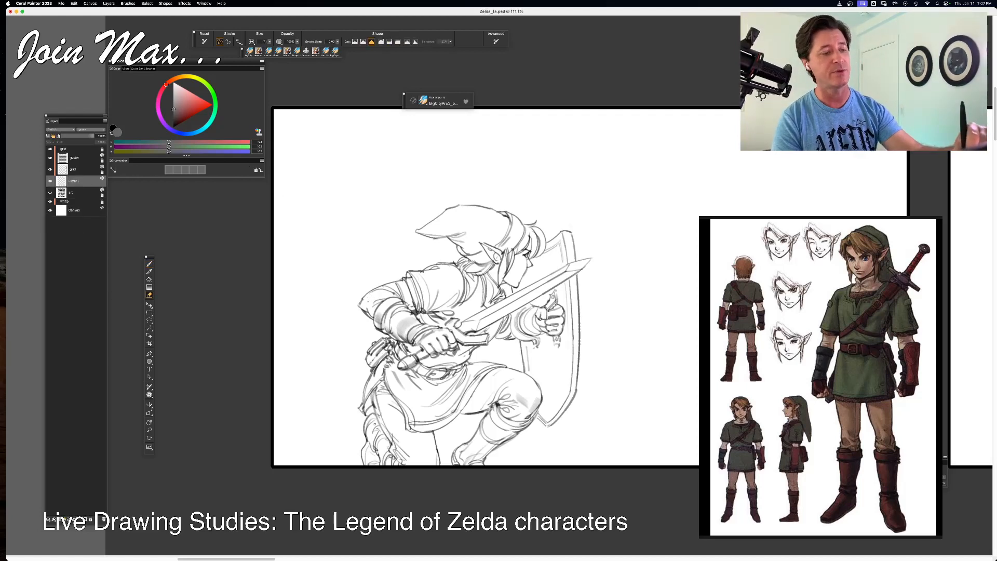
{"action": "key", "text": "b"}
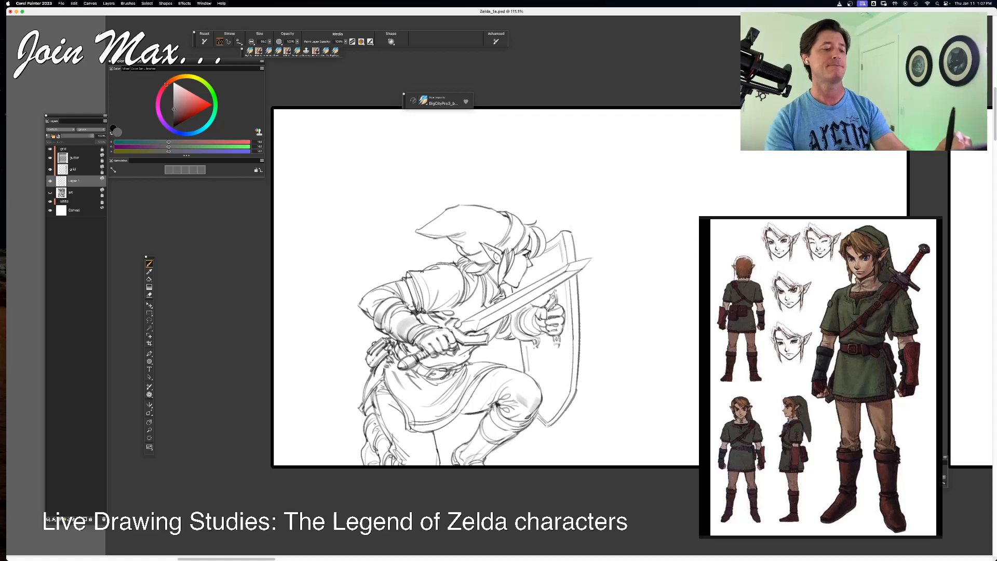
- Show the art layer again and toggle the line layer off and on to compare Link with the rough
{"action": "key", "text": "super+minus"}
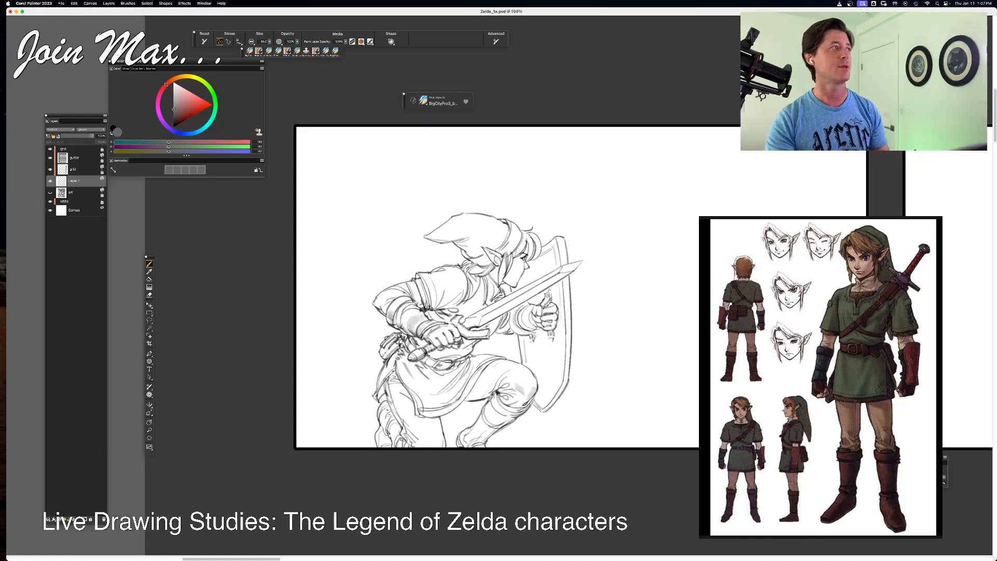
{"action": "left_click_drag", "start_coordinate": [603, 327], "coordinate": [458, 369]}
{"action": "left_click", "coordinate": [50, 192]}
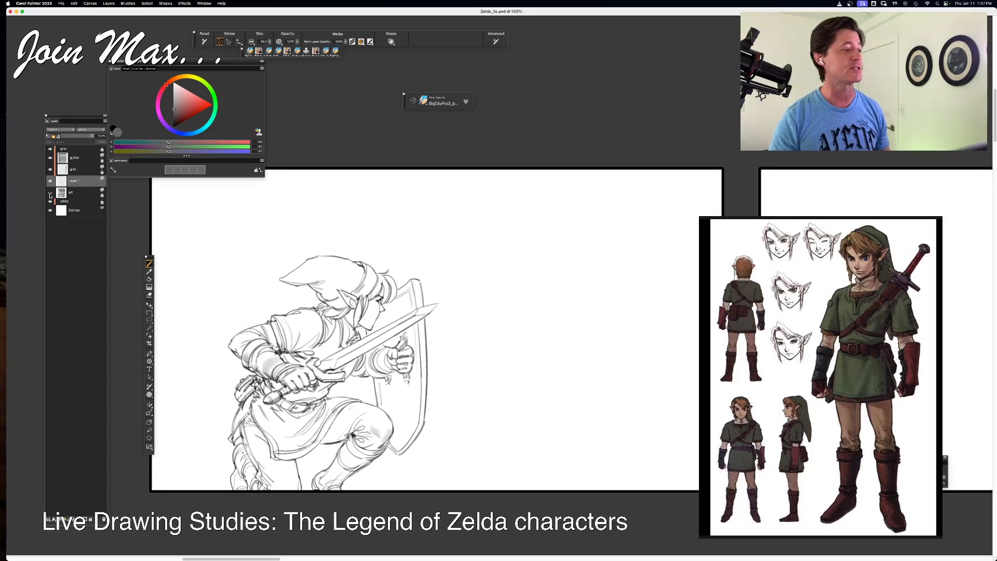
{"action": "left_click", "coordinate": [50, 181]}
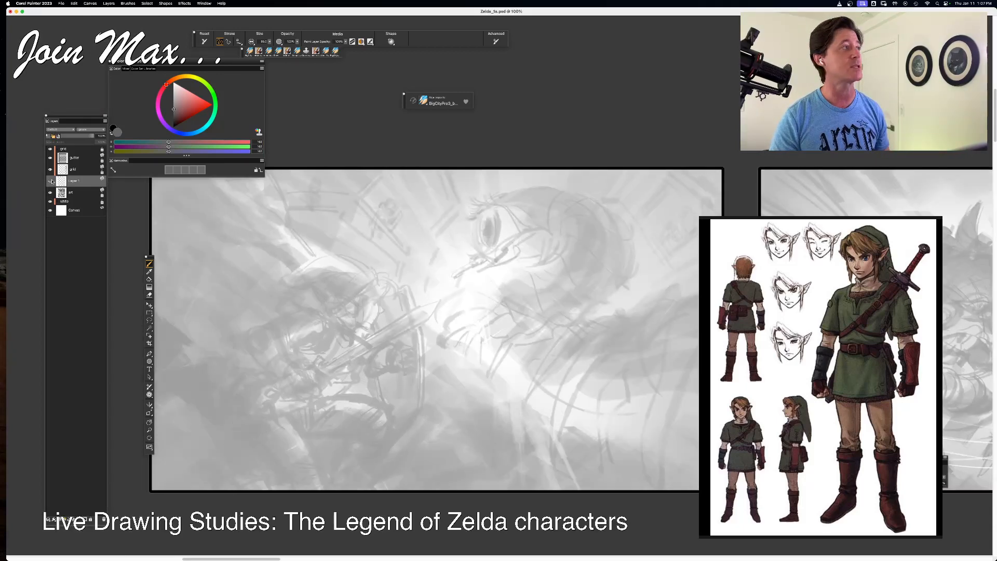
{"action": "left_click", "coordinate": [50, 181]}
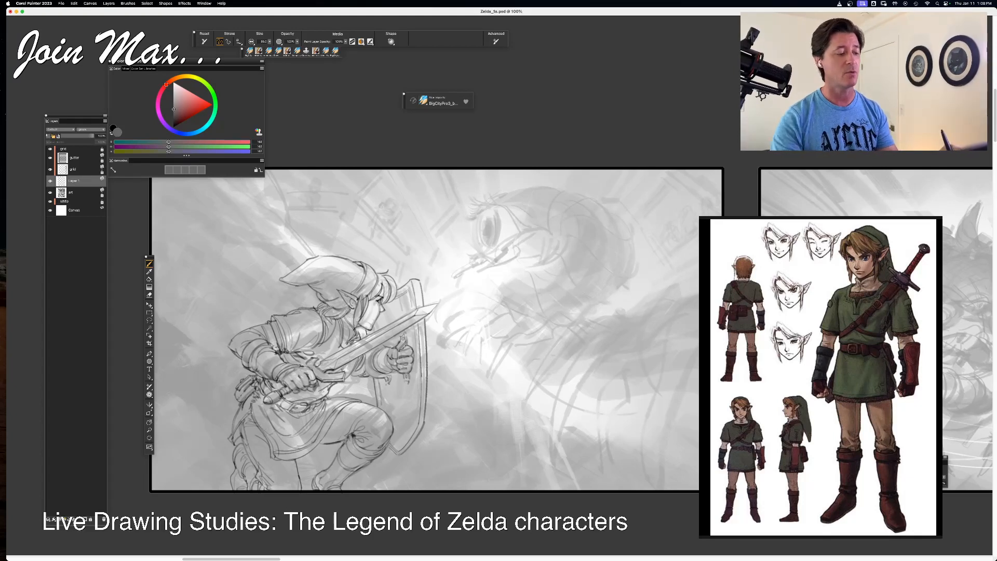
{"action": "key", "text": "super+z"}
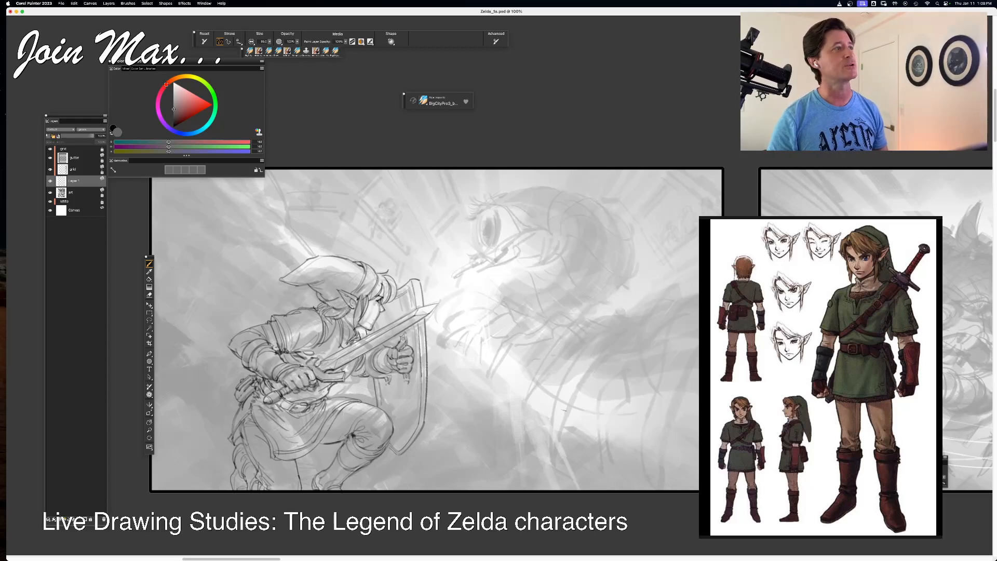
- Draw Link's gripping fingers and the pommel behind the sword's crossguard in the skeleton battle panel
{"action": "scroll", "coordinate": [523, 441], "scroll_direction": "right", "scroll_amount": 10}
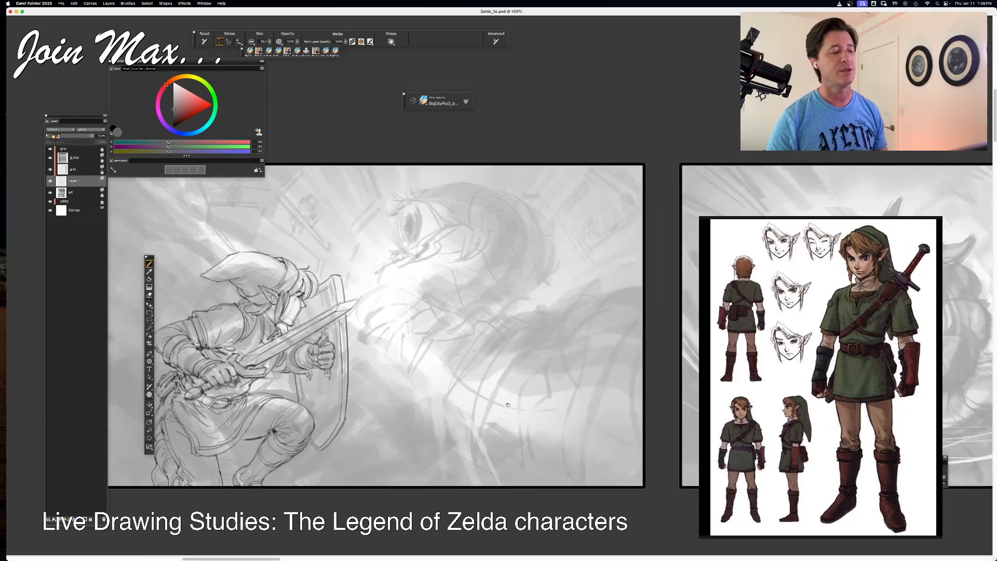
{"action": "scroll", "coordinate": [399, 370], "scroll_direction": "right", "scroll_amount": 15}
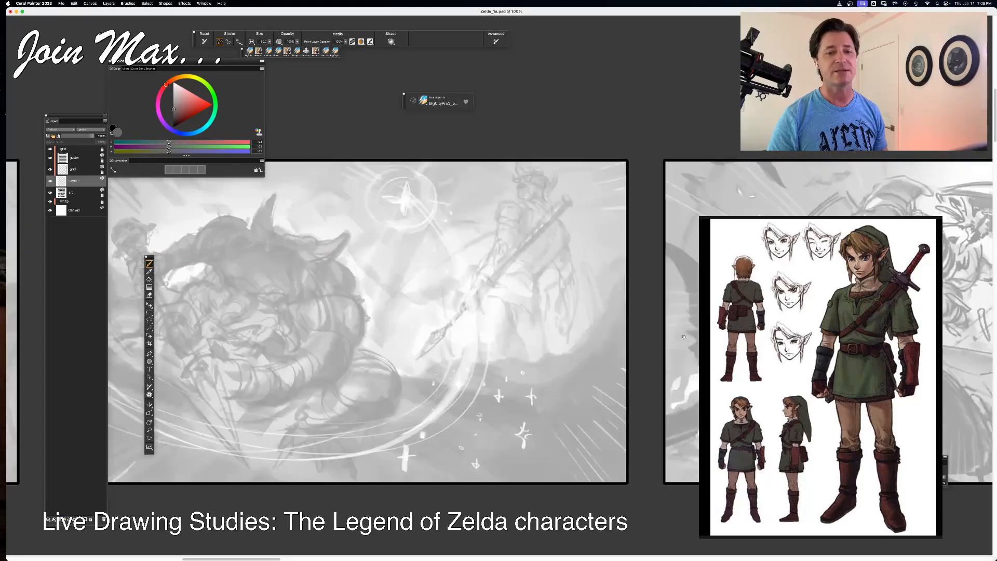
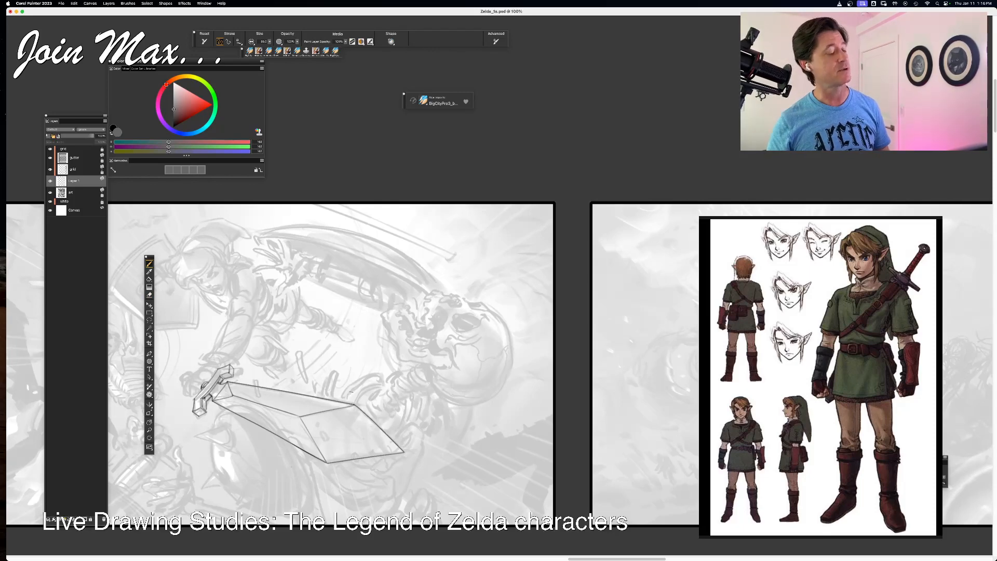
{"action": "left_click_drag", "start_coordinate": [335, 391], "coordinate": [474, 415]}
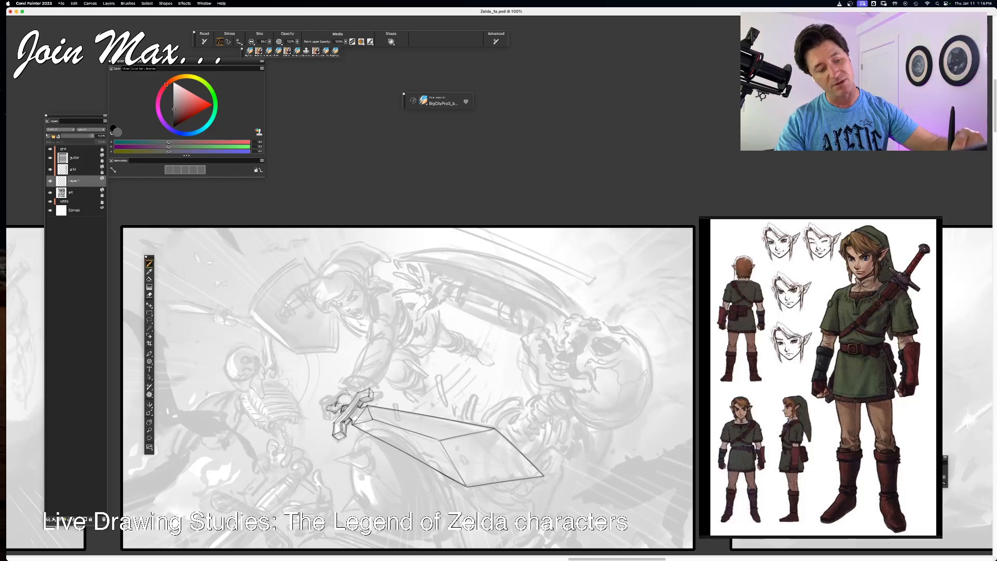
{"action": "left_click_drag", "start_coordinate": [343, 388], "coordinate": [351, 397]}
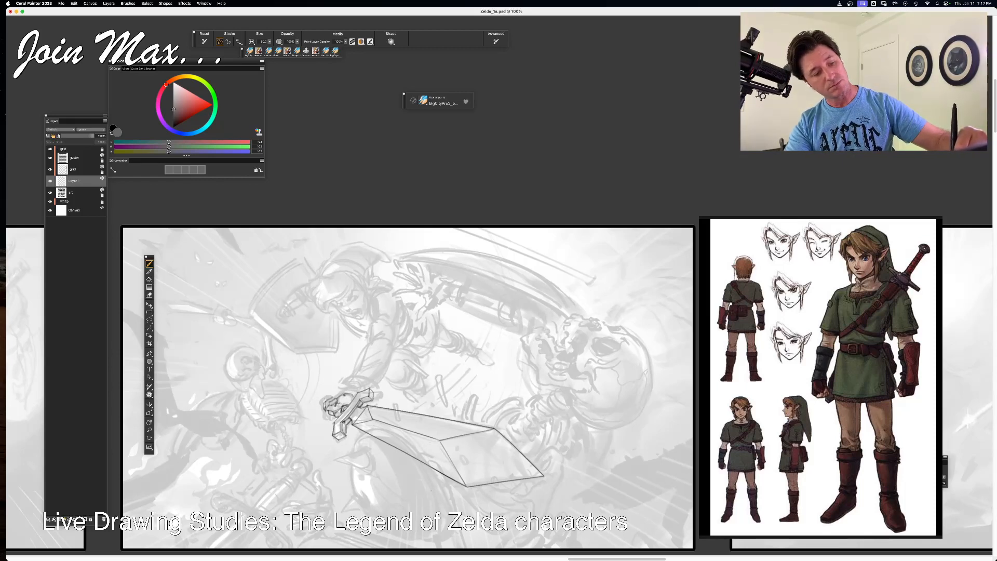
{"action": "left_click_drag", "start_coordinate": [320, 397], "coordinate": [323, 405]}
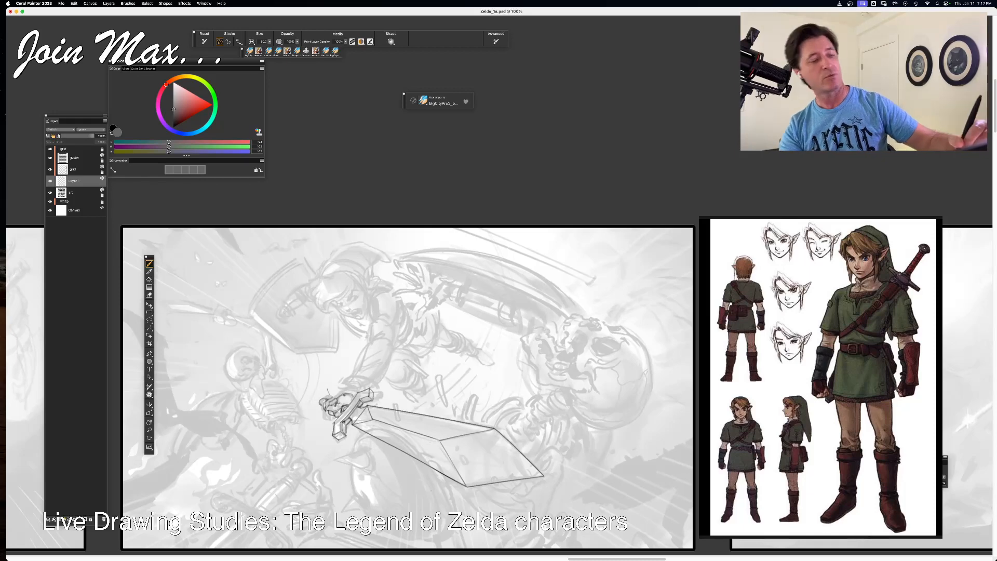
- Check the sword blade and gripping hand up close and save the drawing
{"action": "key", "text": "super+plus"}
{"action": "key", "text": "super+plus"}
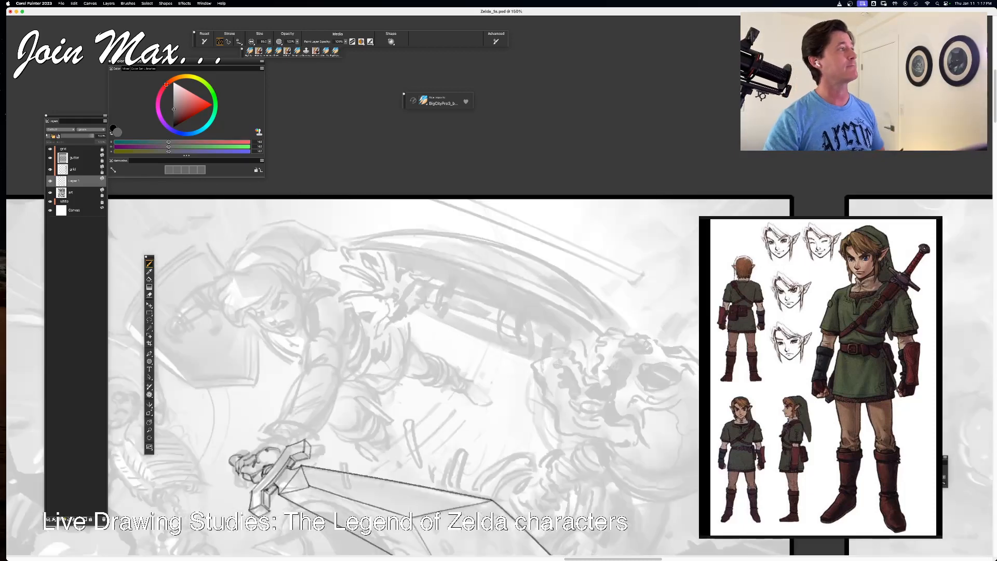
{"action": "left_click_drag", "start_coordinate": [255, 523], "coordinate": [180, 195]}
{"action": "left_click_drag", "start_coordinate": [282, 395], "coordinate": [299, 414]}
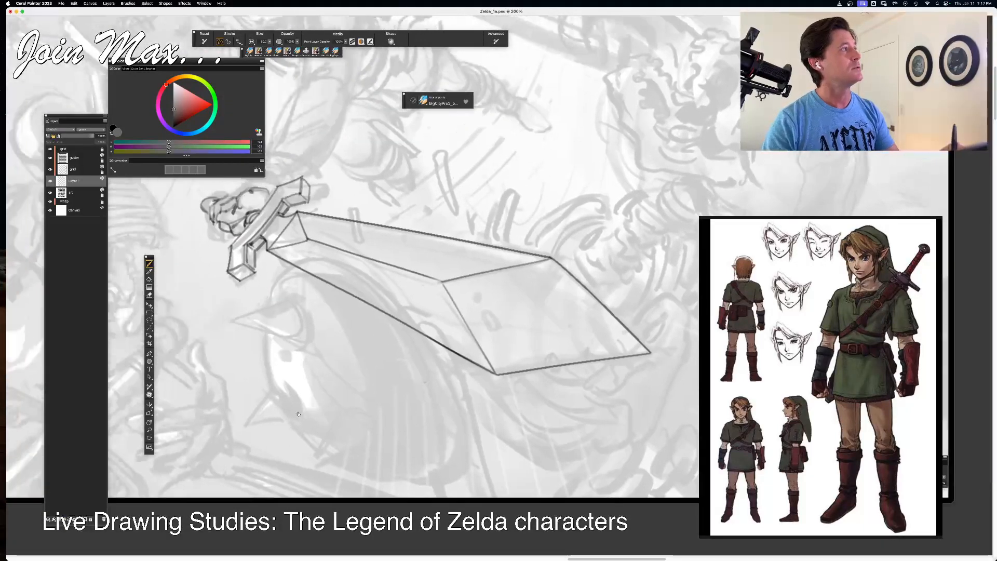
{"action": "key", "text": "super+minus"}
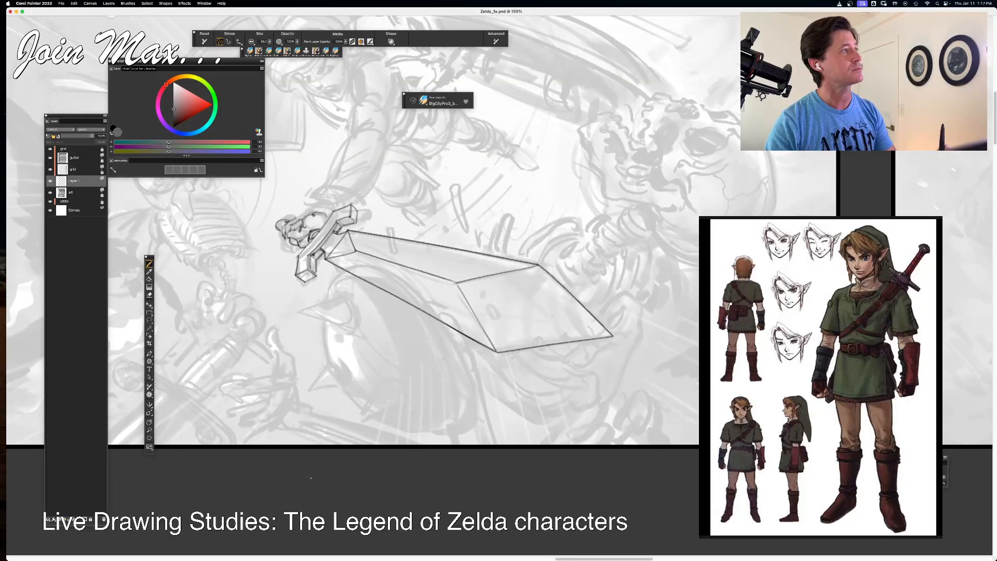
{"action": "key", "text": "super+minus"}
{"action": "left_click_drag", "start_coordinate": [300, 333], "coordinate": [672, 460]}
{"action": "mouse_move", "coordinate": [293, 452]}
{"action": "left_mouse_down"}
{"action": "mouse_move", "coordinate": [676, 474]}
{"action": "mouse_move", "coordinate": [740, 454]}
{"action": "mouse_move", "coordinate": [239, 453]}
{"action": "left_mouse_up"}
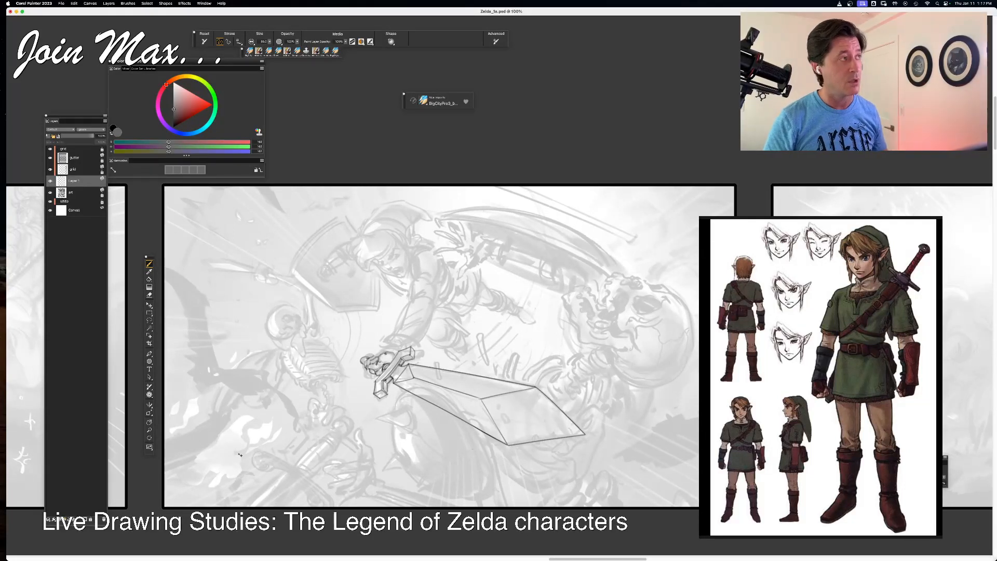
{"action": "key", "text": "super+s"}
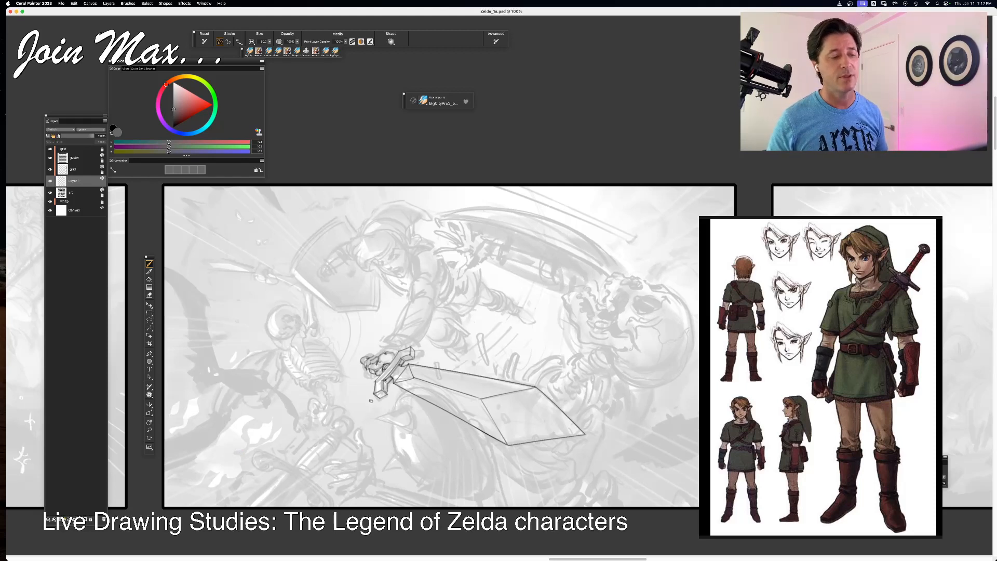
- Try sketching Link's gauntlet cuff and forearm above the sword hand, and undo those strokes
{"action": "left_click_drag", "start_coordinate": [374, 398], "coordinate": [346, 420]}
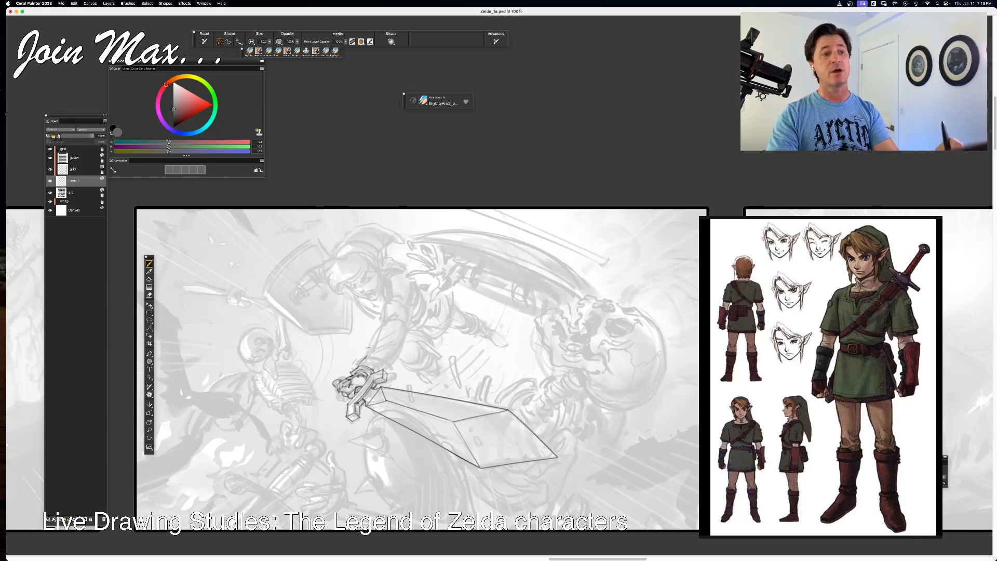
{"action": "mouse_move", "coordinate": [367, 355]}
{"action": "left_mouse_down"}
{"action": "mouse_move", "coordinate": [386, 370]}
{"action": "mouse_move", "coordinate": [388, 349]}
{"action": "mouse_move", "coordinate": [394, 365]}
{"action": "left_mouse_up"}
{"action": "key", "text": "super+z"}
{"action": "key", "text": "super+z"}
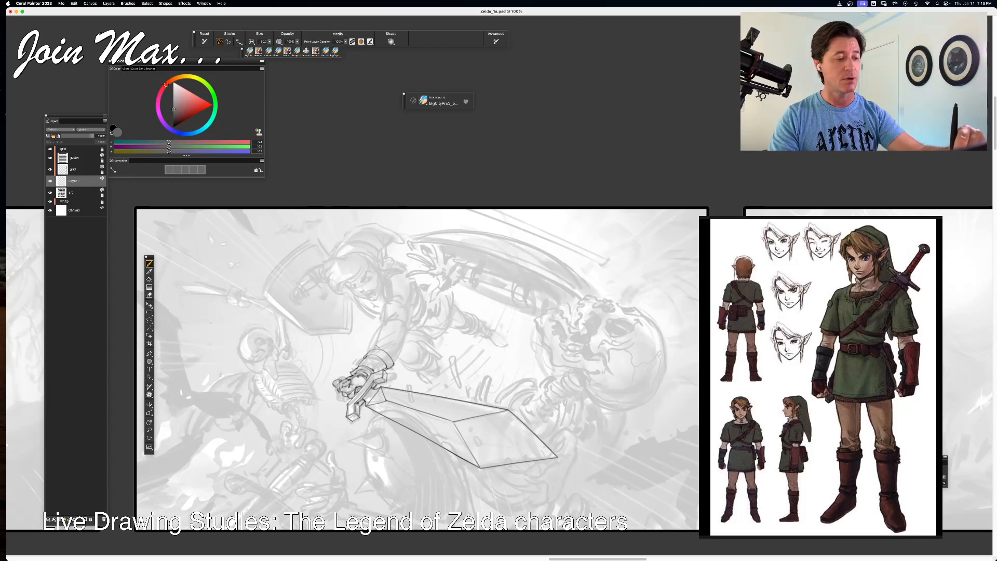
{"action": "key", "text": "super+z"}
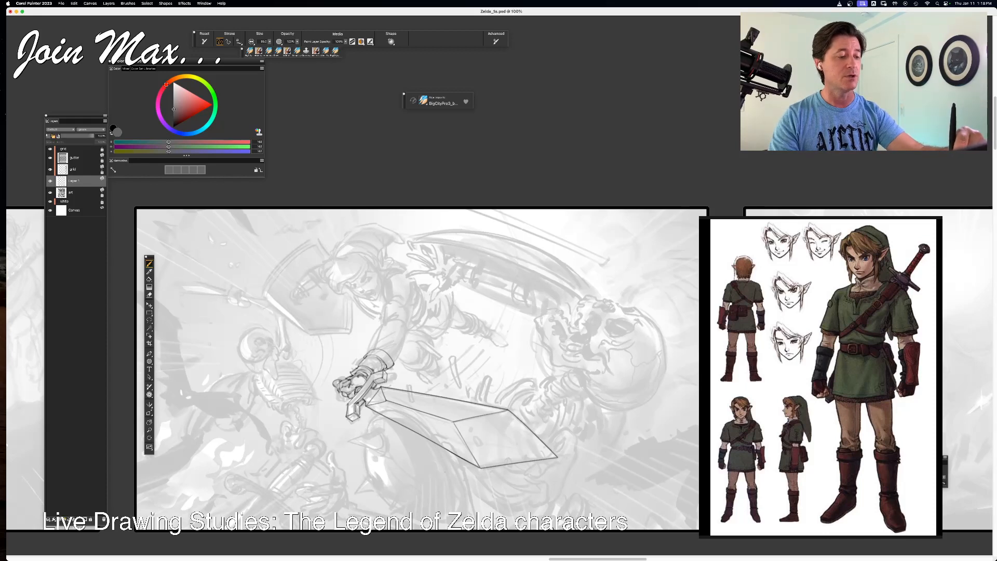
{"action": "key", "text": "super+z"}
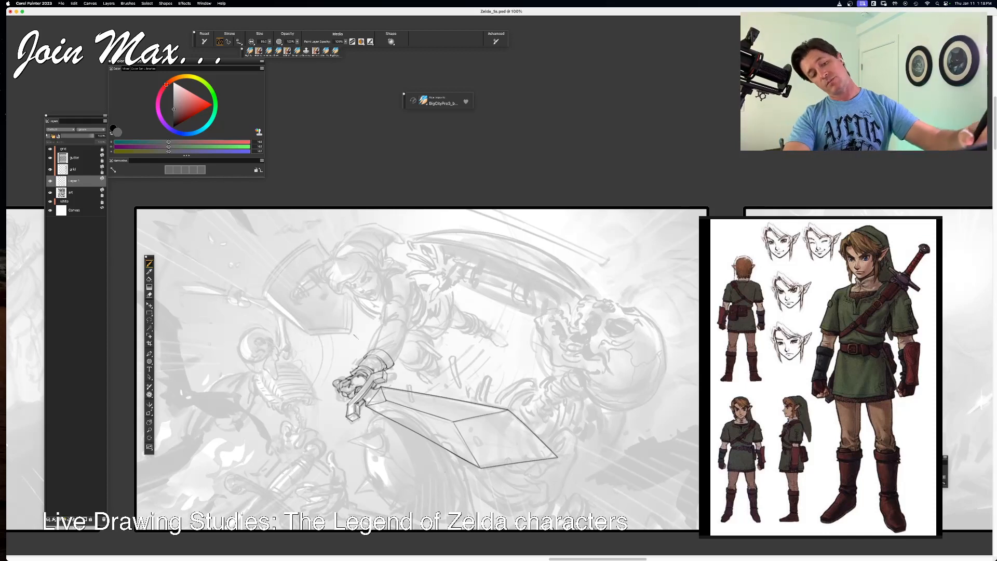
{"action": "key", "text": "super+z"}
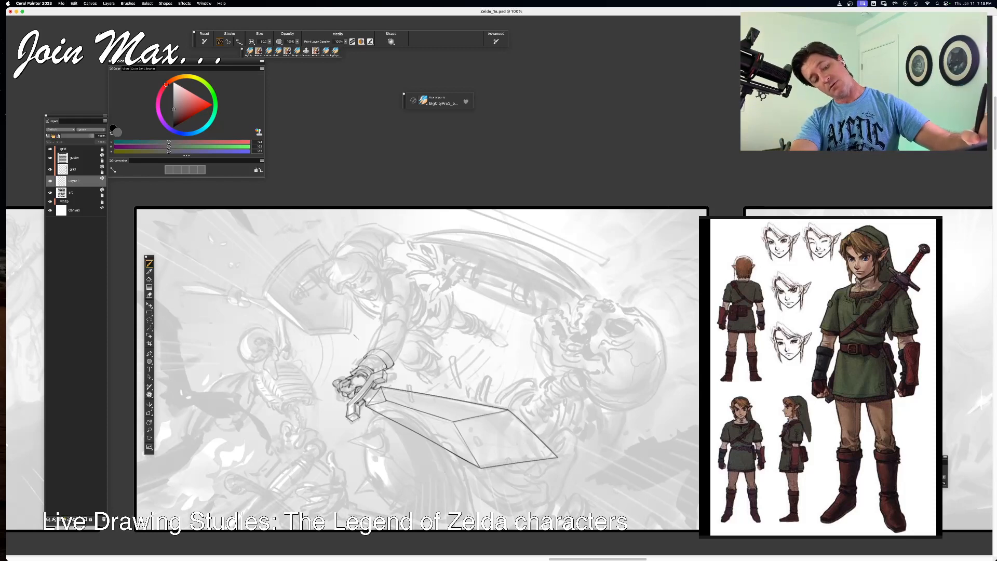
{"action": "key", "text": "super+z"}
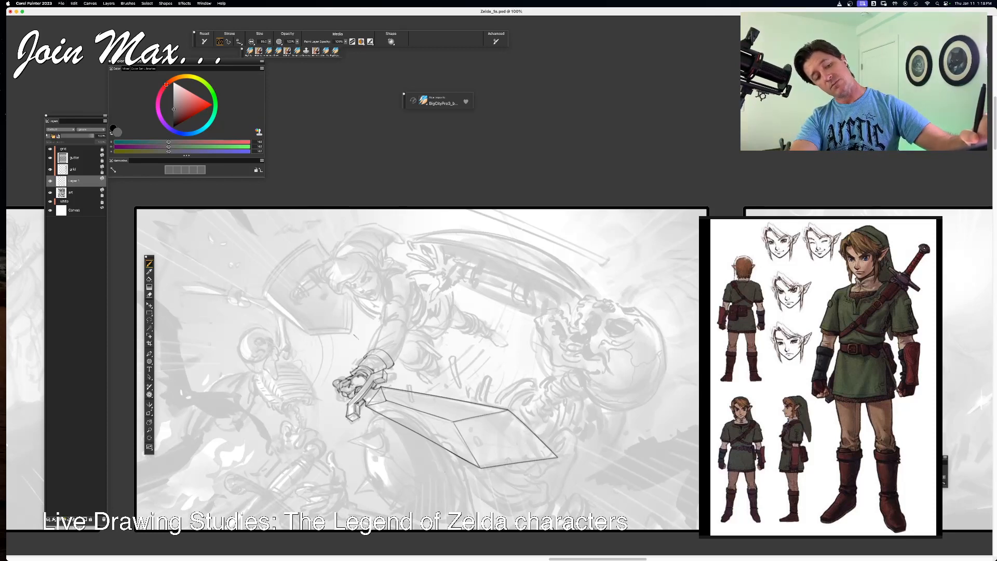
{"action": "key", "text": "super+z"}
{"action": "key", "text": "super+z"}
{"action": "key", "text": "super+z"}
{"action": "key", "text": "super+z"}
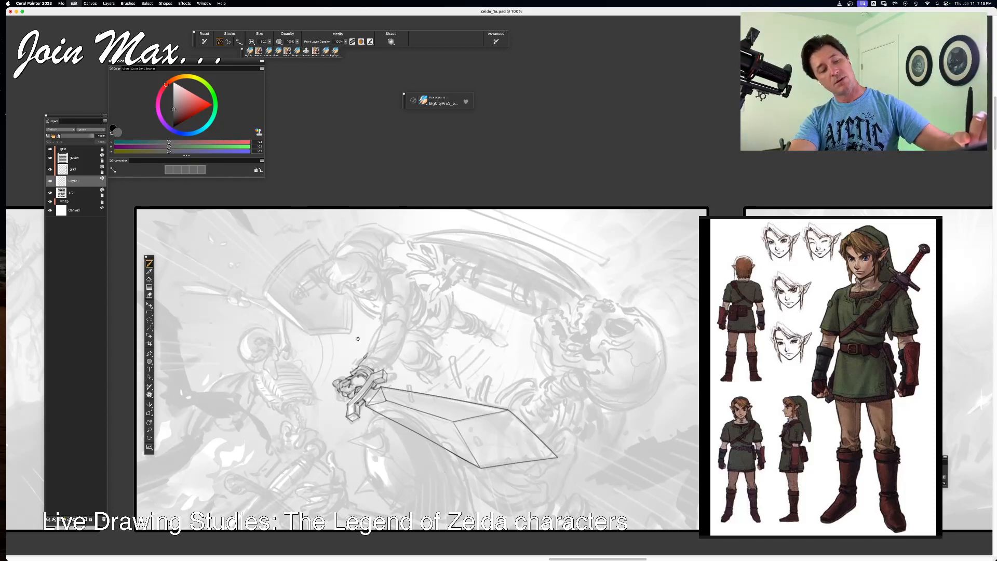
{"action": "left_click_drag", "start_coordinate": [380, 352], "coordinate": [367, 334]}
{"action": "key", "text": "super+z"}
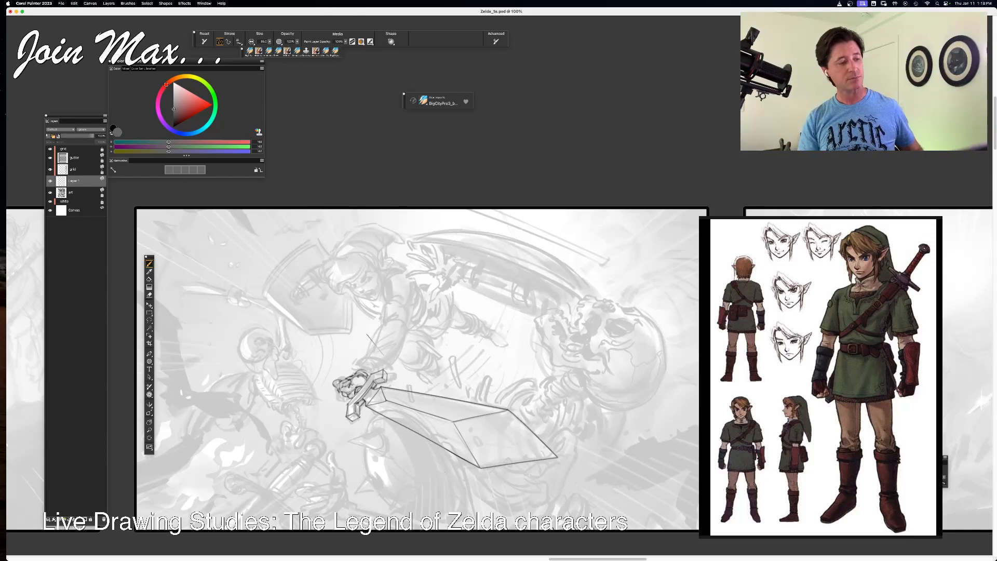
- Lasso the sword and gripping hand, move them onto a new layer and nudge them slightly to the right
{"action": "key", "text": "l"}
{"action": "left_click_drag", "start_coordinate": [563, 384], "coordinate": [303, 343]}
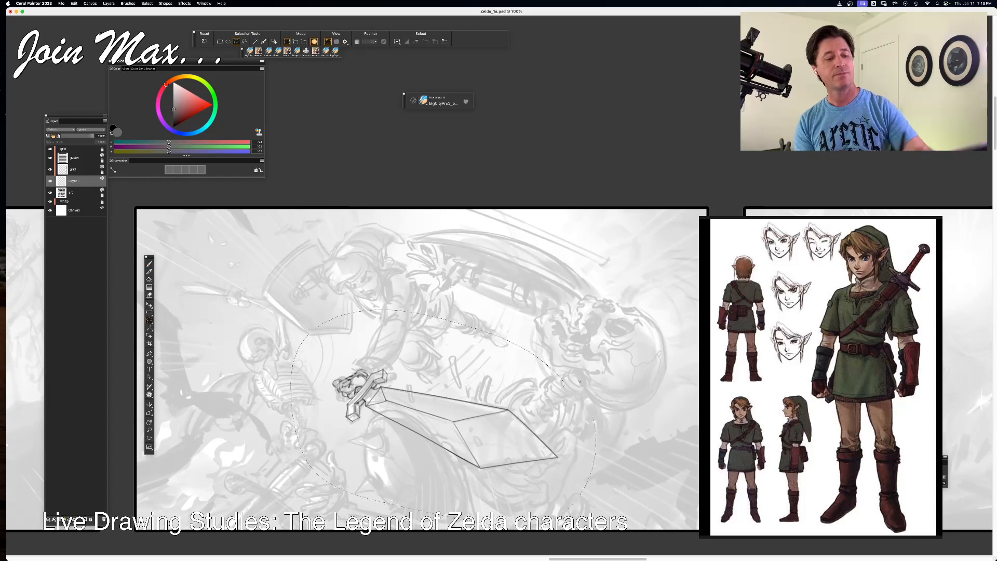
{"action": "key", "text": "super+c"}
{"action": "key", "text": "super+v"}
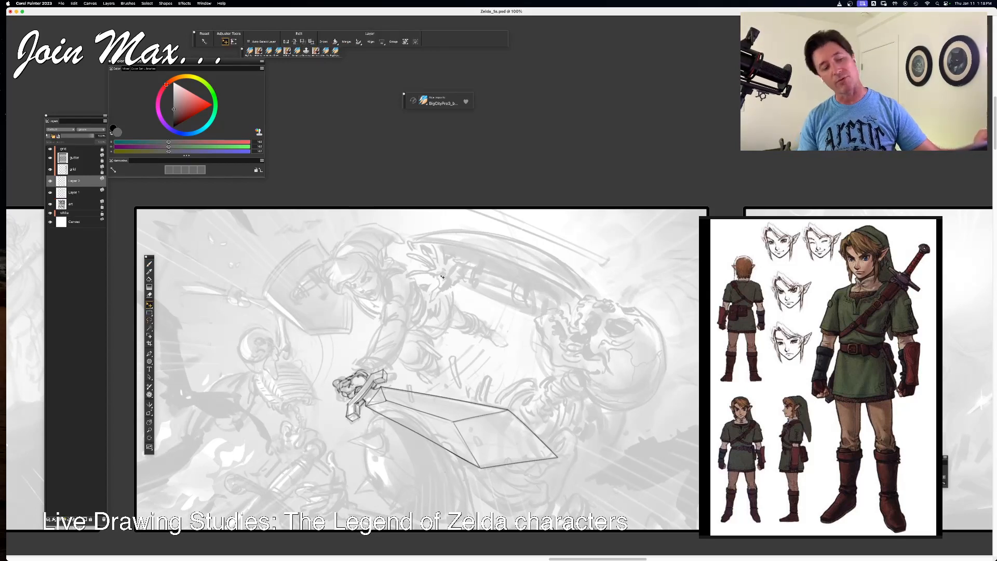
{"action": "key", "text": "Right"}
{"action": "key", "text": "Right"}
{"action": "key", "text": "Right"}
{"action": "key", "text": "Right"}
{"action": "key", "text": "Right"}
{"action": "key", "text": "Right"}
{"action": "key", "text": "Right"}
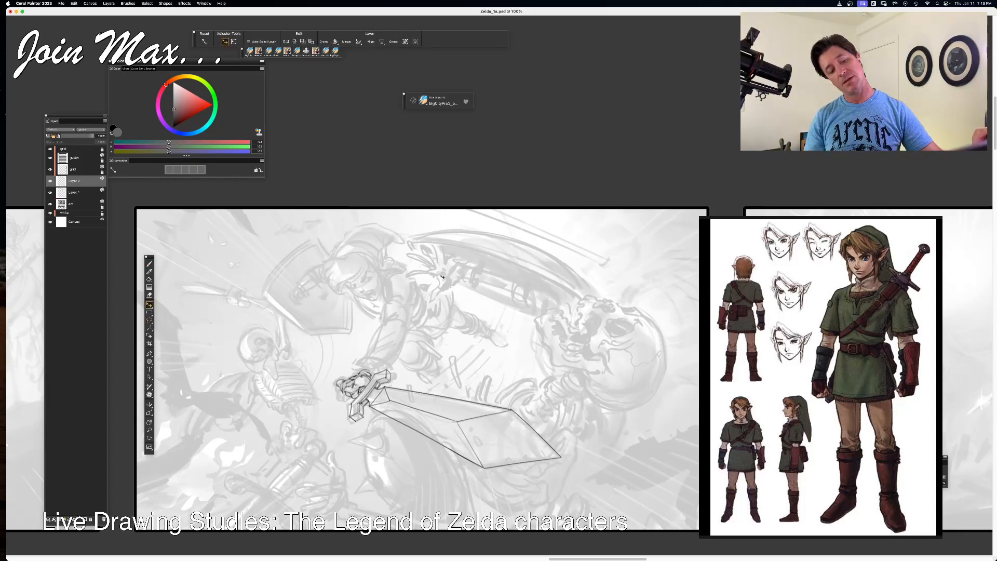
{"action": "key", "text": "Right"}
{"action": "key", "text": "Right"}
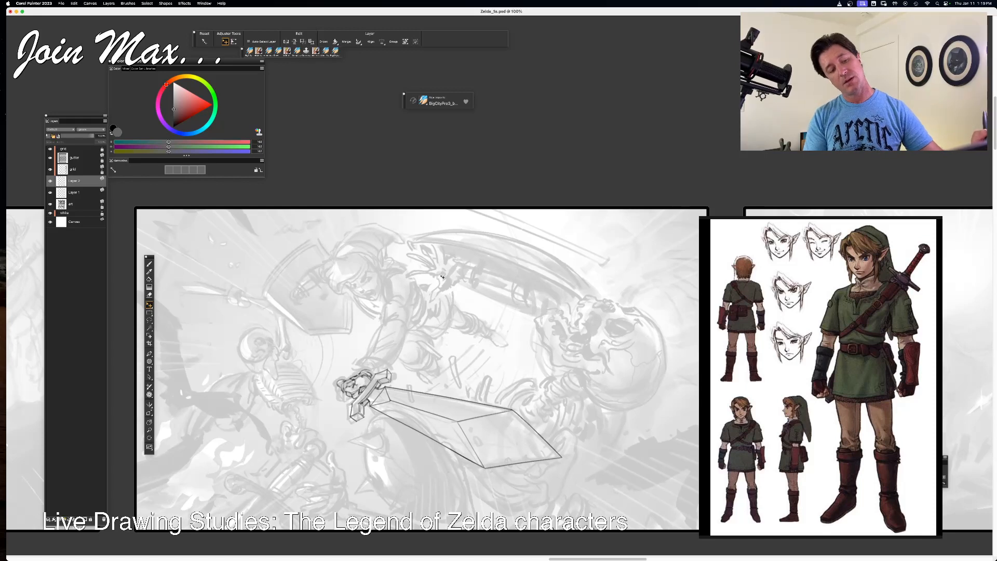
- Try sketching large curved guide arcs sweeping up from Link's sword hand and across the blade, and undo them
{"action": "key", "text": "b"}
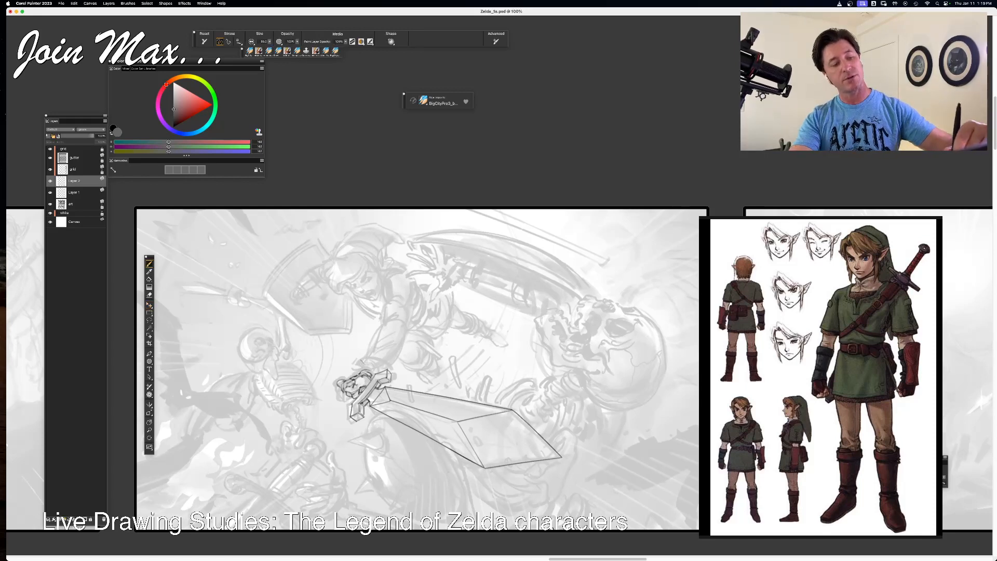
{"action": "mouse_move", "coordinate": [385, 275]}
{"action": "left_mouse_down"}
{"action": "mouse_move", "coordinate": [354, 378]}
{"action": "mouse_move", "coordinate": [405, 212]}
{"action": "left_mouse_up"}
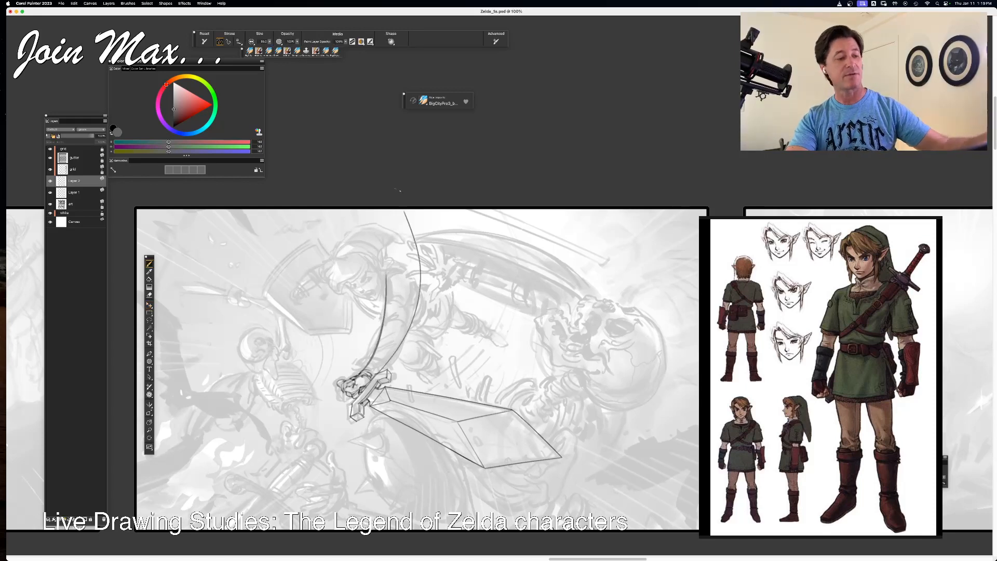
{"action": "key", "text": "super+z"}
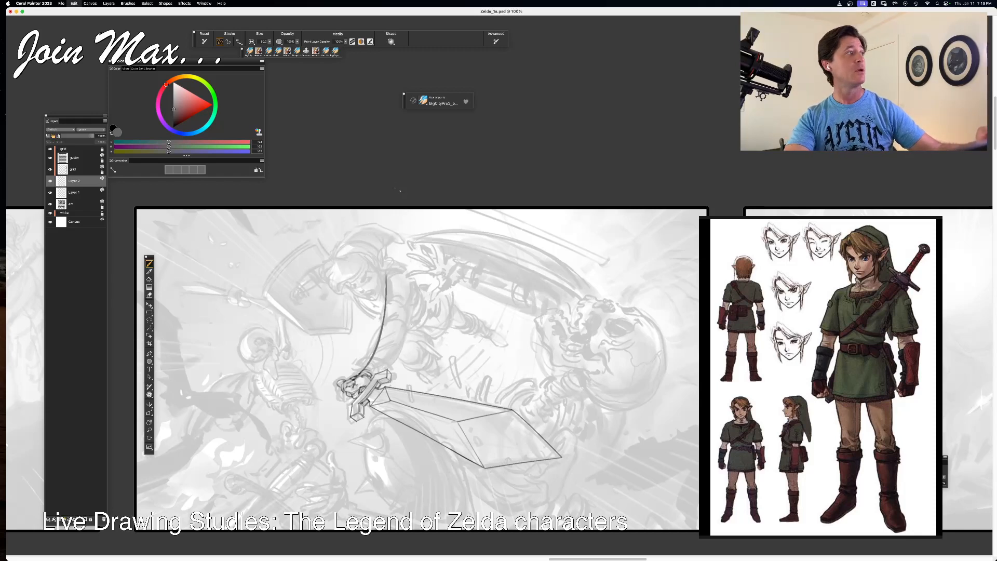
{"action": "key", "text": "super+z"}
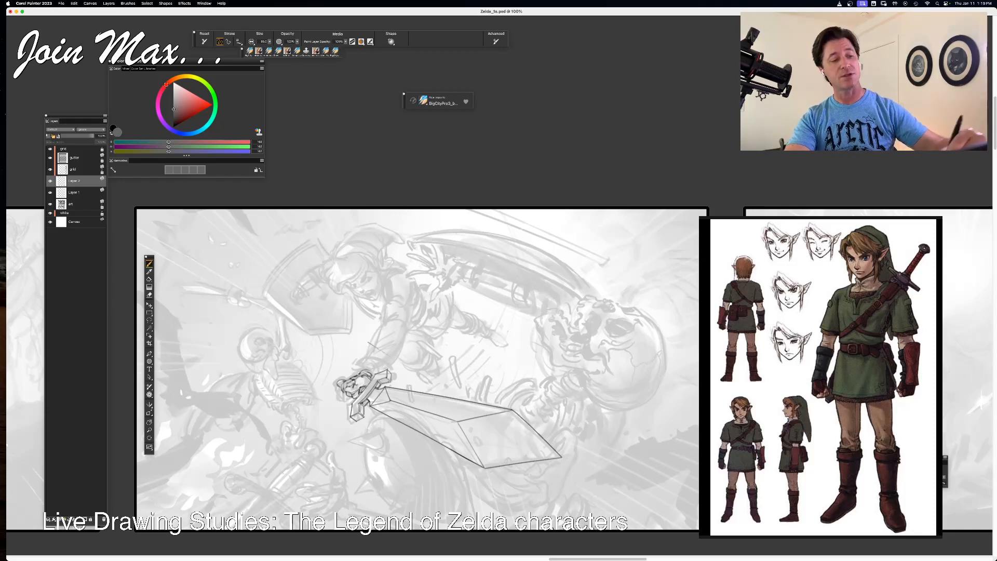
{"action": "left_click_drag", "start_coordinate": [361, 385], "coordinate": [376, 213]}
{"action": "left_click_drag", "start_coordinate": [346, 418], "coordinate": [410, 210]}
{"action": "key", "text": "super+z"}
{"action": "mouse_move", "coordinate": [333, 512]}
{"action": "left_mouse_down"}
{"action": "mouse_move", "coordinate": [574, 210]}
{"action": "mouse_move", "coordinate": [561, 411]}
{"action": "mouse_move", "coordinate": [647, 210]}
{"action": "left_mouse_up"}
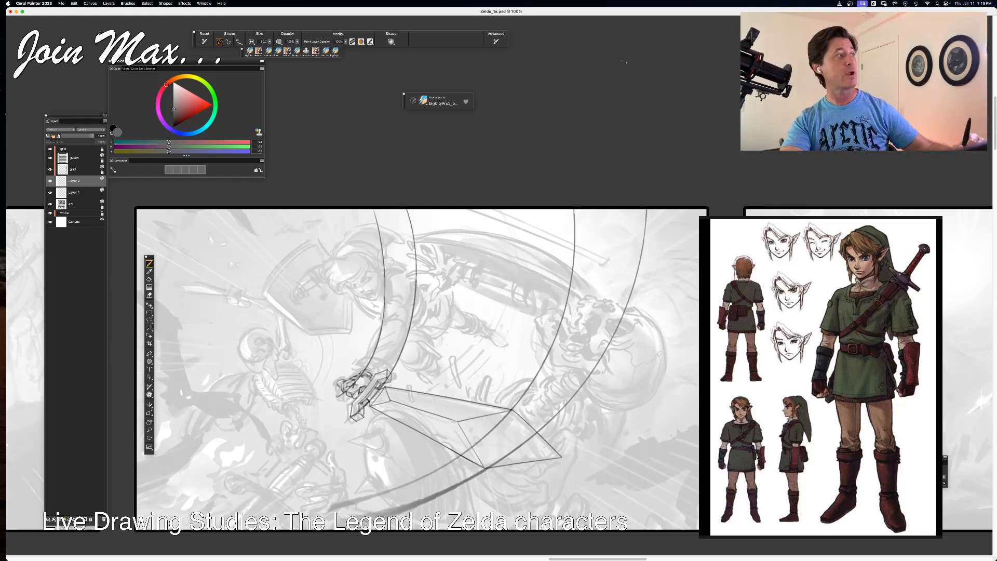
{"action": "key", "text": "super+z"}
{"action": "key", "text": "super+z"}
{"action": "key", "text": "super+z"}
{"action": "key", "text": "super+z"}
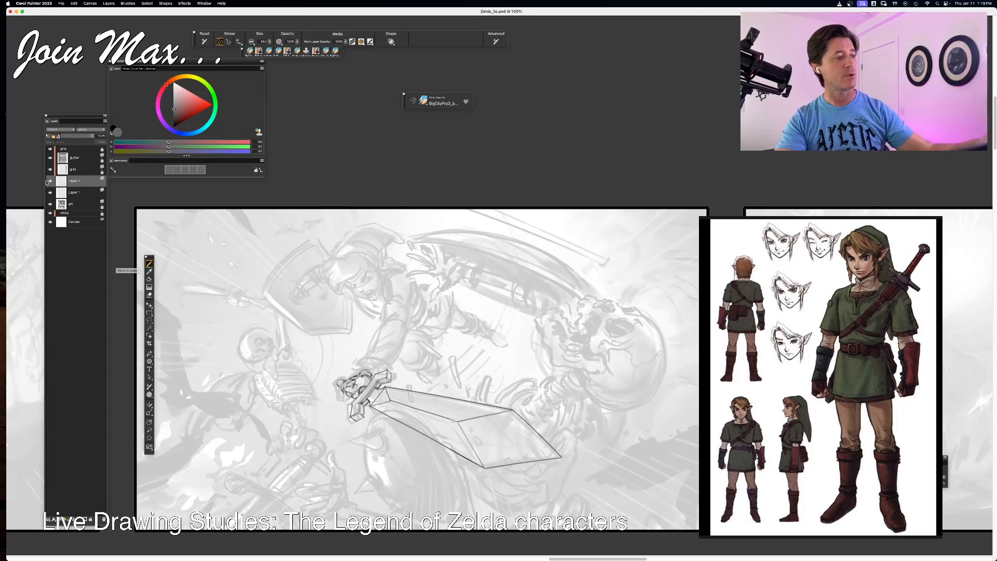
- Compare the sword layer against the rough sketch by toggling its visibility, and nudge it slightly up and to the right
{"action": "left_click", "coordinate": [50, 181]}
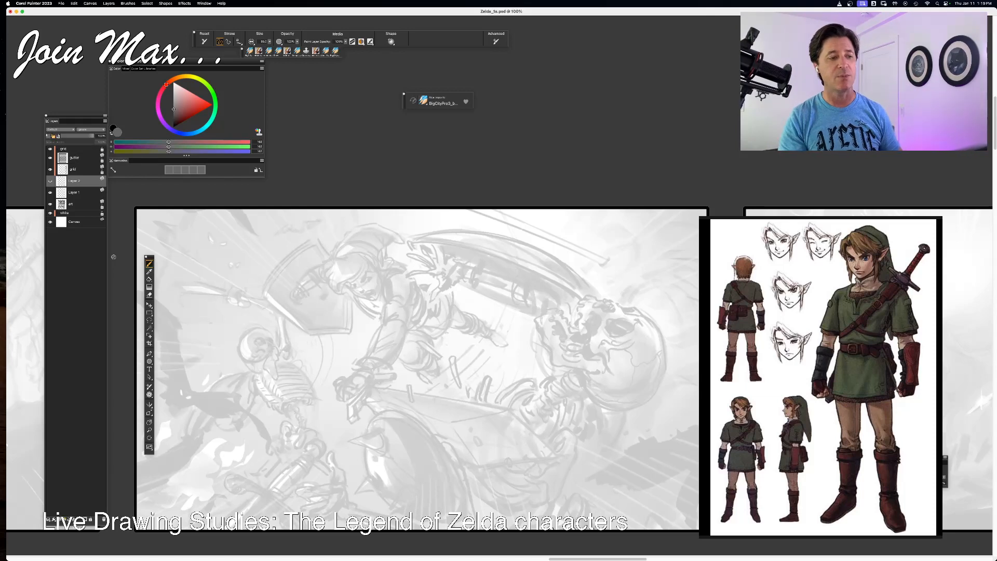
{"action": "left_click", "coordinate": [50, 180]}
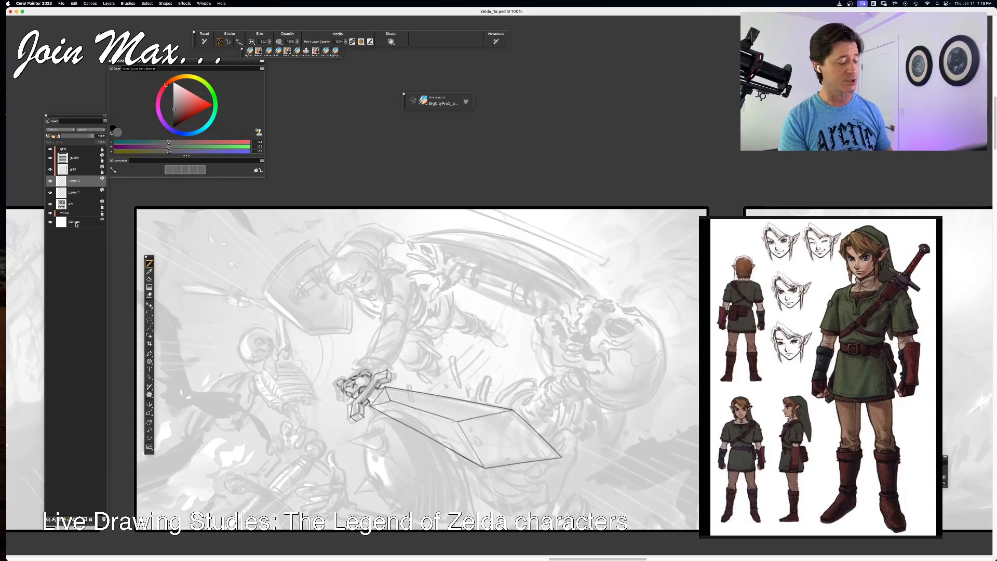
{"action": "key", "text": "f"}
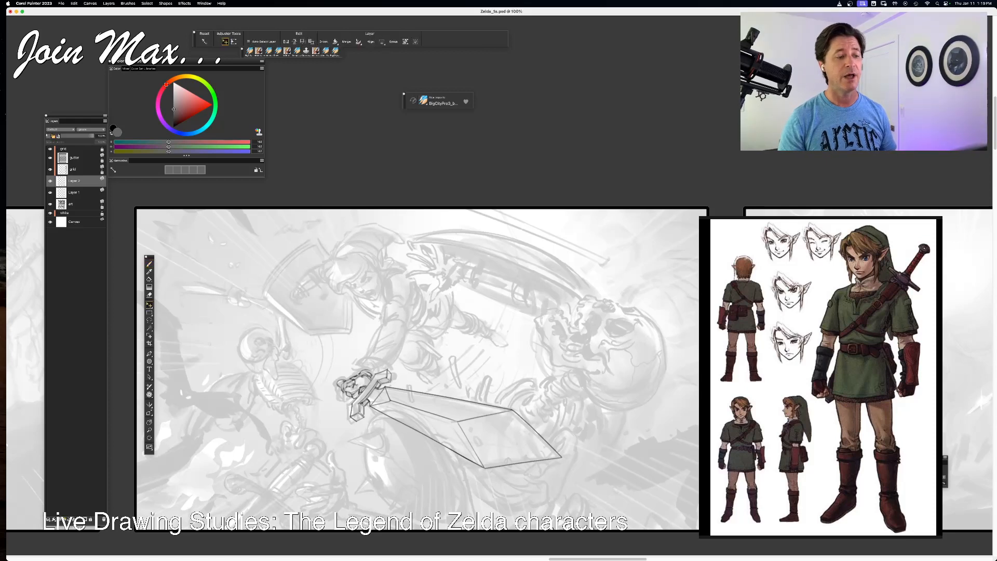
{"action": "key", "text": "shift+Up"}
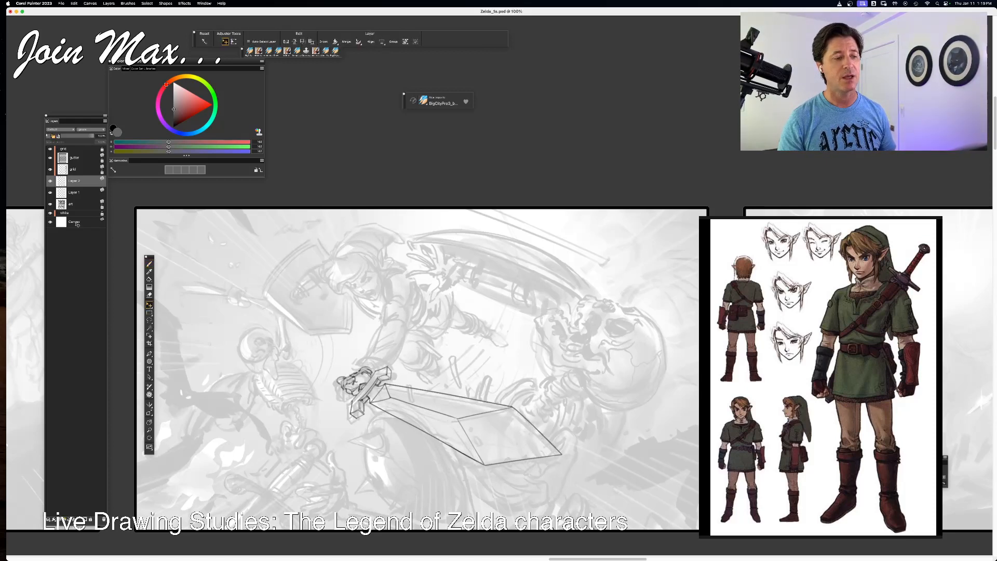
{"action": "key", "text": "shift+Up"}
{"action": "key", "text": "shift+Up"}
{"action": "key", "text": "shift+Up"}
{"action": "key", "text": "shift+Right"}
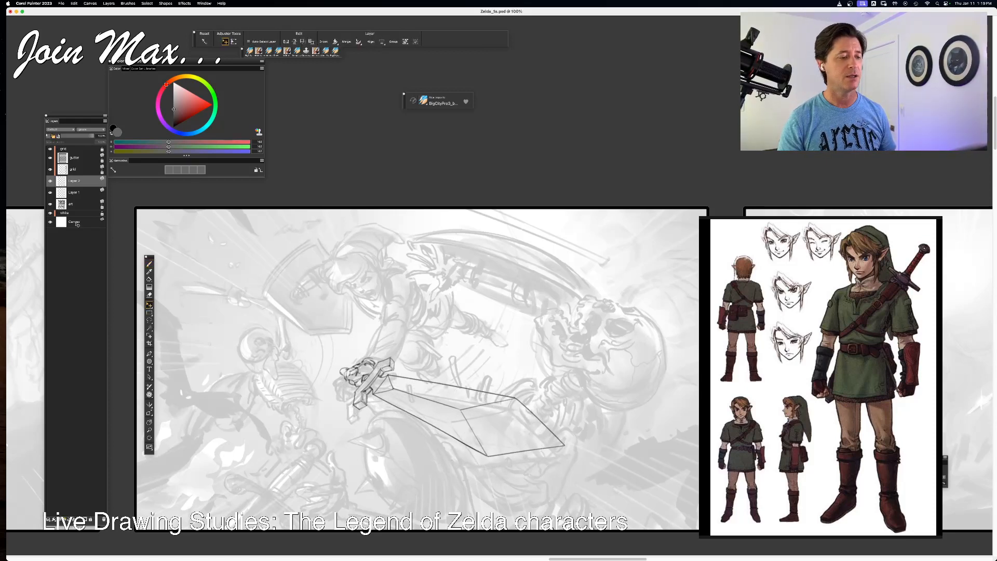
{"action": "key", "text": "shift+Down"}
{"action": "key", "text": "shift+Down"}
{"action": "key", "text": "shift+Down"}
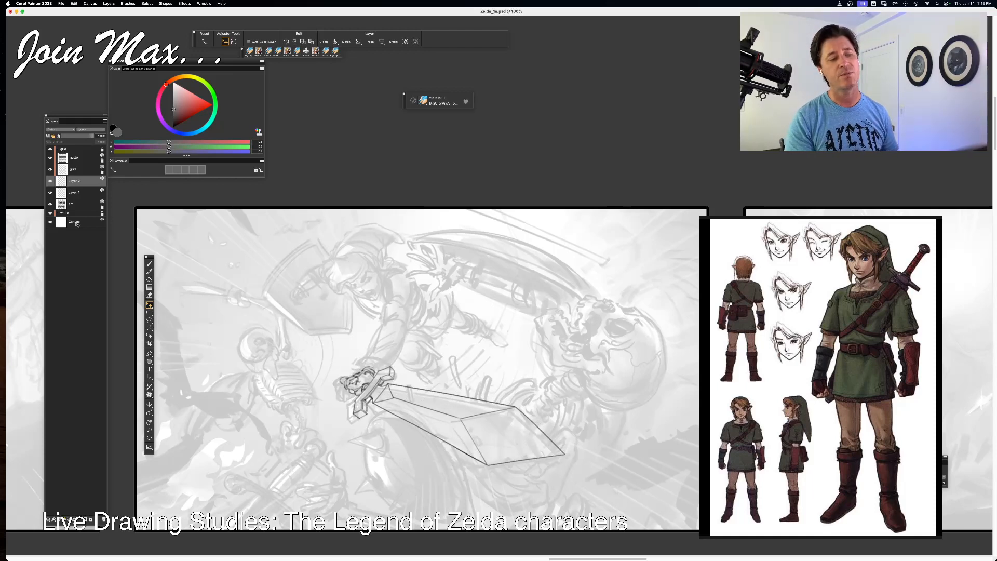
- Draw the rounded upper edge of Link's gauntlet and the inner forearm contour above the sword hand
{"action": "key", "text": "b"}
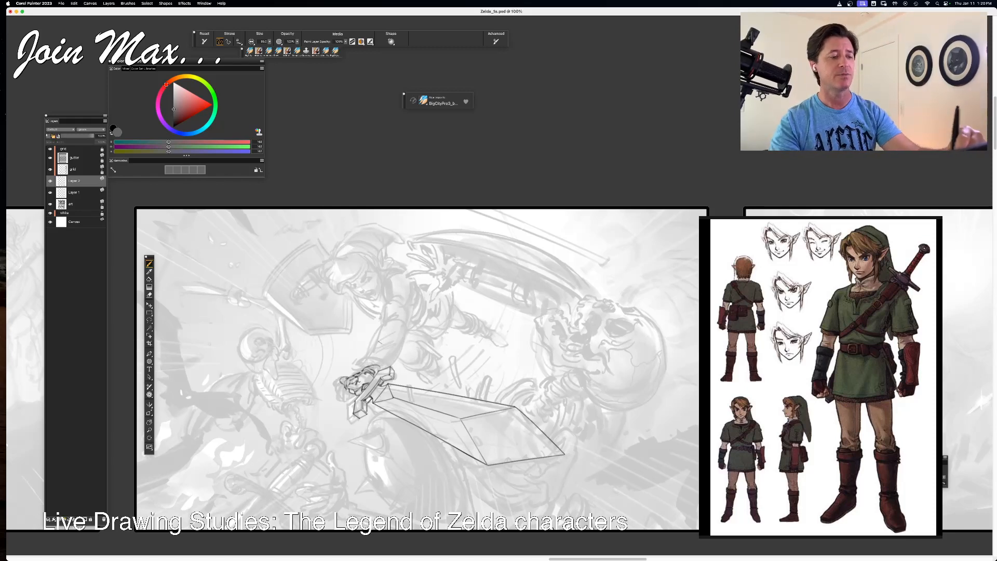
{"action": "left_click_drag", "start_coordinate": [374, 357], "coordinate": [402, 346]}
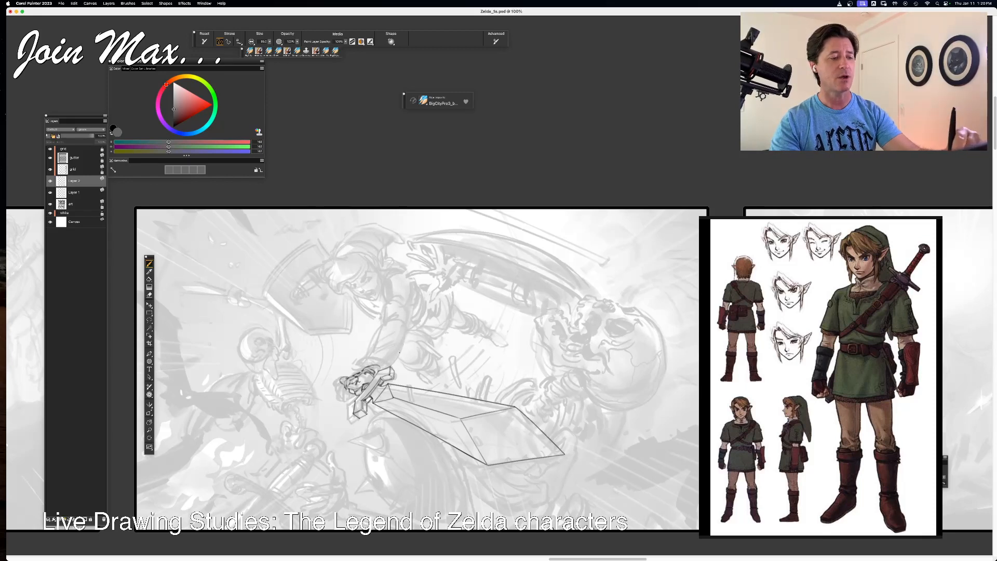
{"action": "left_click_drag", "start_coordinate": [404, 357], "coordinate": [375, 349]}
{"action": "key", "text": "super+z"}
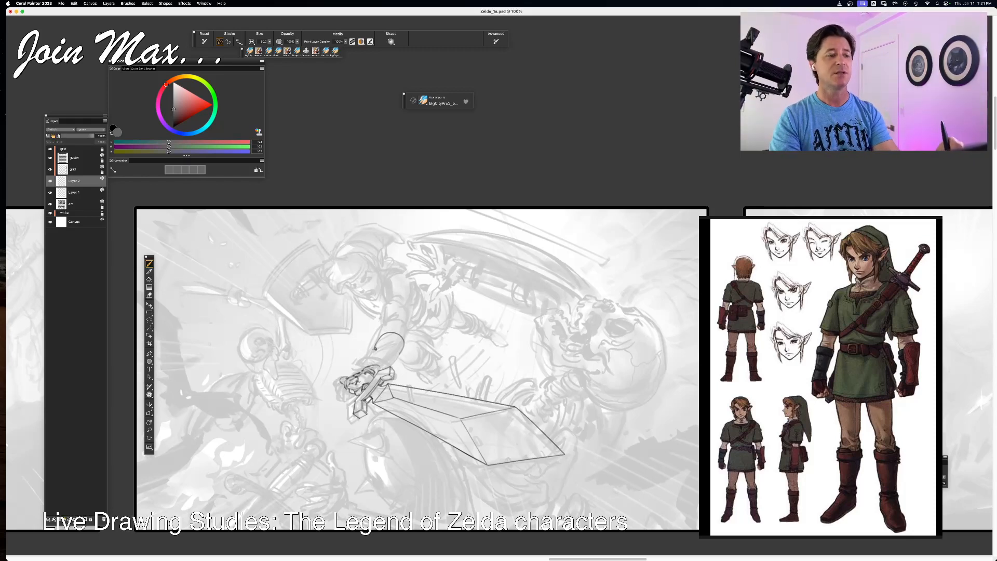
- Draw the curved wrap bands and outer contour of Link's forearm from the gauntlet's upper edge down to the wrist
{"action": "mouse_move", "coordinate": [375, 349]}
{"action": "left_mouse_down"}
{"action": "mouse_move", "coordinate": [398, 356]}
{"action": "mouse_move", "coordinate": [393, 338]}
{"action": "mouse_move", "coordinate": [400, 354]}
{"action": "left_mouse_up"}
{"action": "key", "text": "super+z"}
{"action": "key", "text": "super+z"}
{"action": "key", "text": "super+z"}
{"action": "key", "text": "super+z"}
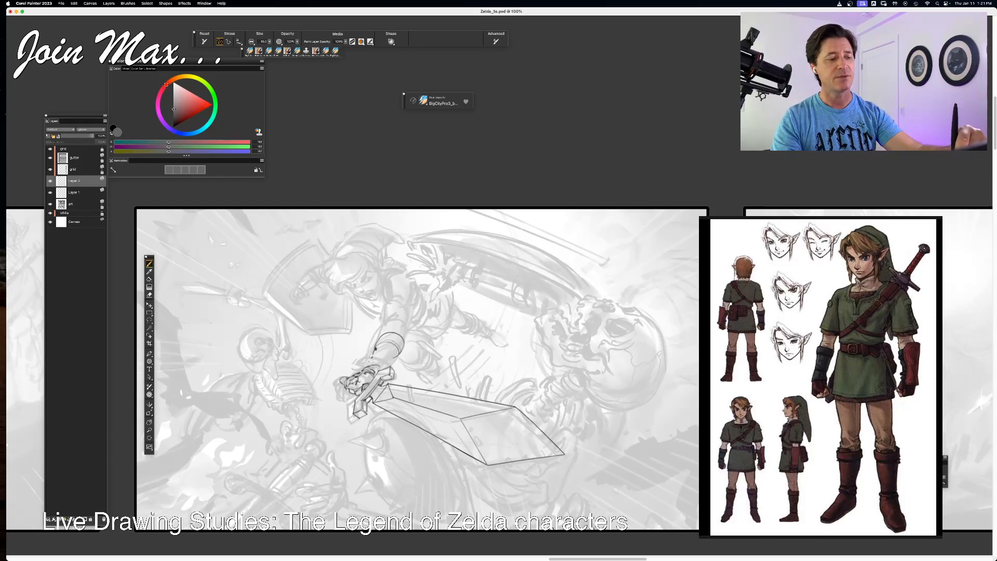
{"action": "left_click_drag", "start_coordinate": [369, 361], "coordinate": [384, 368]}
{"action": "key", "text": "super+z"}
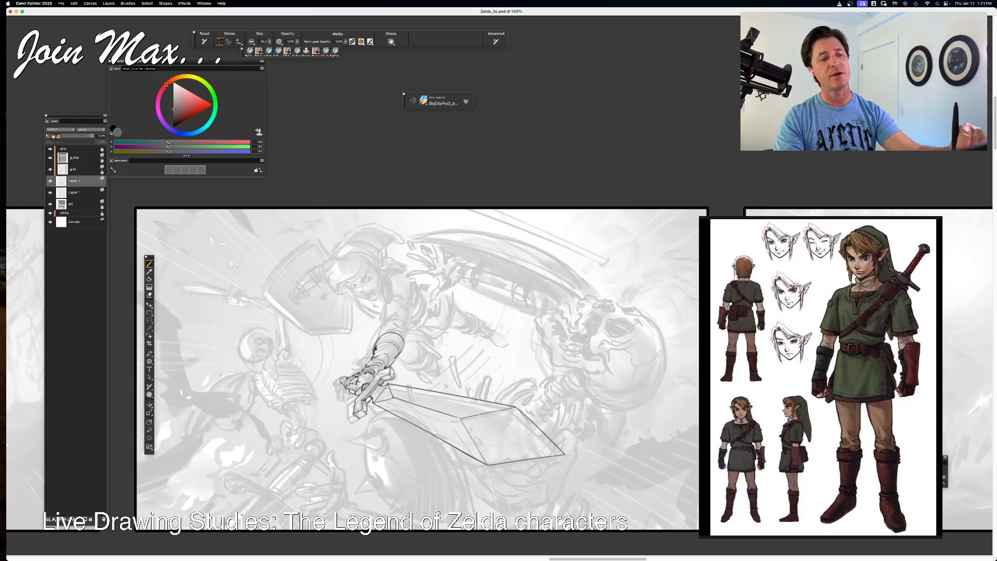
- Sketch Link's elbow and the curved bands of the arm directly above the gauntlet
{"action": "mouse_move", "coordinate": [388, 306]}
{"action": "left_mouse_down"}
{"action": "mouse_move", "coordinate": [384, 327]}
{"action": "mouse_move", "coordinate": [388, 308]}
{"action": "mouse_move", "coordinate": [410, 307]}
{"action": "left_mouse_up"}
{"action": "key", "text": "super+z"}
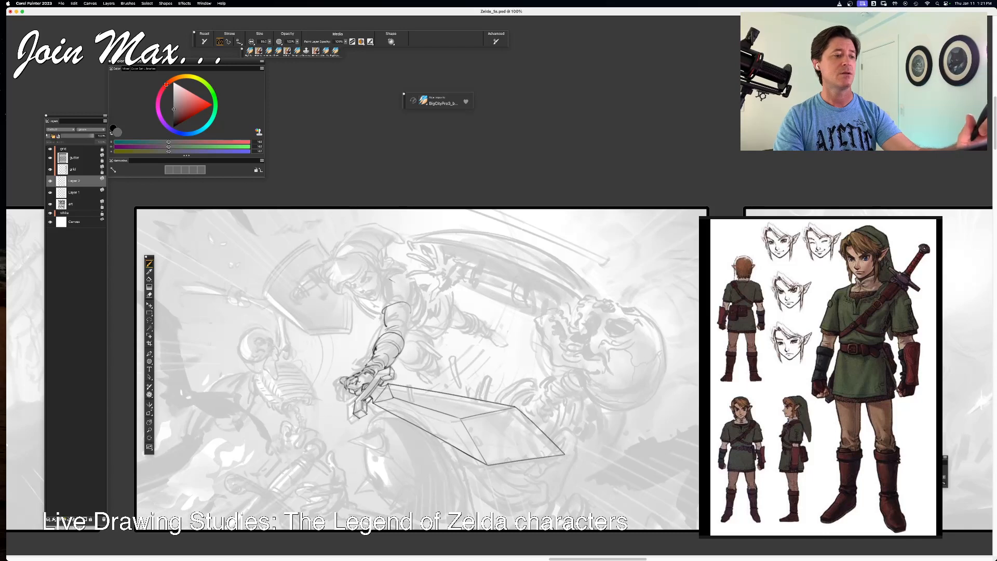
{"action": "left_click_drag", "start_coordinate": [385, 324], "coordinate": [412, 313]}
{"action": "key", "text": "super+z"}
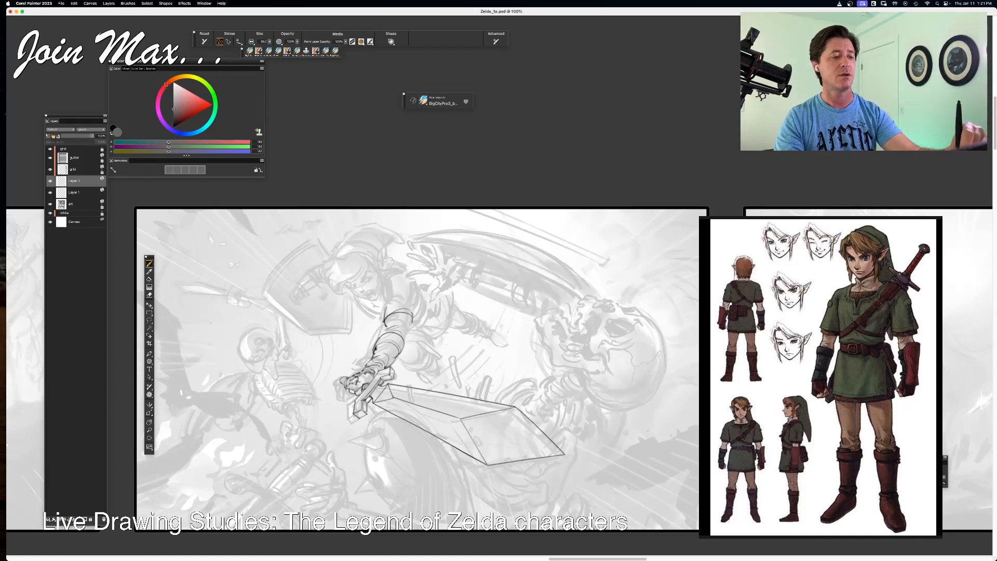
{"action": "key", "text": "super+z"}
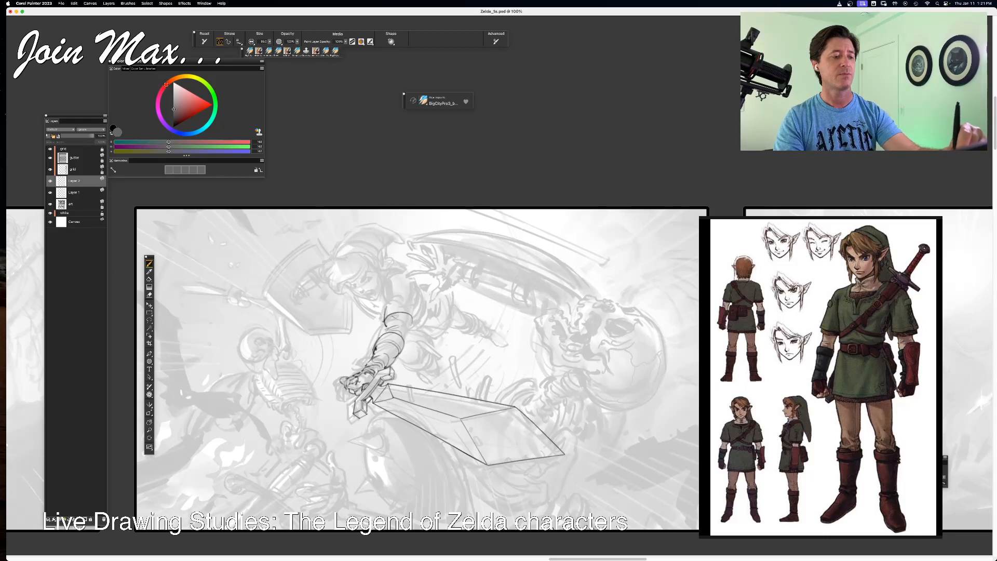
{"action": "key", "text": "super+z"}
- Rework the upper arm's contours and wrapping curves between Link's elbow and the hem of his sleeve
{"action": "mouse_move", "coordinate": [384, 325]}
{"action": "left_mouse_down"}
{"action": "mouse_move", "coordinate": [412, 313]}
{"action": "mouse_move", "coordinate": [411, 303]}
{"action": "left_mouse_up"}
{"action": "key", "text": "super+z"}
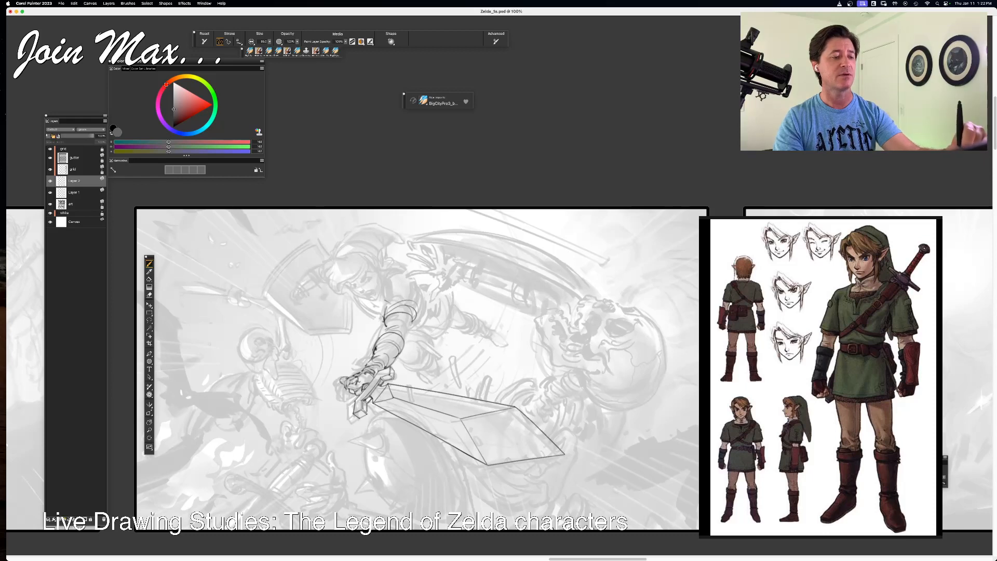
{"action": "key", "text": "super+z"}
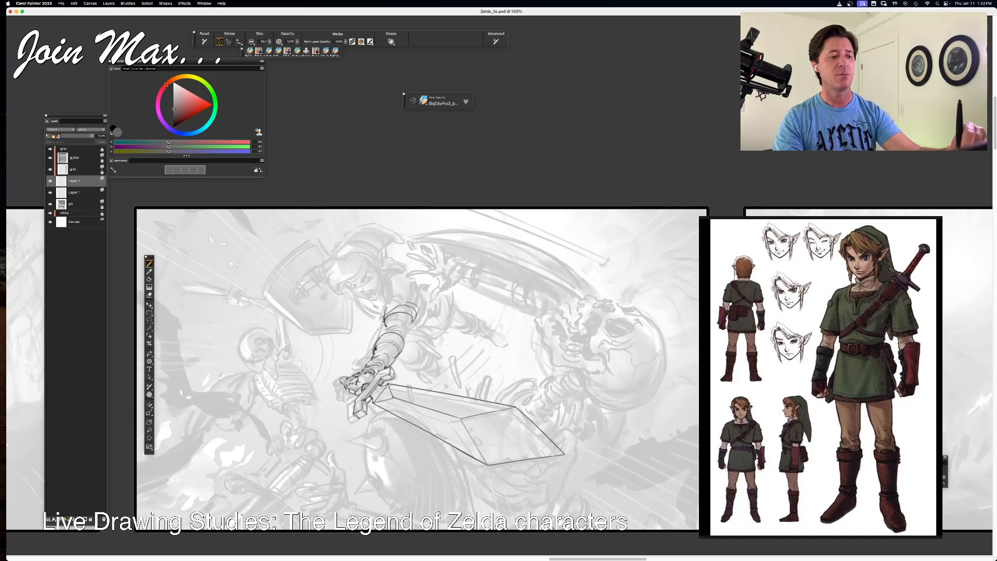
{"action": "key", "text": "super+z"}
{"action": "left_click_drag", "start_coordinate": [384, 313], "coordinate": [399, 304]}
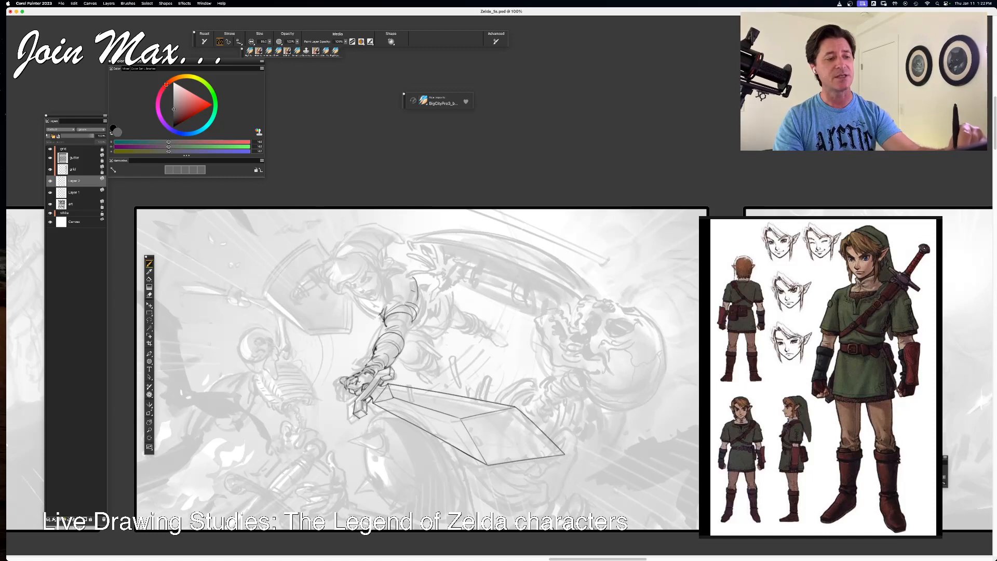
- Draw the outer contour, inner edge and folds of Link's tunic sleeve over the sword arm's shoulder
{"action": "left_click_drag", "start_coordinate": [413, 275], "coordinate": [420, 311]}
{"action": "key", "text": "super+z"}
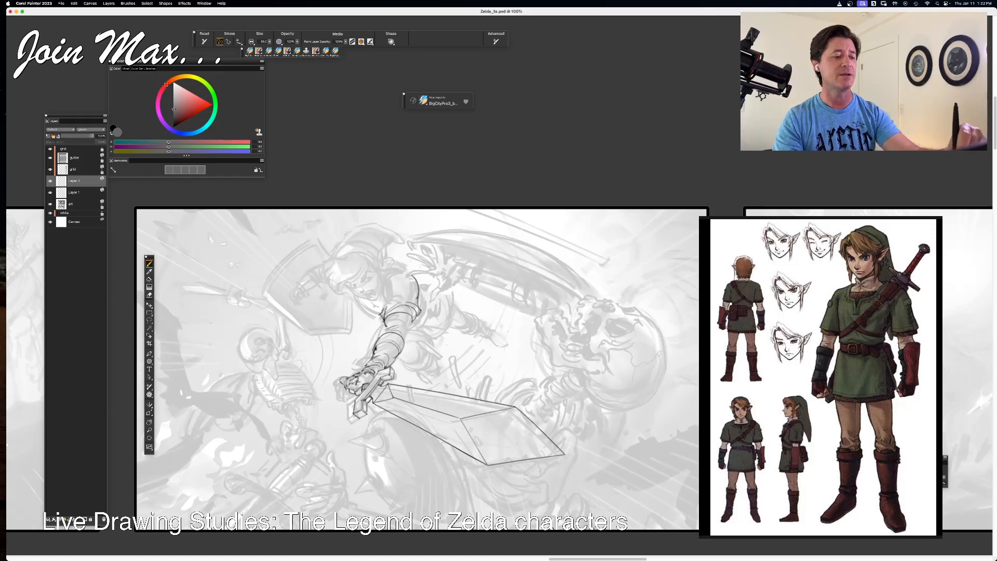
{"action": "left_click_drag", "start_coordinate": [413, 307], "coordinate": [408, 315]}
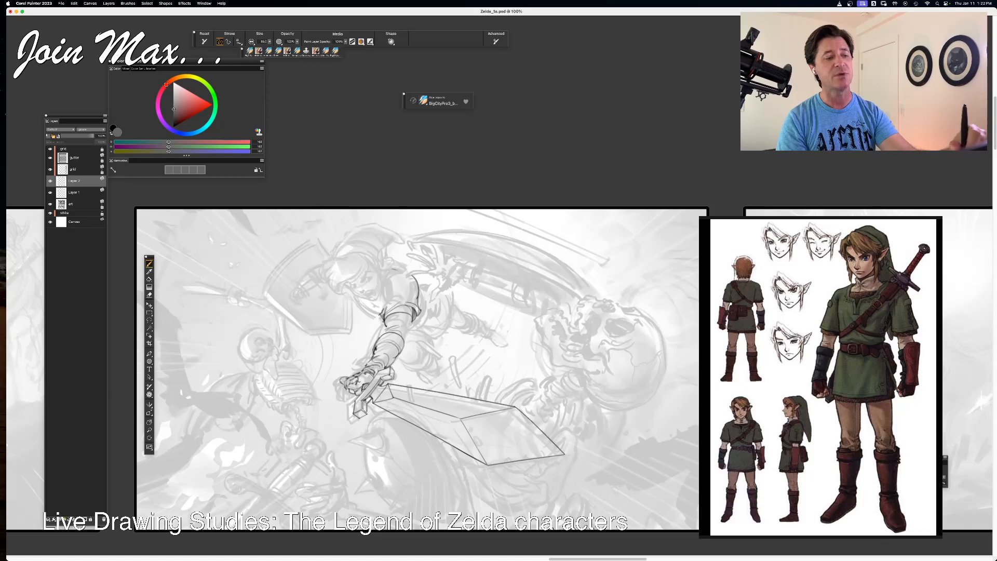
{"action": "left_click_drag", "start_coordinate": [390, 287], "coordinate": [395, 305]}
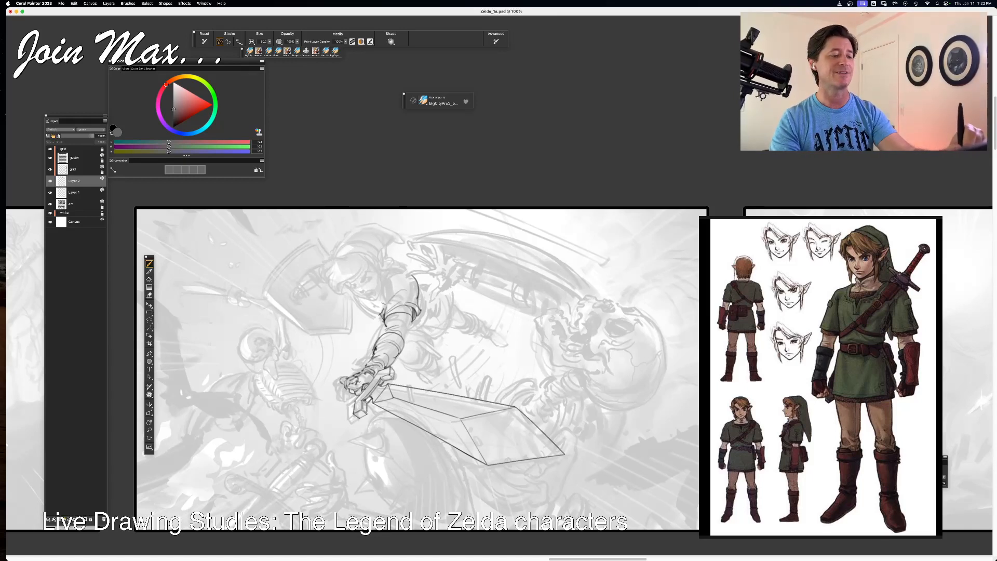
{"action": "left_click_drag", "start_coordinate": [393, 283], "coordinate": [381, 305]}
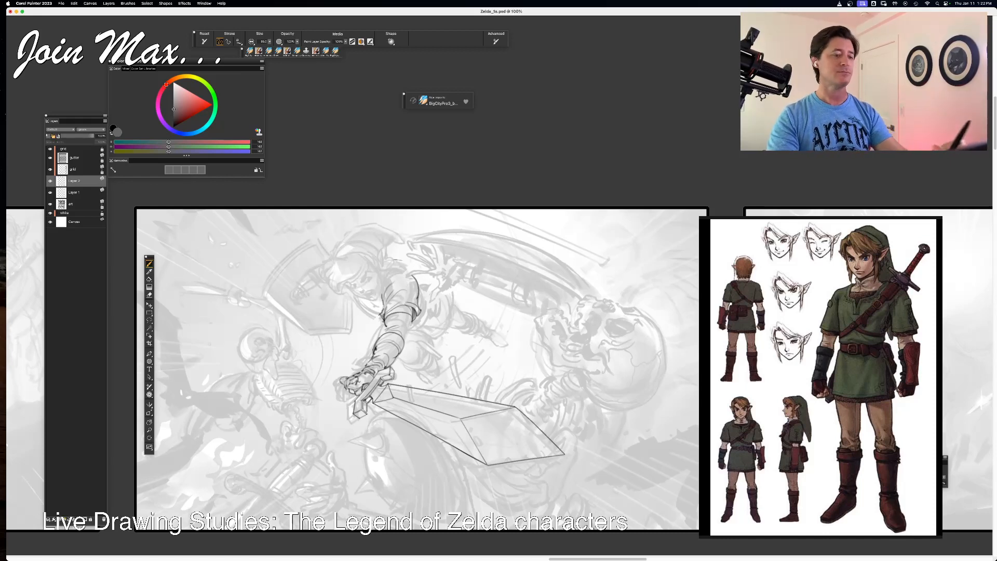
- Strengthen the contours and fold lines along Link's elbow and gauntlet, reworking the strokes down to the wrist
{"action": "mouse_move", "coordinate": [386, 328]}
{"action": "left_mouse_down"}
{"action": "mouse_move", "coordinate": [379, 339]}
{"action": "mouse_move", "coordinate": [407, 334]}
{"action": "mouse_move", "coordinate": [398, 336]}
{"action": "left_mouse_up"}
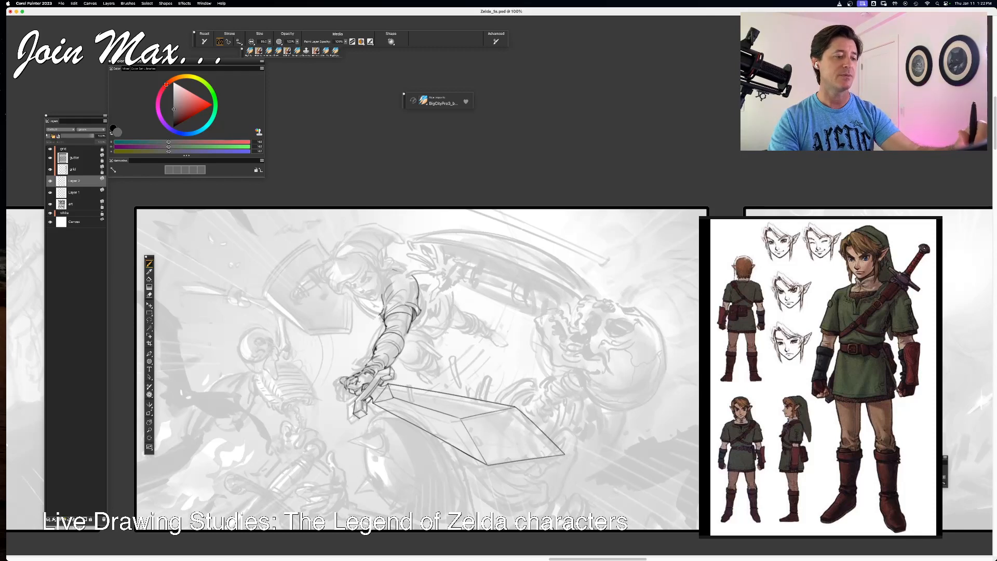
{"action": "key", "text": "super+z"}
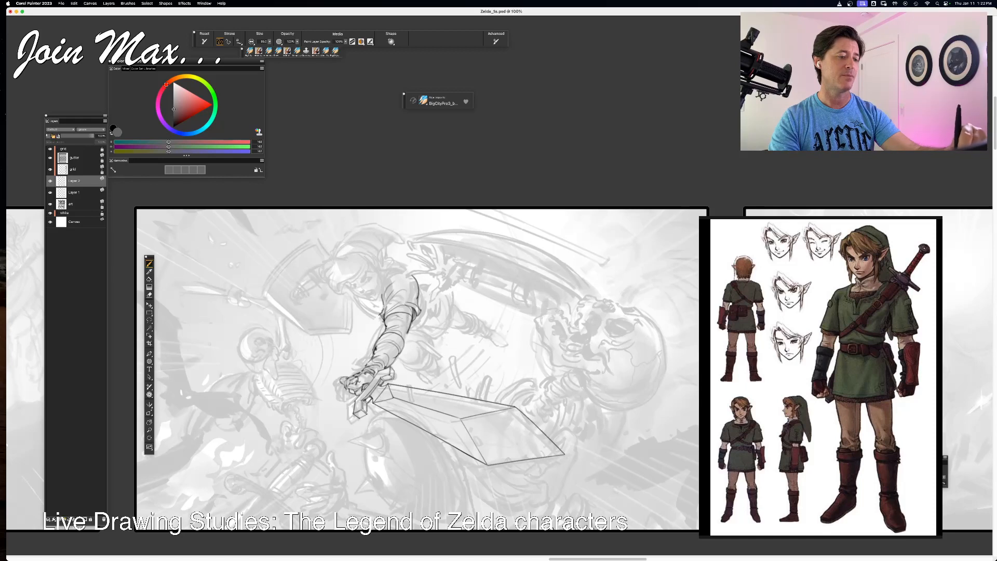
{"action": "left_click_drag", "start_coordinate": [408, 318], "coordinate": [396, 333]}
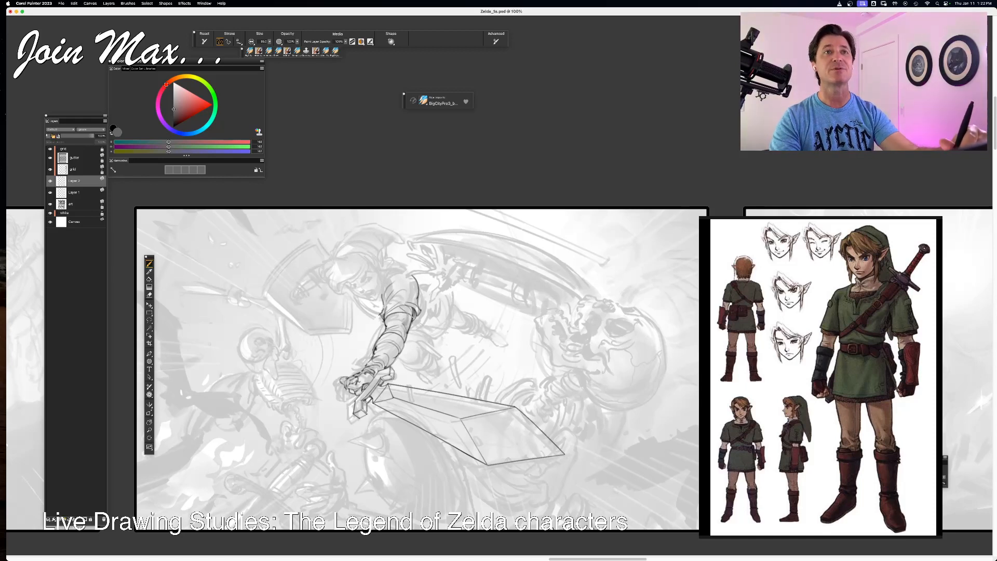
{"action": "key", "text": "super+z"}
{"action": "mouse_move", "coordinate": [406, 339]}
{"action": "left_mouse_down"}
{"action": "mouse_move", "coordinate": [397, 355]}
{"action": "mouse_move", "coordinate": [403, 348]}
{"action": "left_mouse_up"}
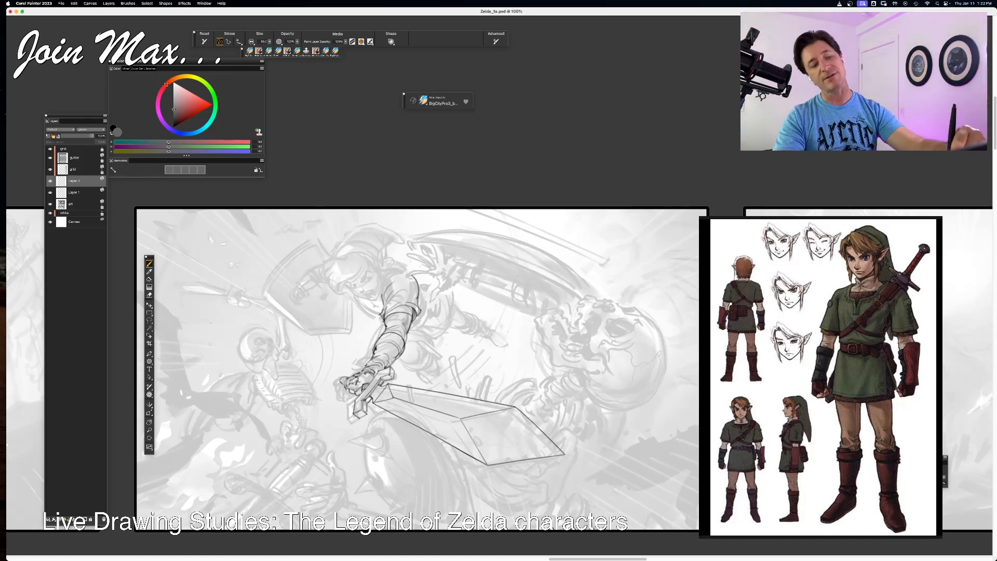
{"action": "left_click_drag", "start_coordinate": [400, 357], "coordinate": [358, 371]}
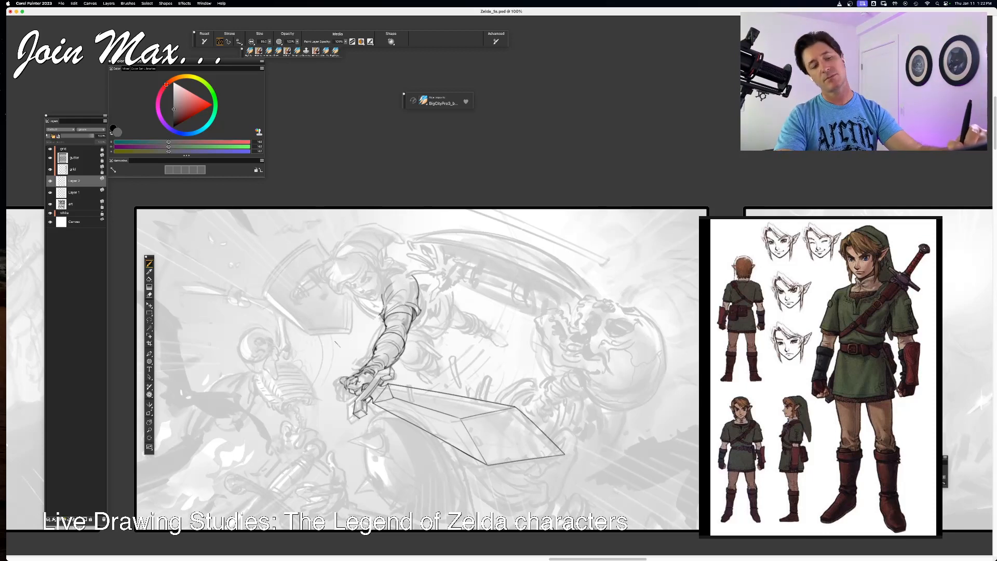
{"action": "key", "text": "super+z"}
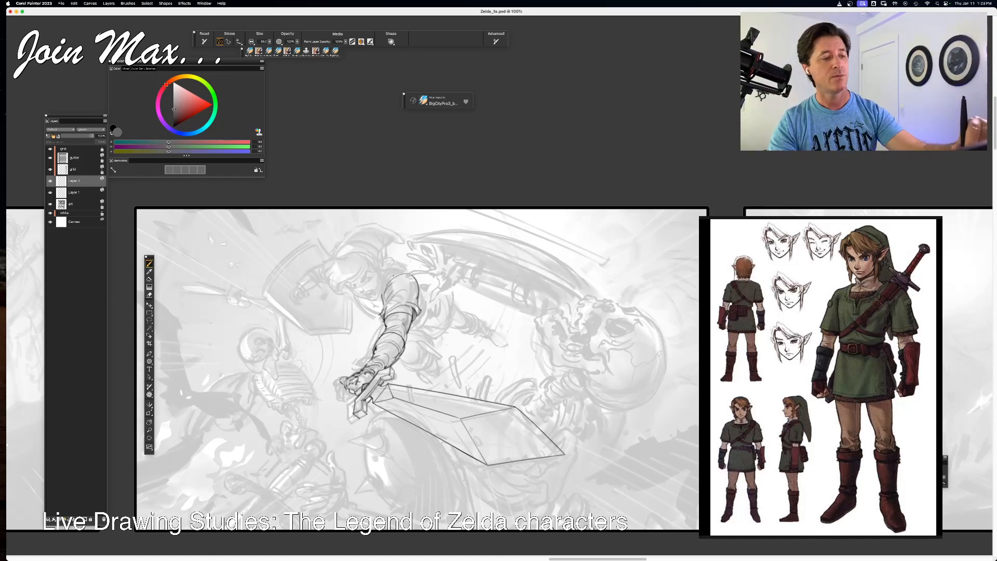
- Define the top of Link's sleeve with short curved strokes where the shoulder meets the neck
{"action": "left_click_drag", "start_coordinate": [393, 275], "coordinate": [384, 283]}
{"action": "left_click_drag", "start_coordinate": [385, 282], "coordinate": [382, 290]}
{"action": "left_click_drag", "start_coordinate": [387, 255], "coordinate": [408, 269]}
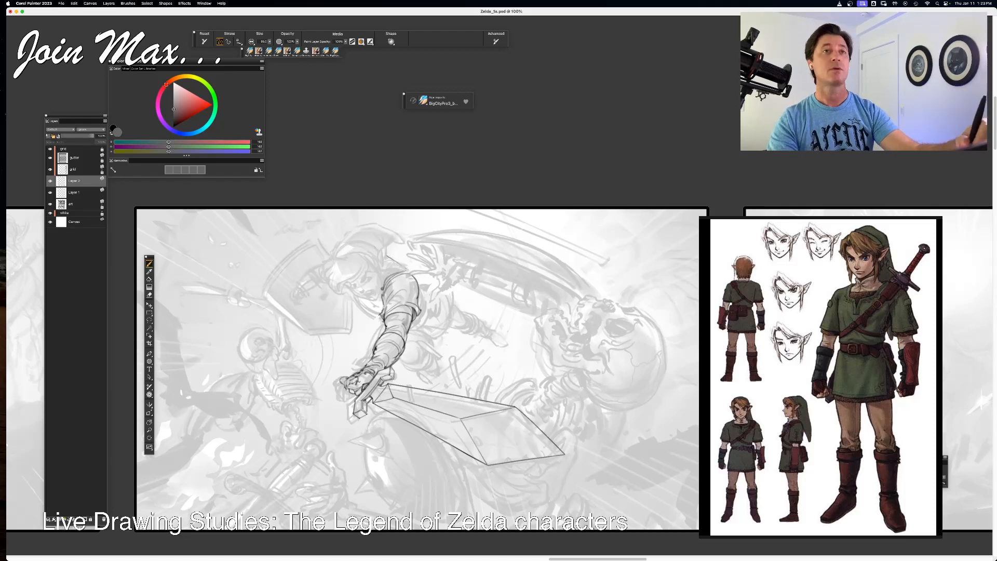
{"action": "key", "text": "super+z"}
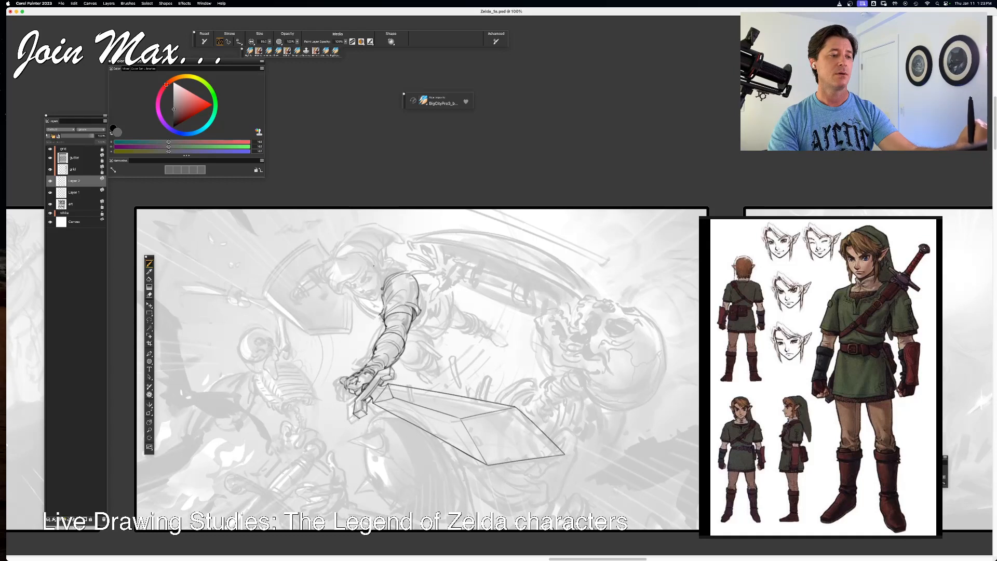
- Sketch Link's pointed ear between the hair and the sword arm's shoulder, erasing and undoing strokes to try different outlines
{"action": "left_click_drag", "start_coordinate": [398, 267], "coordinate": [375, 278]}
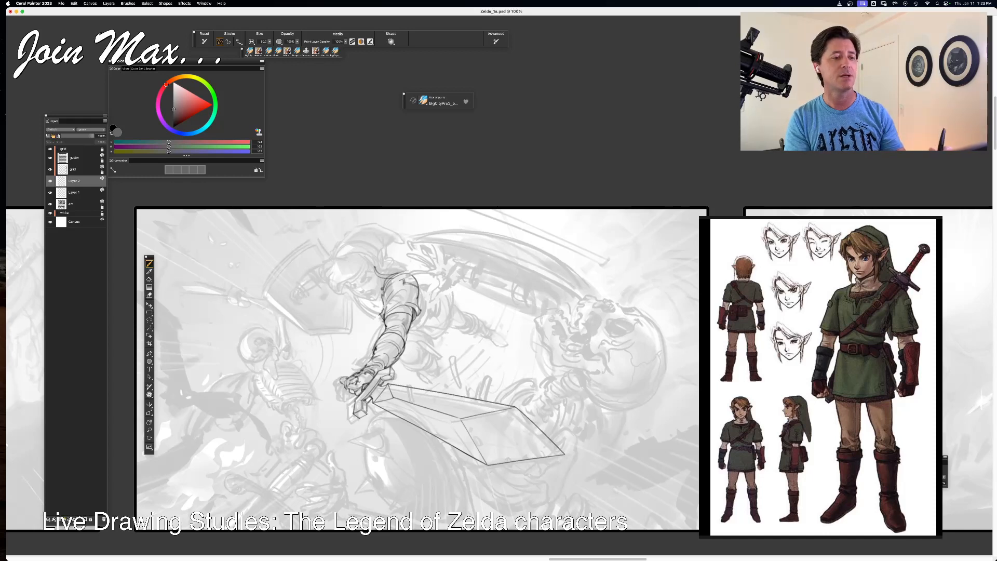
{"action": "key", "text": "n"}
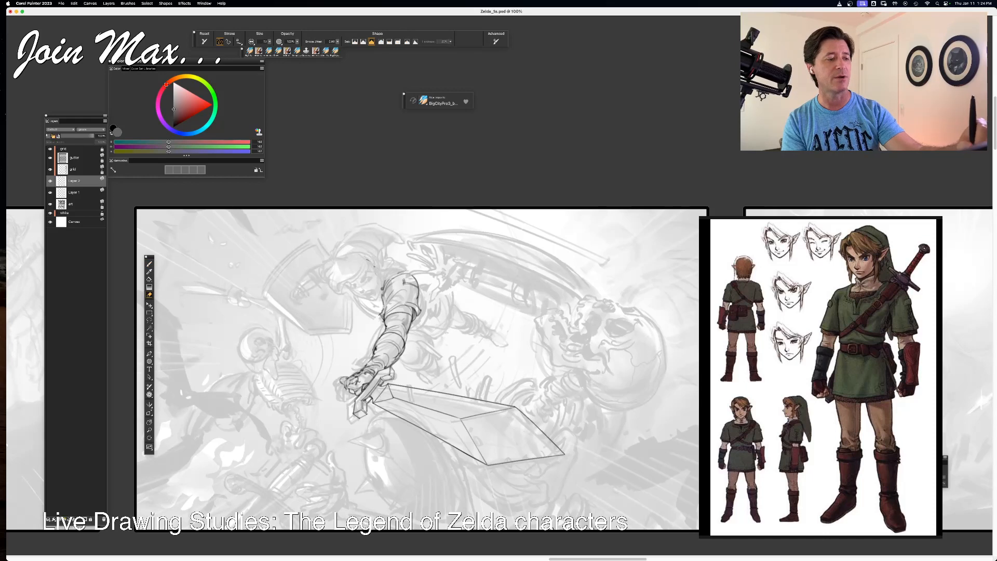
{"action": "key", "text": "b"}
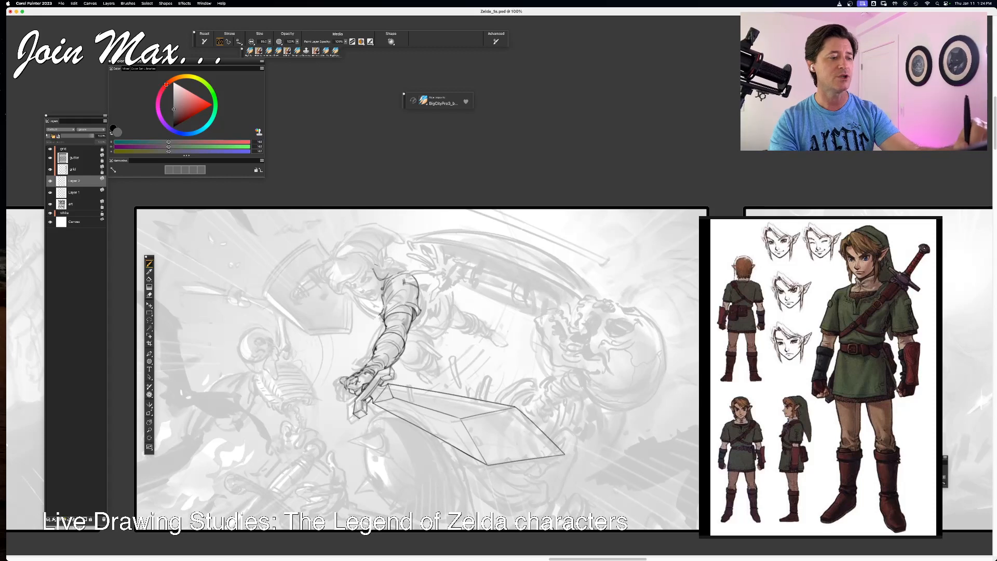
{"action": "left_click_drag", "start_coordinate": [375, 273], "coordinate": [400, 267]}
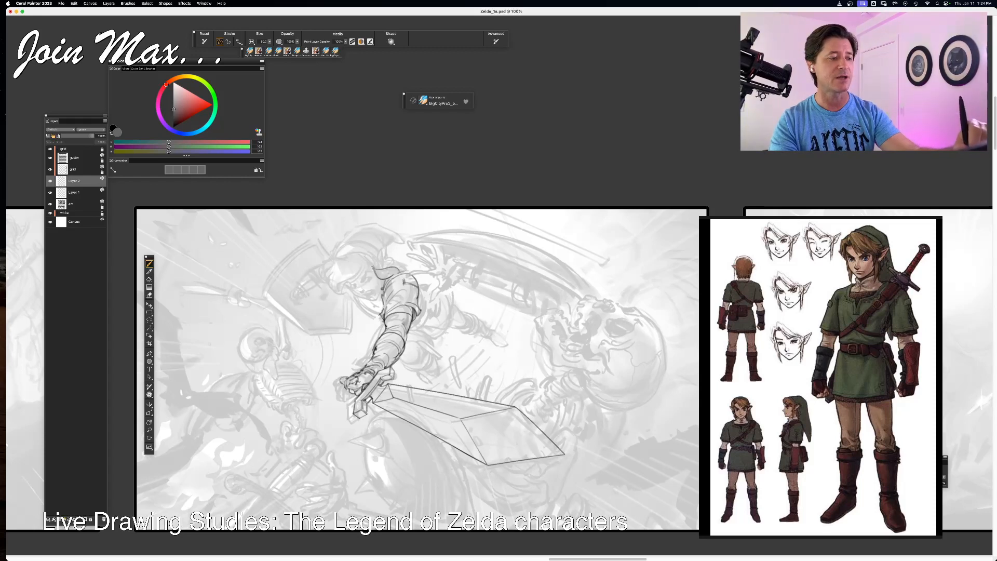
{"action": "key", "text": "super+z"}
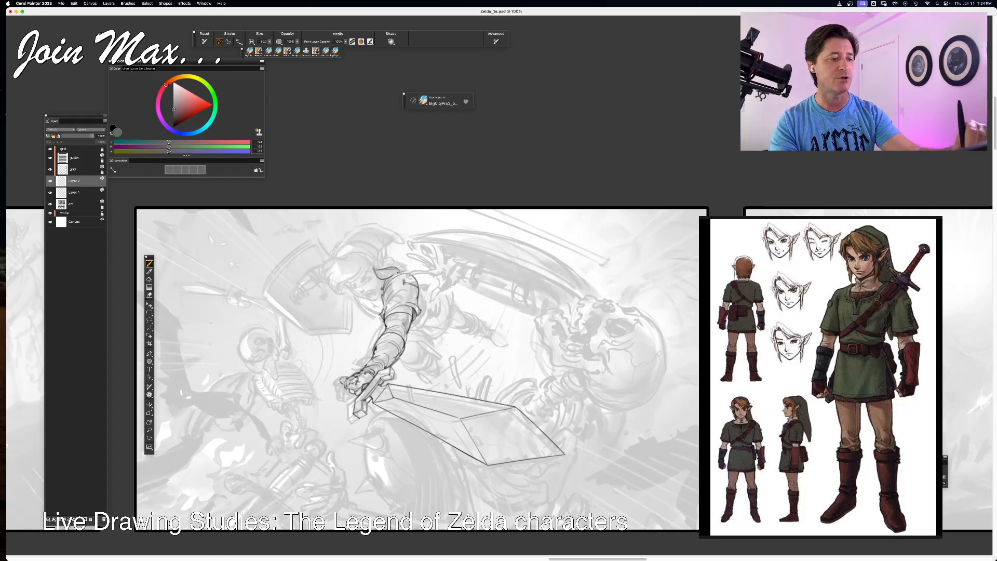
{"action": "left_click_drag", "start_coordinate": [384, 273], "coordinate": [395, 270]}
{"action": "key", "text": "super+z"}
{"action": "key", "text": "super+z"}
{"action": "key", "text": "super+z"}
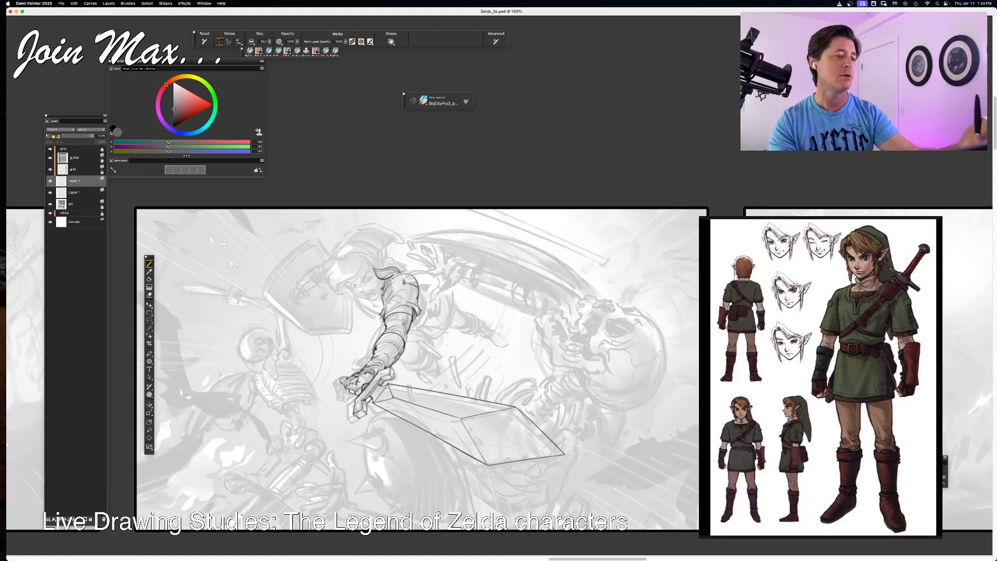
{"action": "key", "text": "super+z"}
{"action": "key", "text": "super+z"}
{"action": "key", "text": "super+z"}
{"action": "key", "text": "super+z"}
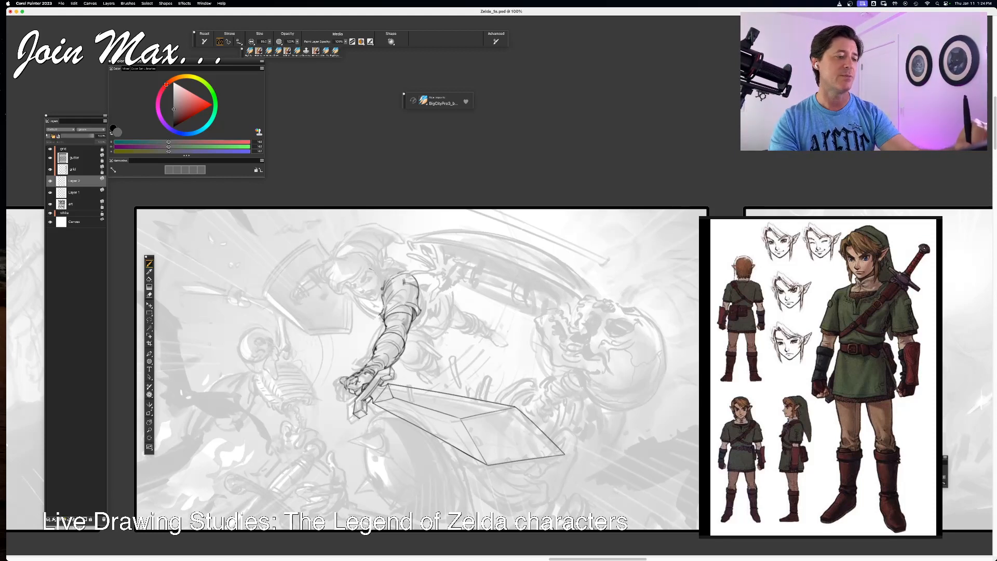
- Redraw the contour of Link's ear and add the line running down from it beside the neck
{"action": "left_click_drag", "start_coordinate": [377, 271], "coordinate": [397, 269]}
{"action": "key", "text": "super+z"}
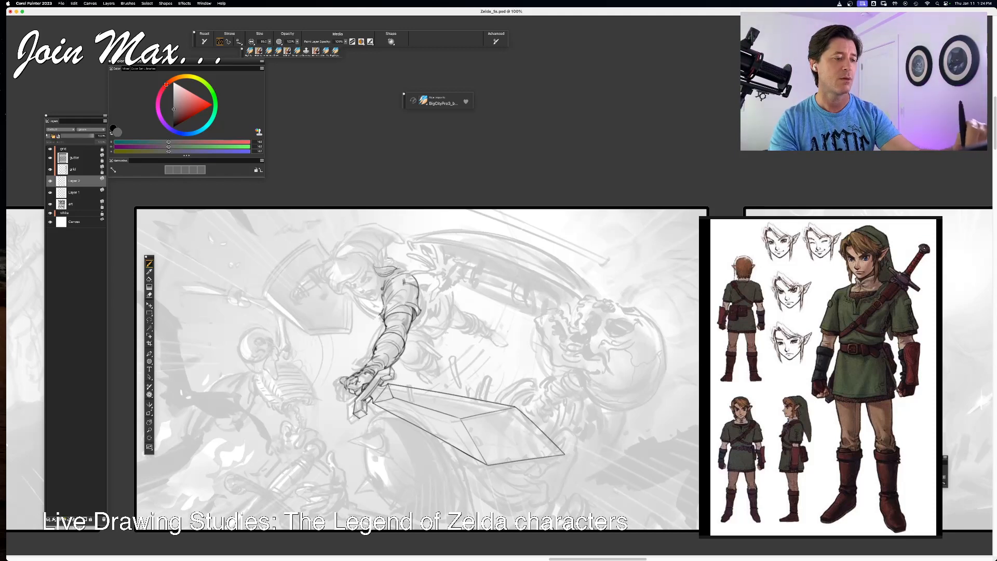
{"action": "key", "text": "super+z"}
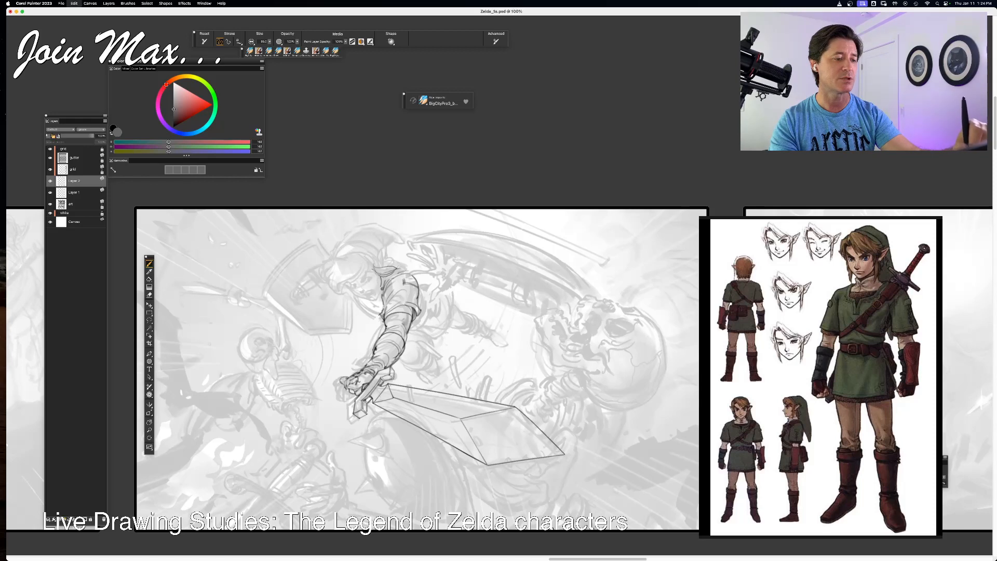
{"action": "left_click_drag", "start_coordinate": [376, 280], "coordinate": [380, 302]}
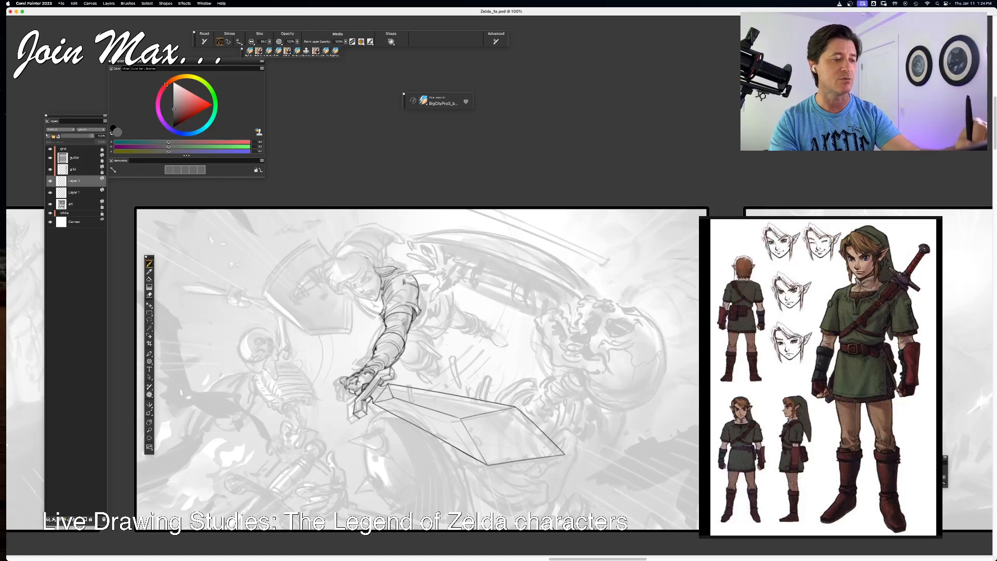
{"action": "key", "text": "super+z"}
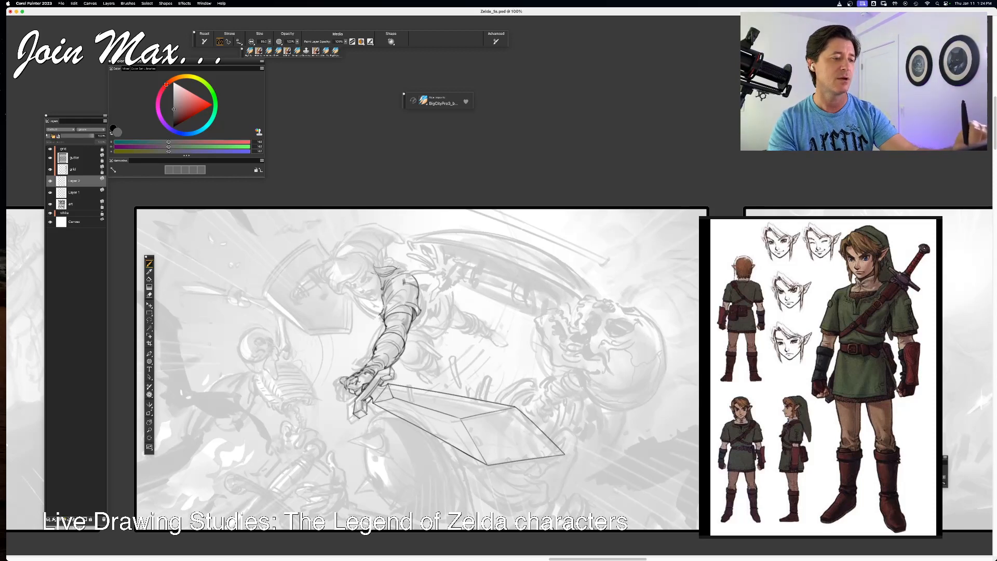
{"action": "left_click_drag", "start_coordinate": [378, 280], "coordinate": [381, 301]}
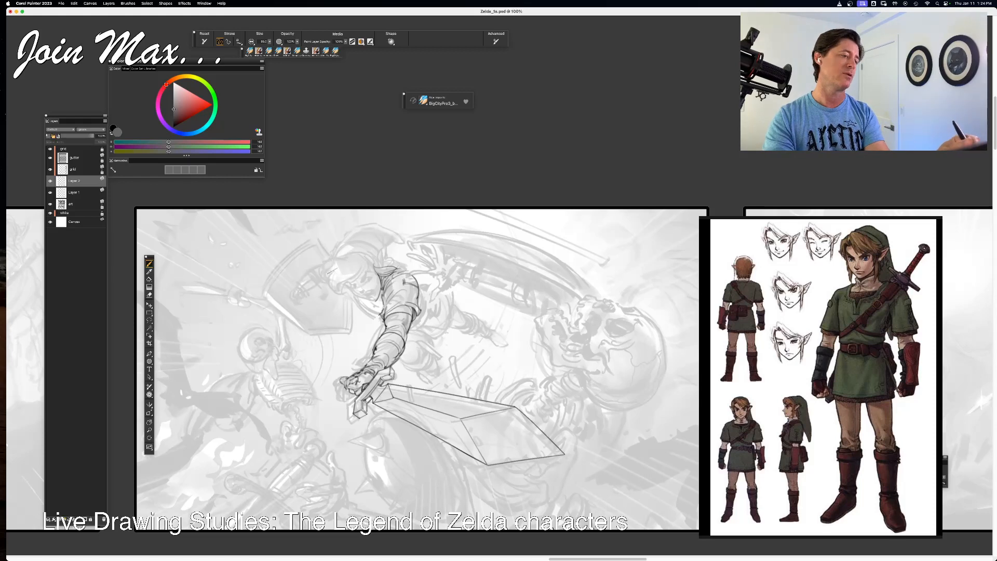
- Draw Link's fringe and the hair locks framing his face, undoing the last strokes on the outer side
{"action": "mouse_move", "coordinate": [338, 273]}
{"action": "left_mouse_down"}
{"action": "mouse_move", "coordinate": [367, 284]}
{"action": "mouse_move", "coordinate": [358, 284]}
{"action": "mouse_move", "coordinate": [375, 277]}
{"action": "left_mouse_up"}
{"action": "mouse_move", "coordinate": [356, 261]}
{"action": "left_mouse_down"}
{"action": "mouse_move", "coordinate": [377, 276]}
{"action": "mouse_move", "coordinate": [370, 262]}
{"action": "left_mouse_up"}
{"action": "mouse_move", "coordinate": [320, 260]}
{"action": "left_mouse_down"}
{"action": "mouse_move", "coordinate": [329, 293]}
{"action": "mouse_move", "coordinate": [347, 293]}
{"action": "left_mouse_up"}
{"action": "key", "text": "super+z"}
{"action": "key", "text": "super+z"}
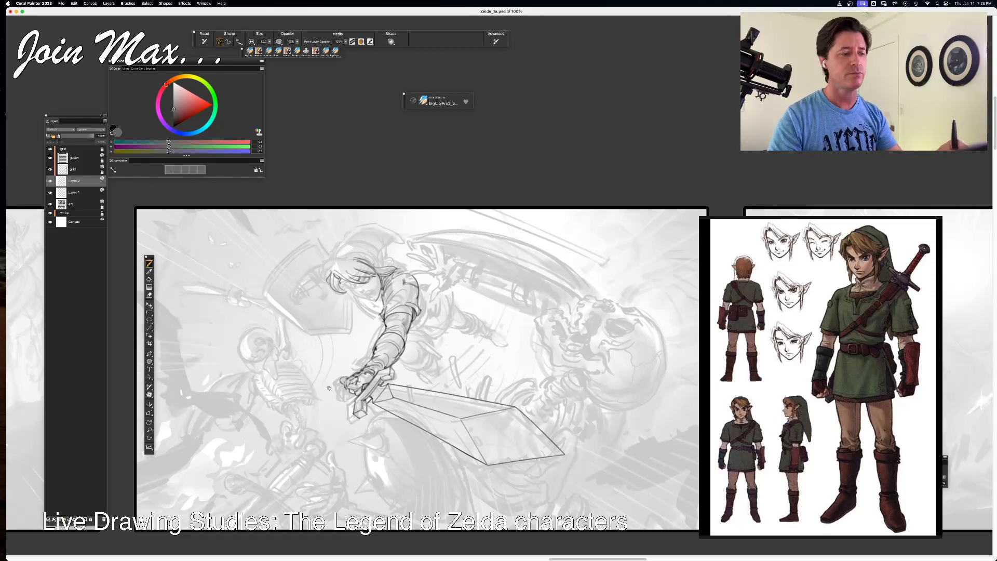
- Draw Link's eyes, nose and open, shouting mouth beneath the fringe, undoing the last stroke
{"action": "mouse_move", "coordinate": [329, 388]}
{"action": "left_mouse_down"}
{"action": "mouse_move", "coordinate": [340, 452]}
{"action": "mouse_move", "coordinate": [315, 396]}
{"action": "left_mouse_up"}
{"action": "key", "text": "super+equal"}
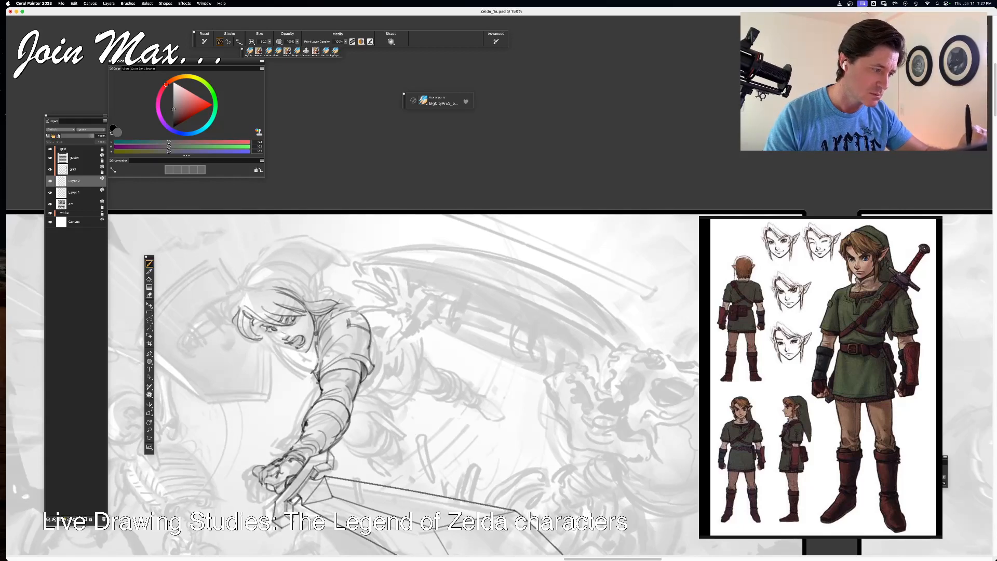
{"action": "key", "text": "super+alt+0"}
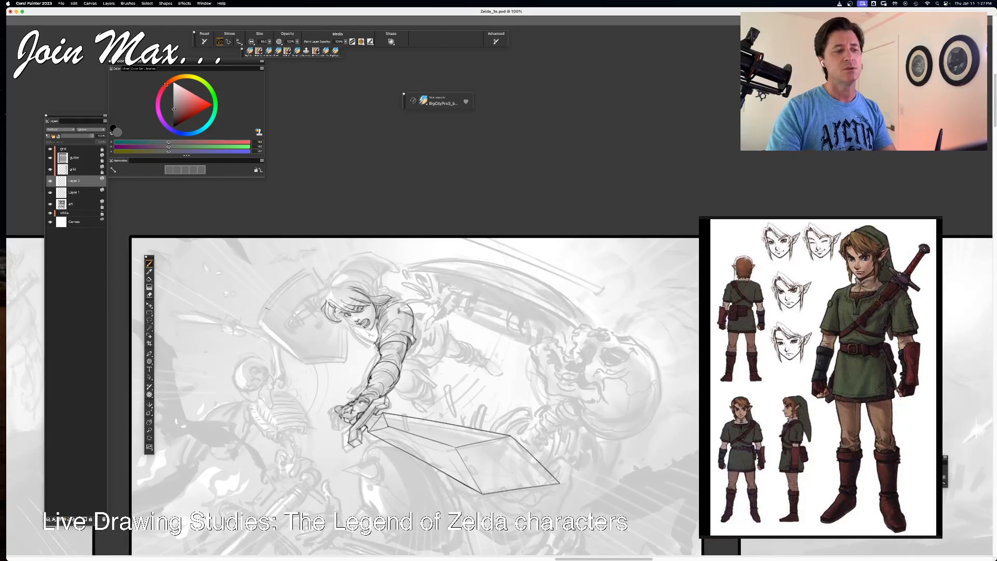
{"action": "key", "text": "super+equal"}
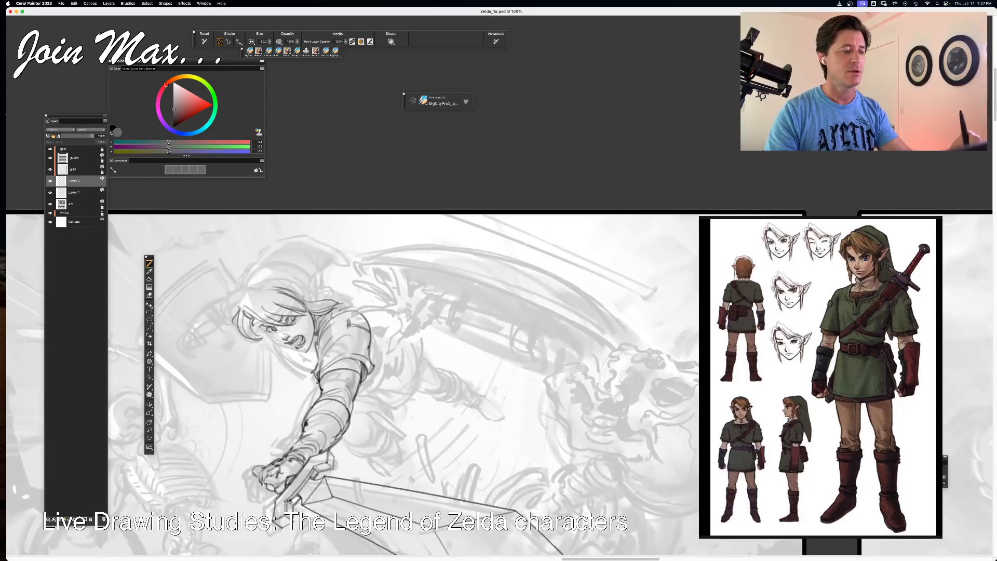
{"action": "key", "text": "super+z"}
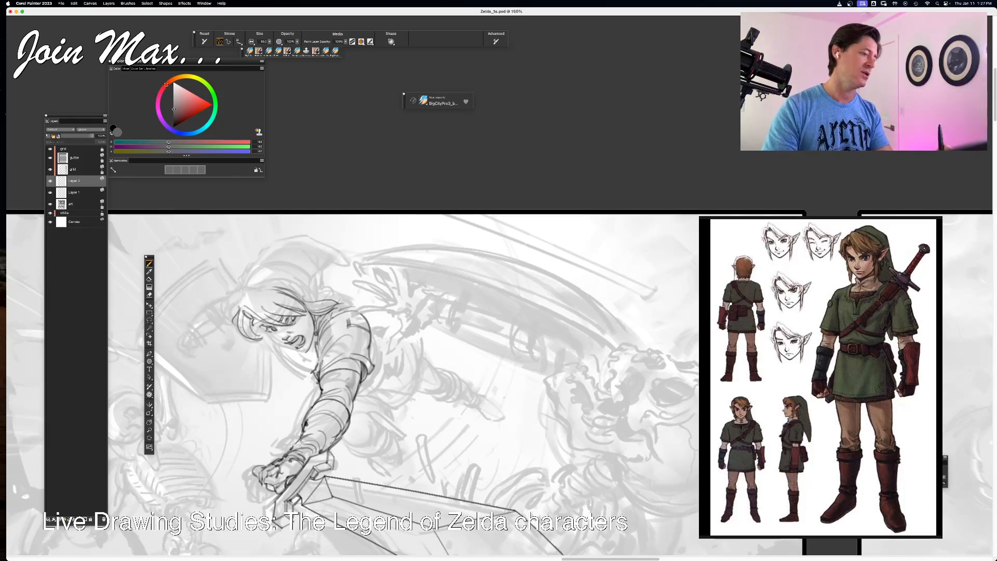
{"action": "key", "text": "super+minus"}
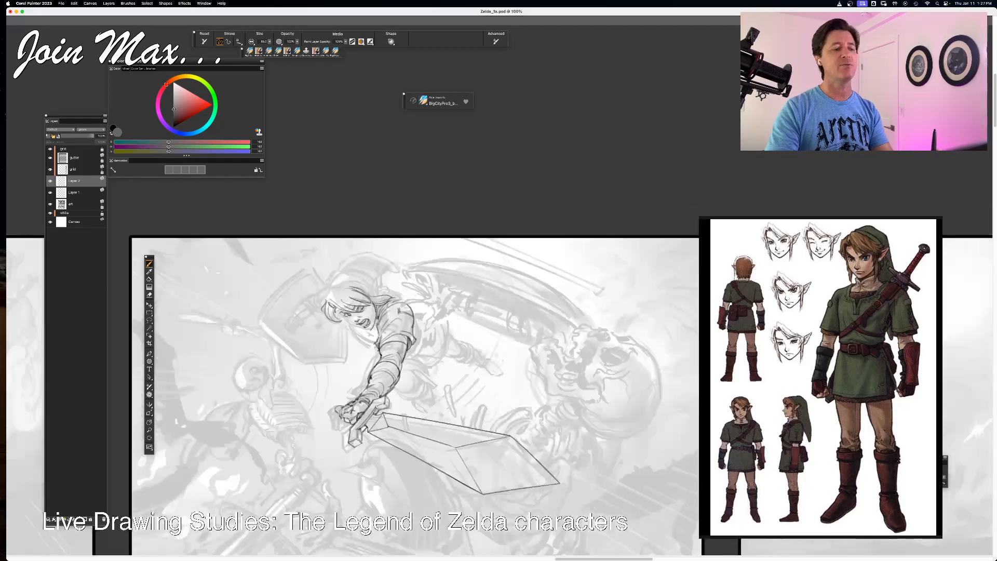
{"action": "key", "text": "super+equal"}
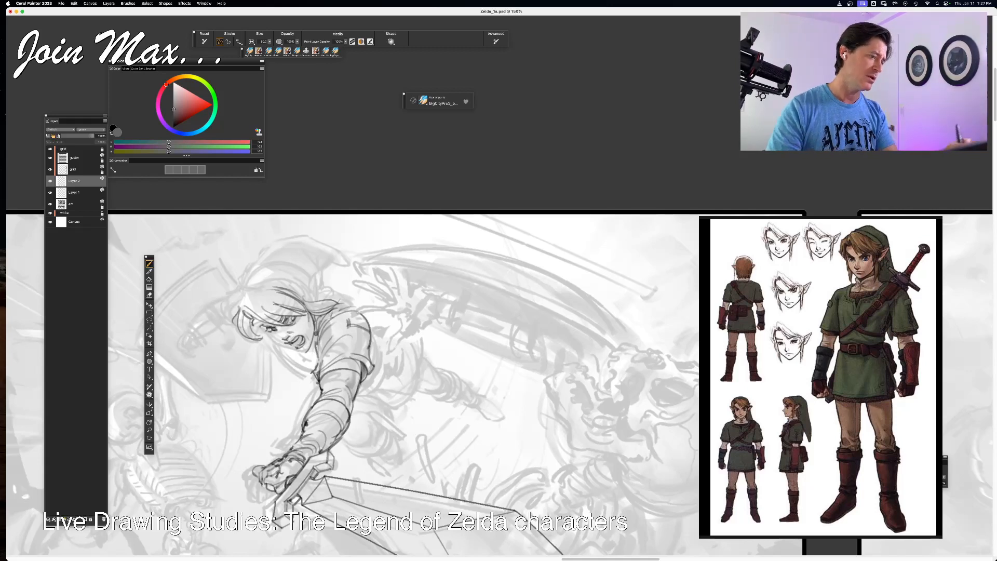
- Erase and redraw the lines around Link's eye and brow to give him a fiercer look
{"action": "key", "text": "n"}
{"action": "left_click_drag", "start_coordinate": [282, 316], "coordinate": [287, 322]}
{"action": "key", "text": "b"}
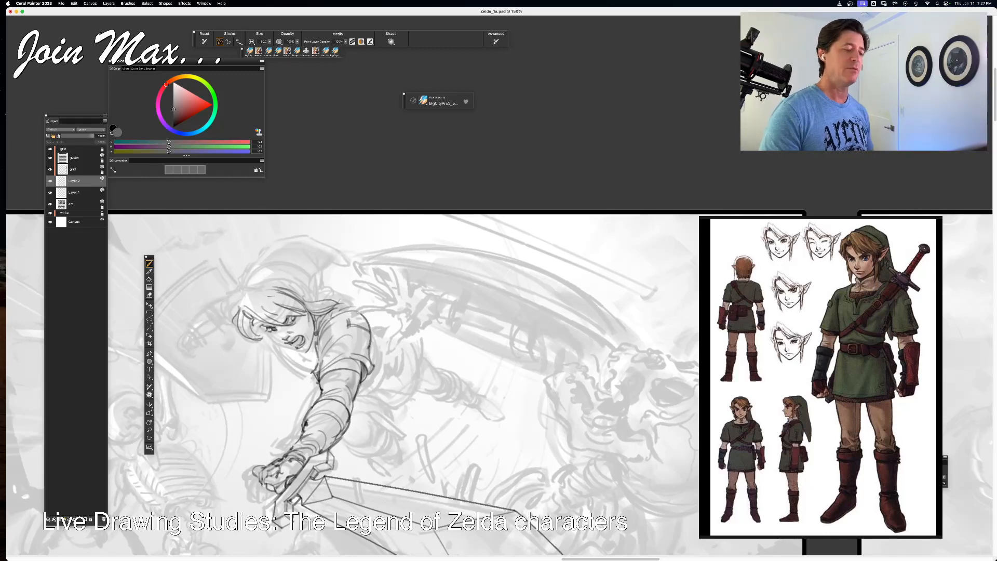
{"action": "key", "text": "n"}
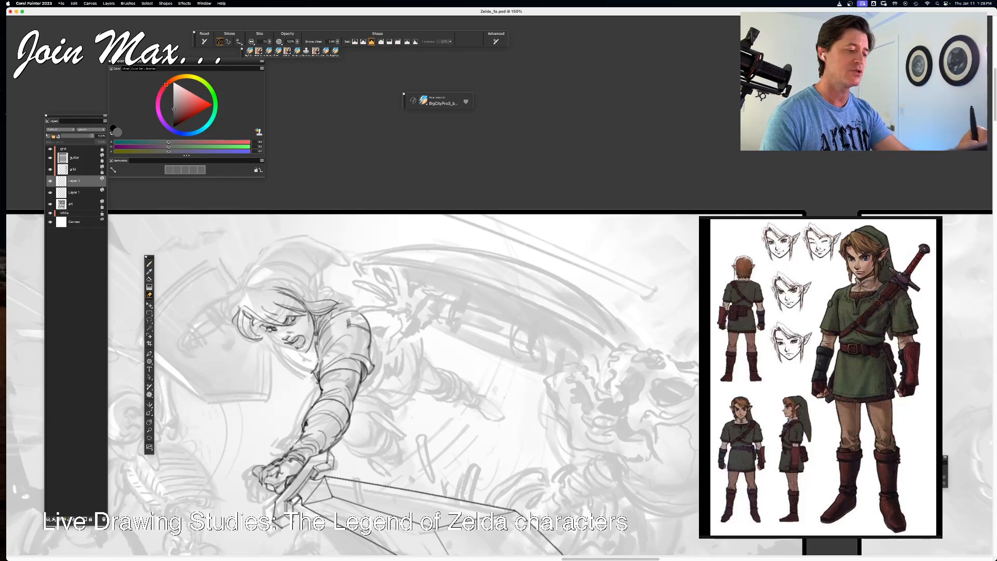
{"action": "key", "text": "b"}
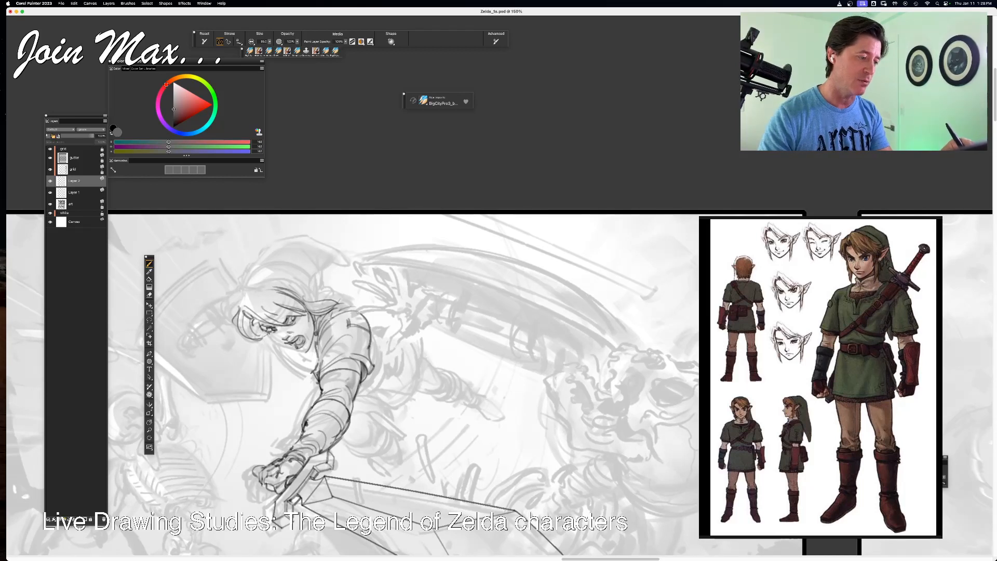
- Rework the contour of Link's cheek, jaw and chin below the hair, and save the file
{"action": "left_click_drag", "start_coordinate": [267, 333], "coordinate": [274, 341]}
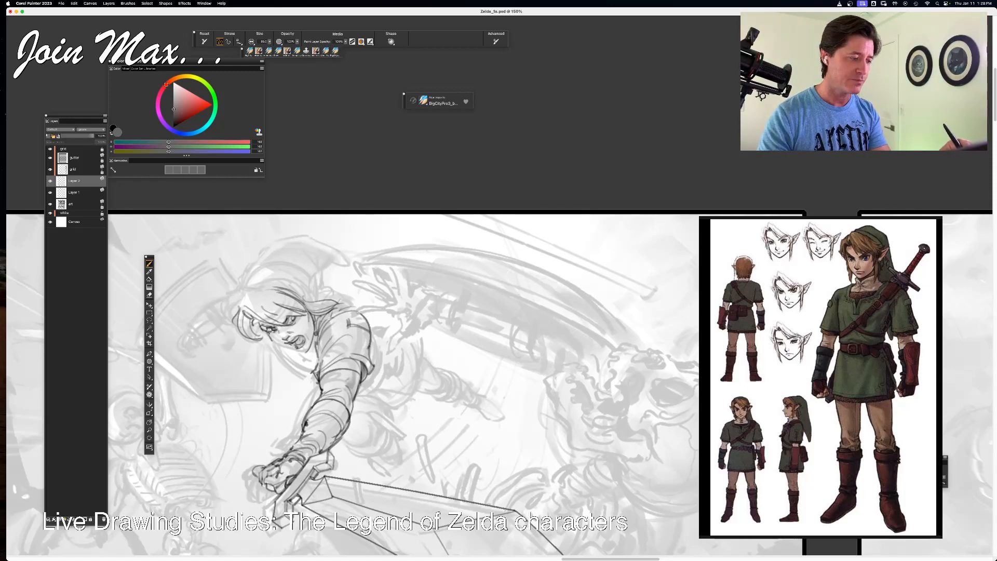
{"action": "left_click_drag", "start_coordinate": [276, 344], "coordinate": [308, 350]}
{"action": "left_click_drag", "start_coordinate": [269, 335], "coordinate": [311, 350]}
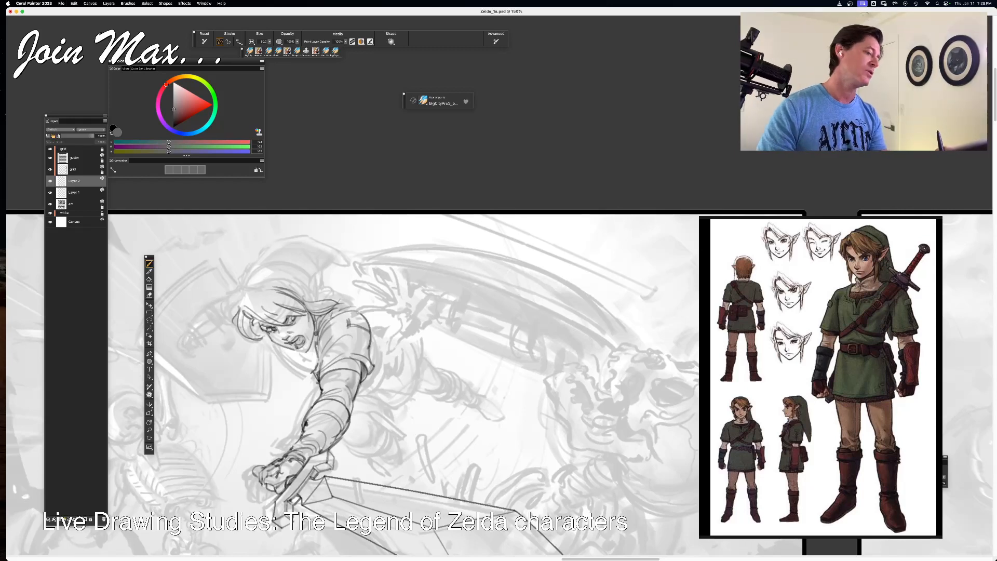
{"action": "key", "text": "super+z"}
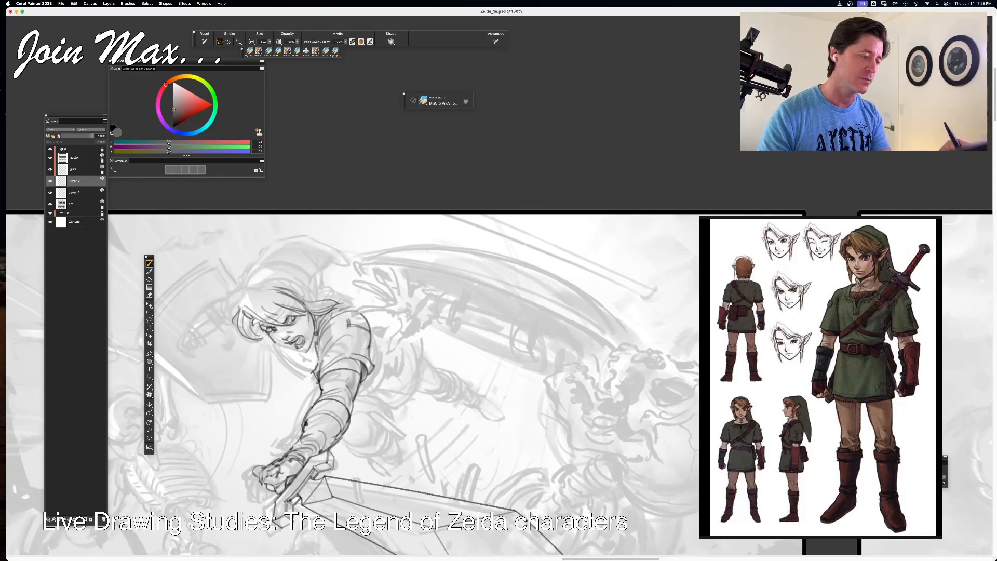
{"action": "left_click_drag", "start_coordinate": [275, 343], "coordinate": [302, 354]}
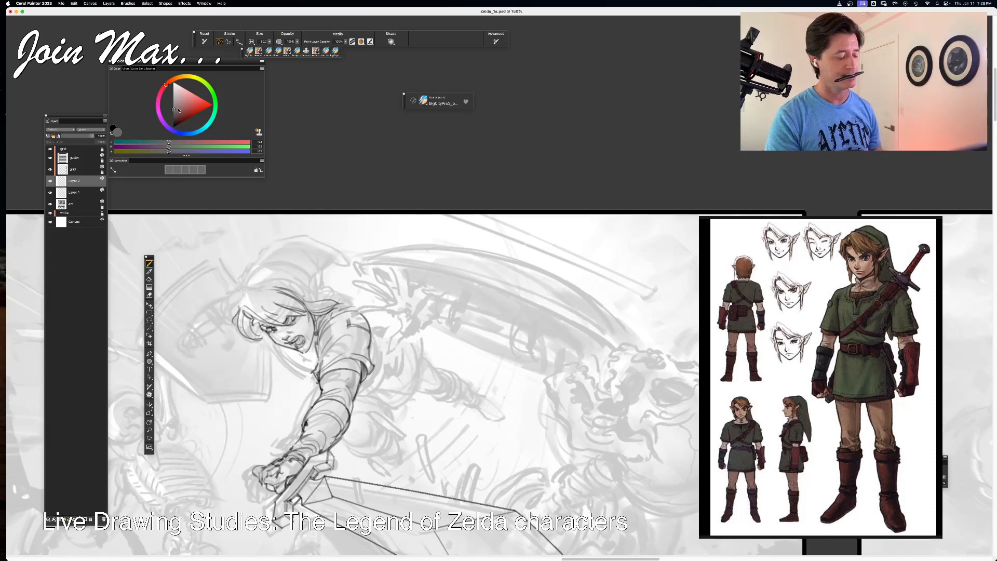
{"action": "key", "text": "super+s"}
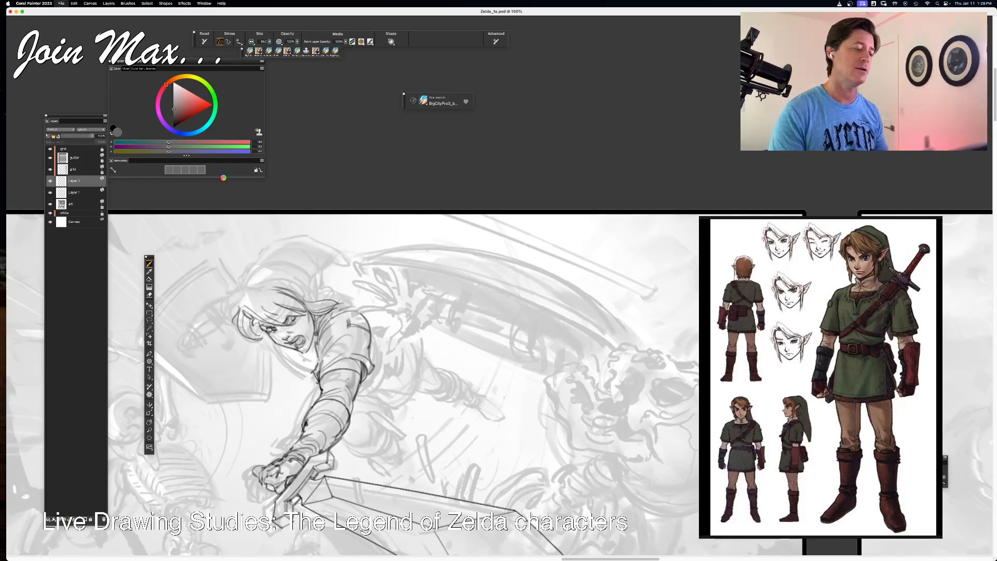
- Lasso the eye area of Link's face, cut it out and paste it in place on a new layer
{"action": "key", "text": "l"}
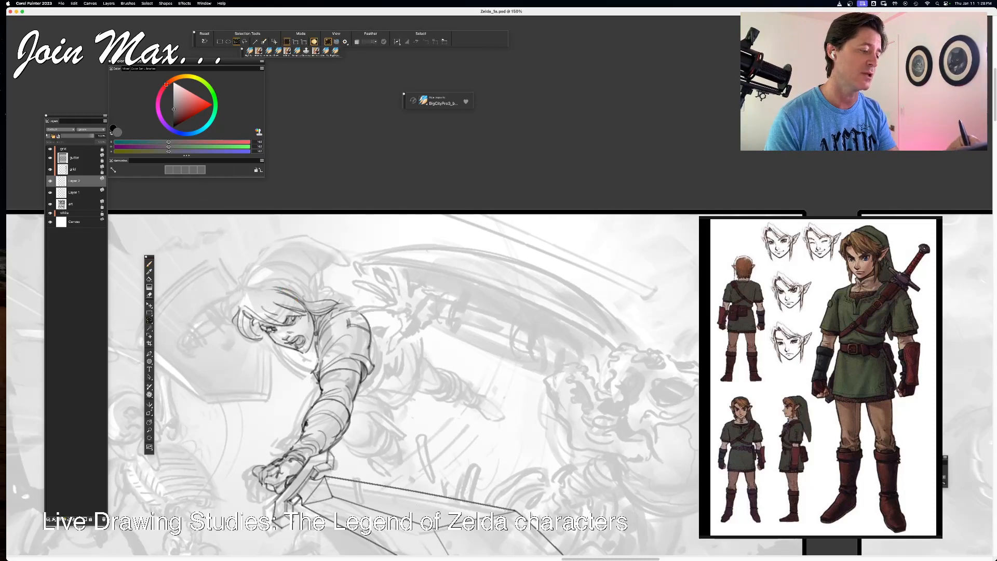
{"action": "left_click_drag", "start_coordinate": [305, 319], "coordinate": [283, 321]}
{"action": "key", "text": "super+x"}
{"action": "key", "text": "super+shift+v"}
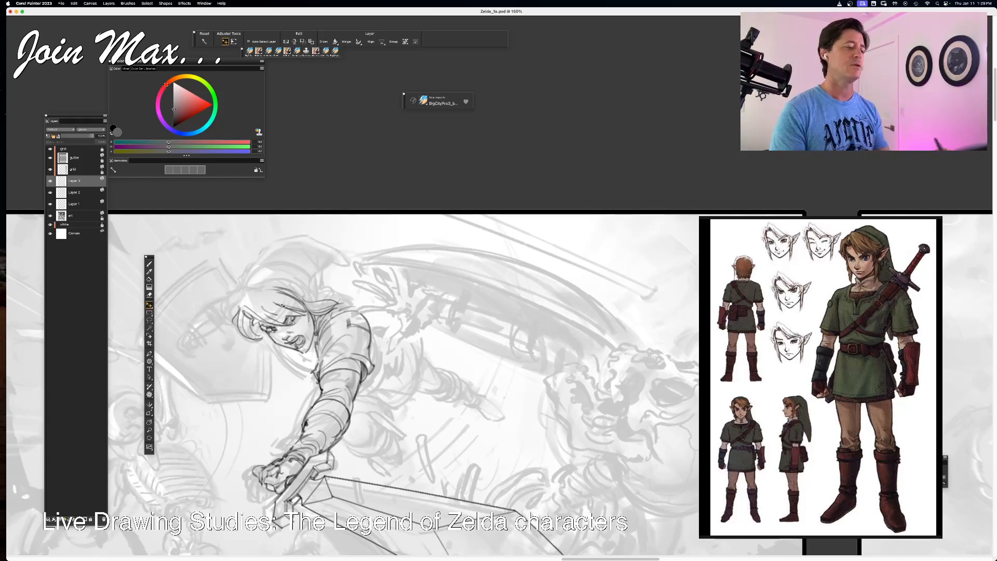
- Redraw the eye and brow area with pencil strokes between the fringe and the ear
{"action": "key", "text": "b"}
{"action": "left_click_drag", "start_coordinate": [260, 309], "coordinate": [300, 317]}
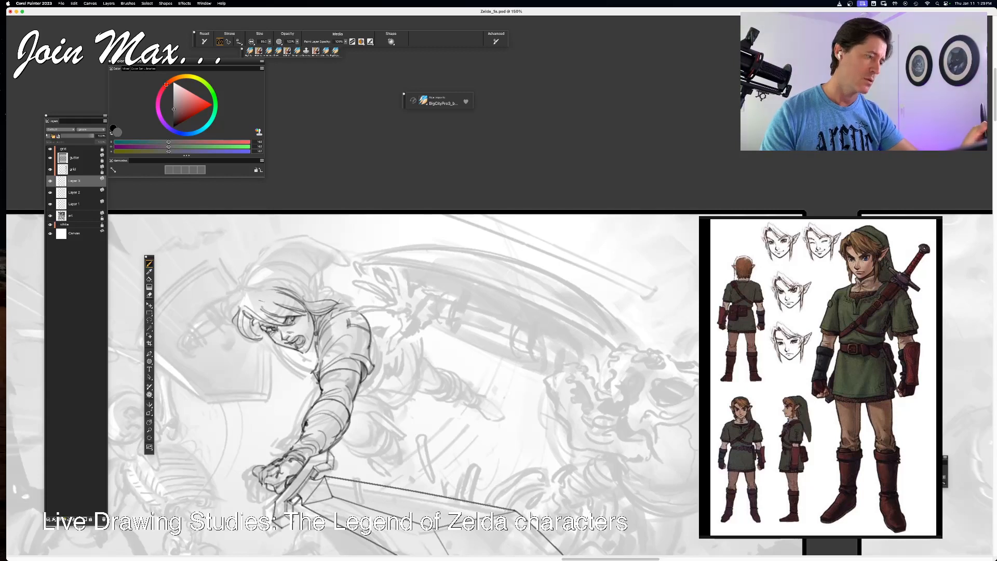
{"action": "key", "text": "super+minus"}
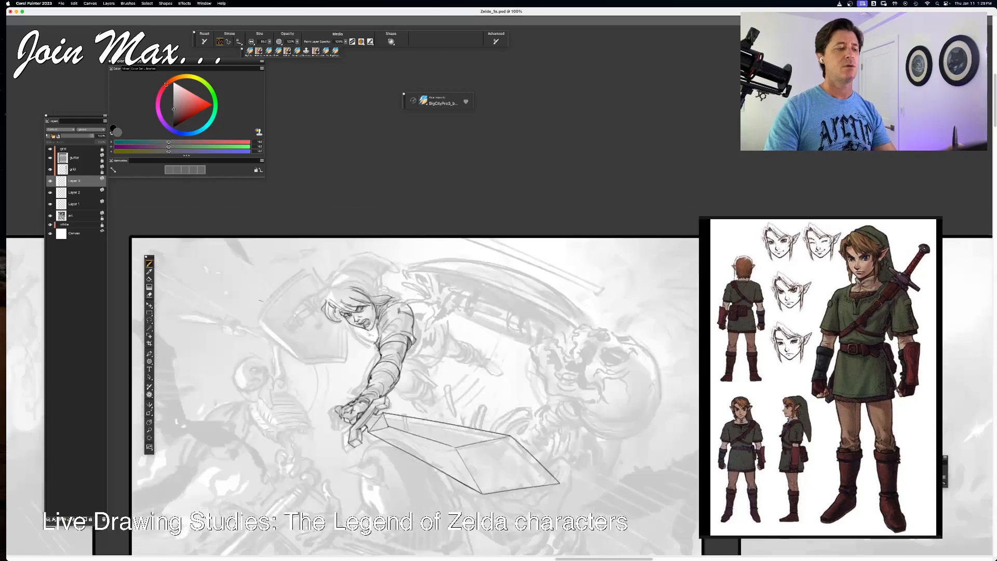
{"action": "key", "text": "super+equal"}
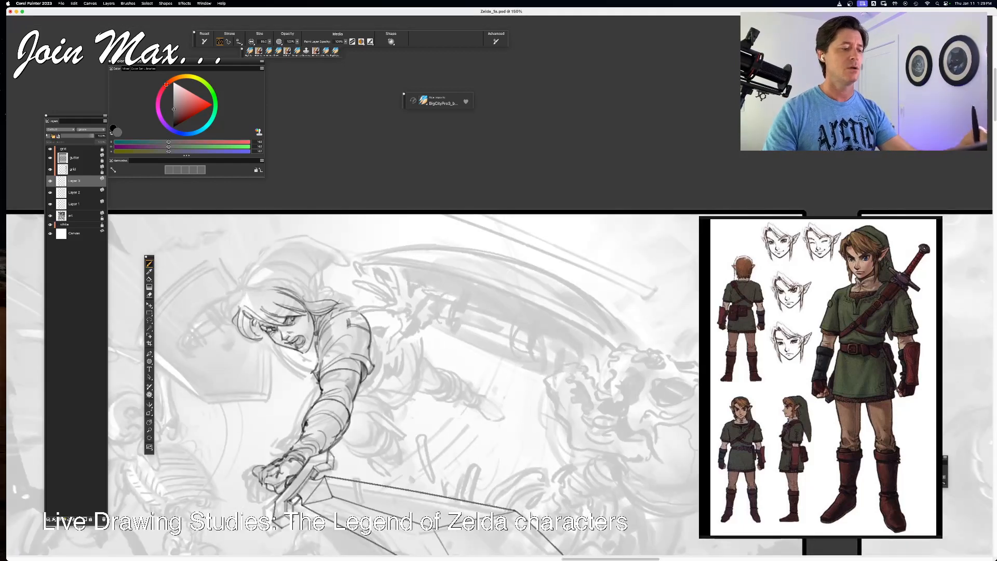
- Try a curved contour over the crown of Link's hair and a short stroke below the face
{"action": "mouse_move", "coordinate": [243, 310]}
{"action": "left_mouse_down"}
{"action": "mouse_move", "coordinate": [270, 288]}
{"action": "mouse_move", "coordinate": [256, 295]}
{"action": "mouse_move", "coordinate": [290, 308]}
{"action": "mouse_move", "coordinate": [294, 283]}
{"action": "left_mouse_up"}
{"action": "key", "text": "super+z"}
{"action": "left_click_drag", "start_coordinate": [242, 362], "coordinate": [251, 358]}
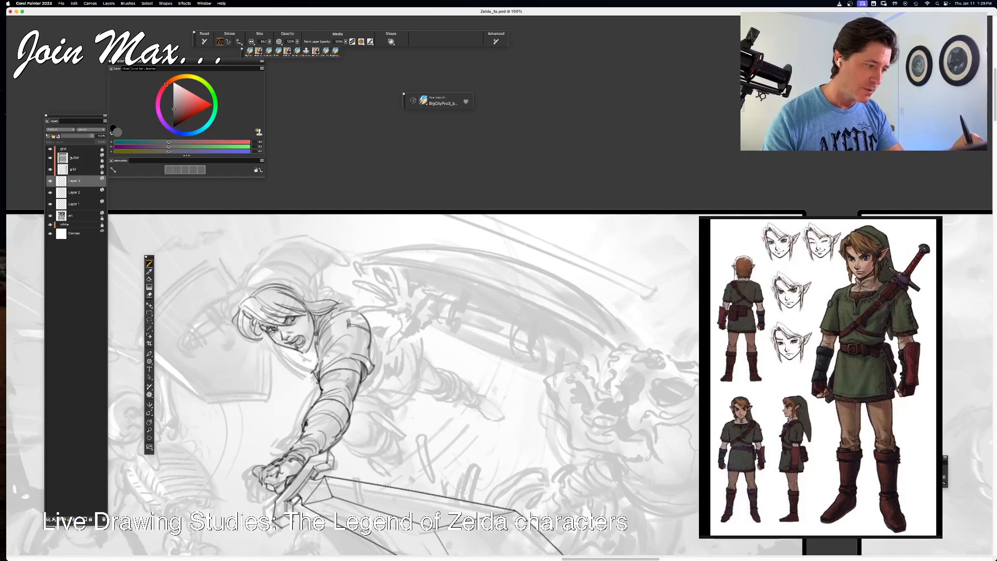
{"action": "key", "text": "super+z"}
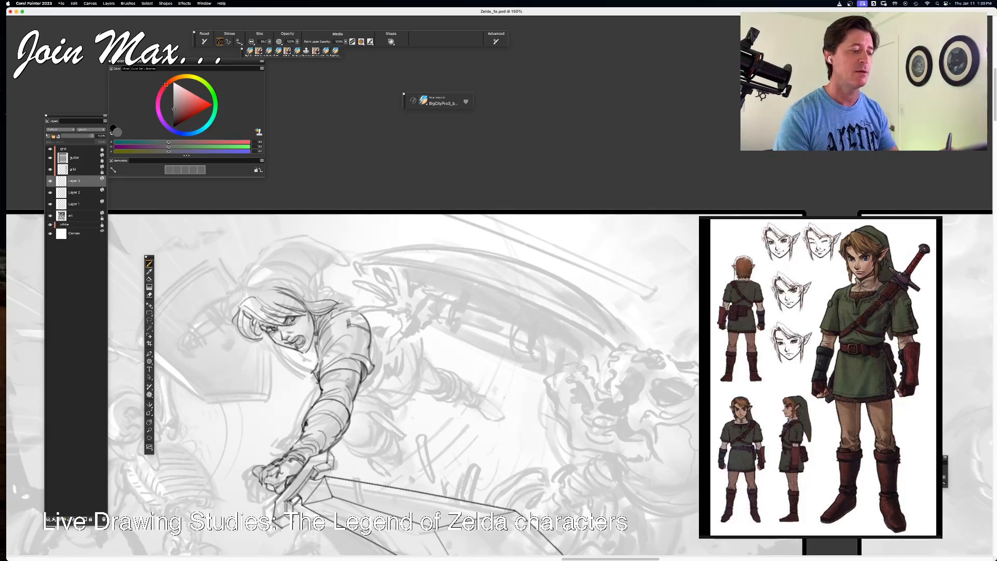
- Merge the separate pencil layers of the Link drawing into Layer 1
{"action": "key", "text": "l"}
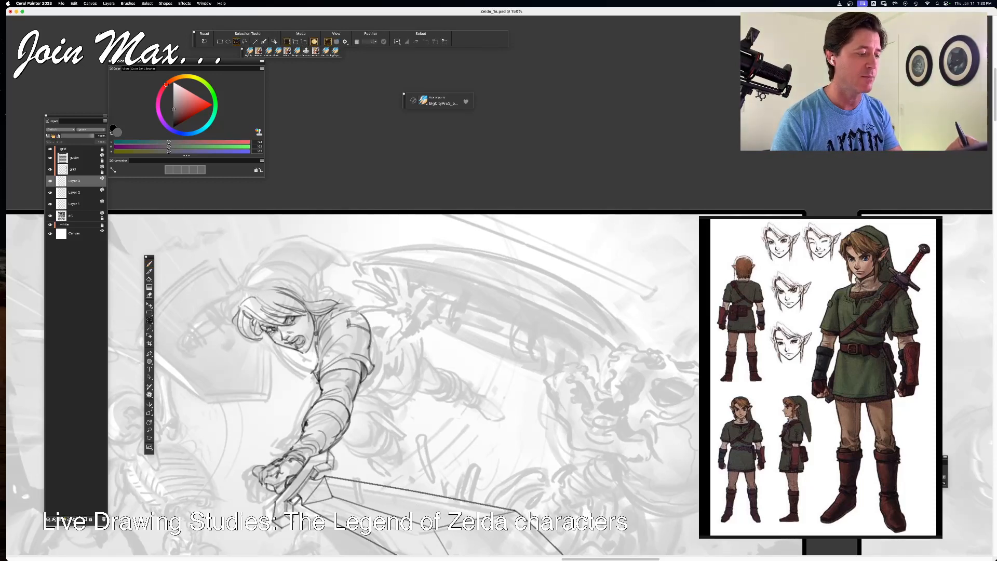
{"action": "left_click_drag", "start_coordinate": [272, 324], "coordinate": [266, 327]}
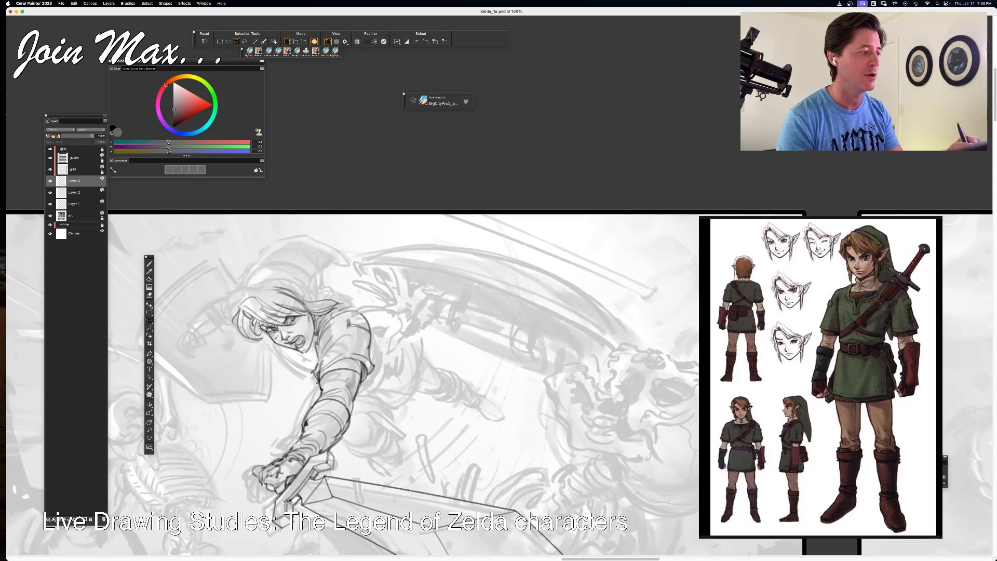
{"action": "left_click", "coordinate": [55, 203], "text": "shift"}
{"action": "key", "text": "super+g"}
{"action": "key", "text": "super+u"}
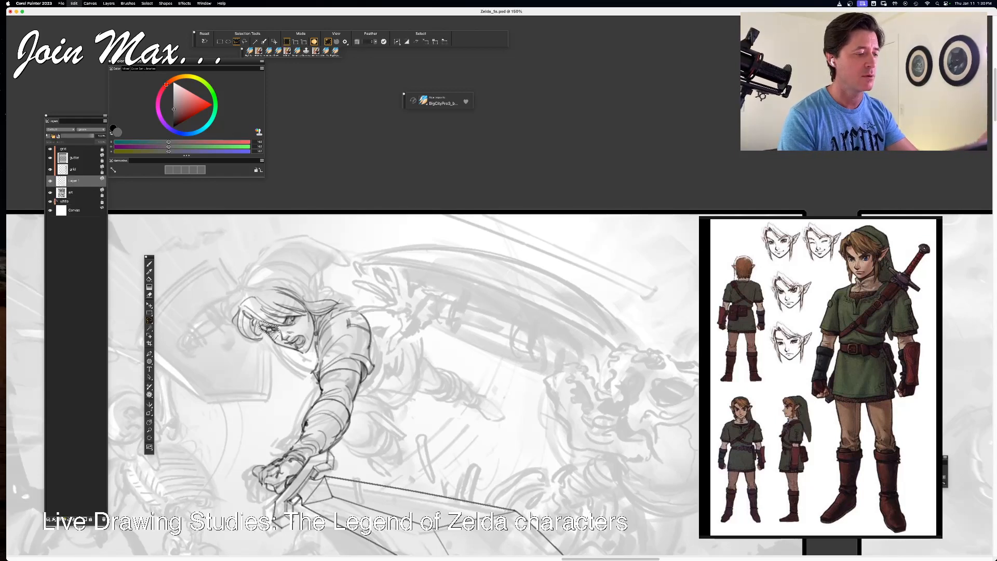
- Adjust the separated piece of Link's head on its own layer and merge it back into Layer 1
{"action": "key", "text": "f"}
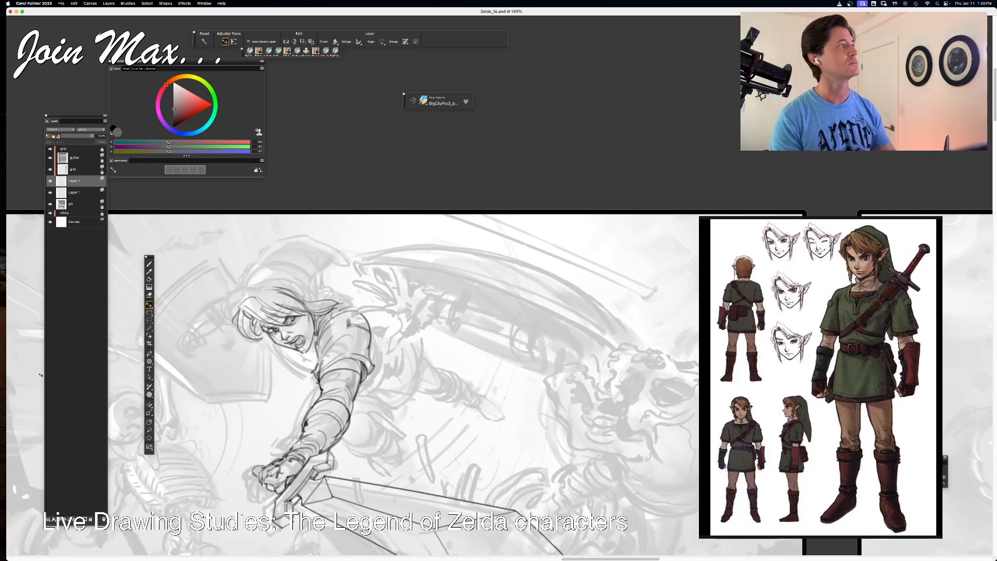
{"action": "key", "text": "b"}
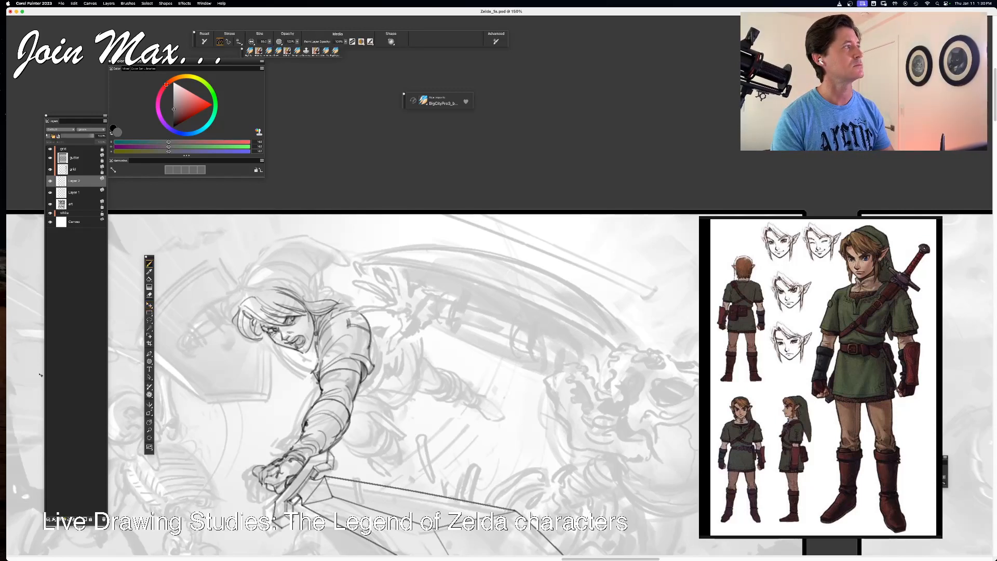
{"action": "left_click", "coordinate": [70, 192], "text": "shift"}
{"action": "key", "text": "super+e"}
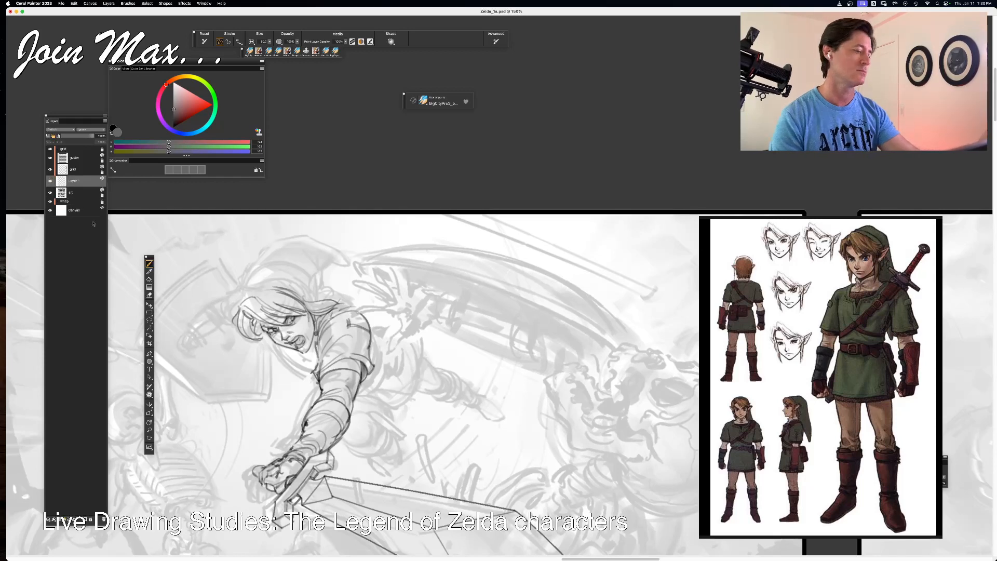
- Erase and rework pencil marks around Link's brow and mouth, undoing the last two strokes
{"action": "left_click", "coordinate": [149, 294]}
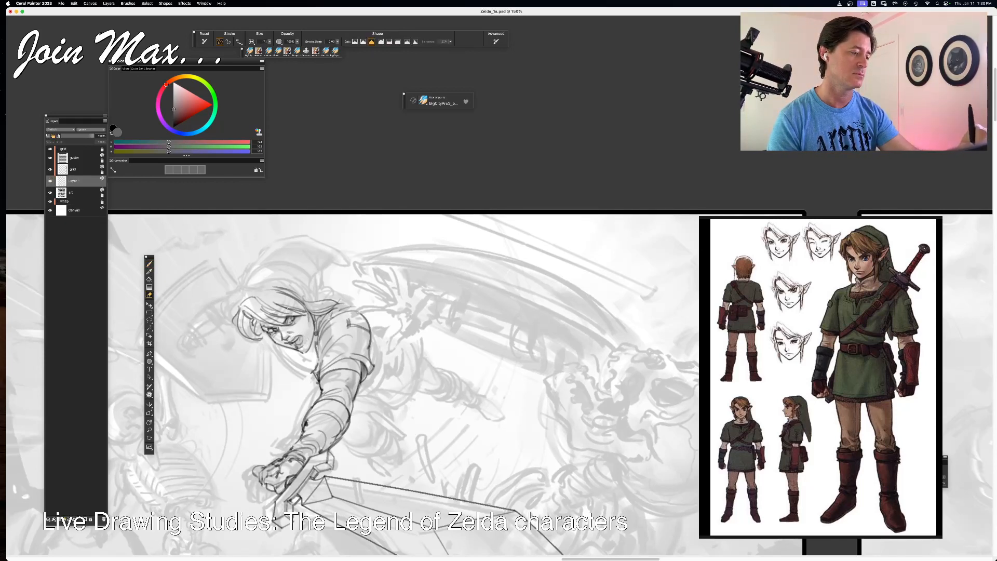
{"action": "left_click_drag", "start_coordinate": [289, 315], "coordinate": [279, 316]}
{"action": "key", "text": "b"}
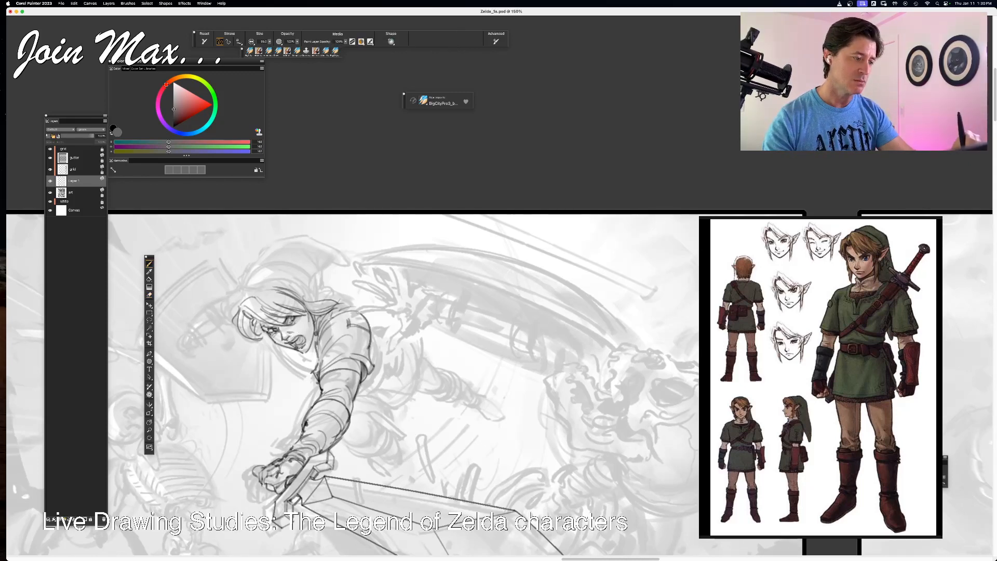
{"action": "key", "text": "super+z"}
{"action": "key", "text": "super+z"}
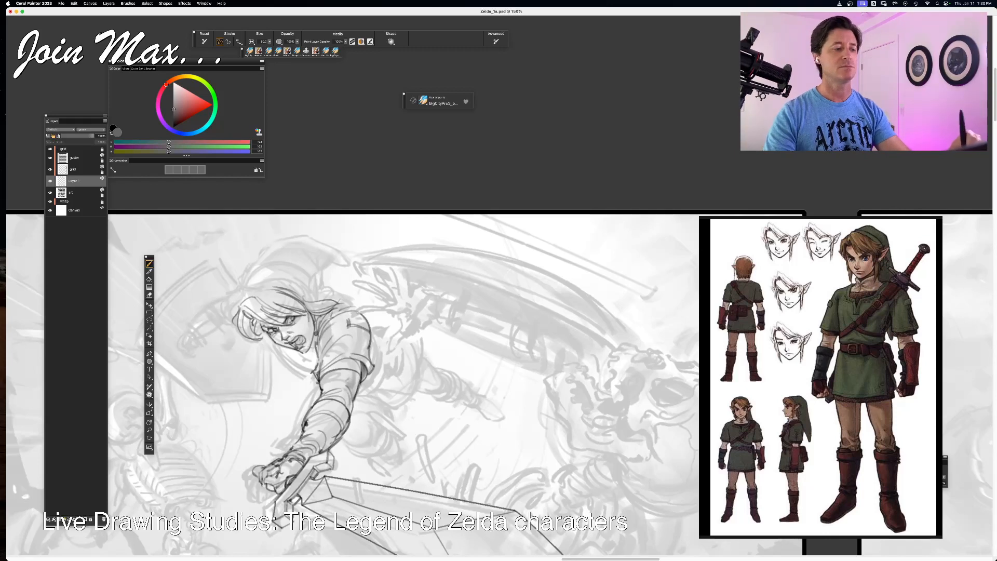
- Darken Link's open mouth, clean up the face lines and redraw the jaw and collar contour beneath the chin
{"action": "left_click_drag", "start_coordinate": [317, 332], "coordinate": [312, 356]}
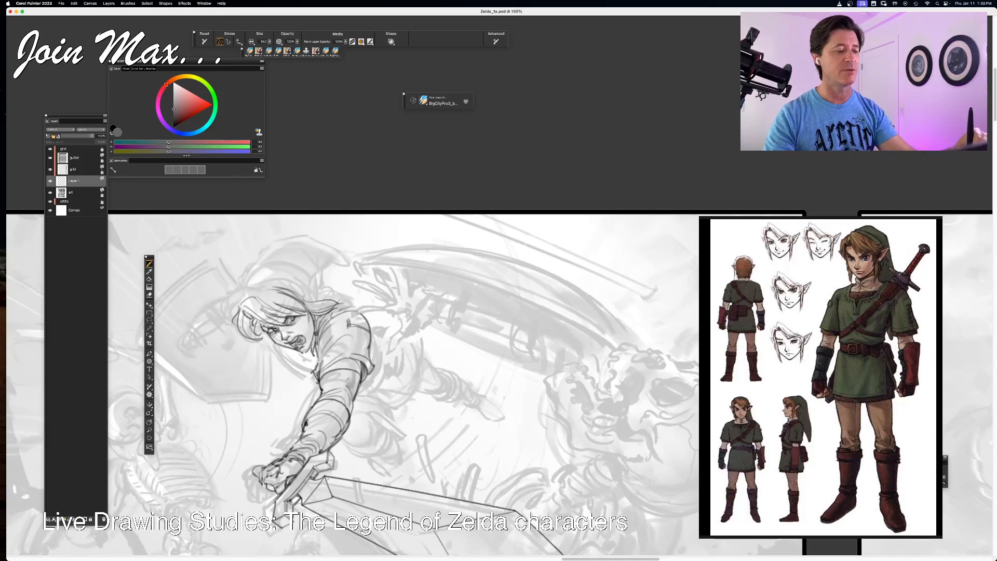
{"action": "left_click_drag", "start_coordinate": [302, 334], "coordinate": [297, 343]}
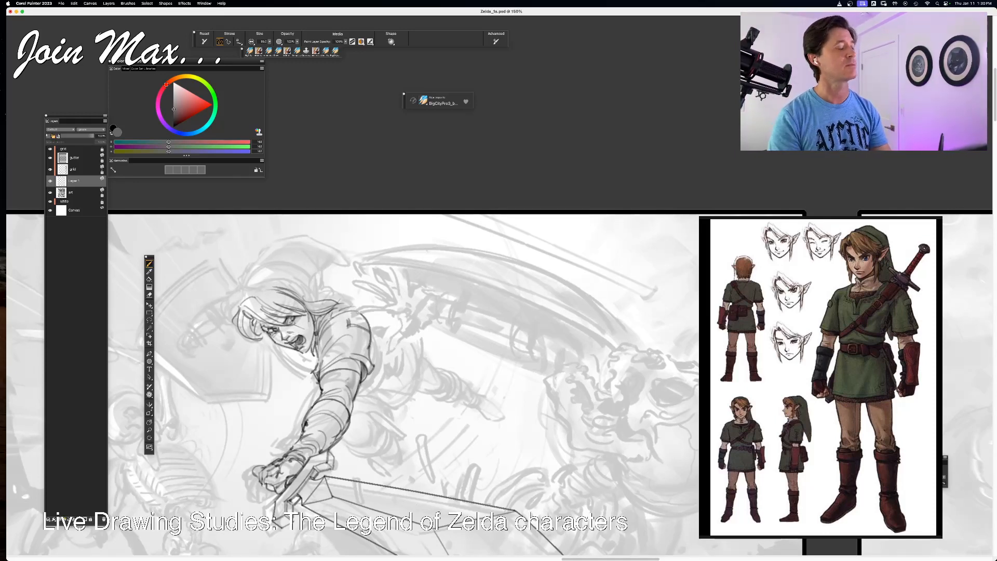
{"action": "key", "text": "n"}
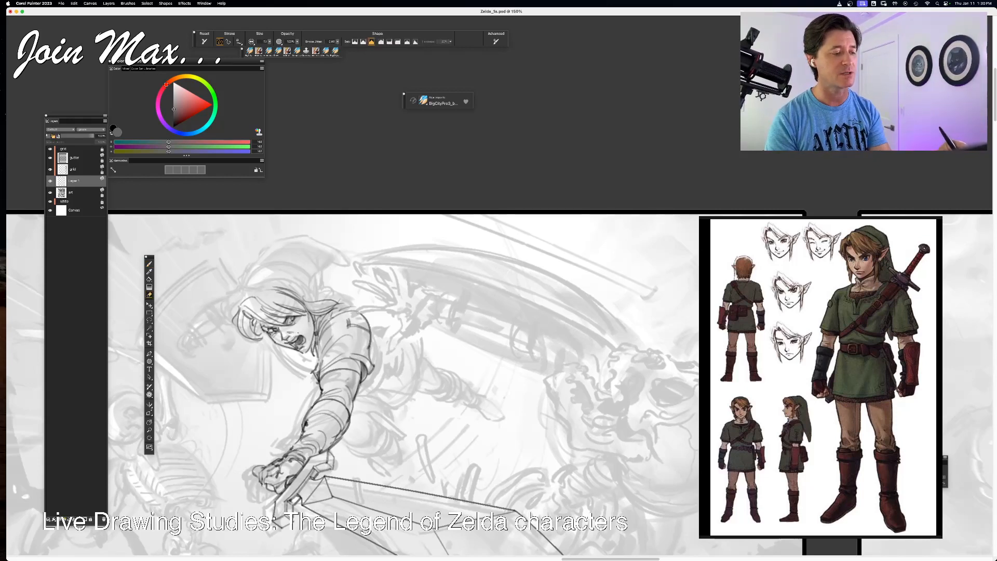
{"action": "key", "text": "b"}
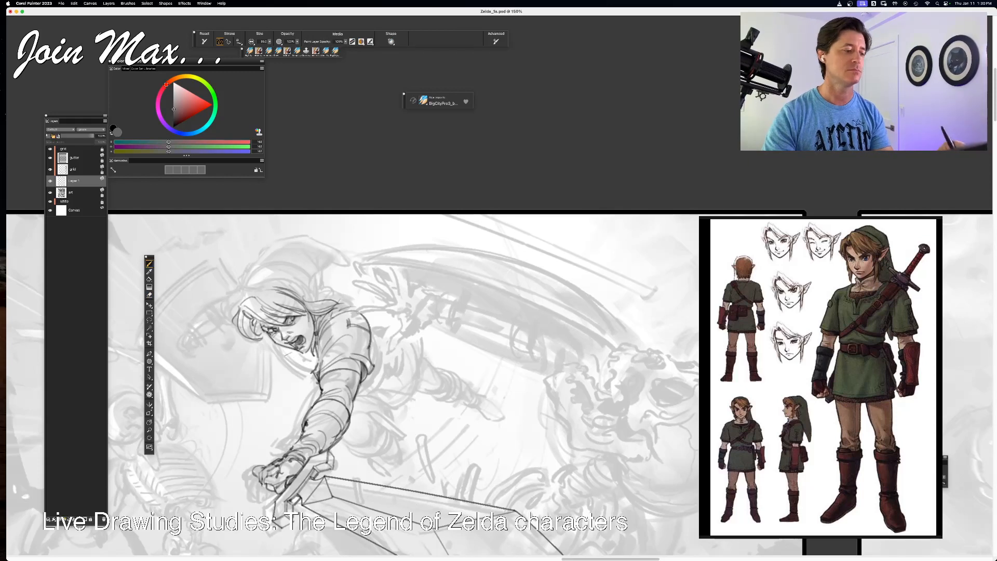
{"action": "mouse_move", "coordinate": [286, 350]}
{"action": "left_mouse_down"}
{"action": "mouse_move", "coordinate": [316, 362]}
{"action": "mouse_move", "coordinate": [316, 375]}
{"action": "mouse_move", "coordinate": [271, 344]}
{"action": "left_mouse_up"}
{"action": "key", "text": "super+z"}
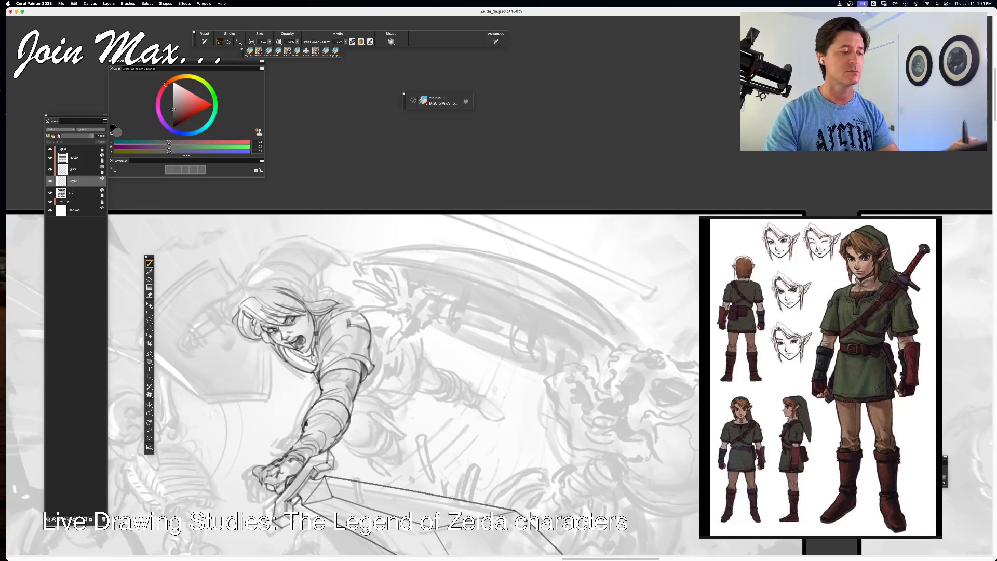
- Refine the hair across Link's forehead and draw the pointed ear rising beside it
{"action": "mouse_move", "coordinate": [252, 296]}
{"action": "left_mouse_down"}
{"action": "mouse_move", "coordinate": [297, 285]}
{"action": "mouse_move", "coordinate": [309, 297]}
{"action": "left_mouse_up"}
{"action": "key", "text": "super+z"}
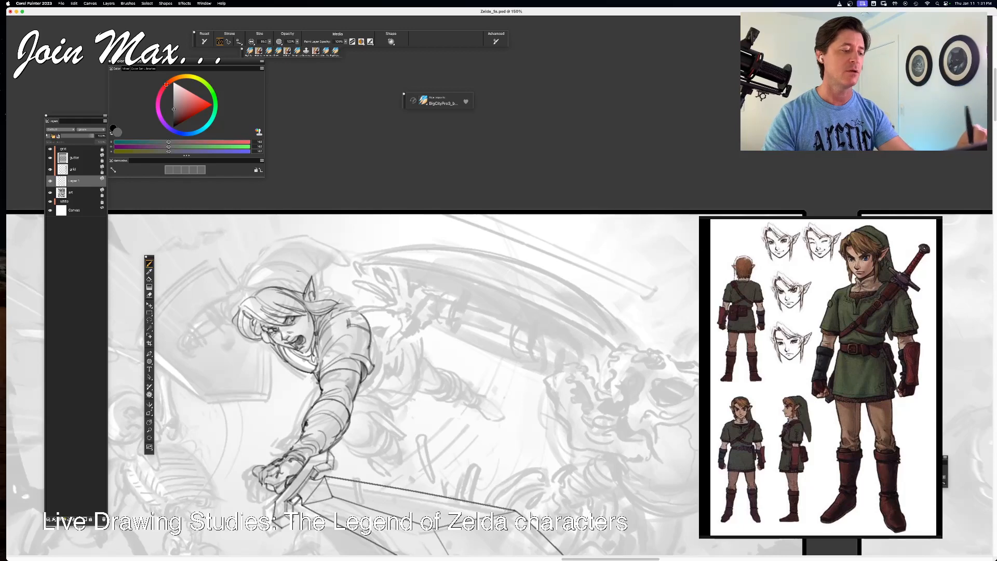
{"action": "key", "text": "super+minus"}
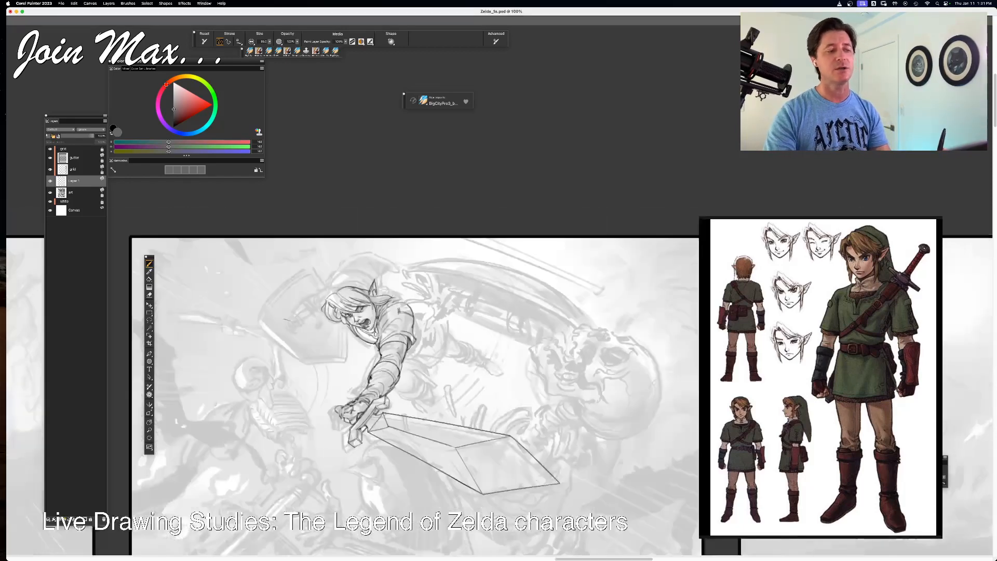
{"action": "key", "text": "super+equal"}
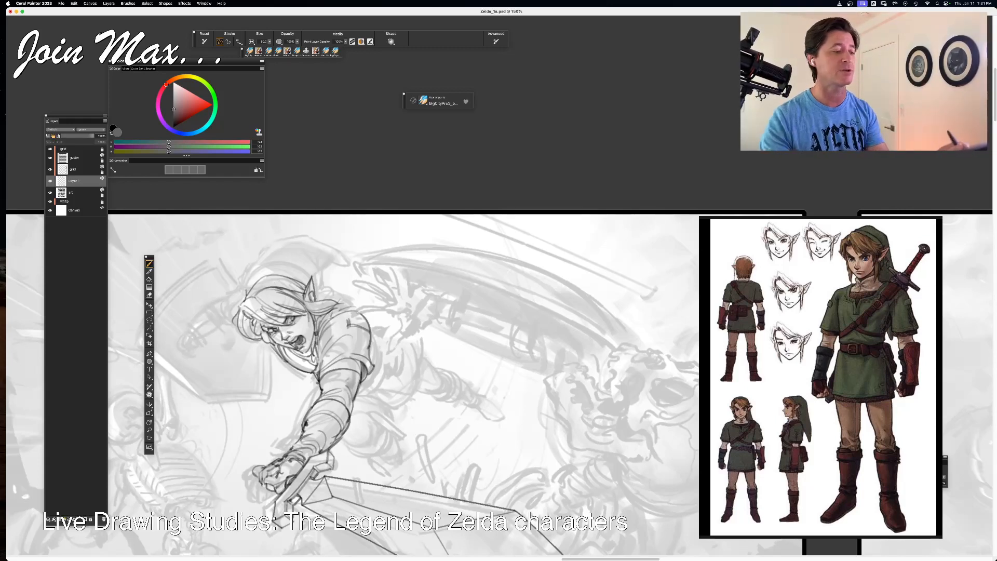
- Add strands to the side of Link's hair and outline his cap over the crown
{"action": "mouse_move", "coordinate": [249, 313]}
{"action": "left_mouse_down"}
{"action": "mouse_move", "coordinate": [285, 327]}
{"action": "mouse_move", "coordinate": [262, 335]}
{"action": "left_mouse_up"}
{"action": "key", "text": "super+z"}
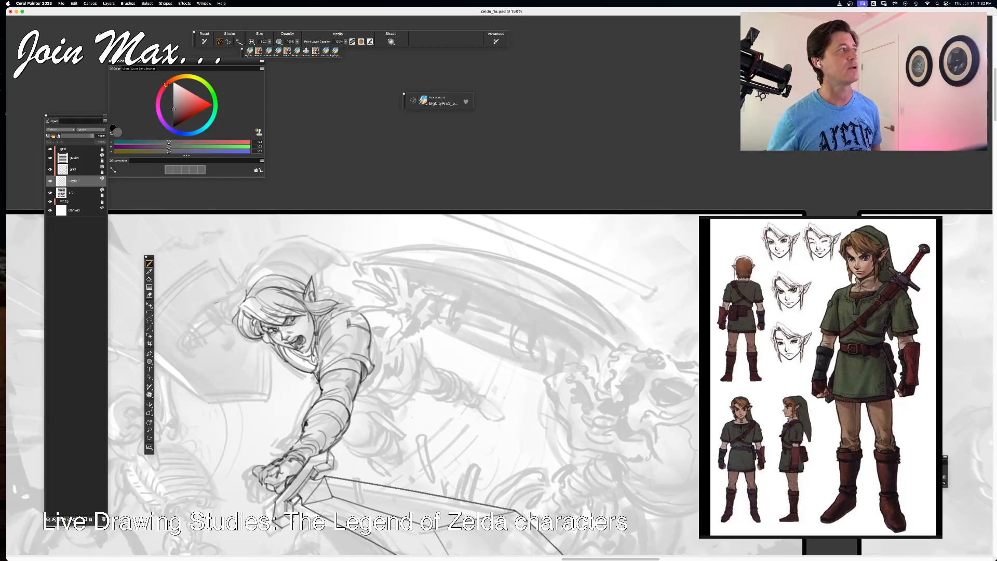
{"action": "mouse_move", "coordinate": [292, 255]}
{"action": "left_mouse_down"}
{"action": "mouse_move", "coordinate": [309, 279]}
{"action": "mouse_move", "coordinate": [303, 271]}
{"action": "mouse_move", "coordinate": [311, 280]}
{"action": "mouse_move", "coordinate": [315, 255]}
{"action": "left_mouse_up"}
{"action": "mouse_move", "coordinate": [315, 256]}
{"action": "left_mouse_down"}
{"action": "mouse_move", "coordinate": [281, 247]}
{"action": "mouse_move", "coordinate": [308, 238]}
{"action": "mouse_move", "coordinate": [264, 246]}
{"action": "mouse_move", "coordinate": [247, 285]}
{"action": "left_mouse_up"}
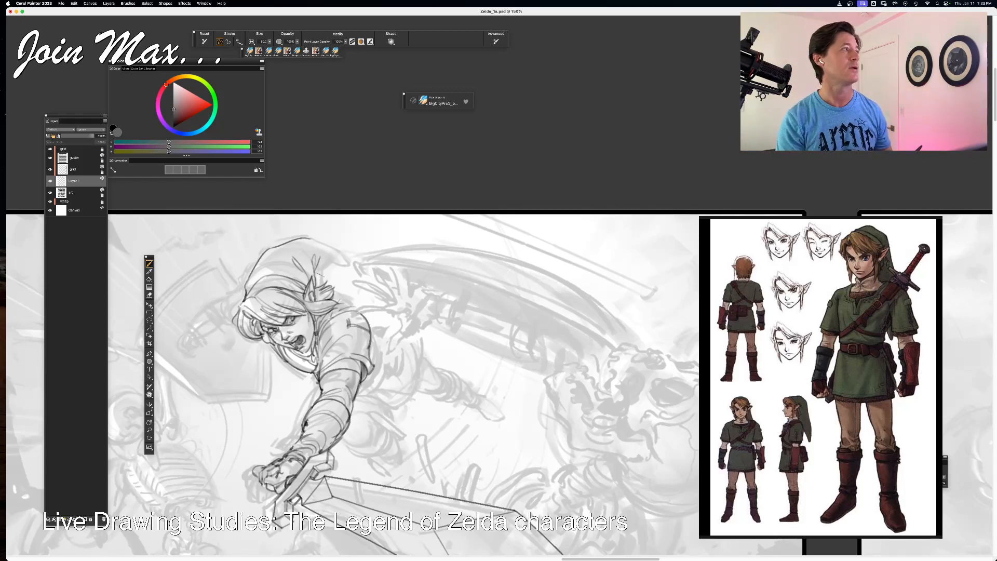
- Erase and redraw the front edge of Link's cap, and extend its top contour back above the ear
{"action": "key", "text": "n"}
{"action": "mouse_move", "coordinate": [250, 276]}
{"action": "left_mouse_down"}
{"action": "mouse_move", "coordinate": [245, 291]}
{"action": "mouse_move", "coordinate": [274, 247]}
{"action": "left_mouse_up"}
{"action": "key", "text": "b"}
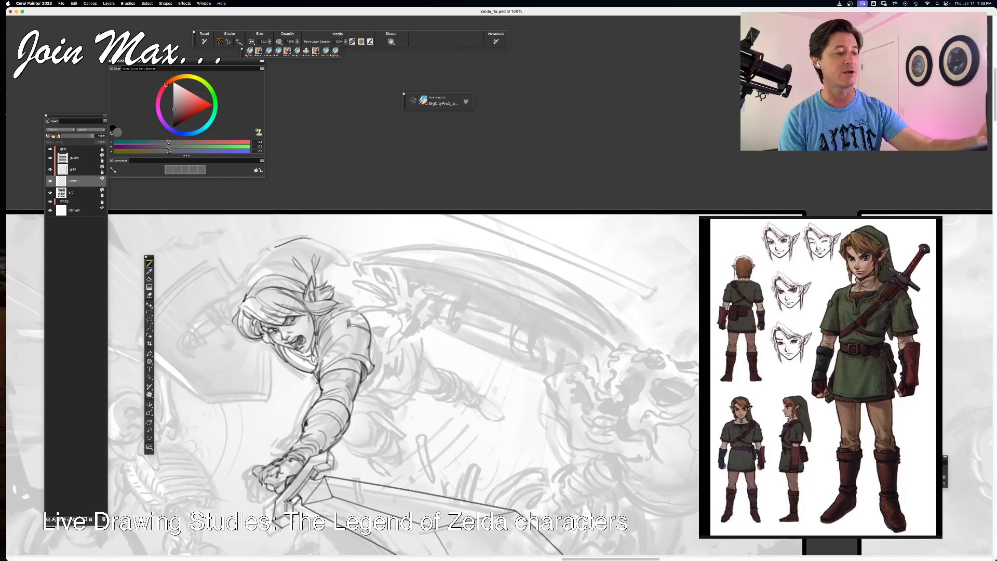
{"action": "left_click_drag", "start_coordinate": [251, 279], "coordinate": [274, 245]}
{"action": "left_click_drag", "start_coordinate": [252, 279], "coordinate": [245, 299]}
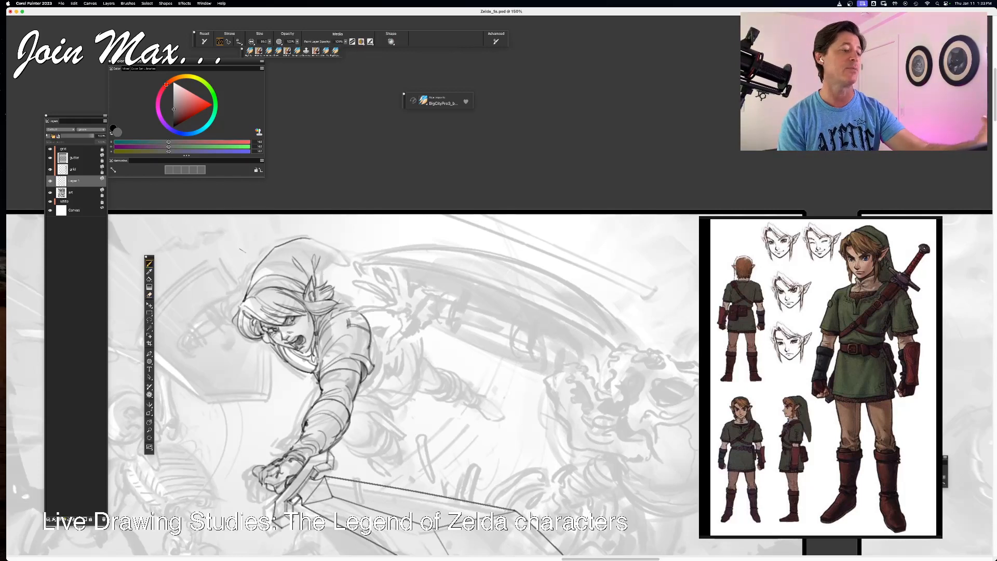
{"action": "mouse_move", "coordinate": [308, 239]}
{"action": "left_mouse_down"}
{"action": "mouse_move", "coordinate": [338, 247]}
{"action": "mouse_move", "coordinate": [329, 257]}
{"action": "left_mouse_up"}
{"action": "key", "text": "super+z"}
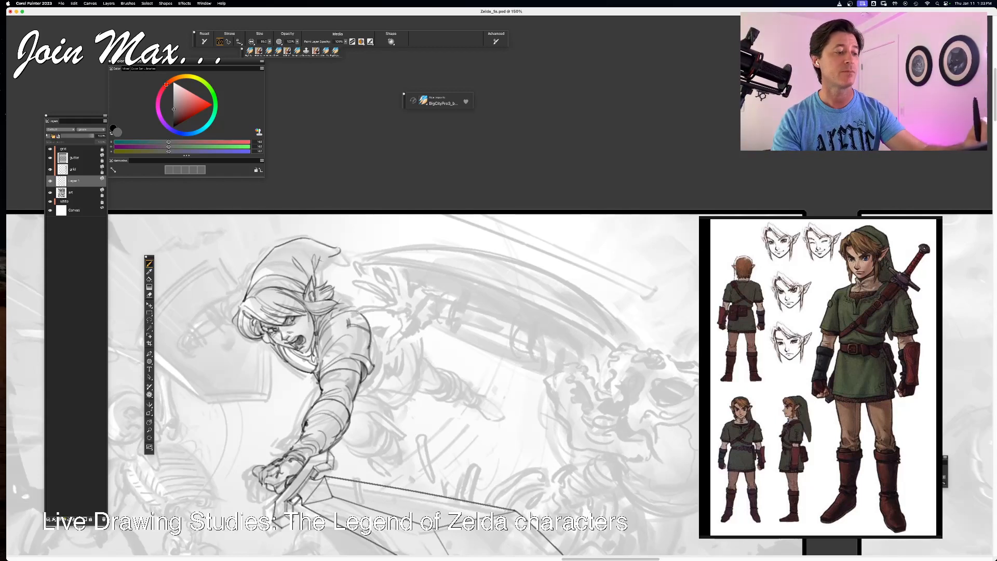
{"action": "key", "text": "super+alt+0"}
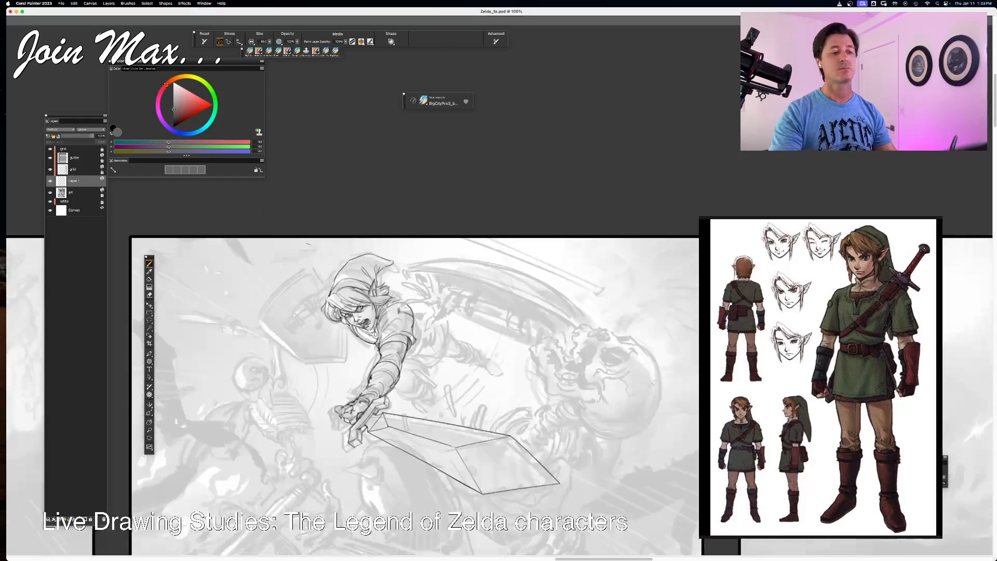
- Sketch the rear arm's rounded sleeve folds beside Link's cap and hair, undoing the unwanted strokes
{"action": "key", "text": "super+equal"}
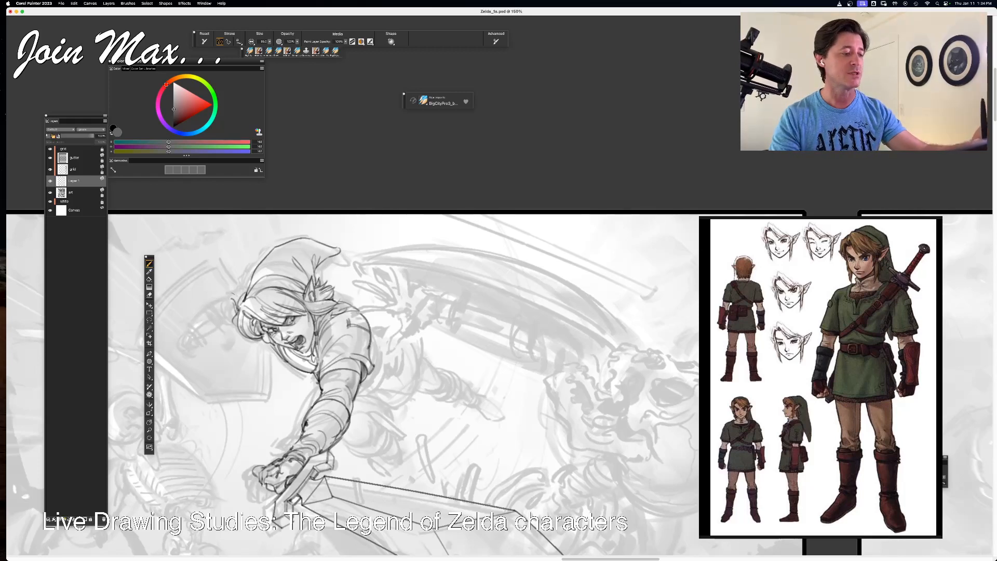
{"action": "mouse_move", "coordinate": [234, 288]}
{"action": "left_mouse_down"}
{"action": "mouse_move", "coordinate": [247, 298]}
{"action": "mouse_move", "coordinate": [218, 315]}
{"action": "mouse_move", "coordinate": [220, 296]}
{"action": "mouse_move", "coordinate": [217, 318]}
{"action": "mouse_move", "coordinate": [229, 324]}
{"action": "left_mouse_up"}
{"action": "key", "text": "super+z"}
{"action": "key", "text": "super+z"}
{"action": "key", "text": "super+z"}
{"action": "key", "text": "super+z"}
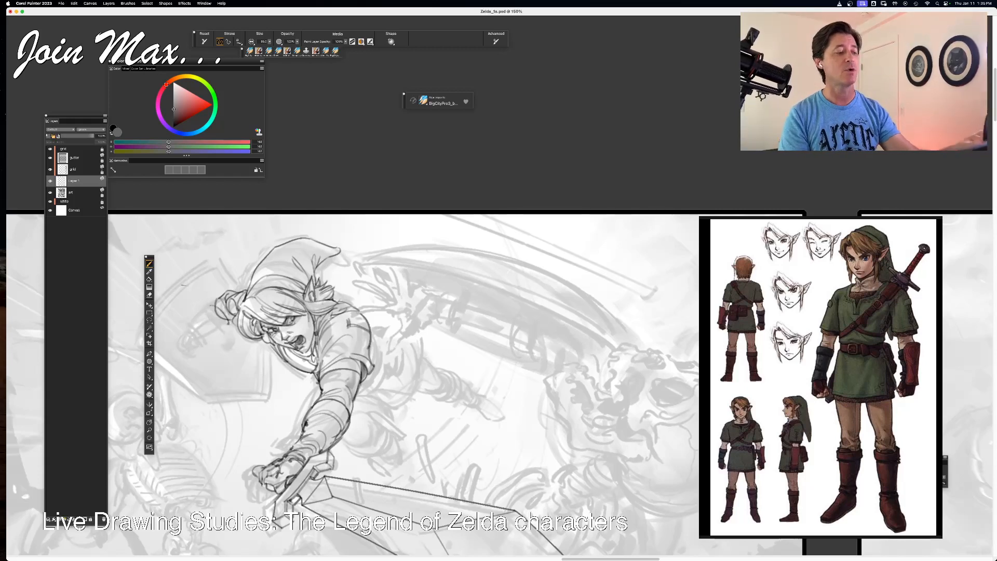
{"action": "key", "text": "super+z"}
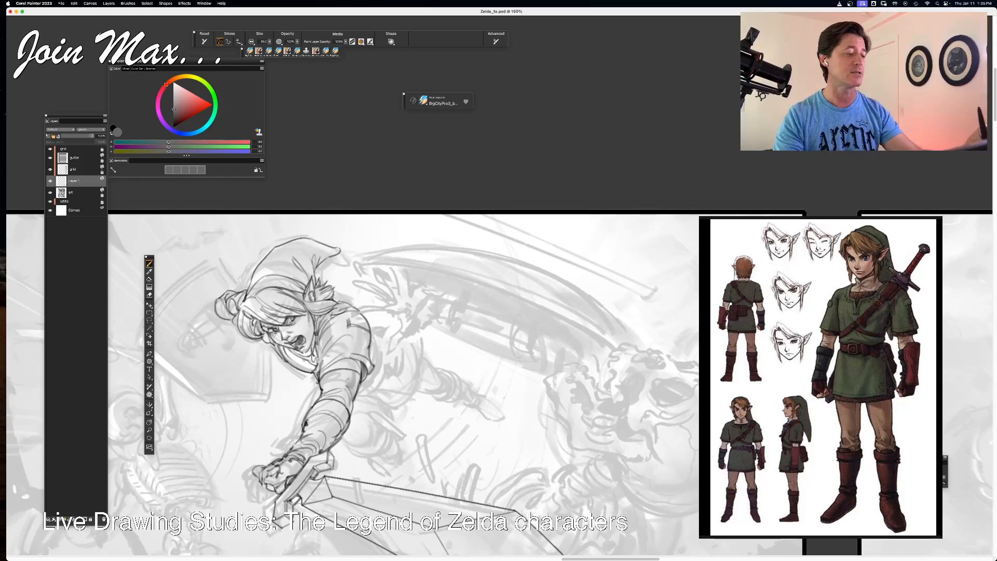
- Extend the rear arm outward from the sleeve with contour strokes along its outer and lower edges
{"action": "left_click_drag", "start_coordinate": [215, 300], "coordinate": [225, 327]}
{"action": "key", "text": "super+z"}
{"action": "key", "text": "super+minus"}
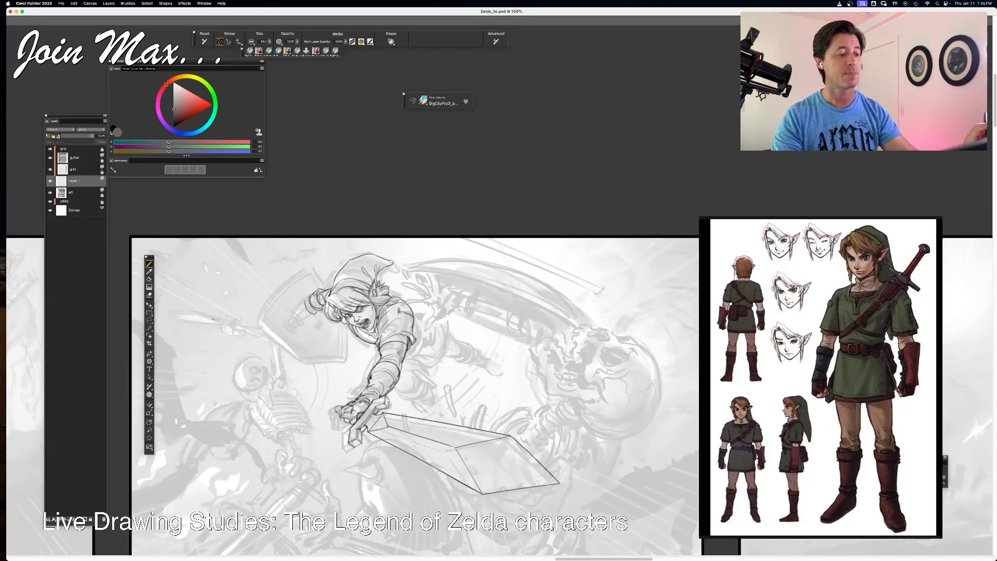
{"action": "key", "text": "super+plus"}
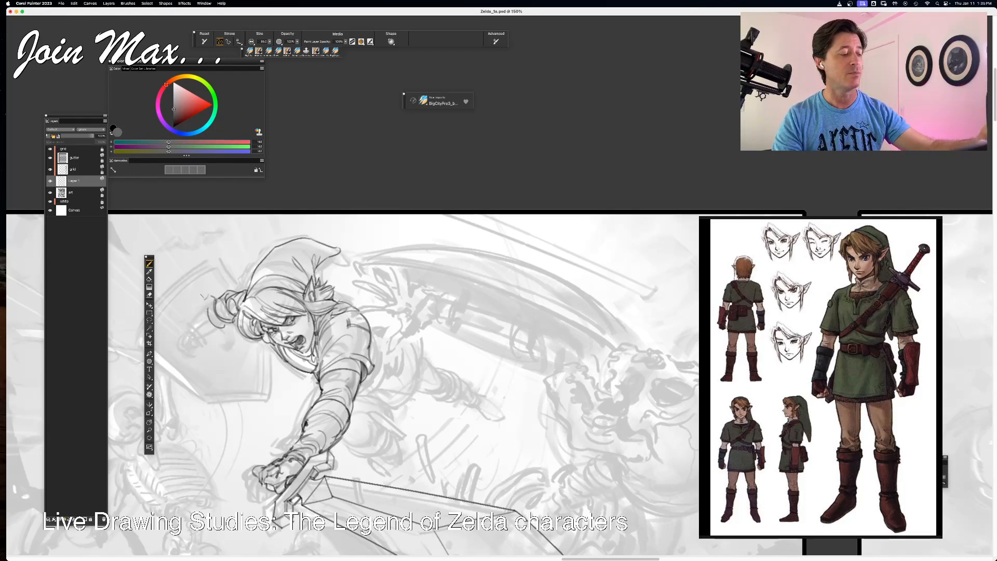
{"action": "left_click_drag", "start_coordinate": [222, 325], "coordinate": [233, 334]}
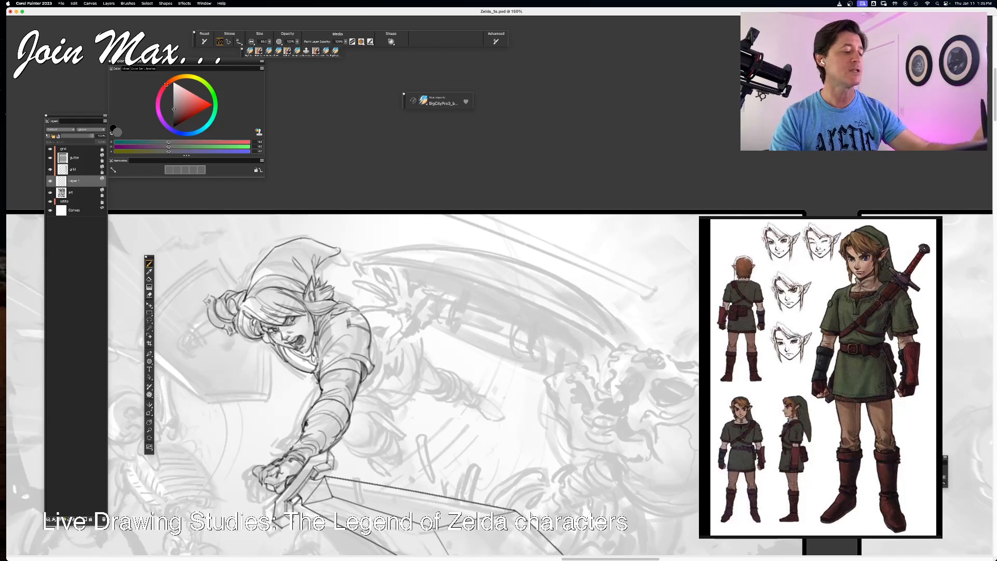
{"action": "left_click_drag", "start_coordinate": [219, 325], "coordinate": [230, 328]}
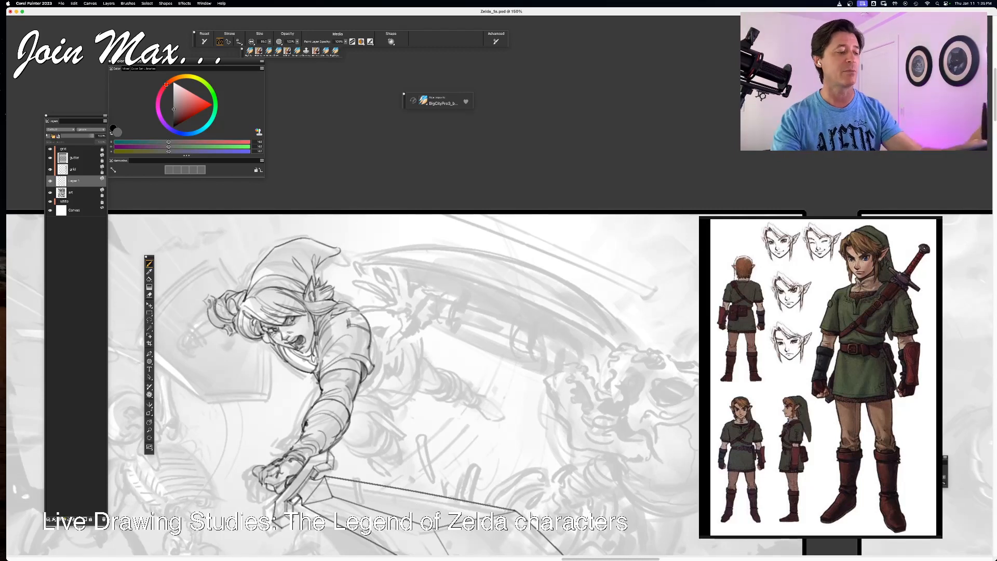
- Rework the upper contour of the rear arm next to the cap and tidy it with the Eraser
{"action": "mouse_move", "coordinate": [229, 297]}
{"action": "left_mouse_down"}
{"action": "mouse_move", "coordinate": [218, 321]}
{"action": "mouse_move", "coordinate": [249, 288]}
{"action": "mouse_move", "coordinate": [261, 294]}
{"action": "mouse_move", "coordinate": [235, 294]}
{"action": "mouse_move", "coordinate": [228, 305]}
{"action": "left_mouse_up"}
{"action": "key", "text": "super+z"}
{"action": "key", "text": "n"}
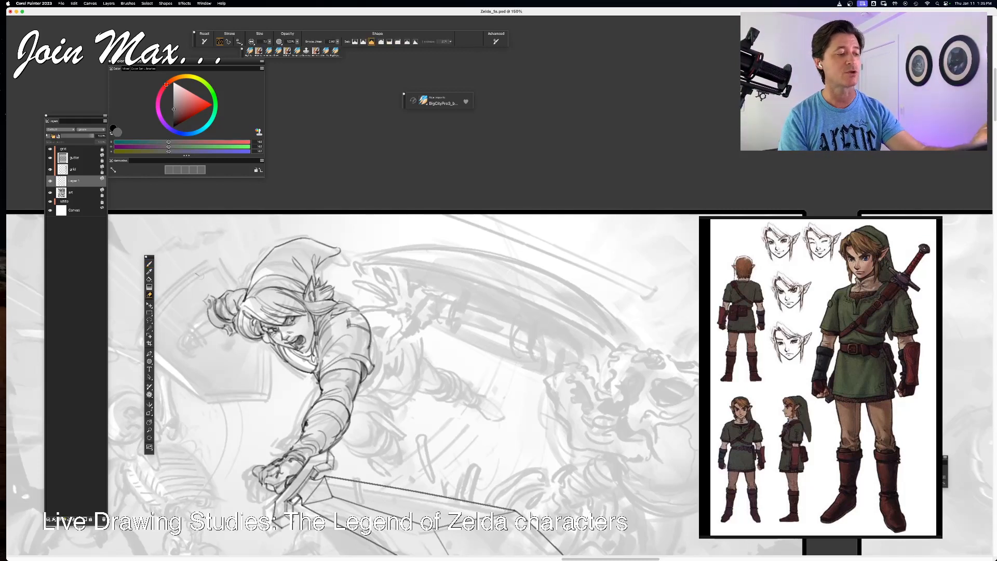
{"action": "key", "text": "b"}
{"action": "key", "text": "n"}
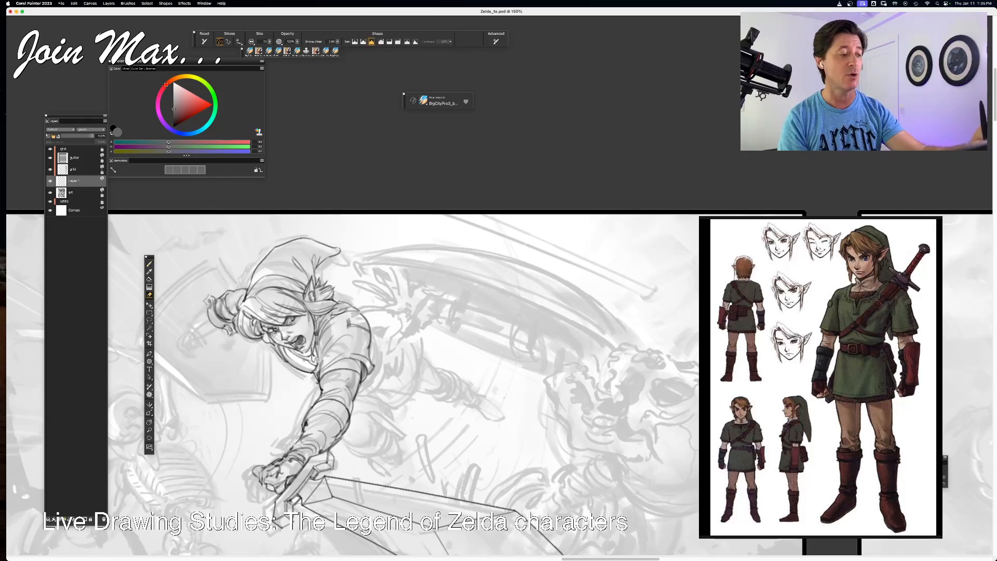
- Erase the rough end of the rear forearm and draw the wrist, hand and fingers over the shield
{"action": "mouse_move", "coordinate": [227, 303]}
{"action": "left_mouse_down"}
{"action": "mouse_move", "coordinate": [233, 313]}
{"action": "mouse_move", "coordinate": [220, 310]}
{"action": "mouse_move", "coordinate": [202, 333]}
{"action": "mouse_move", "coordinate": [200, 314]}
{"action": "mouse_move", "coordinate": [193, 341]}
{"action": "mouse_move", "coordinate": [204, 336]}
{"action": "mouse_move", "coordinate": [192, 327]}
{"action": "left_mouse_up"}
{"action": "key", "text": "b"}
{"action": "key", "text": "super+z"}
{"action": "key", "text": "super+z"}
{"action": "key", "text": "super+z"}
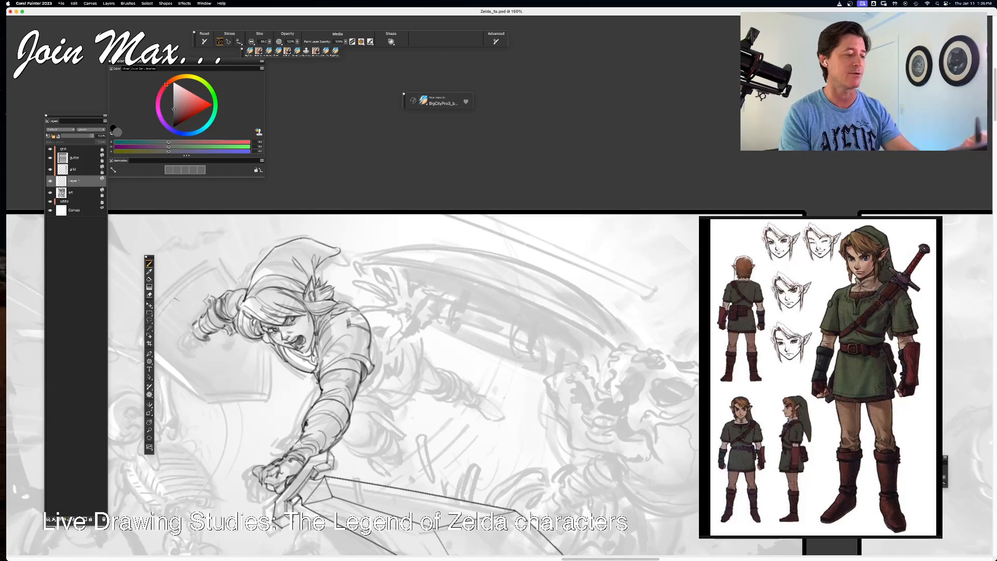
{"action": "left_click_drag", "start_coordinate": [191, 318], "coordinate": [185, 322]}
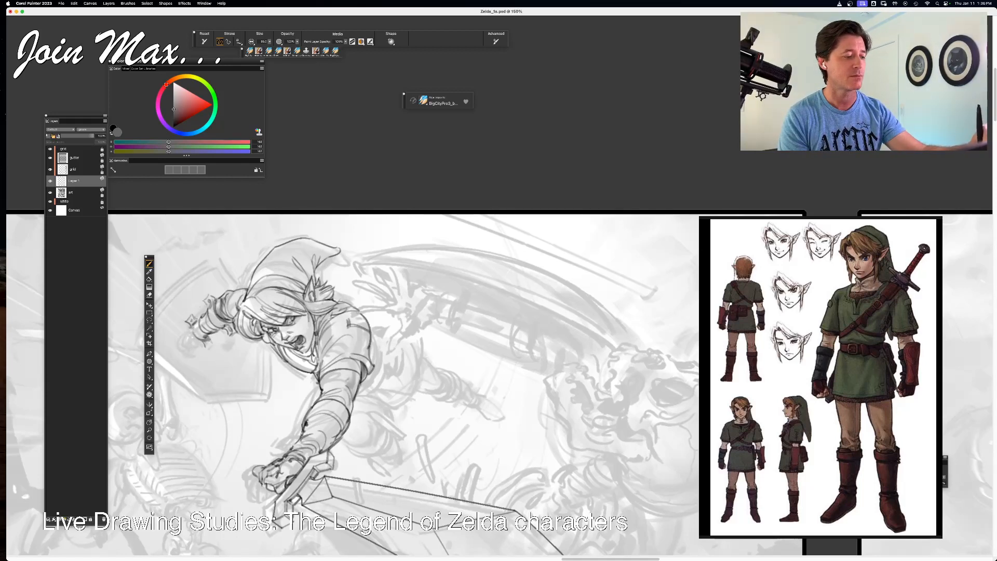
{"action": "left_click_drag", "start_coordinate": [194, 323], "coordinate": [204, 340]}
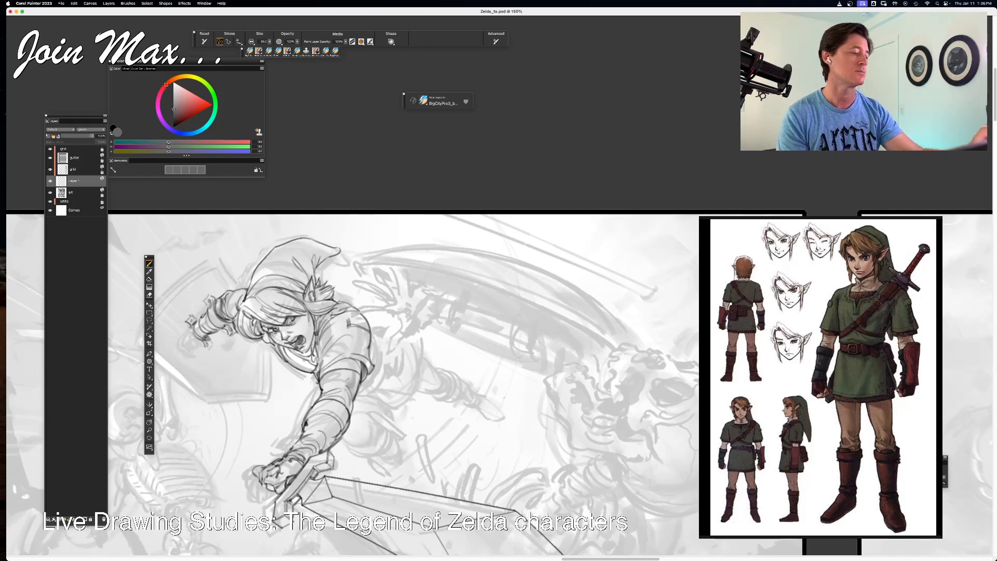
- Erase the rough end of Link's rear hand and redraw the fist's knuckles, curled fingers and thumb over the shield
{"action": "left_click_drag", "start_coordinate": [202, 437], "coordinate": [234, 445]}
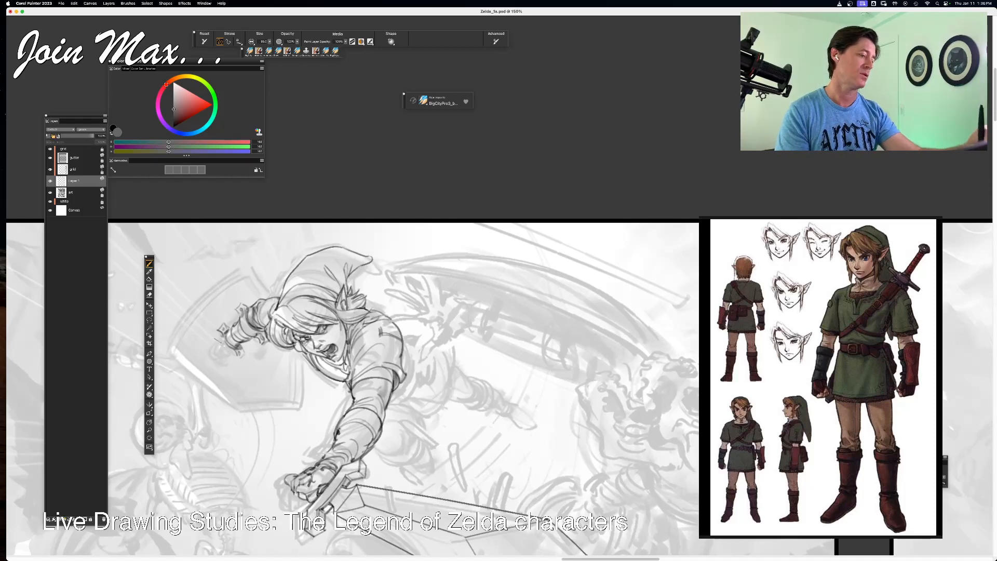
{"action": "left_click_drag", "start_coordinate": [224, 336], "coordinate": [213, 345]}
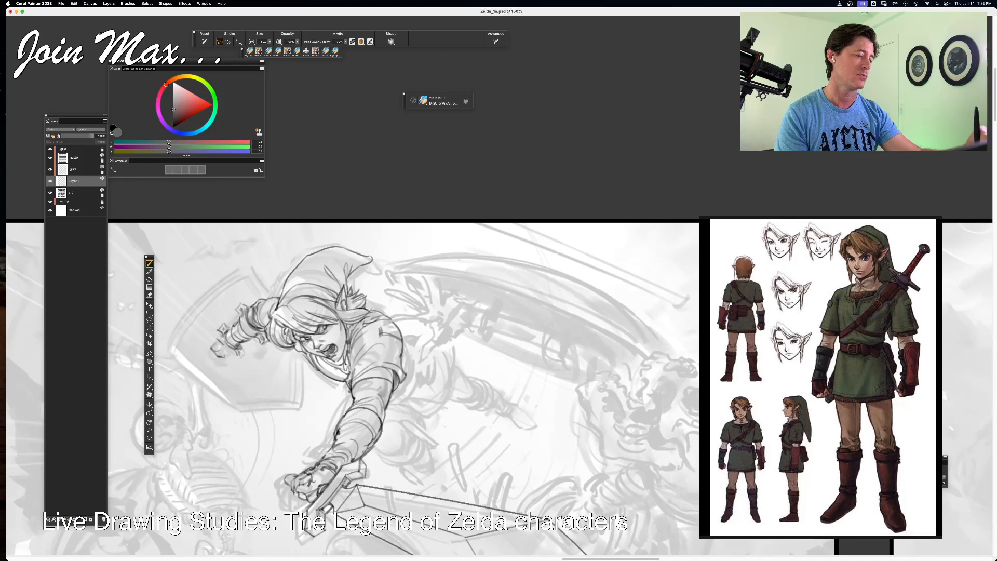
{"action": "mouse_move", "coordinate": [213, 351]}
{"action": "left_mouse_down"}
{"action": "mouse_move", "coordinate": [225, 343]}
{"action": "mouse_move", "coordinate": [217, 339]}
{"action": "mouse_move", "coordinate": [230, 360]}
{"action": "left_mouse_up"}
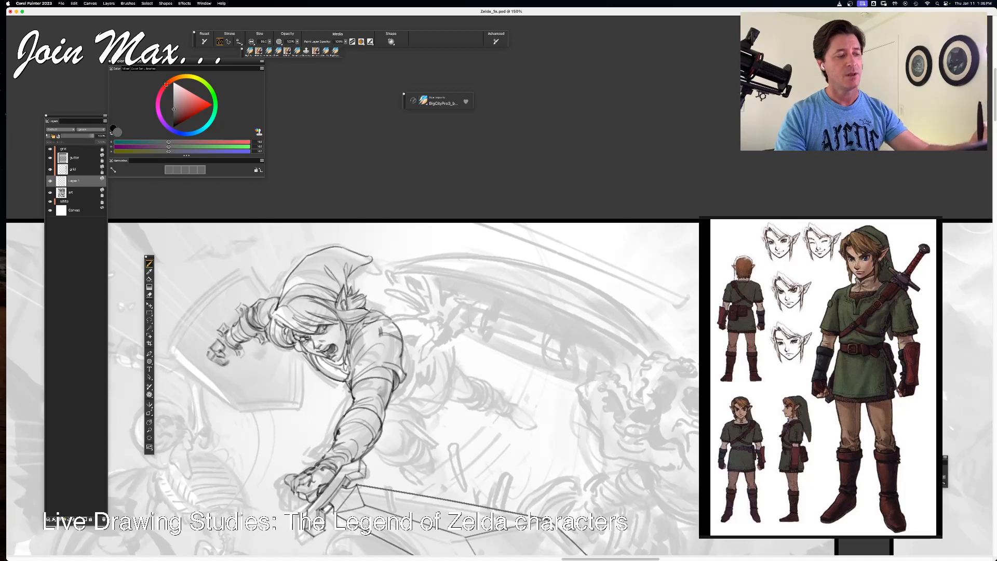
{"action": "mouse_move", "coordinate": [227, 356]}
{"action": "left_mouse_down"}
{"action": "mouse_move", "coordinate": [235, 350]}
{"action": "mouse_move", "coordinate": [230, 361]}
{"action": "left_mouse_up"}
{"action": "left_click_drag", "start_coordinate": [223, 359], "coordinate": [233, 349]}
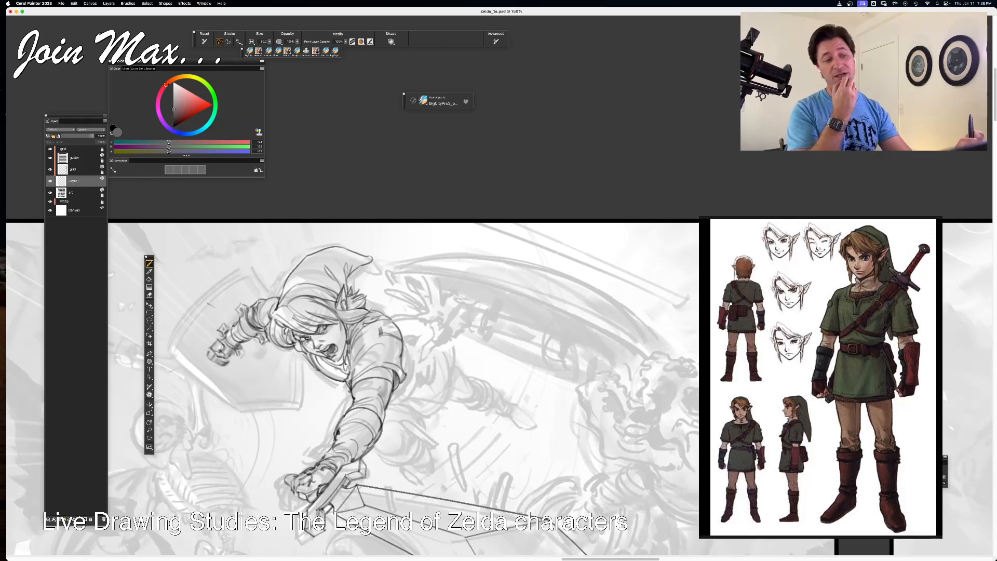
{"action": "left_click_drag", "start_coordinate": [212, 343], "coordinate": [216, 337]}
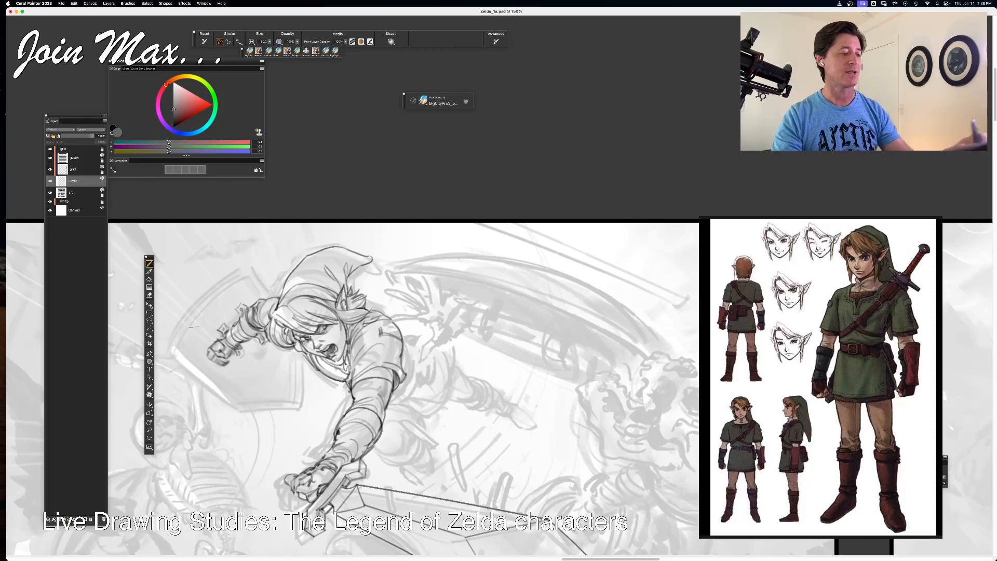
- Sketch a foreshortened cylinder above the rear forearm as a form study, then undo it
{"action": "mouse_move", "coordinate": [221, 294]}
{"action": "left_mouse_down"}
{"action": "mouse_move", "coordinate": [204, 296]}
{"action": "mouse_move", "coordinate": [217, 297]}
{"action": "mouse_move", "coordinate": [210, 286]}
{"action": "mouse_move", "coordinate": [225, 299]}
{"action": "mouse_move", "coordinate": [194, 317]}
{"action": "mouse_move", "coordinate": [228, 309]}
{"action": "left_mouse_up"}
{"action": "key", "text": "super+z"}
{"action": "key", "text": "super+z"}
{"action": "key", "text": "super+z"}
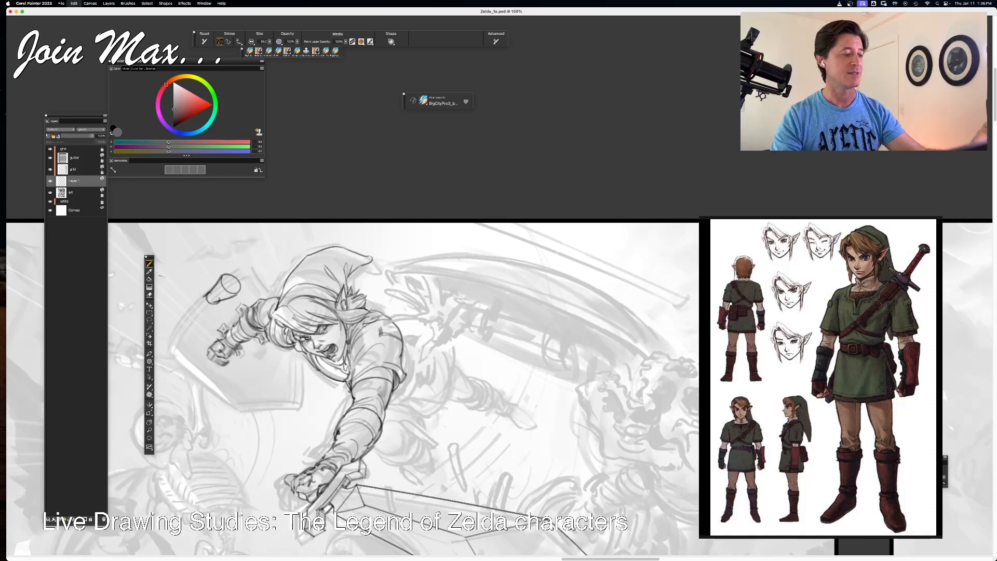
{"action": "key", "text": "super+z"}
{"action": "key", "text": "super+z"}
{"action": "key", "text": "super+z"}
{"action": "key", "text": "super+z"}
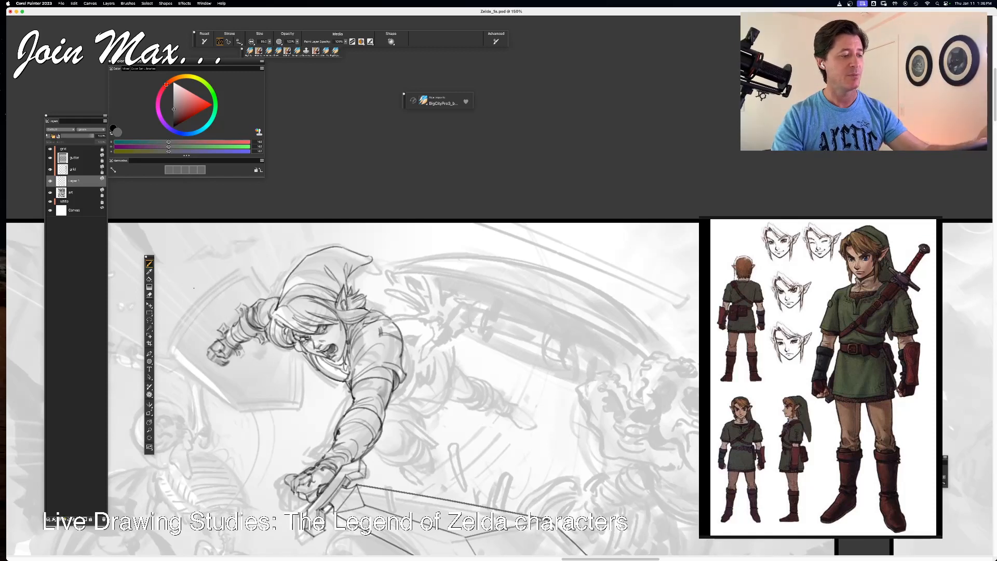
- Sketch a block arrow above the rear arm pointing along the forearm's direction, then undo it
{"action": "mouse_move", "coordinate": [195, 286]}
{"action": "left_mouse_down"}
{"action": "mouse_move", "coordinate": [186, 318]}
{"action": "mouse_move", "coordinate": [222, 318]}
{"action": "mouse_move", "coordinate": [232, 274]}
{"action": "mouse_move", "coordinate": [240, 290]}
{"action": "mouse_move", "coordinate": [212, 307]}
{"action": "left_mouse_up"}
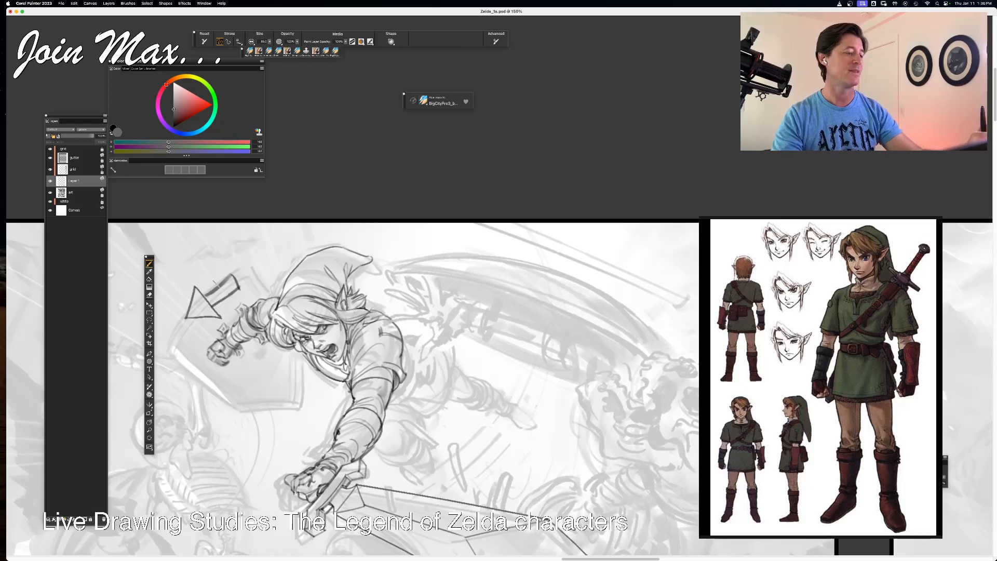
{"action": "key", "text": "super+z"}
{"action": "key", "text": "super+z"}
{"action": "key", "text": "super+z"}
{"action": "key", "text": "super+z"}
{"action": "key", "text": "super+z"}
{"action": "key", "text": "super+z"}
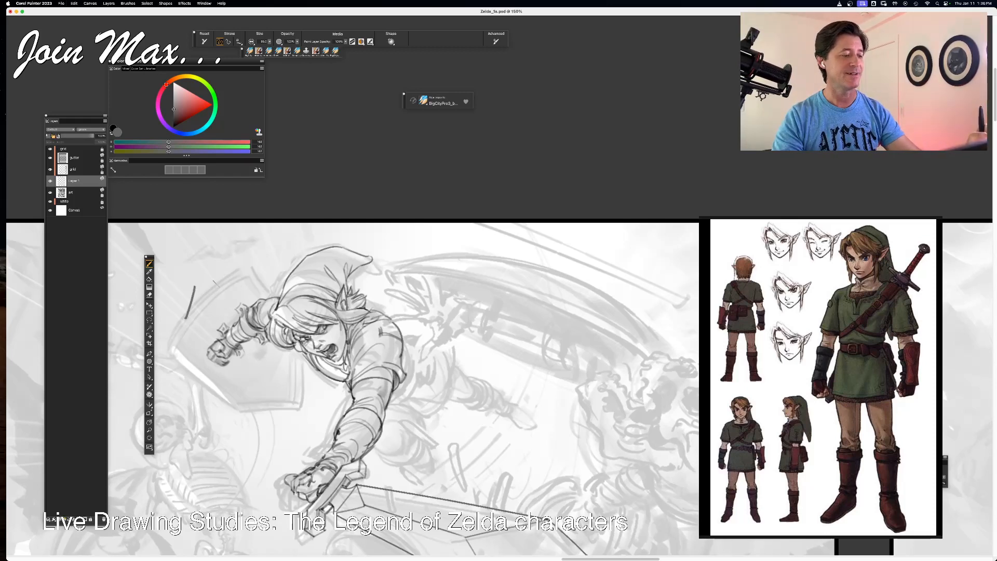
- Try several long curved strokes for the shield's upper outer edge behind the rear fist, undoing each rejected version
{"action": "left_click_drag", "start_coordinate": [247, 266], "coordinate": [181, 333]}
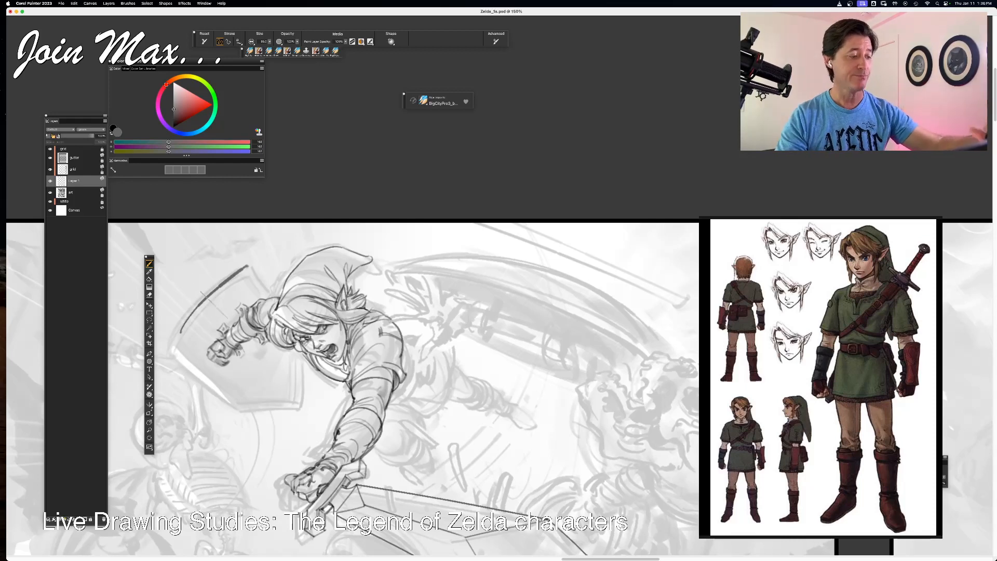
{"action": "key", "text": "super+z"}
{"action": "left_click_drag", "start_coordinate": [250, 265], "coordinate": [177, 341]}
{"action": "key", "text": "super+z"}
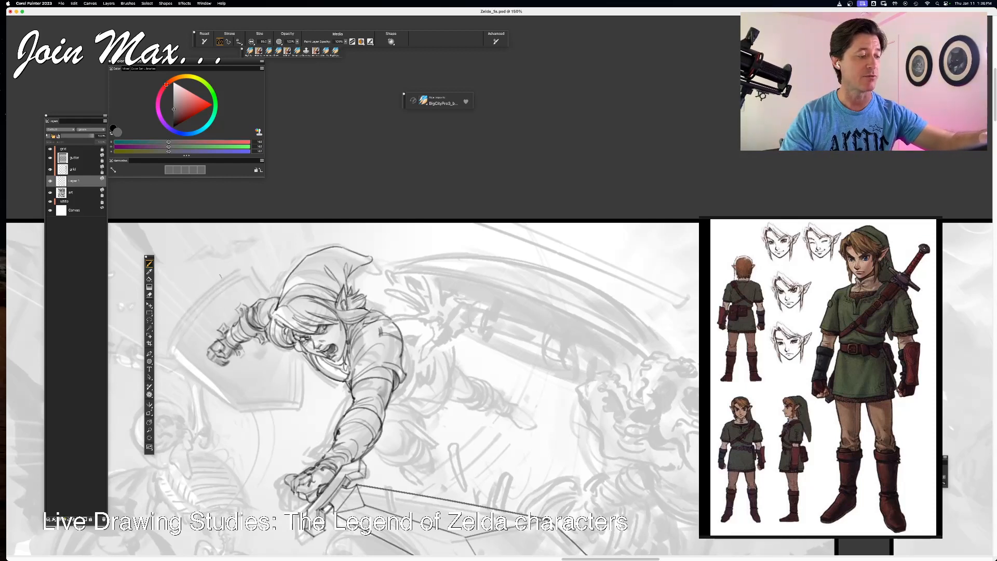
{"action": "mouse_move", "coordinate": [241, 264]}
{"action": "left_mouse_down"}
{"action": "mouse_move", "coordinate": [178, 332]}
{"action": "mouse_move", "coordinate": [171, 354]}
{"action": "mouse_move", "coordinate": [273, 348]}
{"action": "left_mouse_up"}
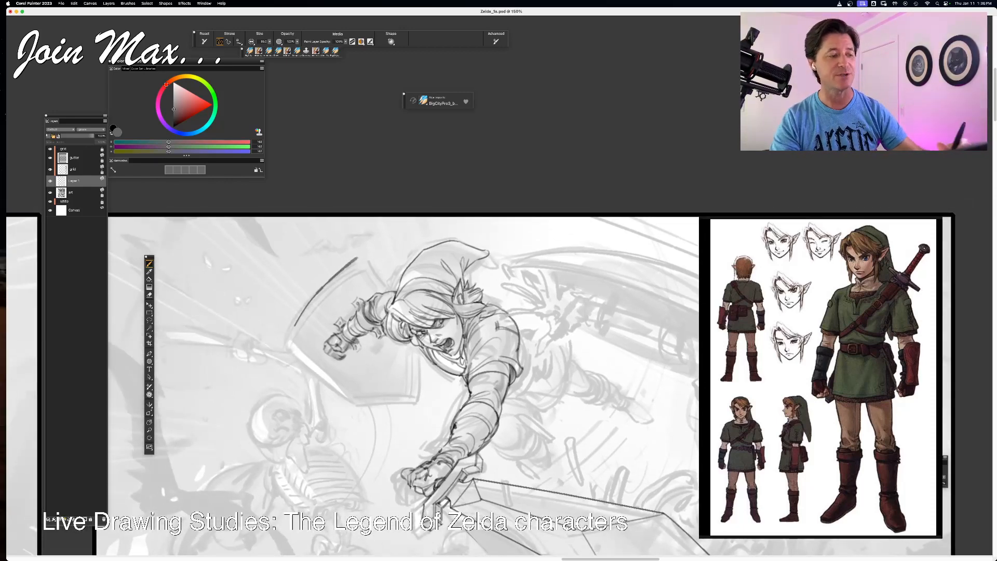
{"action": "key", "text": "super+z"}
{"action": "mouse_move", "coordinate": [365, 253]}
{"action": "left_mouse_down"}
{"action": "mouse_move", "coordinate": [284, 339]}
{"action": "mouse_move", "coordinate": [291, 333]}
{"action": "left_mouse_up"}
{"action": "key", "text": "super+z"}
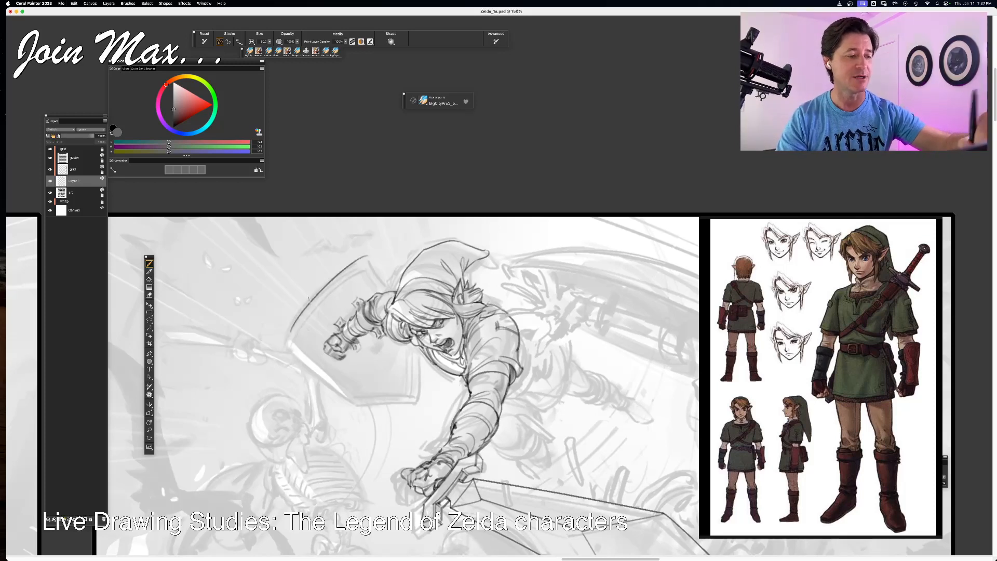
{"action": "key", "text": "super+z"}
{"action": "left_click_drag", "start_coordinate": [368, 258], "coordinate": [291, 333]}
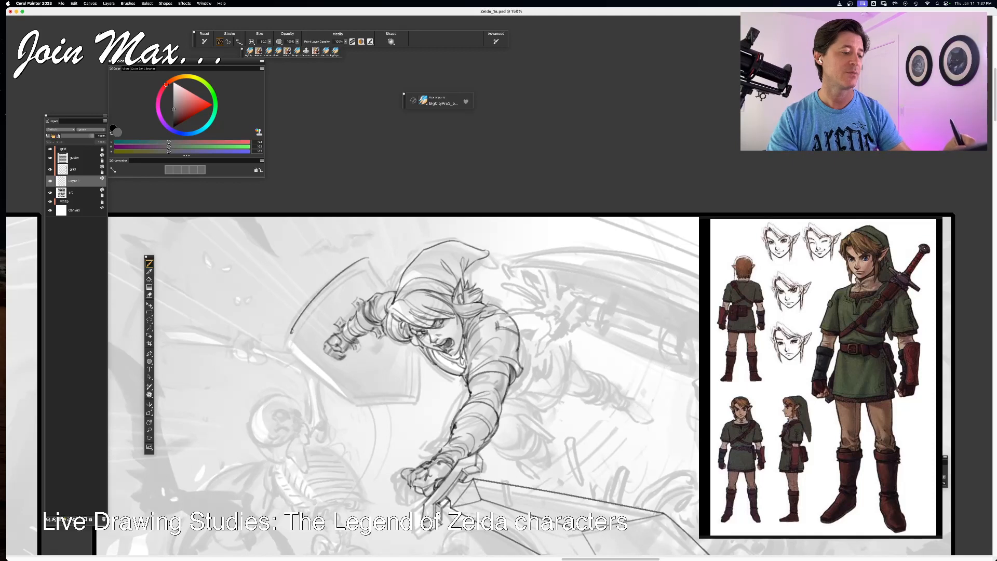
- Try the shield's lower edge and the short edge toward Link's cap, then undo the whole shield outline
{"action": "left_click_drag", "start_coordinate": [291, 333], "coordinate": [367, 398]}
{"action": "left_click_drag", "start_coordinate": [368, 257], "coordinate": [394, 291]}
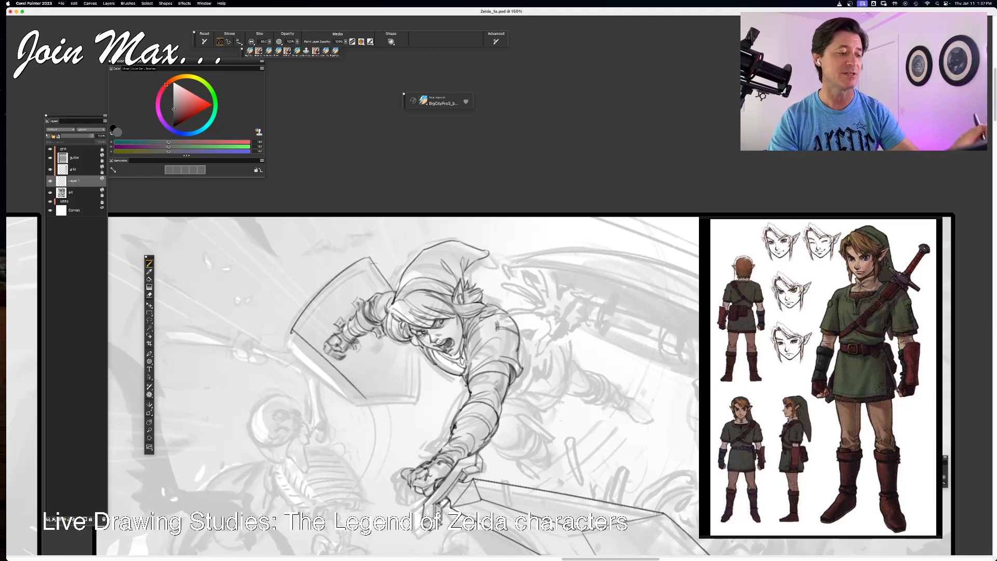
{"action": "key", "text": "super+z"}
{"action": "left_click_drag", "start_coordinate": [370, 257], "coordinate": [394, 291]}
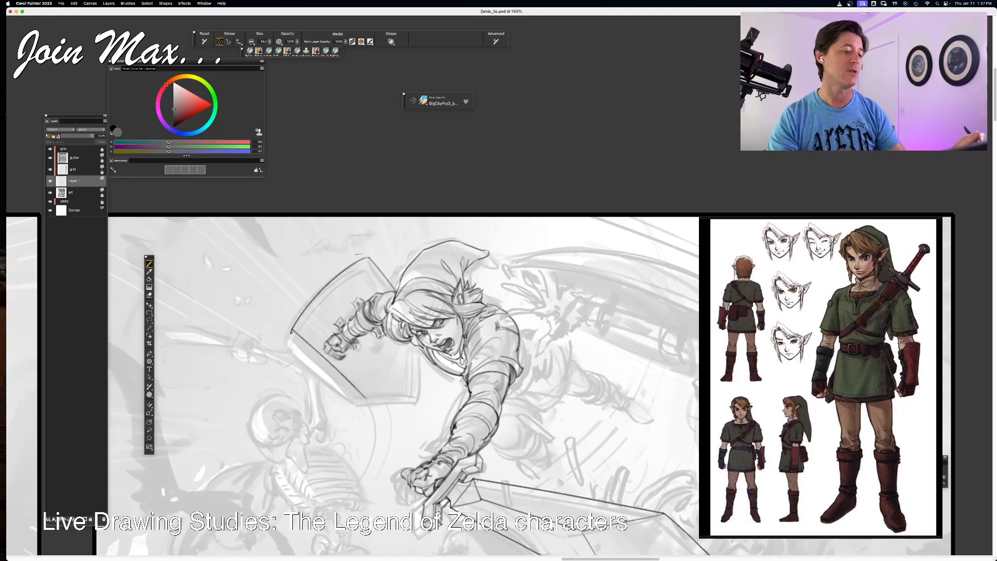
{"action": "key", "text": "super+z"}
{"action": "left_click_drag", "start_coordinate": [369, 257], "coordinate": [395, 290]}
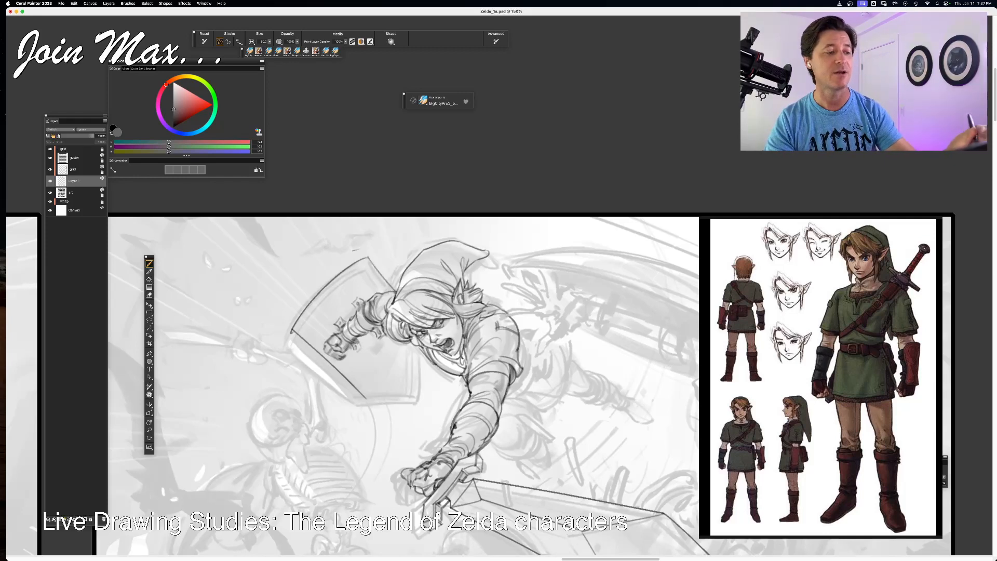
{"action": "key", "text": "super+z"}
{"action": "left_click_drag", "start_coordinate": [364, 258], "coordinate": [394, 288]}
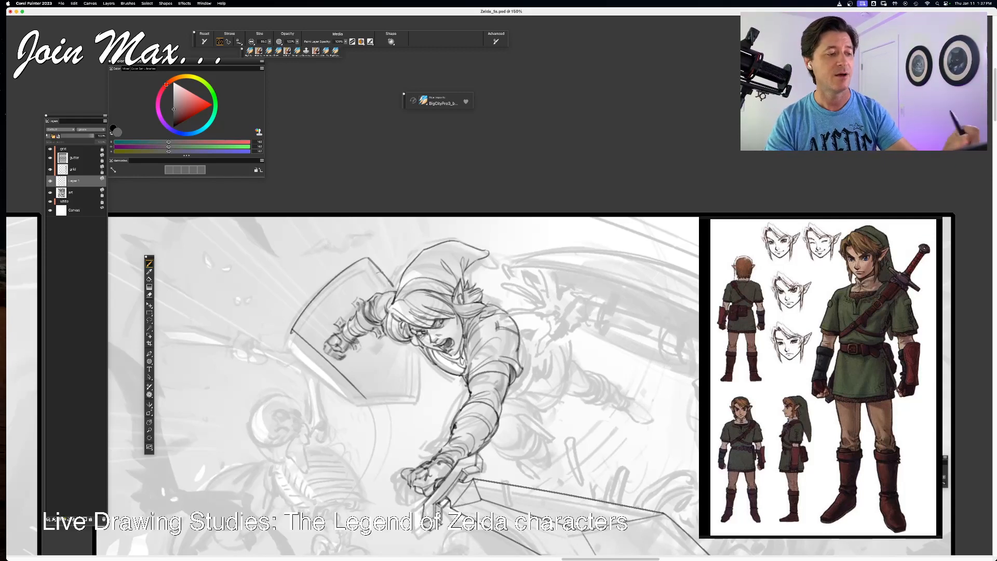
{"action": "key", "text": "super+z"}
{"action": "left_click_drag", "start_coordinate": [369, 257], "coordinate": [394, 287]}
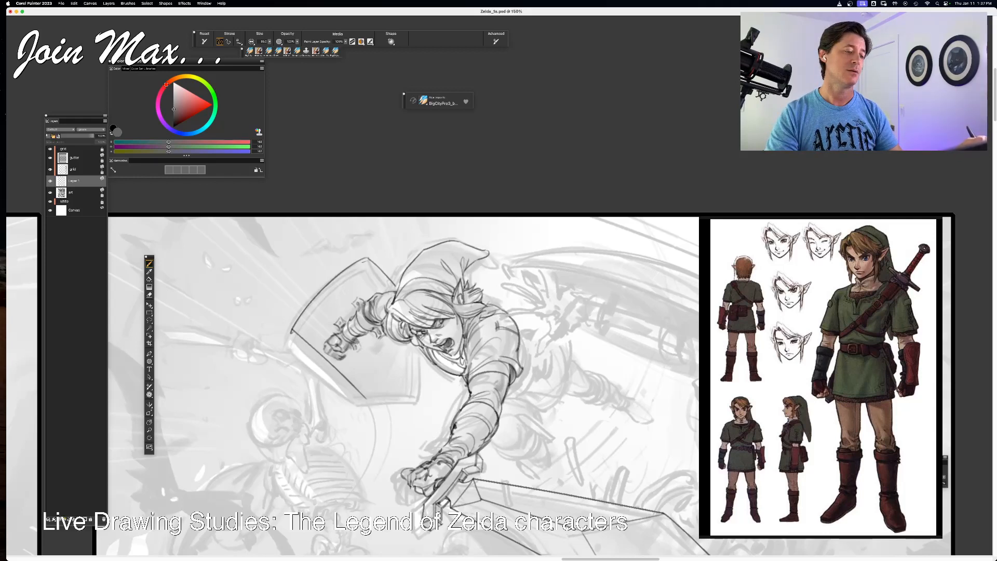
{"action": "key", "text": "super+z"}
{"action": "key", "text": "super+z"}
{"action": "key", "text": "super+z"}
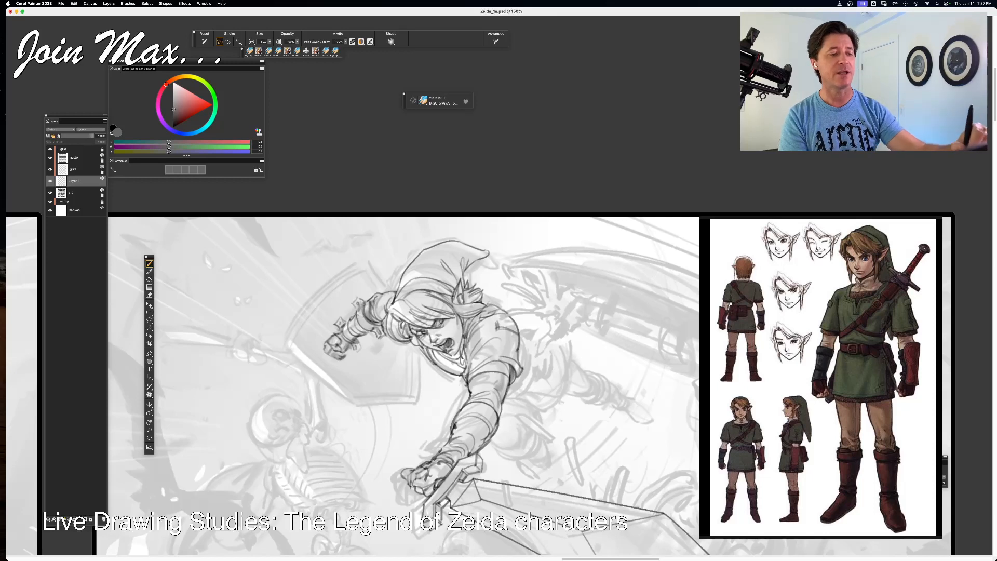
- Try wrapping dark contour bands around the rear forearm and fist, then undo them all
{"action": "mouse_move", "coordinate": [335, 331]}
{"action": "left_mouse_down"}
{"action": "mouse_move", "coordinate": [345, 348]}
{"action": "mouse_move", "coordinate": [376, 330]}
{"action": "left_mouse_up"}
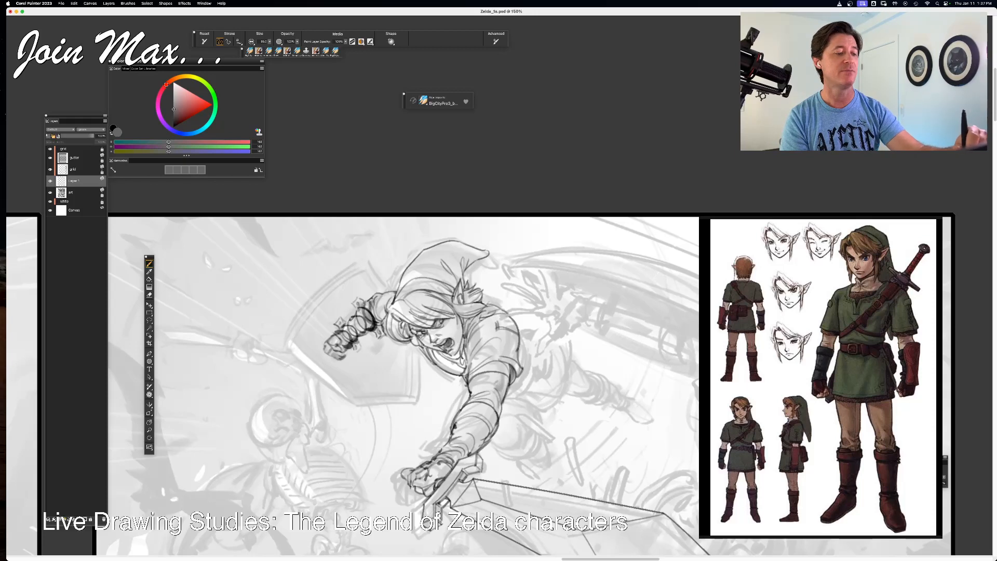
{"action": "left_click_drag", "start_coordinate": [351, 298], "coordinate": [379, 341]}
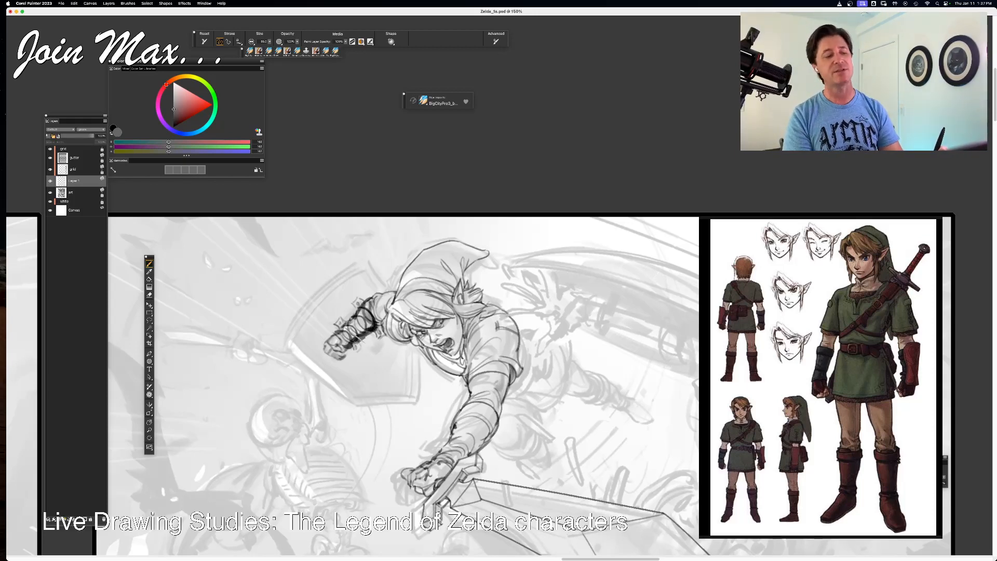
{"action": "key", "text": "super+z"}
{"action": "key", "text": "super+z"}
{"action": "key", "text": "super+z"}
{"action": "key", "text": "super+z"}
{"action": "key", "text": "super+z"}
{"action": "key", "text": "super+z"}
{"action": "key", "text": "super+z"}
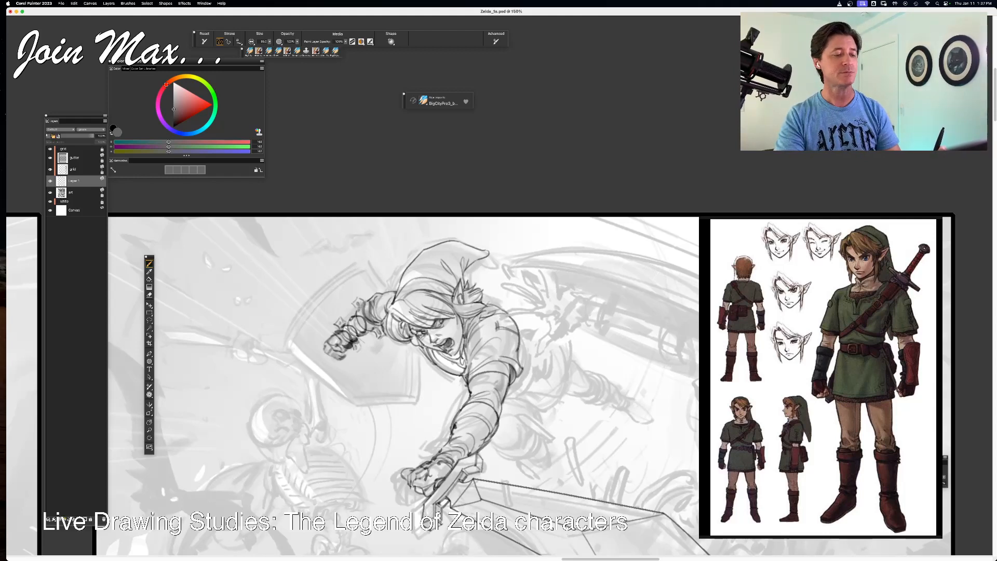
{"action": "key", "text": "super+z"}
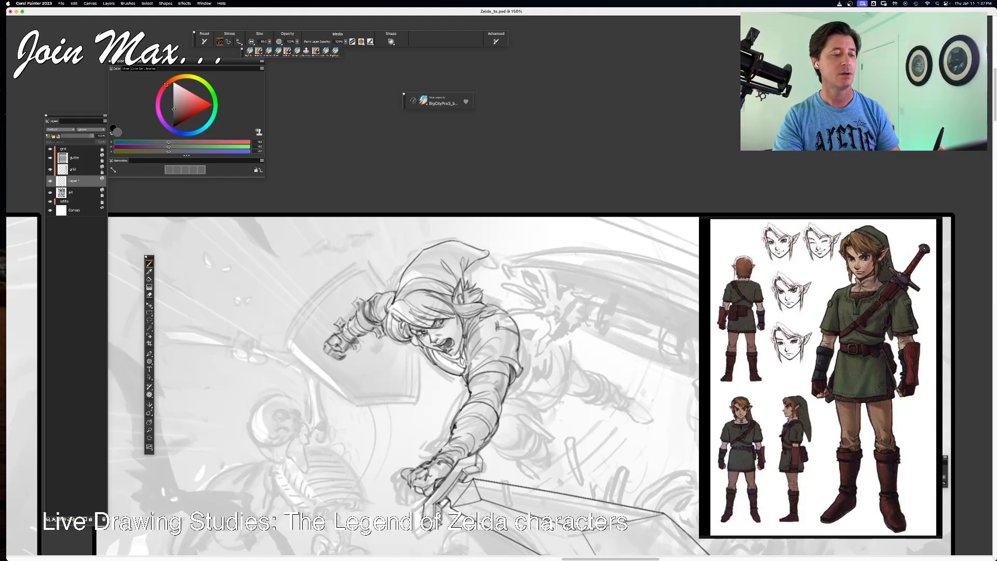
{"action": "key", "text": "super+z"}
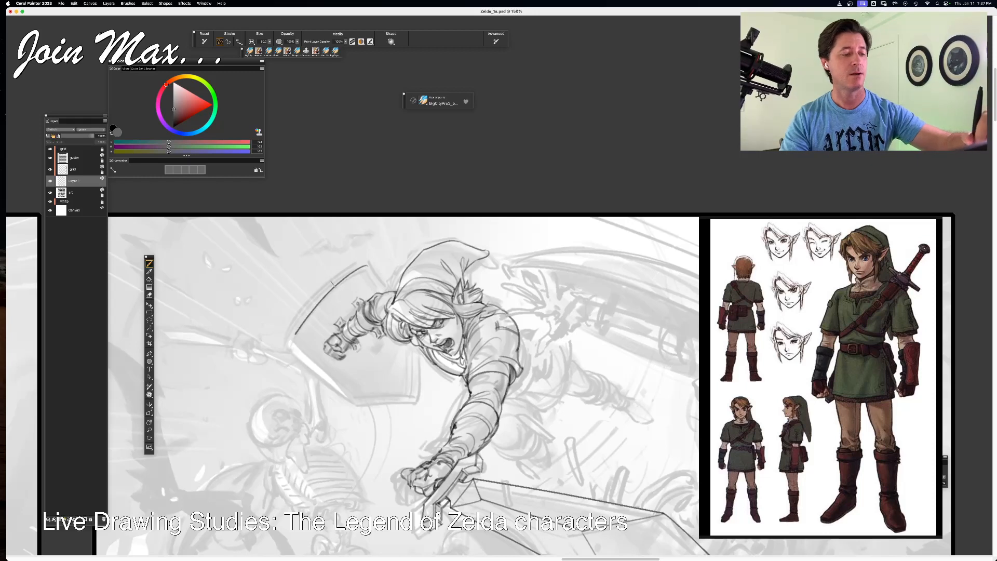
- Try a slightly smaller shield outline with a curved outer edge and two straight sides, then undo it
{"action": "left_click_drag", "start_coordinate": [367, 264], "coordinate": [300, 330]}
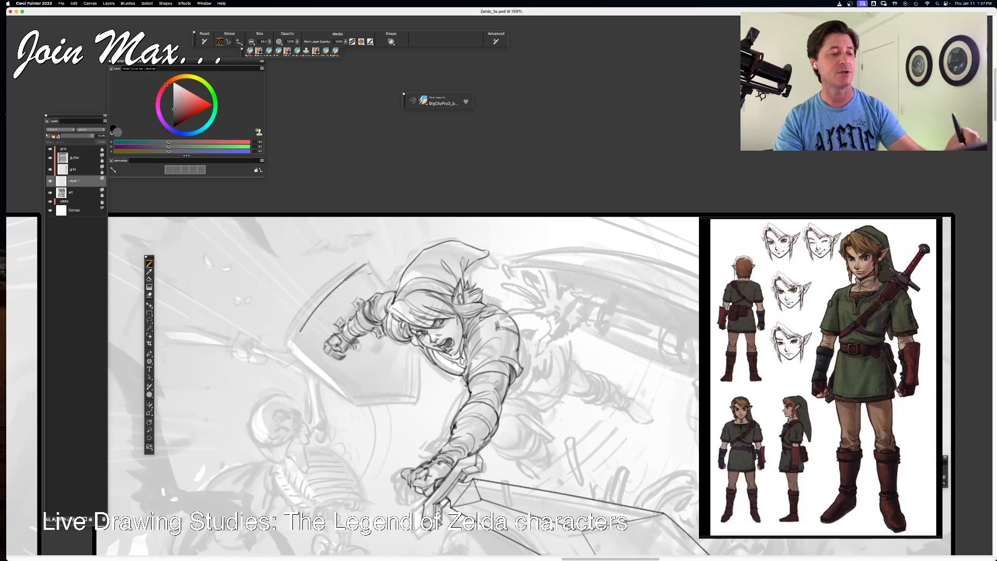
{"action": "left_click_drag", "start_coordinate": [368, 264], "coordinate": [393, 293]}
{"action": "left_click_drag", "start_coordinate": [300, 333], "coordinate": [377, 415]}
{"action": "key", "text": "super+z"}
{"action": "left_click_drag", "start_coordinate": [300, 334], "coordinate": [369, 402]}
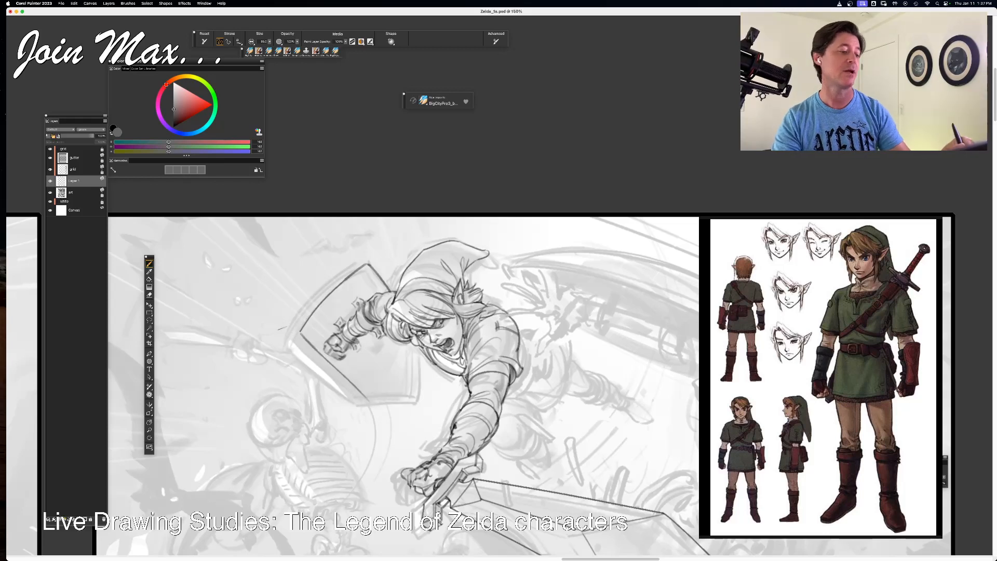
{"action": "key", "text": "super+z"}
{"action": "left_click_drag", "start_coordinate": [300, 334], "coordinate": [375, 414]}
{"action": "key", "text": "super+z"}
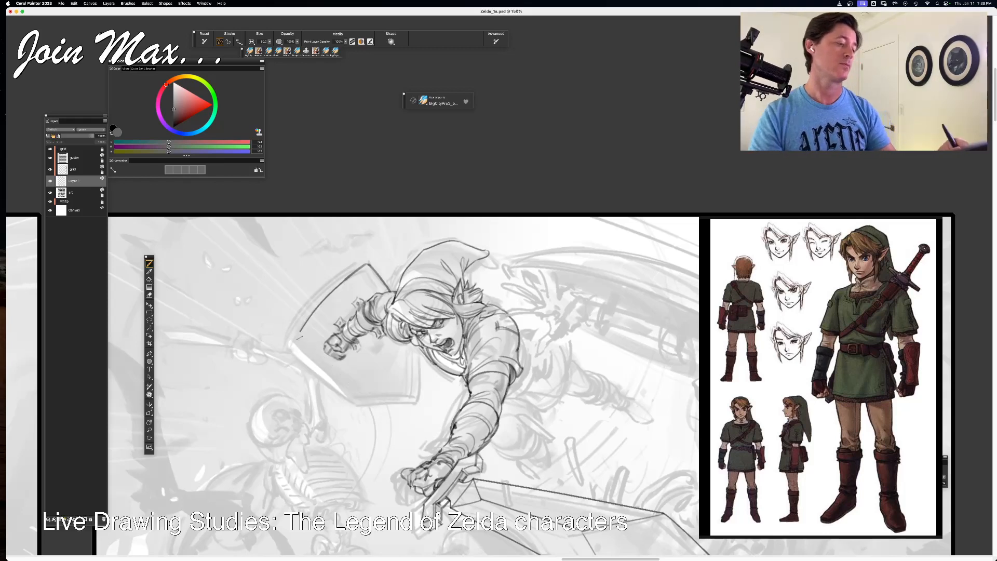
{"action": "left_click_drag", "start_coordinate": [301, 334], "coordinate": [376, 414]}
{"action": "key", "text": "super+z"}
{"action": "key", "text": "super+z"}
{"action": "key", "text": "super+z"}
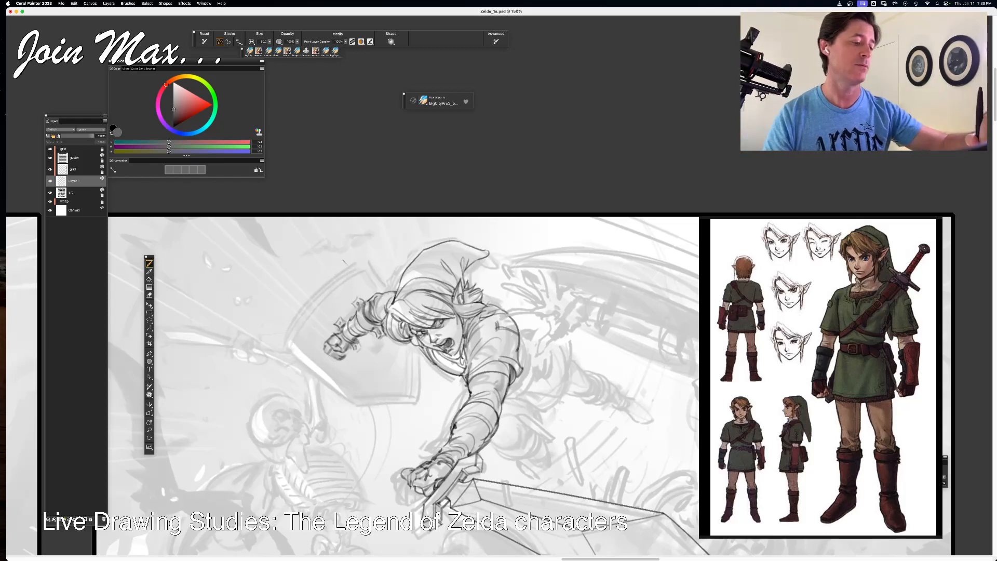
- Try parallel curved strokes just outside the shield and along its rough outer edge, then undo them
{"action": "left_click_drag", "start_coordinate": [354, 252], "coordinate": [281, 335]}
{"action": "key", "text": "super+z"}
{"action": "mouse_move", "coordinate": [350, 253]}
{"action": "left_mouse_down"}
{"action": "mouse_move", "coordinate": [280, 329]}
{"action": "mouse_move", "coordinate": [289, 325]}
{"action": "left_mouse_up"}
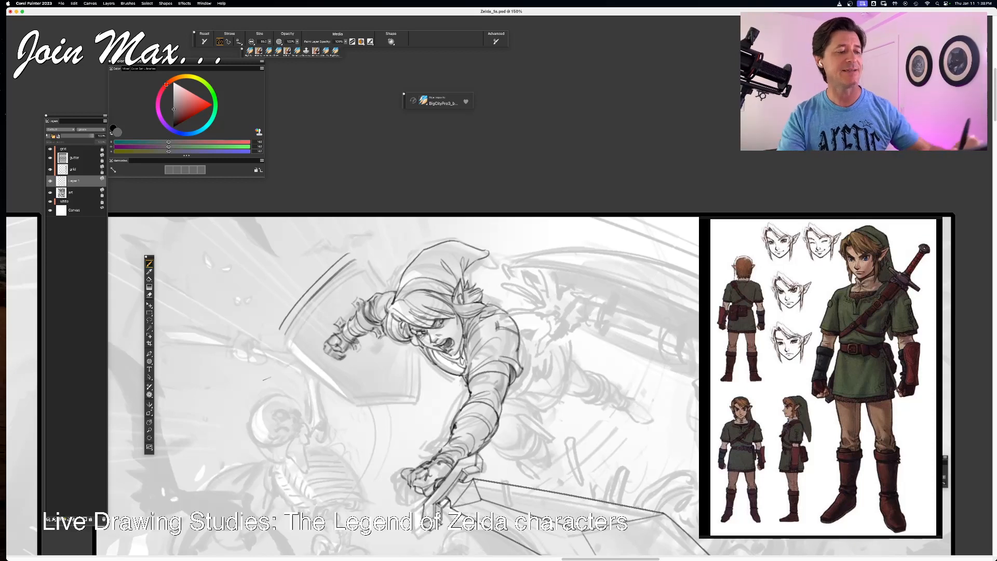
{"action": "key", "text": "super+z"}
{"action": "left_click_drag", "start_coordinate": [357, 258], "coordinate": [285, 335]}
{"action": "key", "text": "super+z"}
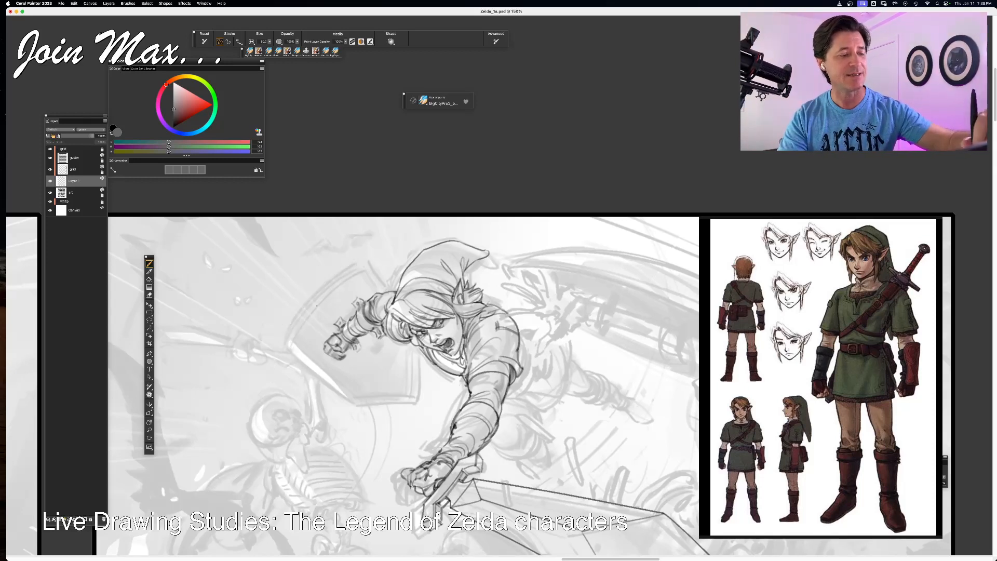
{"action": "key", "text": "super+z"}
{"action": "left_click_drag", "start_coordinate": [370, 256], "coordinate": [289, 335]}
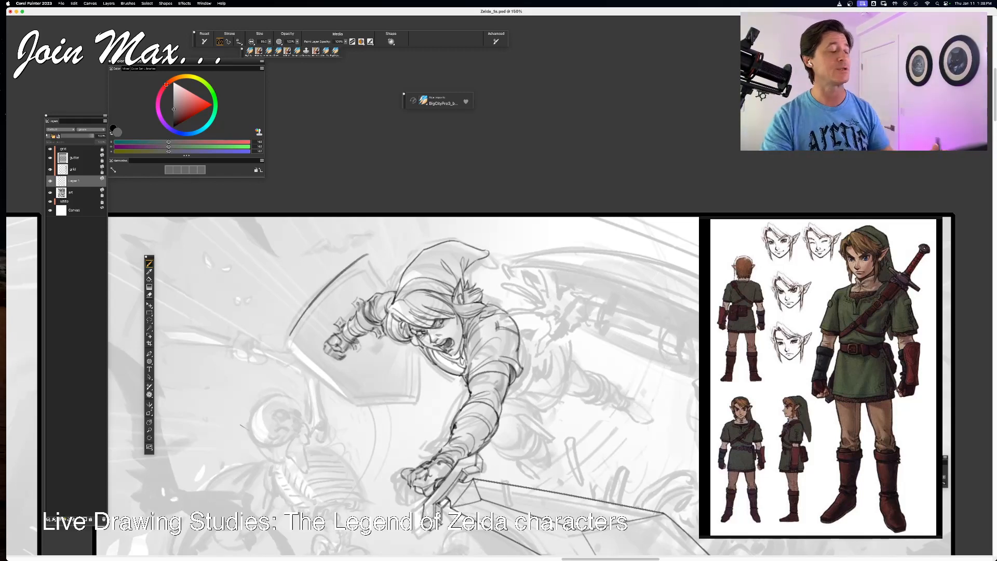
{"action": "key", "text": "super+z"}
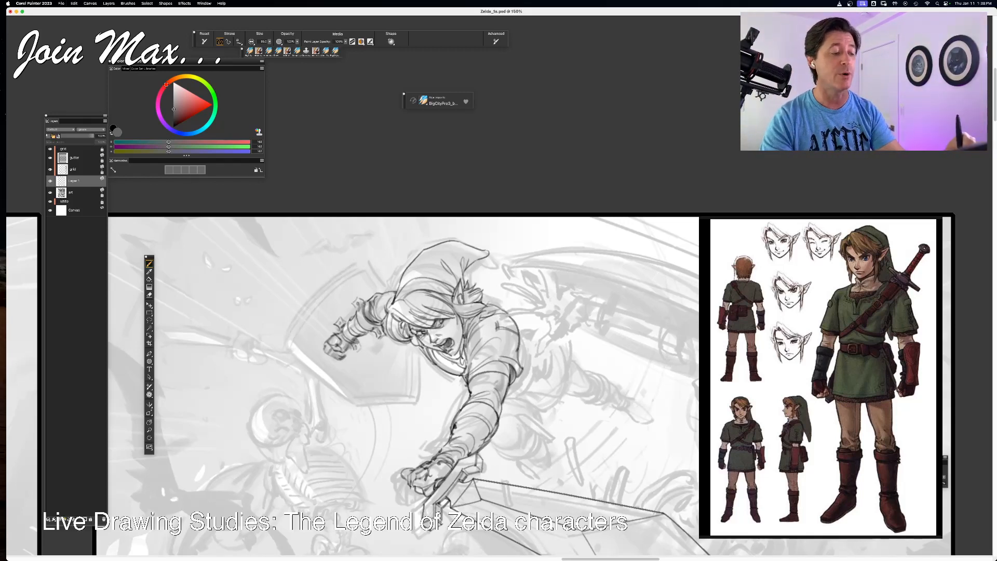
- Try a loose oval contour around Link's forward forearm, then undo it
{"action": "left_click_drag", "start_coordinate": [349, 333], "coordinate": [342, 354]}
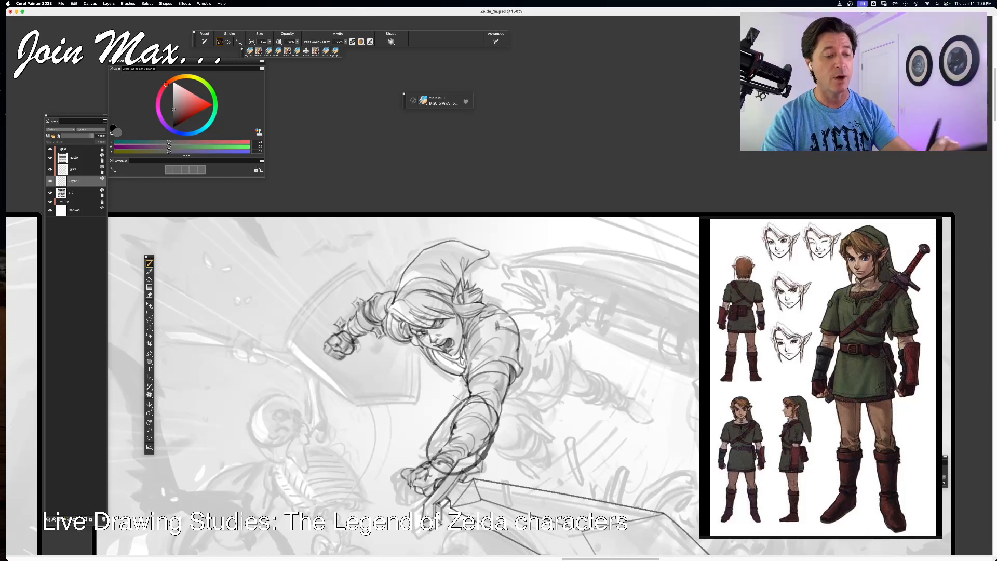
{"action": "mouse_move", "coordinate": [436, 398]}
{"action": "left_mouse_down"}
{"action": "mouse_move", "coordinate": [399, 438]}
{"action": "mouse_move", "coordinate": [415, 442]}
{"action": "mouse_move", "coordinate": [403, 458]}
{"action": "mouse_move", "coordinate": [454, 419]}
{"action": "mouse_move", "coordinate": [416, 455]}
{"action": "left_mouse_up"}
{"action": "key", "text": "super+z"}
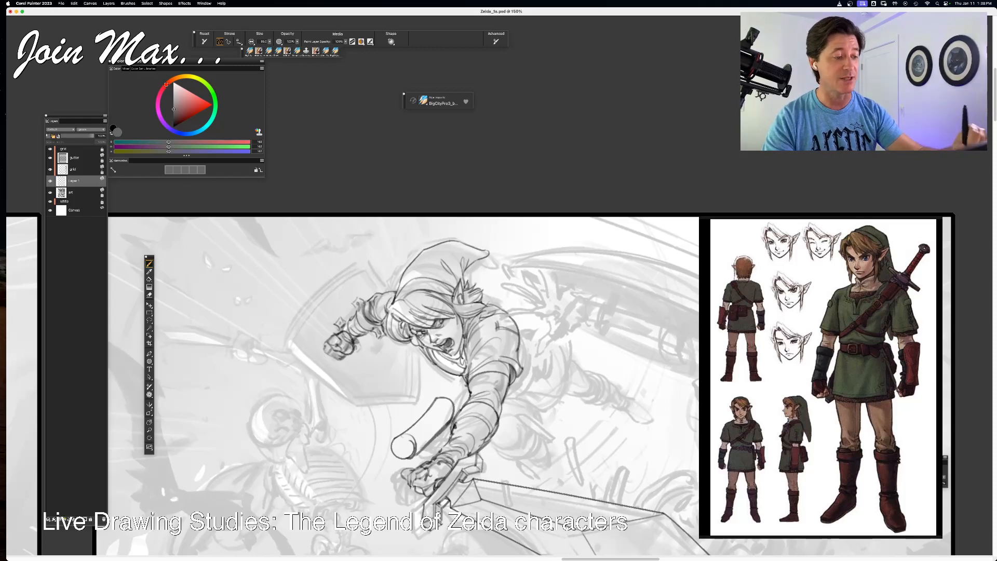
- Try a guide cylinder below the rear fist and contour lines on the cylinder beside the forward forearm, then undo them
{"action": "mouse_move", "coordinate": [337, 388]}
{"action": "left_mouse_down"}
{"action": "mouse_move", "coordinate": [354, 398]}
{"action": "mouse_move", "coordinate": [371, 358]}
{"action": "mouse_move", "coordinate": [386, 377]}
{"action": "mouse_move", "coordinate": [352, 408]}
{"action": "left_mouse_up"}
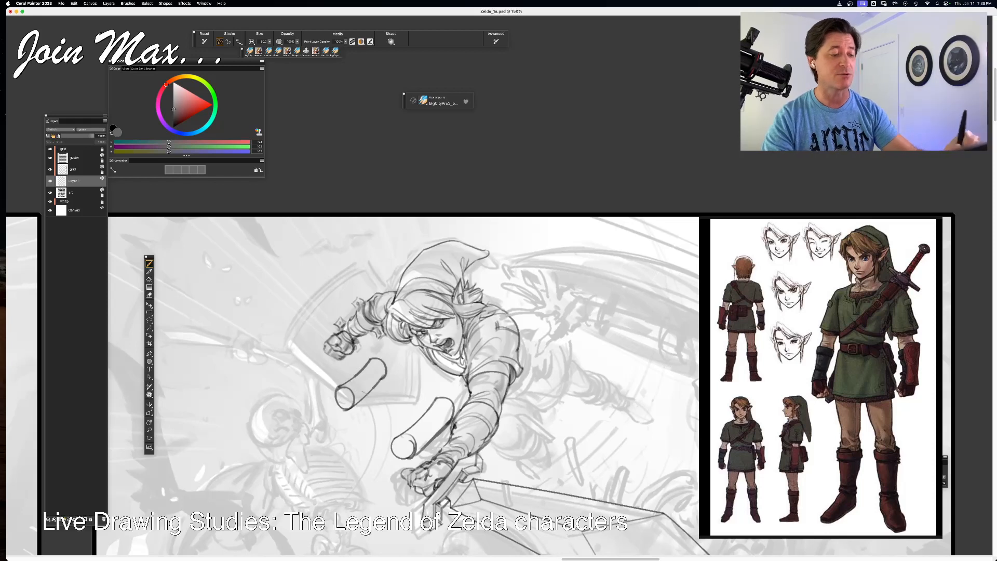
{"action": "left_click_drag", "start_coordinate": [396, 434], "coordinate": [400, 438]}
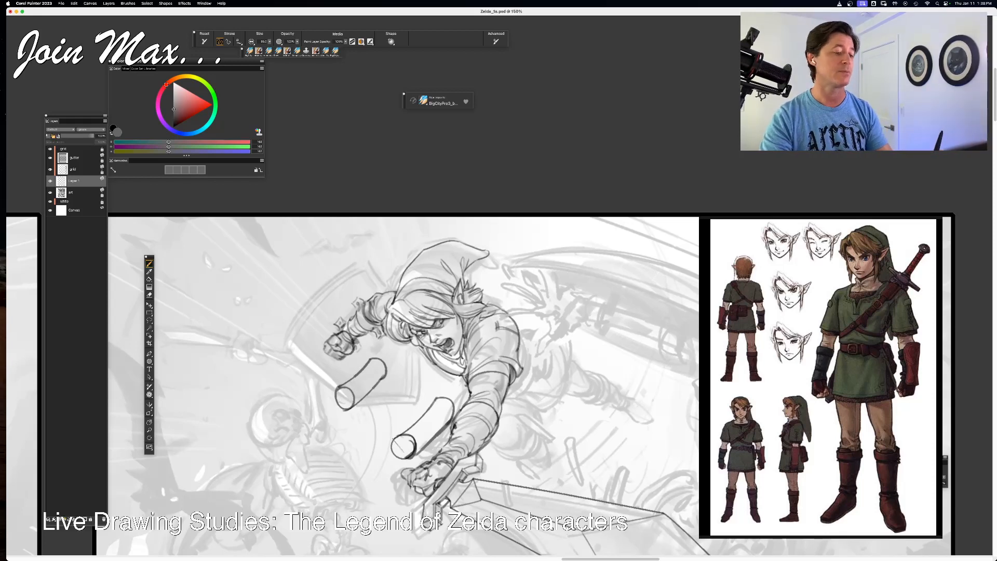
{"action": "mouse_move", "coordinate": [395, 393]}
{"action": "left_mouse_down"}
{"action": "mouse_move", "coordinate": [385, 401]}
{"action": "mouse_move", "coordinate": [411, 418]}
{"action": "mouse_move", "coordinate": [410, 406]}
{"action": "left_mouse_up"}
{"action": "key", "text": "super+z"}
{"action": "key", "text": "super+z"}
{"action": "key", "text": "super+z"}
{"action": "key", "text": "super+z"}
{"action": "key", "text": "super+z"}
{"action": "key", "text": "super+z"}
{"action": "key", "text": "super+z"}
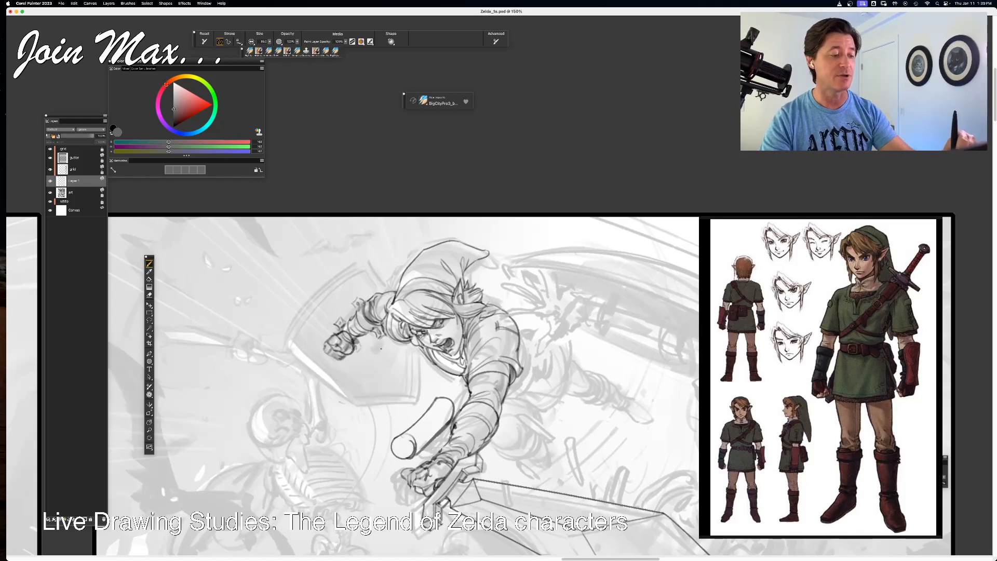
- Try a guide cylinder below the rear fist with its open end toward Link's head, then undo the construction cylinders
{"action": "mouse_move", "coordinate": [384, 348]}
{"action": "left_mouse_down"}
{"action": "mouse_move", "coordinate": [379, 367]}
{"action": "mouse_move", "coordinate": [394, 357]}
{"action": "mouse_move", "coordinate": [344, 381]}
{"action": "mouse_move", "coordinate": [364, 392]}
{"action": "mouse_move", "coordinate": [391, 365]}
{"action": "left_mouse_up"}
{"action": "key", "text": "super+z"}
{"action": "key", "text": "super+z"}
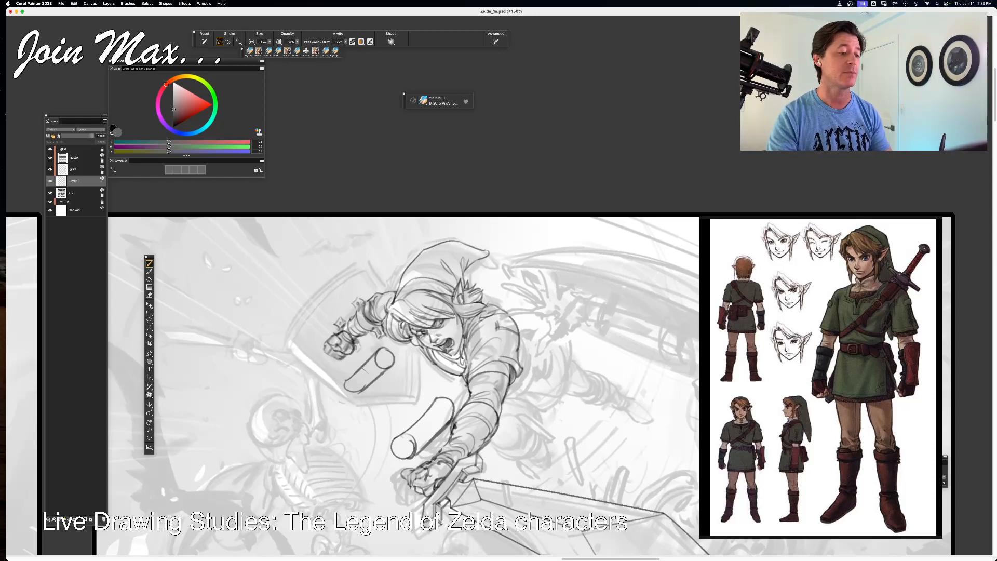
{"action": "key", "text": "super+z"}
{"action": "key", "text": "super+z"}
{"action": "key", "text": "super+z"}
{"action": "key", "text": "super+z"}
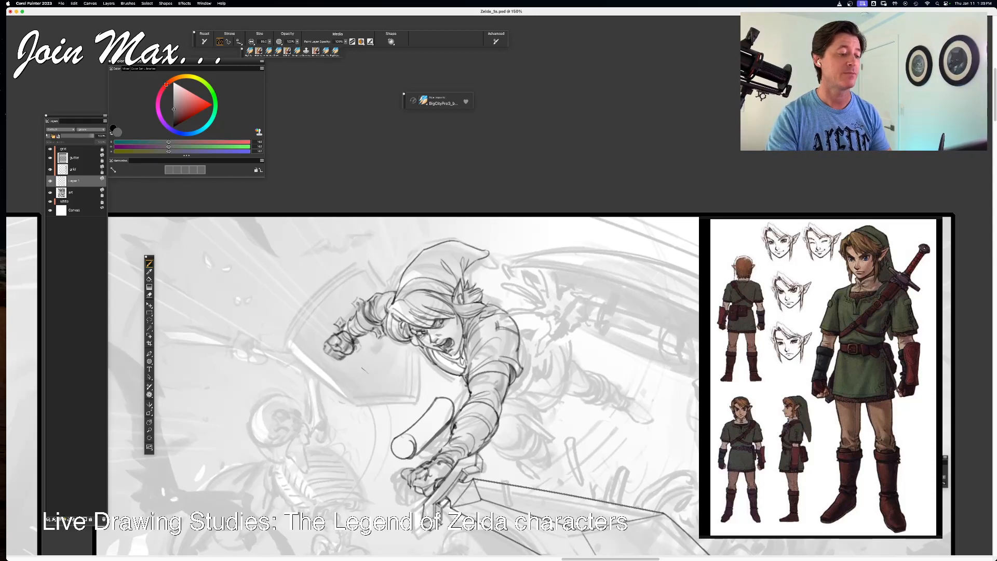
{"action": "key", "text": "super+minus"}
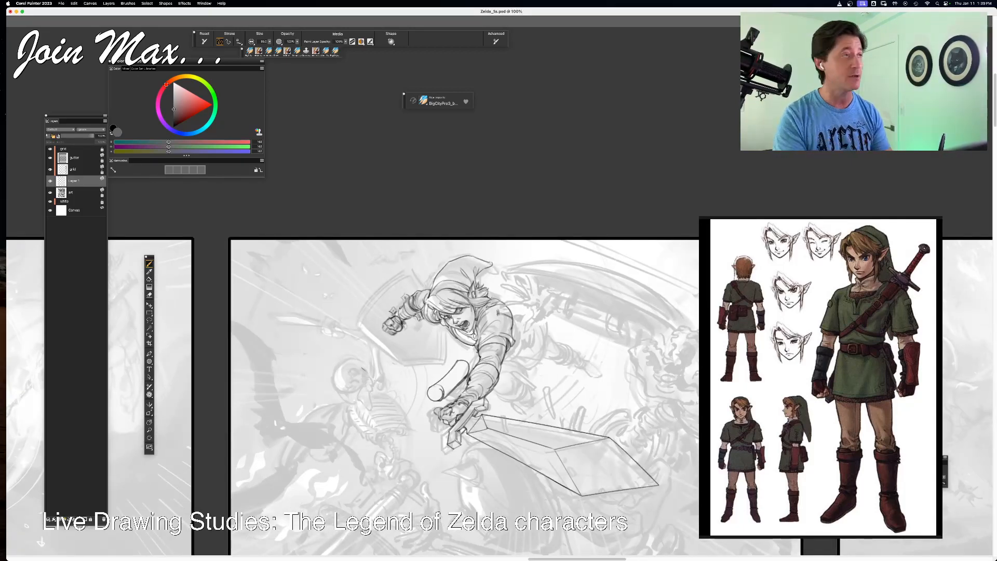
{"action": "key", "text": "super+plus"}
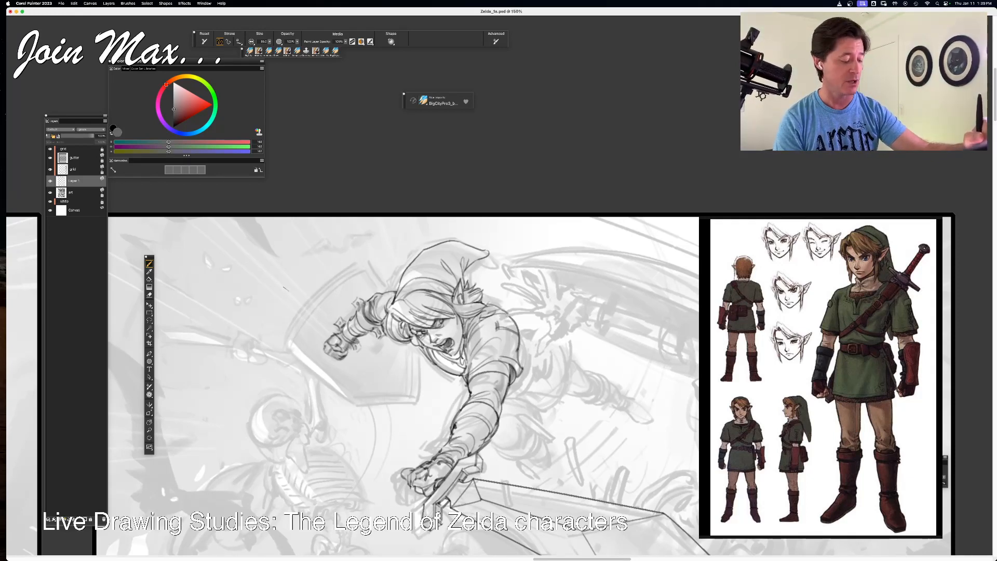
- Erase the rear forearm's linework between the fist and the elbow
{"action": "key", "text": "l"}
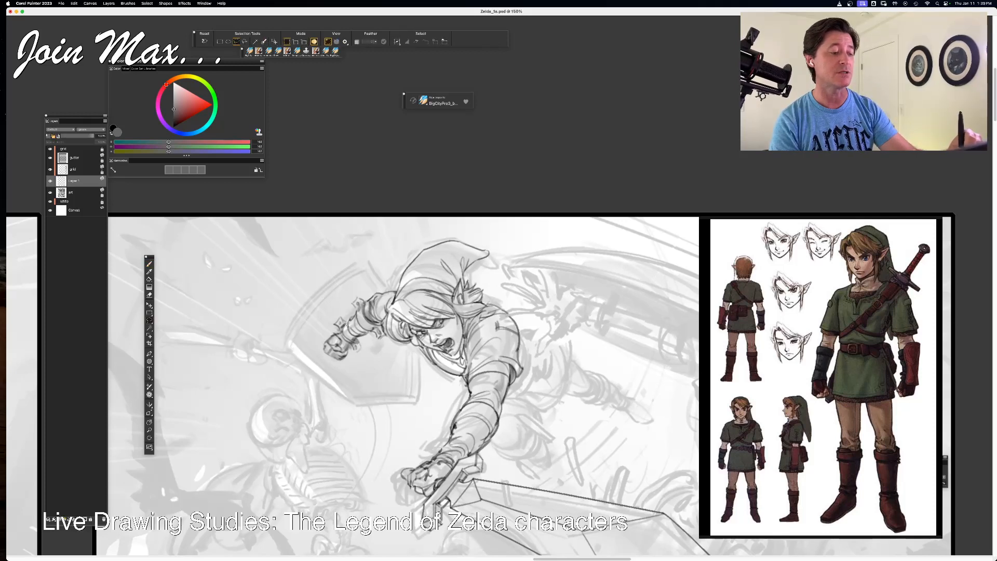
{"action": "key", "text": "n"}
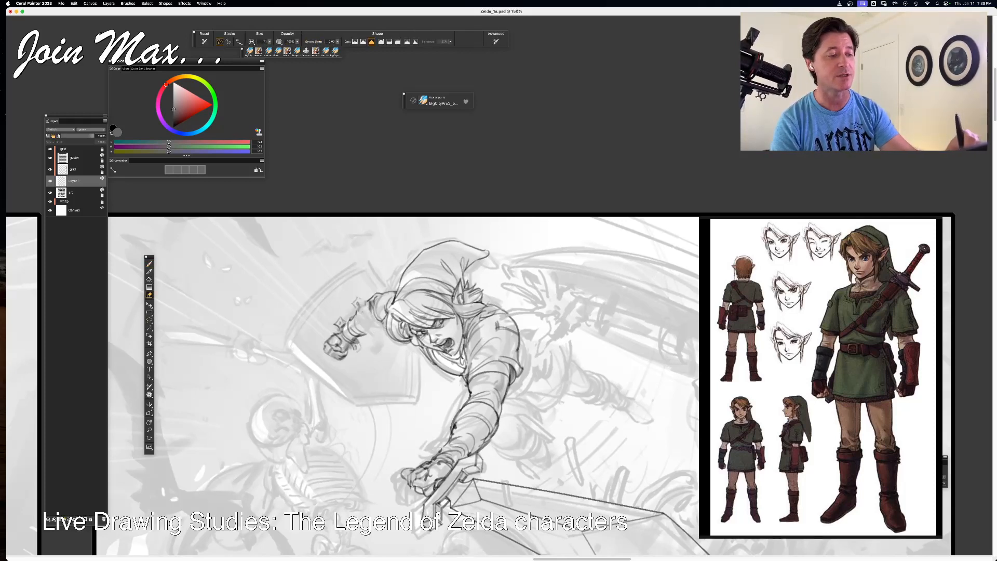
{"action": "mouse_move", "coordinate": [341, 319]}
{"action": "left_mouse_down"}
{"action": "mouse_move", "coordinate": [353, 348]}
{"action": "mouse_move", "coordinate": [358, 317]}
{"action": "mouse_move", "coordinate": [370, 313]}
{"action": "mouse_move", "coordinate": [332, 307]}
{"action": "mouse_move", "coordinate": [357, 319]}
{"action": "left_mouse_up"}
{"action": "key", "text": "b"}
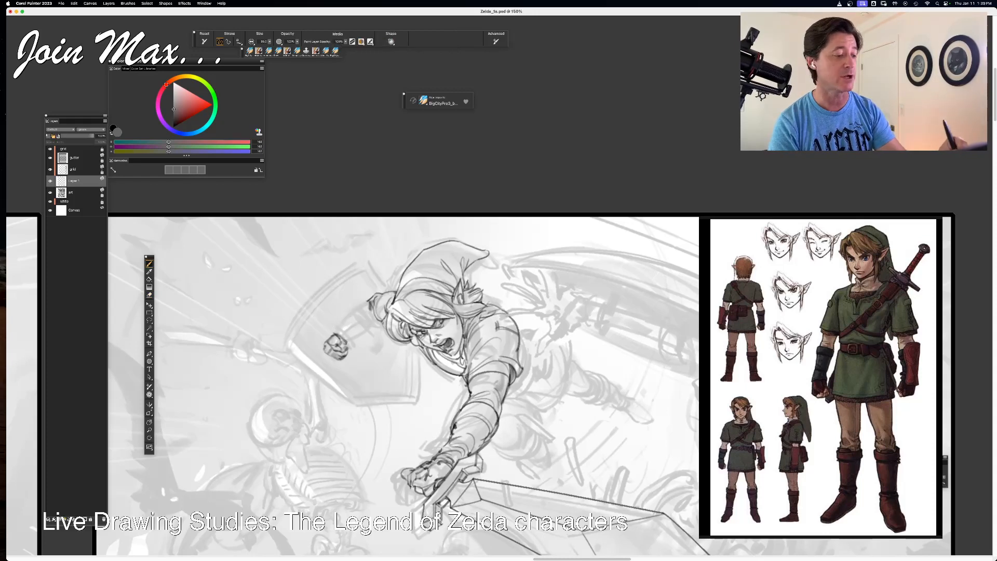
- Pencil short wrist lines beside the rear fist and a light line at the elbow end of the forearm
{"action": "mouse_move", "coordinate": [336, 345]}
{"action": "left_mouse_down"}
{"action": "mouse_move", "coordinate": [343, 313]}
{"action": "mouse_move", "coordinate": [371, 327]}
{"action": "left_mouse_up"}
{"action": "key", "text": "j"}
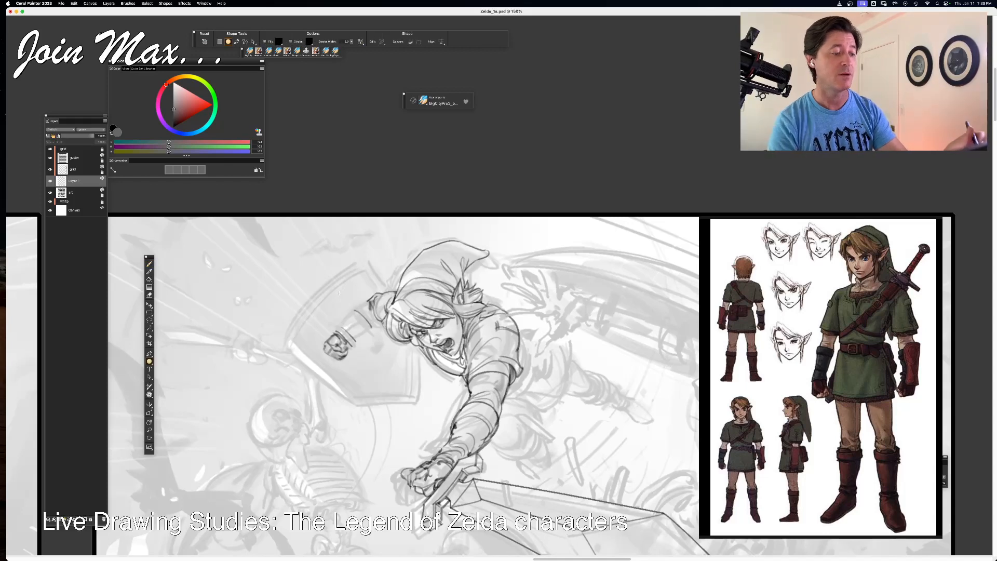
{"action": "key", "text": "b"}
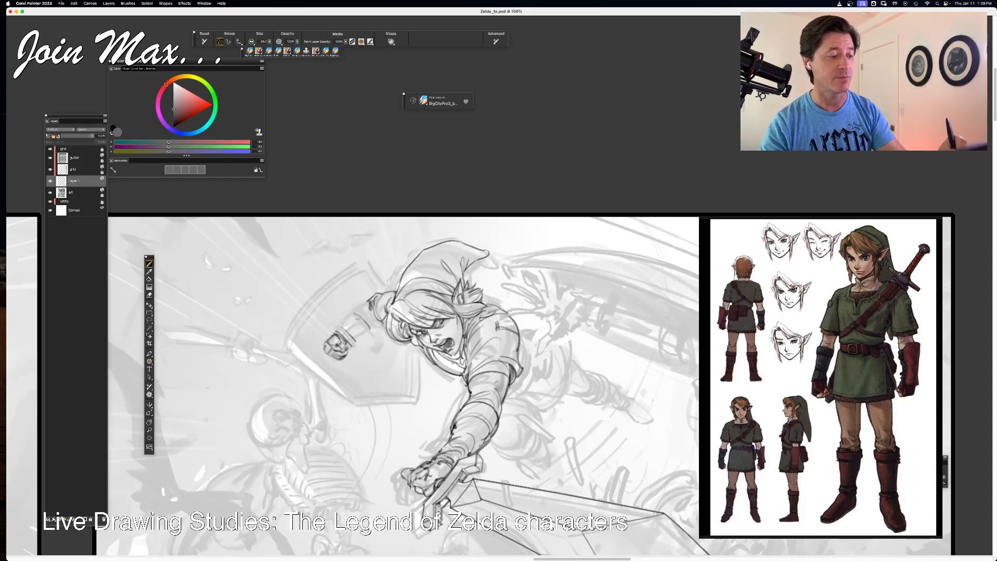
- Sketch a guide form below the rear fist, undo its closing lines, and start a rounded end toward Link's head
{"action": "left_click_drag", "start_coordinate": [343, 374], "coordinate": [380, 338]}
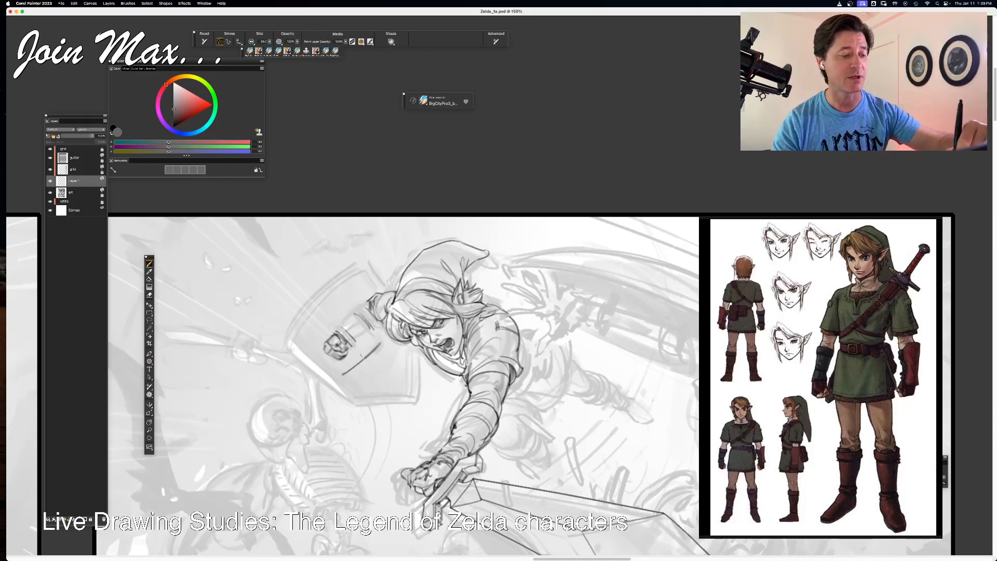
{"action": "left_click_drag", "start_coordinate": [342, 374], "coordinate": [355, 388]}
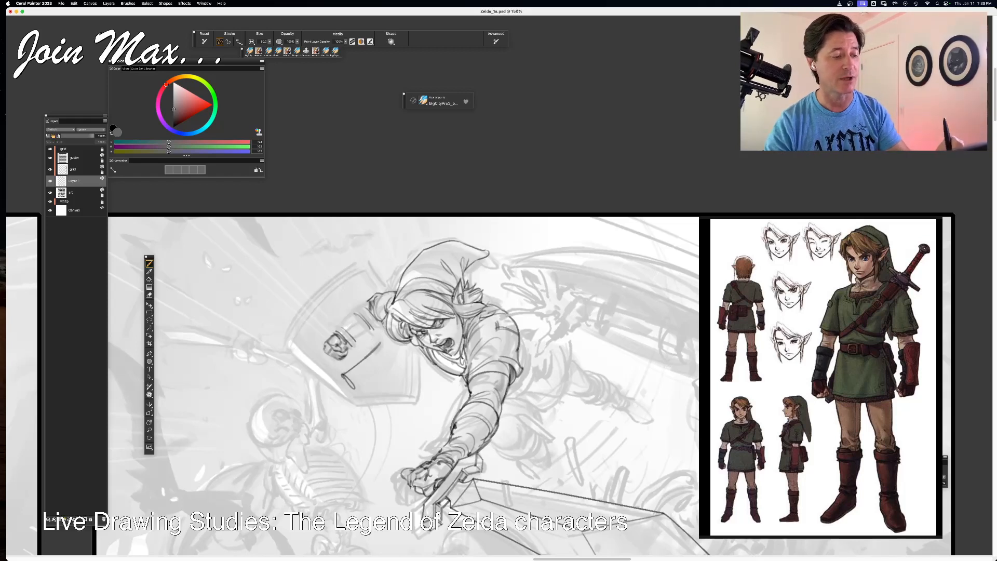
{"action": "mouse_move", "coordinate": [381, 342]}
{"action": "left_mouse_down"}
{"action": "mouse_move", "coordinate": [392, 357]}
{"action": "mouse_move", "coordinate": [357, 388]}
{"action": "left_mouse_up"}
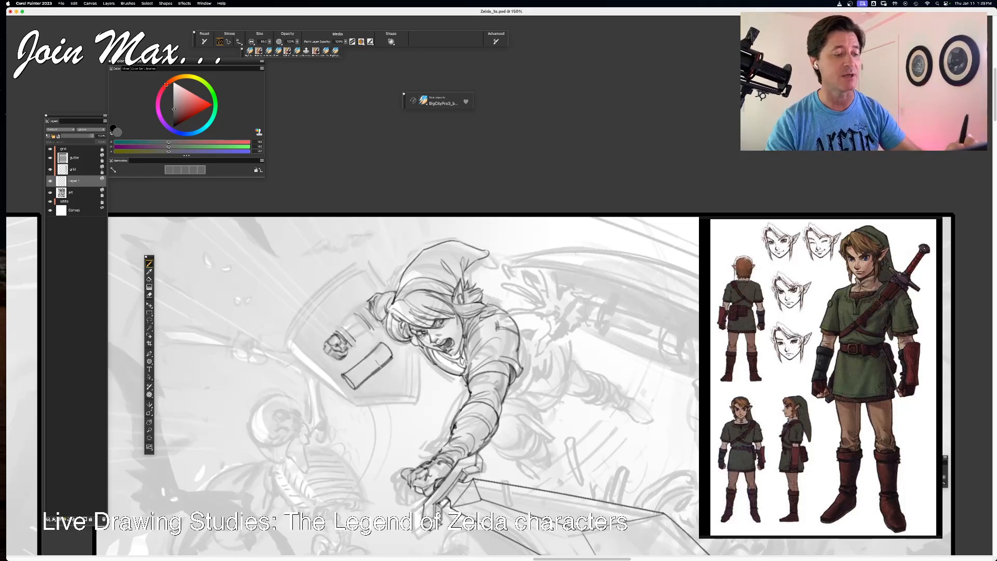
{"action": "key", "text": "super+z"}
{"action": "key", "text": "super+z"}
{"action": "left_click_drag", "start_coordinate": [382, 345], "coordinate": [392, 355]}
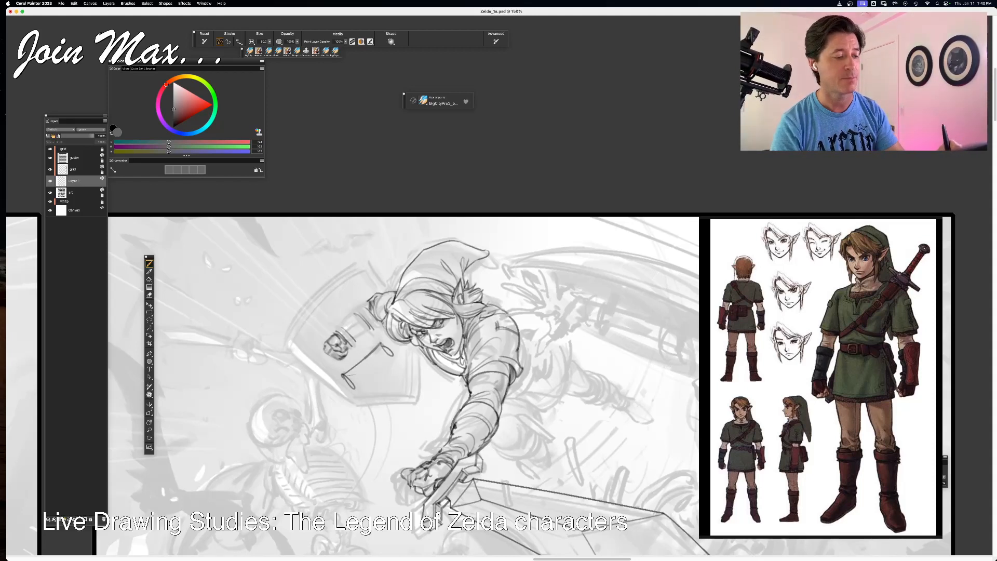
- Finish the guide form below the rear fist as a cylinder with cleaned ends, then lasso and delete it
{"action": "key", "text": "n"}
{"action": "mouse_move", "coordinate": [354, 388]}
{"action": "left_mouse_down"}
{"action": "mouse_move", "coordinate": [346, 376]}
{"action": "mouse_move", "coordinate": [356, 388]}
{"action": "left_mouse_up"}
{"action": "key", "text": "b"}
{"action": "key", "text": "n"}
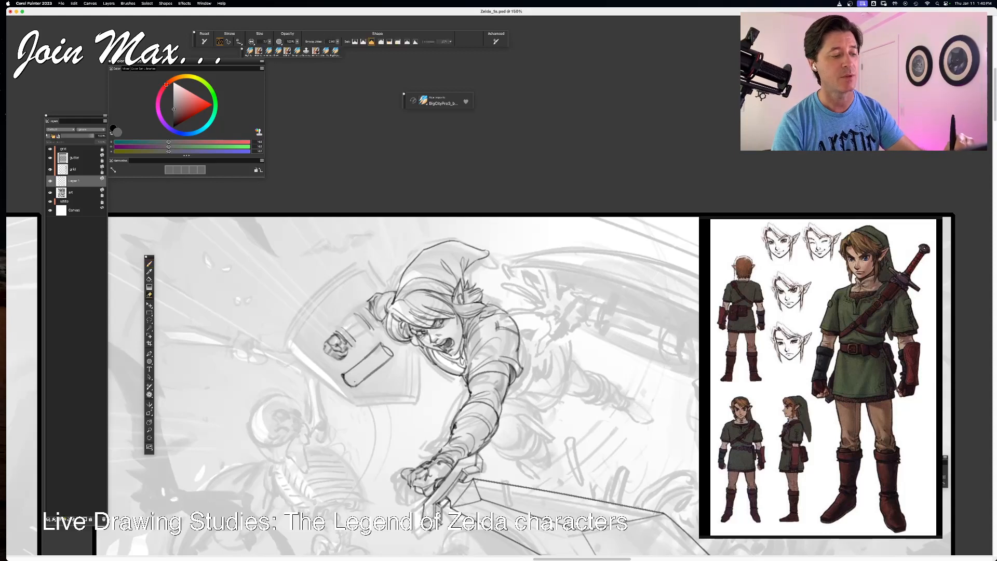
{"action": "key", "text": "b"}
{"action": "key", "text": "l"}
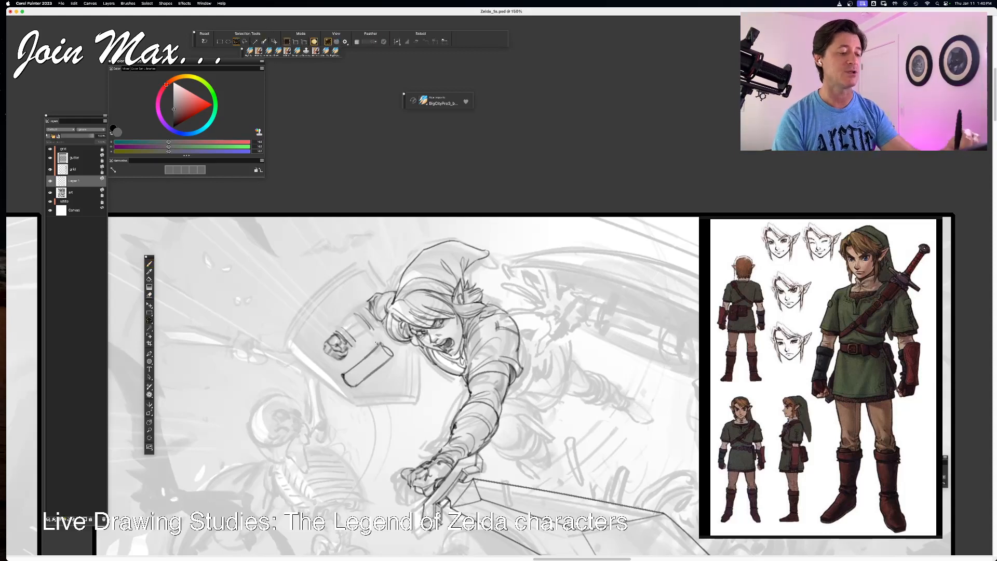
{"action": "left_click_drag", "start_coordinate": [398, 377], "coordinate": [392, 344]}
{"action": "key", "text": "Delete"}
{"action": "key", "text": "super+d"}
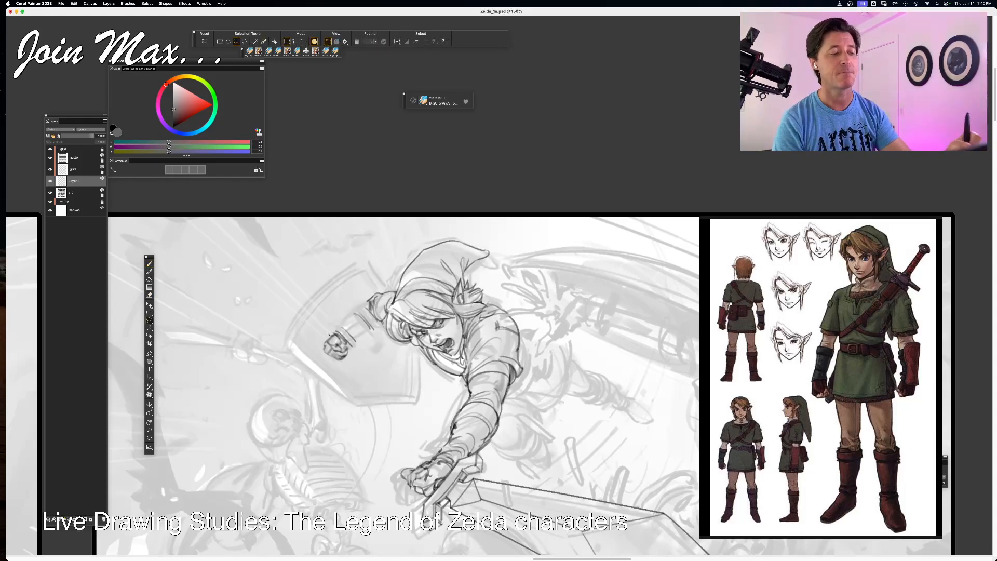
- Redraw the rear forearm's bracer with cuffs at the elbow and wrist and wrapping bands between them, undoing stray strokes
{"action": "key", "text": "b"}
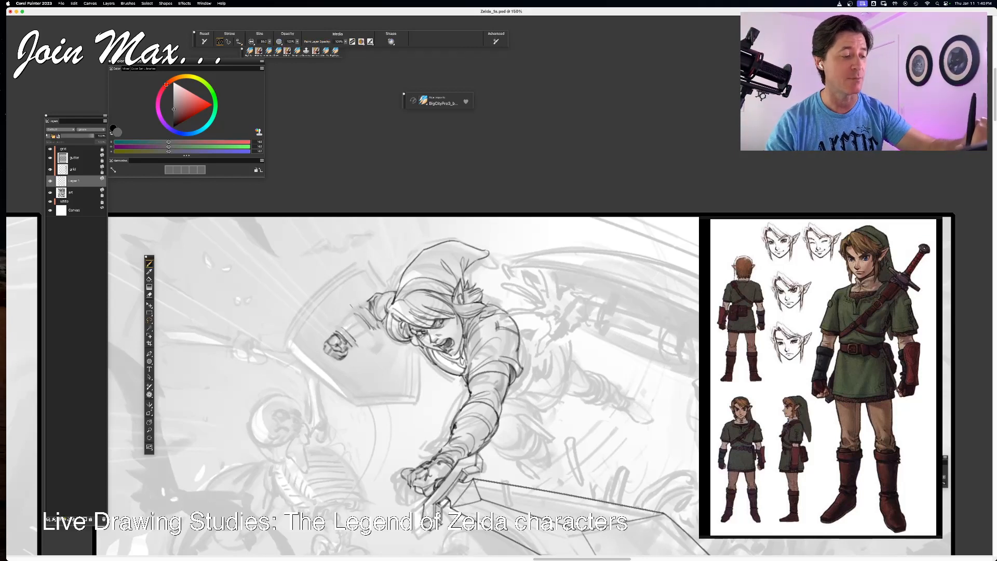
{"action": "left_click_drag", "start_coordinate": [357, 304], "coordinate": [349, 306]}
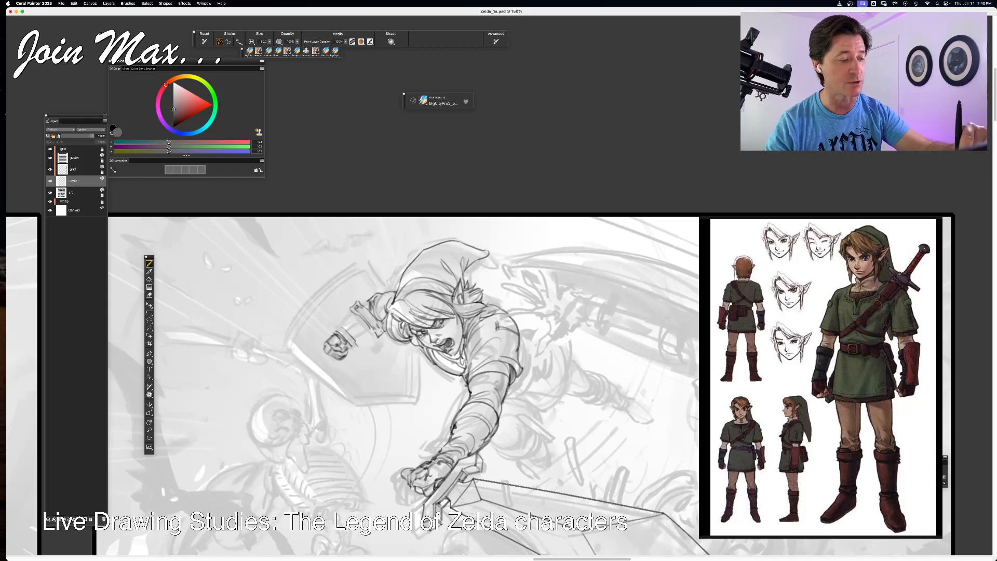
{"action": "mouse_move", "coordinate": [348, 344]}
{"action": "left_mouse_down"}
{"action": "mouse_move", "coordinate": [347, 314]}
{"action": "mouse_move", "coordinate": [331, 327]}
{"action": "left_mouse_up"}
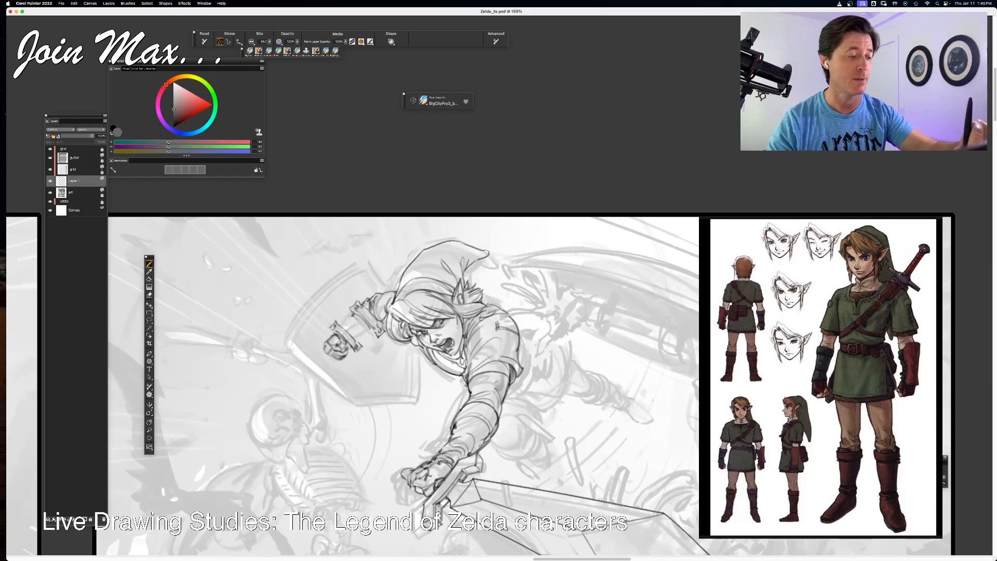
{"action": "left_click_drag", "start_coordinate": [338, 322], "coordinate": [365, 340]}
{"action": "mouse_move", "coordinate": [373, 329]}
{"action": "left_mouse_down"}
{"action": "mouse_move", "coordinate": [363, 305]}
{"action": "mouse_move", "coordinate": [353, 325]}
{"action": "left_mouse_up"}
{"action": "key", "text": "super+z"}
{"action": "key", "text": "super+z"}
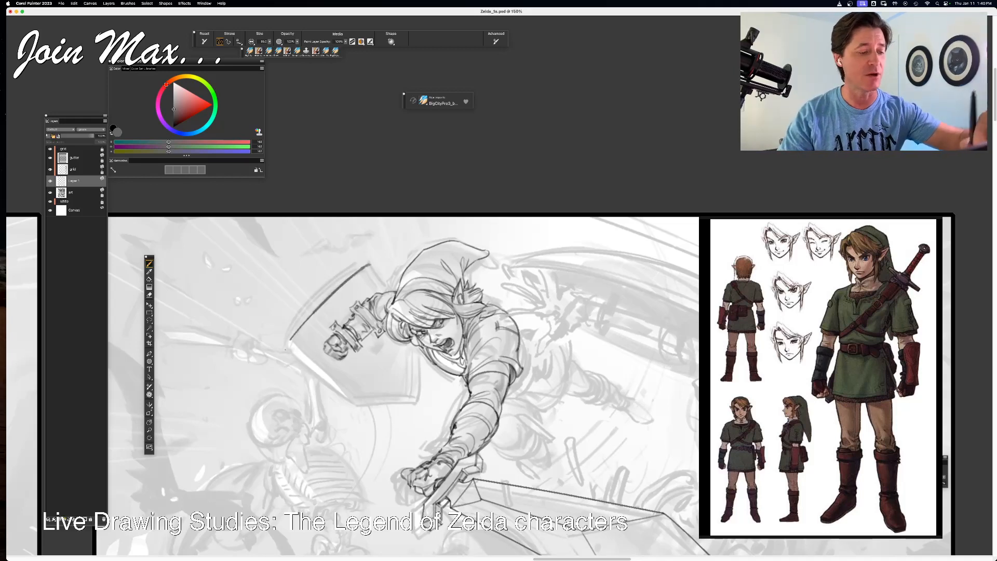
- Draw the shield's curved outer edge and the straight edge below the fist as doubled rim lines, undoing rough attempts
{"action": "left_click_drag", "start_coordinate": [365, 265], "coordinate": [285, 340]}
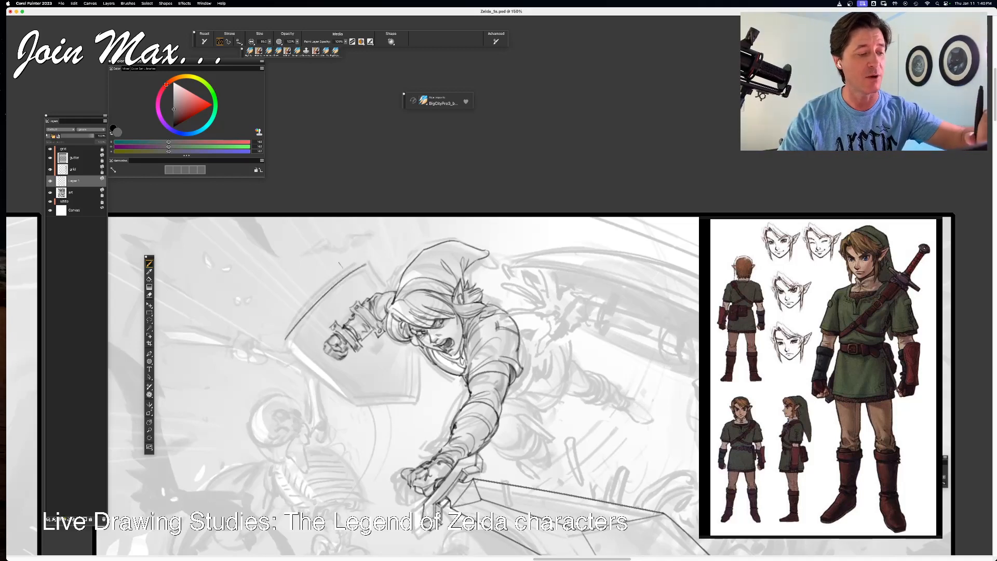
{"action": "left_click_drag", "start_coordinate": [365, 258], "coordinate": [279, 339]}
{"action": "key", "text": "super+z"}
{"action": "key", "text": "super+z"}
{"action": "mouse_move", "coordinate": [370, 254]}
{"action": "left_mouse_down"}
{"action": "mouse_move", "coordinate": [276, 339]}
{"action": "mouse_move", "coordinate": [368, 407]}
{"action": "left_mouse_up"}
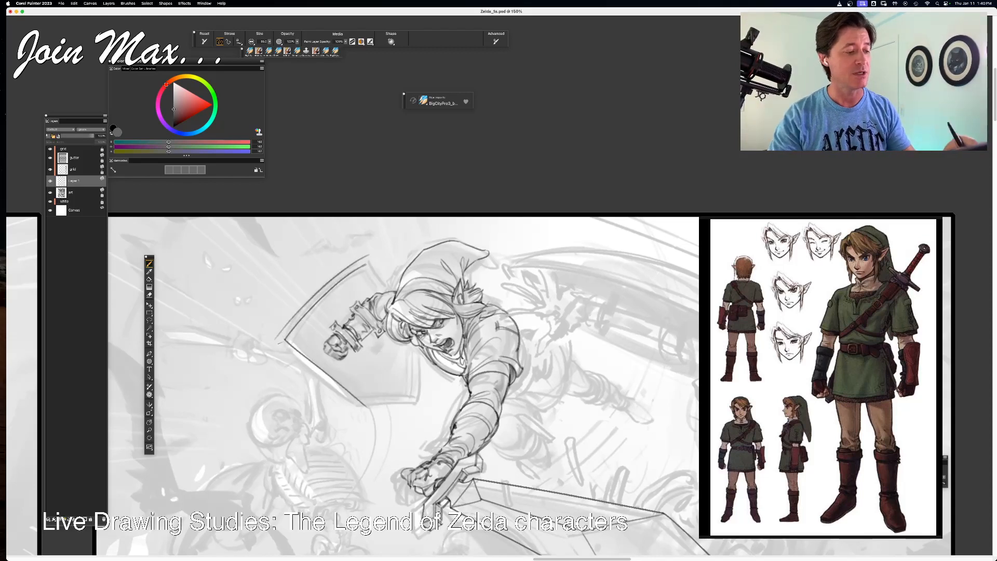
{"action": "left_click_drag", "start_coordinate": [275, 339], "coordinate": [363, 412]}
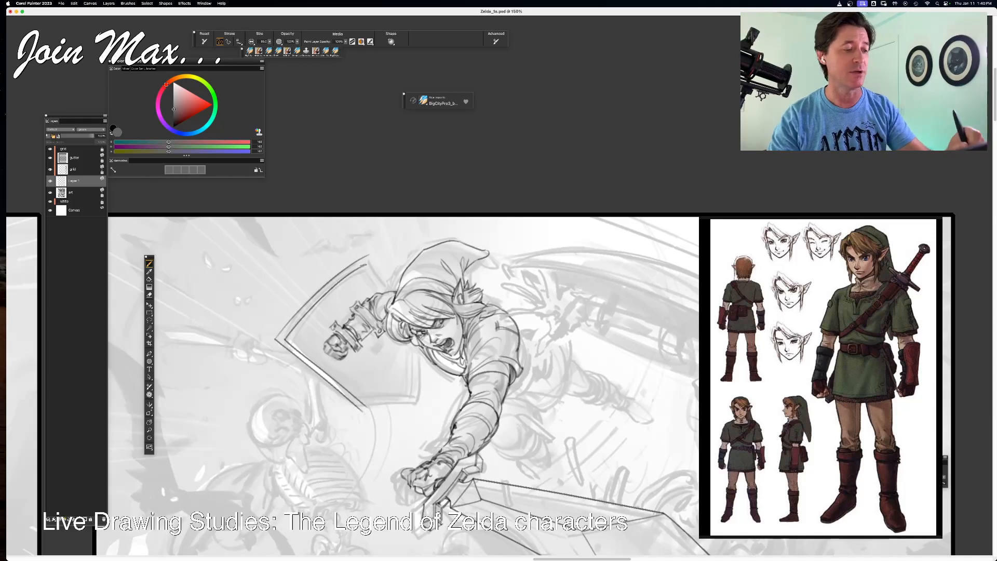
- Close the shield's rim with the short edge toward Link's cap, the edge near his chest and the bottom edge
{"action": "left_click_drag", "start_coordinate": [362, 264], "coordinate": [383, 289]}
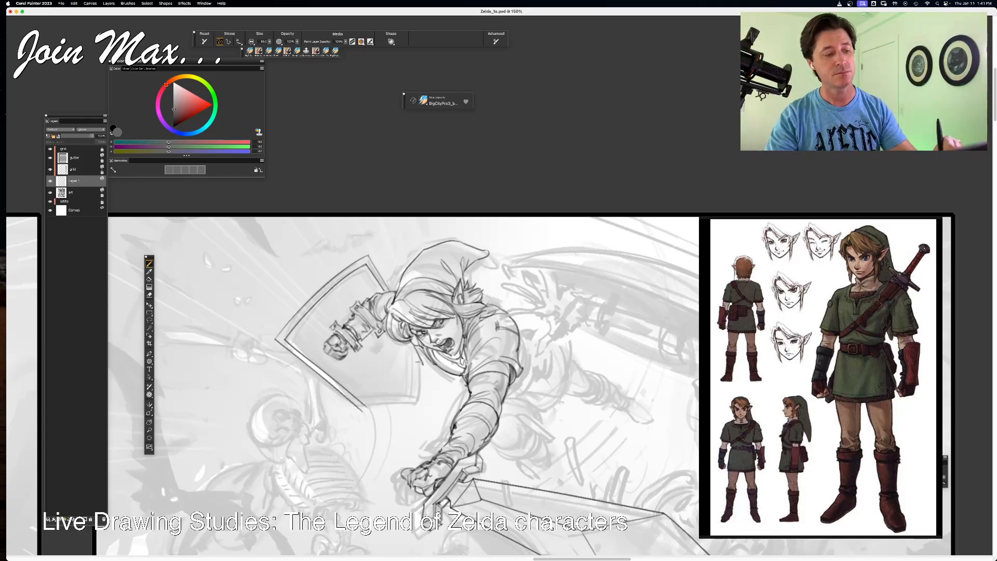
{"action": "mouse_move", "coordinate": [426, 364]}
{"action": "left_mouse_down"}
{"action": "mouse_move", "coordinate": [420, 407]}
{"action": "mouse_move", "coordinate": [357, 414]}
{"action": "left_mouse_up"}
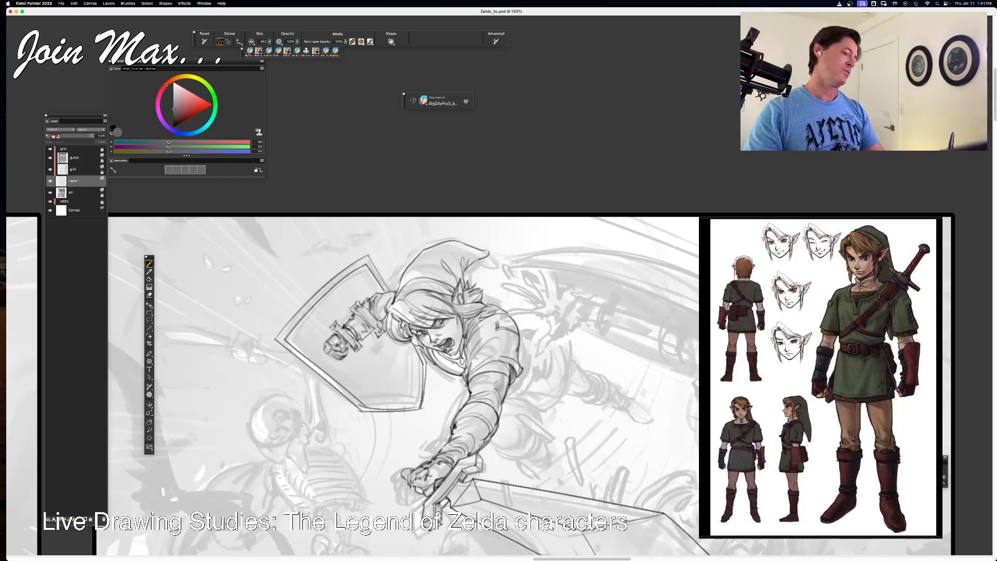
- Lasso the shield outline, cut and paste it onto its own layer, and nudge it up and to the left
{"action": "key", "text": "l"}
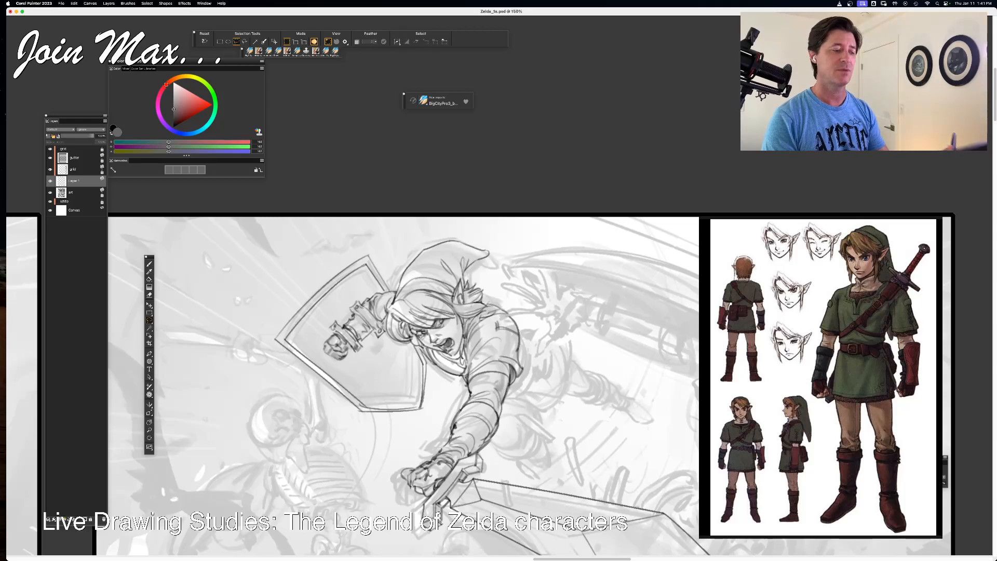
{"action": "key", "text": "b"}
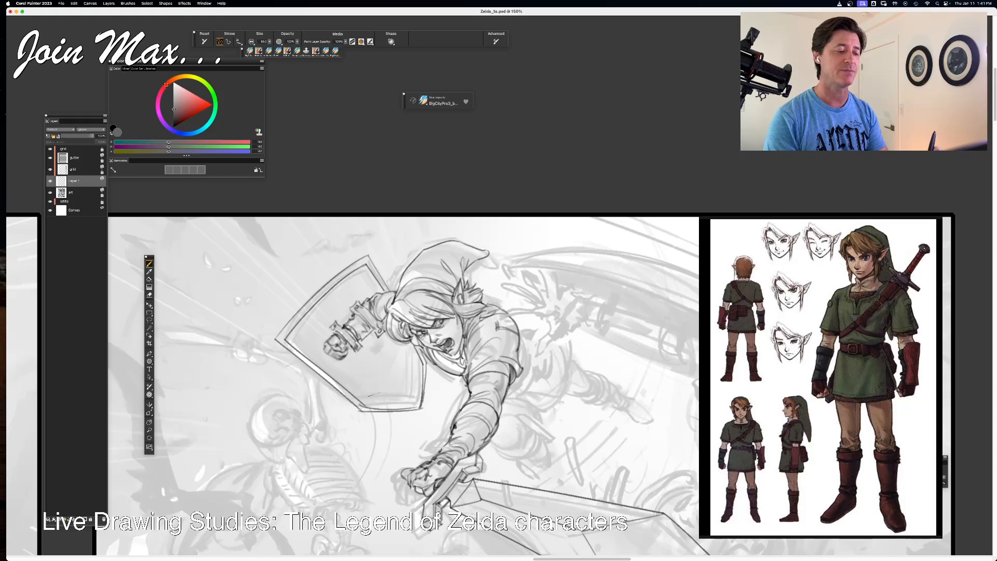
{"action": "key", "text": "l"}
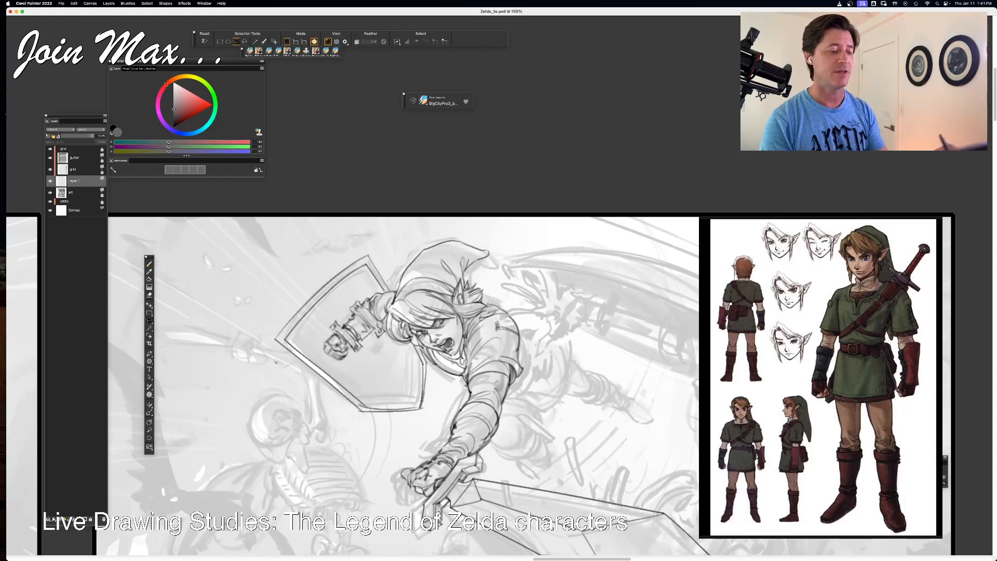
{"action": "mouse_move", "coordinate": [269, 311]}
{"action": "left_mouse_down"}
{"action": "mouse_move", "coordinate": [254, 340]}
{"action": "mouse_move", "coordinate": [363, 434]}
{"action": "mouse_move", "coordinate": [432, 395]}
{"action": "mouse_move", "coordinate": [392, 374]}
{"action": "mouse_move", "coordinate": [330, 367]}
{"action": "mouse_move", "coordinate": [370, 288]}
{"action": "left_mouse_up"}
{"action": "key", "text": "super+x"}
{"action": "key", "text": "super+v"}
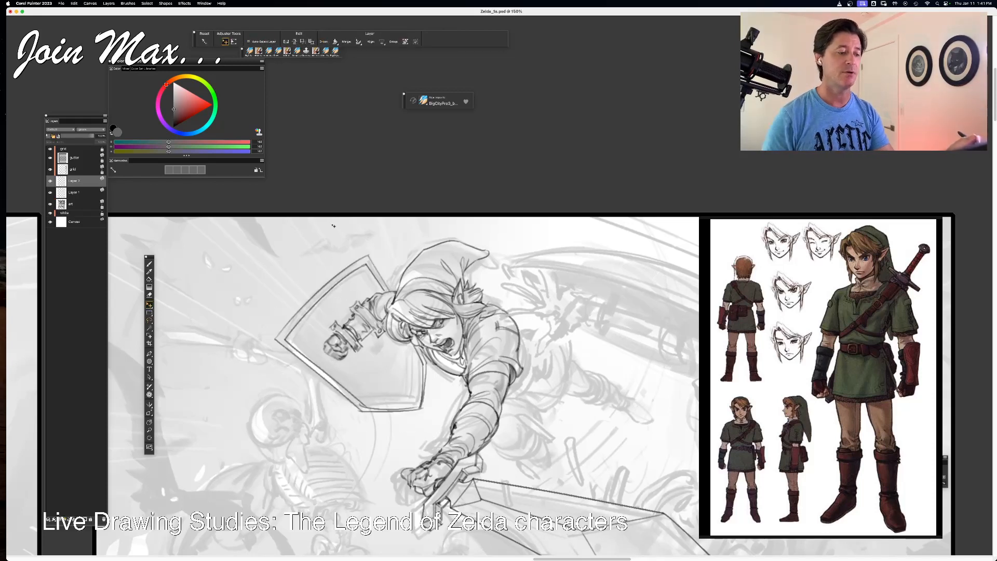
{"action": "key", "text": "shift+Up"}
{"action": "key", "text": "shift+Up"}
{"action": "key", "text": "shift+Left"}
{"action": "key", "text": "shift+Left"}
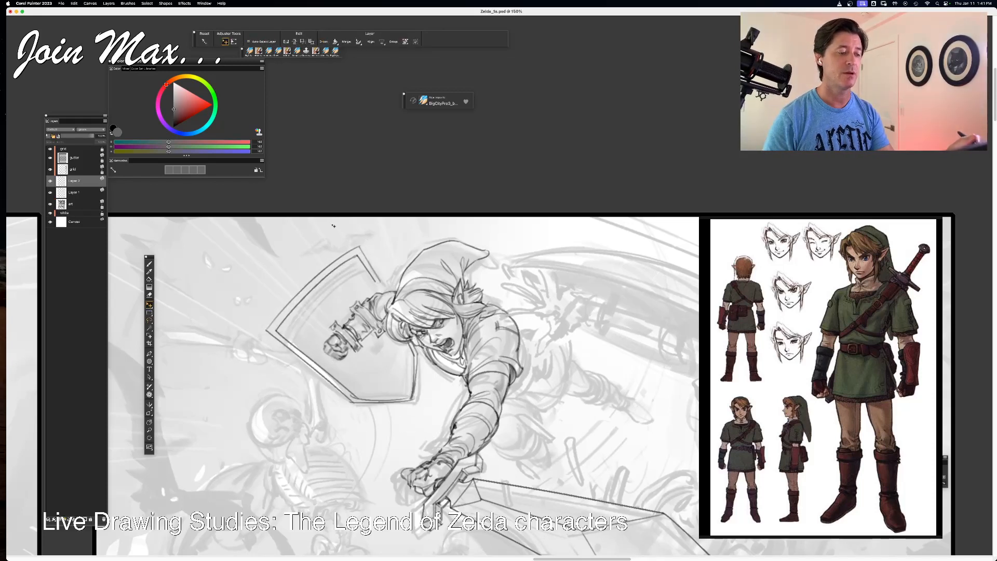
- Nudge the shield outline layer in small increments up, left and right around Link's rear fist
{"action": "key", "text": "Up"}
{"action": "key", "text": "Up"}
{"action": "key", "text": "Right"}
{"action": "key", "text": "Right"}
{"action": "key", "text": "Up"}
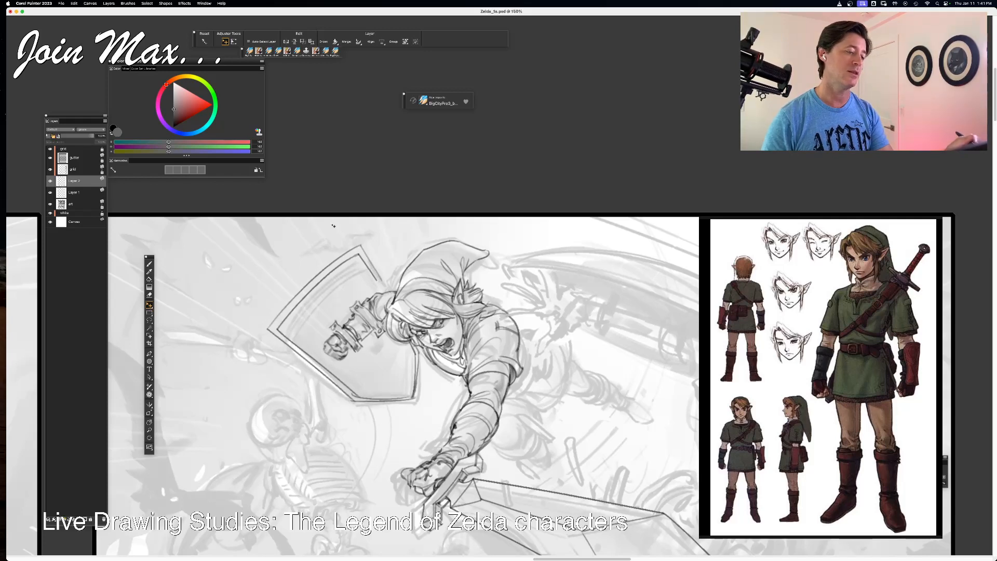
{"action": "key", "text": "Right"}
{"action": "key", "text": "Right"}
{"action": "key", "text": "Up"}
{"action": "key", "text": "Left"}
{"action": "key", "text": "Left"}
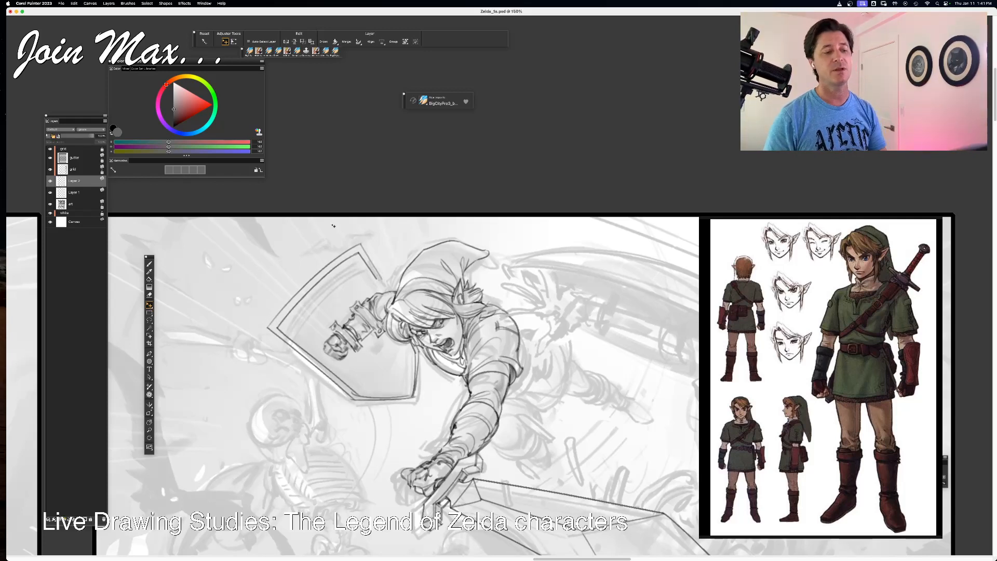
{"action": "key", "text": "Left"}
{"action": "key", "text": "Left"}
{"action": "key", "text": "Left"}
{"action": "key", "text": "Left"}
{"action": "key", "text": "Left"}
{"action": "key", "text": "Left"}
{"action": "key", "text": "Left"}
{"action": "key", "text": "Left"}
{"action": "key", "text": "Left"}
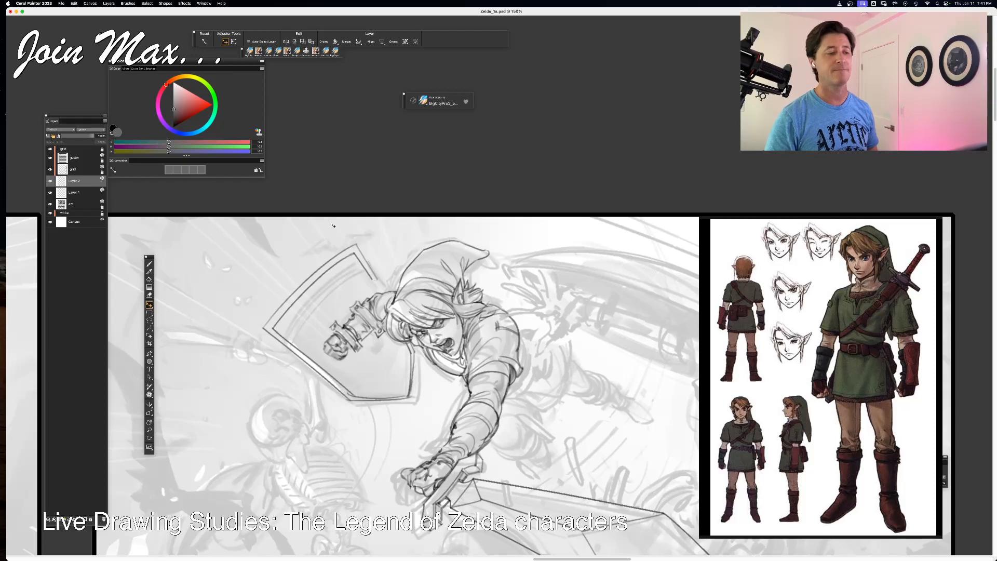
{"action": "key", "text": "Right"}
{"action": "key", "text": "Right"}
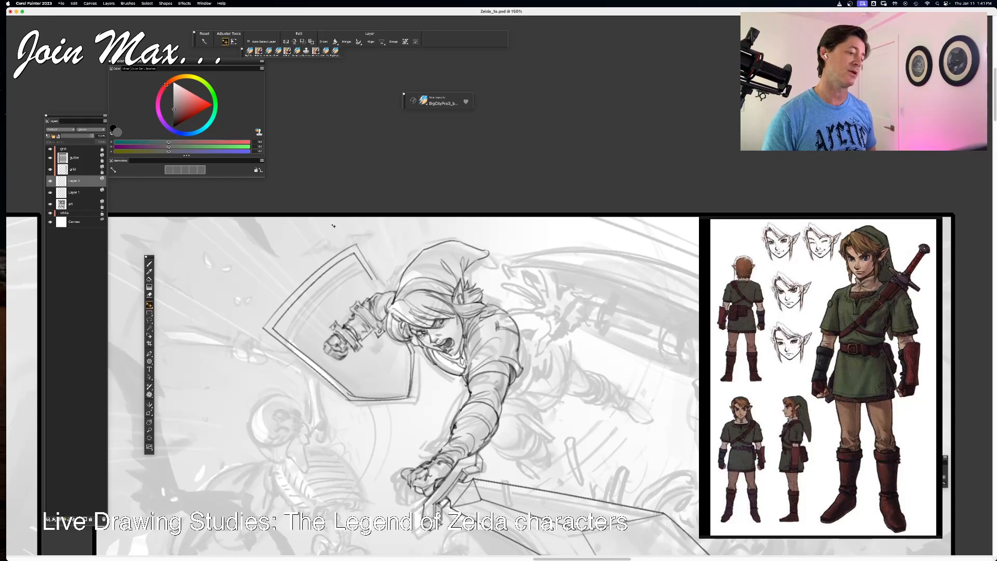
{"action": "key", "text": "Up"}
{"action": "key", "text": "Right"}
{"action": "key", "text": "Right"}
- Transform the shield outline to a slightly smaller size, shift it up a little around the fist and apply the transform
{"action": "key", "text": "super+t"}
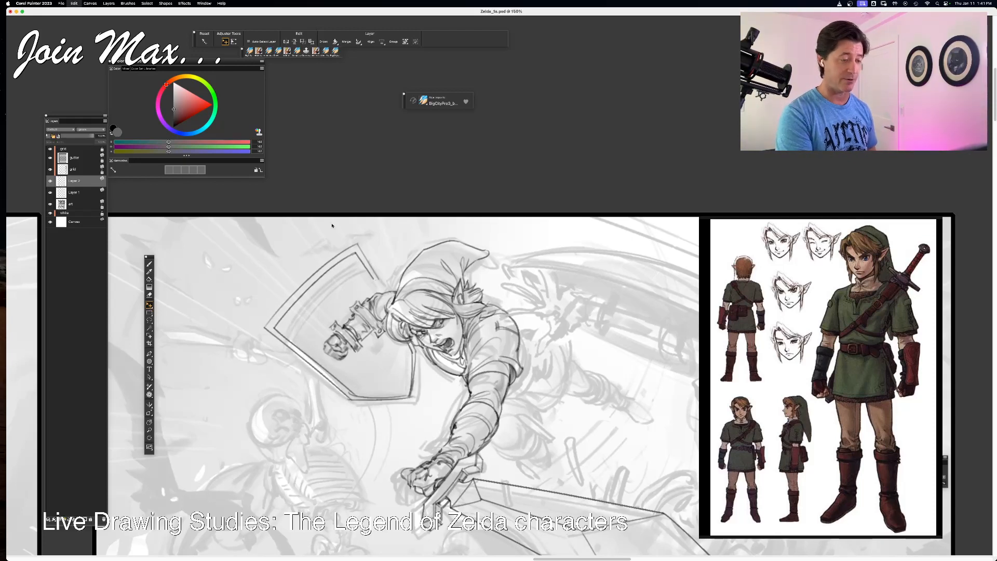
{"action": "left_click_drag", "start_coordinate": [271, 249], "coordinate": [300, 299]}
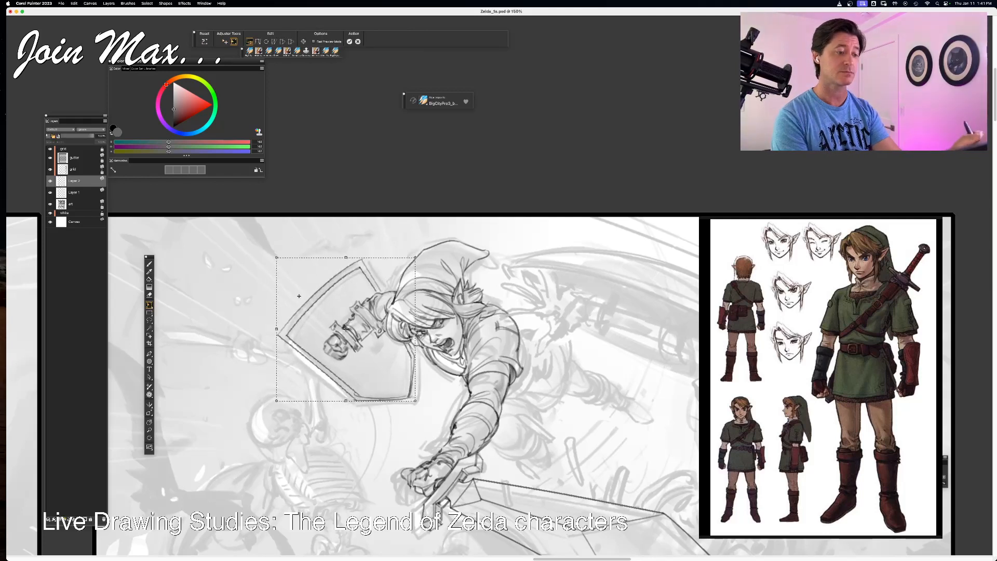
{"action": "left_click_drag", "start_coordinate": [296, 337], "coordinate": [298, 333]}
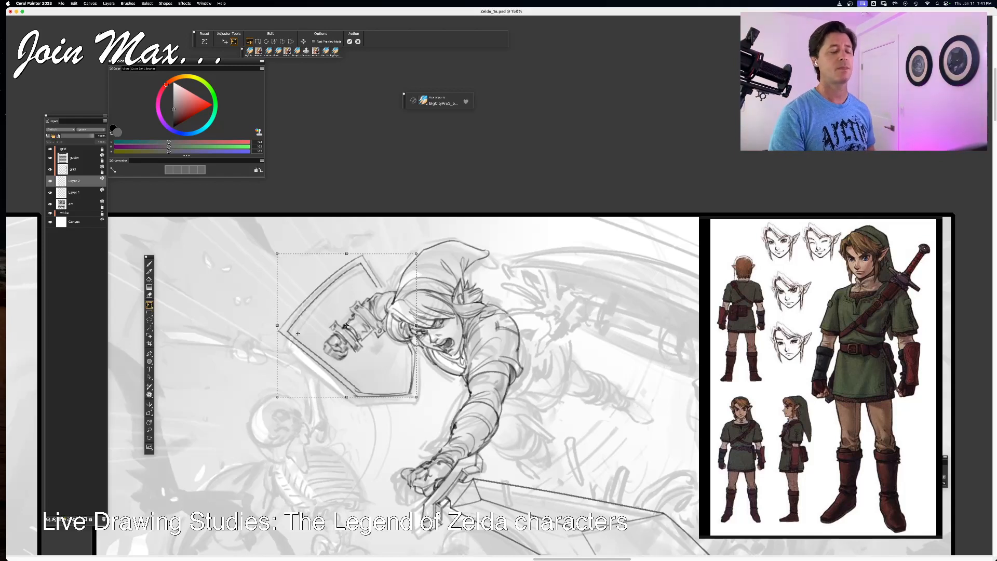
{"action": "key", "text": "Return"}
{"action": "key", "text": "n"}
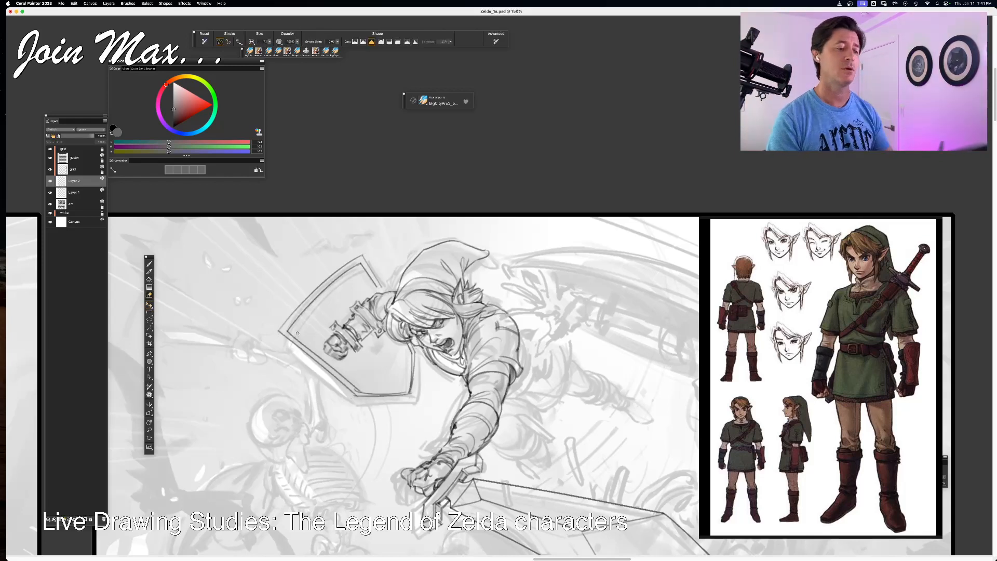
{"action": "key", "text": "f"}
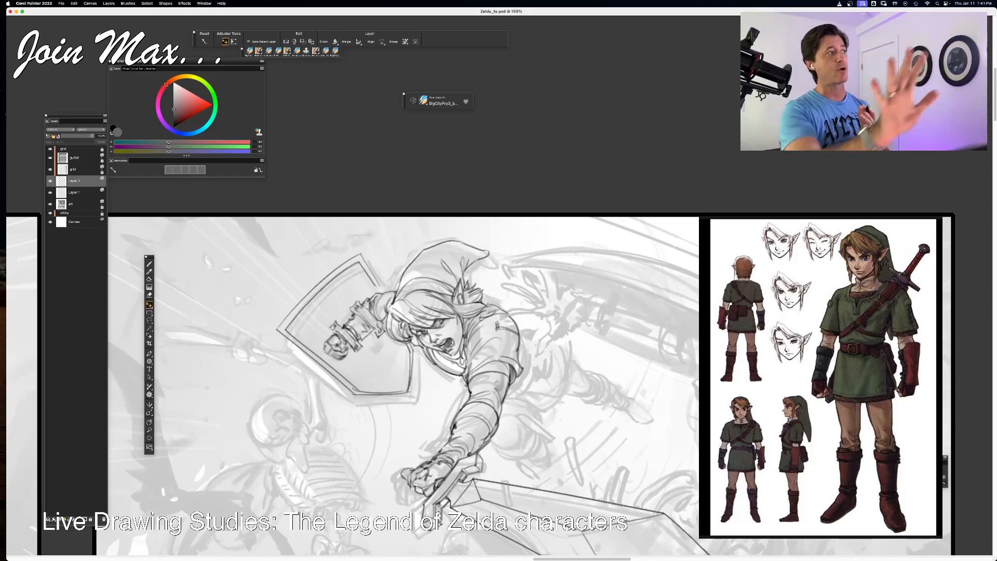
{"action": "key", "text": "n"}
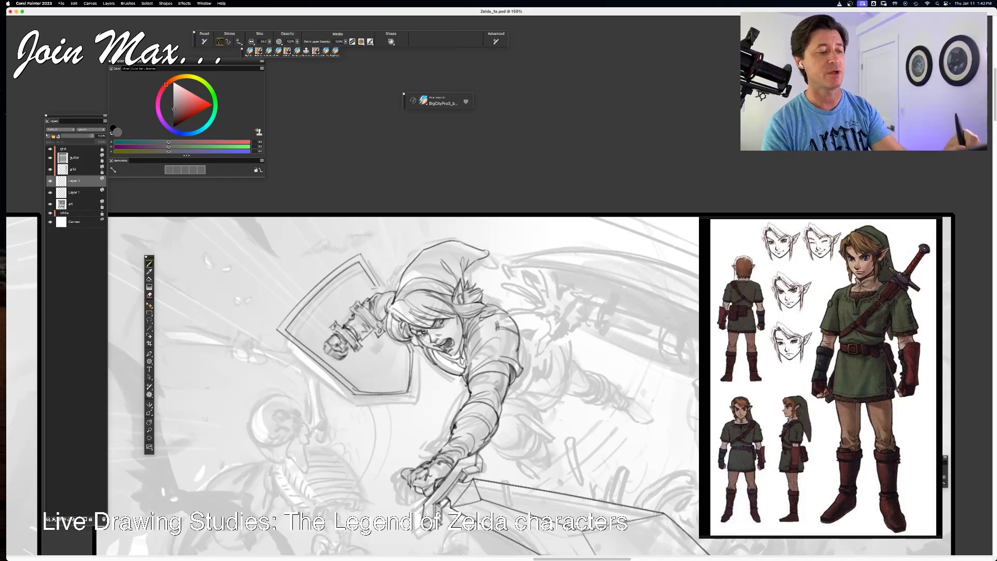
{"action": "key", "text": "b"}
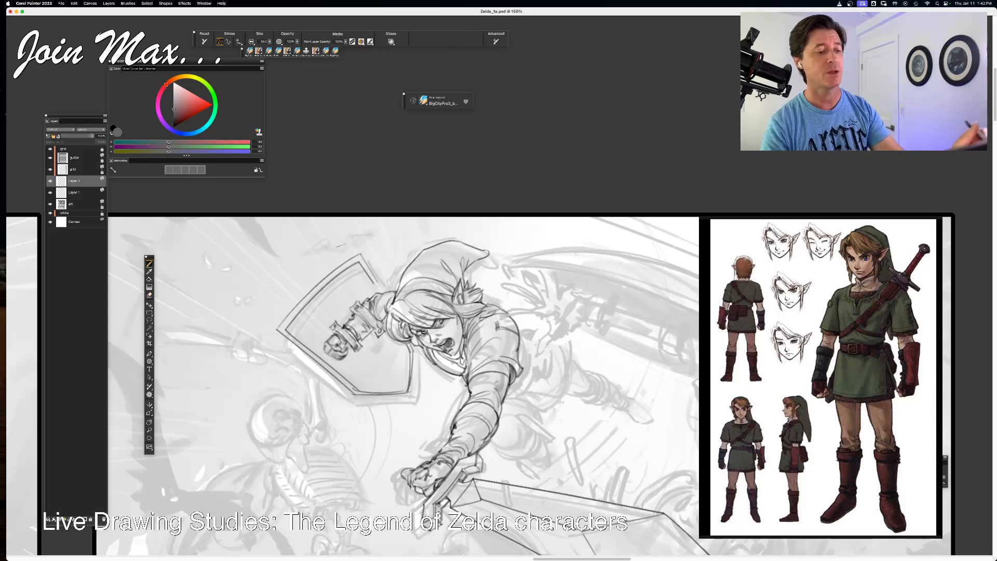
{"action": "scroll", "coordinate": [420, 337], "scroll_direction": "down", "scroll_amount": 5}
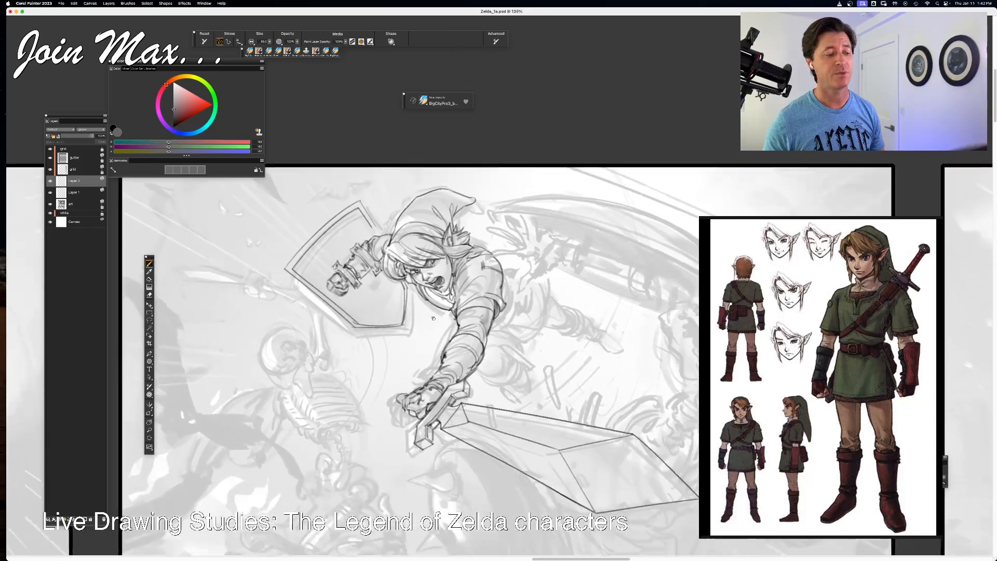
{"action": "scroll", "coordinate": [420, 337], "scroll_direction": "up", "scroll_amount": 2}
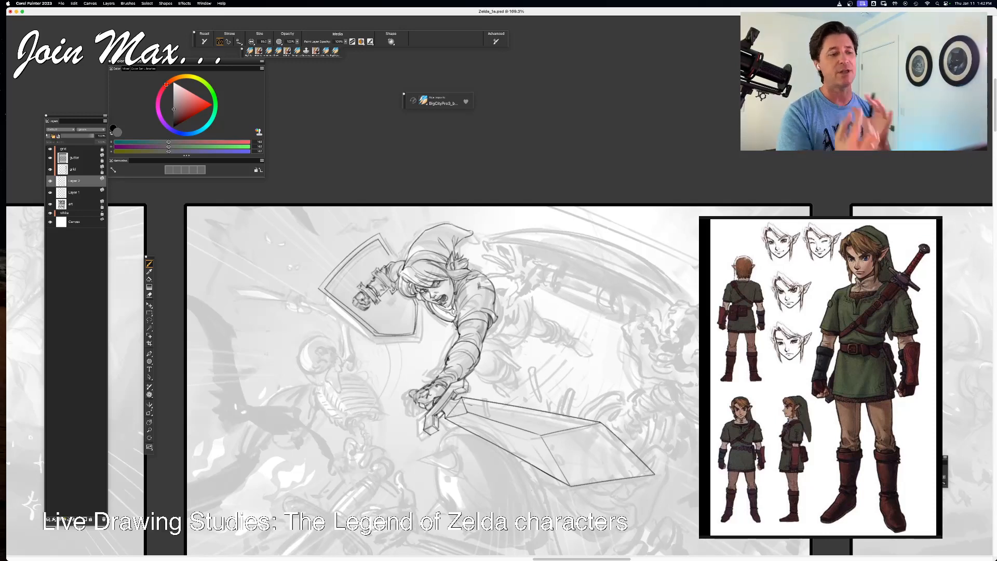
{"action": "scroll", "coordinate": [578, 360], "scroll_direction": "up", "scroll_amount": 3}
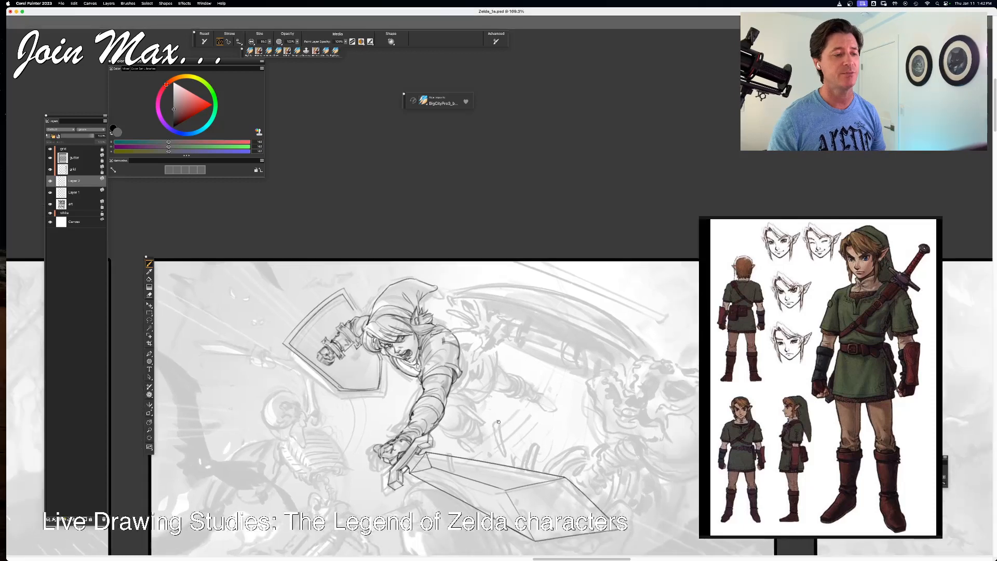
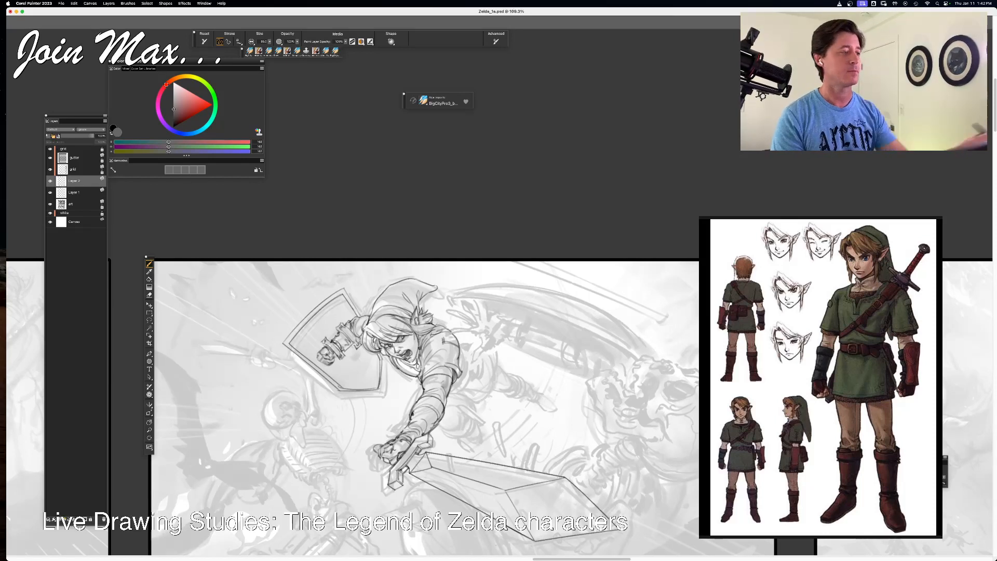
- Merge the shield outline layer with Layer 1
{"action": "left_click", "coordinate": [73, 193], "text": "shift"}
{"action": "key", "text": "super+e"}
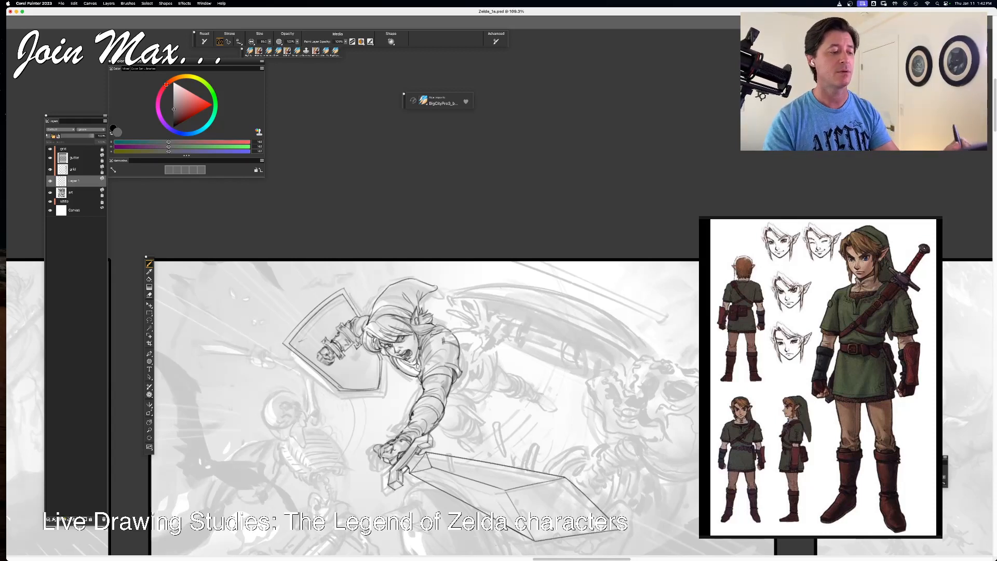
{"action": "key", "text": "n"}
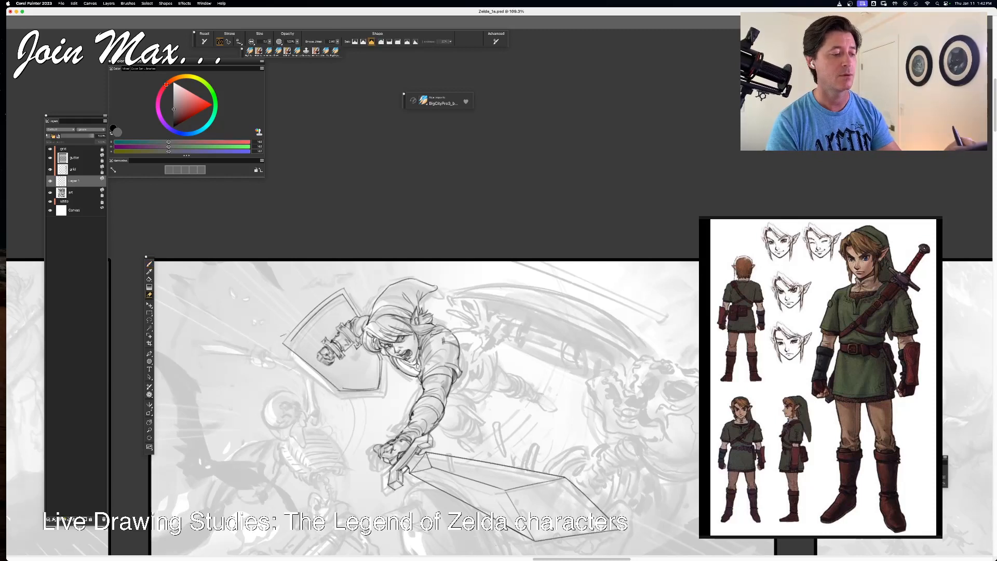
{"action": "key", "text": "b"}
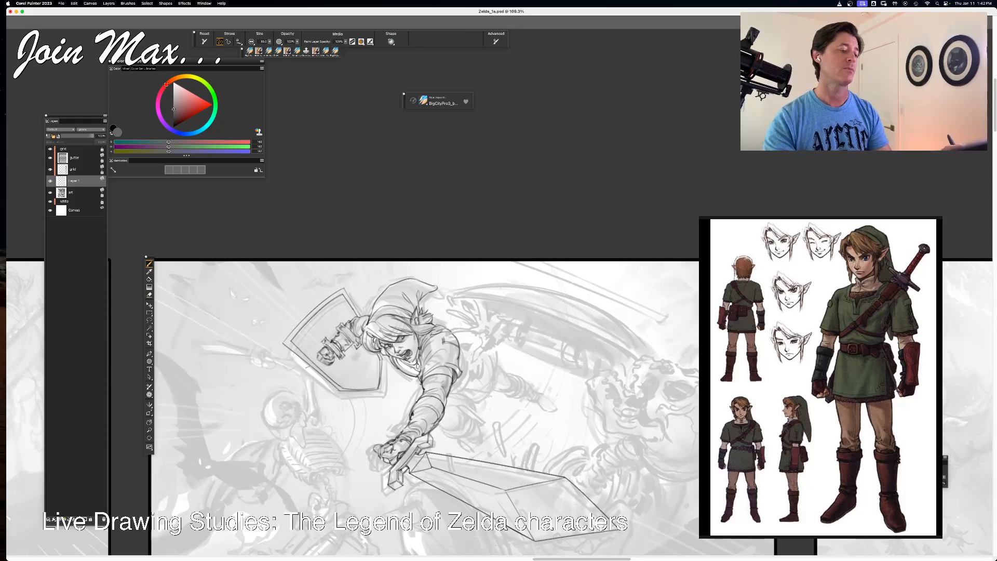
{"action": "key", "text": "n"}
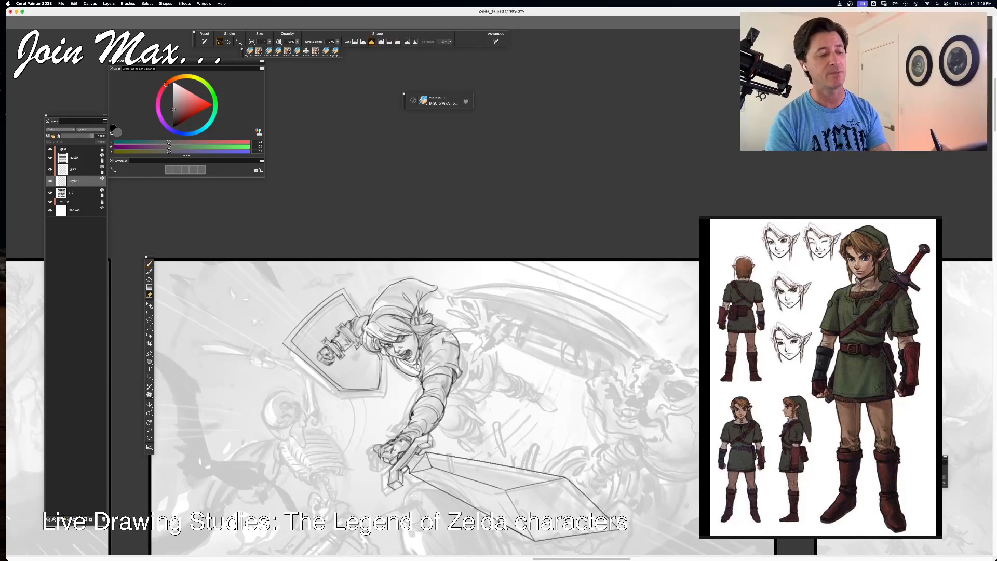
{"action": "key", "text": "b"}
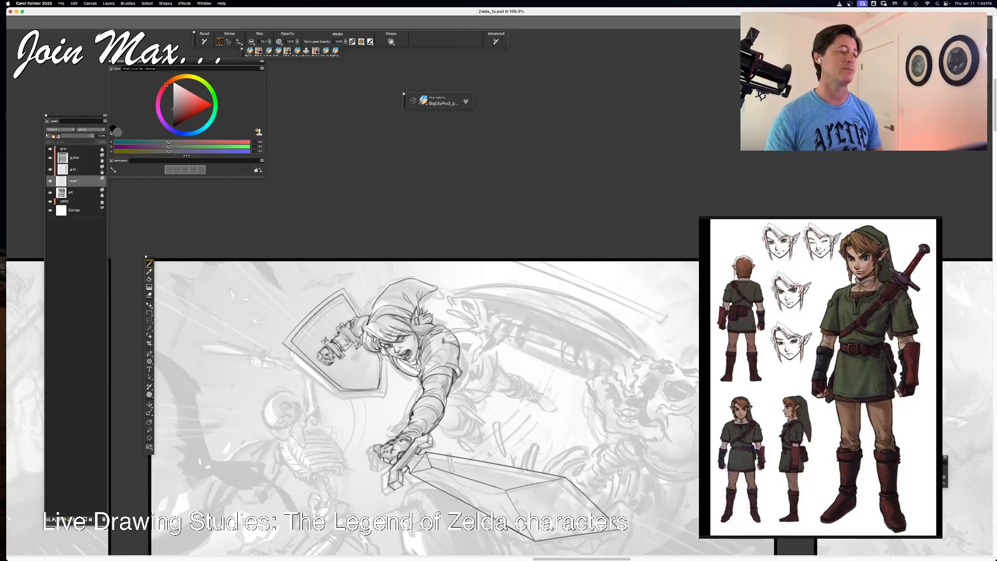
{"action": "key", "text": "super+minus"}
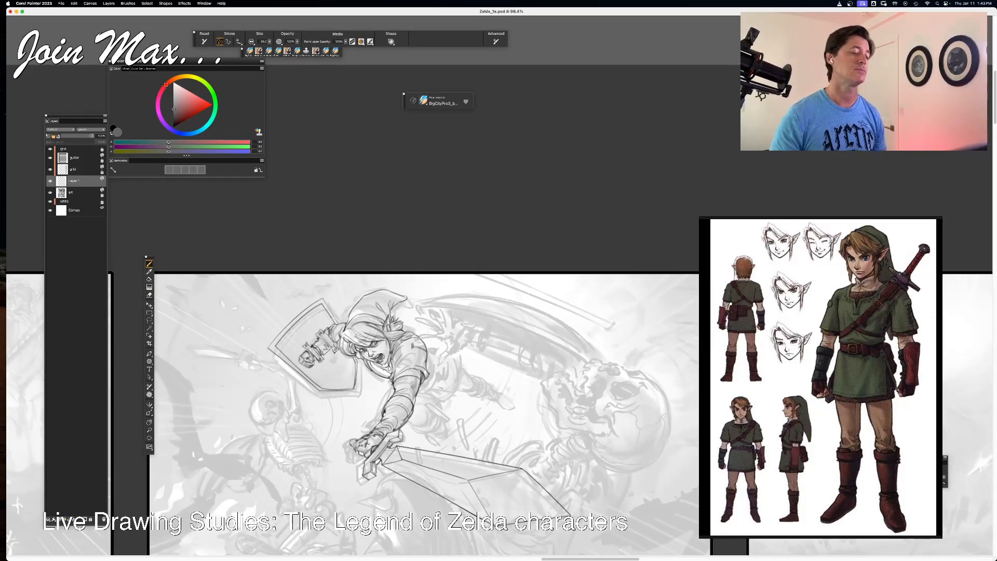
{"action": "key", "text": "e"}
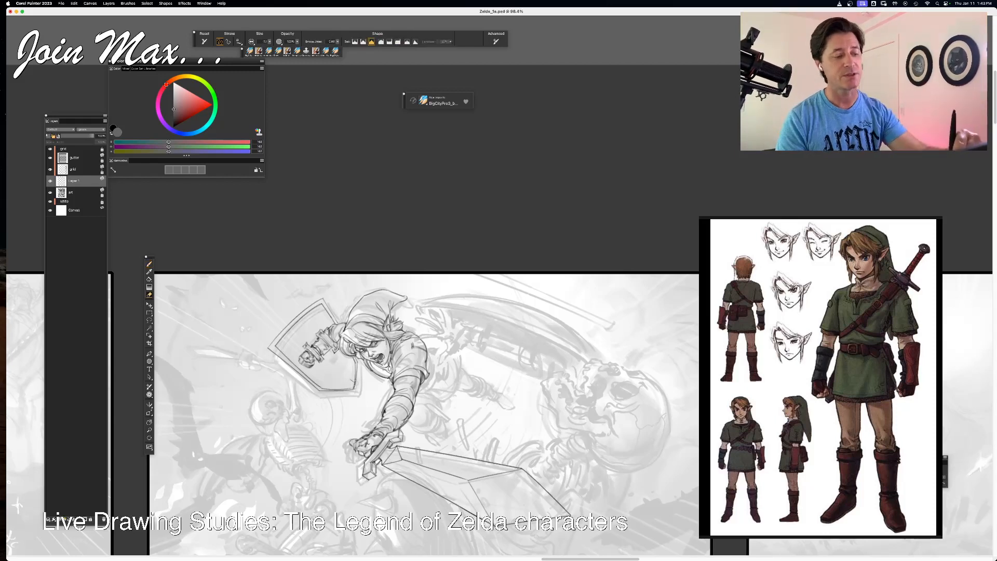
{"action": "key", "text": "b"}
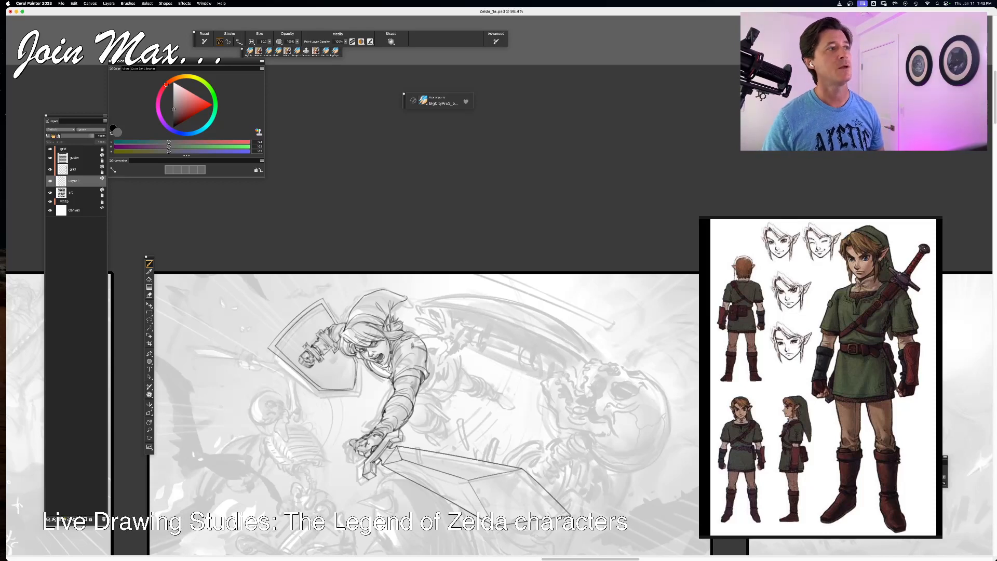
{"action": "left_click_drag", "start_coordinate": [415, 389], "coordinate": [383, 384]}
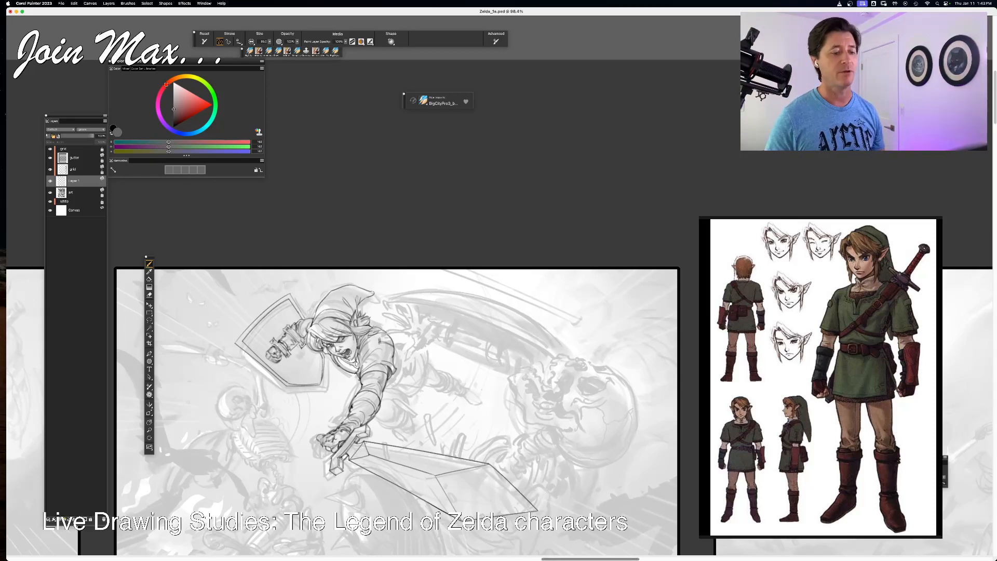
- Switch to Finder, show the Desktop folder and expand its "stashed 2" subfolder
{"action": "left_click", "coordinate": [265, 549]}
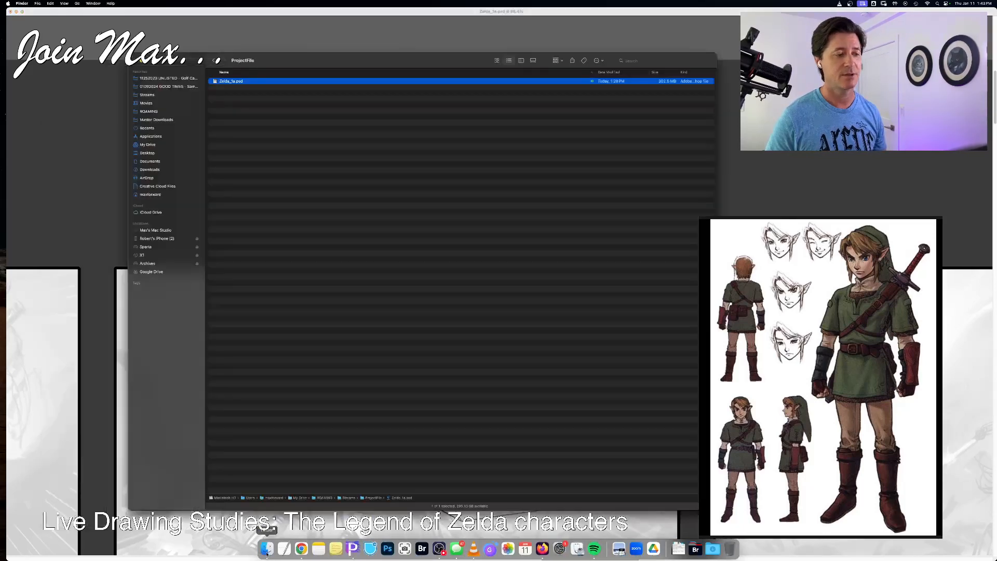
{"action": "left_click", "coordinate": [147, 154]}
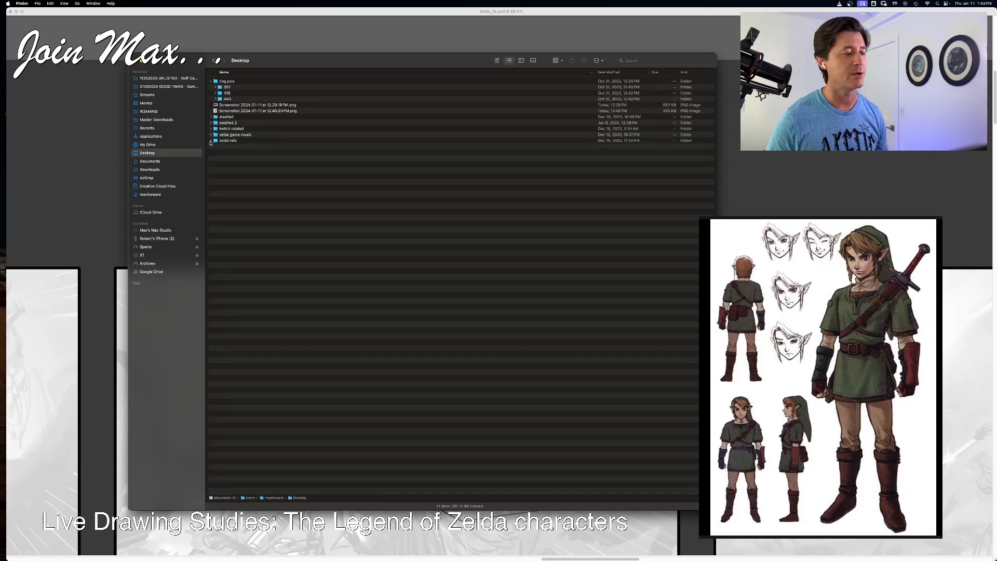
{"action": "left_click", "coordinate": [211, 123]}
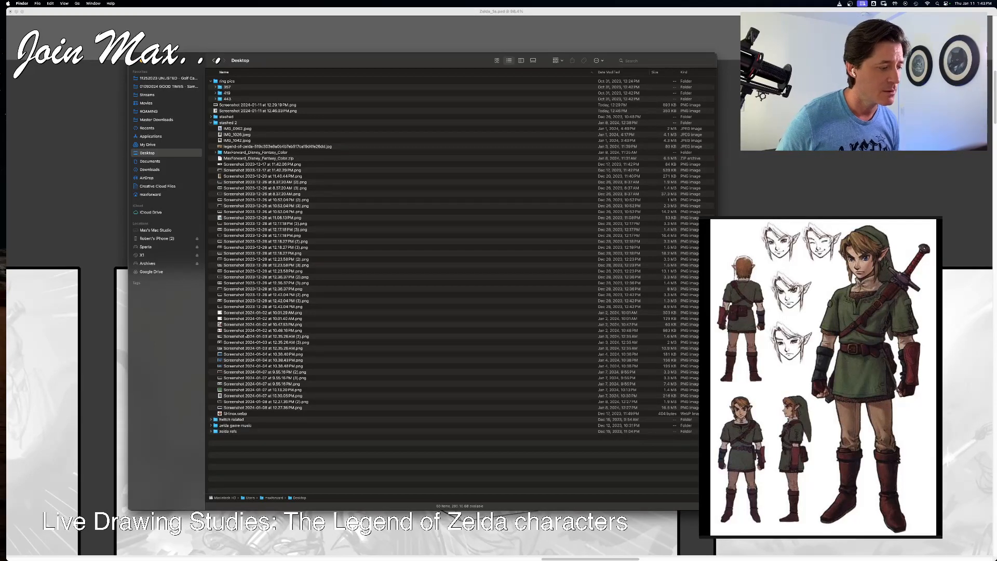
- Look through the saved screenshots in "stashed 2" and on the Desktop for a reference image
{"action": "left_click", "coordinate": [239, 330]}
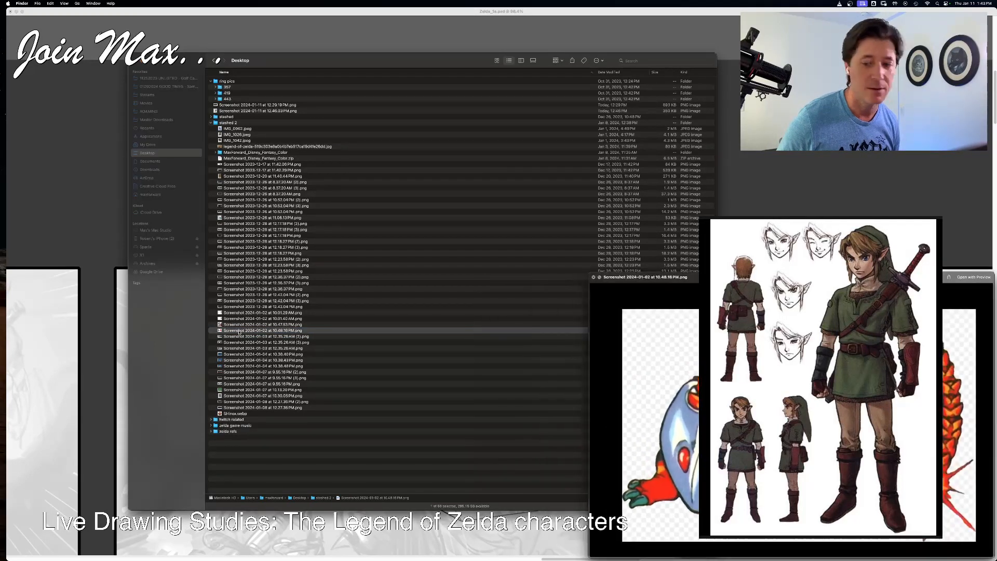
{"action": "left_click", "coordinate": [239, 384]}
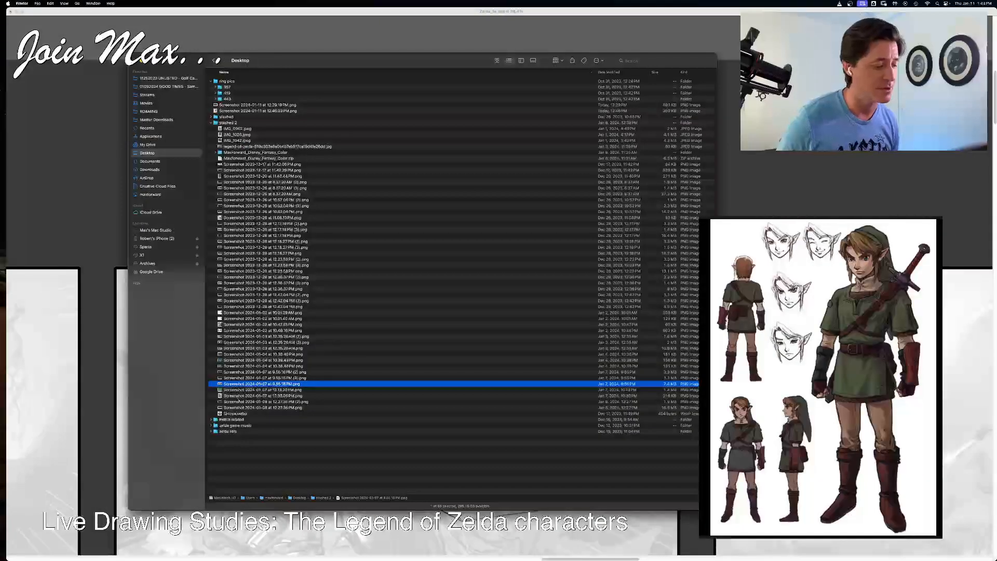
{"action": "left_click", "coordinate": [230, 372]}
{"action": "left_click", "coordinate": [230, 366]}
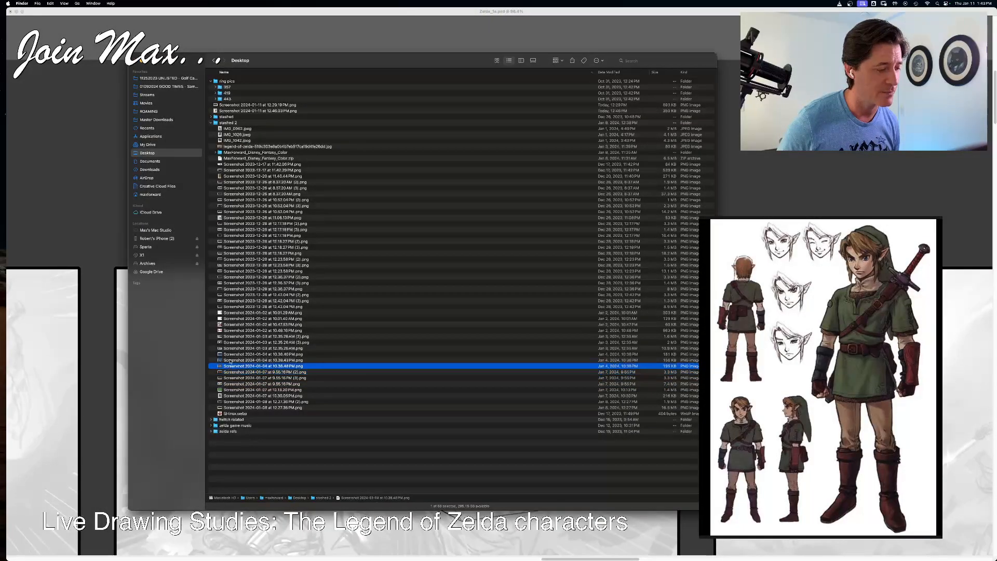
{"action": "left_click", "coordinate": [228, 336]}
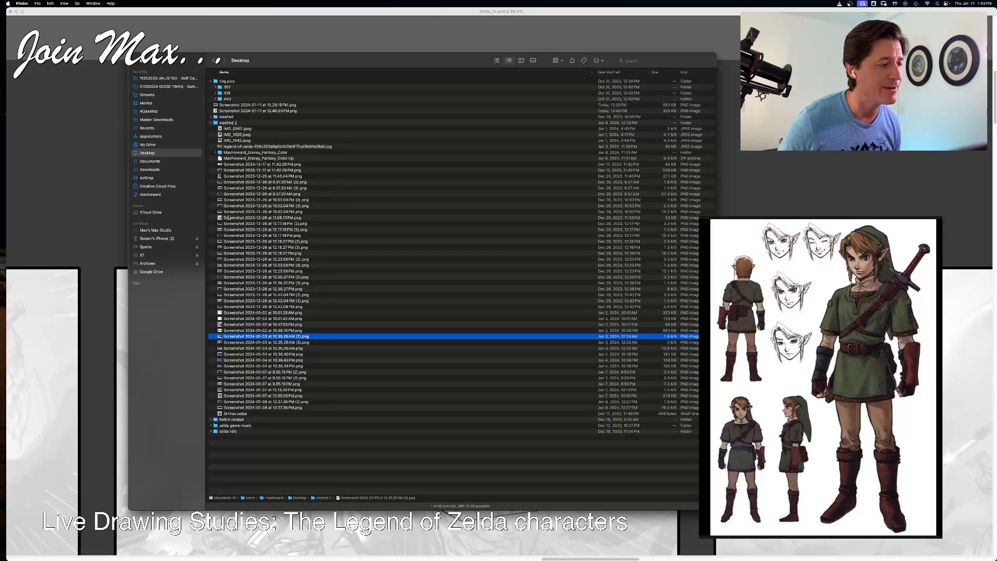
{"action": "left_click", "coordinate": [229, 165]}
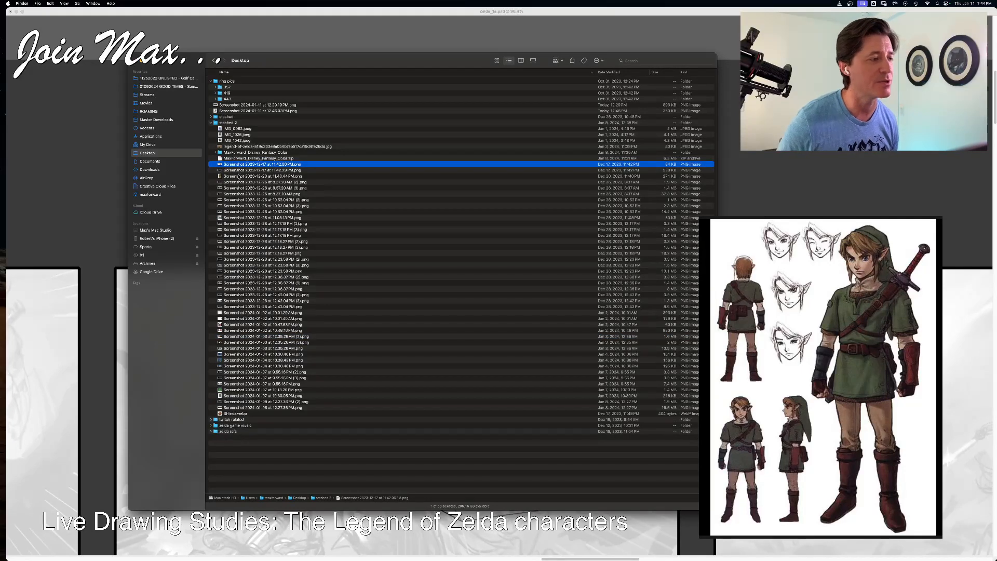
{"action": "left_click", "coordinate": [235, 104]}
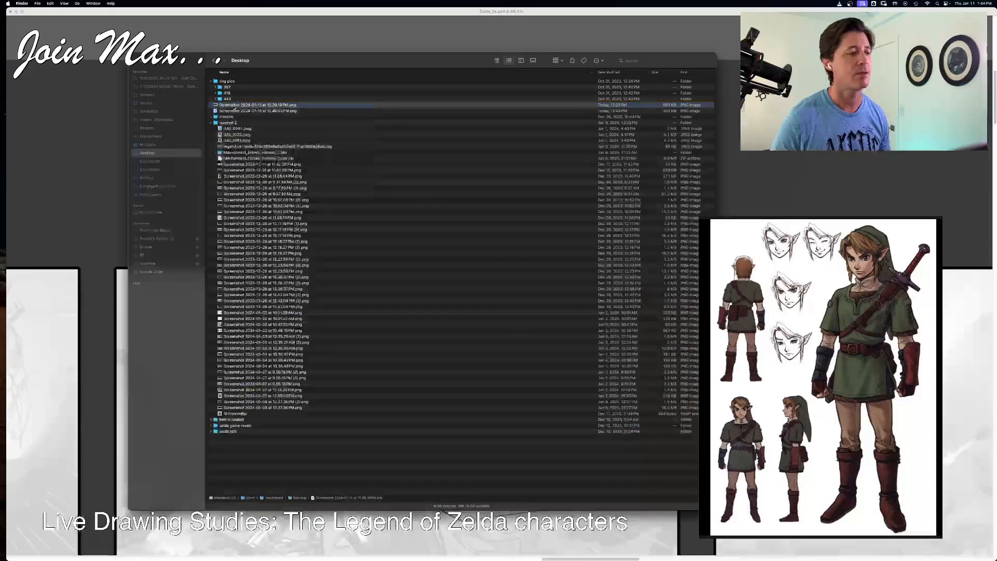
- Preview the images in the "stashed 2" folder one after another from the first photo to the last file, looking for a reference
{"action": "left_click", "coordinate": [236, 128]}
{"action": "key", "text": "space"}
{"action": "key", "text": "space"}
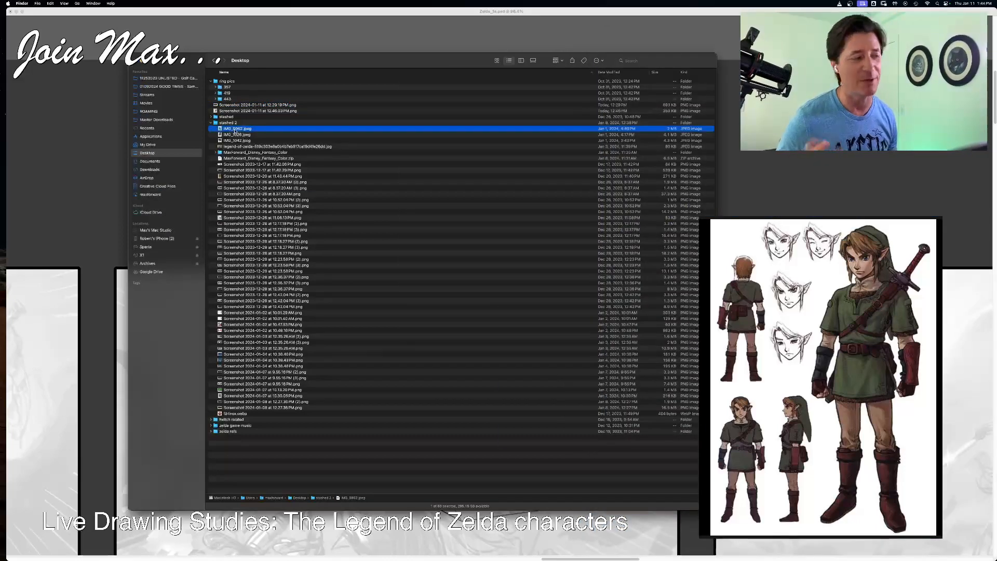
{"action": "key", "text": "Down"}
{"action": "key", "text": "space"}
{"action": "key", "text": "Down"}
{"action": "key", "text": "Down"}
{"action": "key", "text": "Down"}
{"action": "key", "text": "Down"}
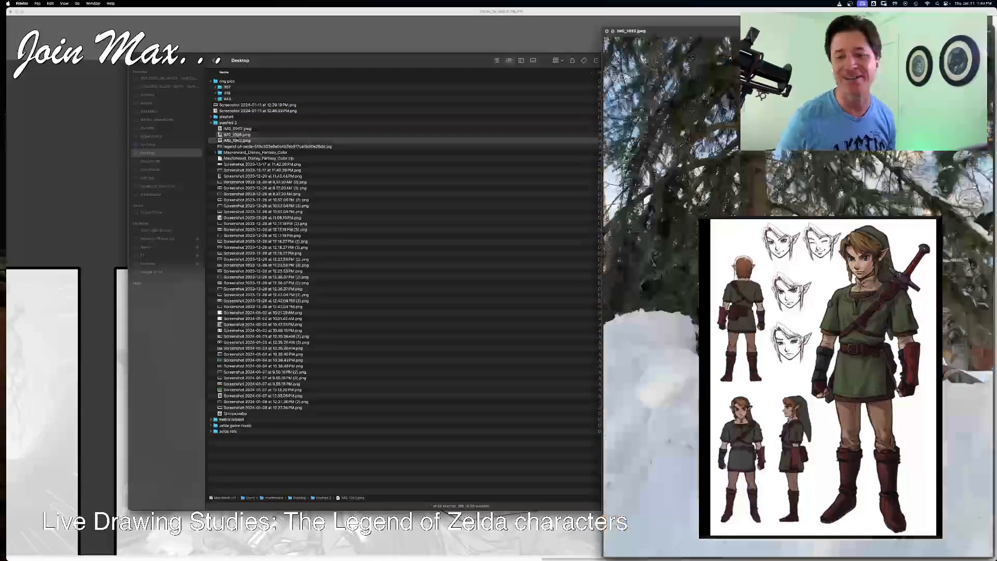
{"action": "key", "text": "Down"}
{"action": "key", "text": "Down"}
{"action": "key", "text": "Down"}
{"action": "key", "text": "Down"}
{"action": "key", "text": "Down"}
{"action": "key", "text": "Down"}
{"action": "key", "text": "Down"}
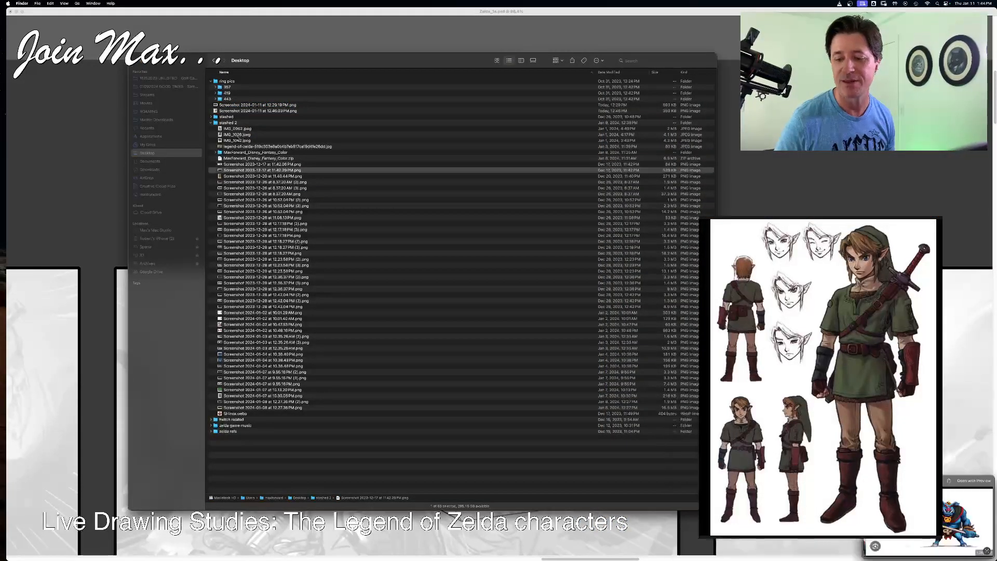
{"action": "key", "text": "Down"}
{"action": "key", "text": "Down"}
{"action": "key", "text": "Down"}
{"action": "key", "text": "Down"}
{"action": "key", "text": "Down"}
{"action": "key", "text": "Down"}
{"action": "key", "text": "Down"}
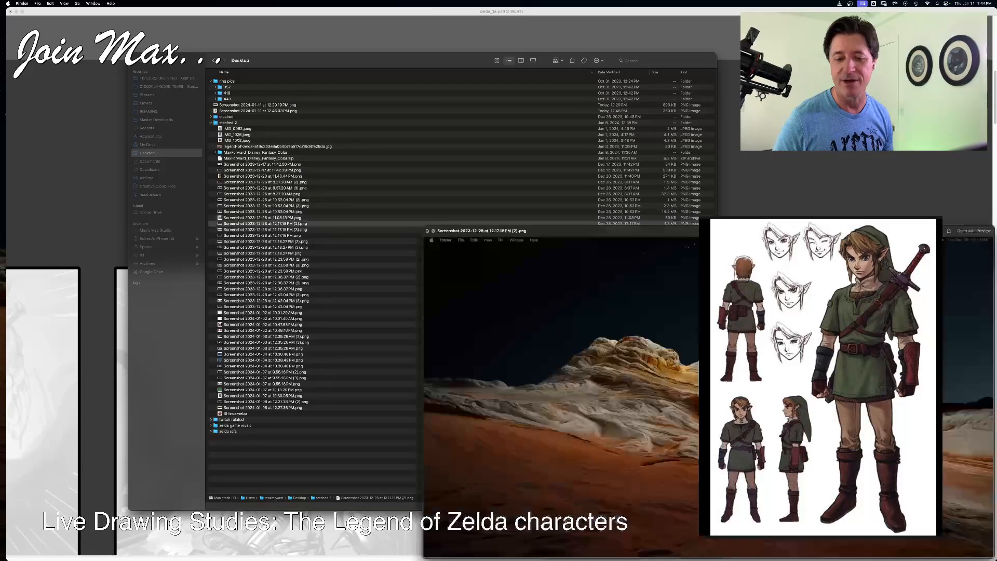
{"action": "key", "text": "Down"}
{"action": "key", "text": "Down"}
{"action": "key", "text": "Down"}
{"action": "key", "text": "Down"}
{"action": "key", "text": "Down"}
{"action": "key", "text": "Down"}
{"action": "key", "text": "Down"}
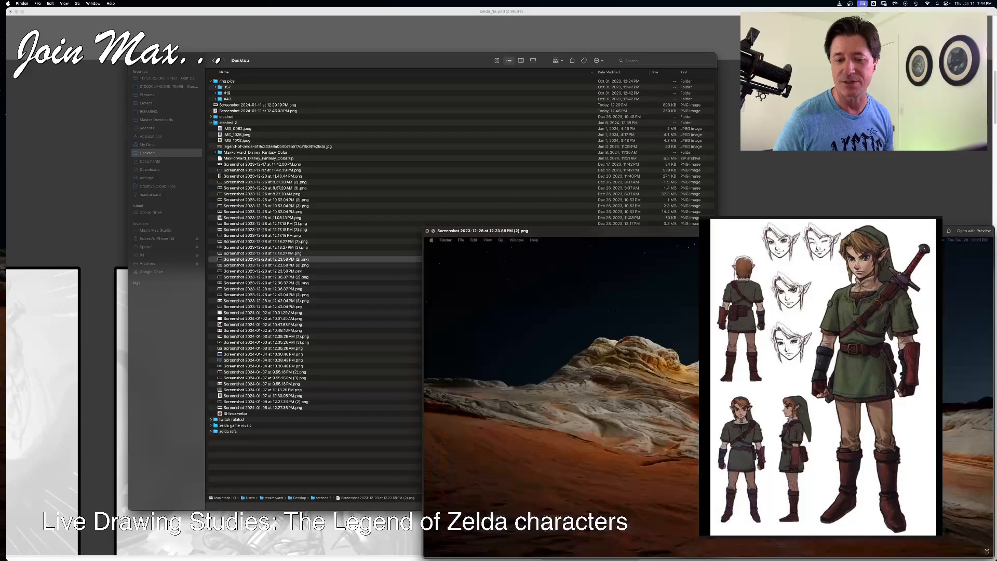
{"action": "key", "text": "Down"}
{"action": "key", "text": "Down"}
{"action": "key", "text": "Down"}
{"action": "key", "text": "Down"}
{"action": "key", "text": "Down"}
{"action": "key", "text": "Down"}
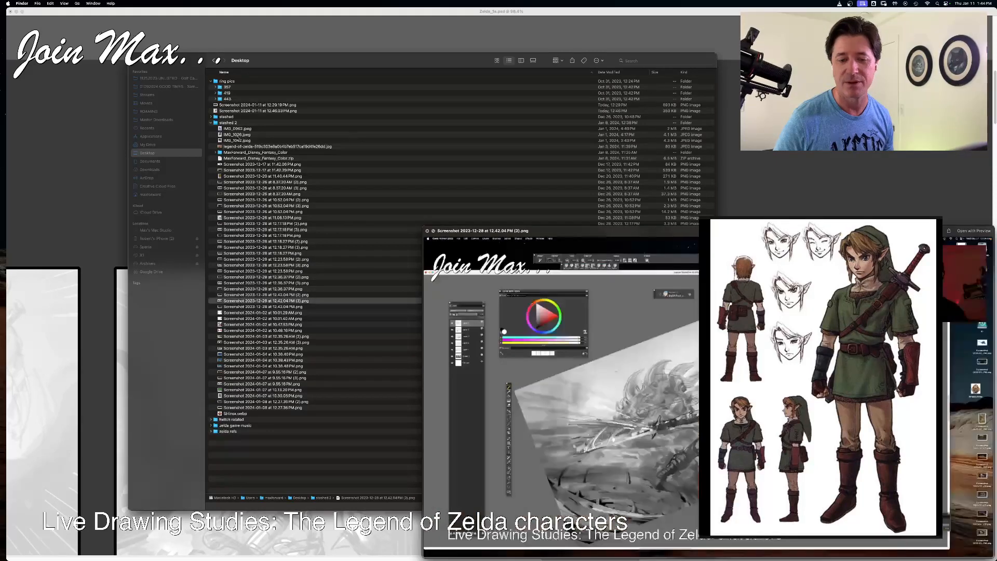
{"action": "key", "text": "Down"}
{"action": "key", "text": "Down"}
{"action": "key", "text": "Down"}
{"action": "key", "text": "Down"}
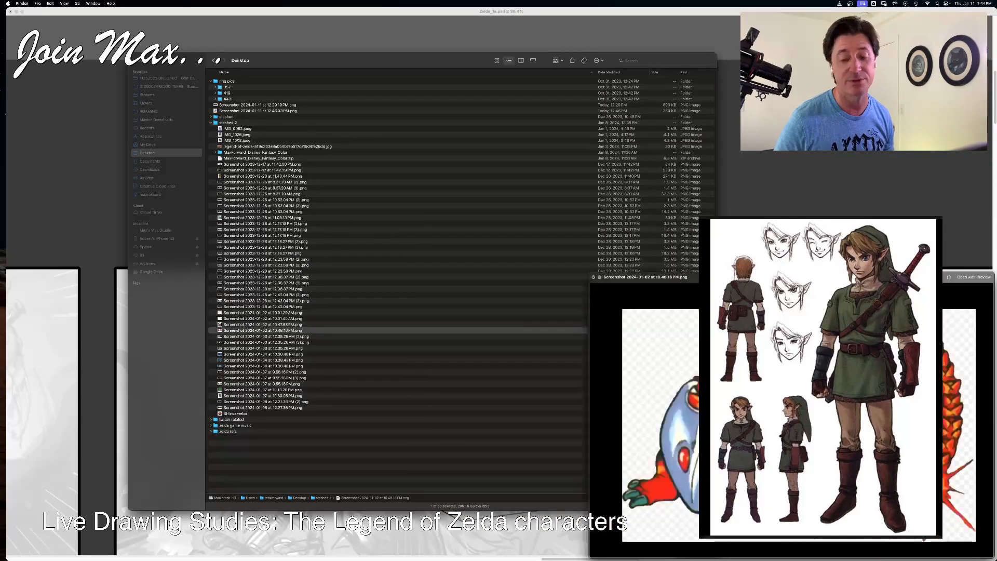
{"action": "key", "text": "Down"}
{"action": "key", "text": "Down"}
{"action": "key", "text": "Down"}
{"action": "key", "text": "Down"}
{"action": "key", "text": "Down"}
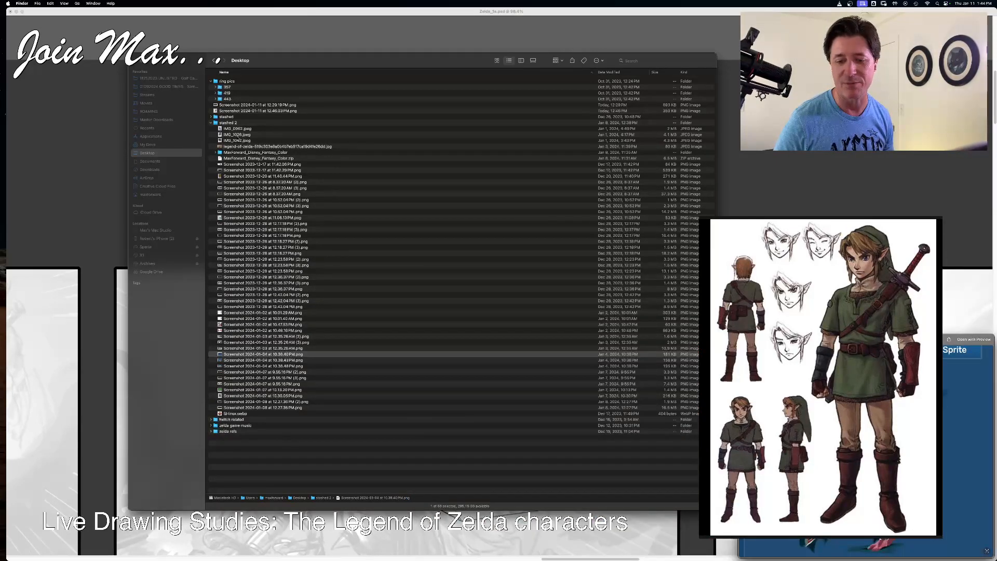
{"action": "key", "text": "Down"}
{"action": "key", "text": "Down"}
{"action": "key", "text": "Down"}
{"action": "key", "text": "Down"}
{"action": "key", "text": "Down"}
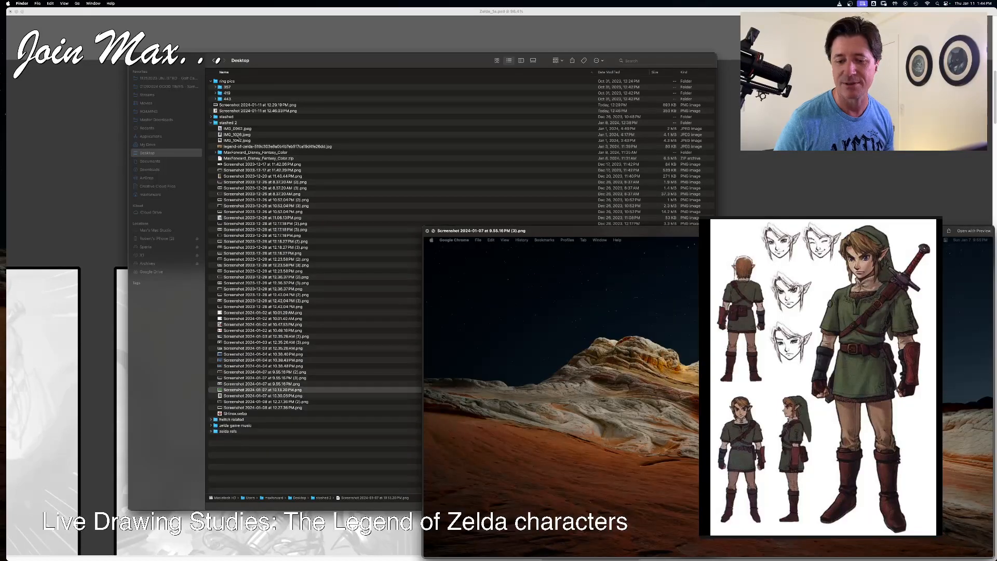
{"action": "key", "text": "Down"}
{"action": "key", "text": "Down"}
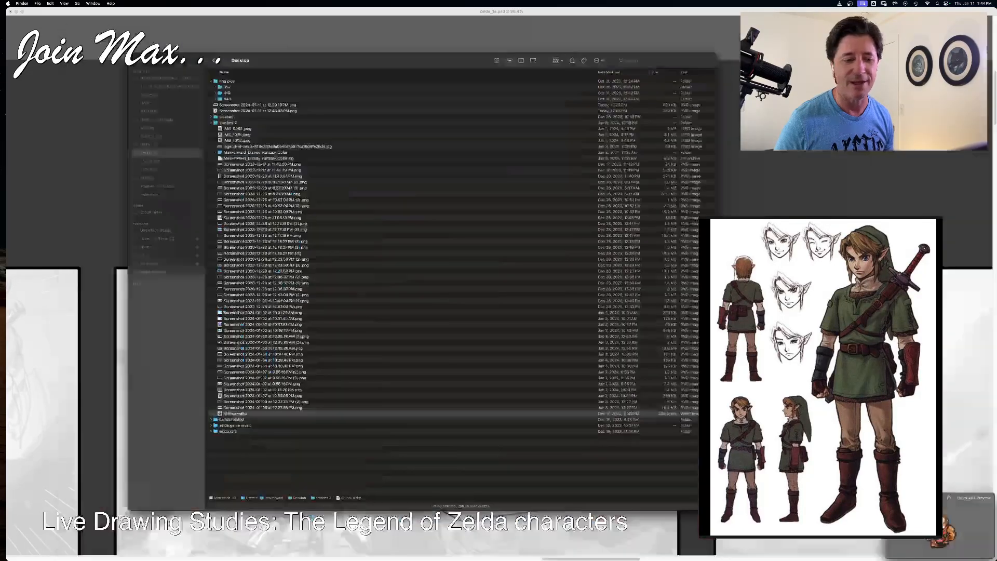
- Go back up through the image previews in "stashed 2" to recheck the January 2024 screenshots
{"action": "key", "text": "Up"}
{"action": "key", "text": "Up"}
{"action": "key", "text": "Up"}
{"action": "key", "text": "Up"}
{"action": "key", "text": "Up"}
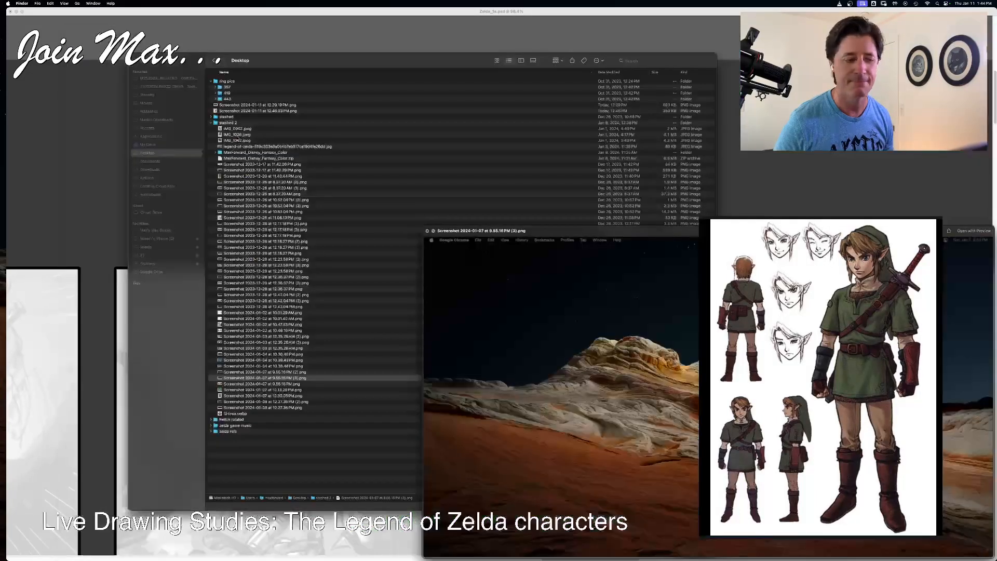
{"action": "key", "text": "Up"}
{"action": "key", "text": "Up"}
{"action": "key", "text": "Up"}
{"action": "key", "text": "Up"}
{"action": "key", "text": "Up"}
{"action": "key", "text": "Up"}
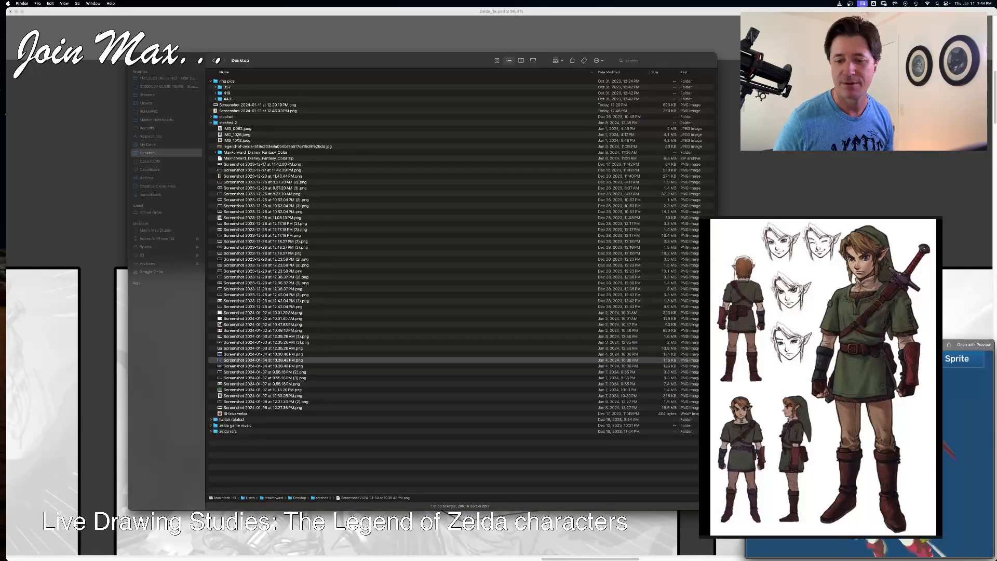
{"action": "key", "text": "Up"}
{"action": "key", "text": "Up"}
{"action": "key", "text": "Up"}
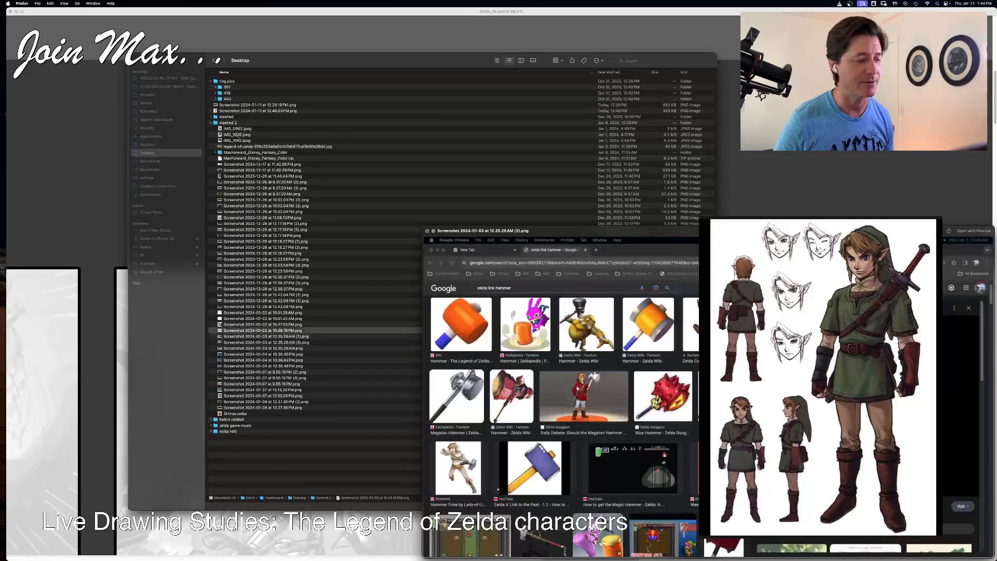
{"action": "key", "text": "Up"}
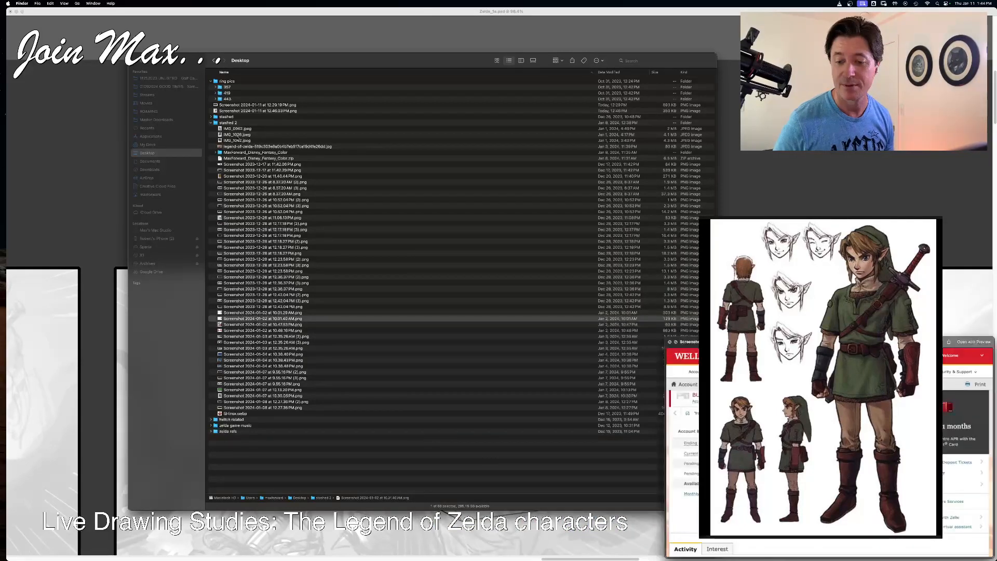
- Preview the January 2024 screenshots in "stashed 2" once more, down to the folder's last image
{"action": "key", "text": "Down"}
{"action": "key", "text": "Down"}
{"action": "key", "text": "Down"}
{"action": "key", "text": "Down"}
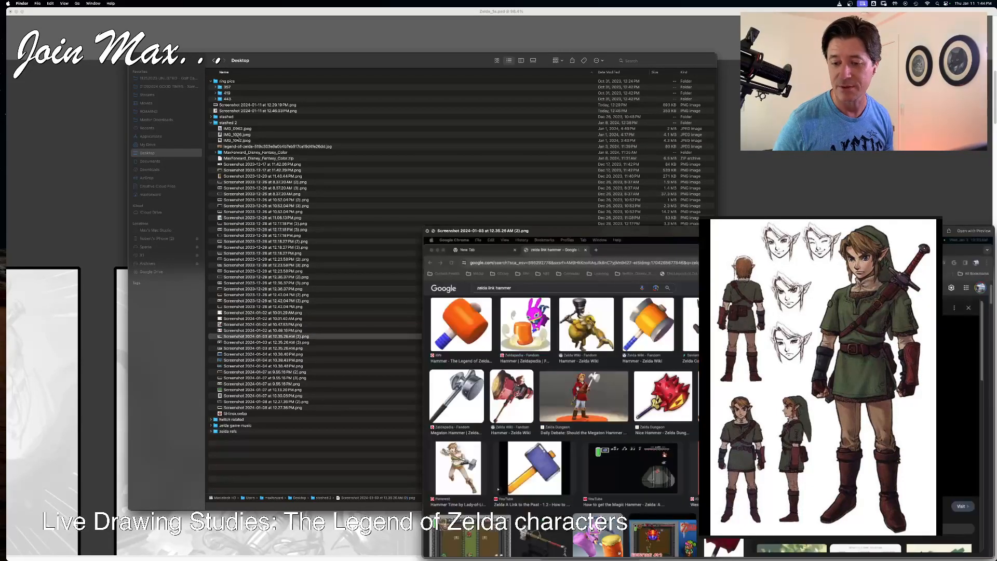
{"action": "key", "text": "Down"}
{"action": "key", "text": "Down"}
{"action": "key", "text": "Down"}
{"action": "key", "text": "Down"}
{"action": "key", "text": "Down"}
{"action": "key", "text": "Down"}
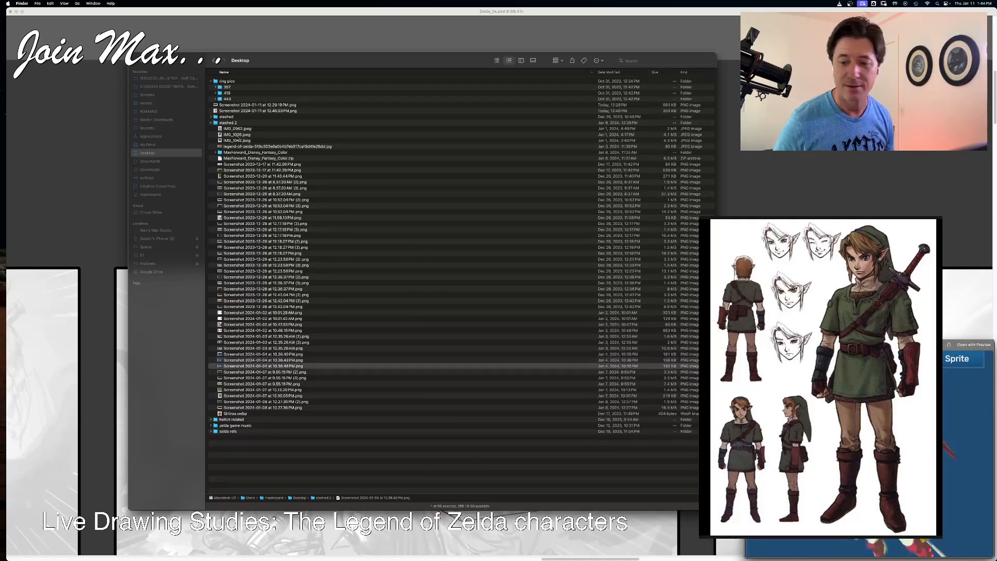
{"action": "key", "text": "Down"}
{"action": "key", "text": "Down"}
{"action": "key", "text": "Down"}
{"action": "key", "text": "Down"}
{"action": "key", "text": "Down"}
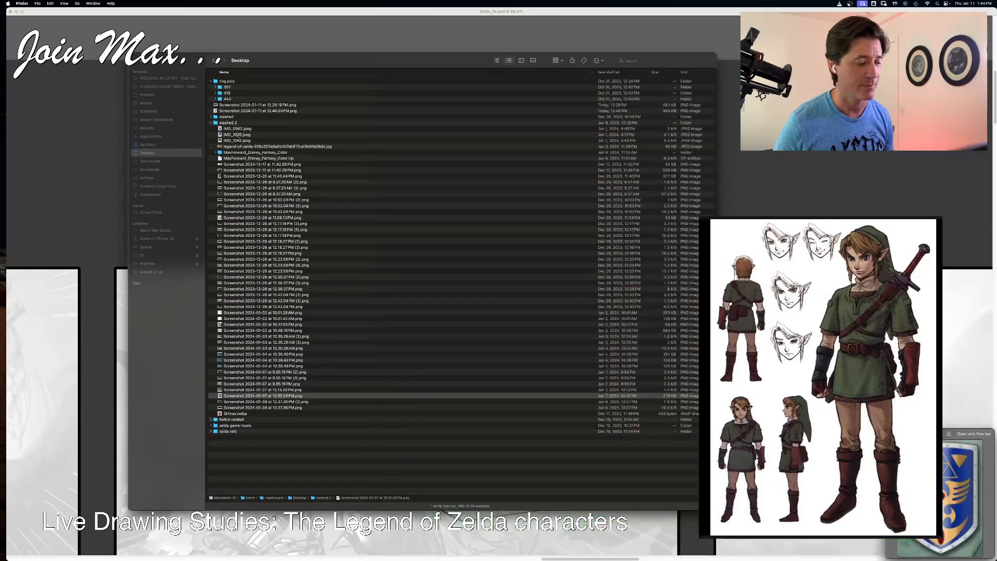
{"action": "key", "text": "Down"}
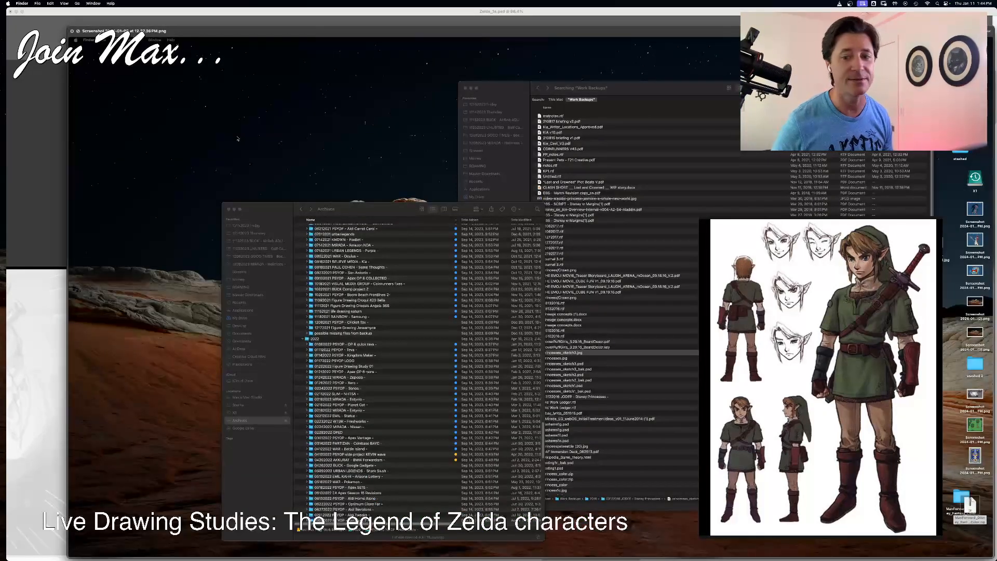
{"action": "key", "text": "space"}
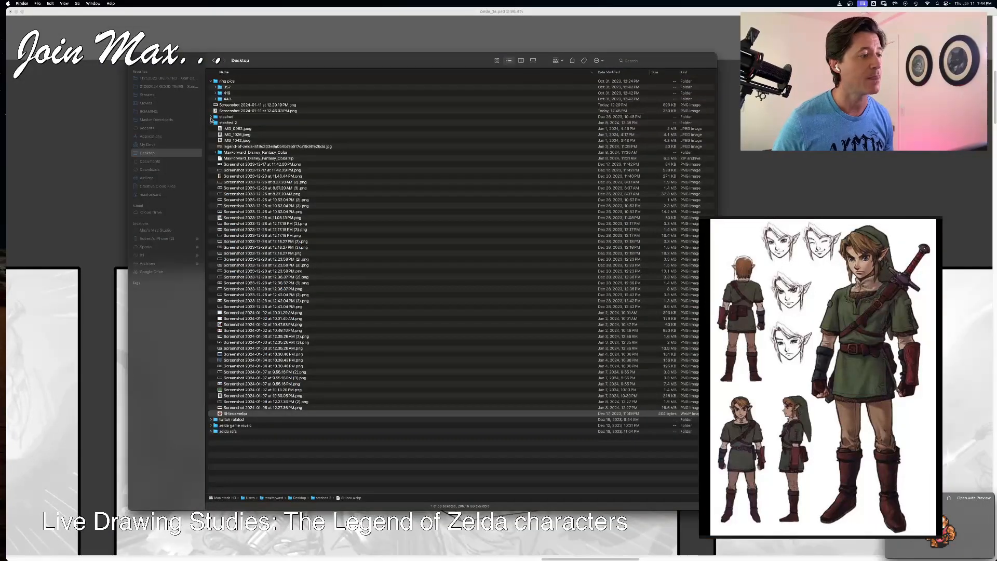
- Expand the "stashed" folder, look through its file list for a reference image and collapse the folder again
{"action": "left_click", "coordinate": [210, 117]}
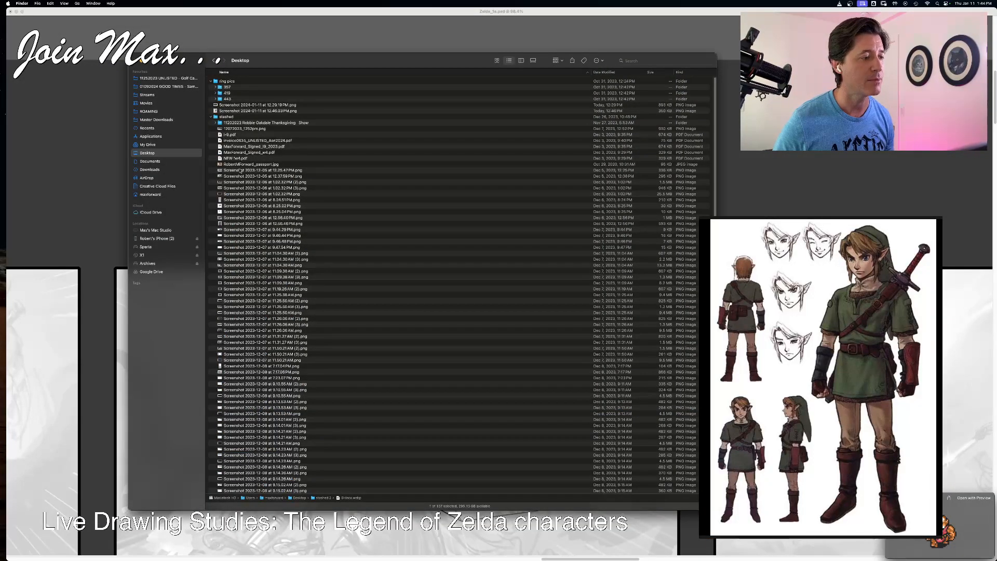
{"action": "scroll", "coordinate": [244, 274], "scroll_direction": "down", "scroll_amount": 15}
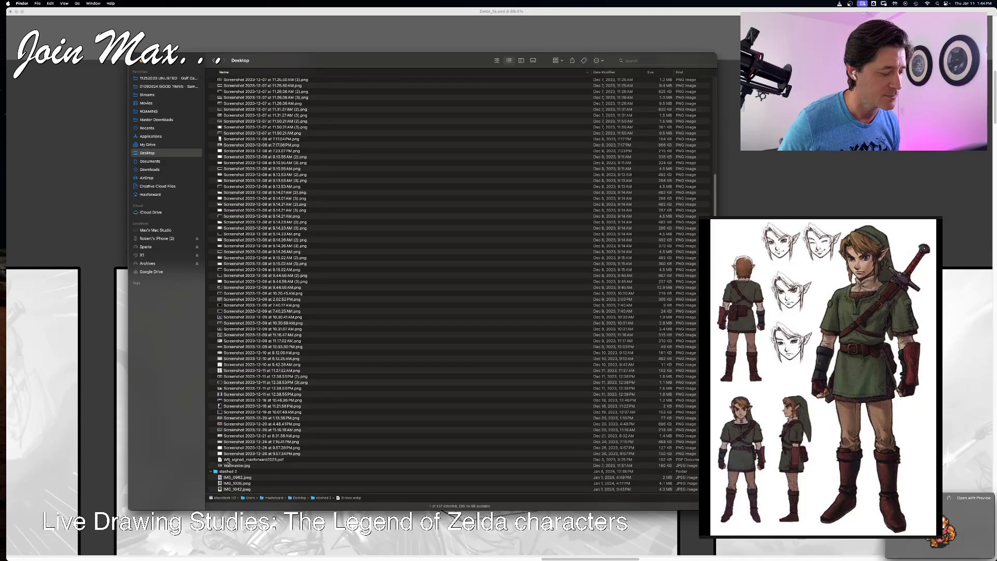
{"action": "scroll", "coordinate": [218, 309], "scroll_direction": "up", "scroll_amount": 3}
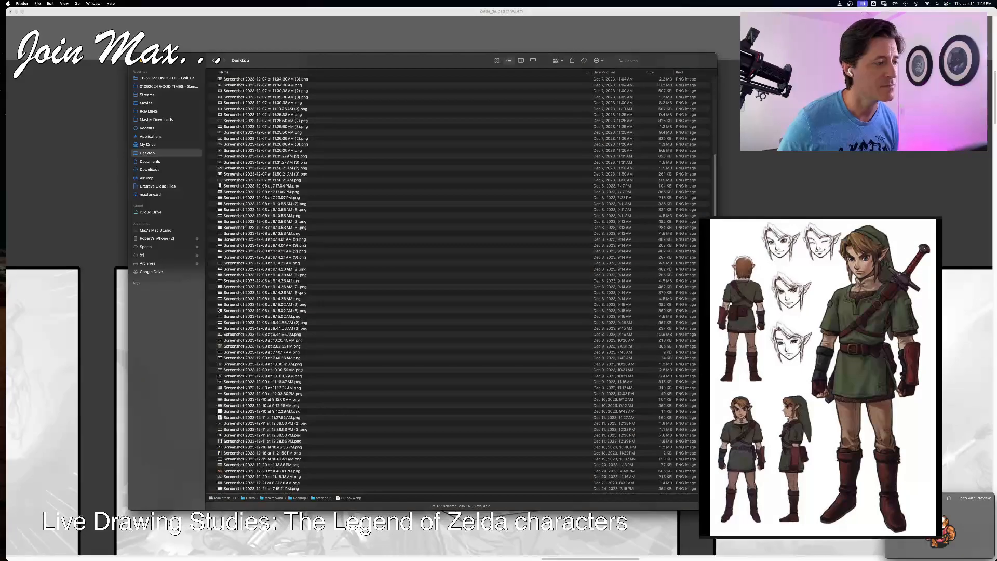
{"action": "scroll", "coordinate": [237, 274], "scroll_direction": "up", "scroll_amount": 10}
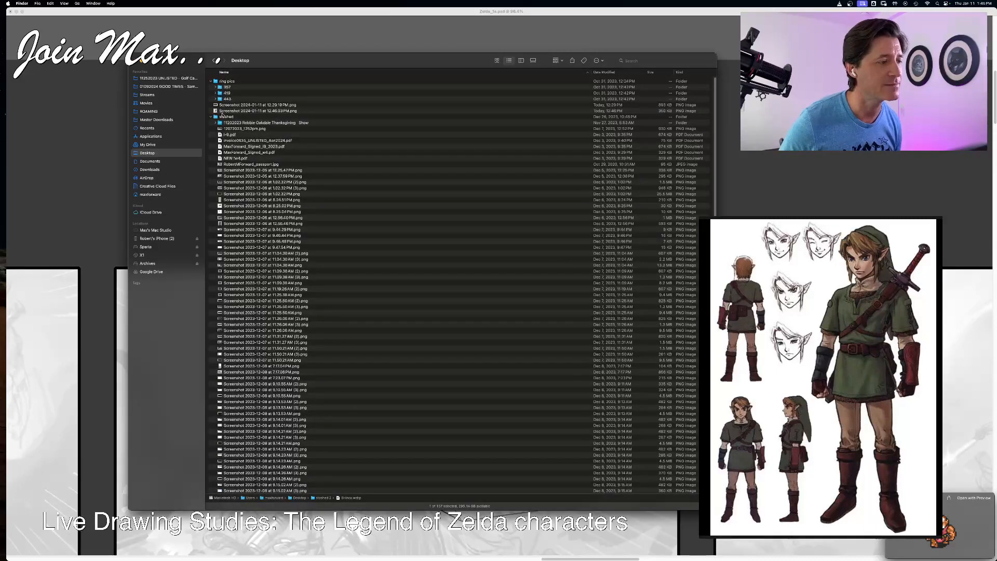
{"action": "left_click", "coordinate": [211, 117]}
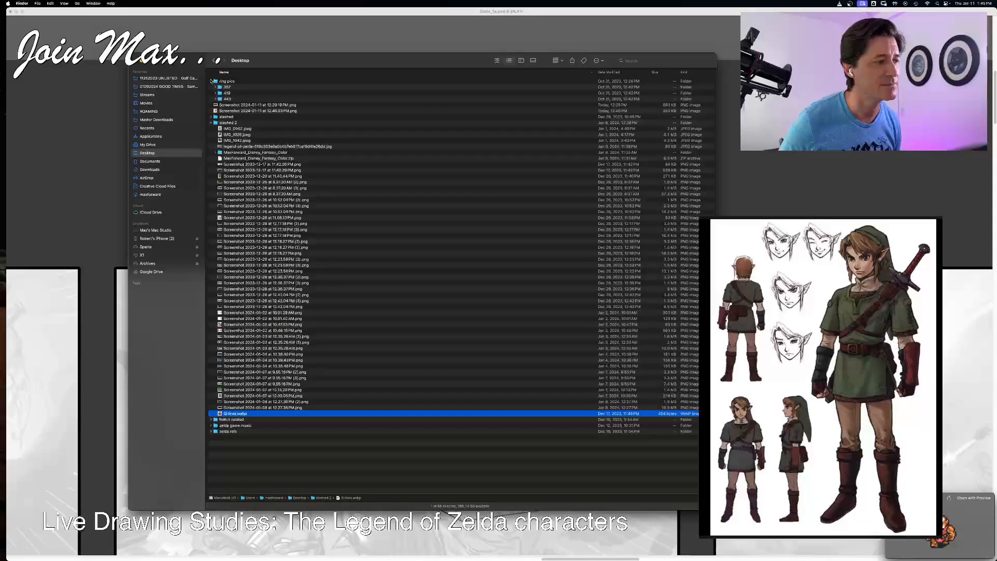
- Collapse the "ring pics" folder, check the bare desktop briefly and switch back to Corel Painter
{"action": "left_click", "coordinate": [211, 81]}
{"action": "key", "text": "F11"}
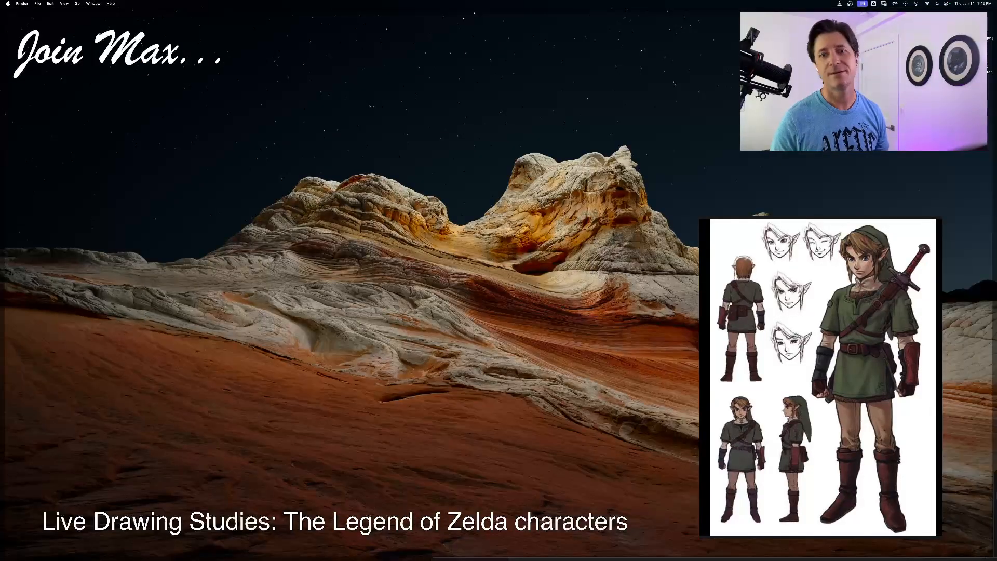
{"action": "key", "text": "F11"}
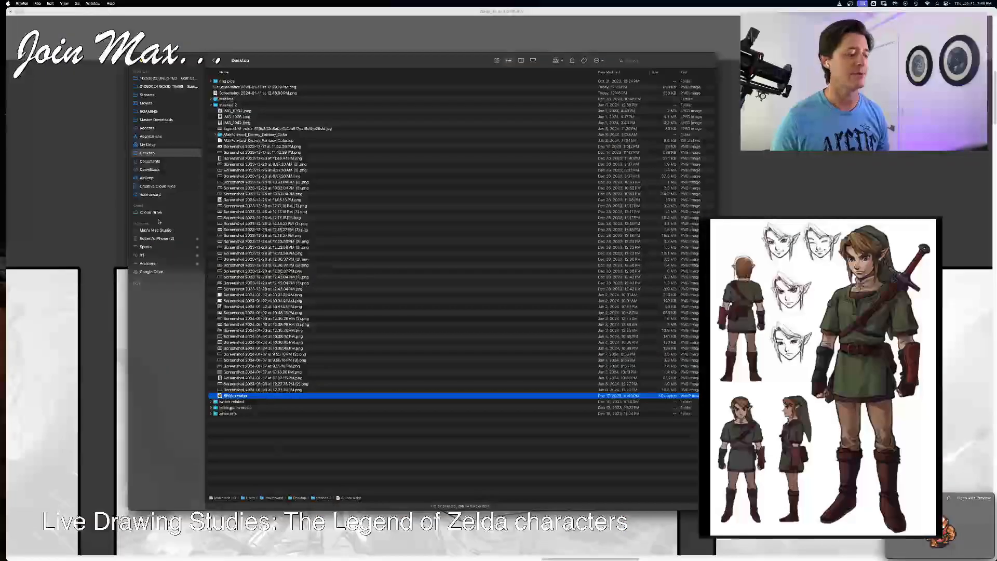
{"action": "left_click", "coordinate": [128, 70]}
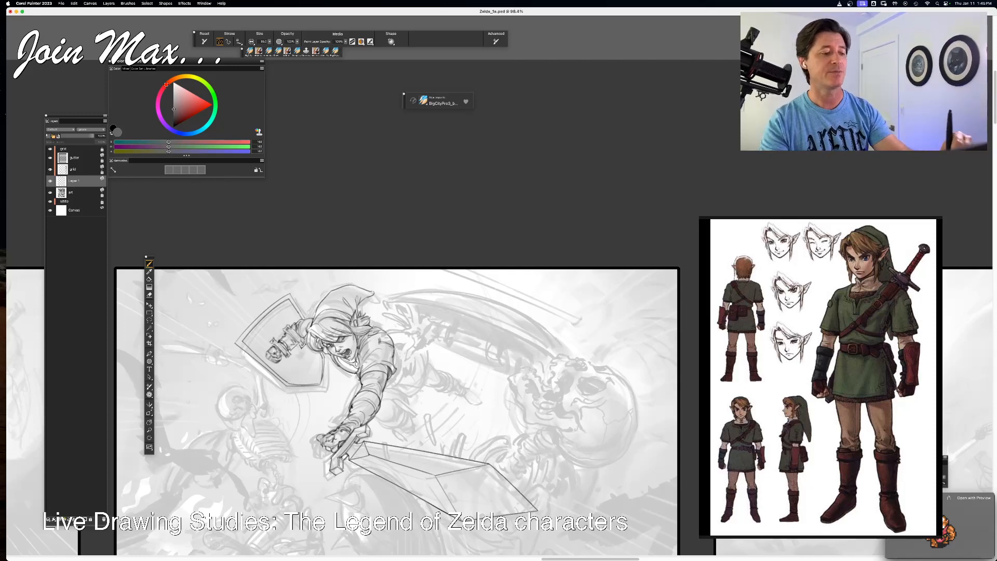
- Draw pencil strokes down the side of Link's torso just below the shoulder of his sword arm
{"action": "left_click_drag", "start_coordinate": [396, 345], "coordinate": [393, 384]}
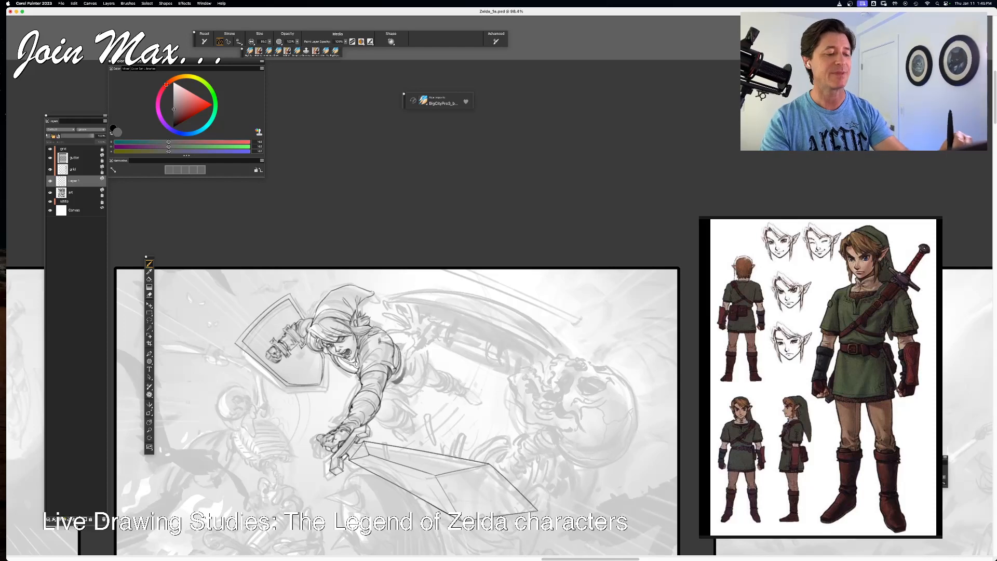
{"action": "left_click_drag", "start_coordinate": [394, 347], "coordinate": [398, 380]}
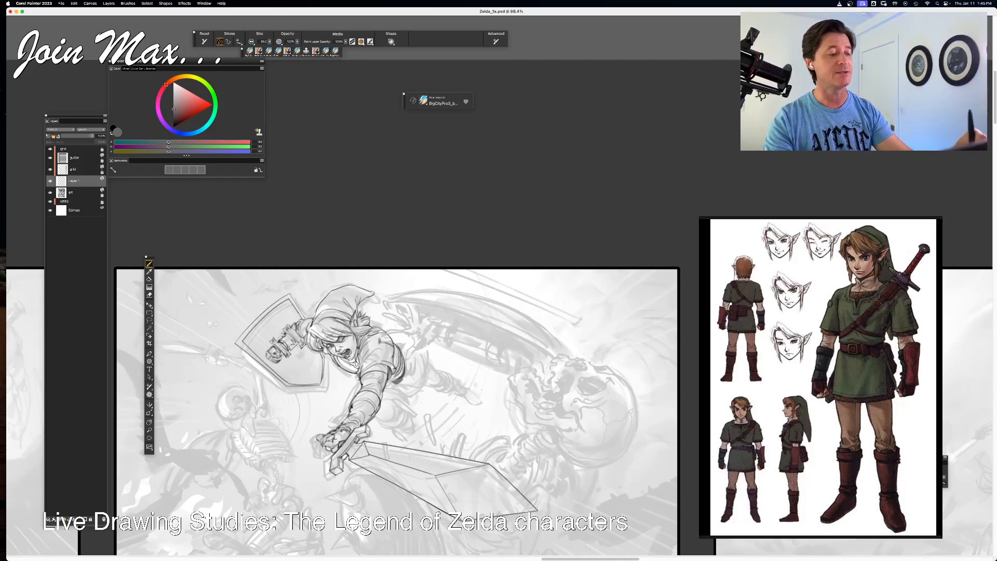
- Sketch bold gesture strokes along Link's shield arm, sword arm, torso and legs to map the flow of the pose
{"action": "left_click_drag", "start_coordinate": [301, 322], "coordinate": [268, 349]}
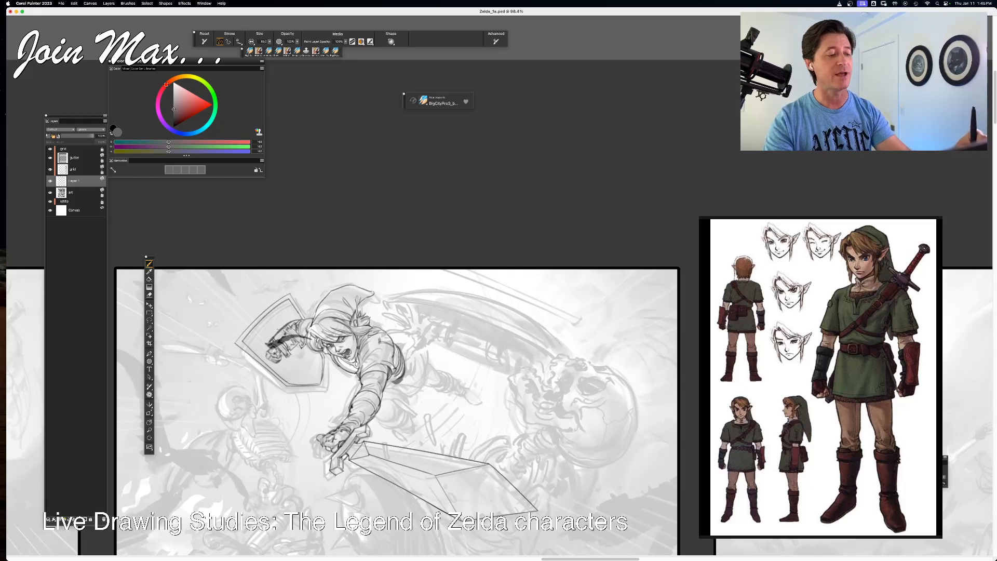
{"action": "left_click_drag", "start_coordinate": [363, 336], "coordinate": [321, 432]}
{"action": "left_click_drag", "start_coordinate": [393, 358], "coordinate": [327, 452]}
{"action": "mouse_move", "coordinate": [390, 318]}
{"action": "left_mouse_down"}
{"action": "mouse_move", "coordinate": [378, 355]}
{"action": "mouse_move", "coordinate": [397, 382]}
{"action": "mouse_move", "coordinate": [459, 398]}
{"action": "left_mouse_up"}
{"action": "left_click_drag", "start_coordinate": [390, 340], "coordinate": [478, 408]}
{"action": "left_click_drag", "start_coordinate": [443, 376], "coordinate": [485, 406]}
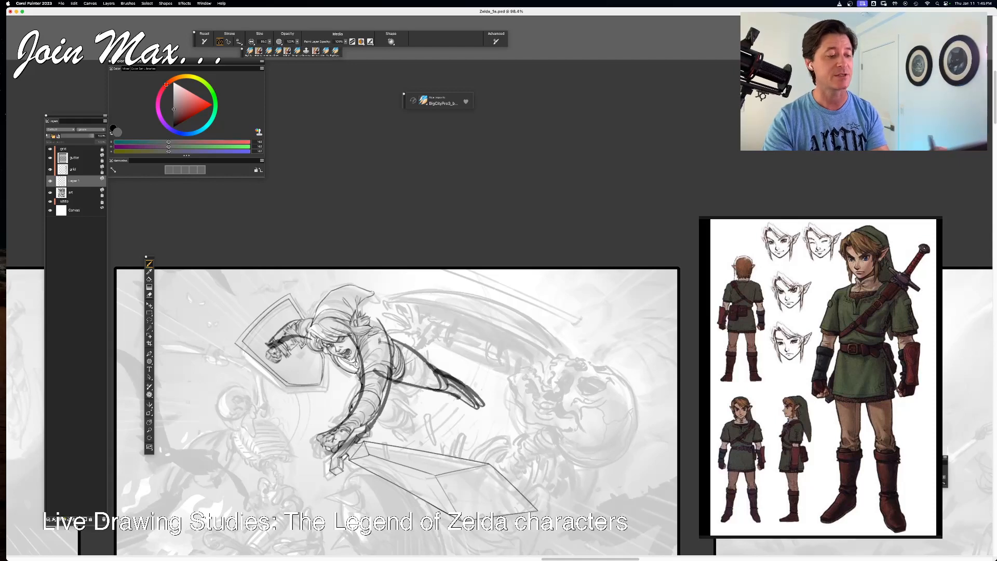
{"action": "mouse_move", "coordinate": [394, 387]}
{"action": "left_mouse_down"}
{"action": "mouse_move", "coordinate": [383, 423]}
{"action": "mouse_move", "coordinate": [405, 415]}
{"action": "mouse_move", "coordinate": [409, 397]}
{"action": "mouse_move", "coordinate": [388, 427]}
{"action": "mouse_move", "coordinate": [414, 434]}
{"action": "left_mouse_up"}
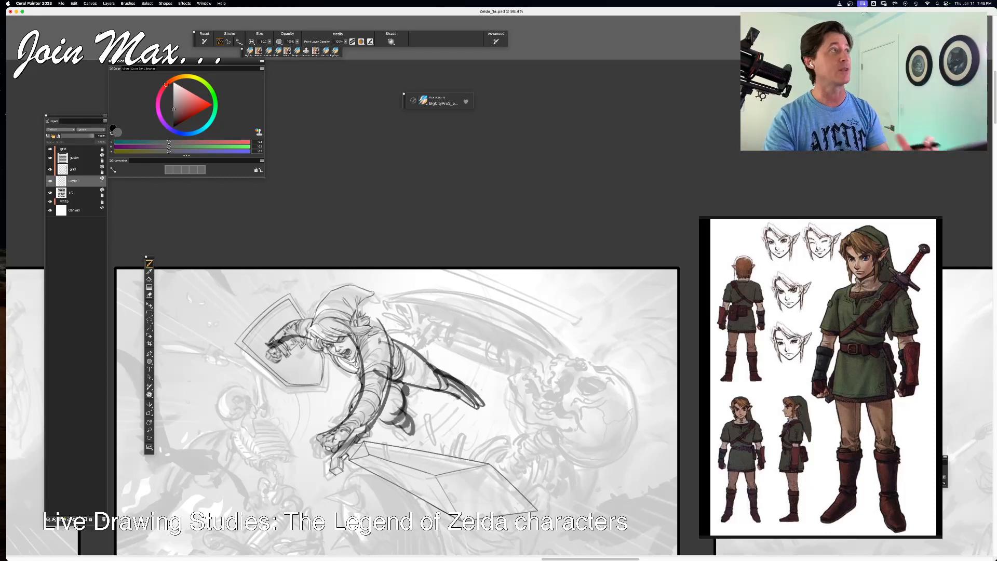
- Undo the bold gesture strokes over Link's arms, torso and legs
{"action": "key", "text": "super+z"}
{"action": "key", "text": "super+z"}
{"action": "key", "text": "super+z"}
{"action": "key", "text": "super+z"}
{"action": "key", "text": "super+z"}
{"action": "key", "text": "super+z"}
{"action": "key", "text": "super+z"}
{"action": "key", "text": "super+z"}
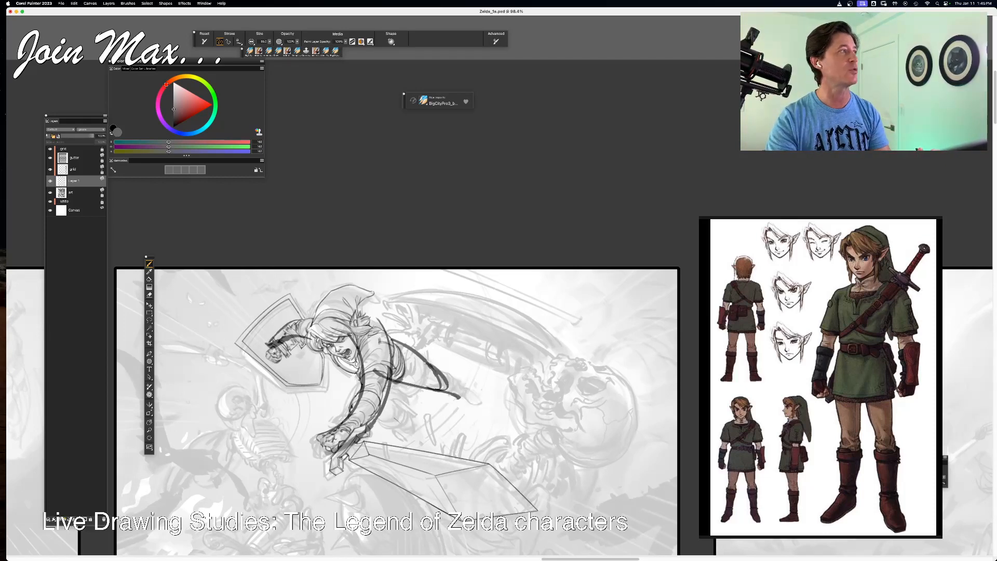
{"action": "key", "text": "super+z"}
{"action": "key", "text": "super+z"}
{"action": "key", "text": "super+z"}
{"action": "key", "text": "super+z"}
{"action": "key", "text": "super+z"}
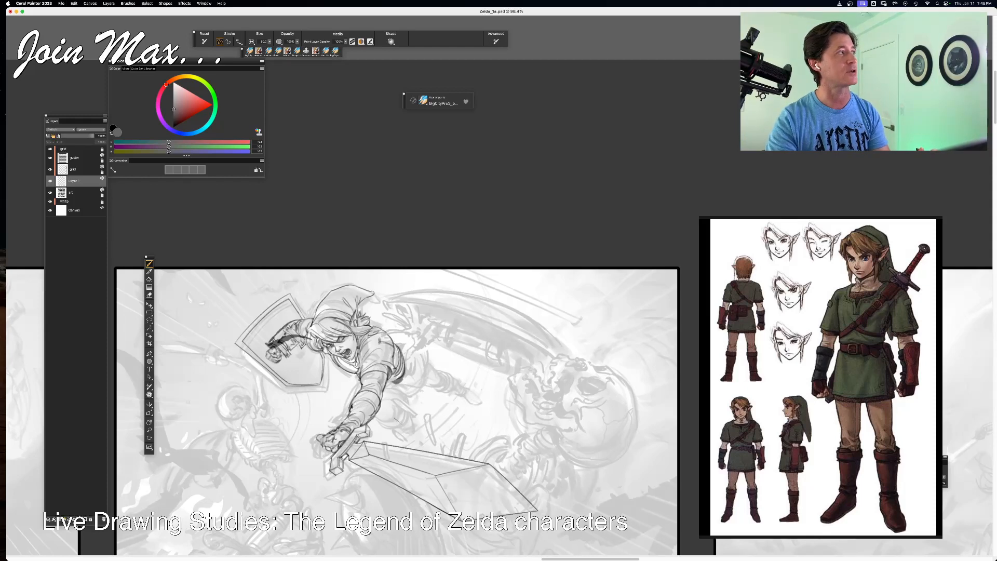
{"action": "key", "text": "super+z"}
{"action": "key", "text": "super+z"}
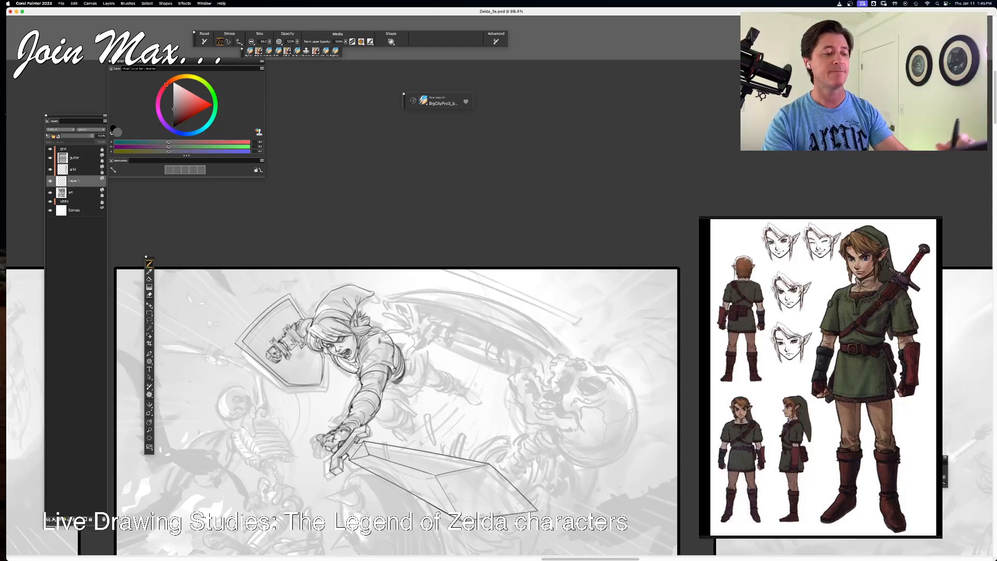
- Draw pencil strokes for the side of Link's tunic, the belt at his waist and the bent thigh beneath it, undoing stray lines
{"action": "left_click_drag", "start_coordinate": [406, 352], "coordinate": [407, 380]}
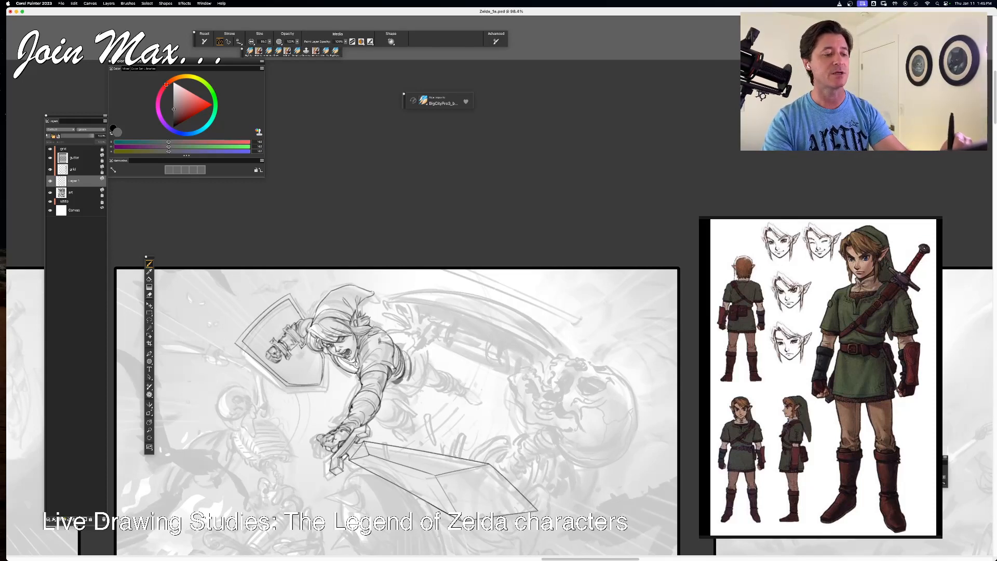
{"action": "mouse_move", "coordinate": [398, 342]}
{"action": "left_mouse_down"}
{"action": "mouse_move", "coordinate": [415, 356]}
{"action": "mouse_move", "coordinate": [418, 339]}
{"action": "mouse_move", "coordinate": [417, 376]}
{"action": "mouse_move", "coordinate": [429, 375]}
{"action": "mouse_move", "coordinate": [429, 394]}
{"action": "mouse_move", "coordinate": [410, 391]}
{"action": "mouse_move", "coordinate": [419, 388]}
{"action": "mouse_move", "coordinate": [407, 403]}
{"action": "left_mouse_up"}
{"action": "key", "text": "super+z"}
{"action": "key", "text": "super+z"}
{"action": "key", "text": "super+z"}
{"action": "left_click_drag", "start_coordinate": [400, 389], "coordinate": [408, 400]}
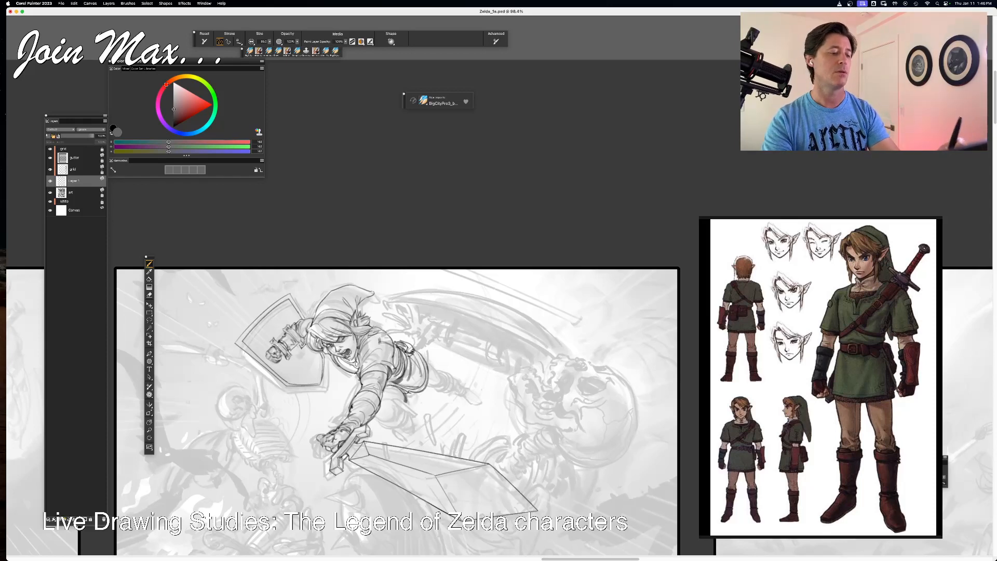
{"action": "mouse_move", "coordinate": [381, 403]}
{"action": "left_mouse_down"}
{"action": "mouse_move", "coordinate": [405, 425]}
{"action": "mouse_move", "coordinate": [391, 423]}
{"action": "left_mouse_up"}
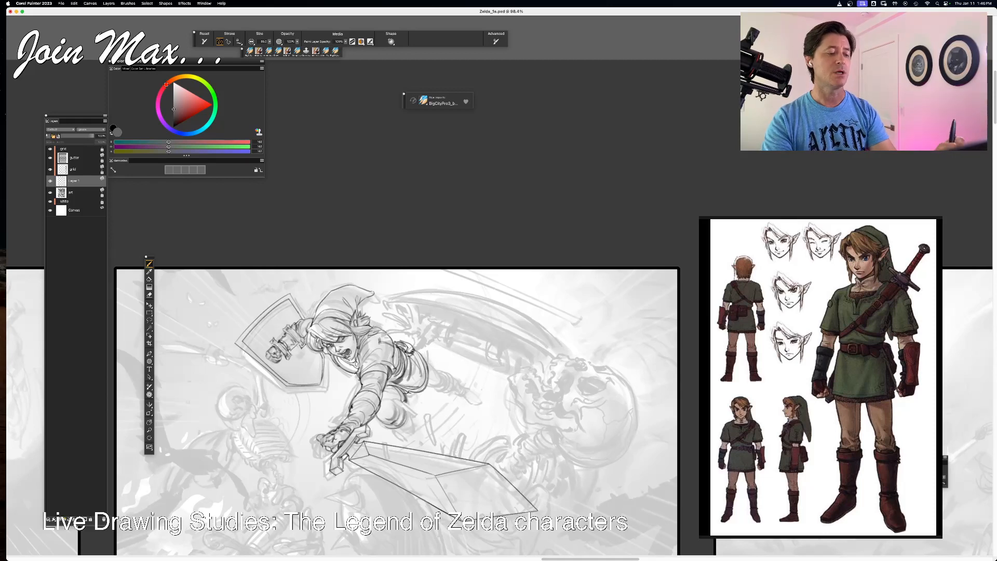
- Draw Link's trailing leg with the wrapped boot shaft extending back from the tunic hem, undoing stray strokes
{"action": "mouse_move", "coordinate": [426, 360]}
{"action": "left_mouse_down"}
{"action": "mouse_move", "coordinate": [443, 388]}
{"action": "mouse_move", "coordinate": [430, 386]}
{"action": "mouse_move", "coordinate": [453, 393]}
{"action": "left_mouse_up"}
{"action": "key", "text": "super+z"}
{"action": "key", "text": "super+z"}
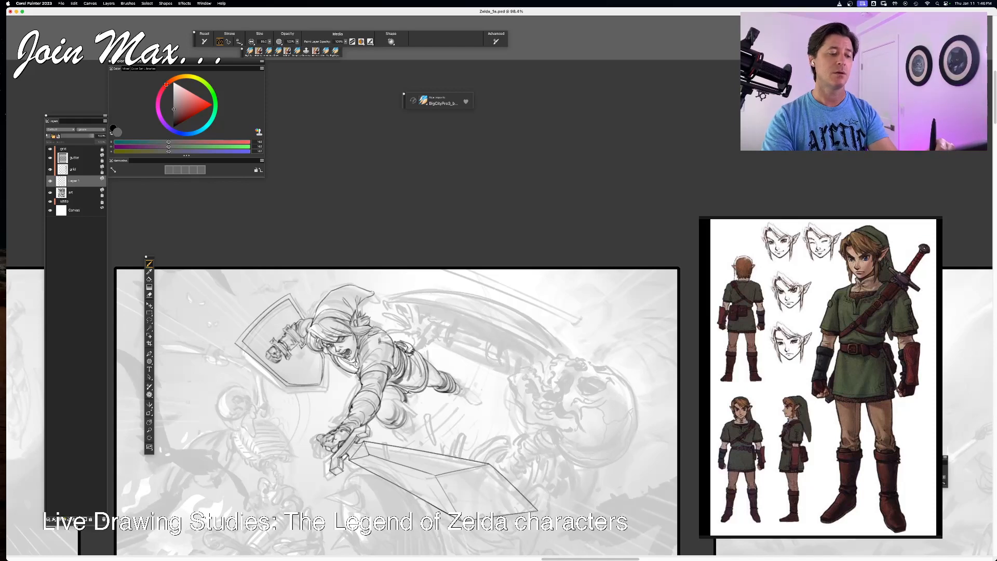
- Draw the foot of Link's trailing leg, undo the first attempts and redraw the pointed boot
{"action": "mouse_move", "coordinate": [462, 389]}
{"action": "left_mouse_down"}
{"action": "mouse_move", "coordinate": [454, 395]}
{"action": "mouse_move", "coordinate": [485, 404]}
{"action": "mouse_move", "coordinate": [473, 392]}
{"action": "left_mouse_up"}
{"action": "key", "text": "super+z"}
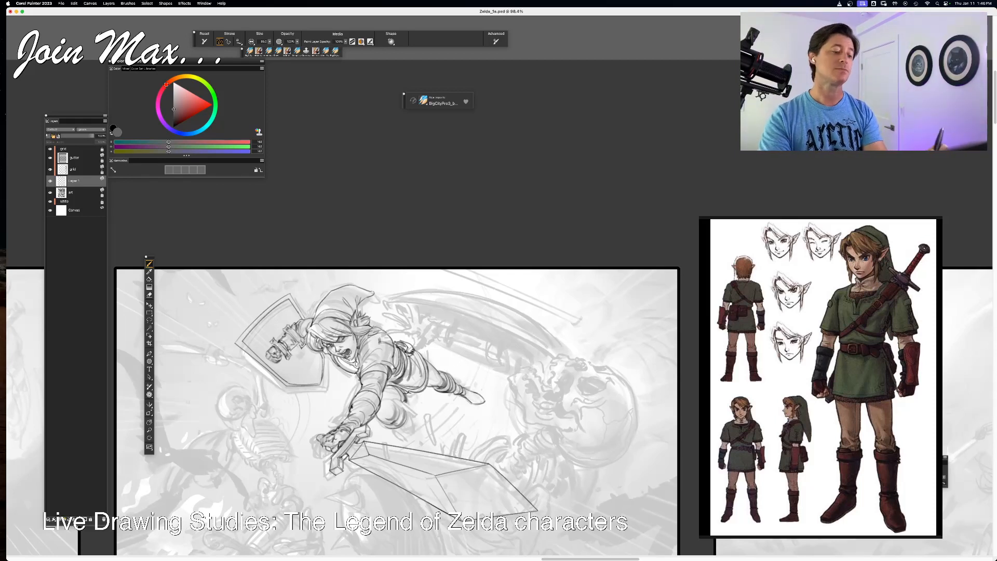
{"action": "key", "text": "super+z"}
{"action": "key", "text": "super+z"}
{"action": "key", "text": "super+z"}
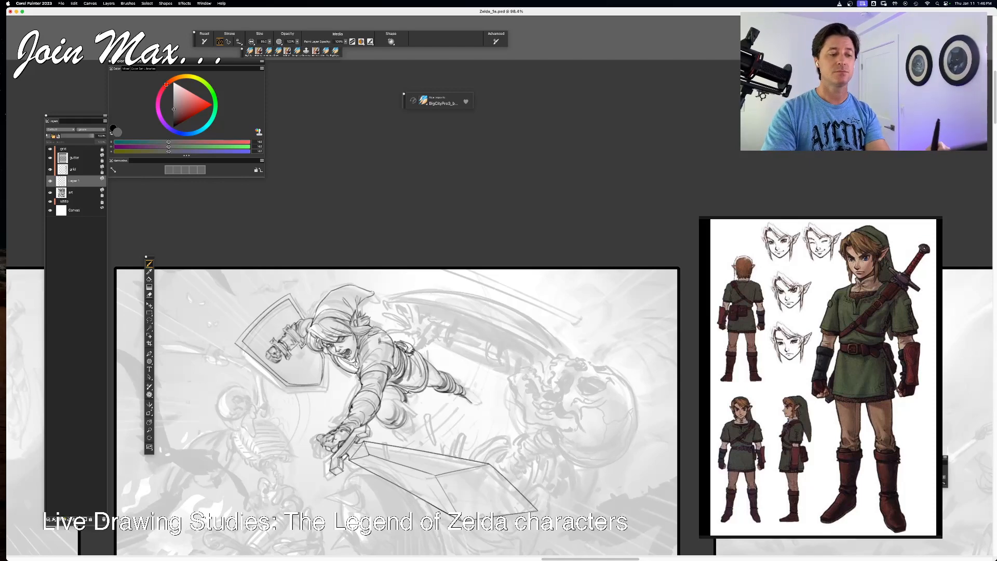
{"action": "left_click_drag", "start_coordinate": [471, 391], "coordinate": [482, 402]}
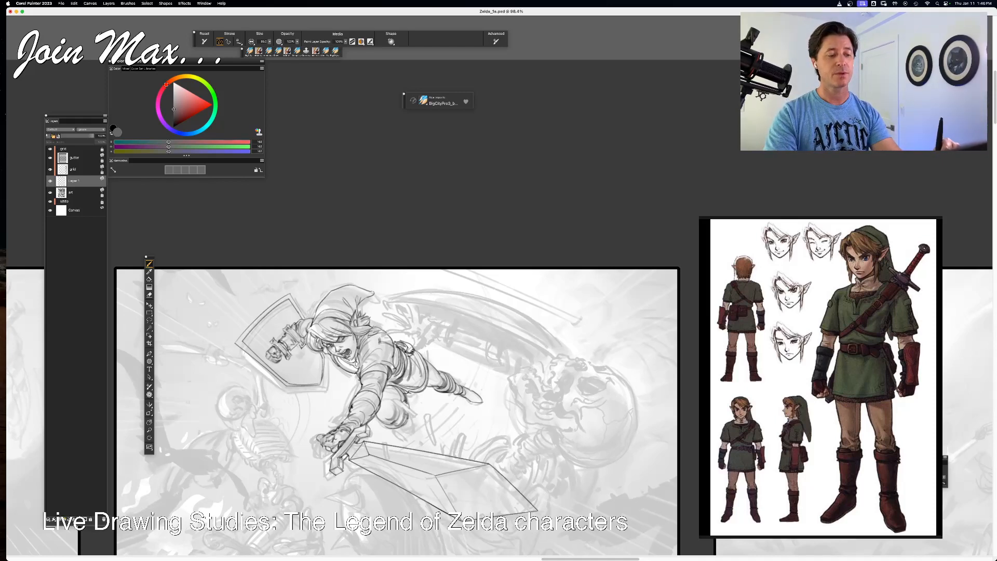
- Add pencil strokes to the boot of Link's bent leg and to the shoulder just below his ear
{"action": "mouse_move", "coordinate": [410, 418]}
{"action": "left_mouse_down"}
{"action": "mouse_move", "coordinate": [414, 436]}
{"action": "mouse_move", "coordinate": [402, 435]}
{"action": "left_mouse_up"}
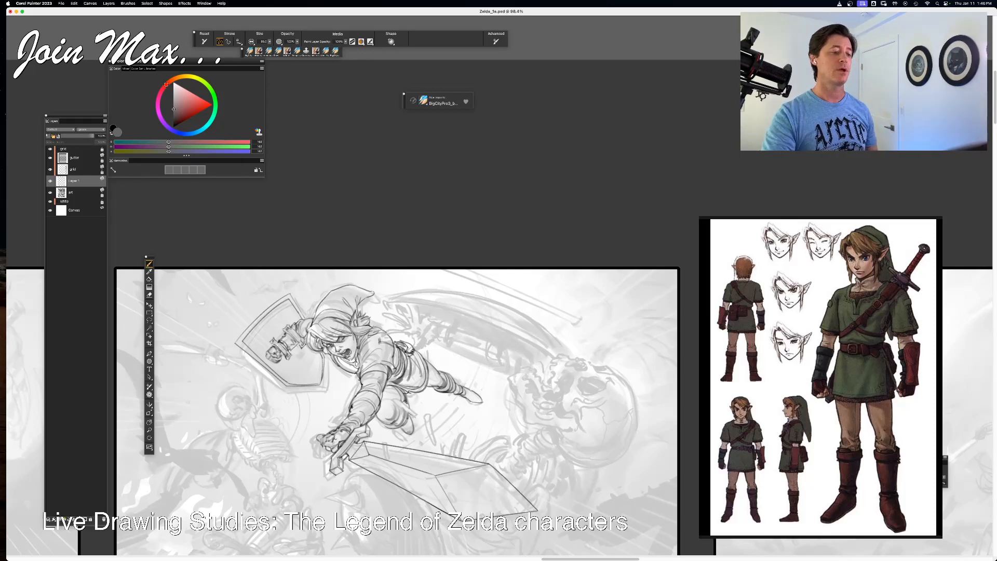
{"action": "left_click_drag", "start_coordinate": [370, 323], "coordinate": [383, 330]}
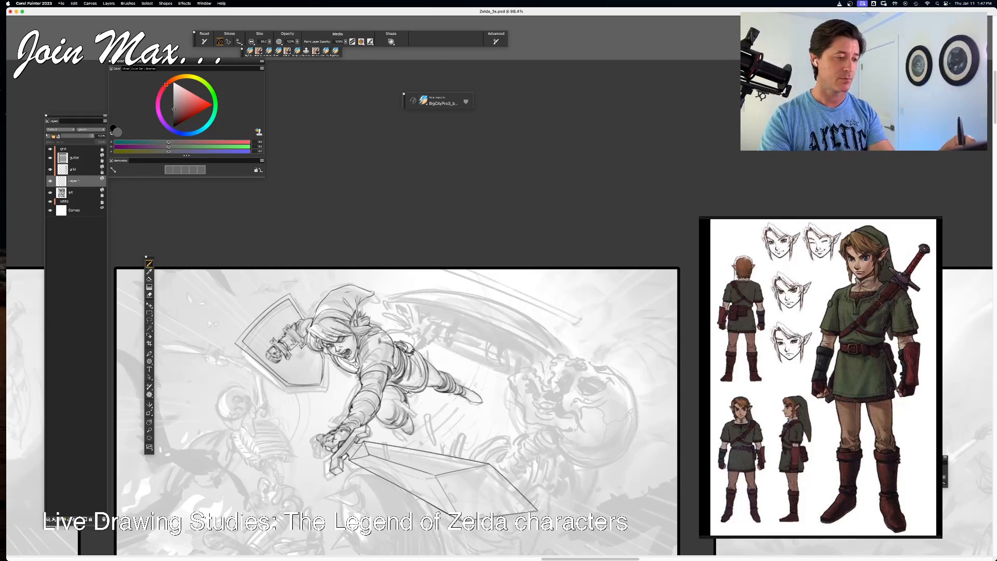
- Toggle the visibility of the rough art layer to compare Link's line drawing with and without the underlying sketch
{"action": "key", "text": "super+minus"}
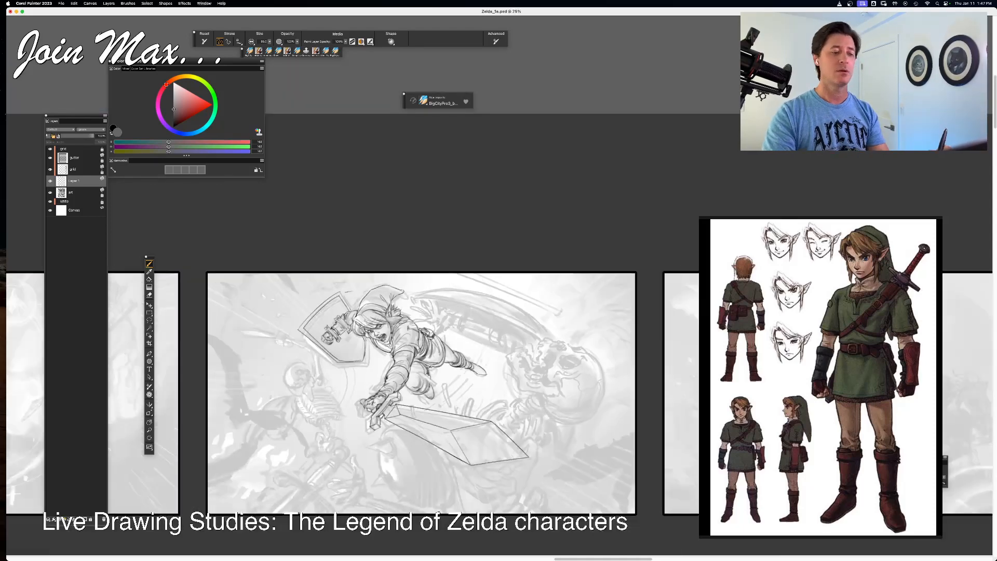
{"action": "key", "text": "super+equal"}
{"action": "left_click", "coordinate": [49, 192]}
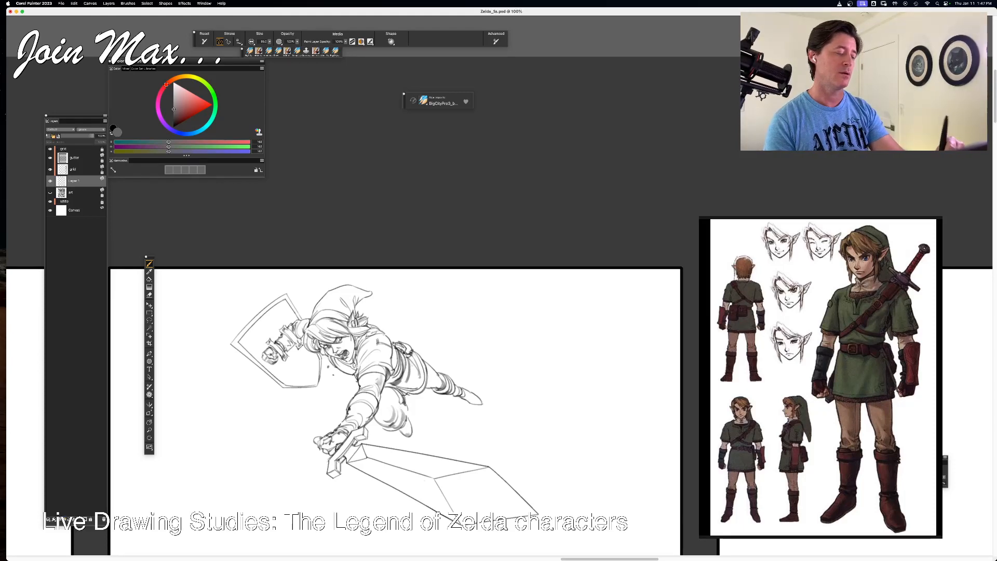
{"action": "left_click", "coordinate": [50, 192]}
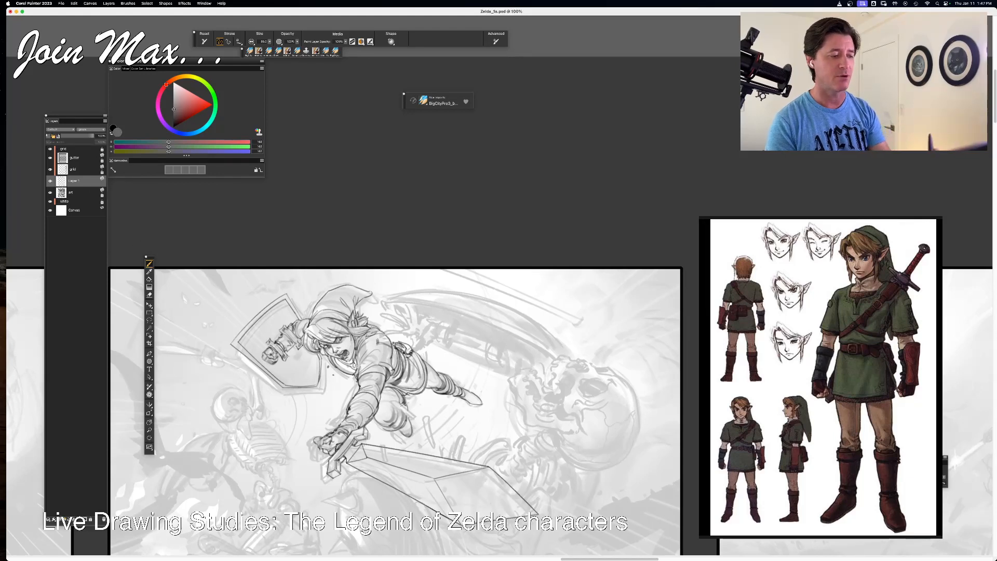
{"action": "left_click", "coordinate": [50, 192]}
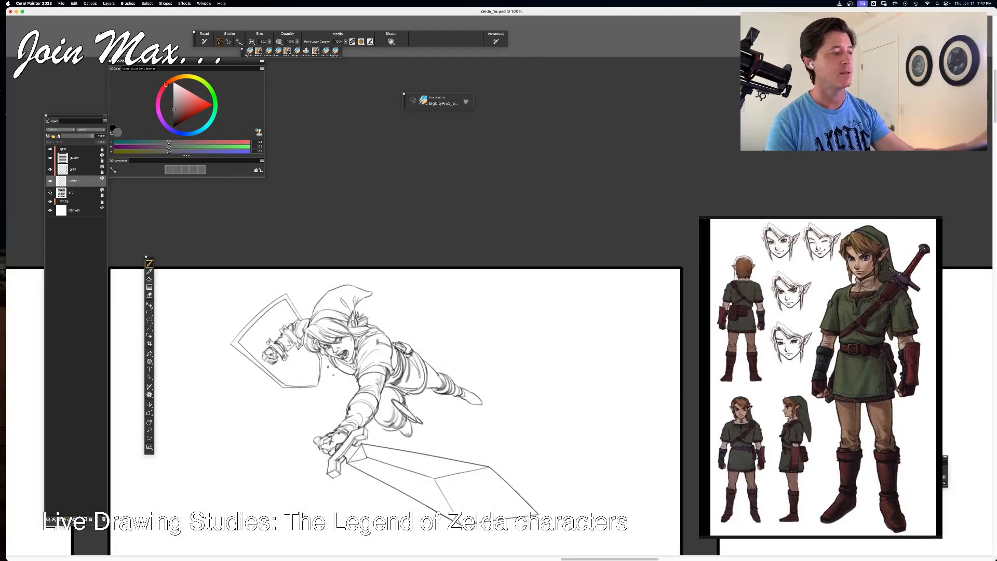
{"action": "left_click", "coordinate": [50, 192]}
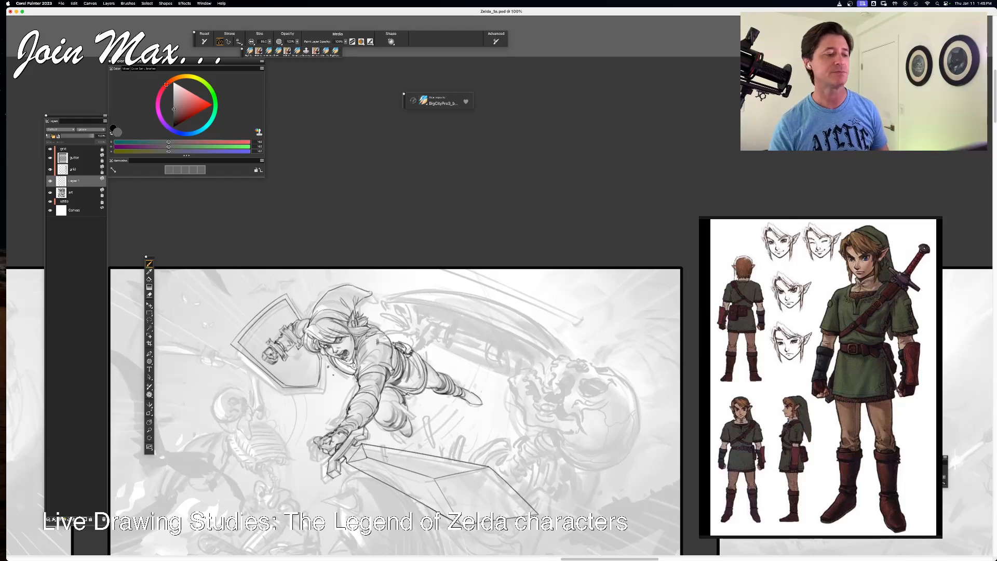
- Look over the neighbouring rough panels, including the horseback rider and horned beast scenes, and return to the skeleton battle panel
{"action": "scroll", "coordinate": [513, 413], "scroll_direction": "down", "scroll_amount": 3}
{"action": "scroll", "coordinate": [513, 413], "scroll_direction": "up", "scroll_amount": 4}
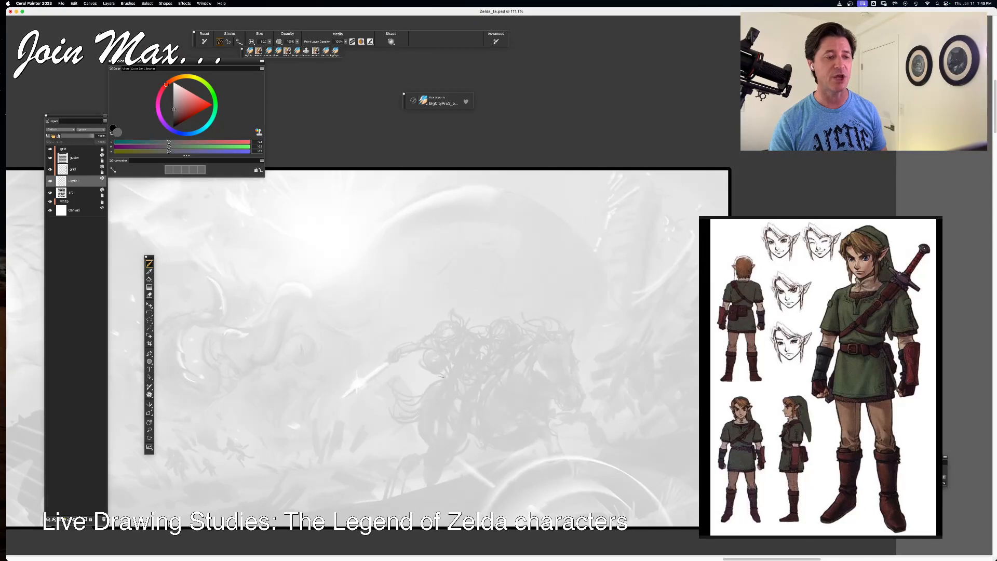
{"action": "left_click_drag", "start_coordinate": [455, 336], "coordinate": [571, 330]}
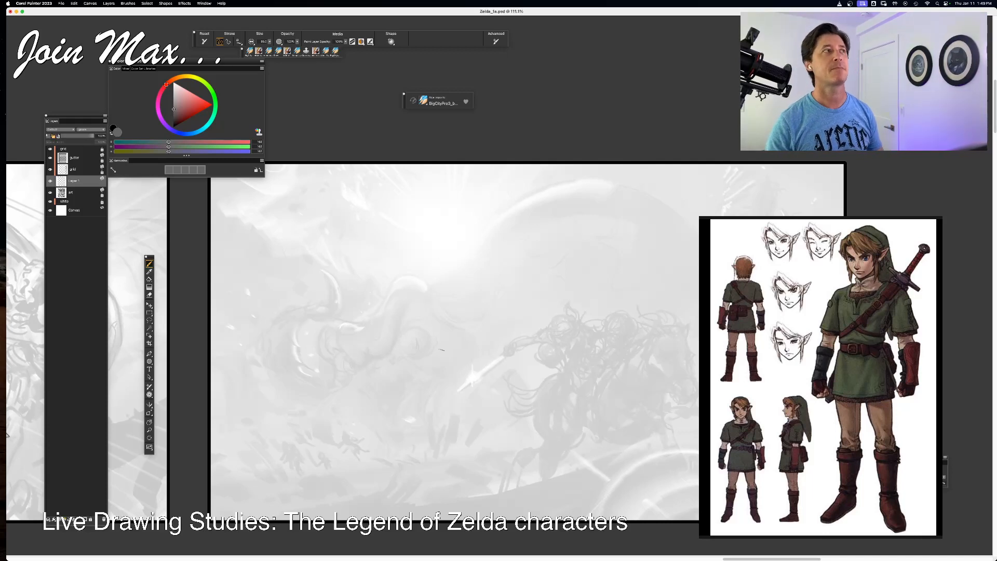
{"action": "key", "text": "super+minus"}
{"action": "key", "text": "super+minus"}
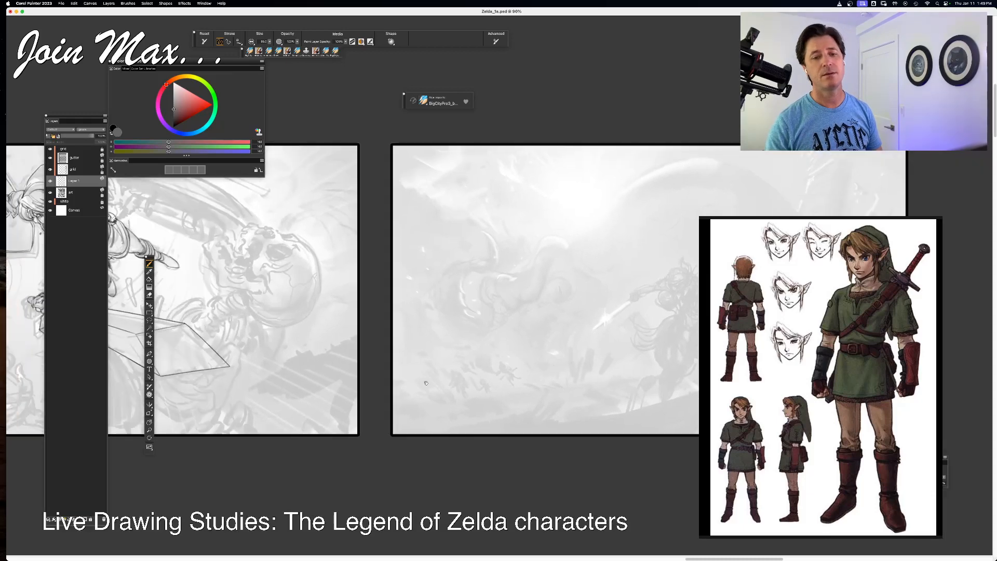
{"action": "left_click_drag", "start_coordinate": [400, 383], "coordinate": [541, 389]}
{"action": "left_click_drag", "start_coordinate": [322, 378], "coordinate": [518, 391]}
{"action": "left_click_drag", "start_coordinate": [242, 380], "coordinate": [607, 387]}
{"action": "left_click_drag", "start_coordinate": [405, 393], "coordinate": [648, 380]}
{"action": "mouse_move", "coordinate": [453, 376]}
{"action": "left_mouse_down"}
{"action": "mouse_move", "coordinate": [545, 372]}
{"action": "mouse_move", "coordinate": [370, 361]}
{"action": "left_mouse_up"}
{"action": "left_click_drag", "start_coordinate": [580, 353], "coordinate": [298, 346]}
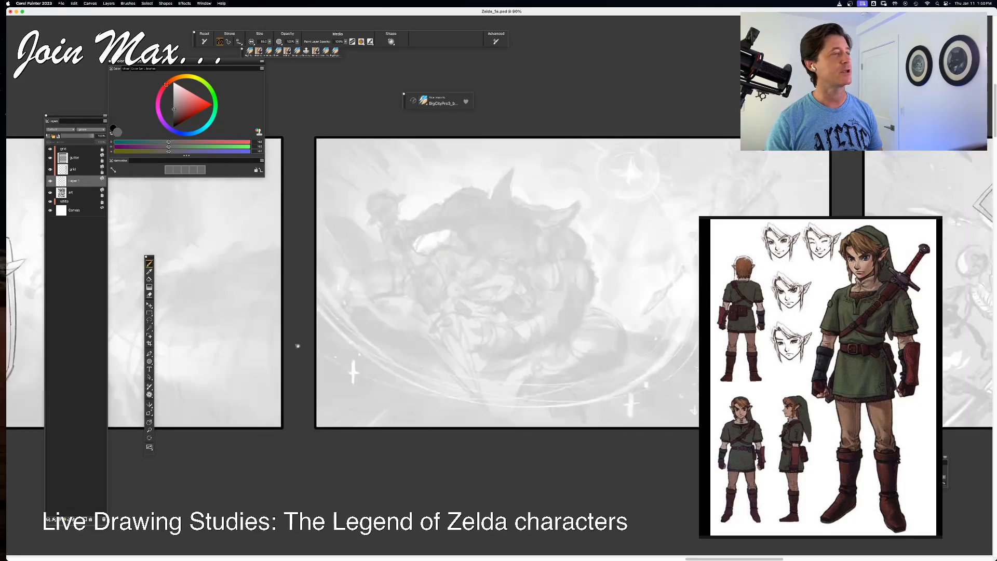
{"action": "mouse_move", "coordinate": [486, 358]}
{"action": "left_mouse_down"}
{"action": "mouse_move", "coordinate": [250, 360]}
{"action": "mouse_move", "coordinate": [285, 359]}
{"action": "left_mouse_up"}
{"action": "left_click_drag", "start_coordinate": [472, 335], "coordinate": [357, 374]}
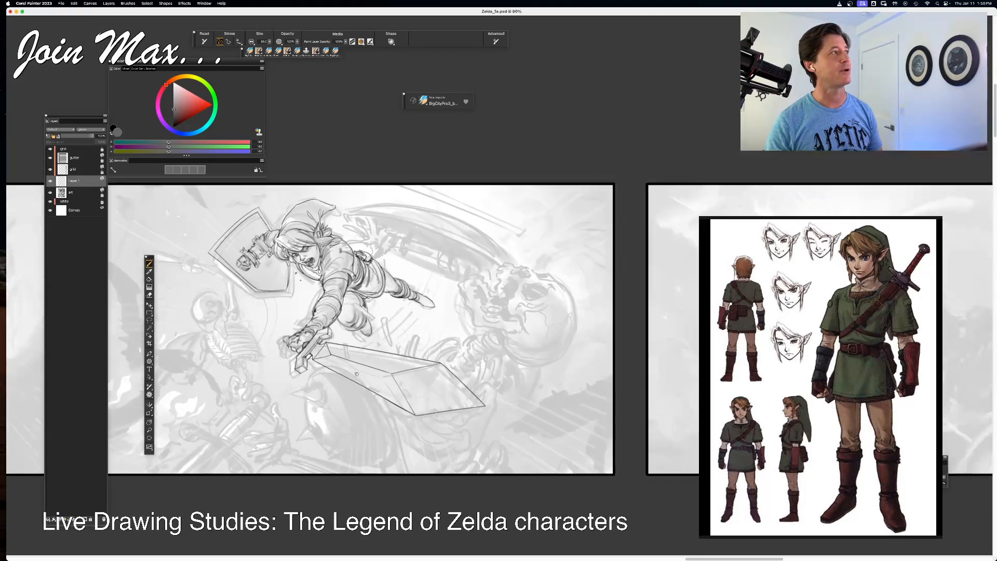
- Hide the rough art layer, examine Link's line work in the skeleton battle and crouching sword-and-shield panels, and show the layer again
{"action": "key", "text": "super+plus"}
{"action": "key", "text": "super+plus"}
{"action": "key", "text": "super+plus"}
{"action": "left_click_drag", "start_coordinate": [200, 388], "coordinate": [350, 396]}
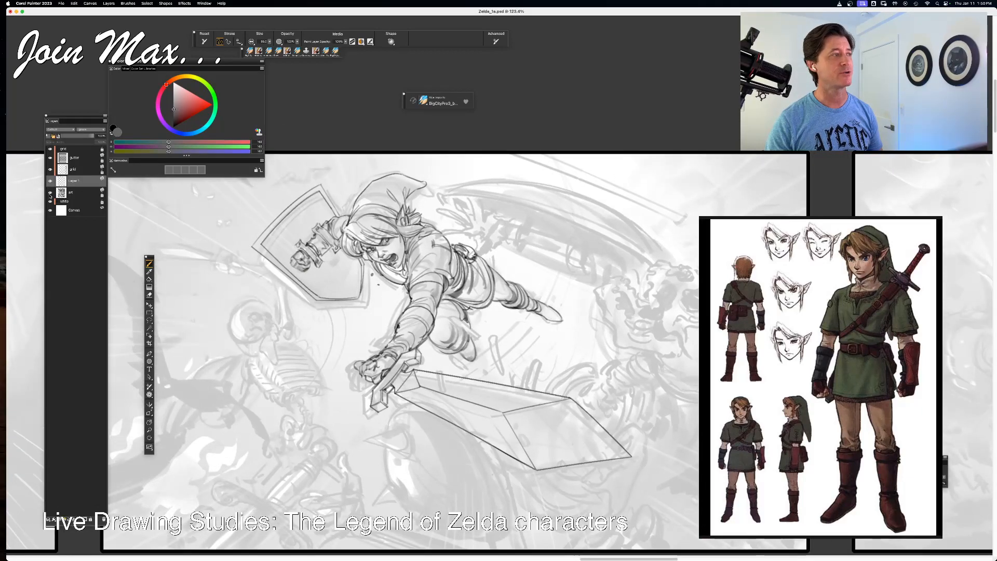
{"action": "left_click", "coordinate": [50, 193]}
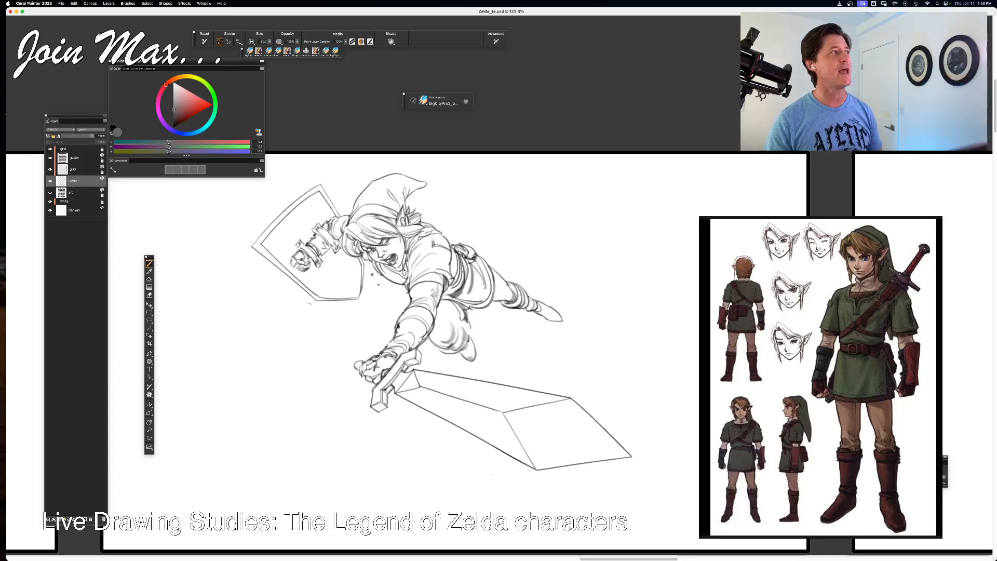
{"action": "scroll", "coordinate": [401, 383], "scroll_direction": "left", "scroll_amount": 15}
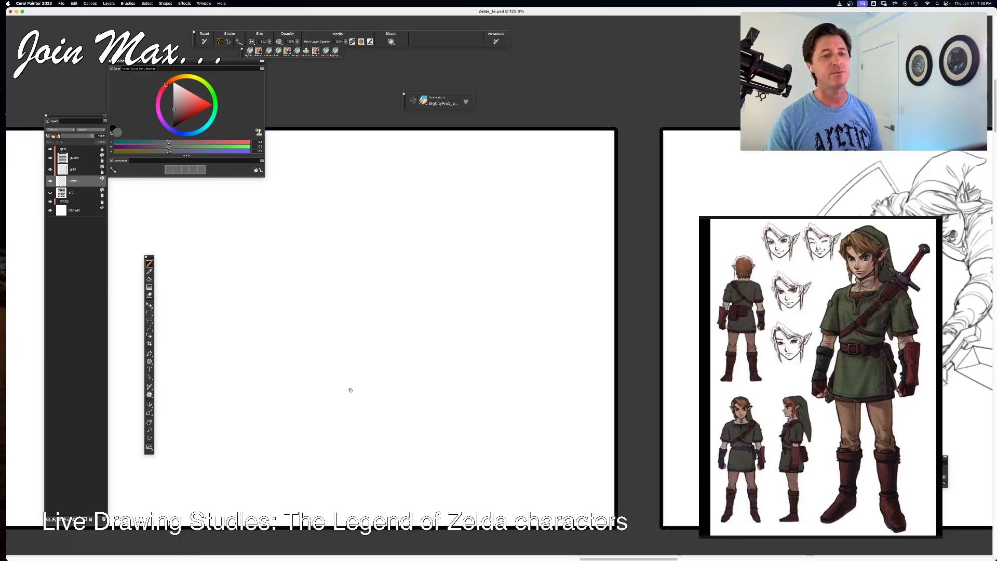
{"action": "left_click_drag", "start_coordinate": [535, 356], "coordinate": [505, 396]}
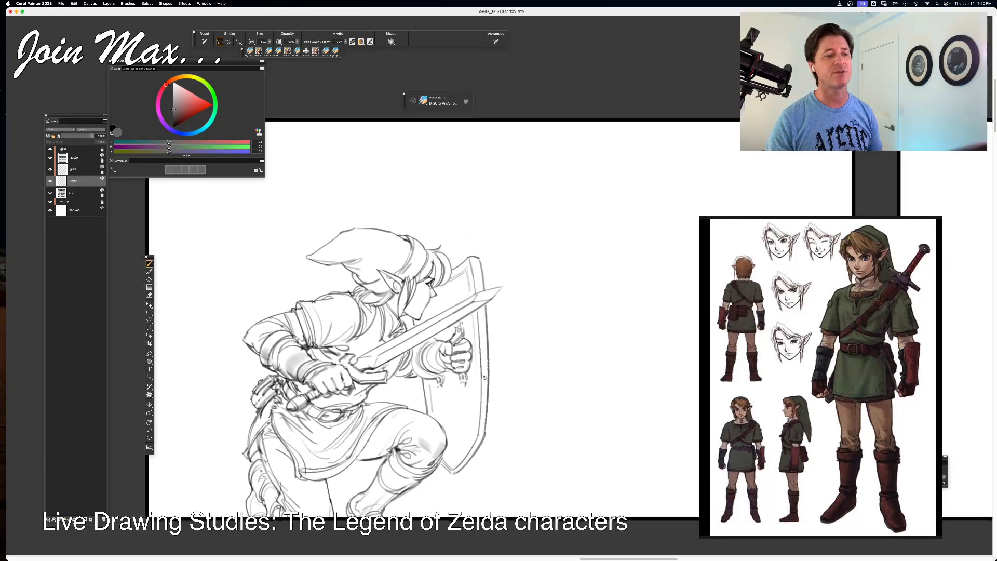
{"action": "key", "text": "super+minus"}
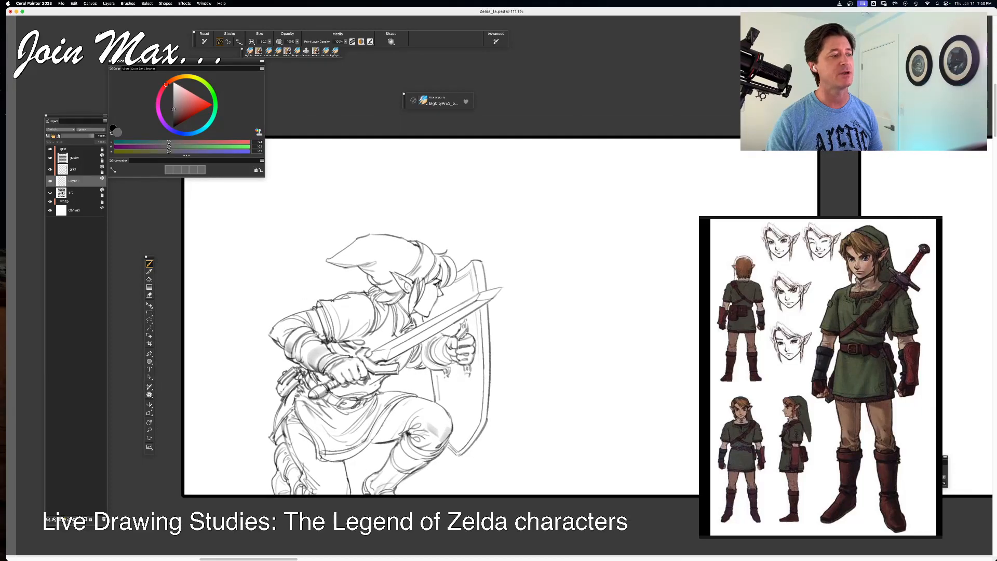
{"action": "left_click", "coordinate": [50, 193]}
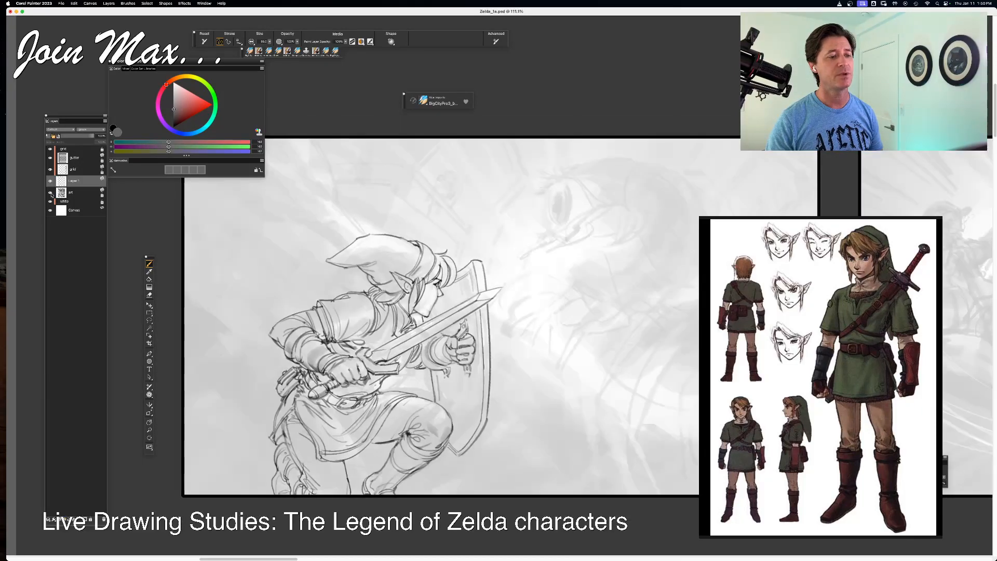
- Raise the art layer to full opacity and compare the tonal rough with the pencil layer hidden and shown
{"action": "left_click", "coordinate": [72, 193]}
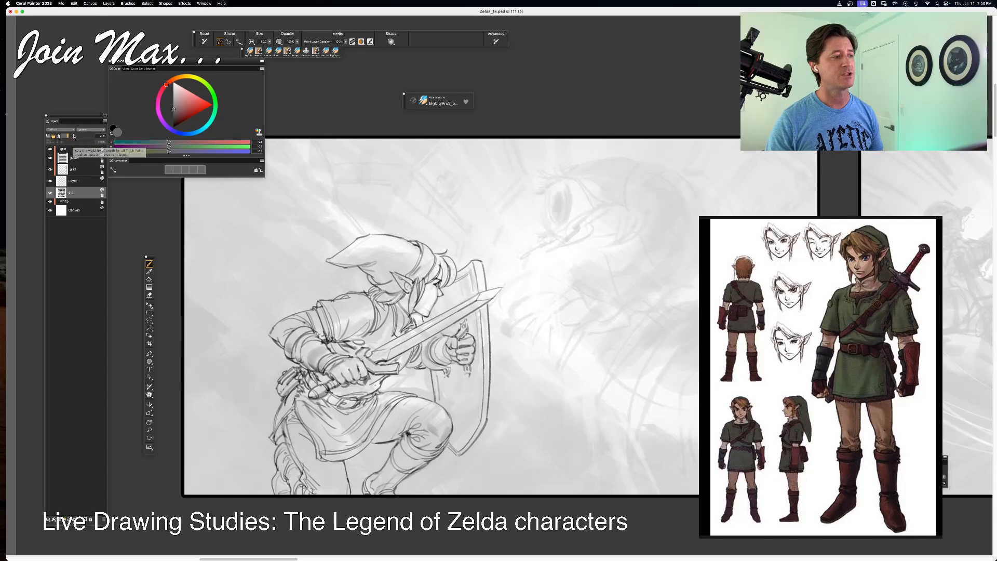
{"action": "left_click_drag", "start_coordinate": [67, 135], "coordinate": [144, 137]}
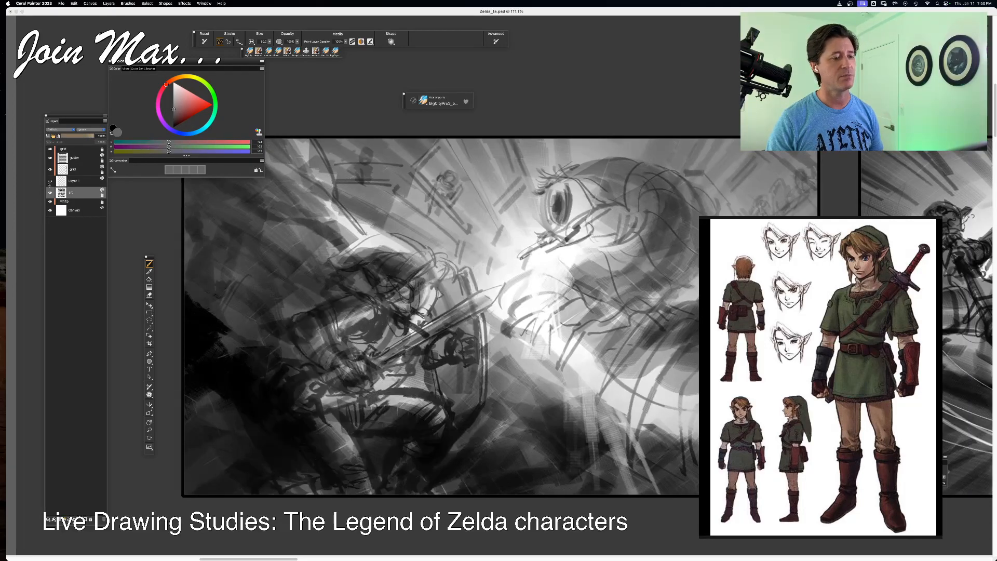
{"action": "left_click", "coordinate": [67, 180]}
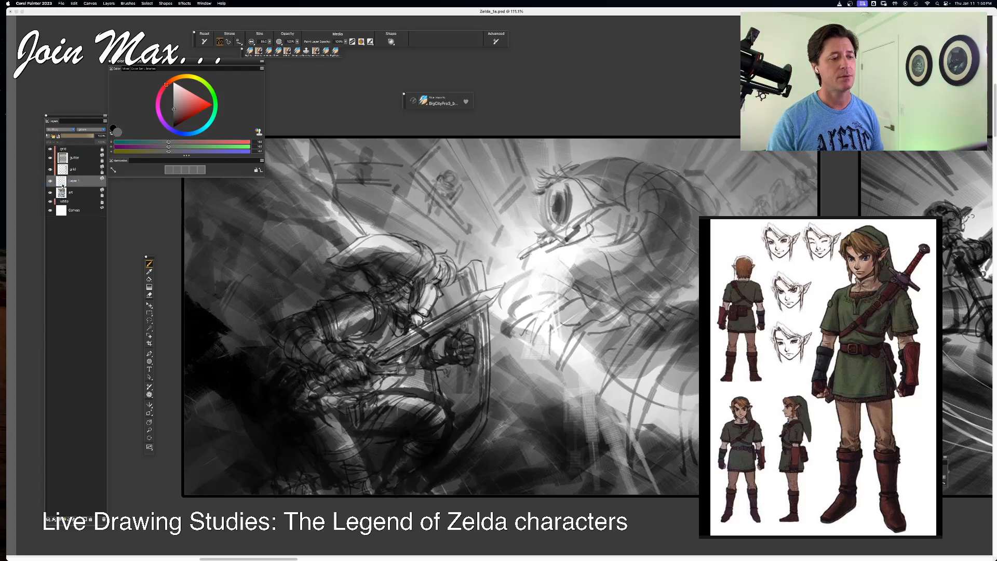
- Lower the art layer's opacity so the tonal rough sits faintly beneath the pencil line drawing
{"action": "left_click", "coordinate": [78, 192]}
{"action": "left_click_drag", "start_coordinate": [92, 136], "coordinate": [74, 136]}
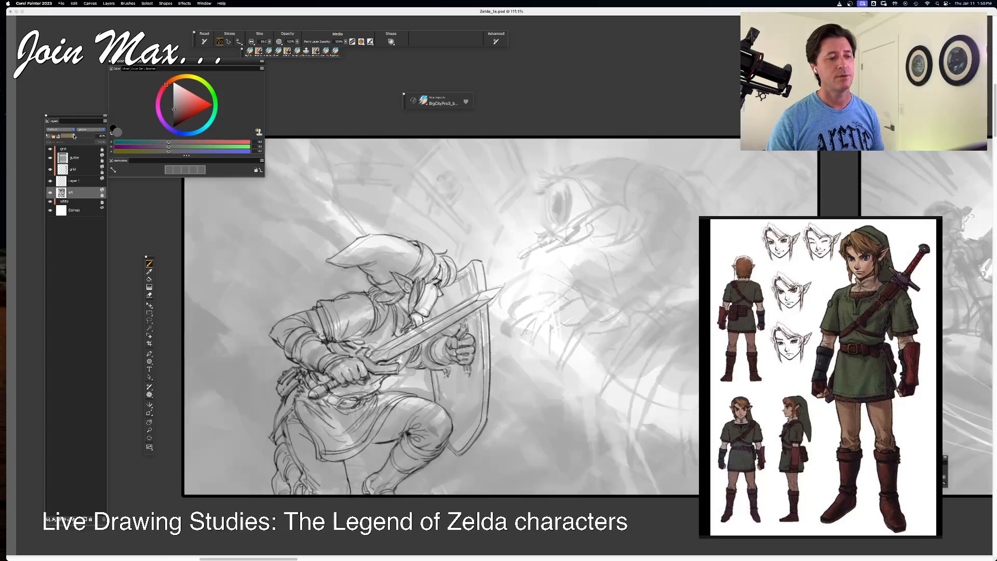
- Look across the panel row from the crouching Link scene past the horned beast scene towards the skeleton battle panel
{"action": "key", "text": "super+minus"}
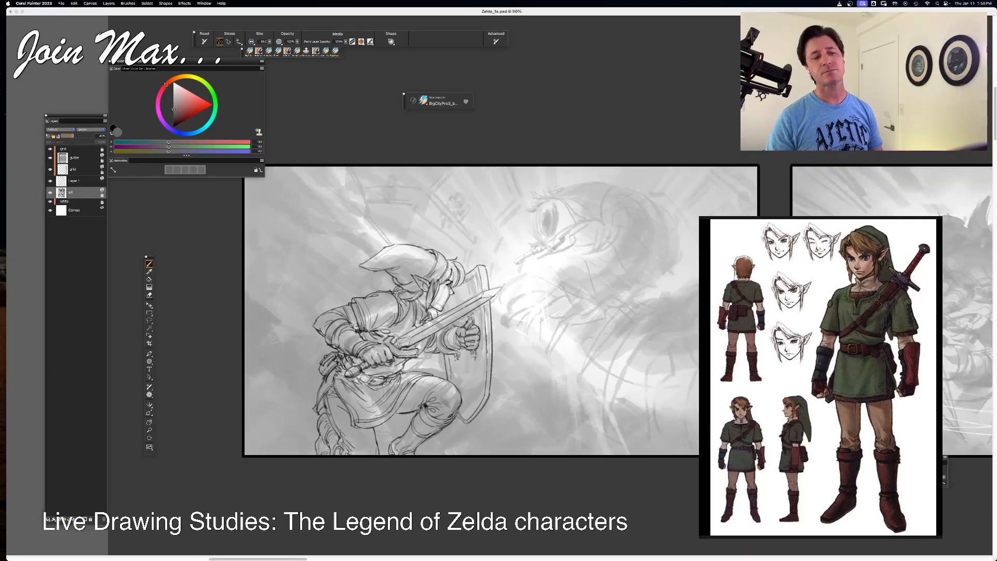
{"action": "key", "text": "super+minus"}
{"action": "left_click_drag", "start_coordinate": [702, 393], "coordinate": [422, 382]}
{"action": "scroll", "coordinate": [421, 382], "scroll_direction": "right", "scroll_amount": 12}
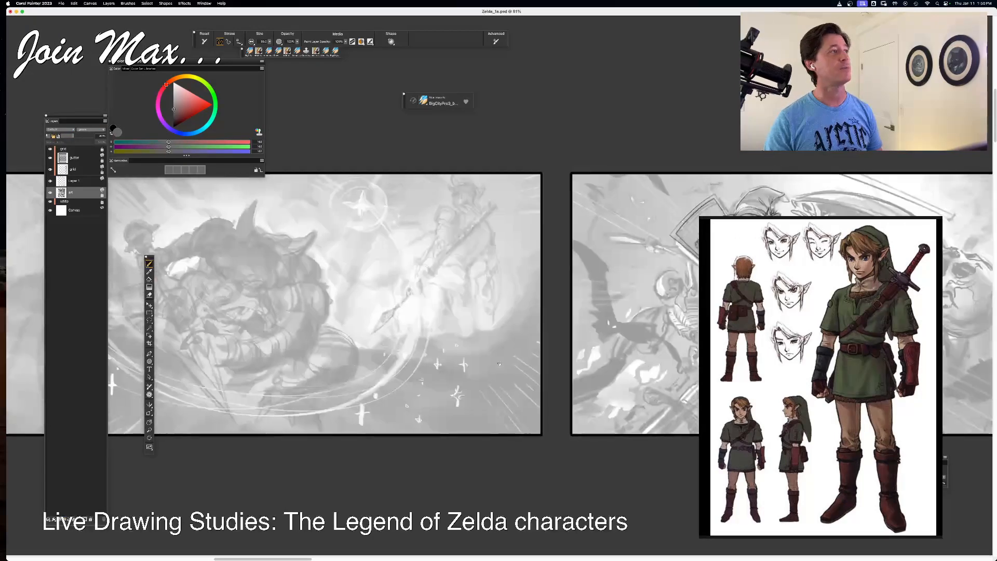